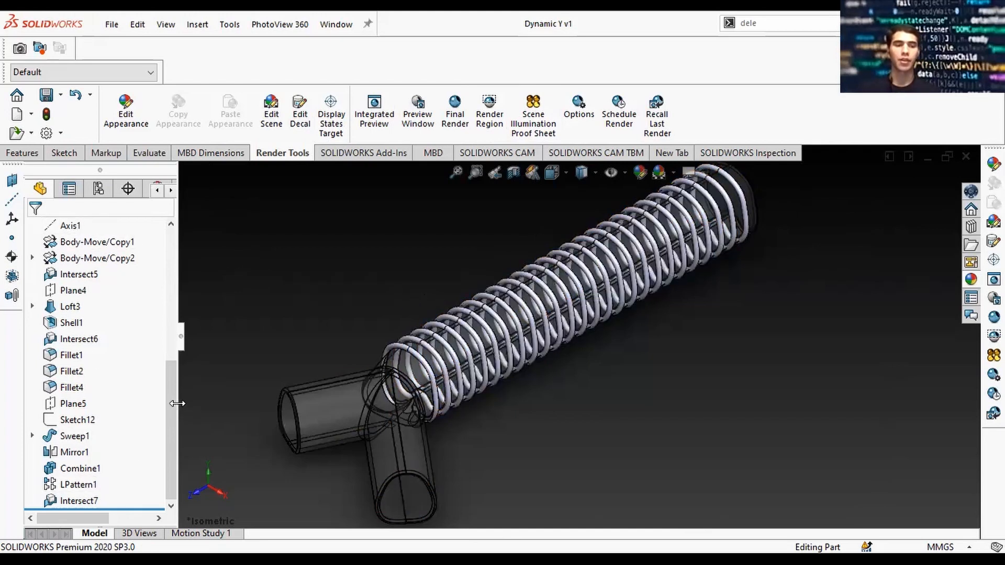
Step: Roll the Dynamic Y v1 feature history back to just after Plane4
{"action": "left_click_drag", "start_coordinate": [174, 403], "coordinate": [159, 233]}
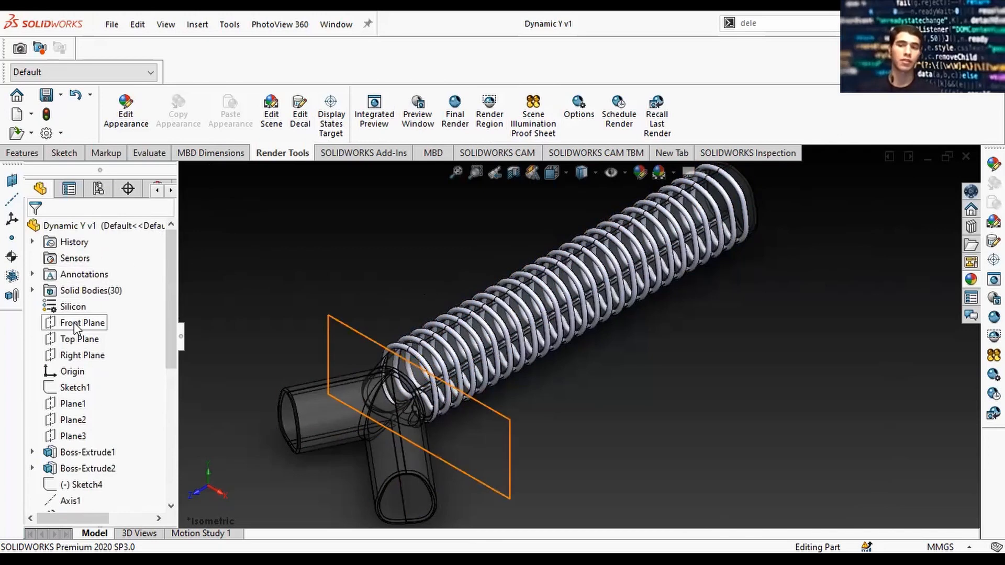
{"action": "scroll", "coordinate": [71, 361], "scroll_direction": "down", "scroll_amount": 1}
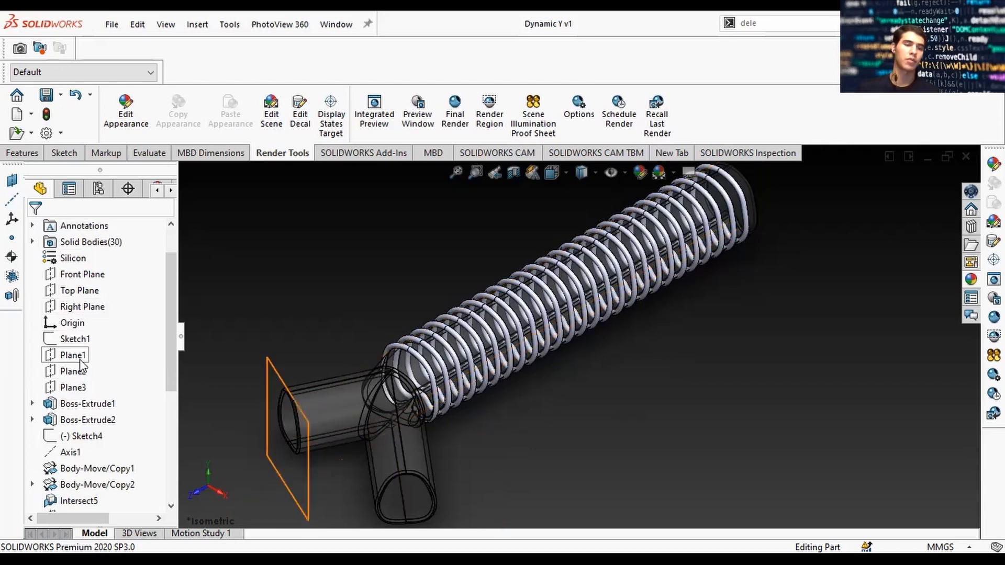
{"action": "scroll", "coordinate": [84, 374], "scroll_direction": "down", "scroll_amount": 1}
{"action": "scroll", "coordinate": [84, 376], "scroll_direction": "down", "scroll_amount": 4}
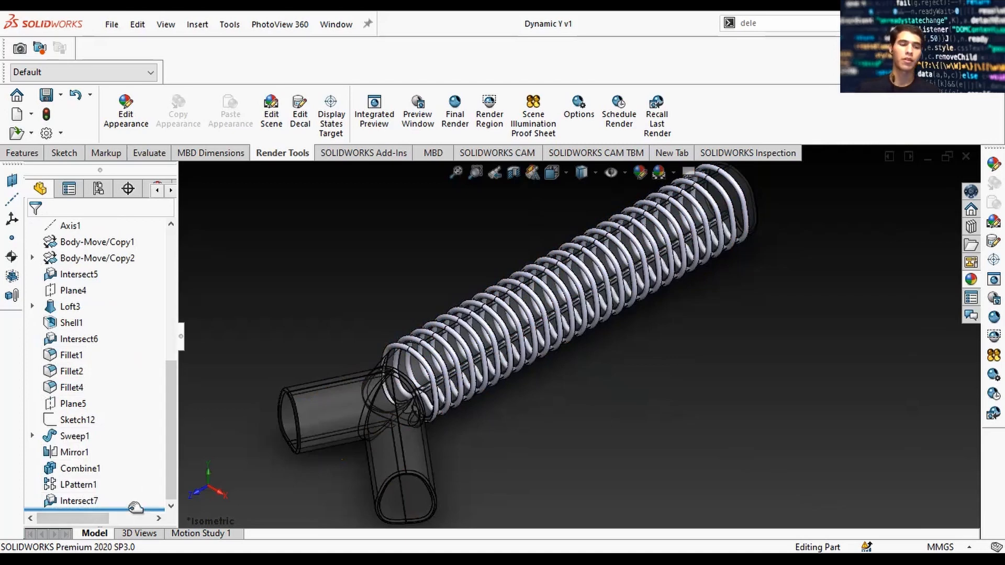
{"action": "left_click", "coordinate": [95, 508]}
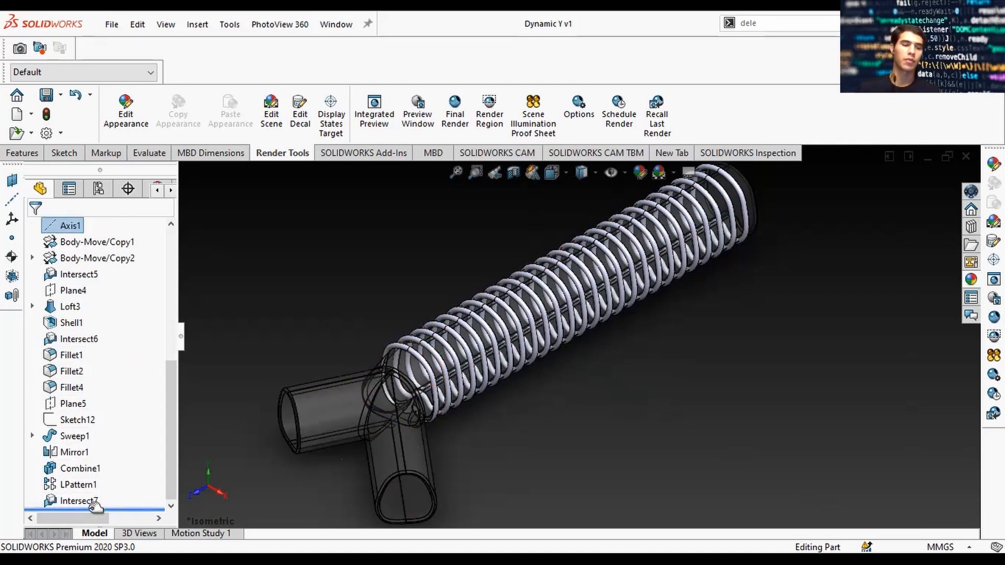
{"action": "left_click_drag", "start_coordinate": [95, 507], "coordinate": [79, 297]}
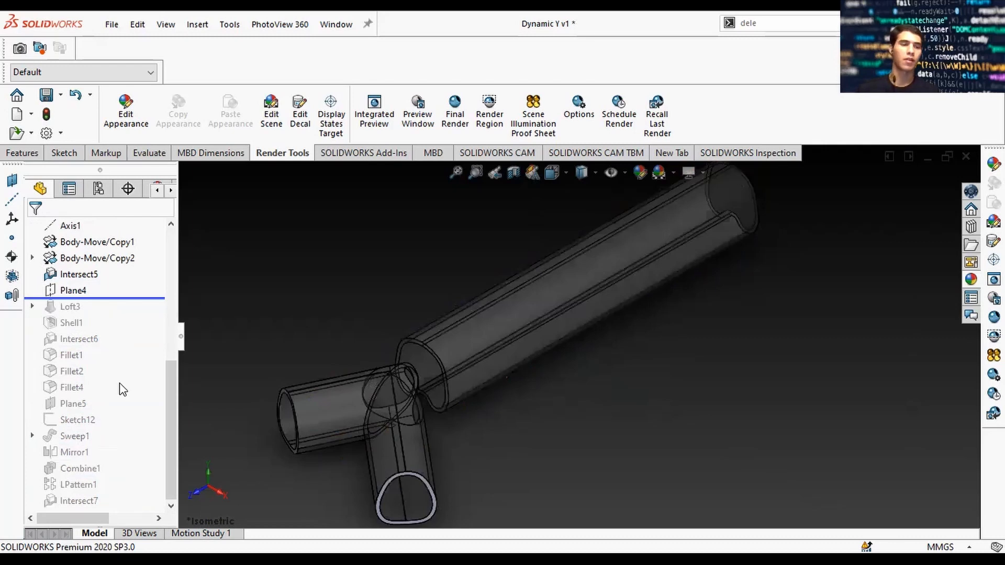
Step: Roll the feature history forward to the end, after Intersect7, and save the document
{"action": "scroll", "coordinate": [118, 296], "scroll_direction": "up", "scroll_amount": 1}
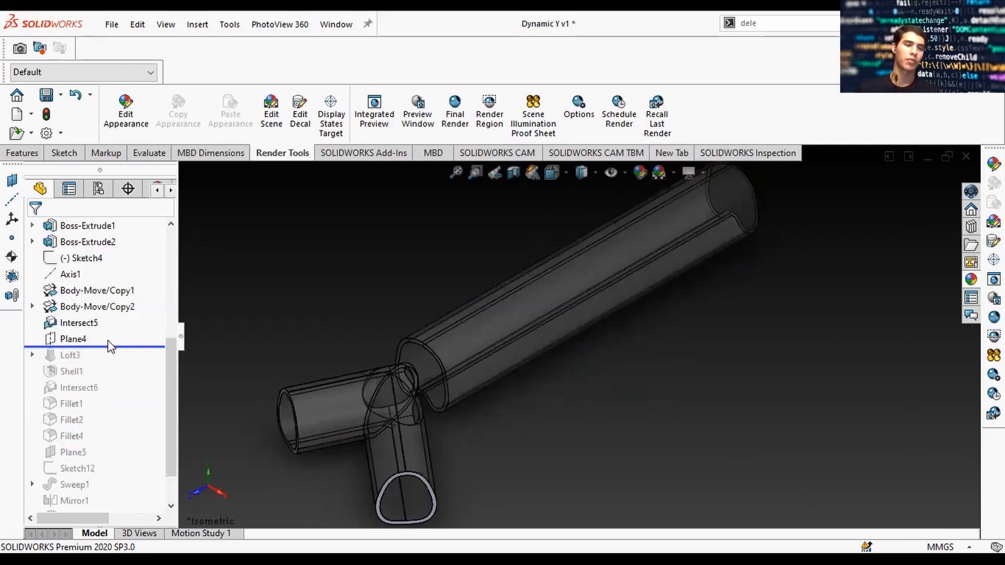
{"action": "left_click_drag", "start_coordinate": [115, 343], "coordinate": [113, 293]}
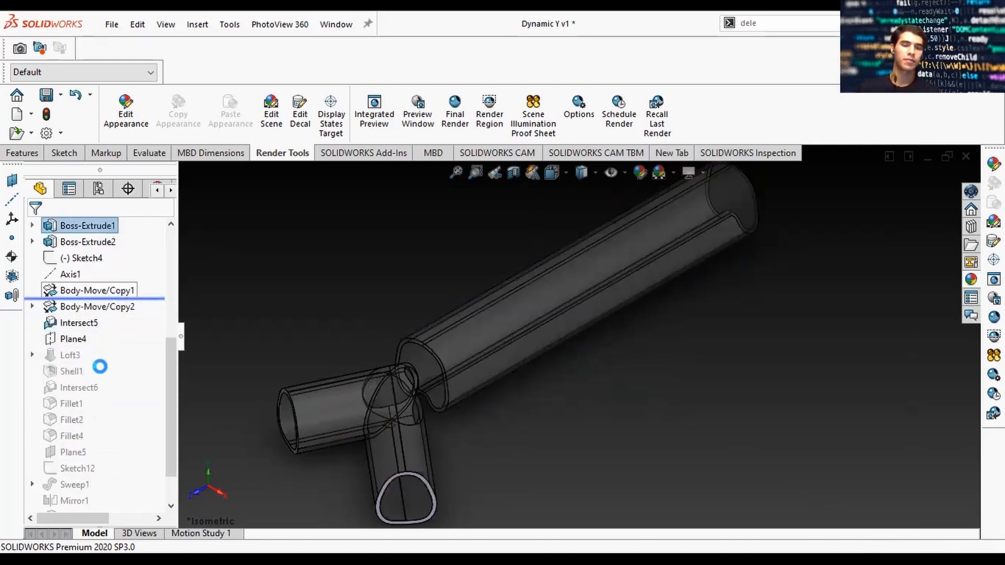
{"action": "left_click_drag", "start_coordinate": [97, 299], "coordinate": [83, 504]}
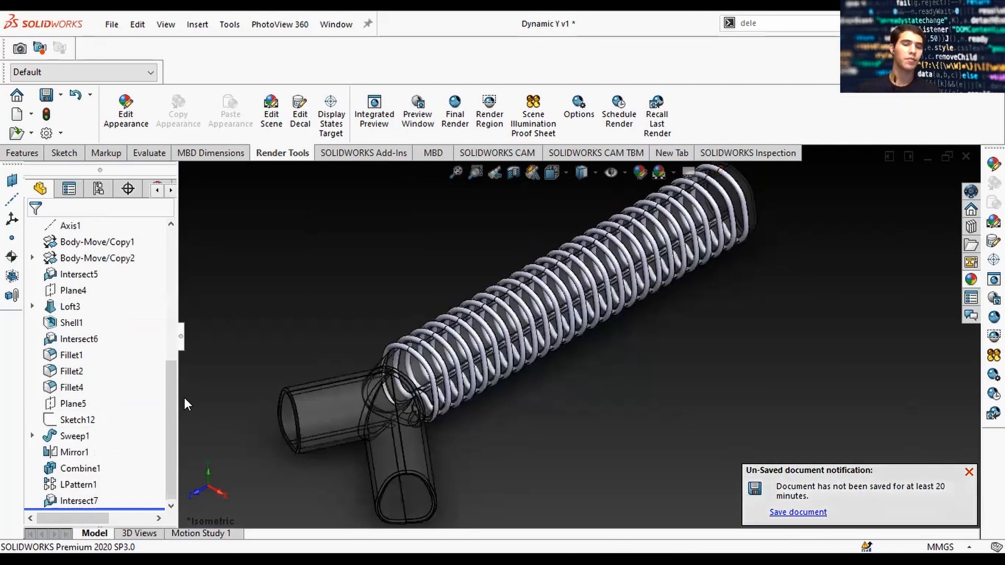
{"action": "left_click", "coordinate": [802, 512]}
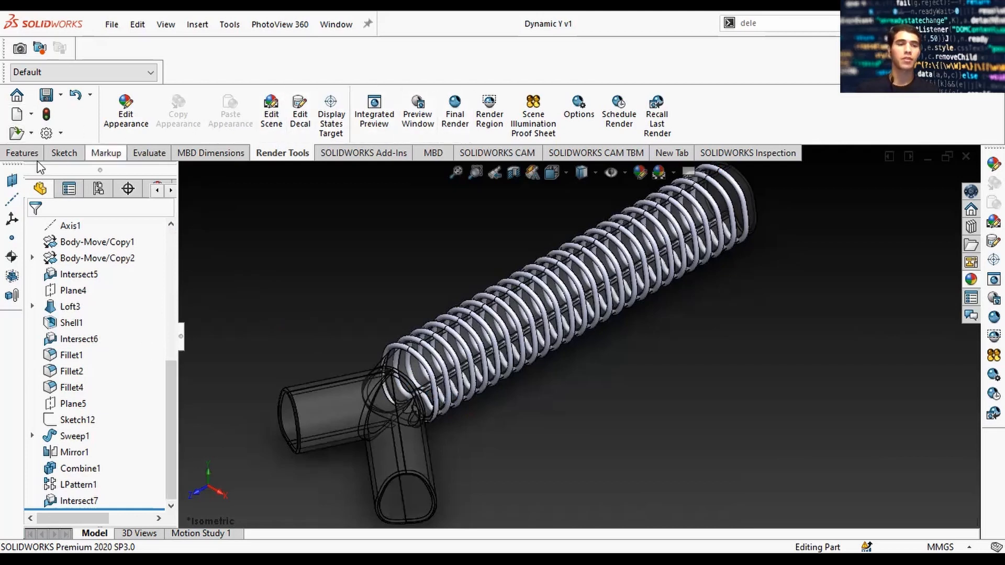
{"action": "left_click", "coordinate": [22, 154]}
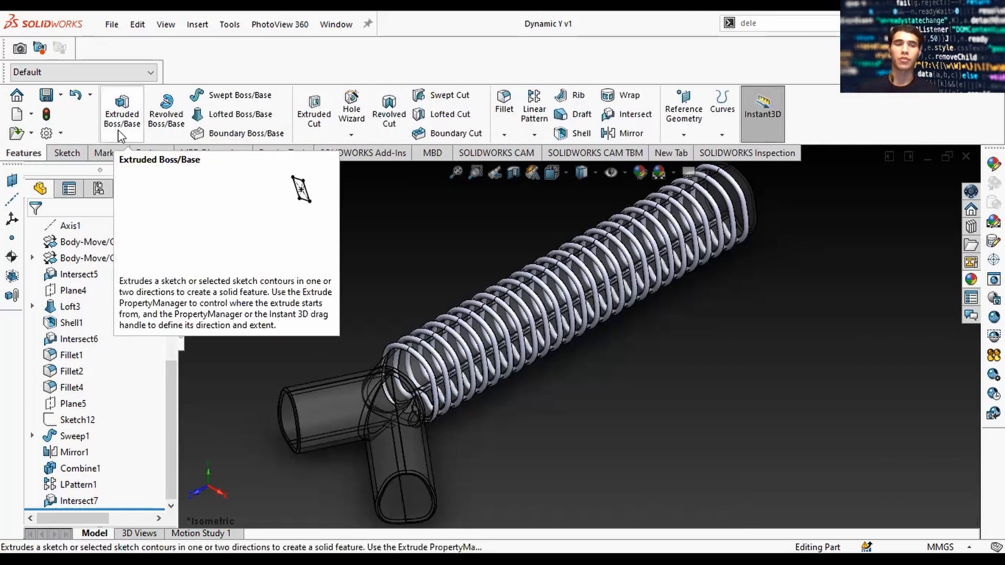
{"action": "left_click", "coordinate": [67, 153]}
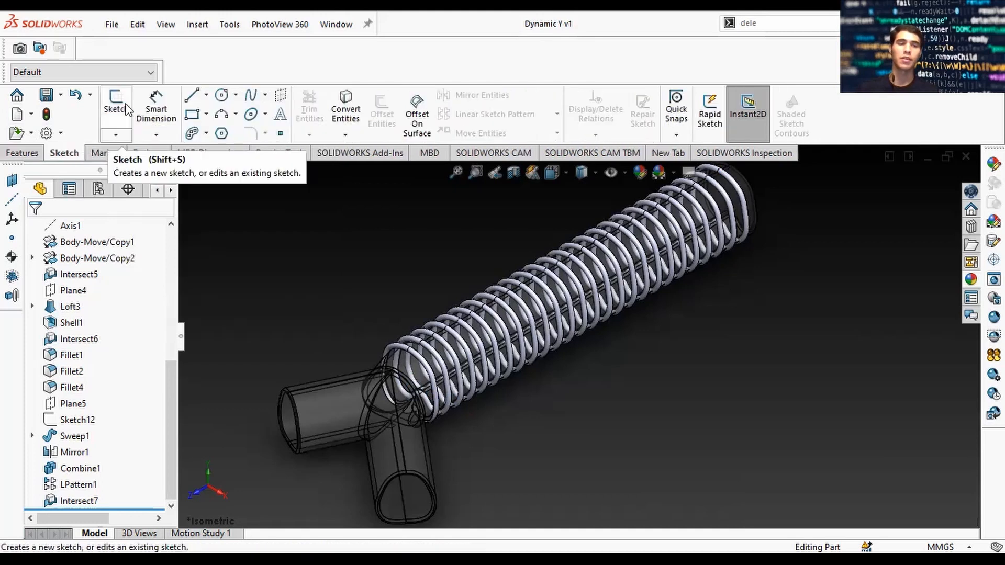
{"action": "left_click", "coordinate": [23, 153]}
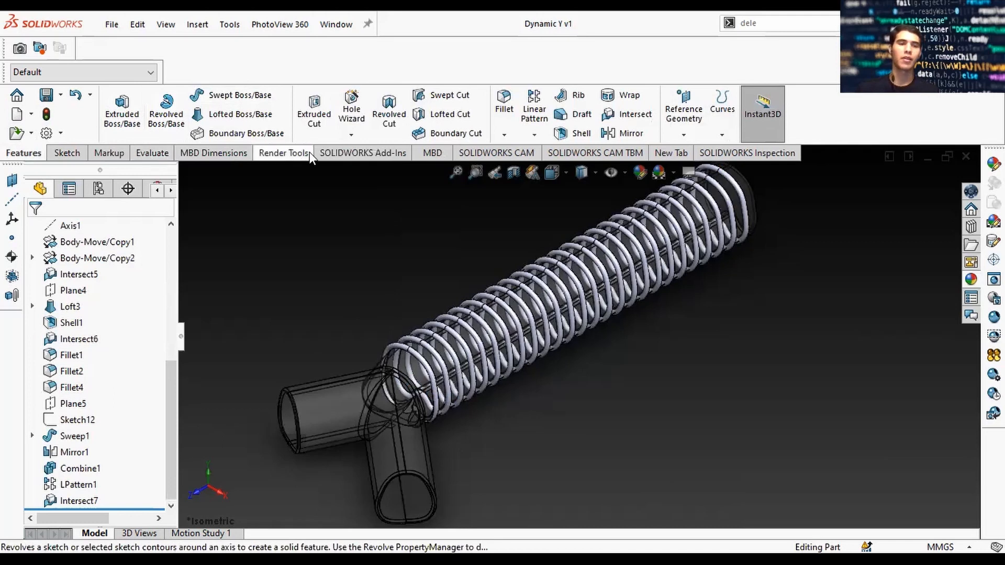
{"action": "left_click", "coordinate": [292, 153]}
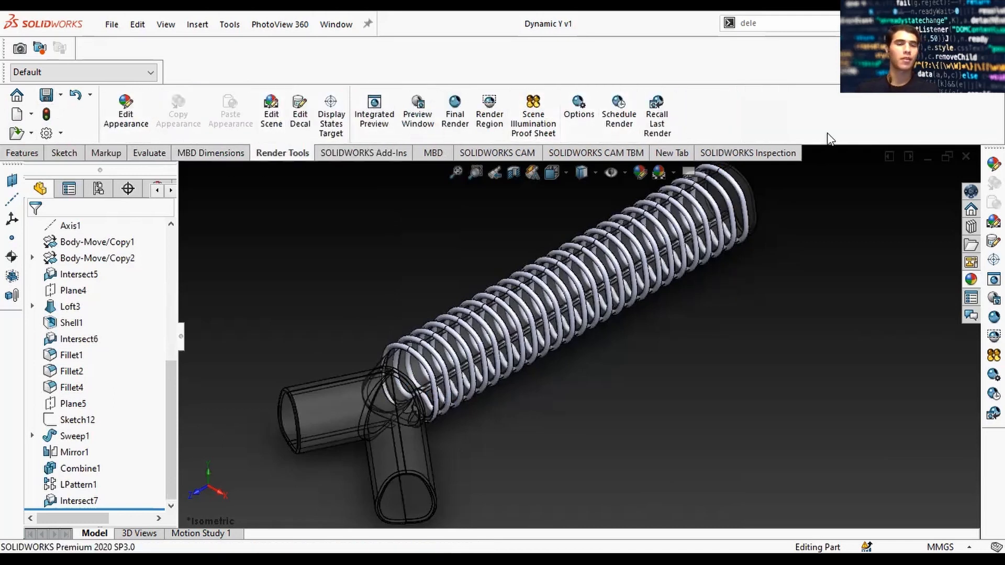
Step: Search the available commands for "section" and close the list without starting a command
{"action": "left_click", "coordinate": [792, 24]}
{"action": "key", "text": "BackSpace"}
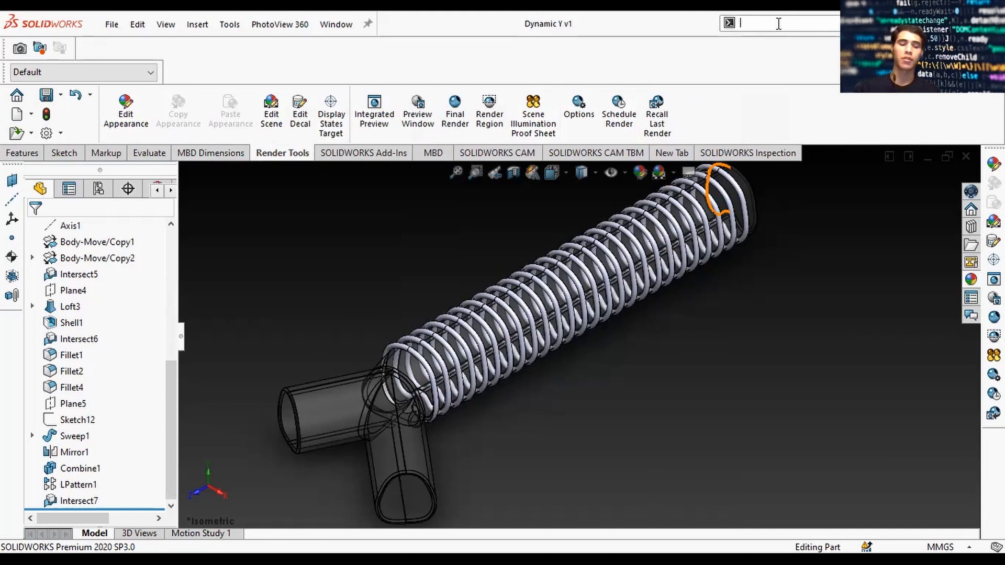
{"action": "type", "text": "se"}
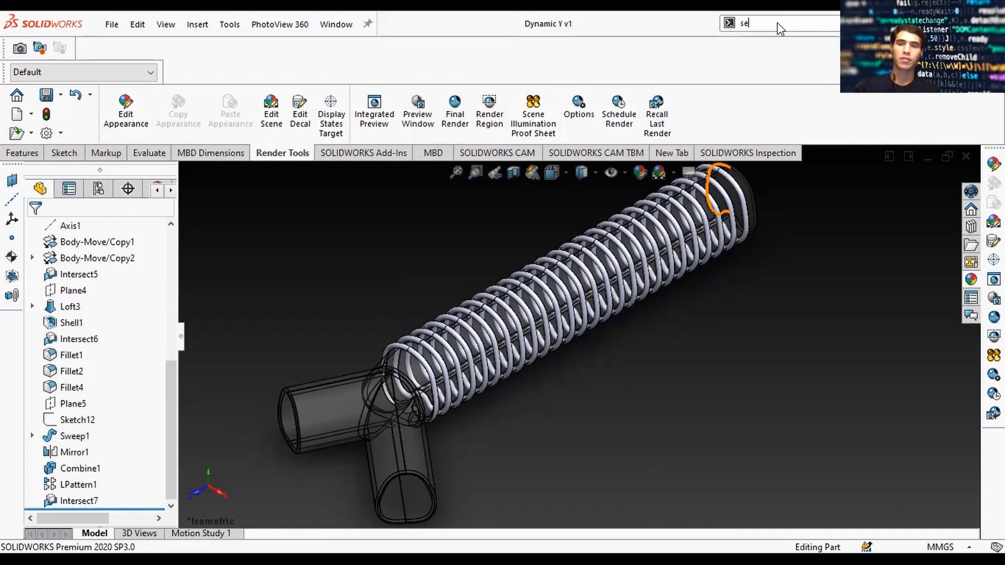
{"action": "type", "text": "ction"}
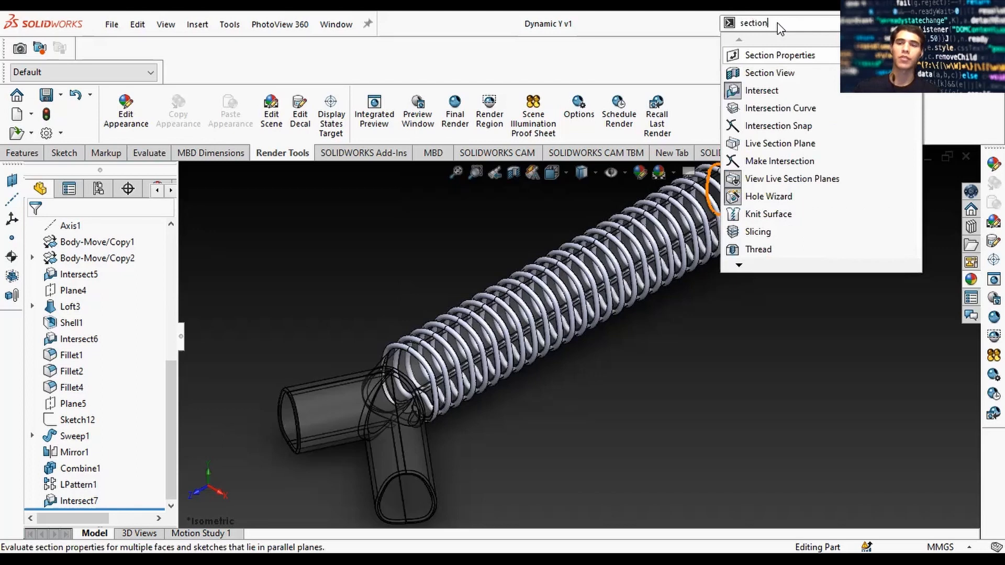
{"action": "left_click", "coordinate": [778, 37]}
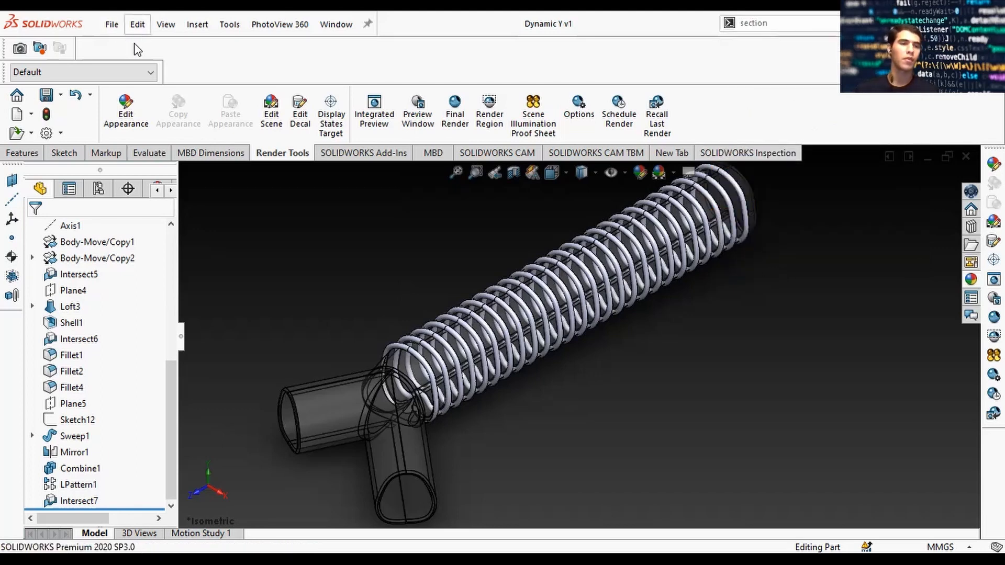
Step: Create a new document from the Part template
{"action": "left_click", "coordinate": [111, 25]}
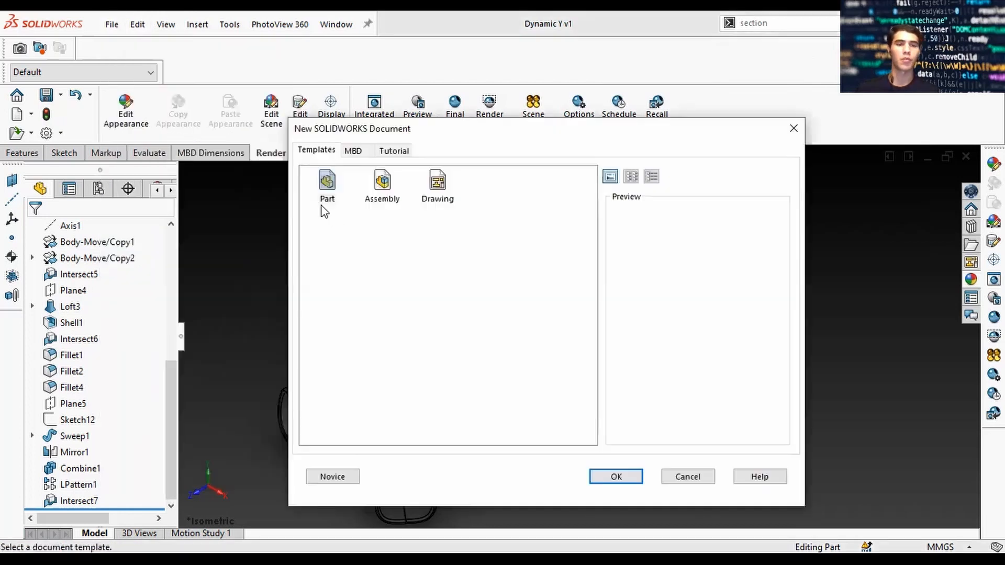
{"action": "left_click", "coordinate": [328, 196]}
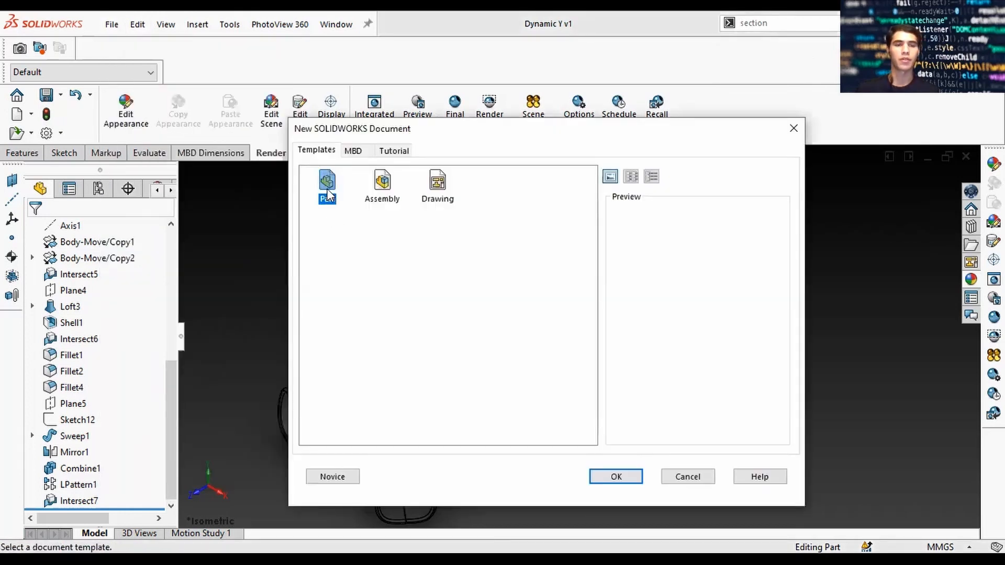
{"action": "left_click", "coordinate": [601, 476]}
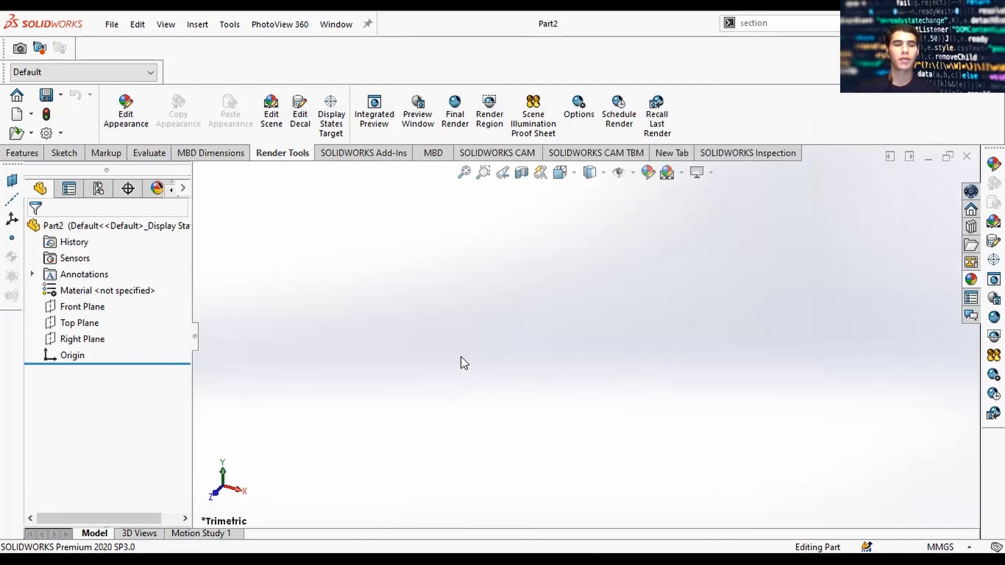
Step: Orient the empty part to the Top view and start a sketch on the Top Plane
{"action": "key", "text": "space"}
{"action": "left_click", "coordinate": [454, 294]}
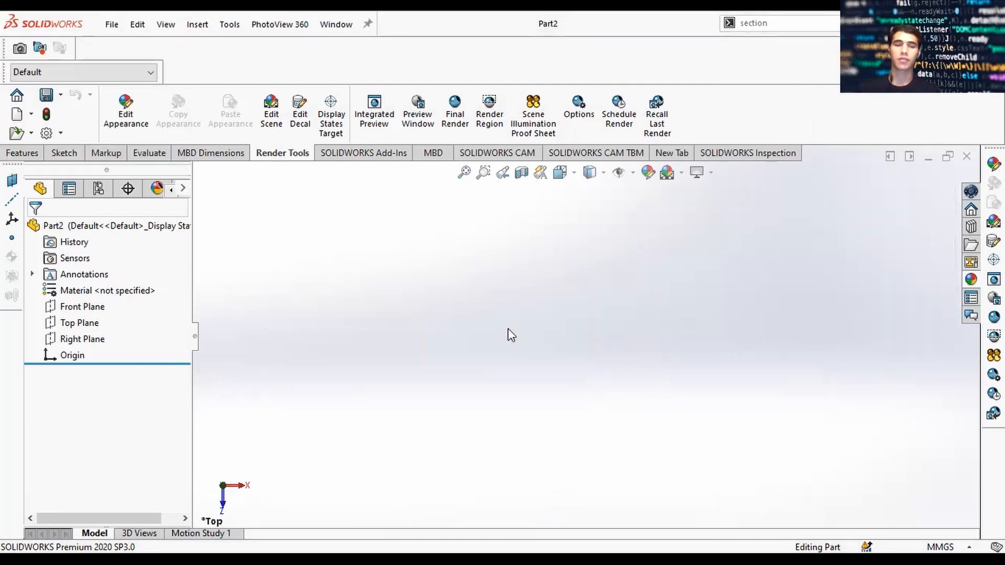
{"action": "left_click", "coordinate": [64, 152]}
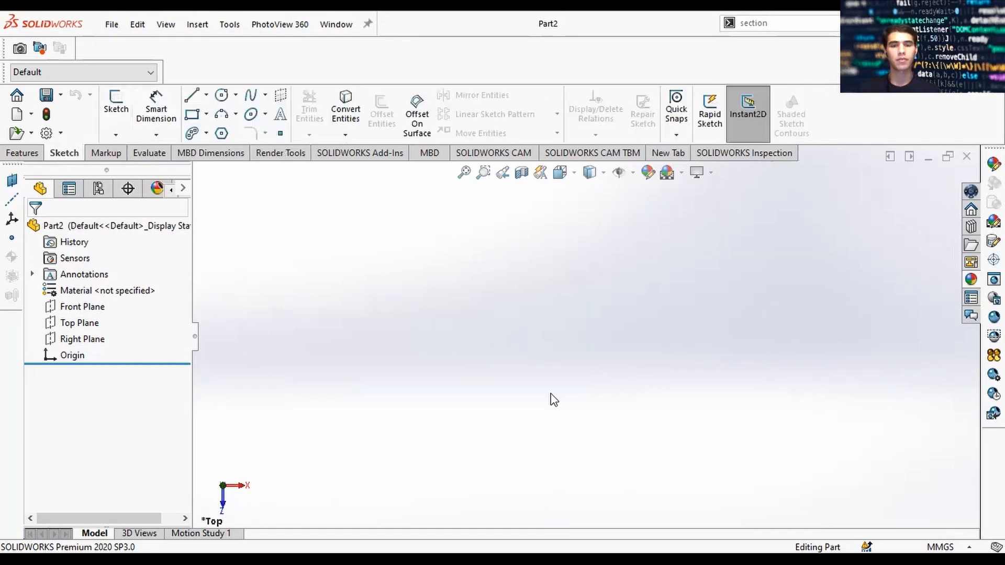
{"action": "key", "text": "space"}
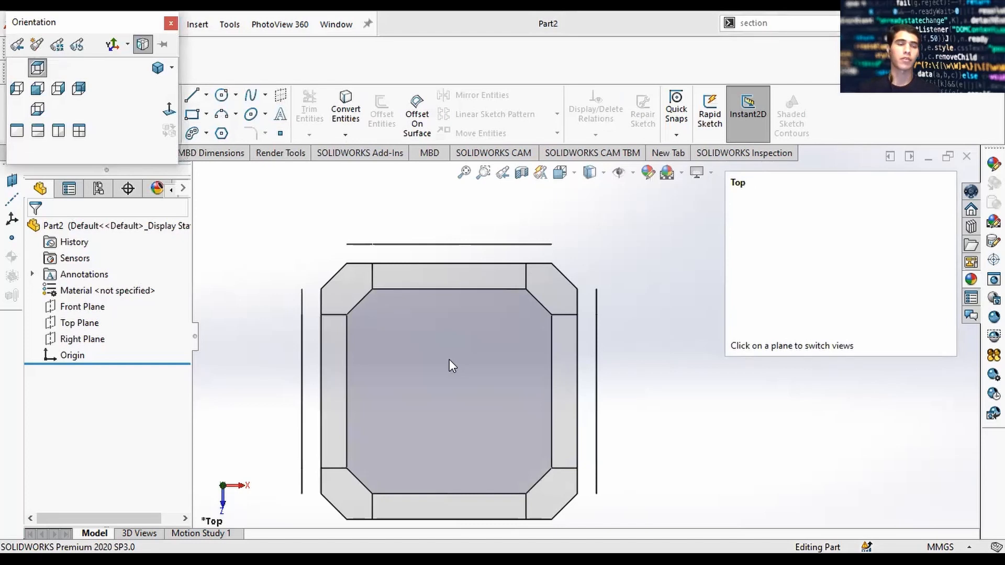
{"action": "left_click", "coordinate": [171, 24]}
{"action": "left_click", "coordinate": [116, 109]}
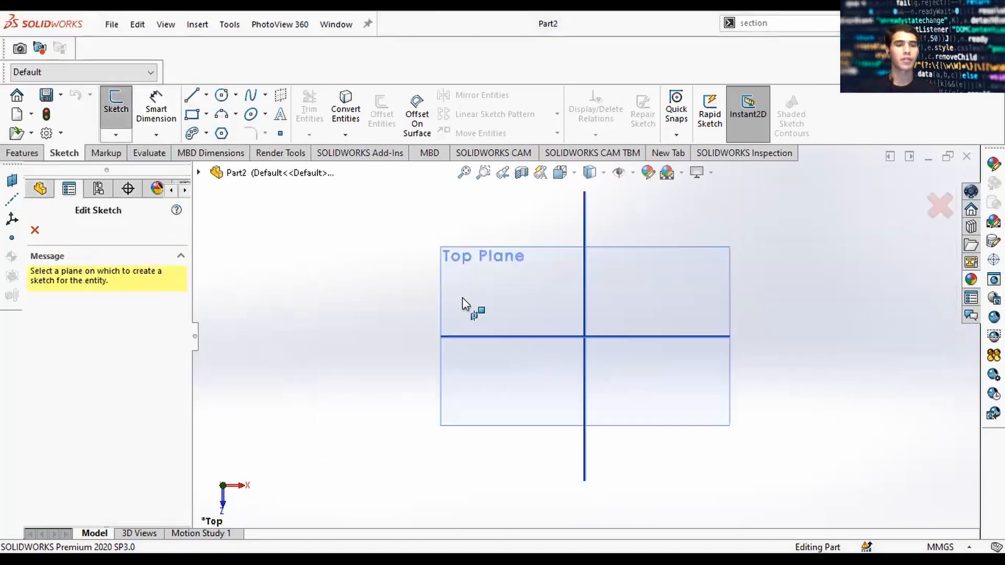
{"action": "left_click", "coordinate": [543, 303]}
Step: Sketch three separate lines from the origin: one vertically upward, one diagonally down-left and one diagonally down-right, forming an inverted Y
{"action": "left_click", "coordinate": [191, 94]}
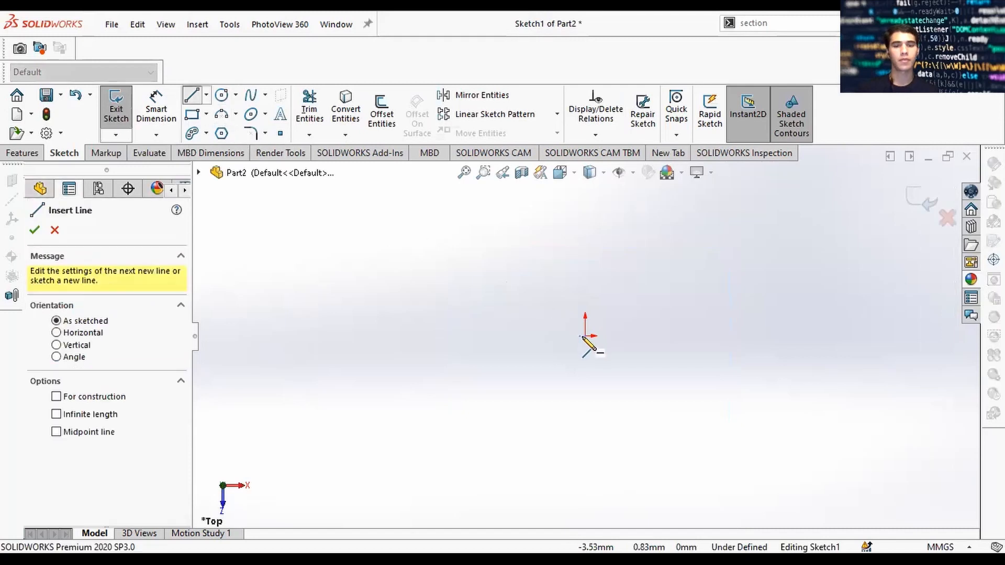
{"action": "left_click_drag", "start_coordinate": [585, 335], "coordinate": [585, 233]}
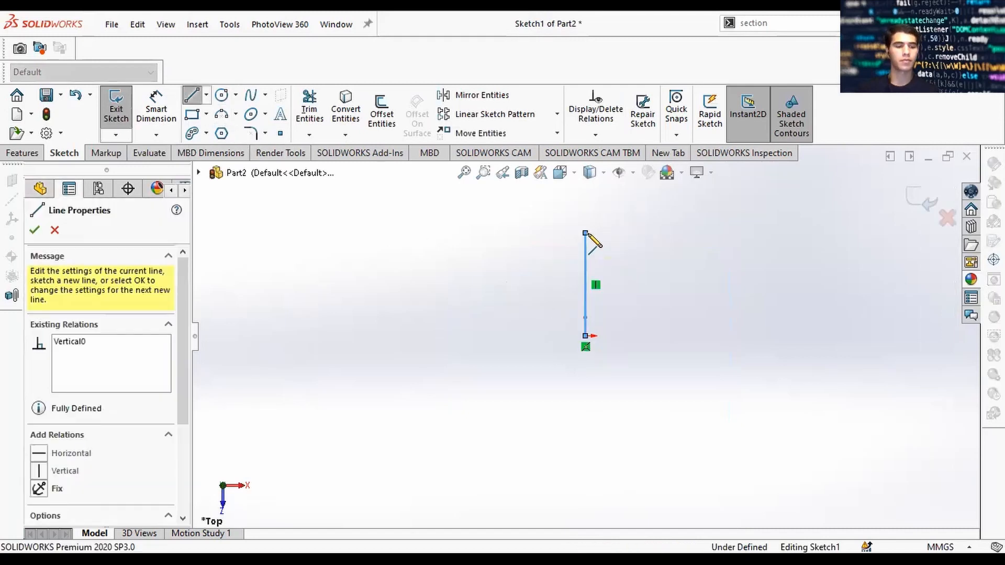
{"action": "key", "text": "Escape"}
{"action": "left_click", "coordinate": [192, 95]}
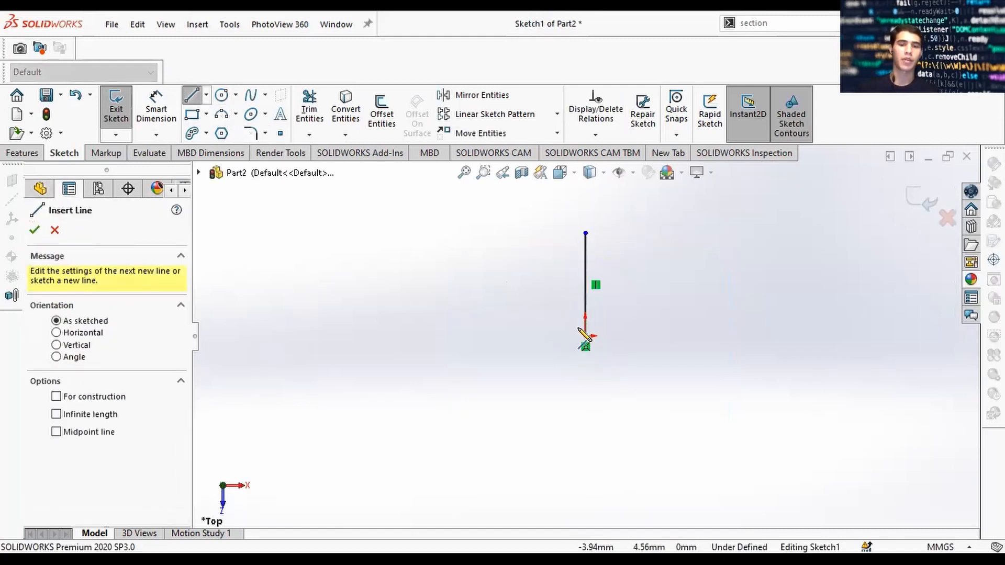
{"action": "mouse_move", "coordinate": [585, 335]}
{"action": "left_mouse_down"}
{"action": "mouse_move", "coordinate": [489, 415]}
{"action": "mouse_move", "coordinate": [496, 426]}
{"action": "left_mouse_up"}
{"action": "key", "text": "Escape"}
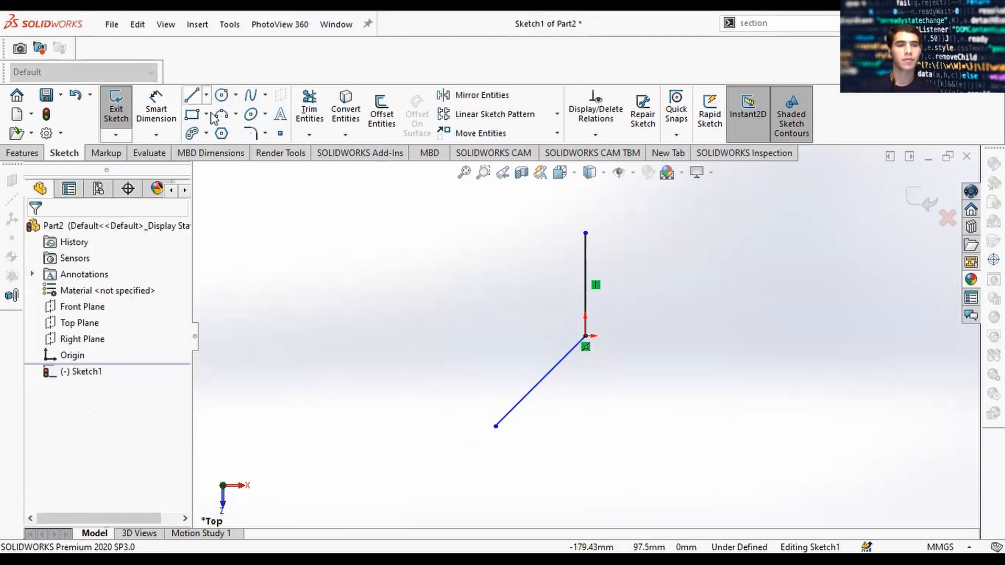
{"action": "left_click", "coordinate": [192, 96]}
{"action": "mouse_move", "coordinate": [585, 336]}
{"action": "left_mouse_down"}
{"action": "mouse_move", "coordinate": [669, 443]}
{"action": "mouse_move", "coordinate": [665, 429]}
{"action": "left_mouse_up"}
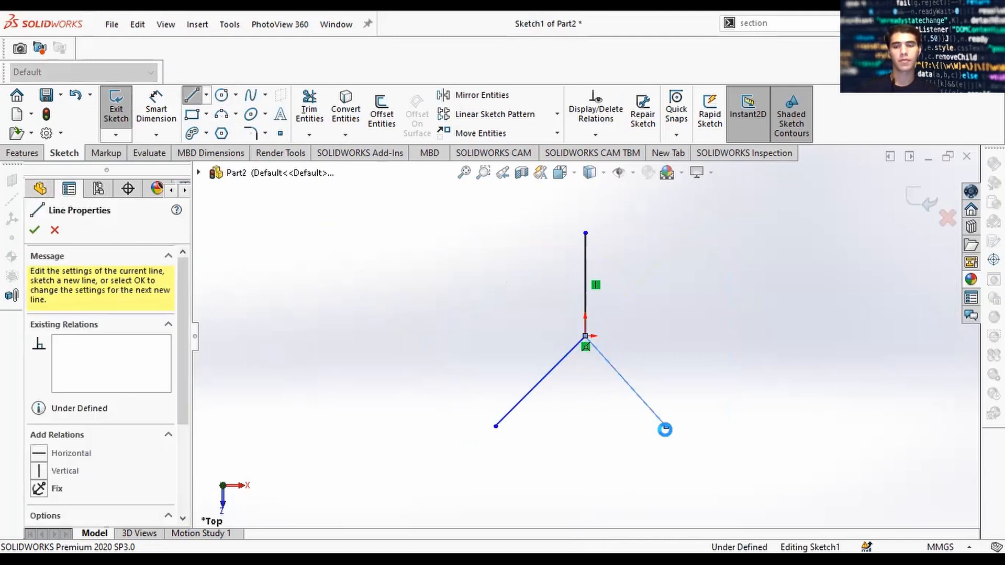
{"action": "key", "text": "Escape"}
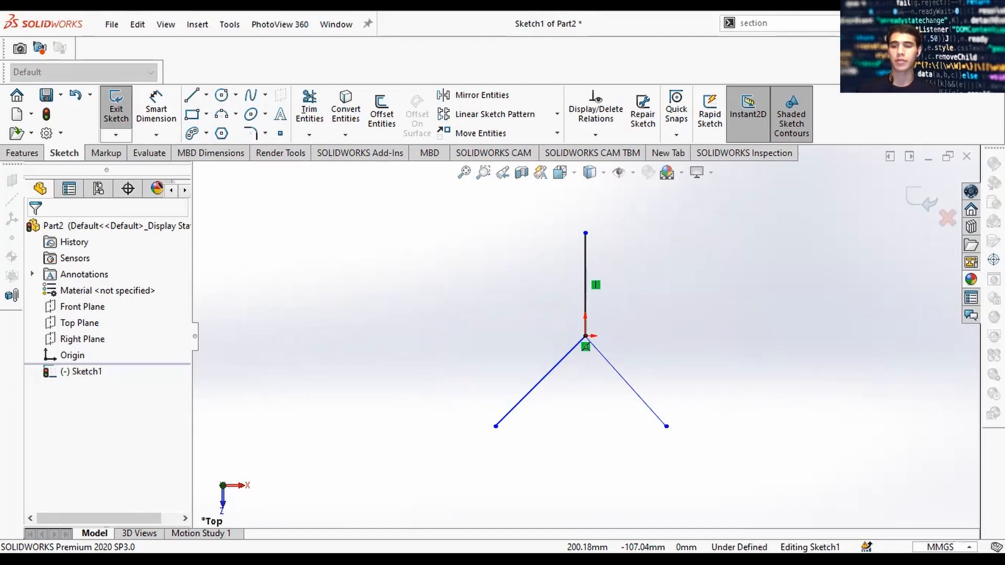
{"action": "left_click", "coordinate": [942, 546]}
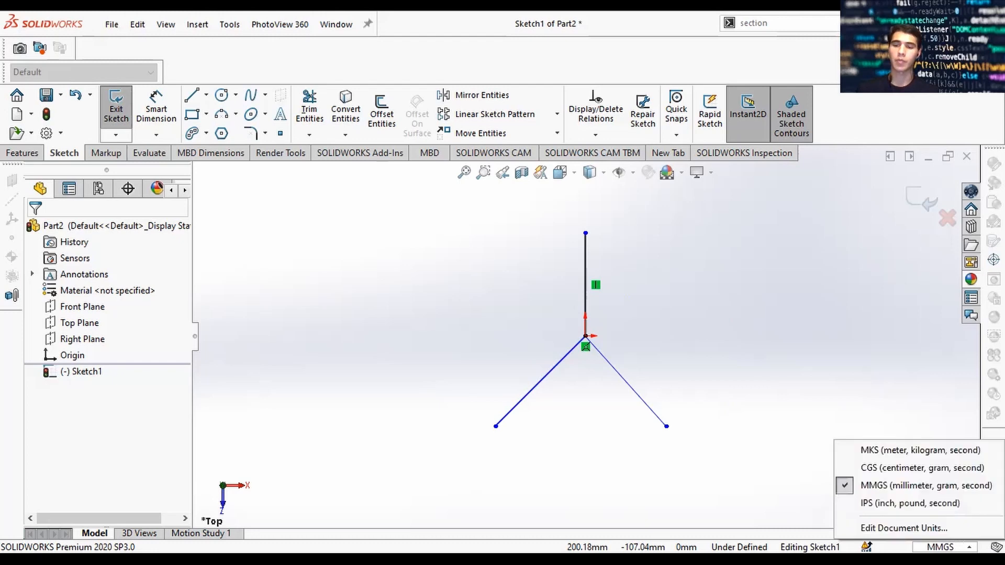
{"action": "left_click", "coordinate": [706, 407]}
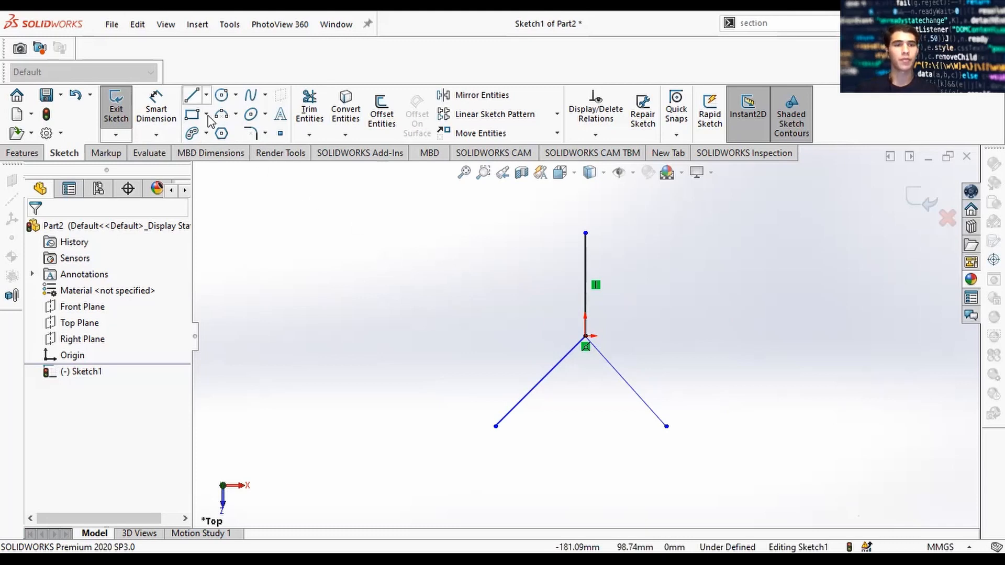
Step: Sketch a vertical construction line from the origin downward between the two diagonal lines
{"action": "key", "text": "l"}
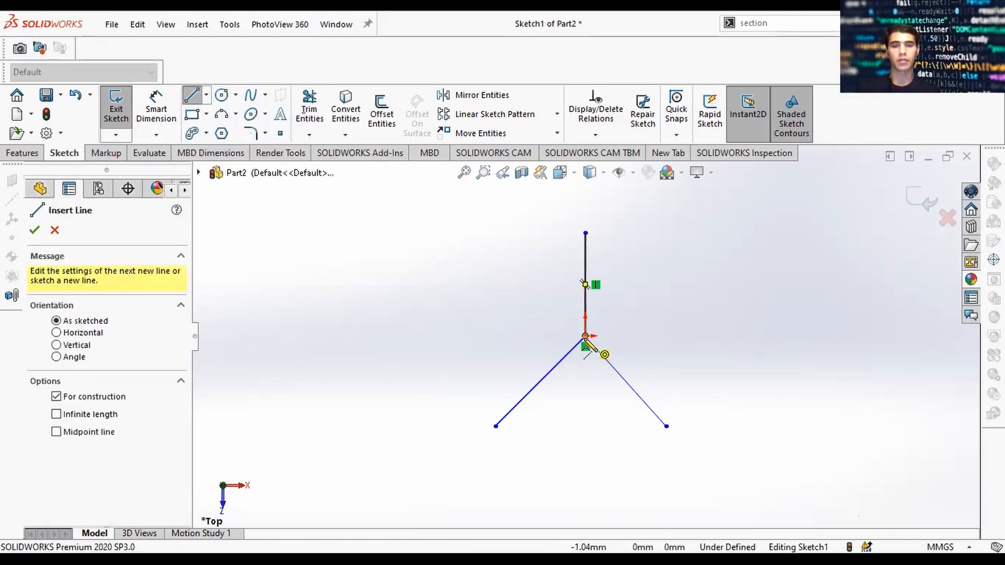
{"action": "left_click", "coordinate": [584, 337]}
{"action": "left_click", "coordinate": [585, 487]}
{"action": "key", "text": "Escape"}
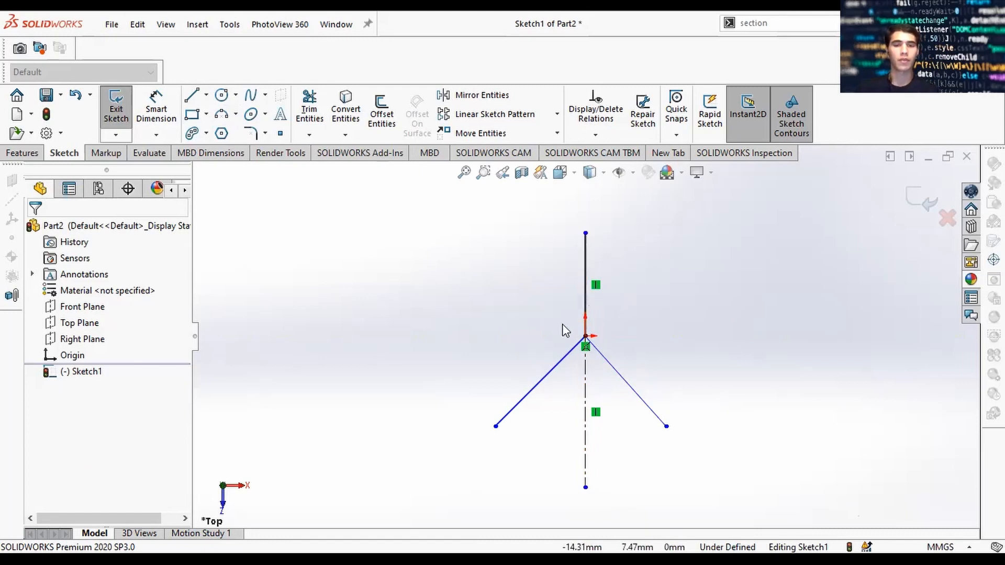
Step: Dimension the length of the vertical solid line above the origin to 110 mm
{"action": "left_click", "coordinate": [156, 109]}
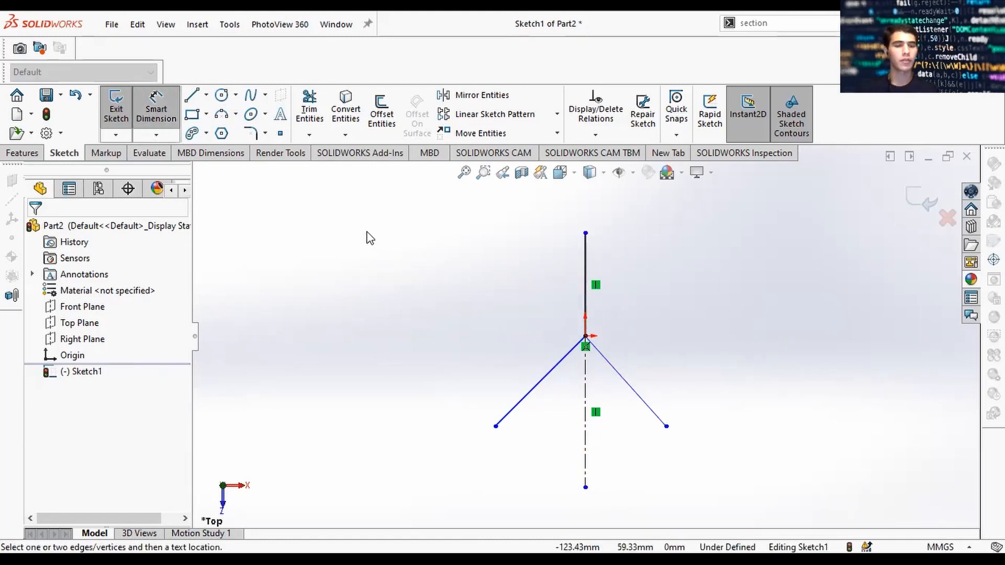
{"action": "left_click", "coordinate": [586, 286]}
{"action": "left_click", "coordinate": [482, 283]}
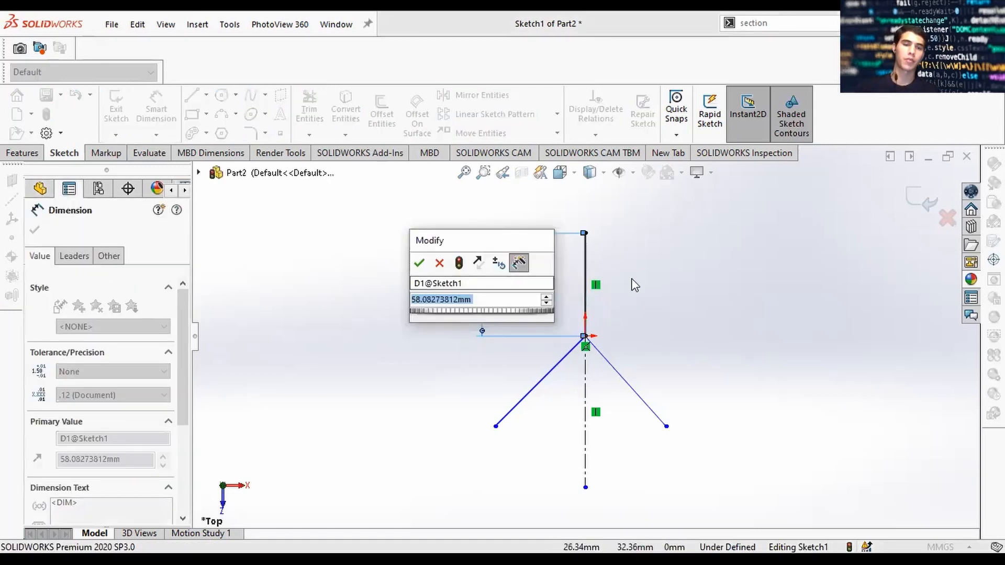
{"action": "type", "text": "110"}
{"action": "key", "text": "Return"}
Step: Dimension the down-left diagonal line's length to 20 mm and the down-right diagonal line's length to 40 mm
{"action": "left_click", "coordinate": [542, 383]}
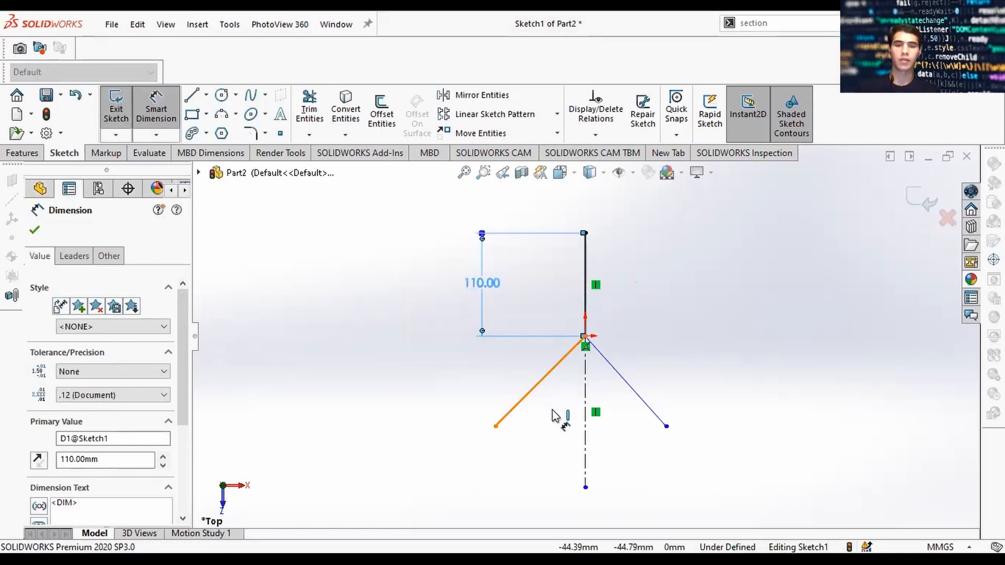
{"action": "left_click", "coordinate": [518, 353]}
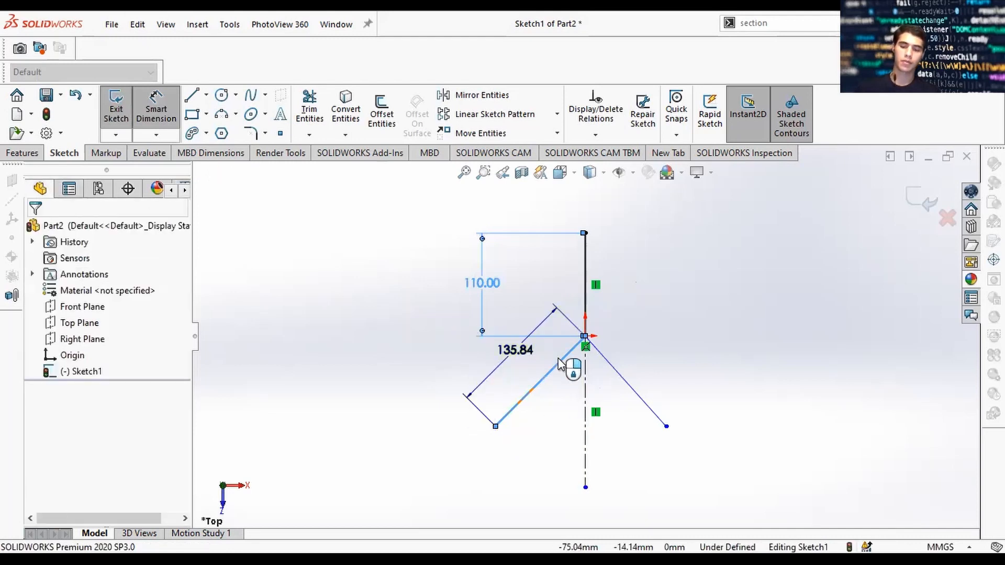
{"action": "type", "text": "20"}
{"action": "key", "text": "Return"}
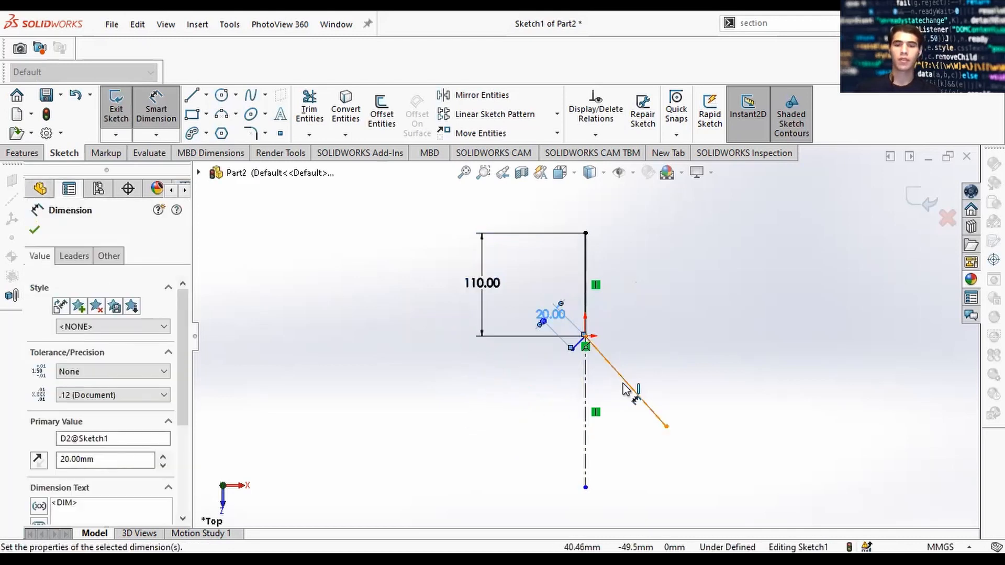
{"action": "left_click", "coordinate": [632, 393]}
{"action": "left_click", "coordinate": [661, 355]}
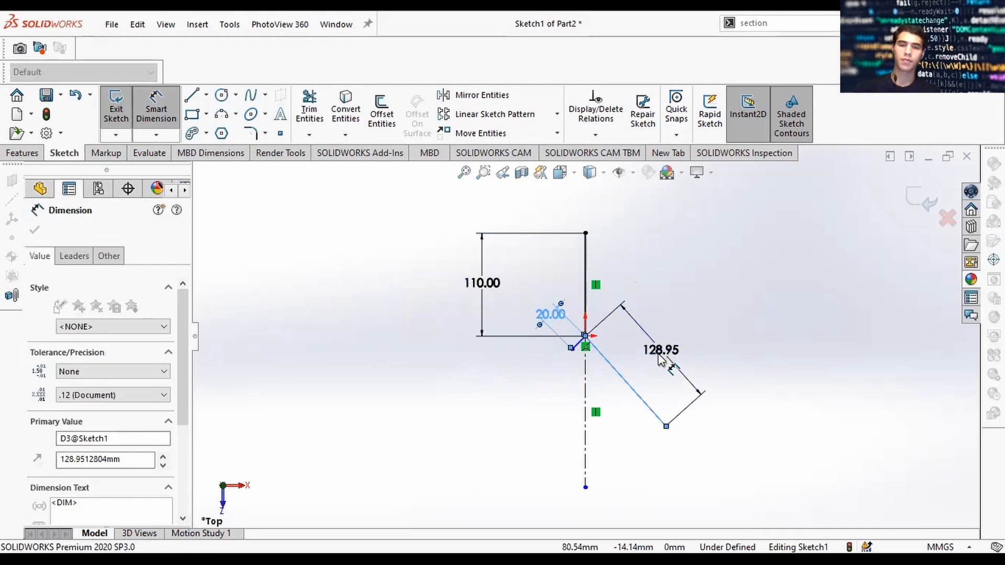
{"action": "type", "text": "40"}
{"action": "key", "text": "Return"}
Step: Change the length dimension of the down-left diagonal line to 25 mm
{"action": "double_click", "coordinate": [549, 311]}
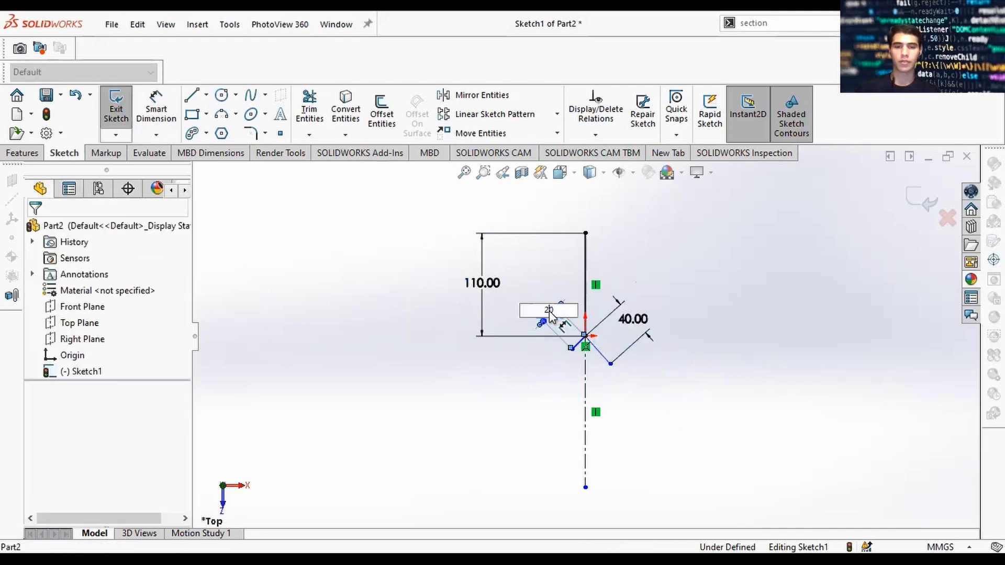
{"action": "type", "text": "25"}
{"action": "key", "text": "Return"}
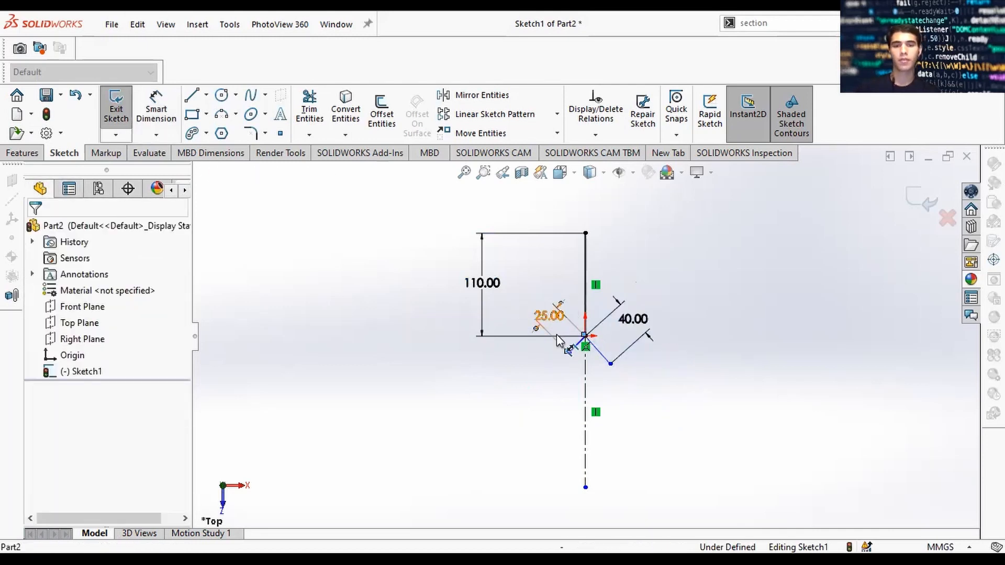
Step: Dimension the angle between the down-left diagonal line and the vertical construction line to 25°
{"action": "scroll", "coordinate": [686, 304], "scroll_direction": "down", "scroll_amount": 4}
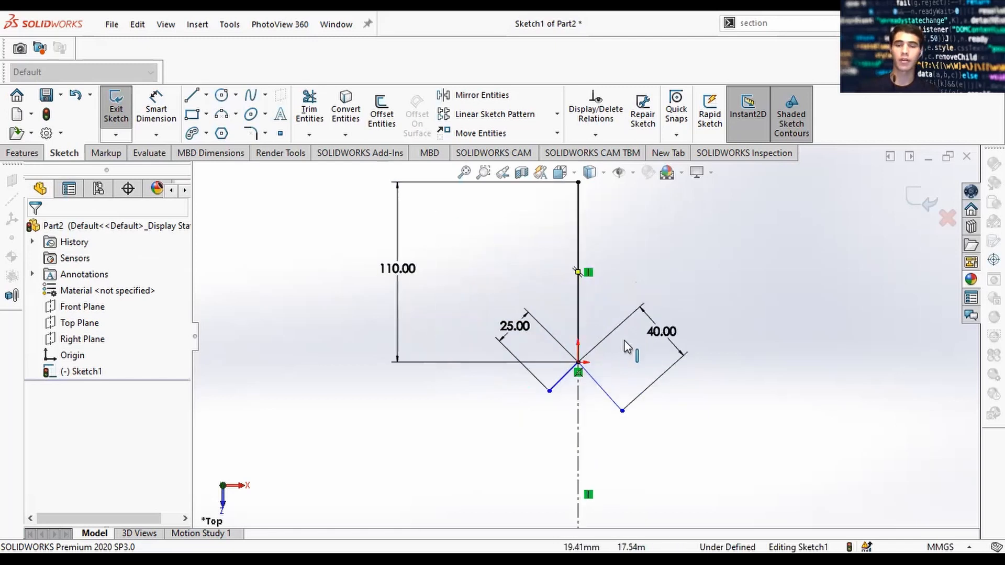
{"action": "scroll", "coordinate": [700, 291], "scroll_direction": "up", "scroll_amount": 1}
{"action": "right_click_drag", "start_coordinate": [661, 292], "coordinate": [659, 265]}
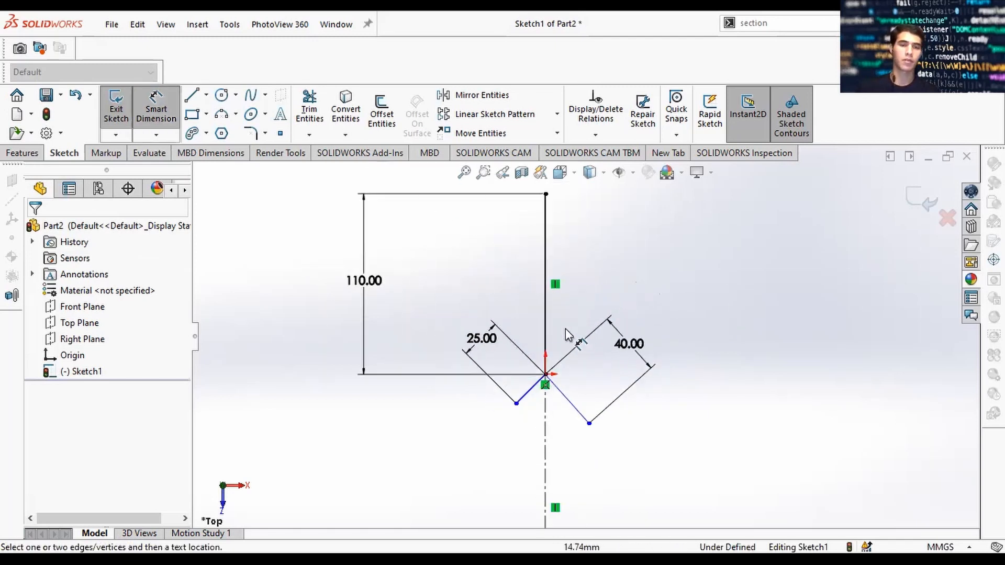
{"action": "left_click", "coordinate": [526, 395]}
{"action": "left_click", "coordinate": [546, 411]}
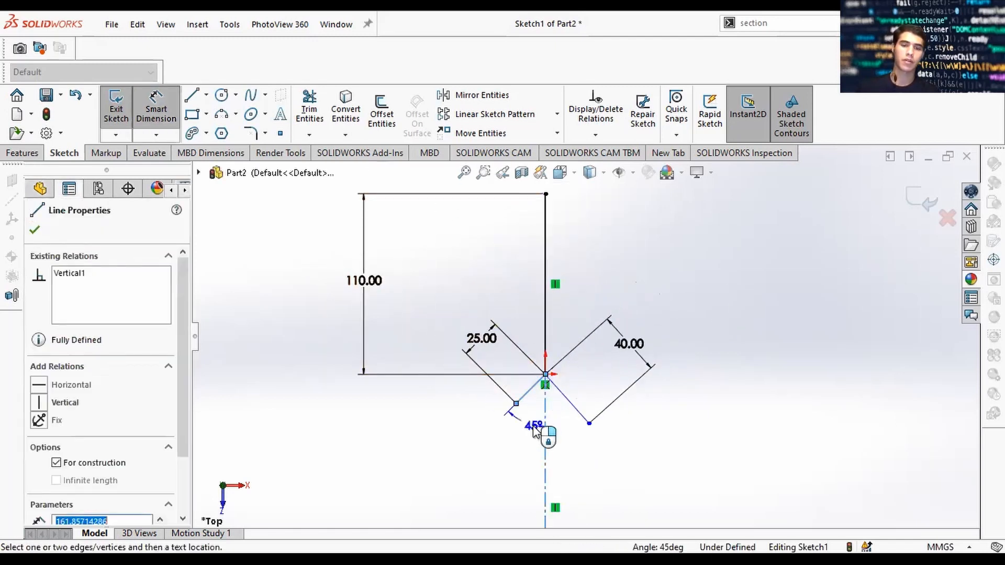
{"action": "left_click", "coordinate": [530, 501]}
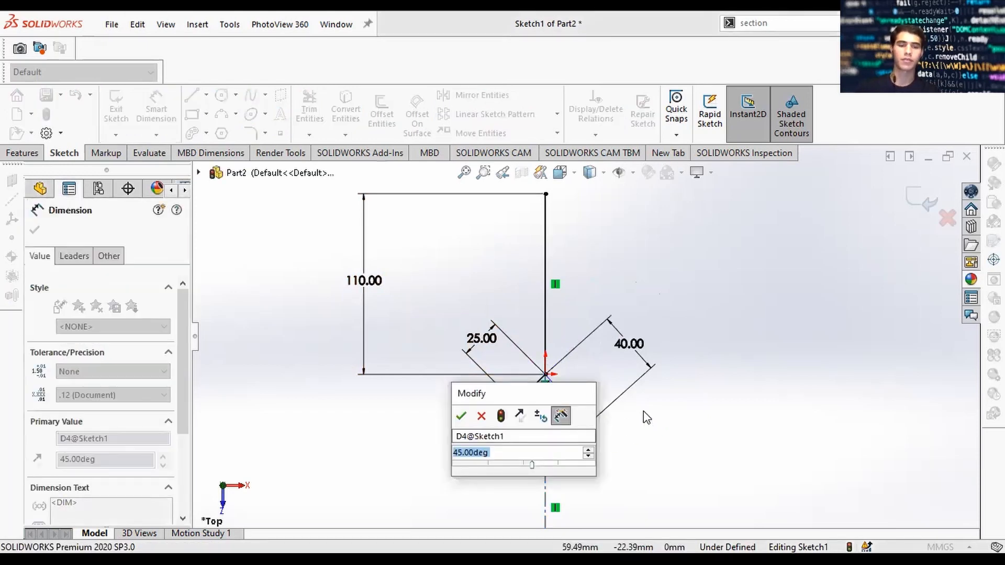
{"action": "type", "text": "25"}
{"action": "key", "text": "Return"}
Step: Dimension the angle between the down-right diagonal line and the vertical construction line to 50°
{"action": "left_click", "coordinate": [570, 407]}
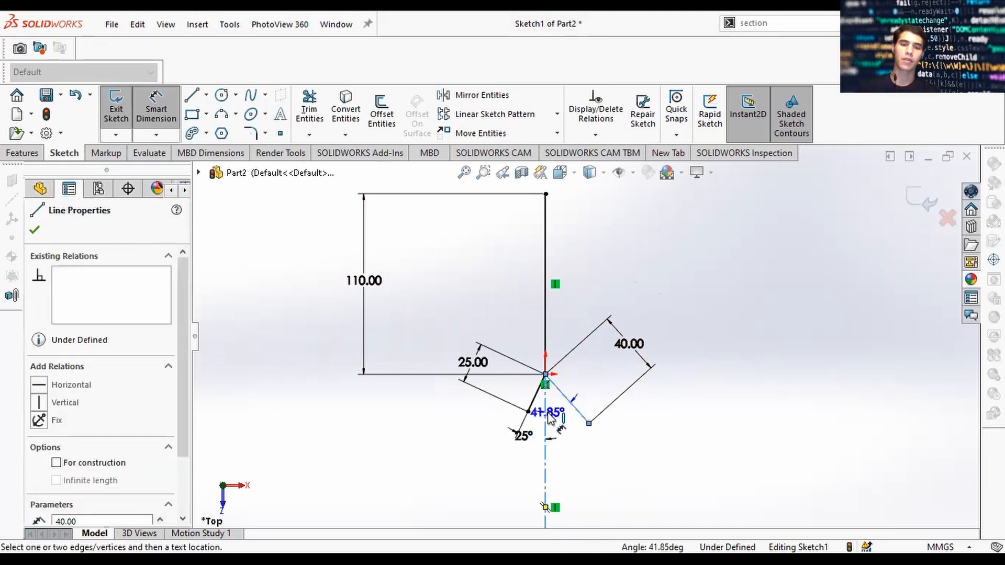
{"action": "left_click", "coordinate": [545, 414]}
{"action": "left_click", "coordinate": [608, 485]}
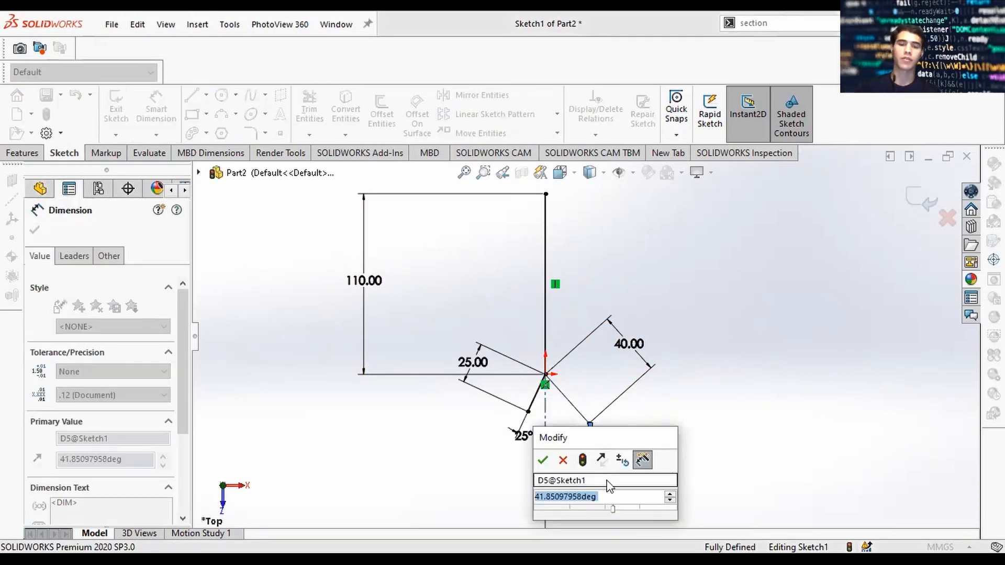
{"action": "type", "text": "50"}
{"action": "key", "text": "Return"}
{"action": "key", "text": "Escape"}
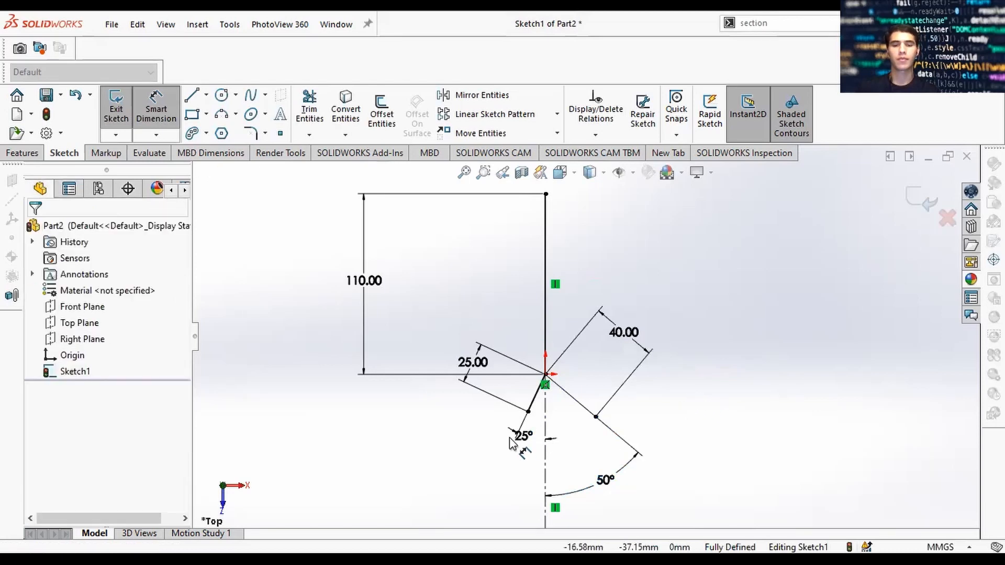
Step: Move the 25° dimension farther below the origin and shorten the vertical construction line to about 126 mm
{"action": "left_click", "coordinate": [354, 265]}
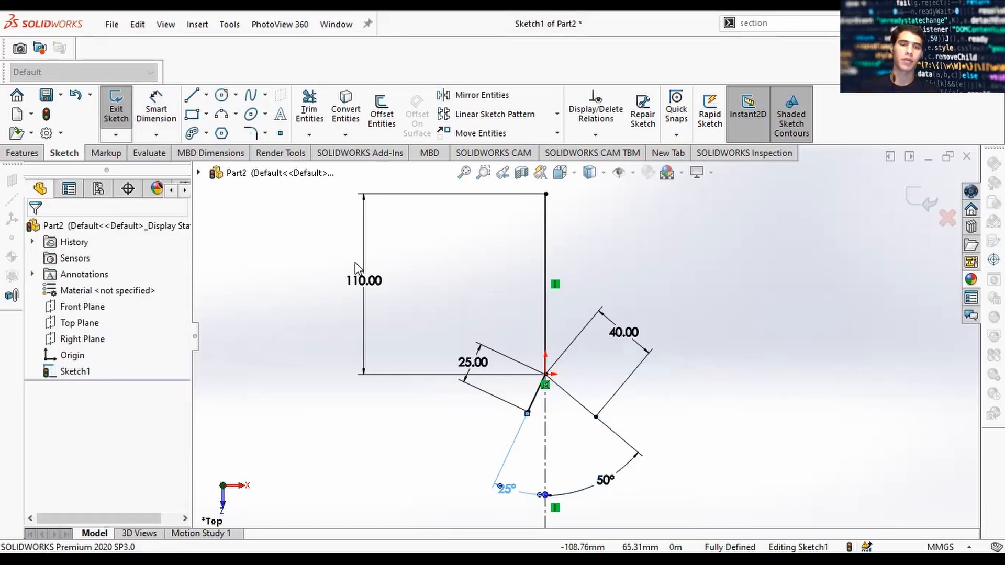
{"action": "scroll", "coordinate": [574, 304], "scroll_direction": "up", "scroll_amount": 1}
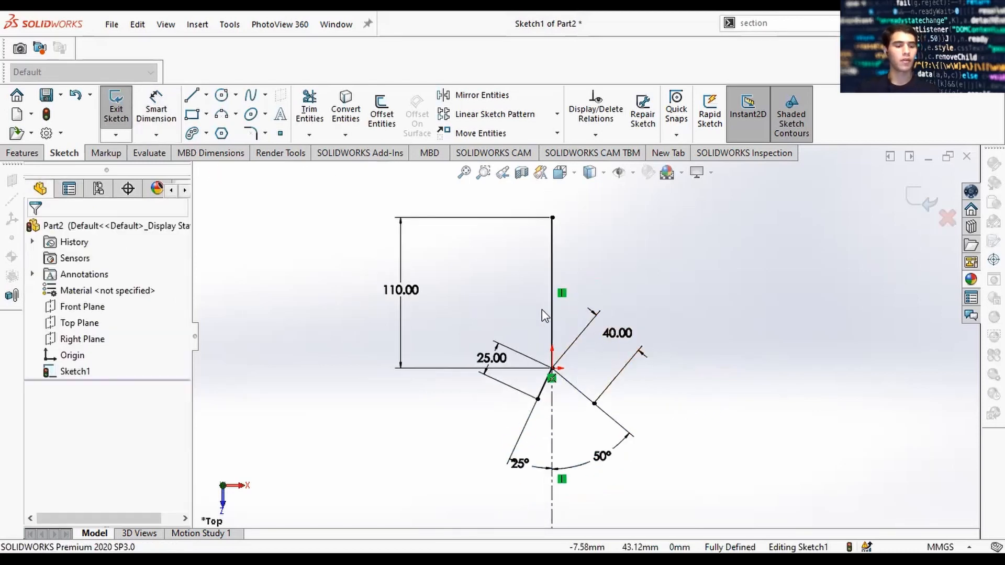
{"action": "scroll", "coordinate": [584, 337], "scroll_direction": "up", "scroll_amount": 1}
{"action": "left_click_drag", "start_coordinate": [561, 513], "coordinate": [561, 477]}
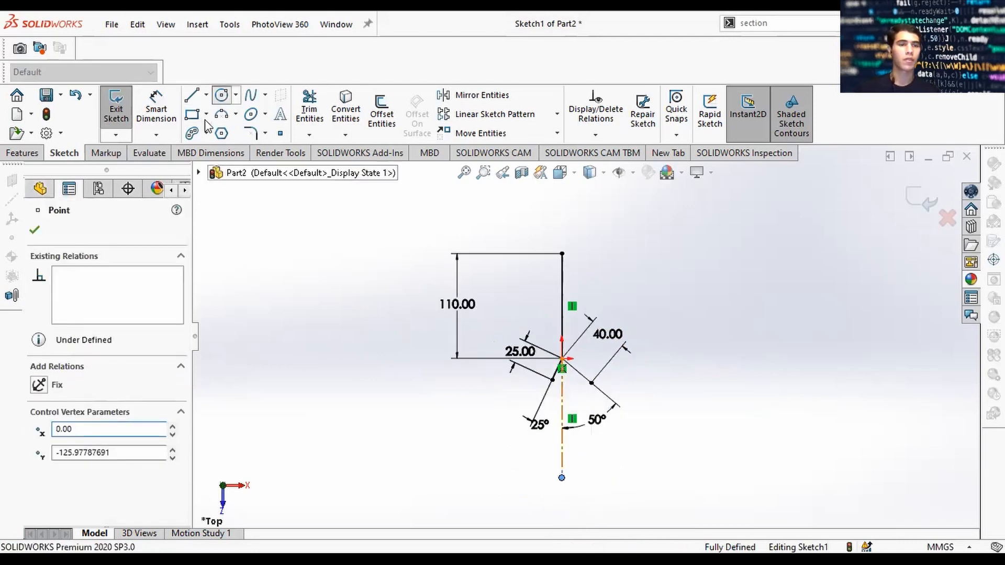
Step: Sketch a horizontal construction line from the origin toward the left, extending past the 110 mm dimension
{"action": "left_click", "coordinate": [221, 95]}
{"action": "left_click", "coordinate": [193, 95]}
{"action": "left_click", "coordinate": [561, 359]}
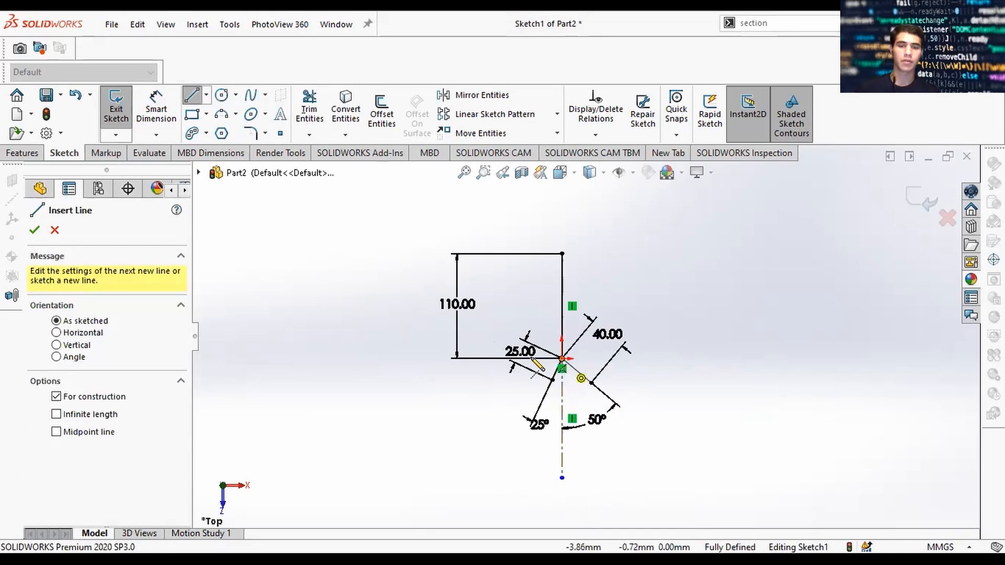
{"action": "left_click", "coordinate": [403, 358]}
{"action": "key", "text": "Escape"}
{"action": "key", "text": "Escape"}
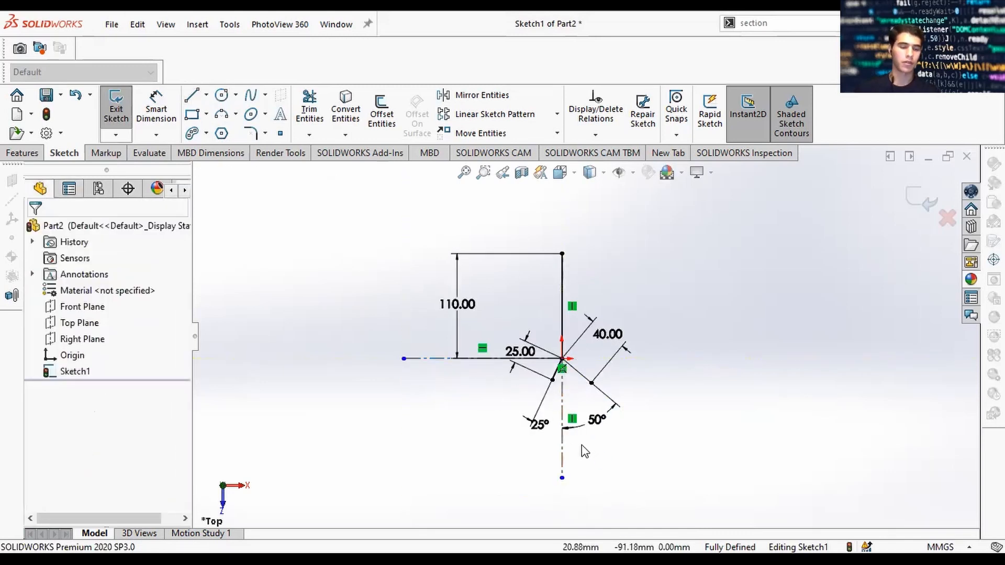
Step: Add an Equal relation between the vertical and horizontal construction lines
{"action": "left_click", "coordinate": [562, 447]}
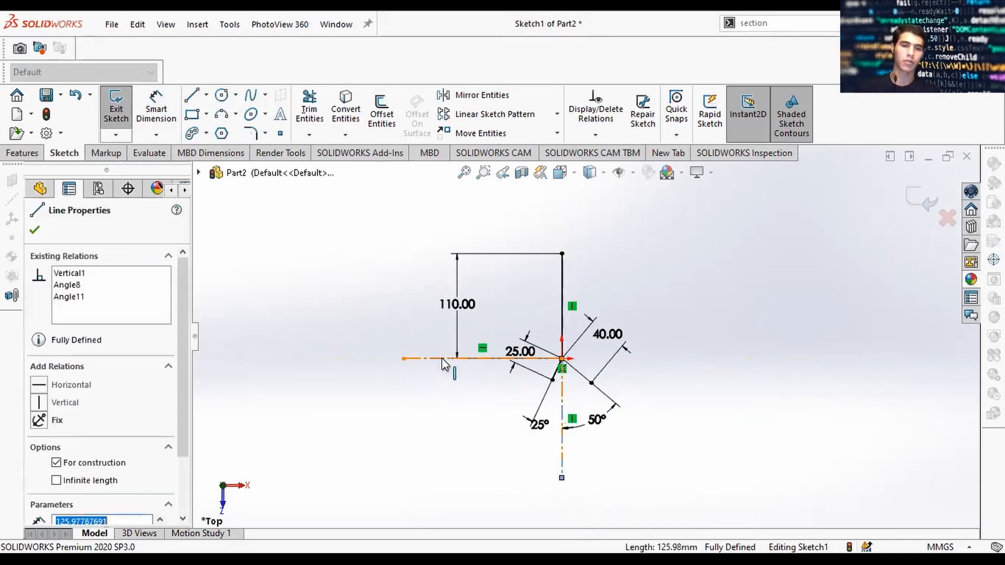
{"action": "left_click", "coordinate": [442, 357], "text": "ctrl"}
{"action": "left_click_drag", "start_coordinate": [185, 405], "coordinate": [185, 471]}
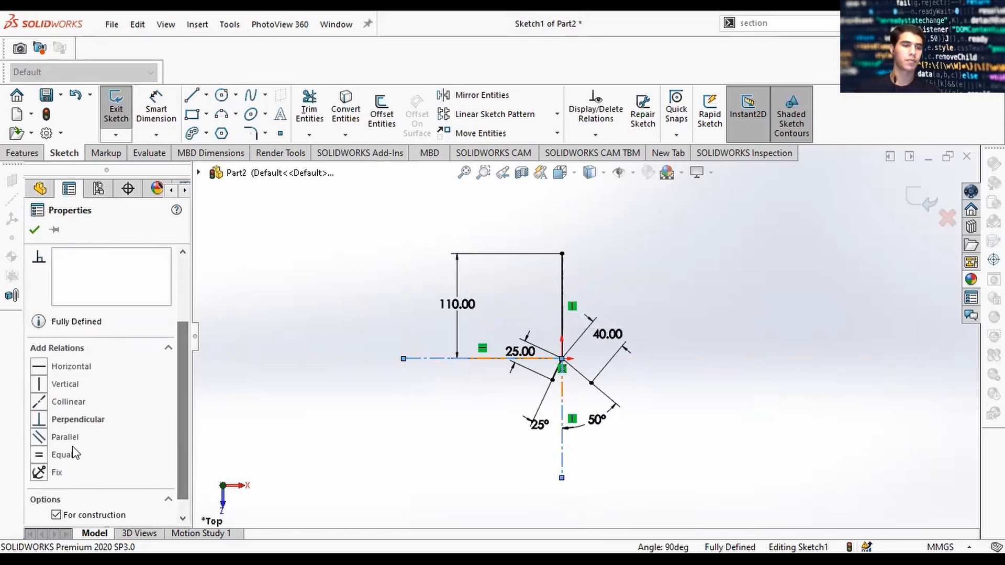
{"action": "left_click", "coordinate": [44, 454]}
{"action": "left_click", "coordinate": [681, 425]}
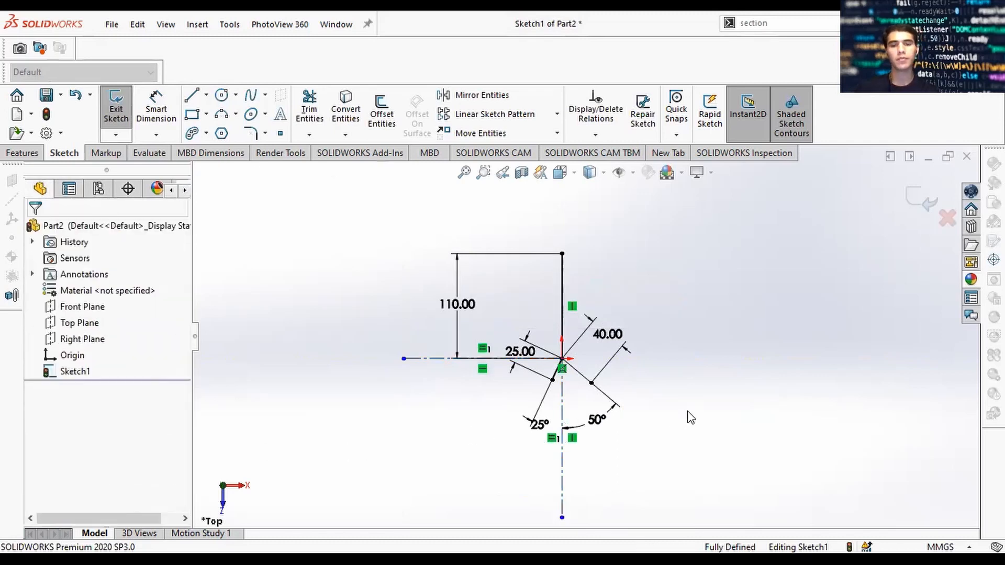
Step: Exit the sketch and set the part's view to the Top orientation
{"action": "scroll", "coordinate": [586, 400], "scroll_direction": "up", "scroll_amount": 4}
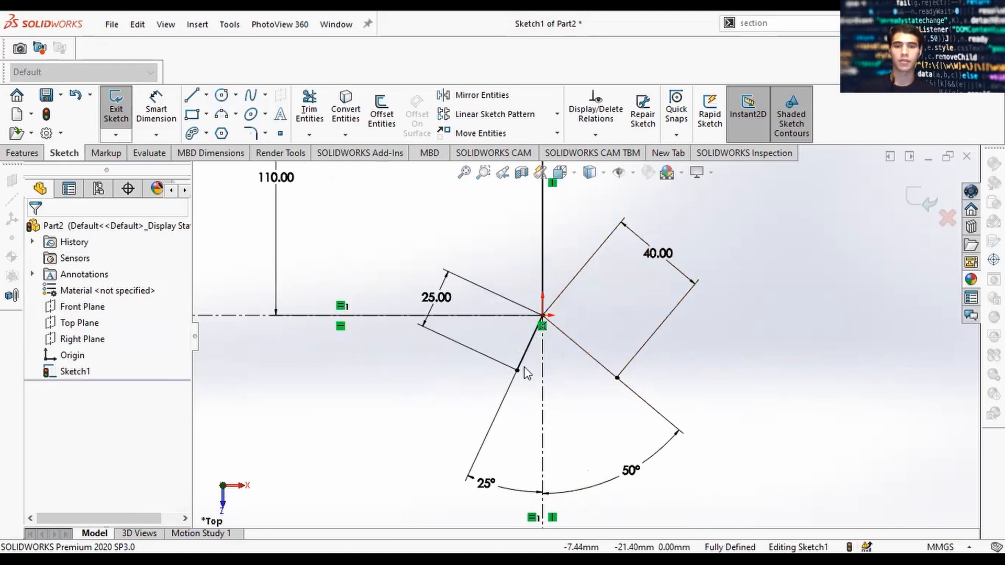
{"action": "scroll", "coordinate": [585, 336], "scroll_direction": "down", "scroll_amount": 3}
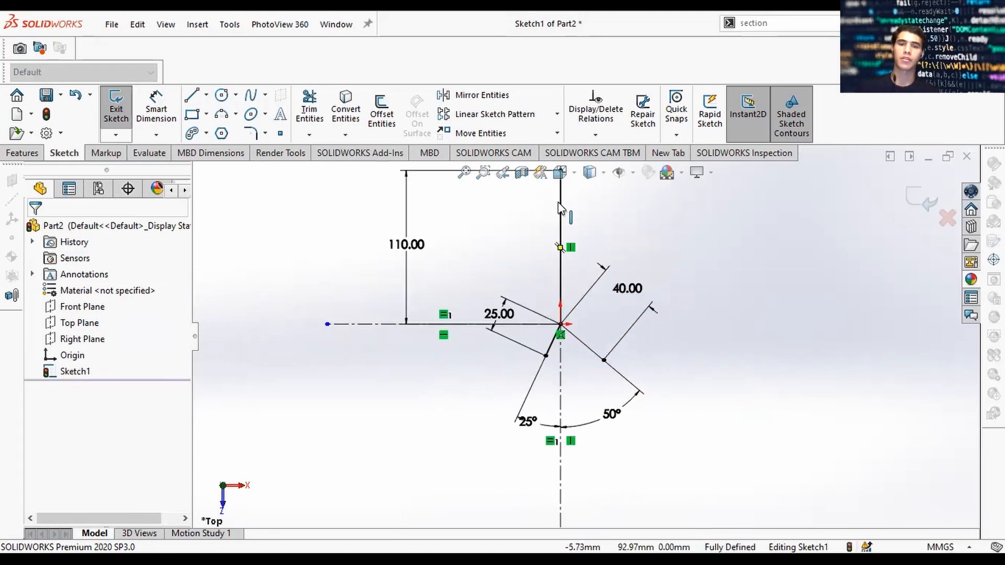
{"action": "right_click", "coordinate": [758, 310]}
{"action": "left_click", "coordinate": [769, 327]}
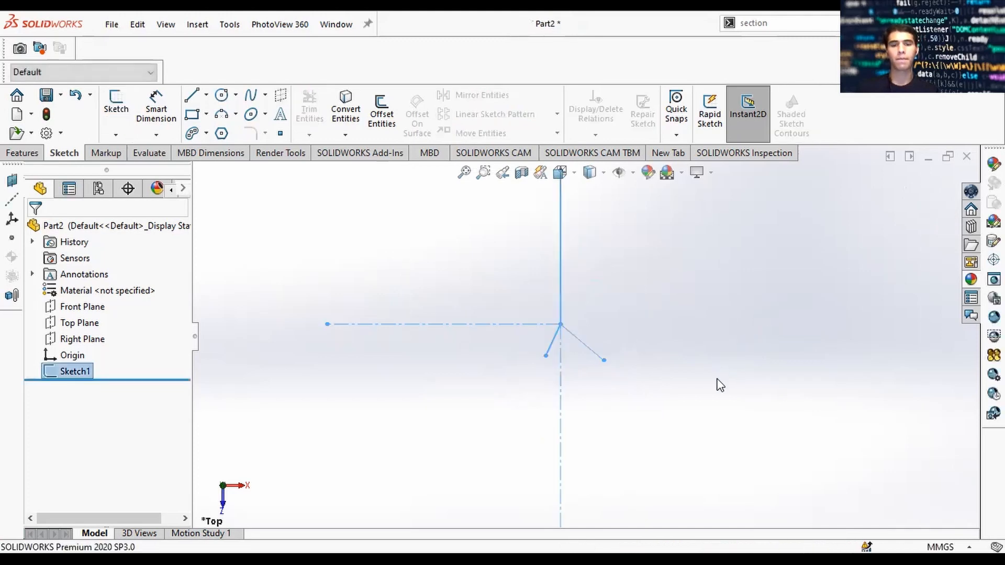
{"action": "mouse_move", "coordinate": [717, 384]}
{"action": "middle_mouse_down"}
{"action": "mouse_move", "coordinate": [705, 382]}
{"action": "mouse_move", "coordinate": [722, 262]}
{"action": "mouse_move", "coordinate": [689, 270]}
{"action": "mouse_move", "coordinate": [655, 366]}
{"action": "mouse_move", "coordinate": [693, 318]}
{"action": "middle_mouse_up"}
{"action": "key", "text": "space"}
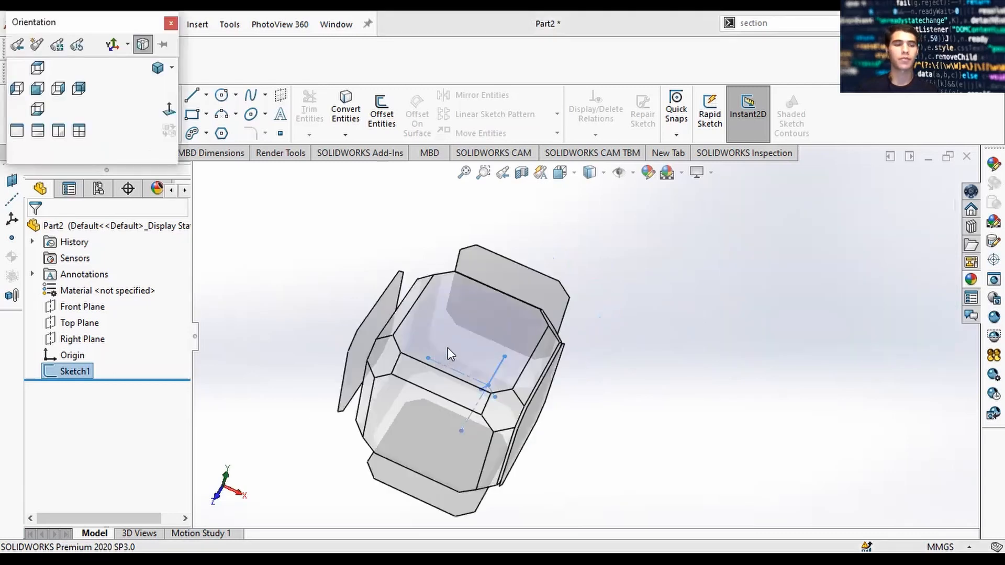
{"action": "left_click", "coordinate": [447, 347]}
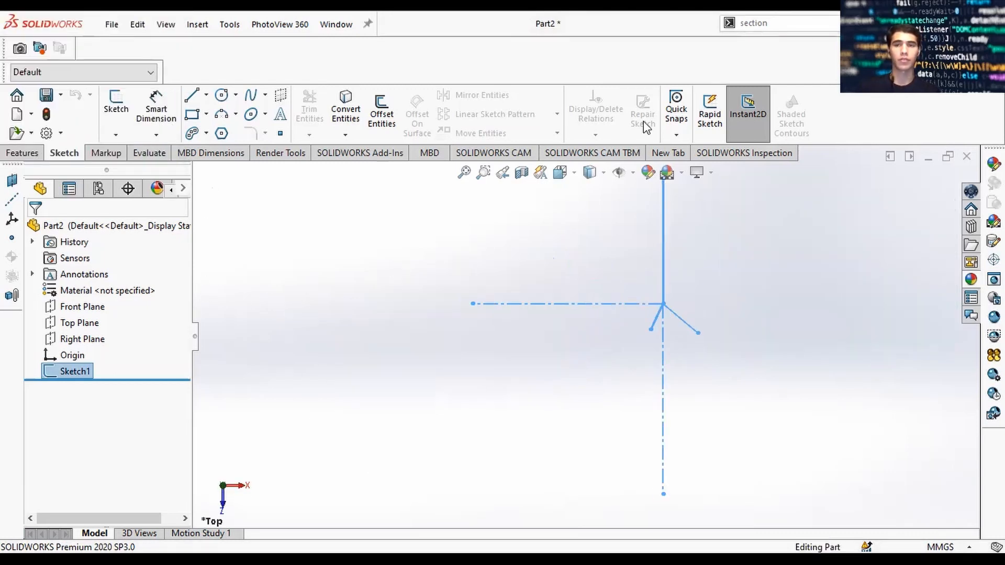
Step: Search the commands for "referen" and toggle the Reference Geometry toolbar off and back on
{"action": "left_click", "coordinate": [757, 20]}
{"action": "type", "text": "refere"}
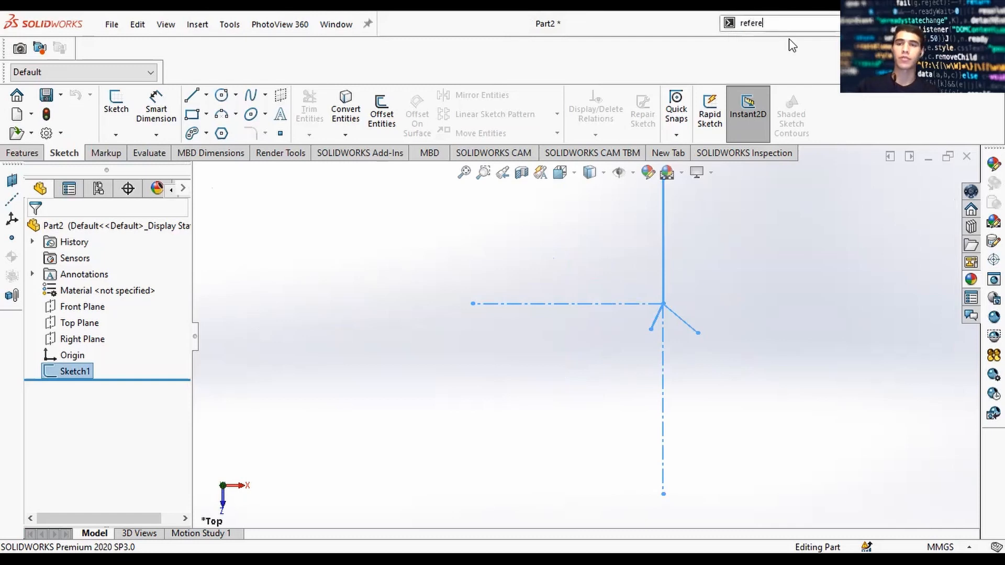
{"action": "type", "text": "n"}
{"action": "left_click", "coordinate": [771, 56]}
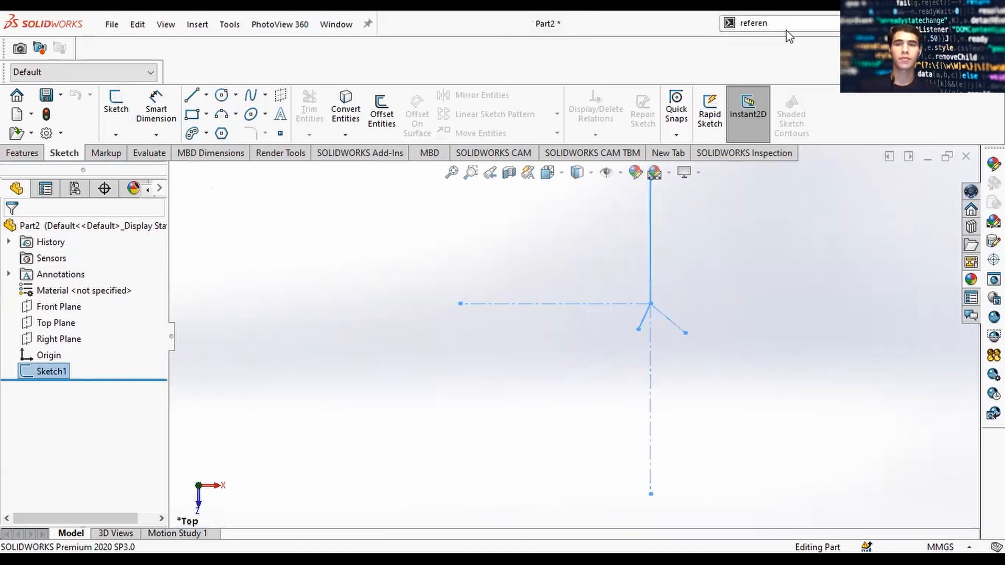
{"action": "left_click", "coordinate": [790, 24]}
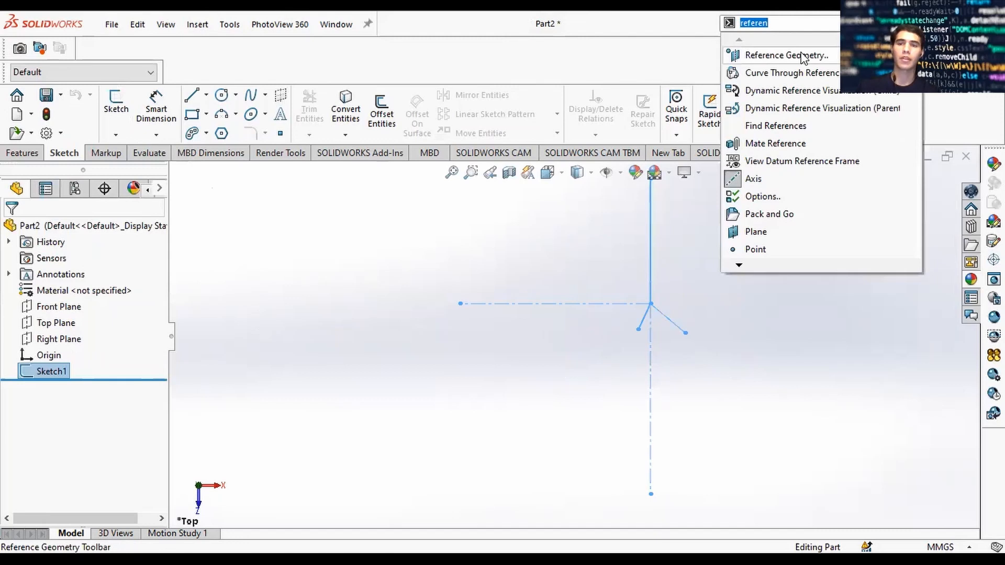
{"action": "left_click", "coordinate": [802, 56]}
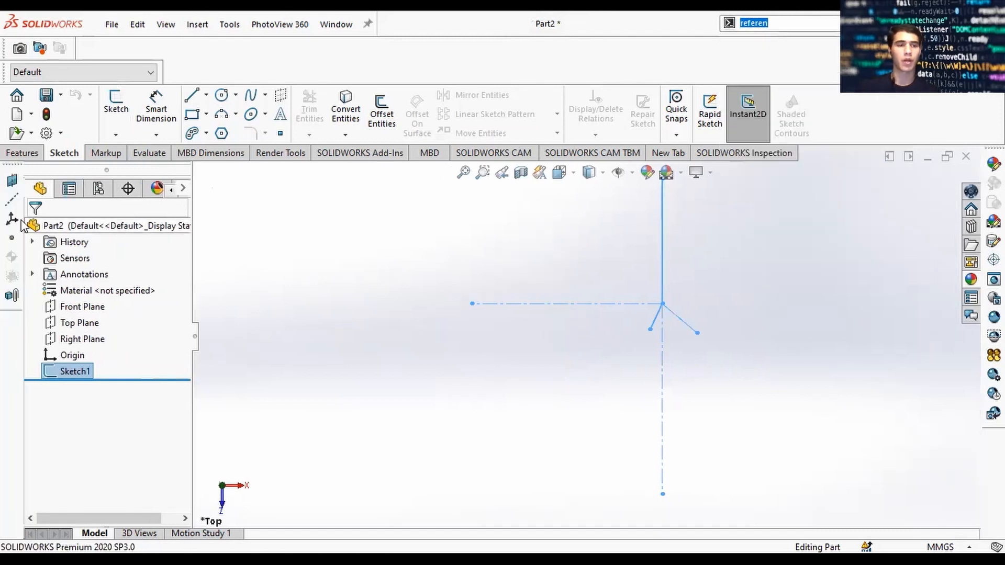
Step: Create a reference plane through the outer endpoint of the short lower-left Y arm, perpendicular to that line
{"action": "left_click", "coordinate": [11, 182]}
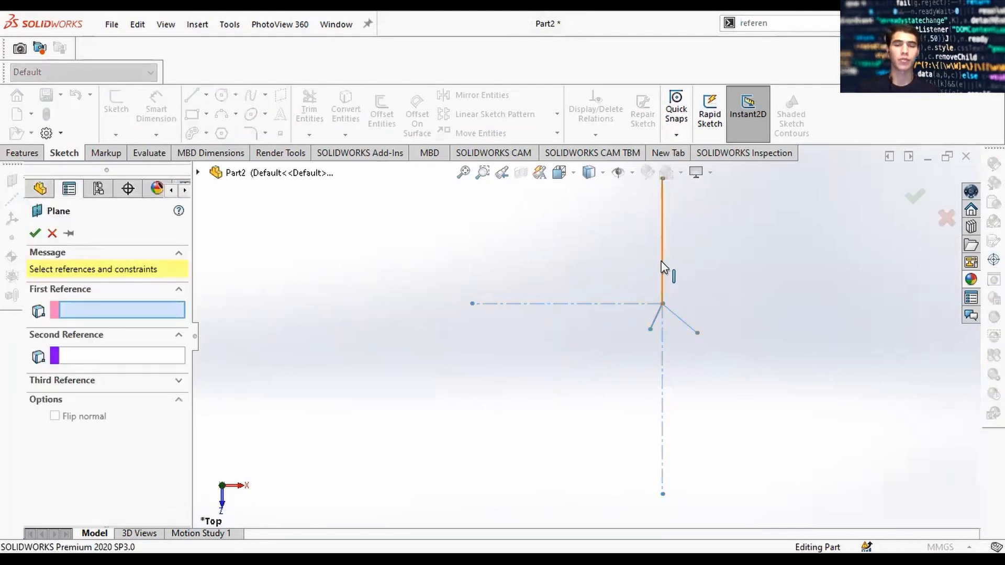
{"action": "mouse_move", "coordinate": [661, 262]}
{"action": "middle_mouse_down", "text": "ctrl"}
{"action": "mouse_move", "coordinate": [624, 337]}
{"action": "mouse_move", "coordinate": [629, 313]}
{"action": "mouse_move", "coordinate": [609, 286]}
{"action": "middle_mouse_up", "text": "ctrl"}
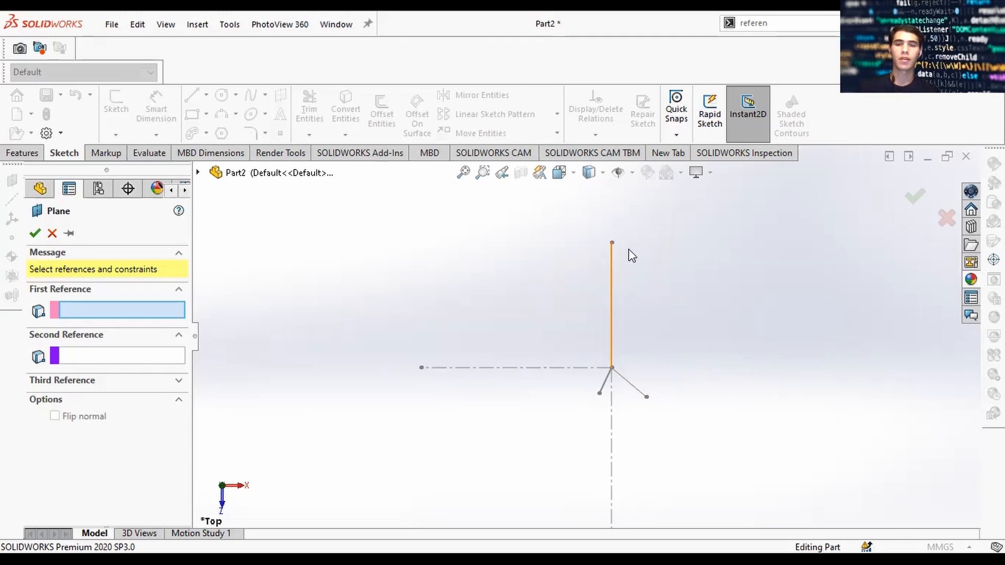
{"action": "left_click", "coordinate": [598, 393]}
{"action": "mouse_move", "coordinate": [686, 442]}
{"action": "middle_mouse_down"}
{"action": "mouse_move", "coordinate": [602, 405]}
{"action": "mouse_move", "coordinate": [583, 426]}
{"action": "mouse_move", "coordinate": [658, 345]}
{"action": "middle_mouse_up"}
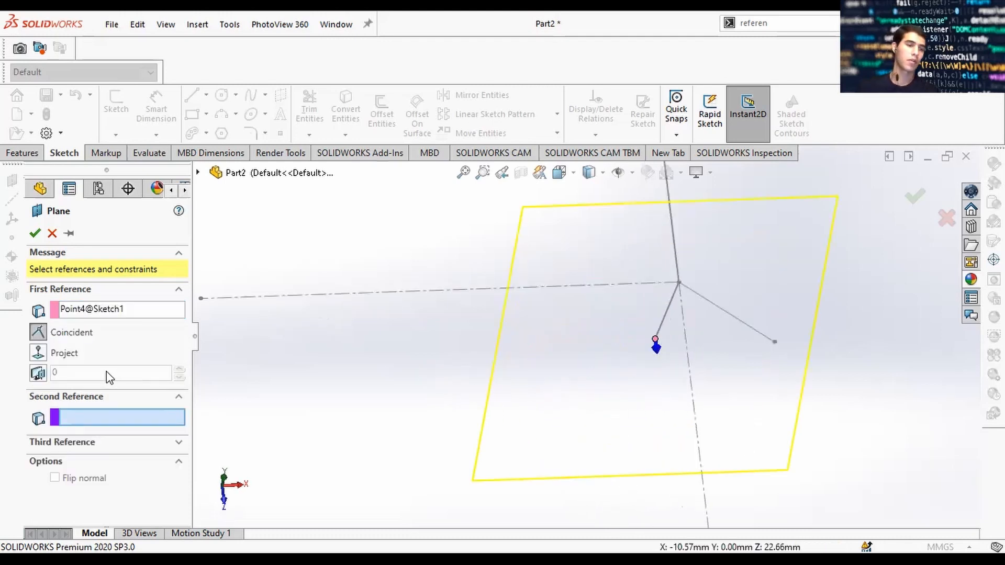
{"action": "left_click", "coordinate": [659, 326]}
{"action": "mouse_move", "coordinate": [660, 335]}
{"action": "middle_mouse_down"}
{"action": "mouse_move", "coordinate": [671, 346]}
{"action": "mouse_move", "coordinate": [657, 340]}
{"action": "middle_mouse_up"}
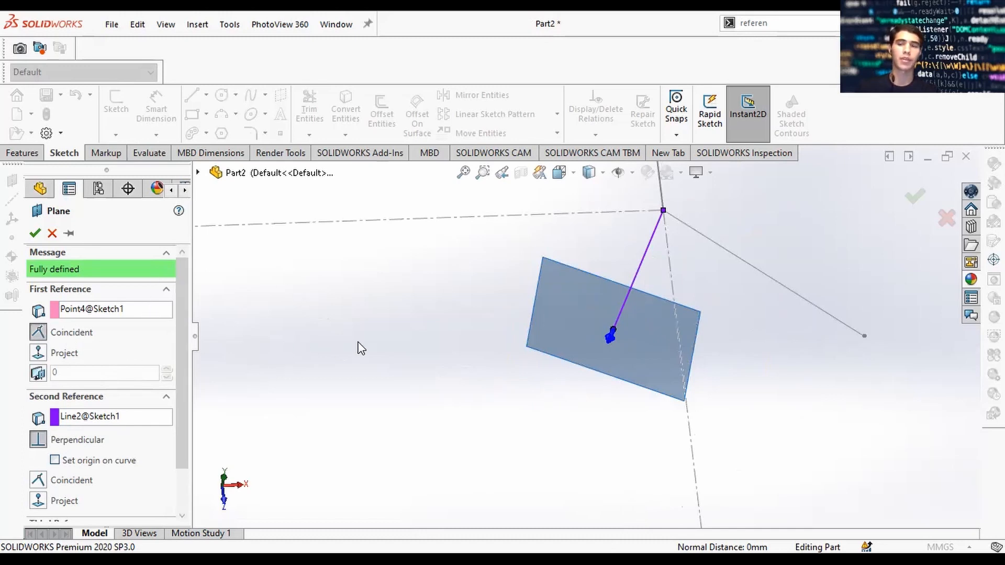
{"action": "left_click", "coordinate": [915, 196]}
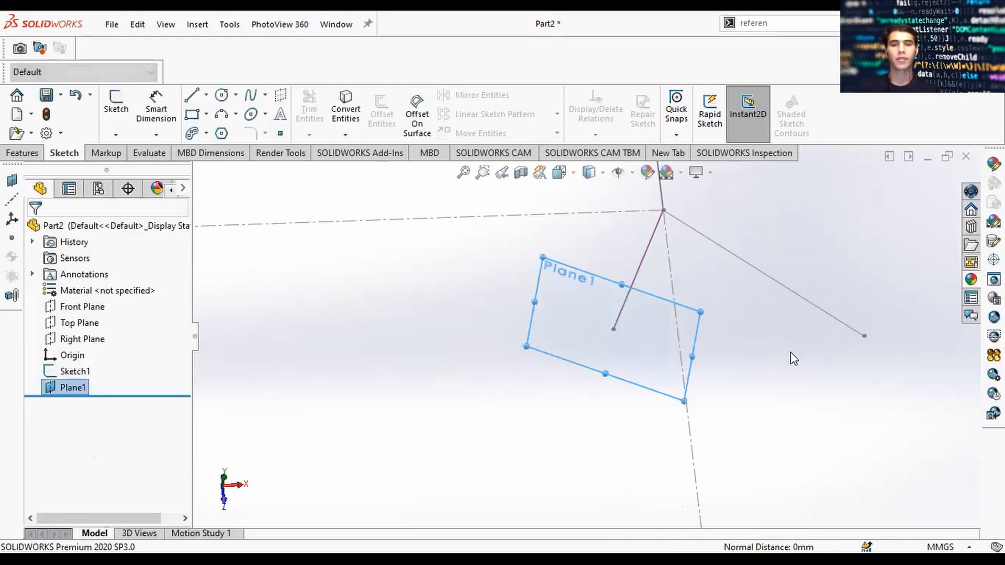
Step: Create a reference plane through the outer endpoint of the lower-right Y arm, perpendicular to that line, with Plane1 removed from the references
{"action": "middle_click_drag", "start_coordinate": [790, 354], "coordinate": [772, 365]}
{"action": "left_click", "coordinate": [12, 181]}
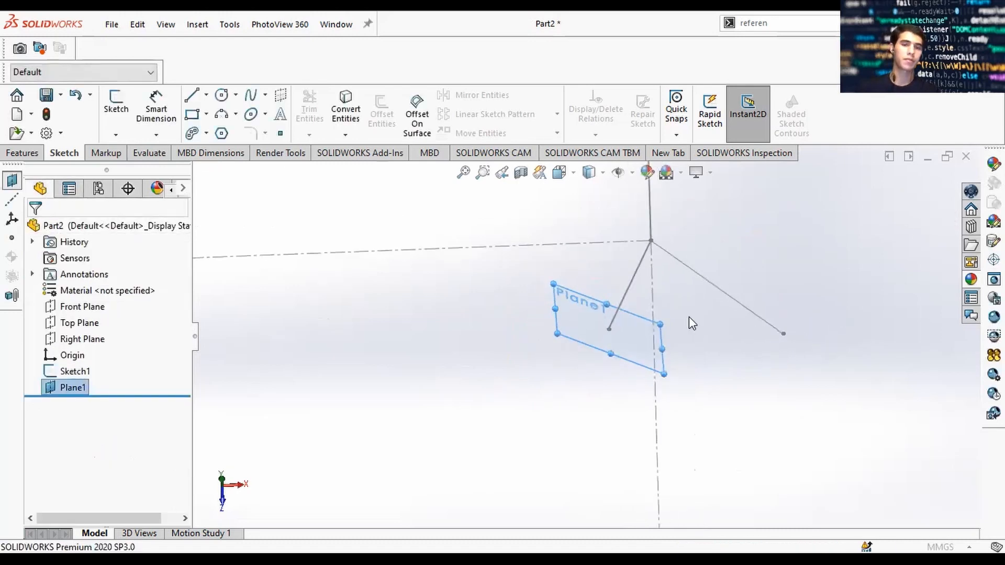
{"action": "left_click", "coordinate": [783, 333]}
{"action": "left_click", "coordinate": [766, 321]}
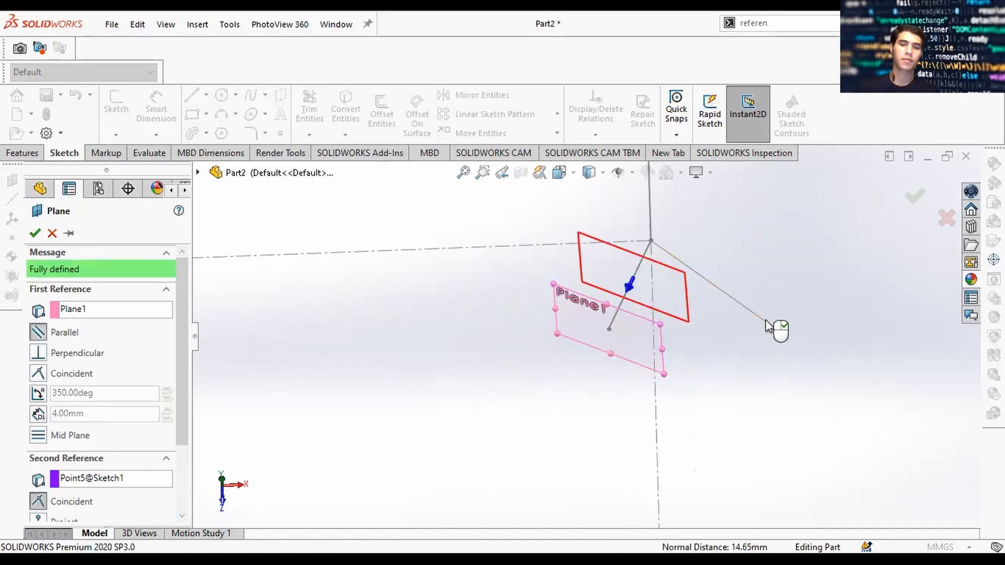
{"action": "right_click", "coordinate": [100, 328]}
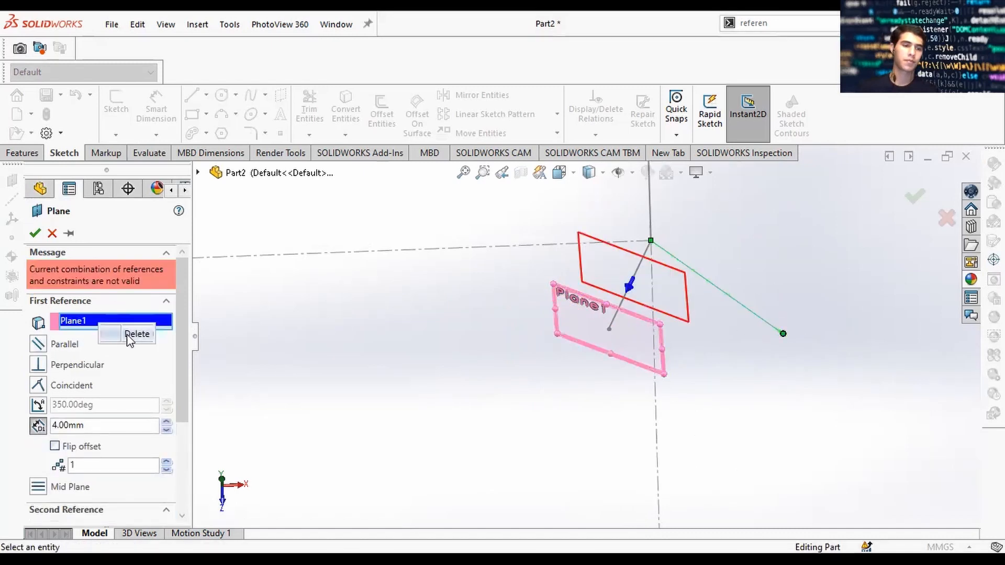
{"action": "left_click", "coordinate": [128, 336]}
{"action": "left_click", "coordinate": [915, 196]}
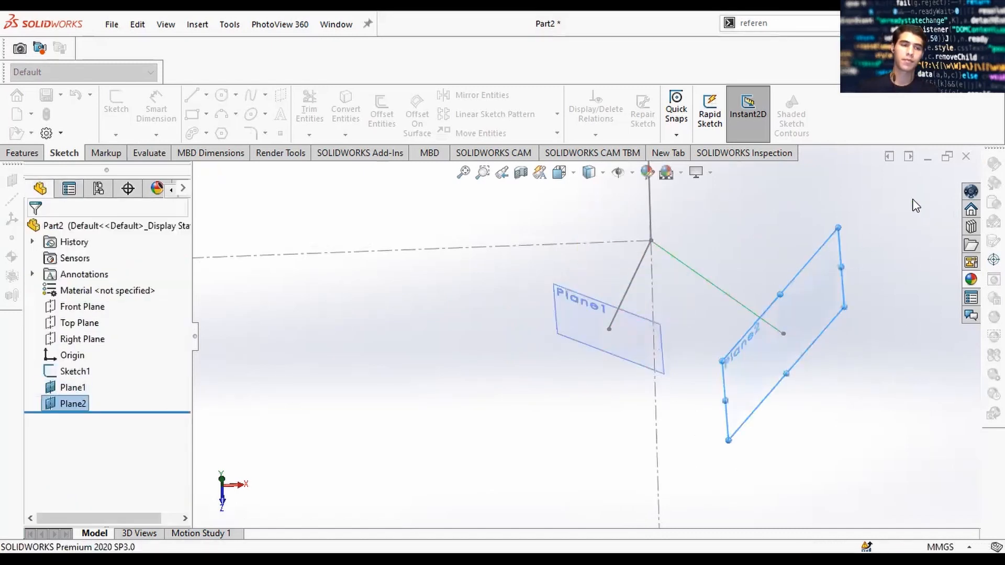
Step: Create a reference plane at the upper endpoint of the long vertical line, perpendicular to it, with Plane2 removed from the references
{"action": "scroll", "coordinate": [772, 333], "scroll_direction": "up", "scroll_amount": 3}
{"action": "middle_click_drag", "start_coordinate": [675, 254], "coordinate": [648, 387], "text": "ctrl"}
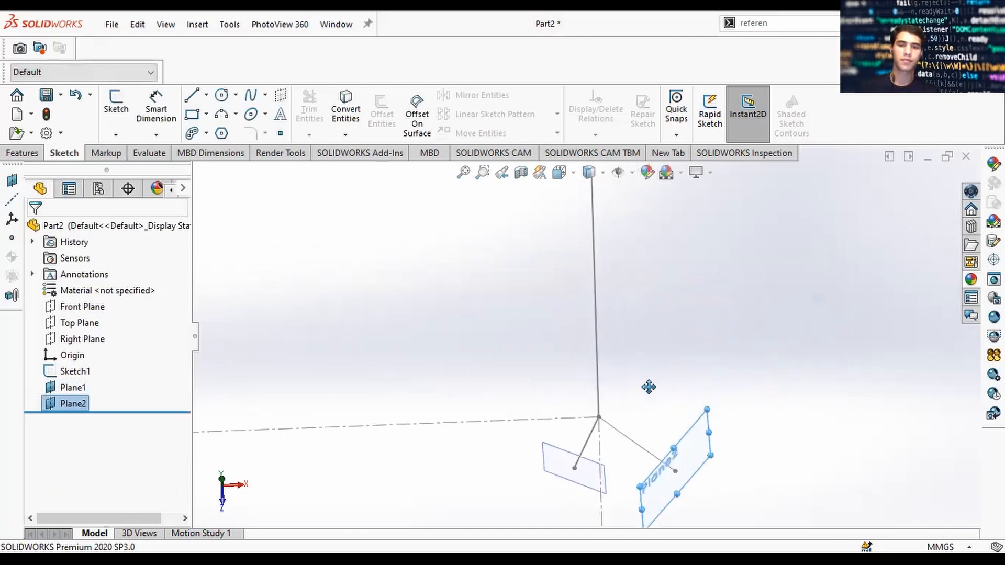
{"action": "scroll", "coordinate": [622, 308], "scroll_direction": "up", "scroll_amount": 2}
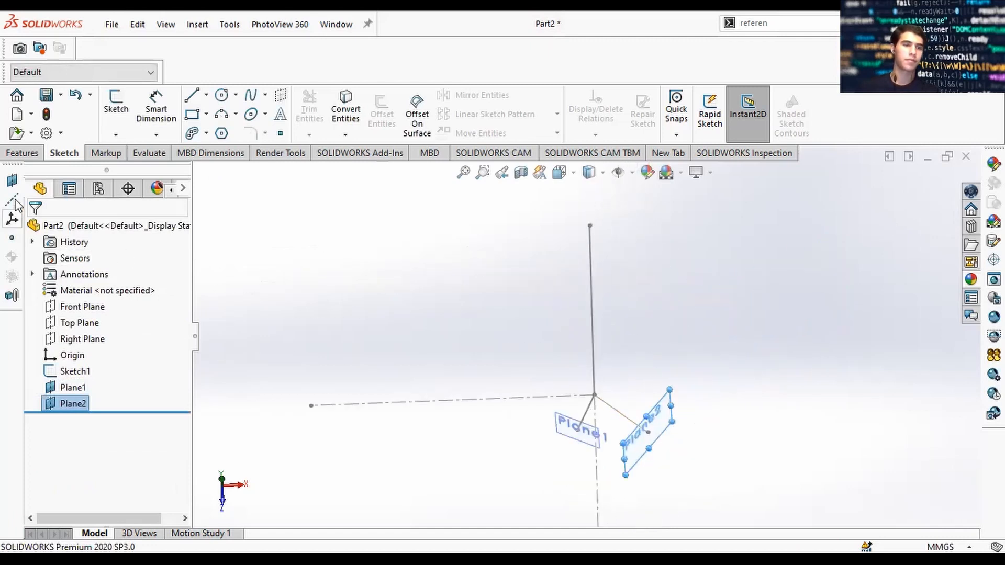
{"action": "left_click", "coordinate": [12, 180]}
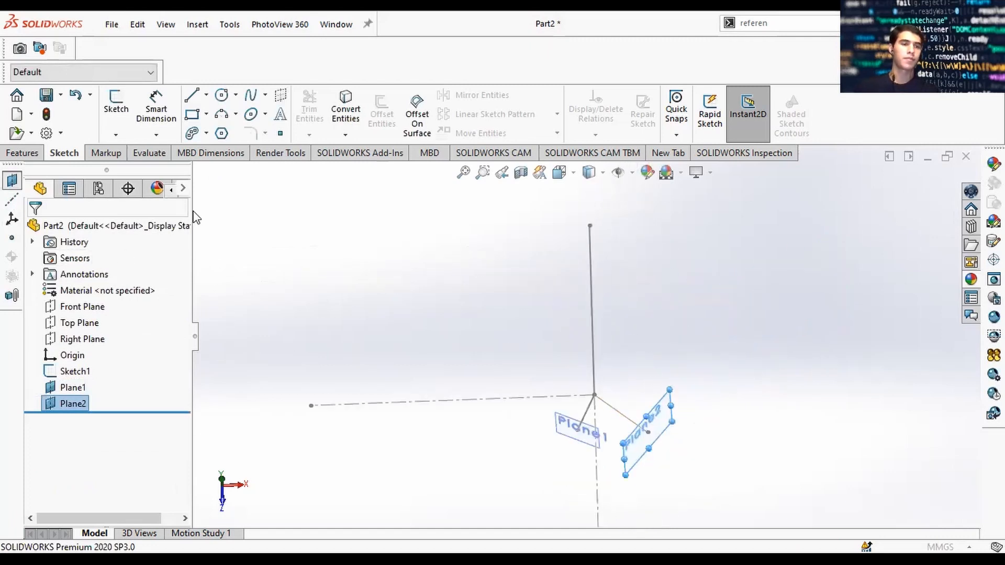
{"action": "left_click", "coordinate": [590, 226]}
{"action": "left_click", "coordinate": [590, 237]}
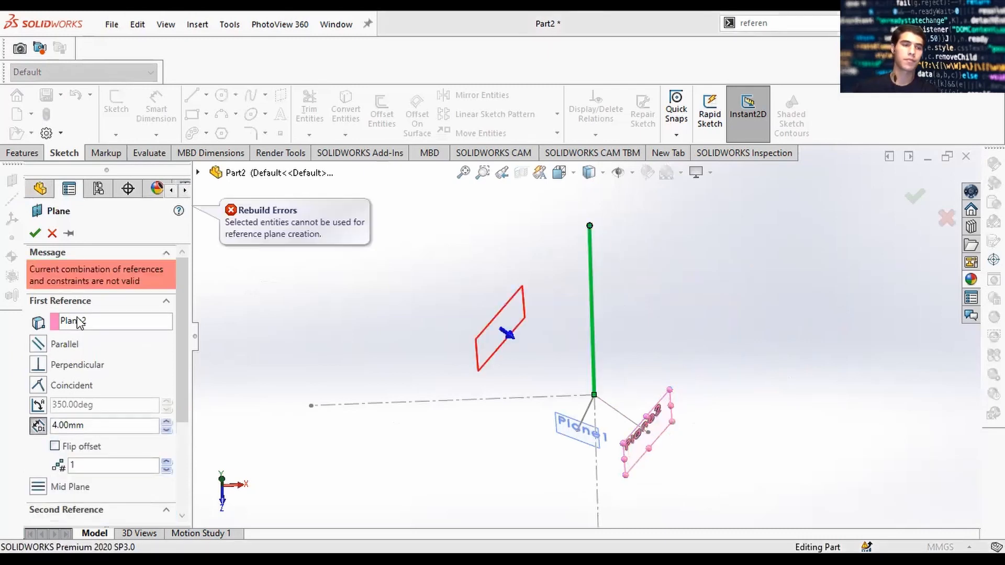
{"action": "left_click", "coordinate": [116, 322]}
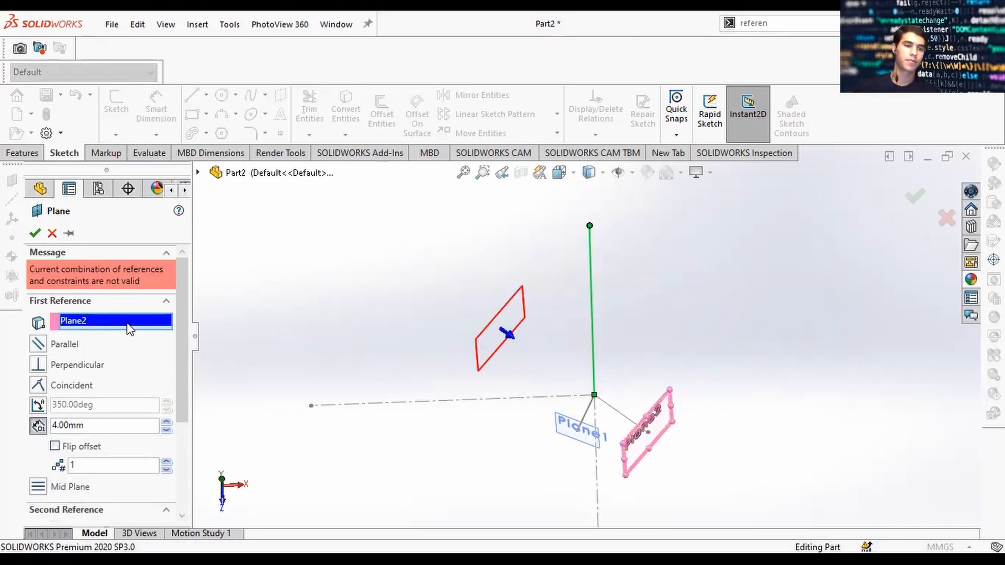
{"action": "key", "text": "Delete"}
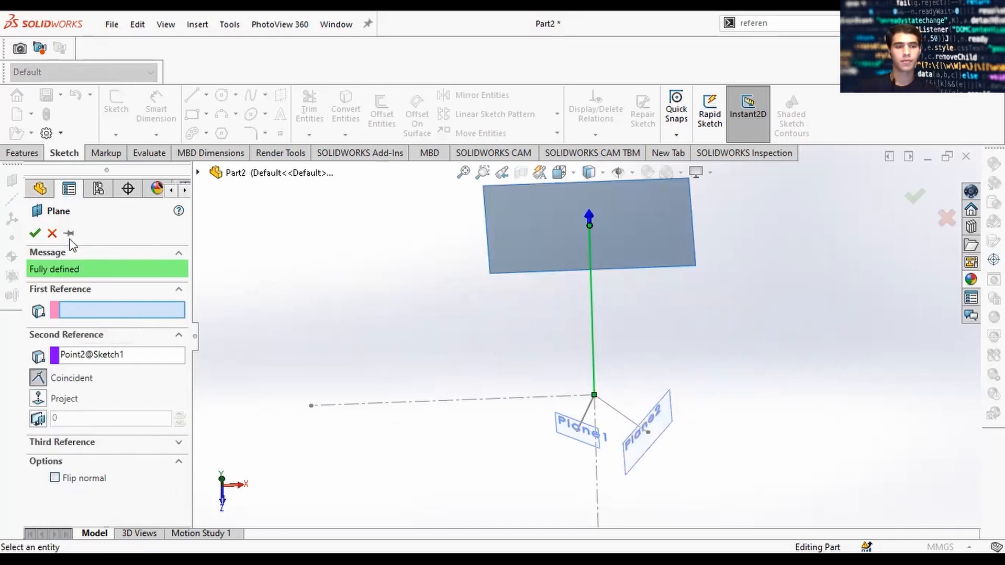
{"action": "left_click", "coordinate": [34, 234]}
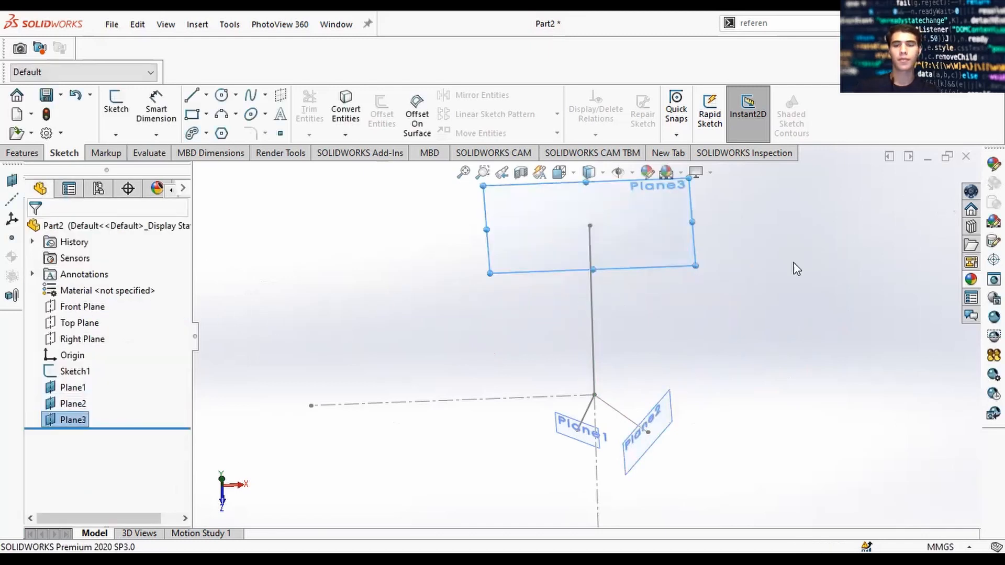
Step: Set the view to the Back orientation and start a new sketch on Plane3
{"action": "left_click", "coordinate": [685, 357]}
{"action": "mouse_move", "coordinate": [686, 358]}
{"action": "middle_mouse_down"}
{"action": "mouse_move", "coordinate": [651, 298]}
{"action": "mouse_move", "coordinate": [679, 294]}
{"action": "middle_mouse_up"}
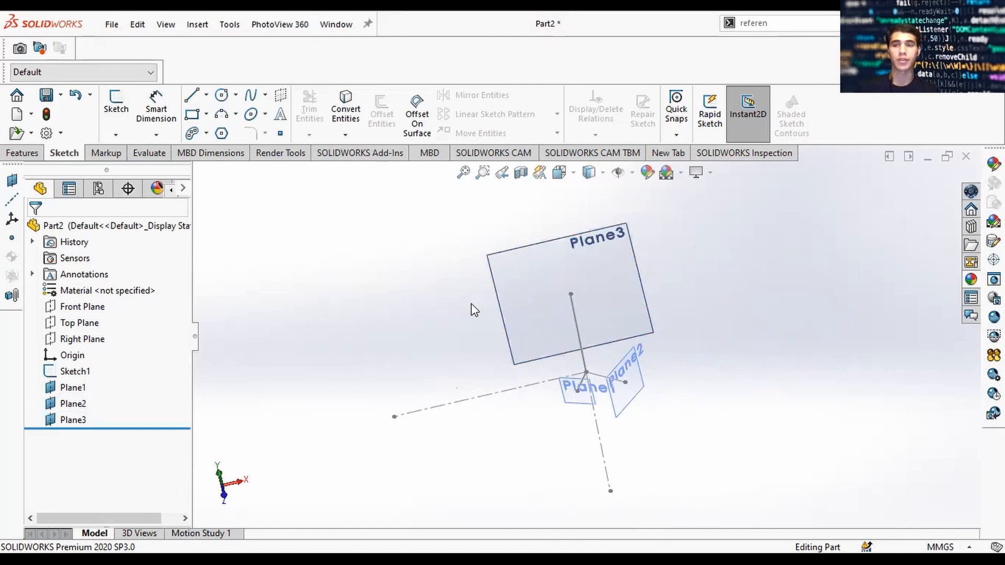
{"action": "mouse_move", "coordinate": [471, 304]}
{"action": "middle_mouse_down"}
{"action": "mouse_move", "coordinate": [568, 278]}
{"action": "mouse_move", "coordinate": [652, 356]}
{"action": "mouse_move", "coordinate": [653, 442]}
{"action": "mouse_move", "coordinate": [493, 450]}
{"action": "middle_mouse_up"}
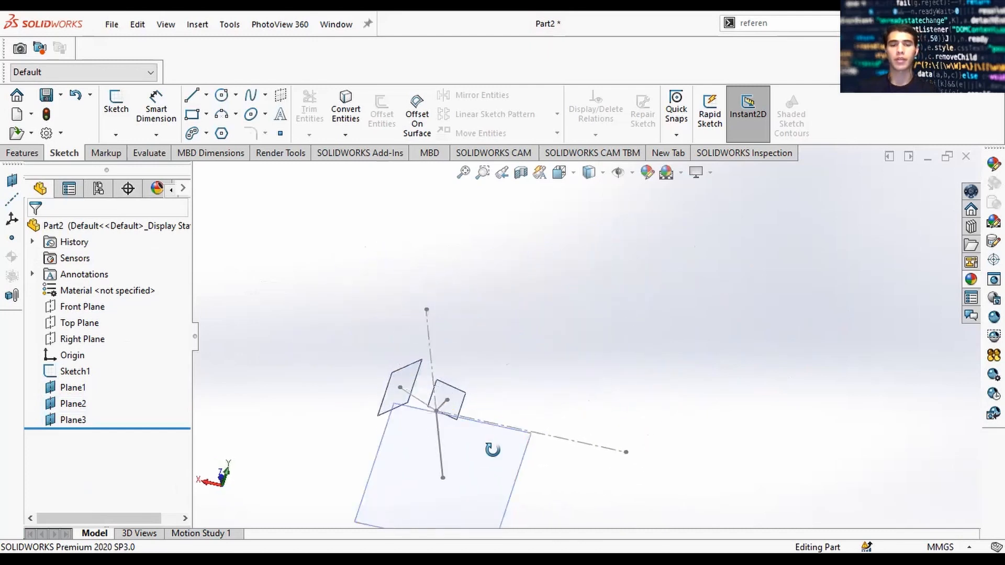
{"action": "key", "text": "space"}
{"action": "left_click", "coordinate": [449, 432]}
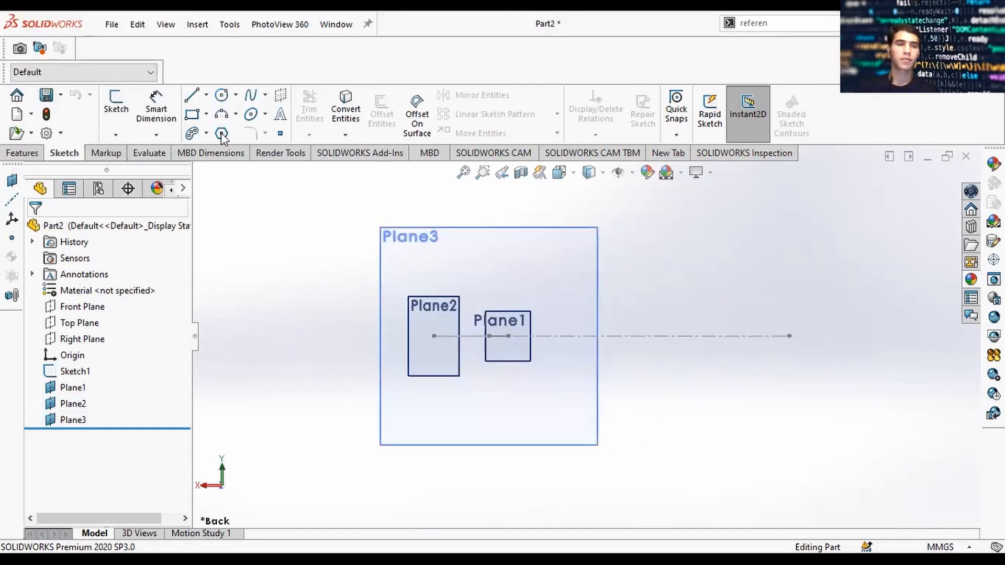
{"action": "left_click", "coordinate": [116, 105]}
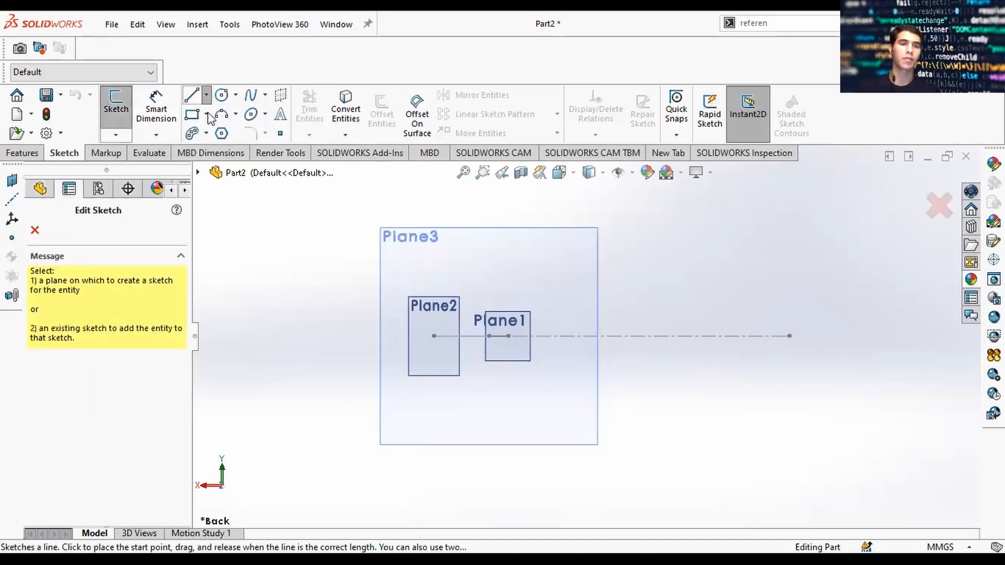
{"action": "scroll", "coordinate": [502, 329], "scroll_direction": "down", "scroll_amount": 5}
{"action": "scroll", "coordinate": [473, 313], "scroll_direction": "up", "scroll_amount": 2}
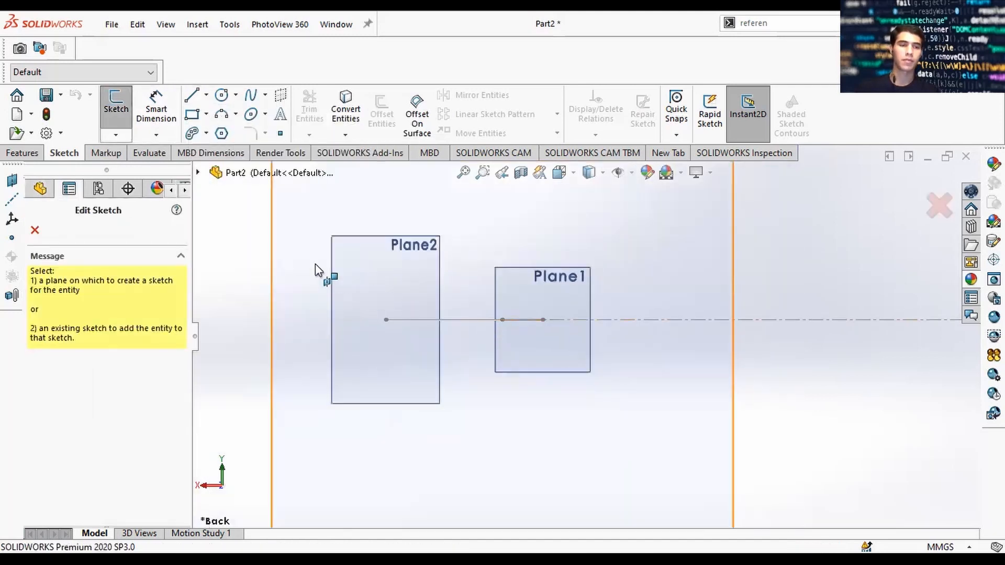
{"action": "left_click", "coordinate": [498, 227]}
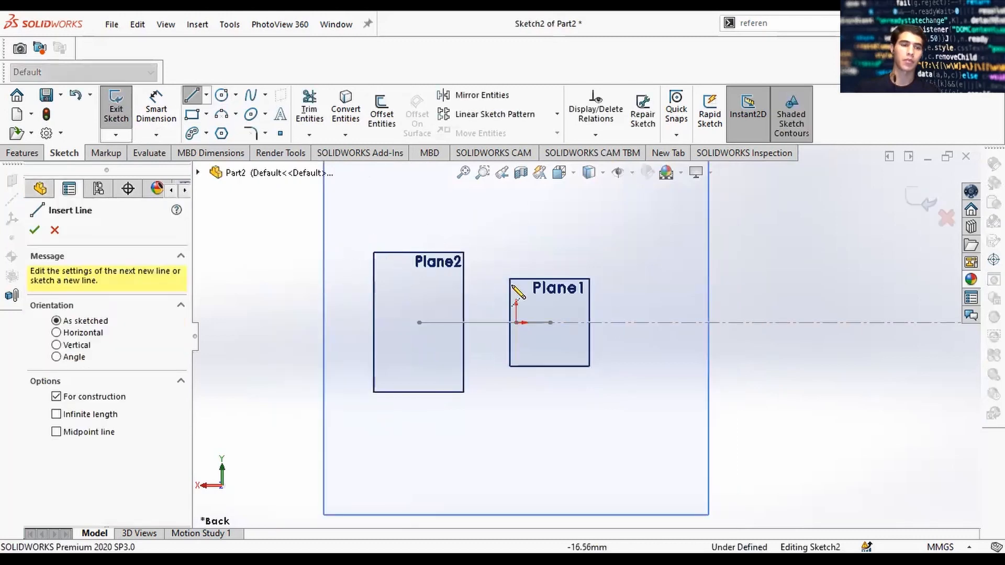
Step: Sketch a construction line about 111 mm long from the origin along the existing horizontal construction line, in the Back orientation
{"action": "mouse_move", "coordinate": [523, 319]}
{"action": "middle_mouse_down"}
{"action": "mouse_move", "coordinate": [523, 343]}
{"action": "mouse_move", "coordinate": [546, 369]}
{"action": "mouse_move", "coordinate": [578, 381]}
{"action": "mouse_move", "coordinate": [511, 359]}
{"action": "mouse_move", "coordinate": [507, 382]}
{"action": "mouse_move", "coordinate": [500, 374]}
{"action": "middle_mouse_up"}
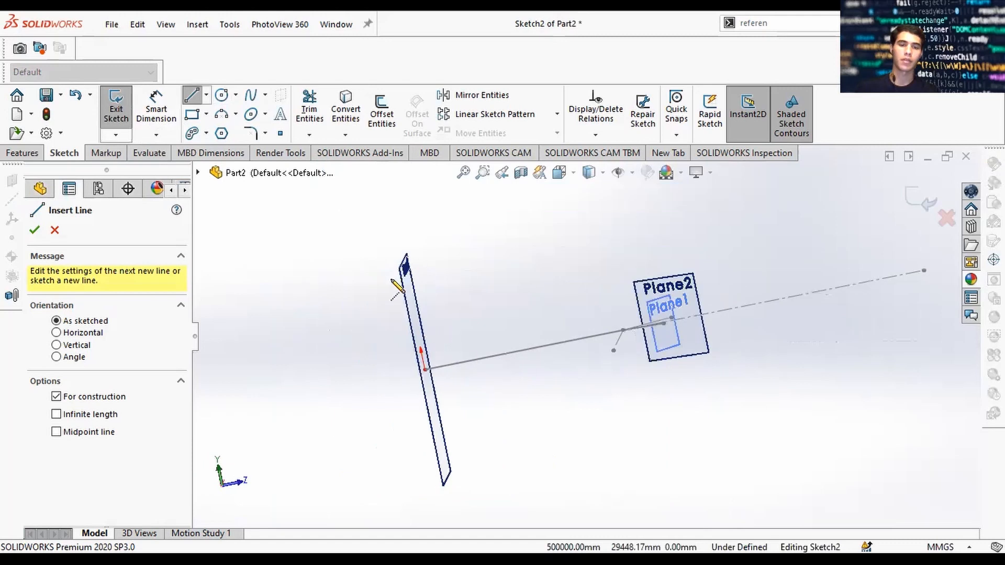
{"action": "mouse_move", "coordinate": [427, 350]}
{"action": "middle_mouse_down"}
{"action": "mouse_move", "coordinate": [510, 343]}
{"action": "mouse_move", "coordinate": [523, 332]}
{"action": "middle_mouse_up"}
{"action": "key", "text": "space"}
{"action": "left_click", "coordinate": [497, 375]}
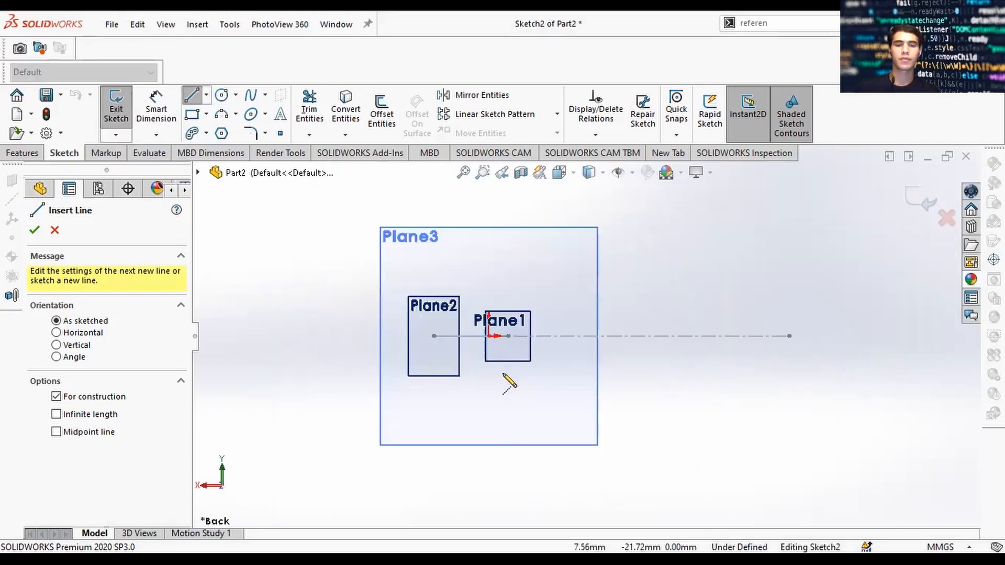
{"action": "scroll", "coordinate": [509, 382], "scroll_direction": "down", "scroll_amount": 5}
{"action": "scroll", "coordinate": [530, 285], "scroll_direction": "down", "scroll_amount": 3}
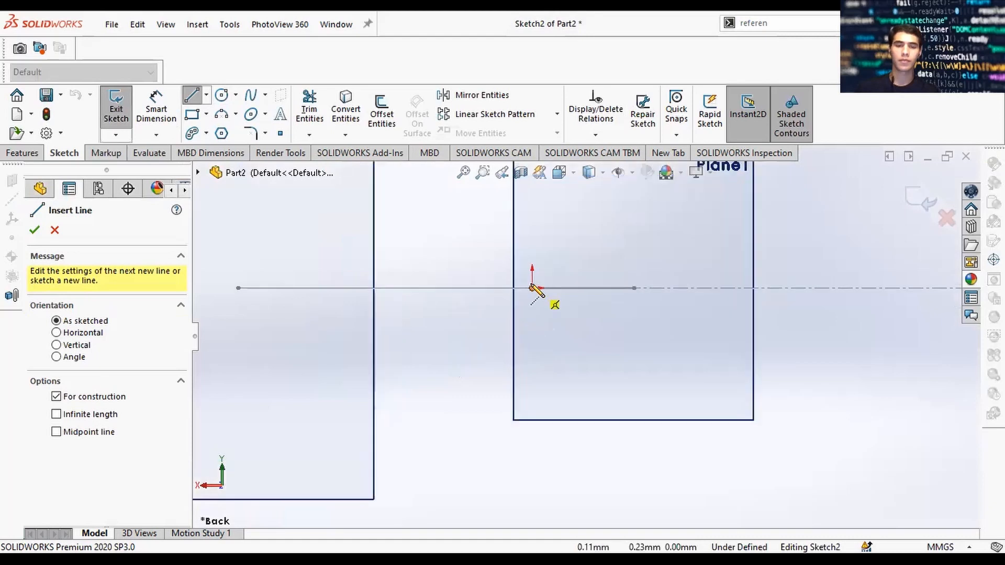
{"action": "left_click", "coordinate": [535, 292]}
{"action": "scroll", "coordinate": [813, 291], "scroll_direction": "up", "scroll_amount": 4}
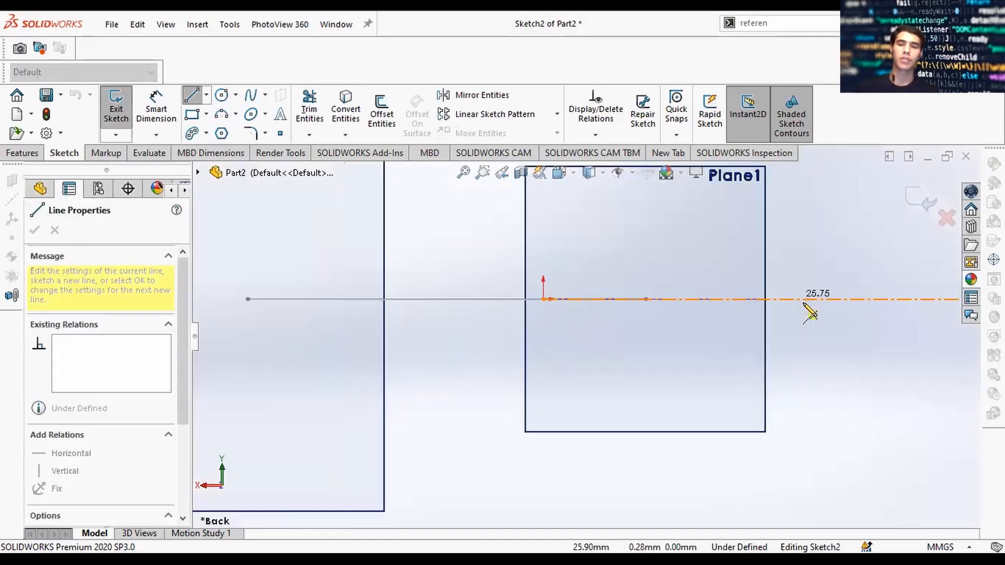
{"action": "scroll", "coordinate": [879, 330], "scroll_direction": "up", "scroll_amount": 3}
{"action": "left_click", "coordinate": [871, 326]}
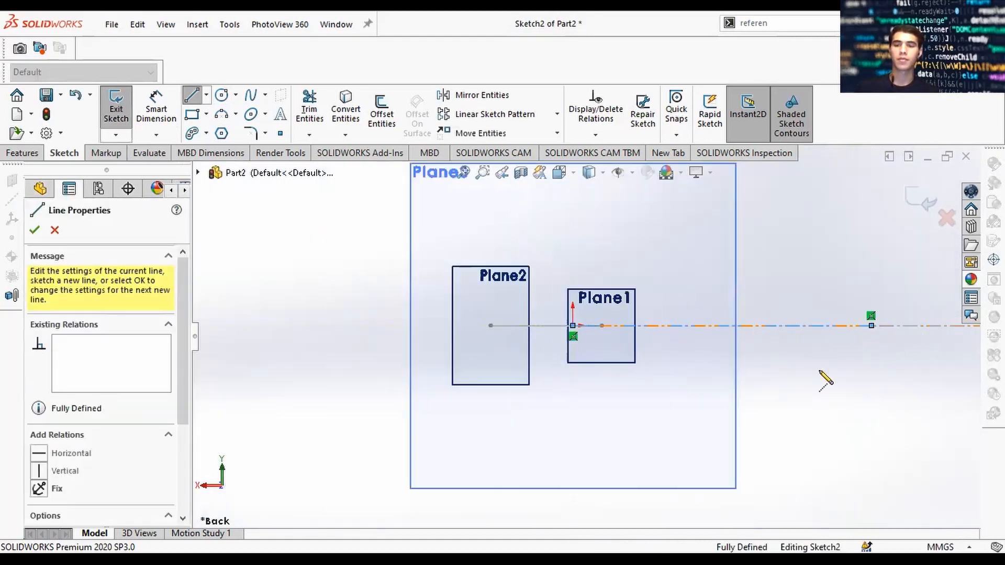
{"action": "key", "text": "Escape"}
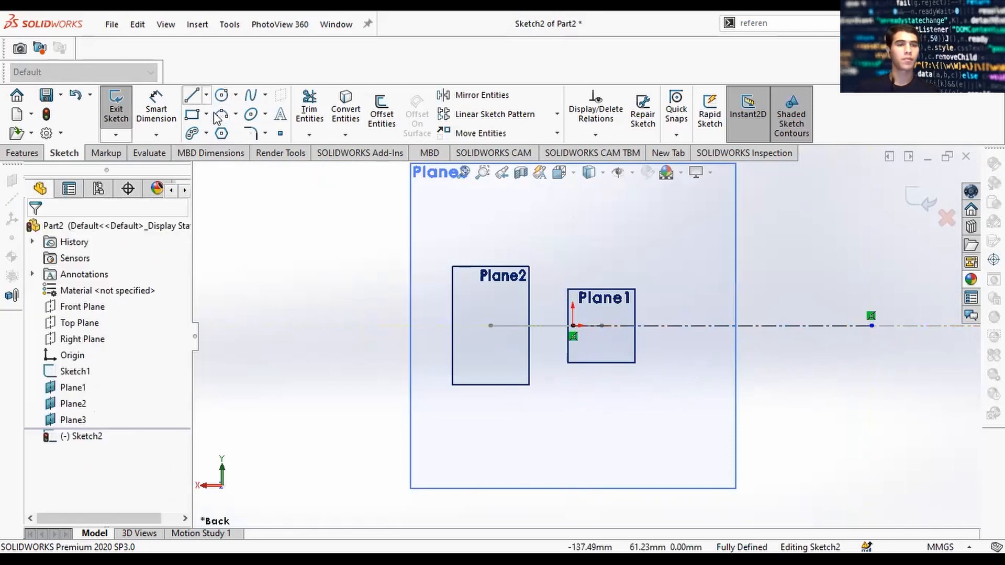
Step: Sketch a vertical construction line from the origin upward, ending just beyond Plane3's upper edge
{"action": "key", "text": "l"}
{"action": "left_click", "coordinate": [572, 326]}
{"action": "scroll", "coordinate": [579, 330], "scroll_direction": "up", "scroll_amount": 2}
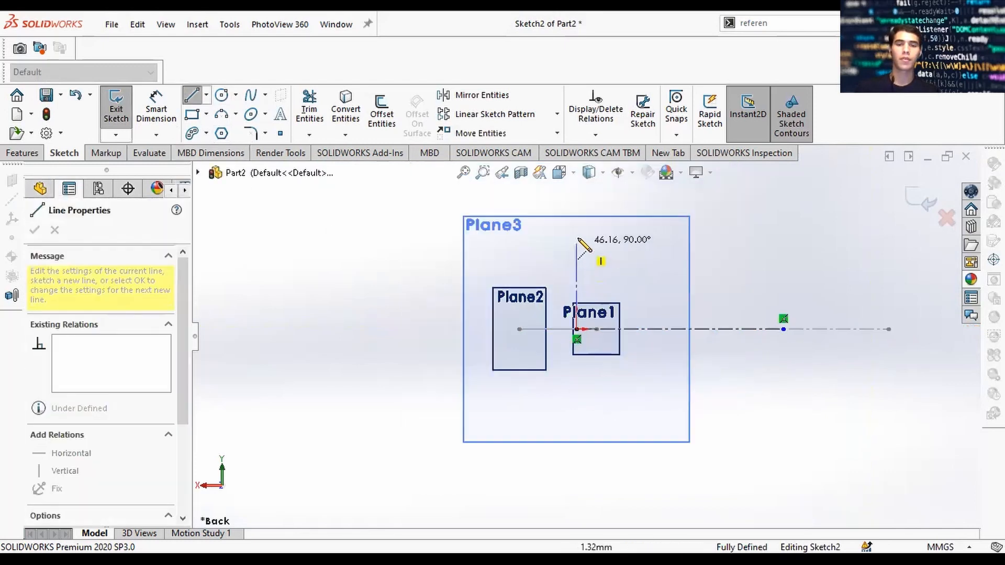
{"action": "left_click", "coordinate": [576, 205]}
{"action": "key", "text": "Escape"}
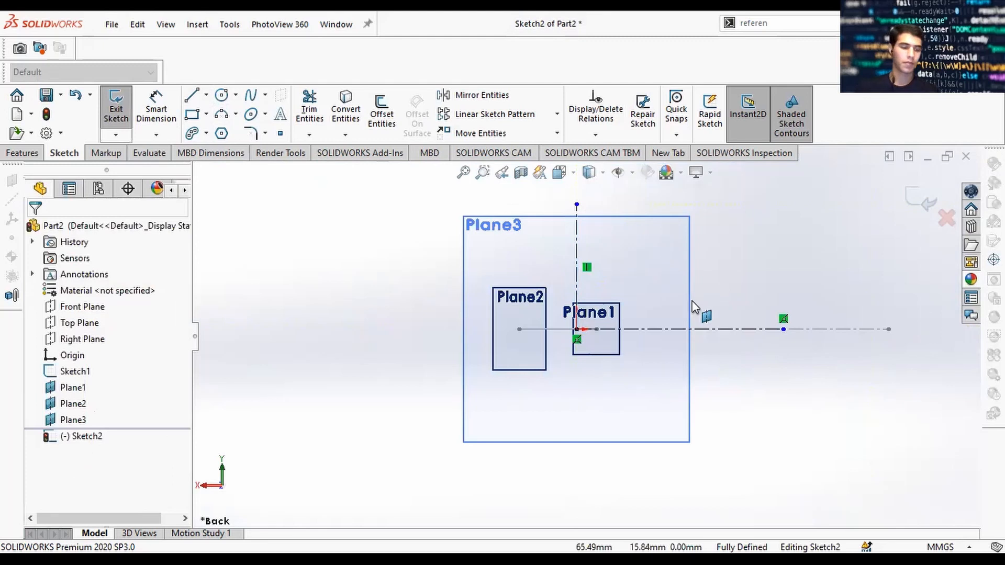
Step: Dimension the new horizontal construction line's length and set it to 7.5 mm
{"action": "key", "text": "d"}
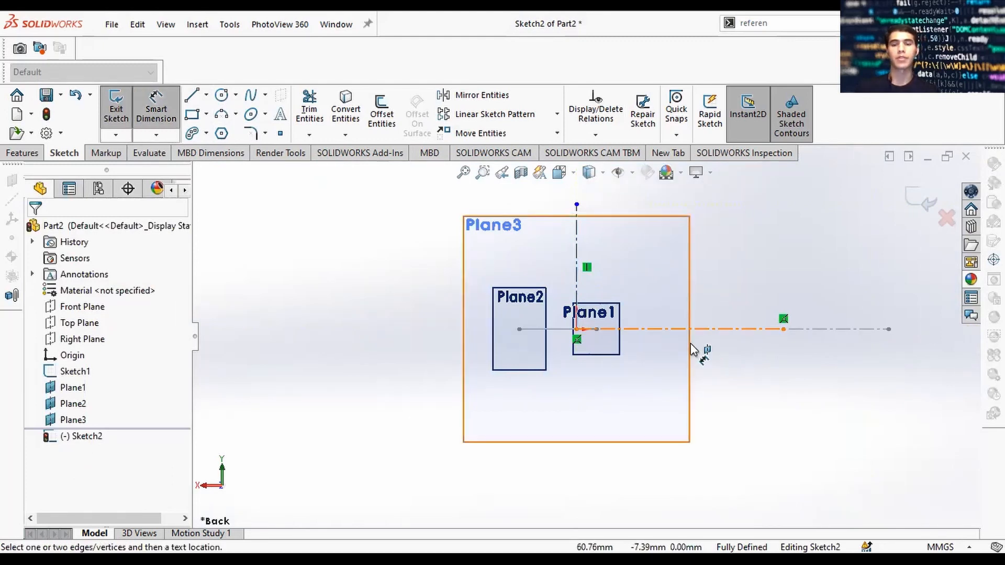
{"action": "left_click", "coordinate": [735, 330]}
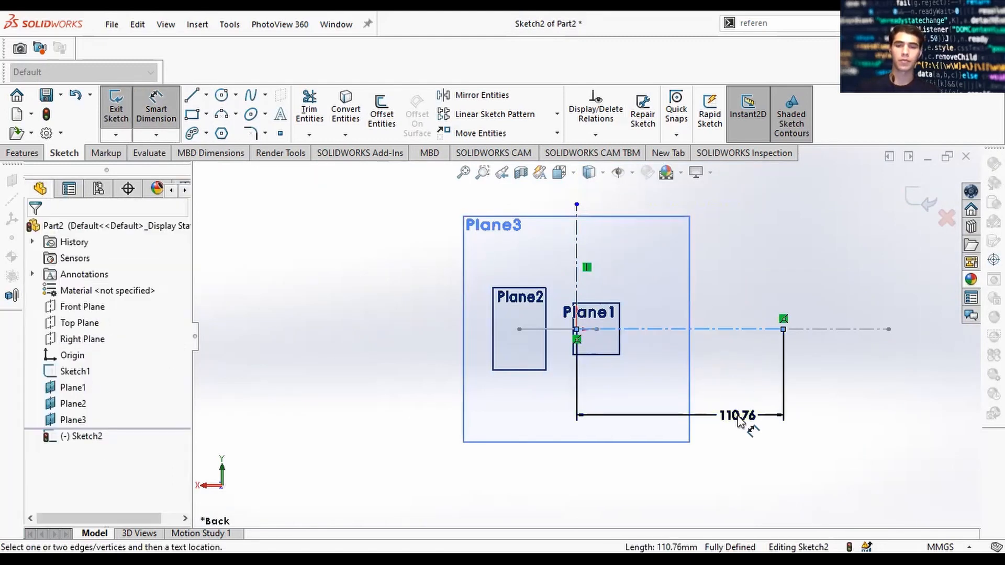
{"action": "left_click", "coordinate": [738, 420]}
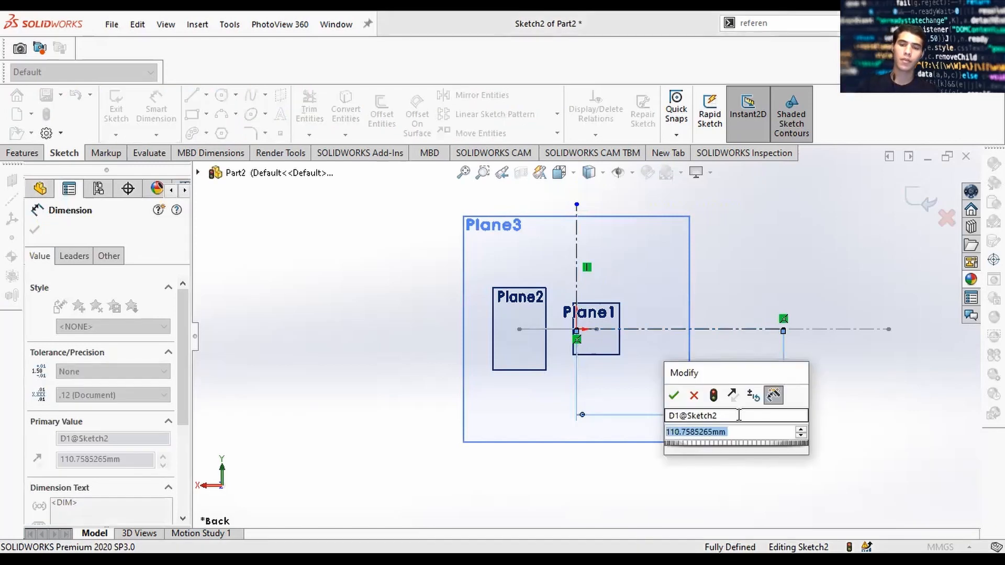
{"action": "type", "text": "12"}
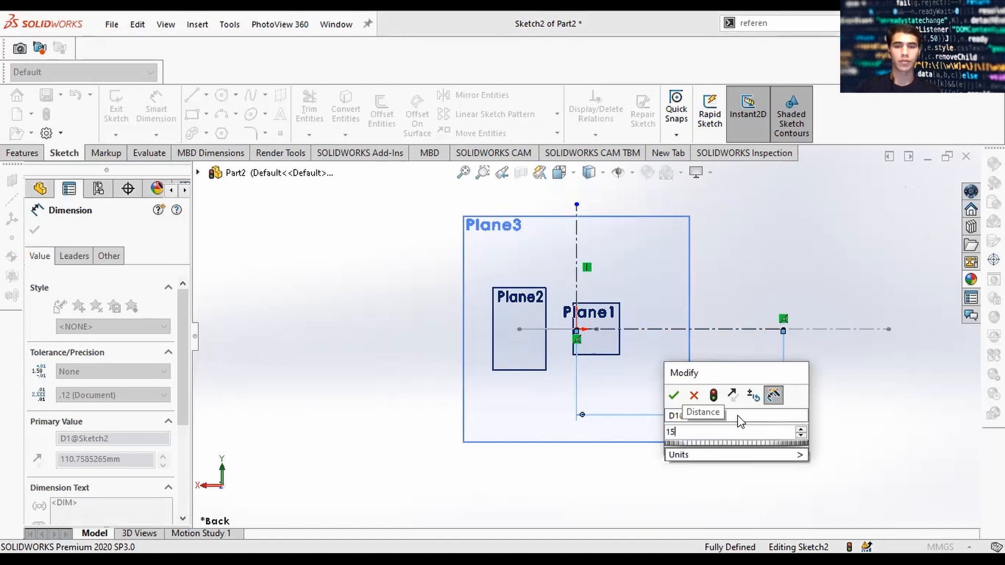
{"action": "key", "text": "Return"}
Step: Dimension the vertical construction line's length and set it to 15 mm
{"action": "left_click", "coordinate": [597, 291]}
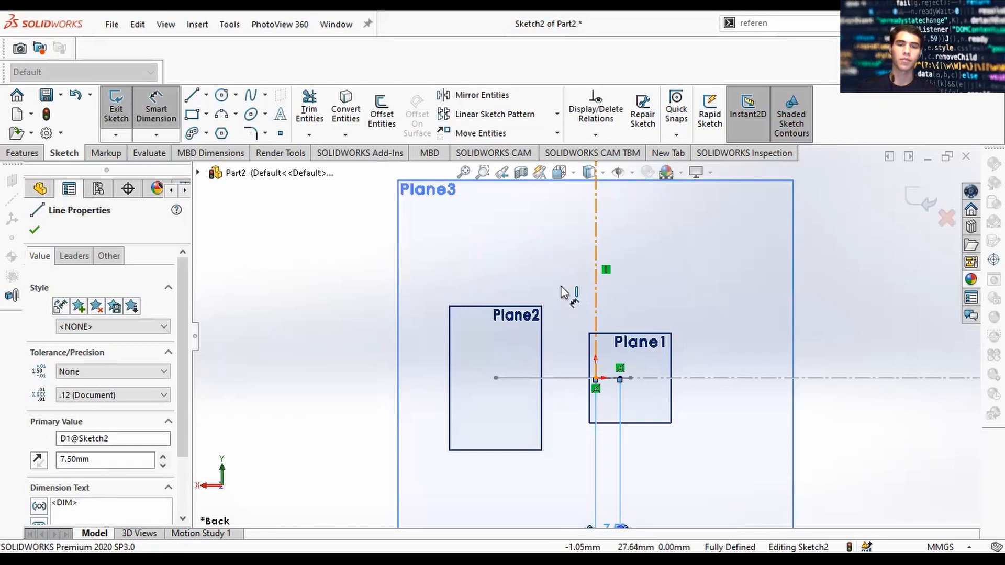
{"action": "left_click", "coordinate": [548, 280]}
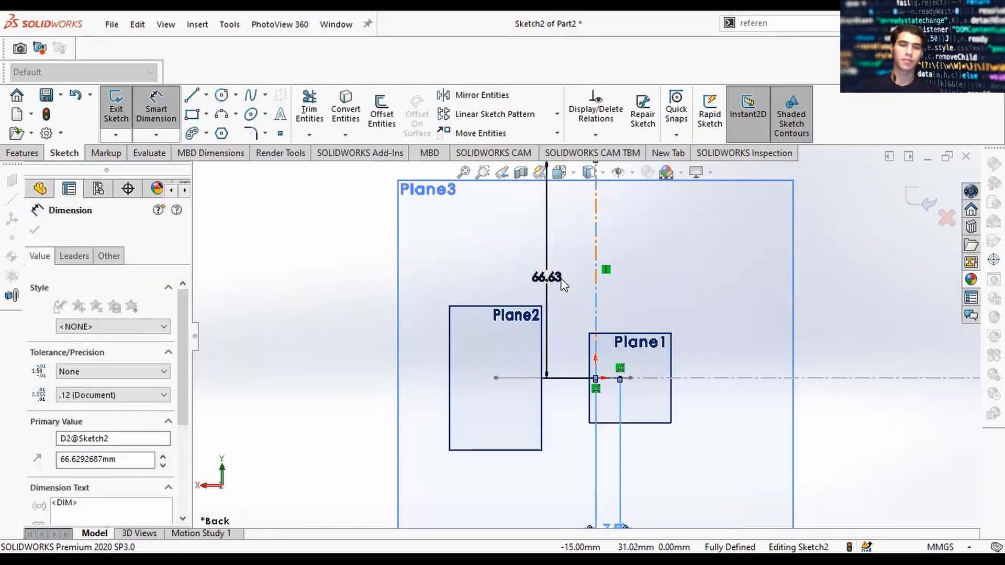
{"action": "type", "text": "15"}
{"action": "key", "text": "Return"}
{"action": "key", "text": "Escape"}
{"action": "scroll", "coordinate": [621, 395], "scroll_direction": "down", "scroll_amount": 5}
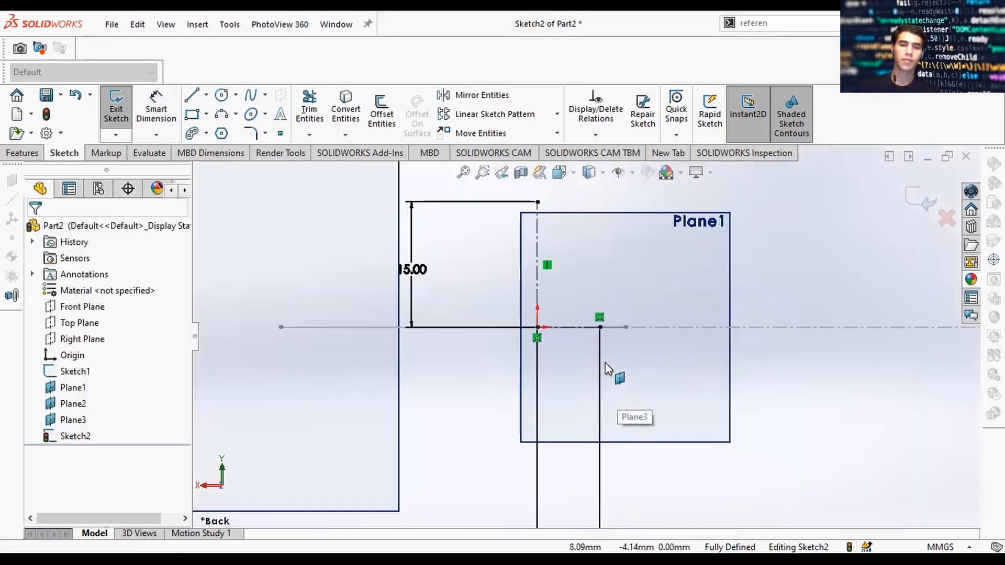
{"action": "scroll", "coordinate": [605, 363], "scroll_direction": "up", "scroll_amount": 1}
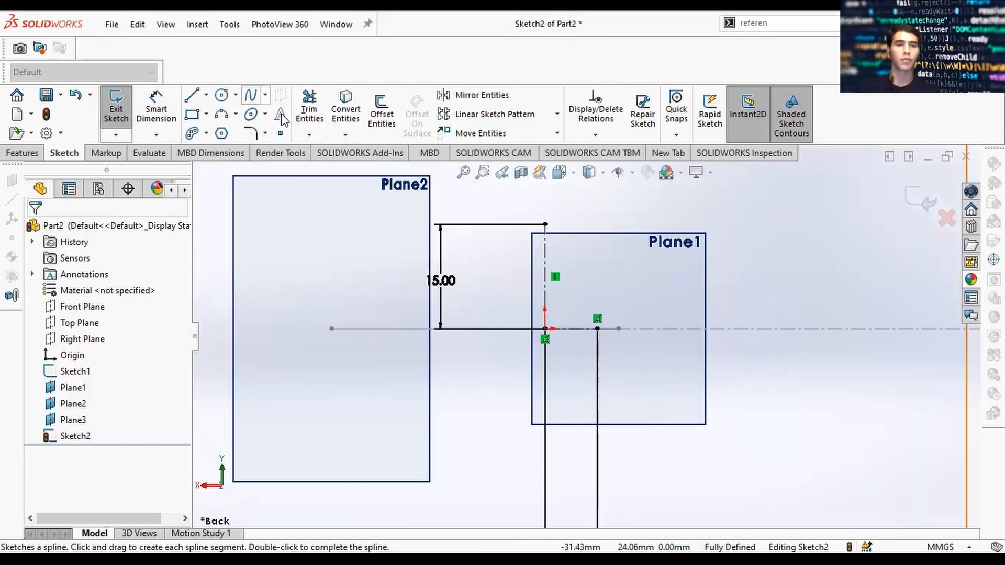
Step: Sketch a trial three-point arc in the empty area beyond Plane1 and delete it again
{"action": "left_click", "coordinate": [265, 95]}
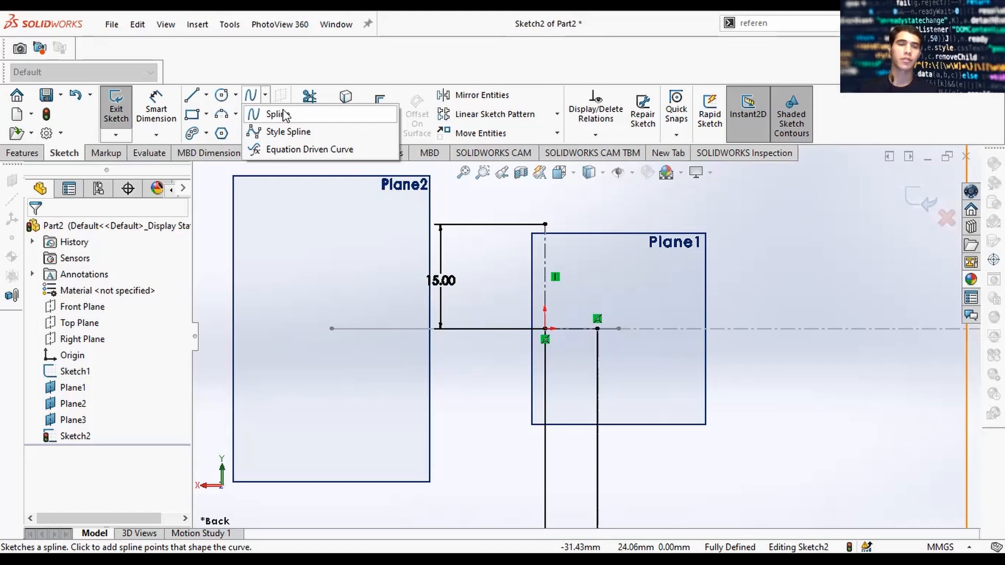
{"action": "left_click", "coordinate": [236, 114]}
{"action": "left_click", "coordinate": [251, 134]}
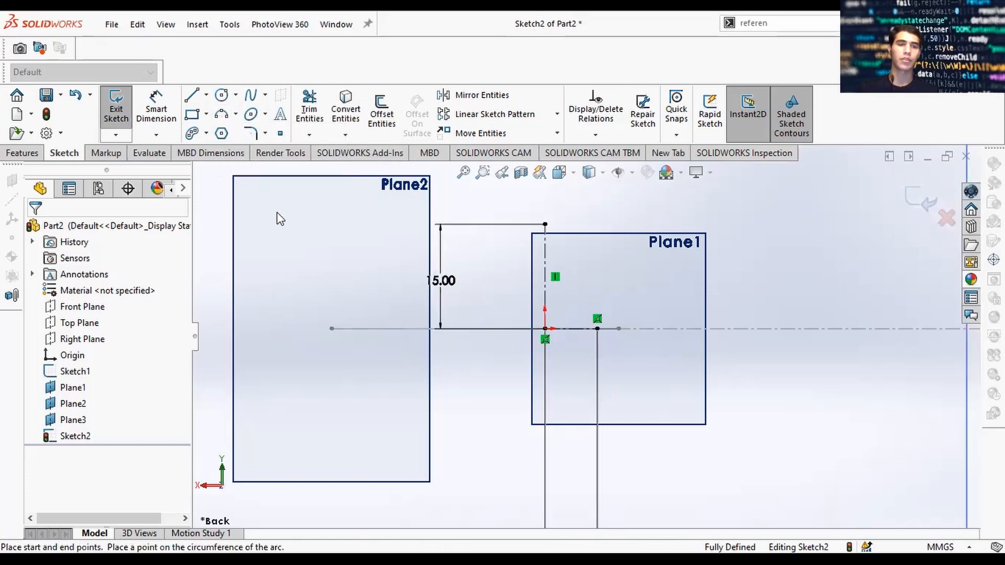
{"action": "left_click", "coordinate": [796, 248]}
{"action": "left_click", "coordinate": [851, 364]}
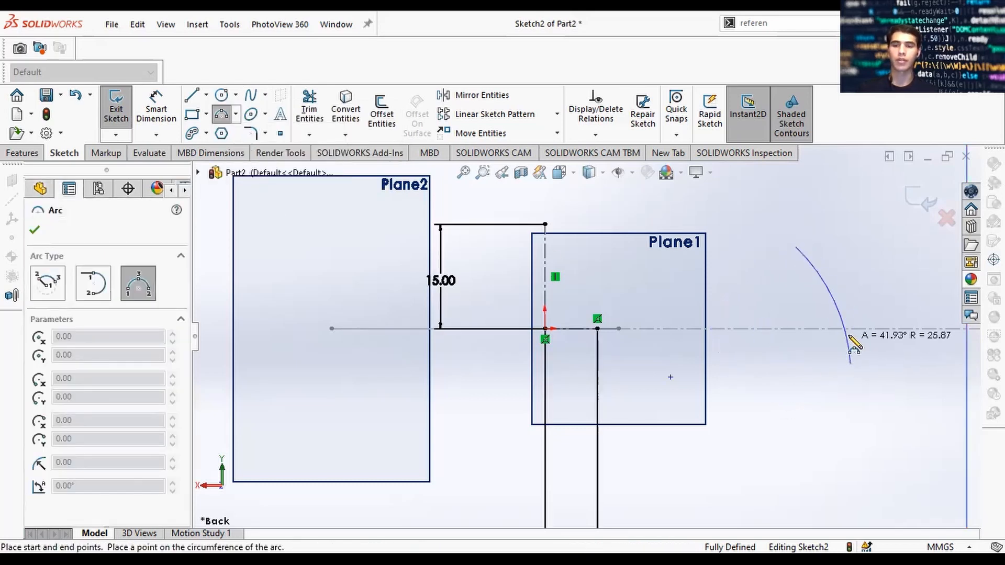
{"action": "left_click", "coordinate": [855, 331]}
{"action": "key", "text": "Escape"}
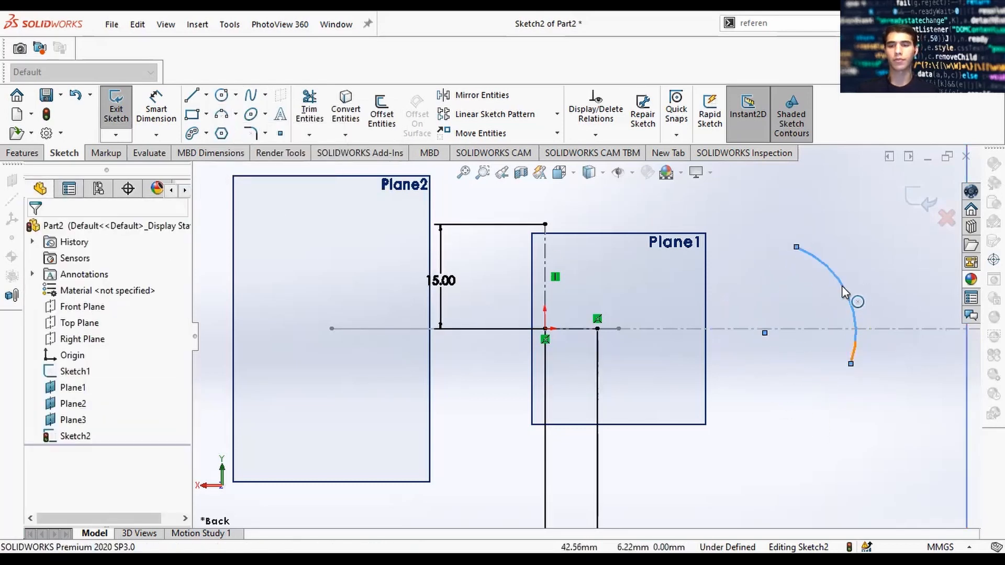
{"action": "left_click", "coordinate": [840, 295]}
{"action": "right_click", "coordinate": [844, 472]}
{"action": "left_click", "coordinate": [821, 505]}
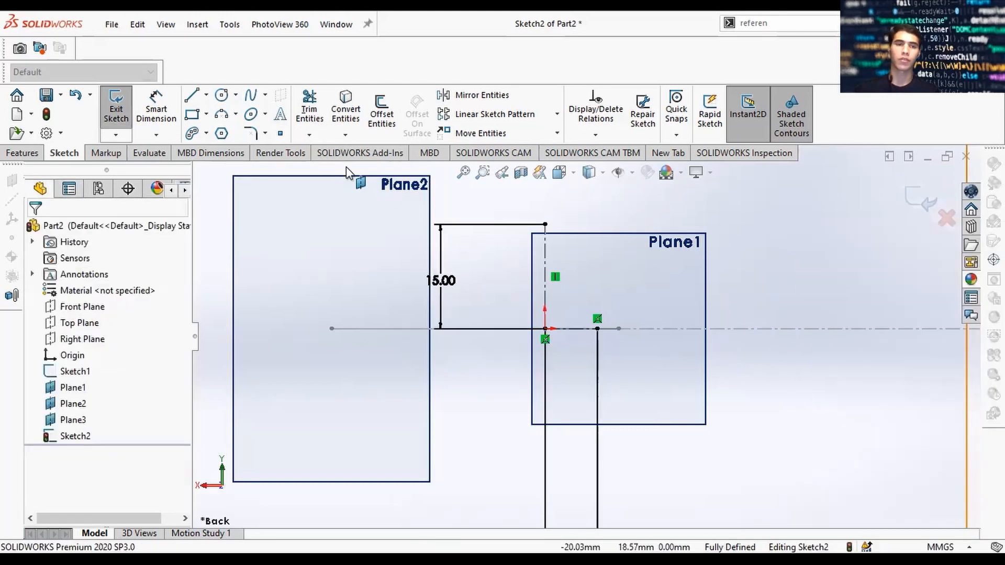
Step: Sketch a half-profile spline from the vertical line's upper end, curving below the horizontal line and ending on the vertical line about 2.4 mm above the origin
{"action": "left_click", "coordinate": [250, 95]}
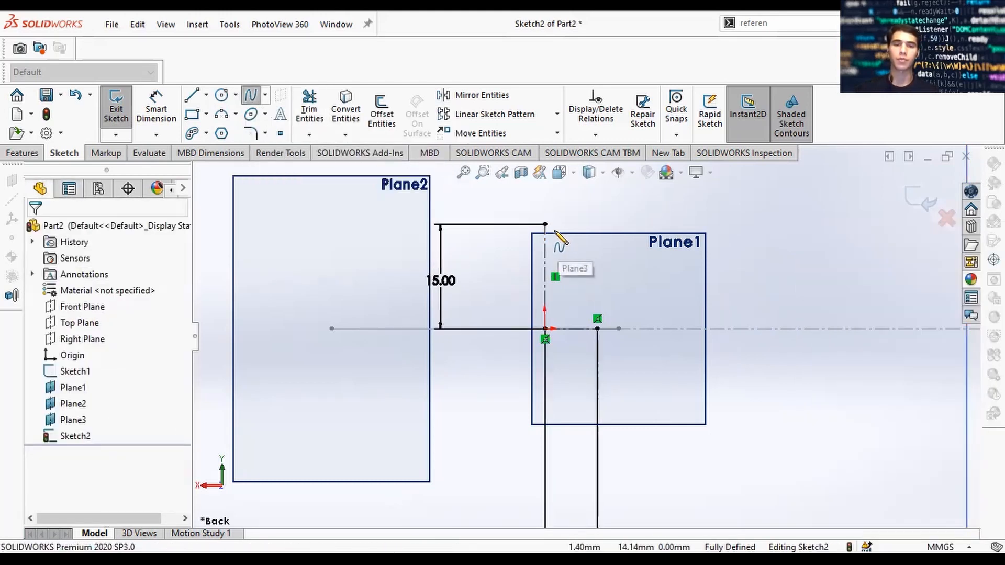
{"action": "scroll", "coordinate": [561, 236], "scroll_direction": "down", "scroll_amount": 3}
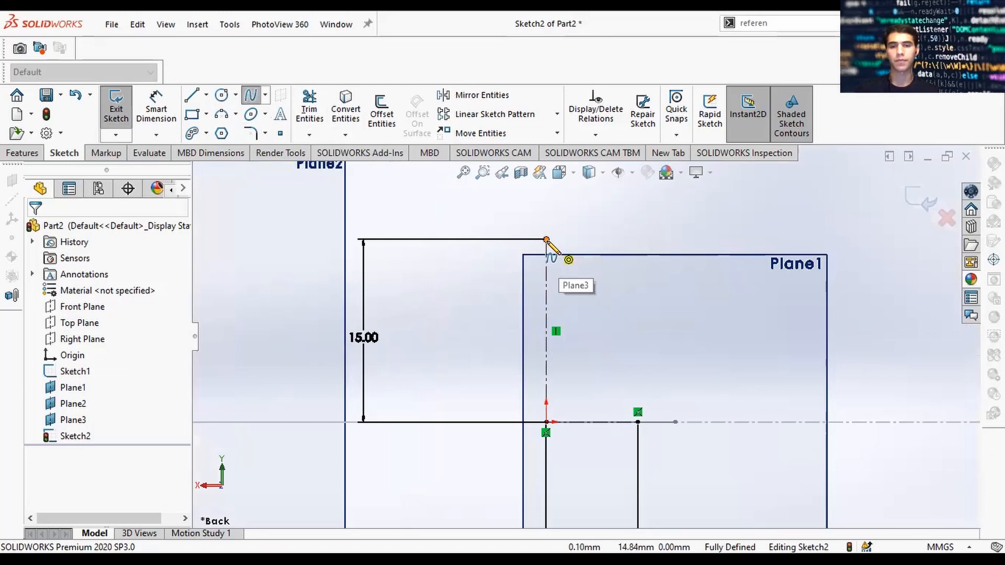
{"action": "left_click", "coordinate": [546, 240]}
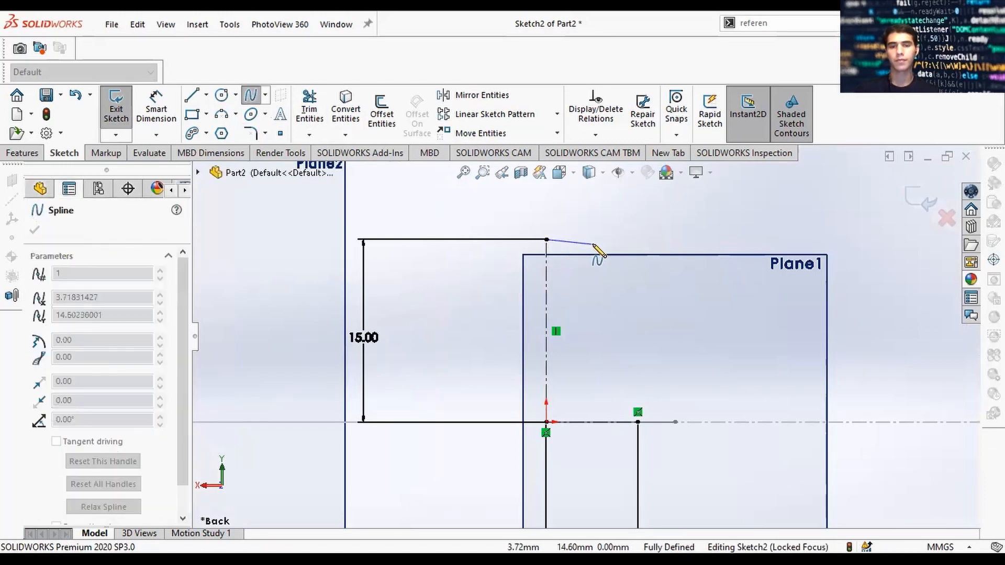
{"action": "scroll", "coordinate": [589, 242], "scroll_direction": "down", "scroll_amount": 2}
{"action": "left_click", "coordinate": [574, 255]}
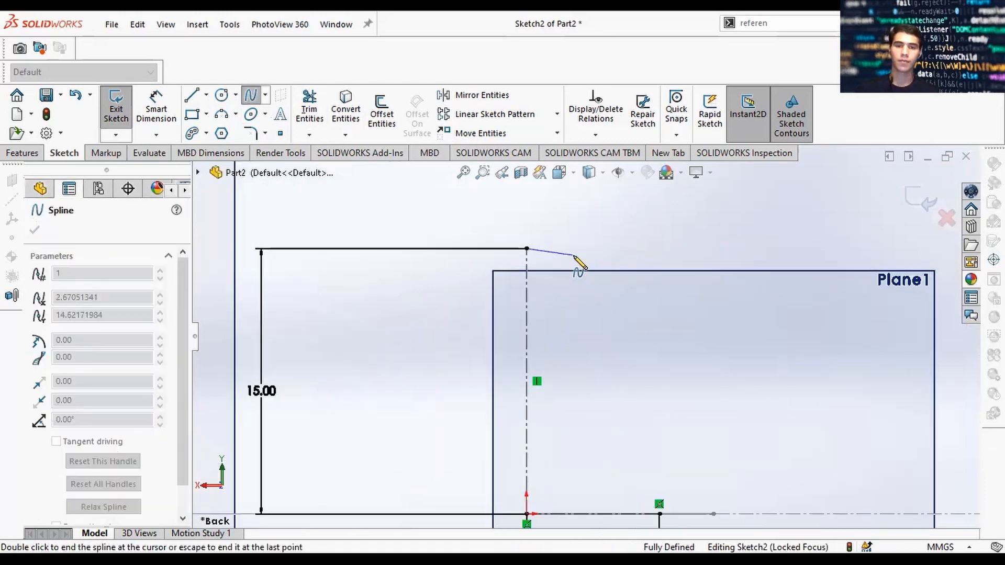
{"action": "left_click", "coordinate": [606, 270]}
{"action": "left_click", "coordinate": [634, 303]}
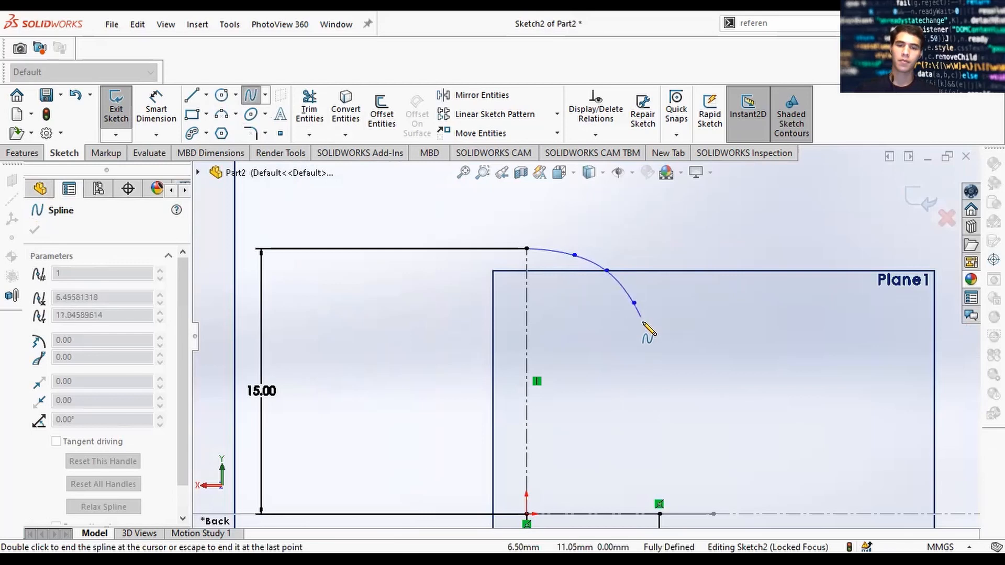
{"action": "left_click", "coordinate": [660, 362]}
{"action": "scroll", "coordinate": [666, 426], "scroll_direction": "up", "scroll_amount": 2}
{"action": "scroll", "coordinate": [643, 419], "scroll_direction": "down", "scroll_amount": 2}
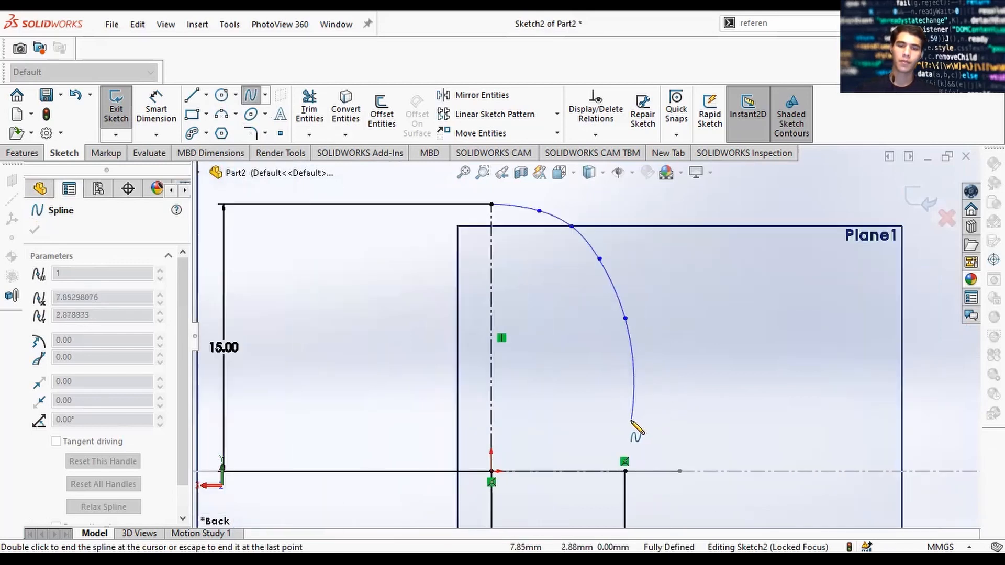
{"action": "left_click", "coordinate": [625, 424]}
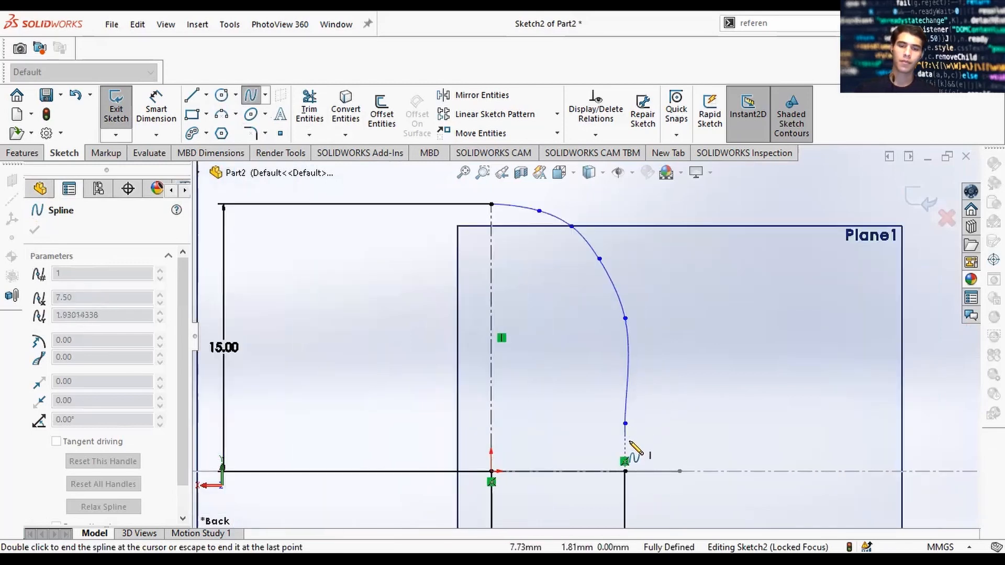
{"action": "left_click", "coordinate": [604, 471]}
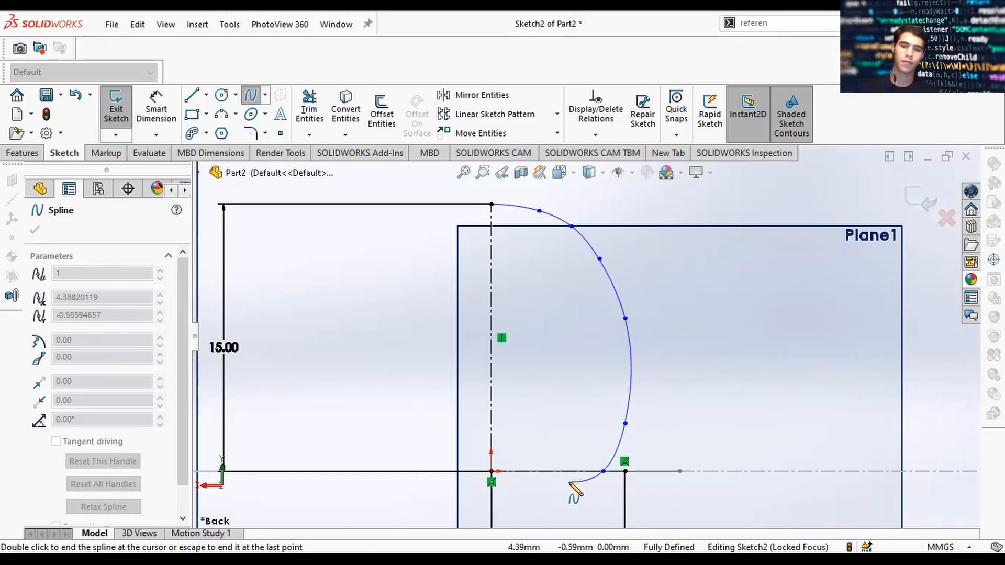
{"action": "left_click", "coordinate": [570, 482]}
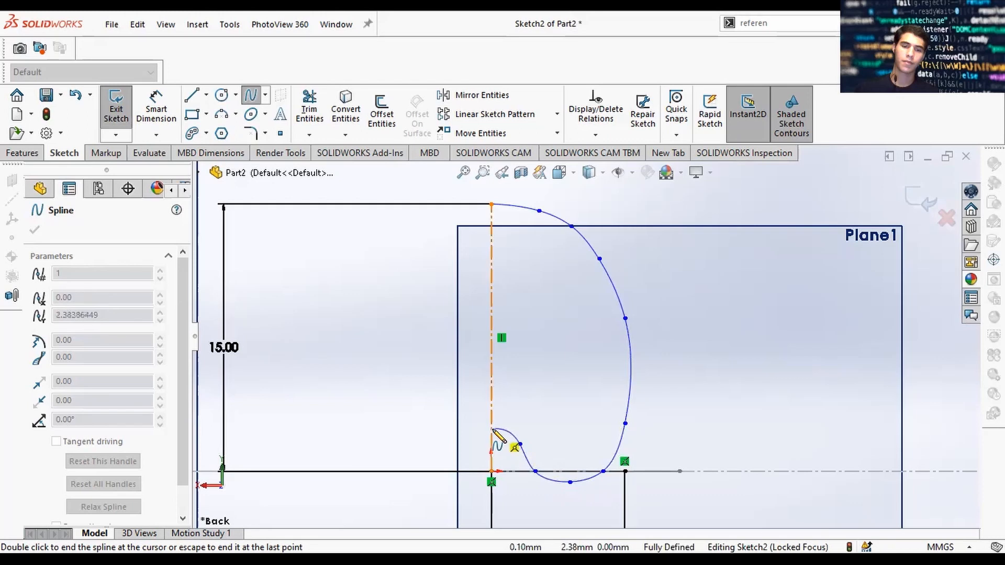
{"action": "left_click", "coordinate": [491, 429]}
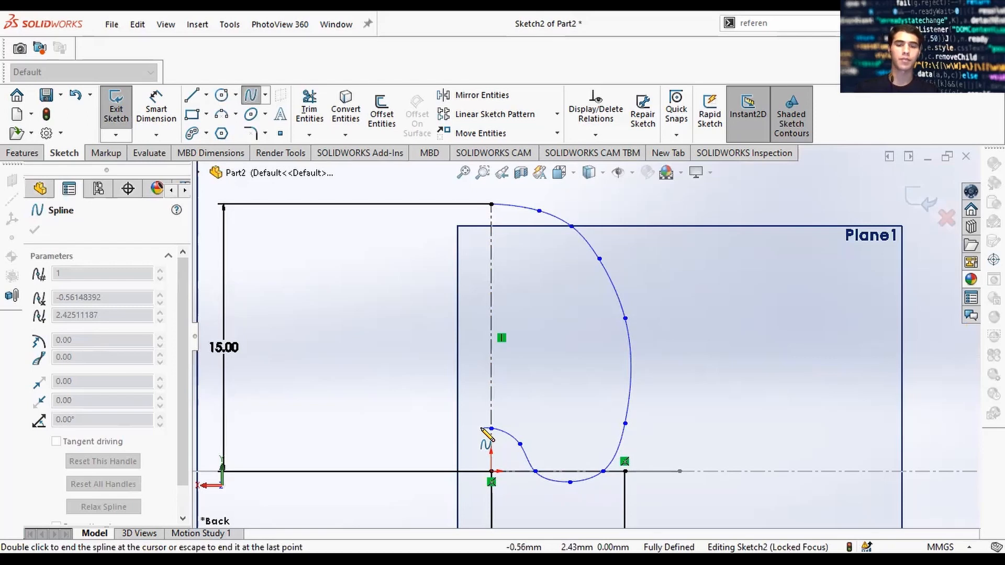
{"action": "key", "text": "Escape"}
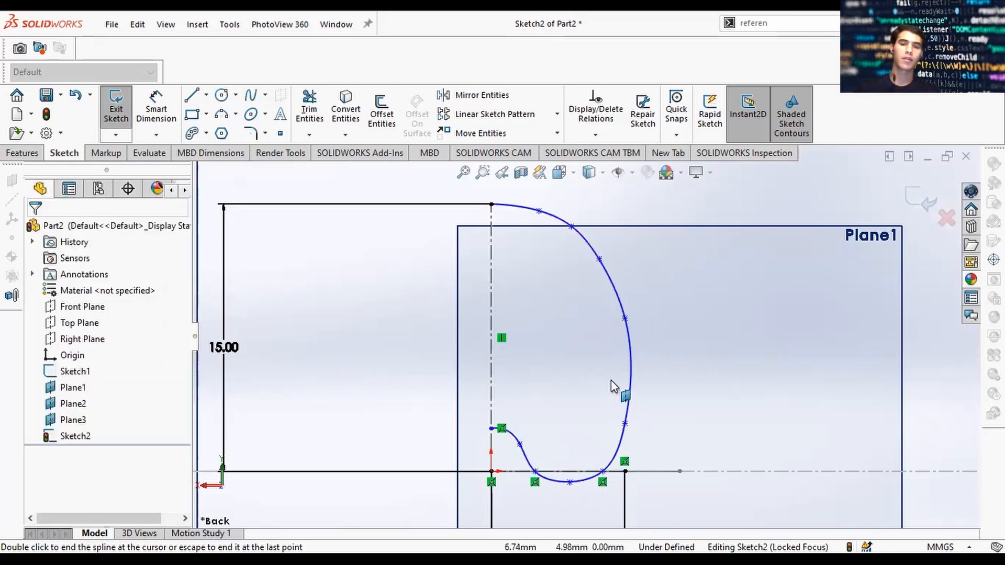
{"action": "mouse_move", "coordinate": [611, 380]}
{"action": "middle_mouse_down", "text": "ctrl"}
{"action": "mouse_move", "coordinate": [659, 351]}
{"action": "mouse_move", "coordinate": [664, 377]}
{"action": "middle_mouse_up", "text": "ctrl"}
{"action": "scroll", "coordinate": [601, 348], "scroll_direction": "up", "scroll_amount": 1}
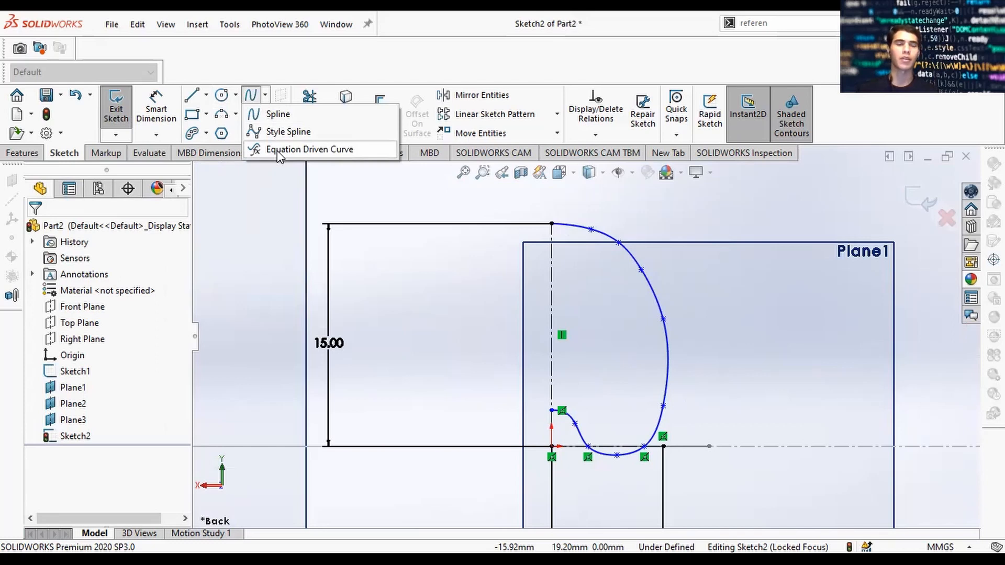
{"action": "left_click", "coordinate": [416, 203]}
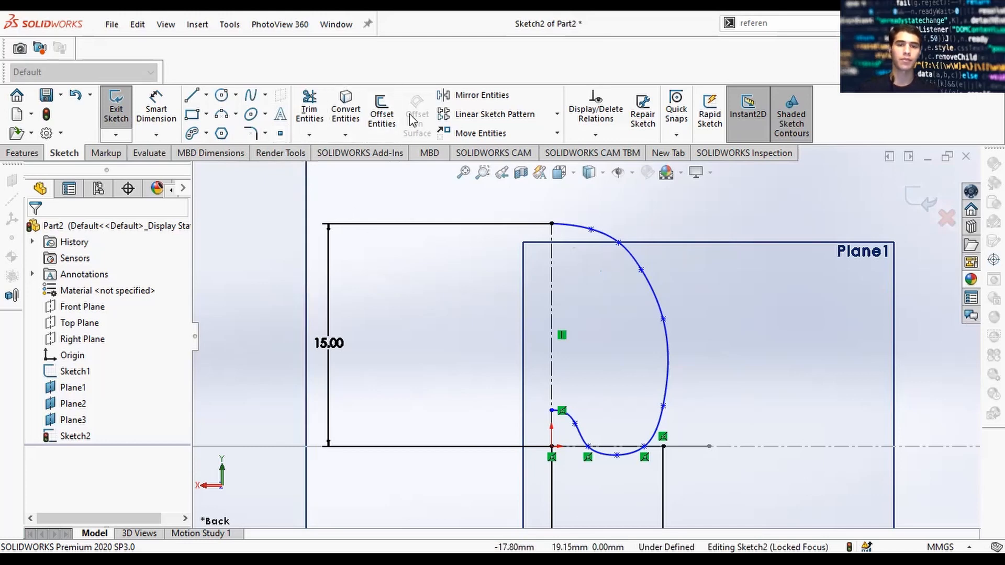
Step: Mirror the half-profile spline about the vertical construction line, keeping the original, to close the profile
{"action": "left_click", "coordinate": [479, 95]}
{"action": "left_click", "coordinate": [573, 229]}
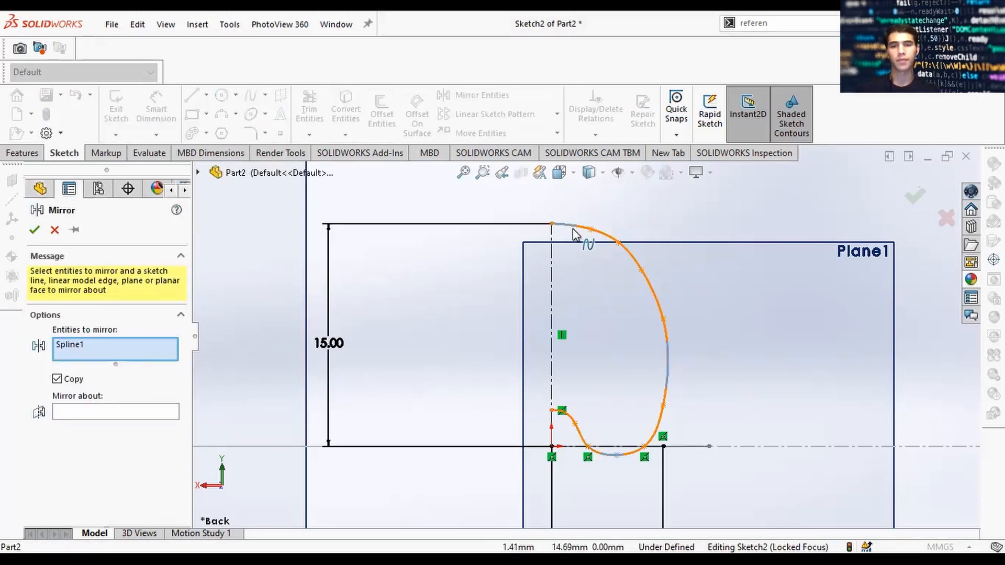
{"action": "left_click", "coordinate": [175, 411]}
{"action": "left_click", "coordinate": [553, 281]}
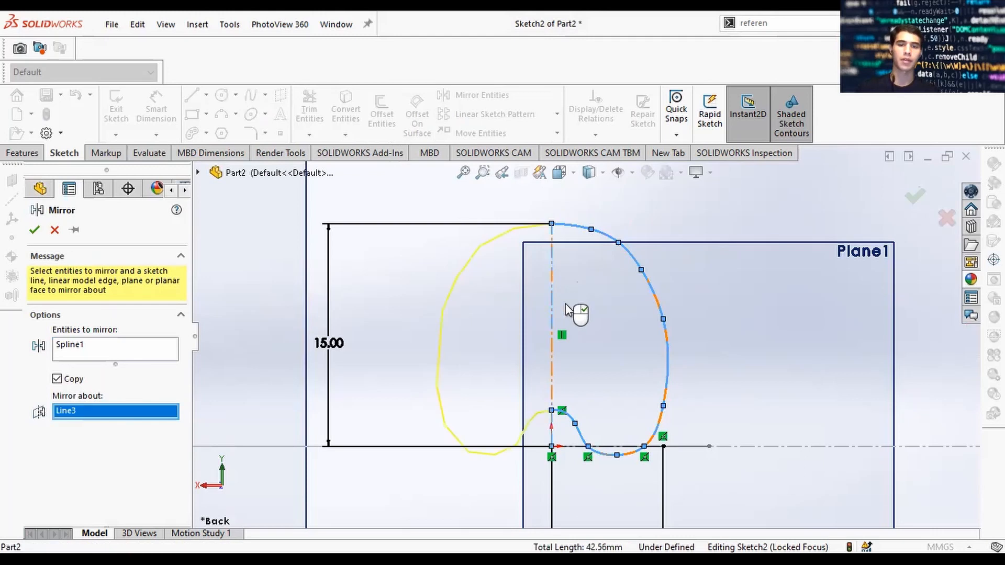
{"action": "left_click", "coordinate": [35, 230]}
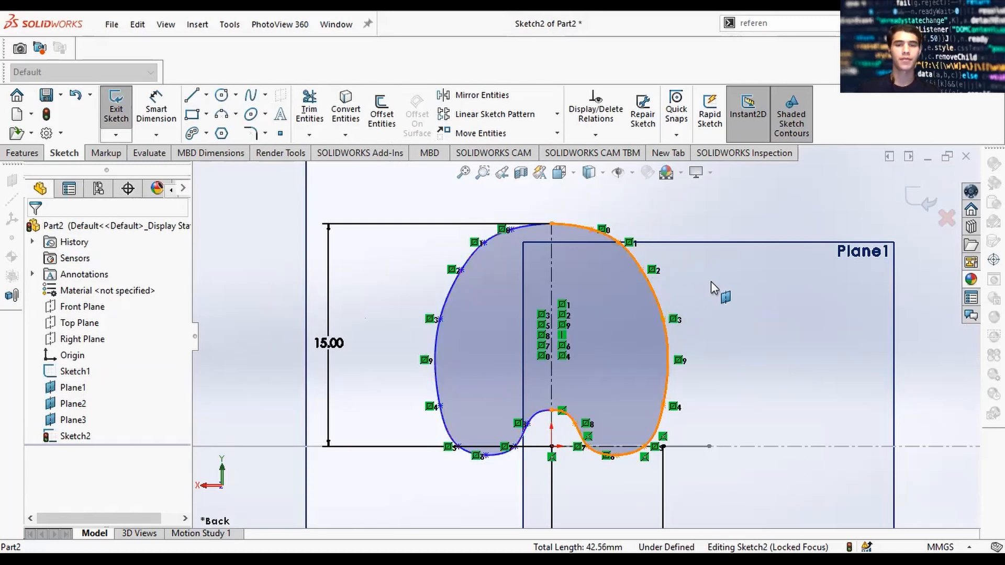
Step: Add a Tangent relation between the two splines where they meet at the upper end of the vertical construction line
{"action": "left_click", "coordinate": [688, 223]}
{"action": "scroll", "coordinate": [555, 244], "scroll_direction": "down", "scroll_amount": 10}
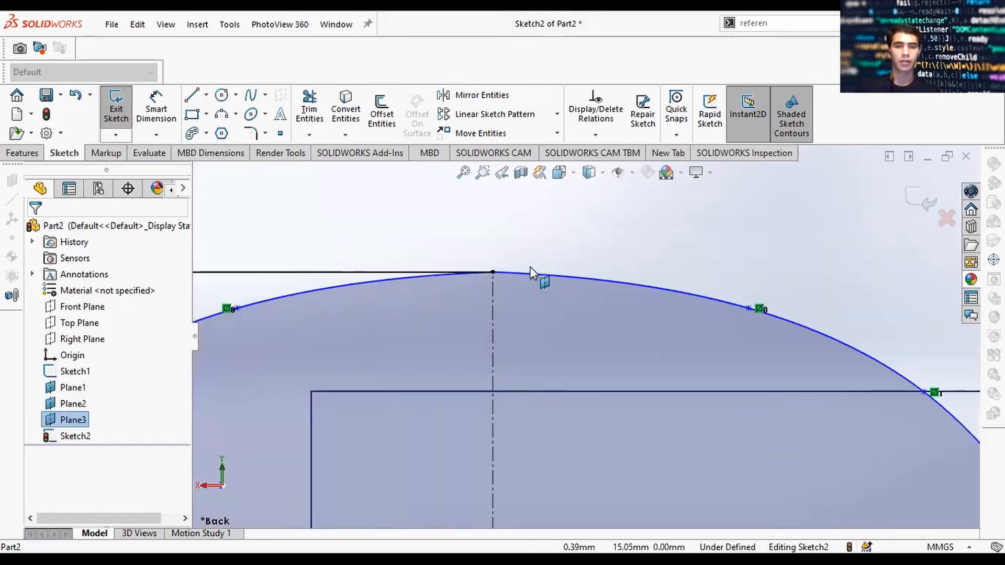
{"action": "left_click", "coordinate": [434, 276], "text": "ctrl"}
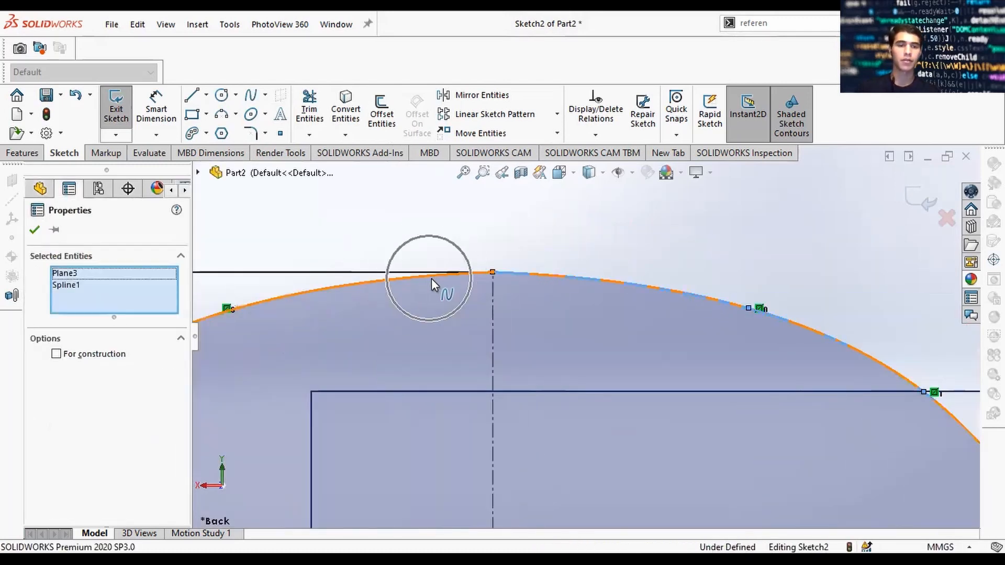
{"action": "left_click", "coordinate": [406, 272], "text": "ctrl"}
{"action": "left_click", "coordinate": [40, 468]}
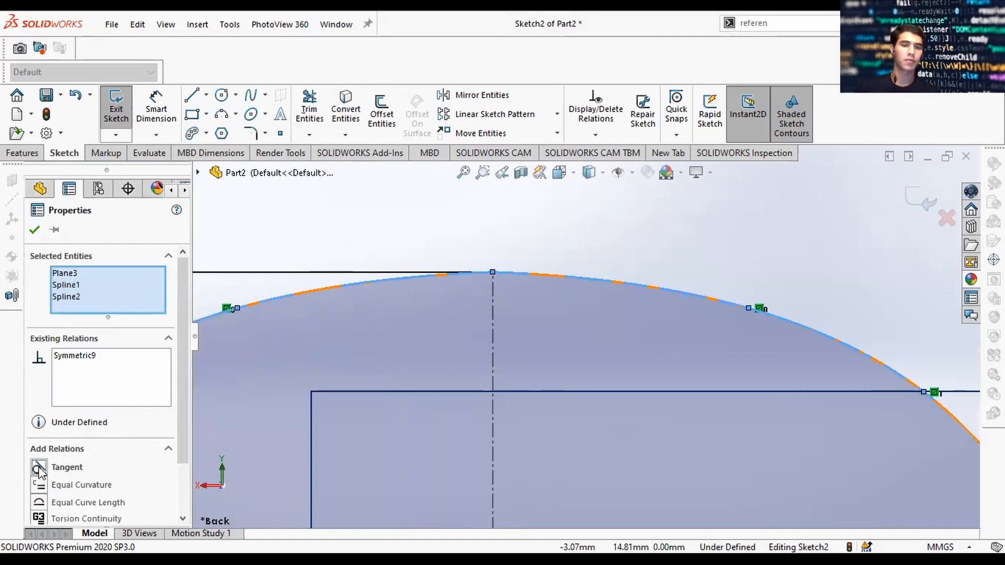
{"action": "left_click", "coordinate": [616, 215]}
{"action": "key", "text": "Escape"}
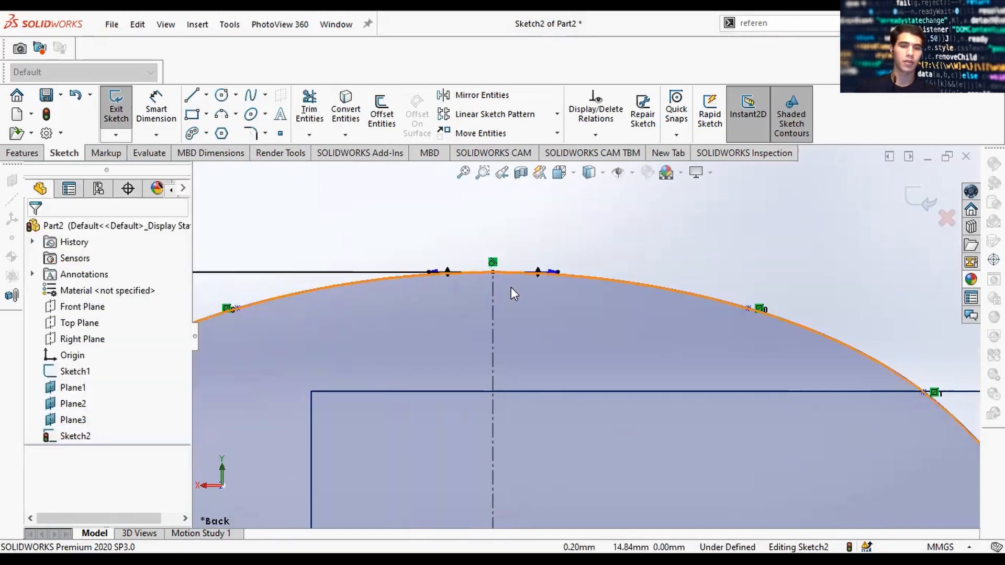
{"action": "scroll", "coordinate": [516, 282], "scroll_direction": "down", "scroll_amount": 6}
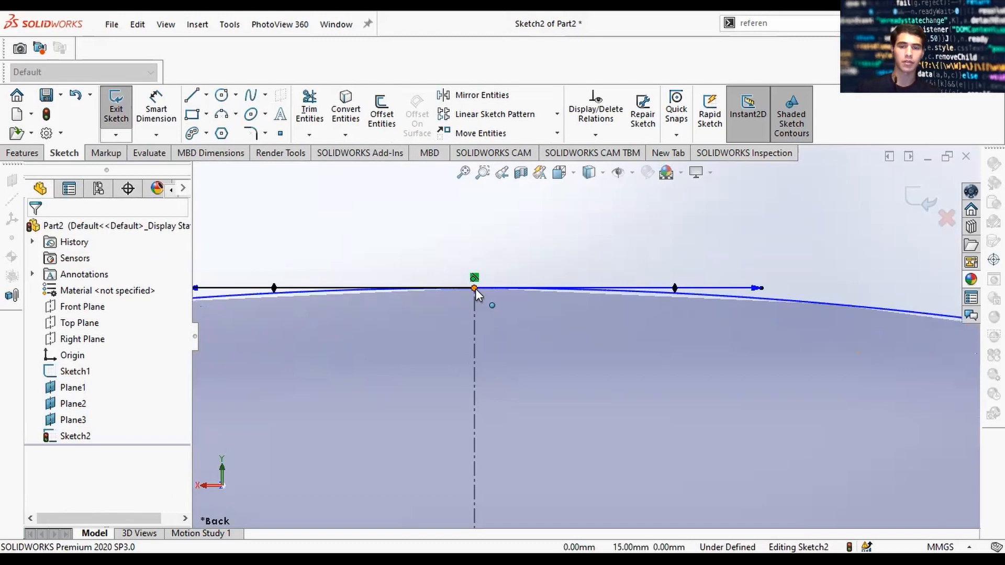
{"action": "left_click", "coordinate": [475, 287]}
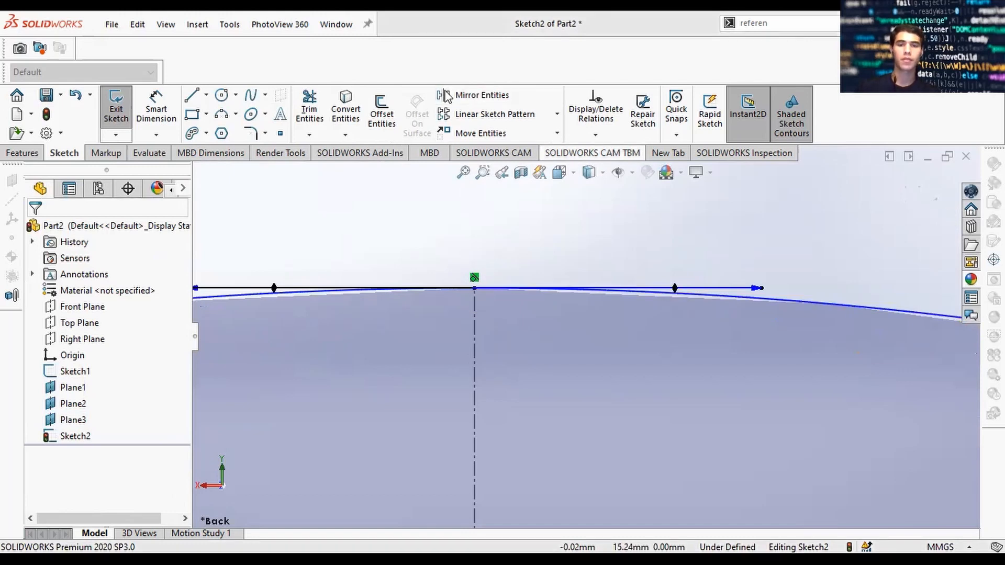
Step: Make the two splines tangent to each other at the peak of the profile's lower notch, just above the origin
{"action": "scroll", "coordinate": [619, 462], "scroll_direction": "up", "scroll_amount": 12}
{"action": "scroll", "coordinate": [541, 313], "scroll_direction": "down", "scroll_amount": 10}
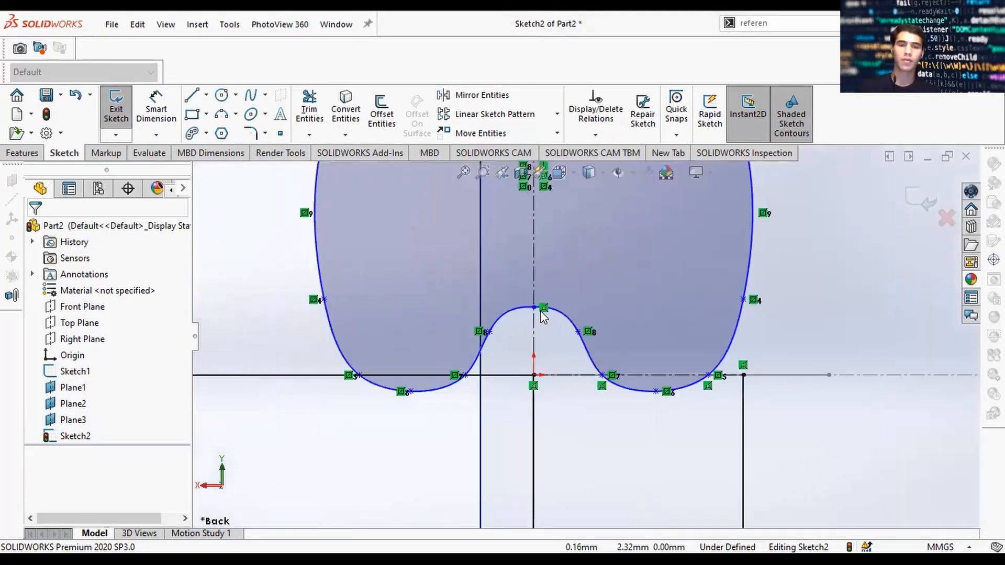
{"action": "scroll", "coordinate": [544, 313], "scroll_direction": "down", "scroll_amount": 3}
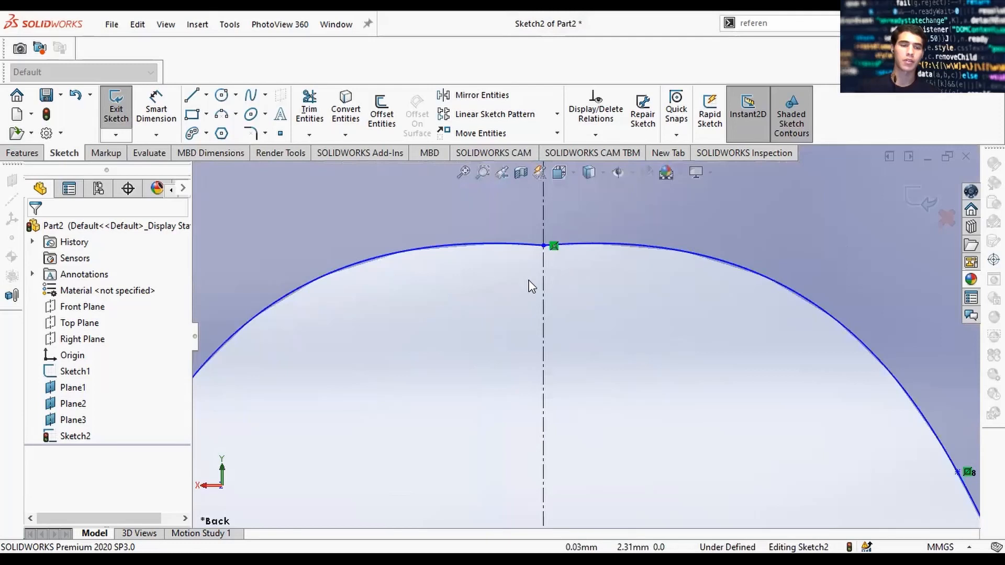
{"action": "left_click", "coordinate": [627, 245]}
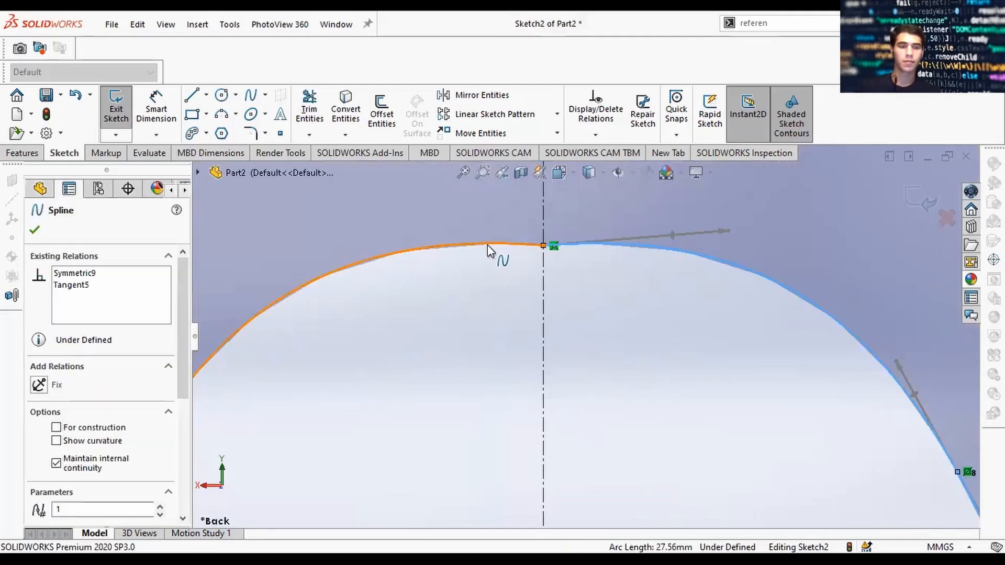
{"action": "left_click", "coordinate": [486, 244], "text": "ctrl"}
{"action": "left_click", "coordinate": [63, 465]}
{"action": "left_click", "coordinate": [463, 358]}
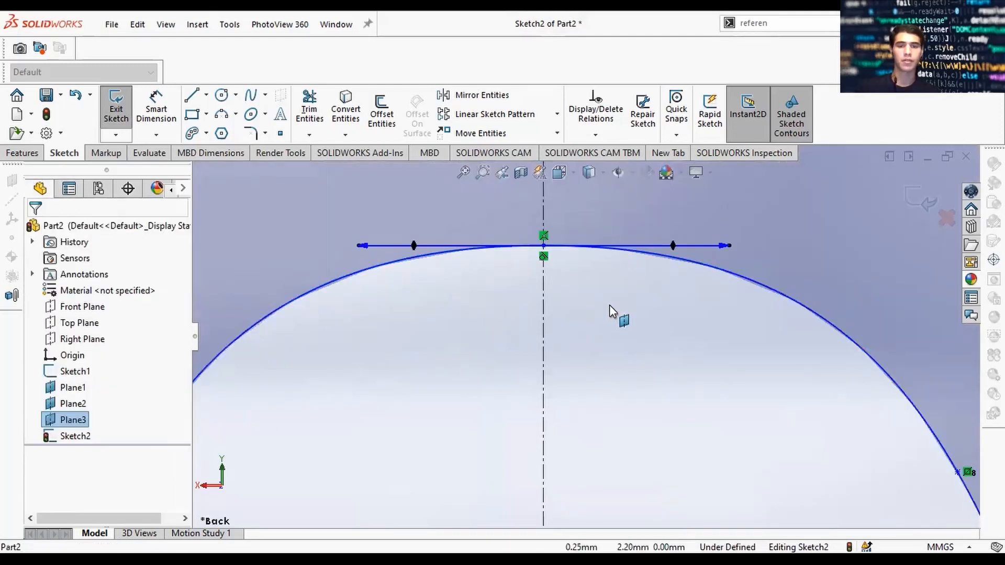
{"action": "scroll", "coordinate": [622, 329], "scroll_direction": "up", "scroll_amount": 3}
{"action": "scroll", "coordinate": [623, 330], "scroll_direction": "up", "scroll_amount": 6}
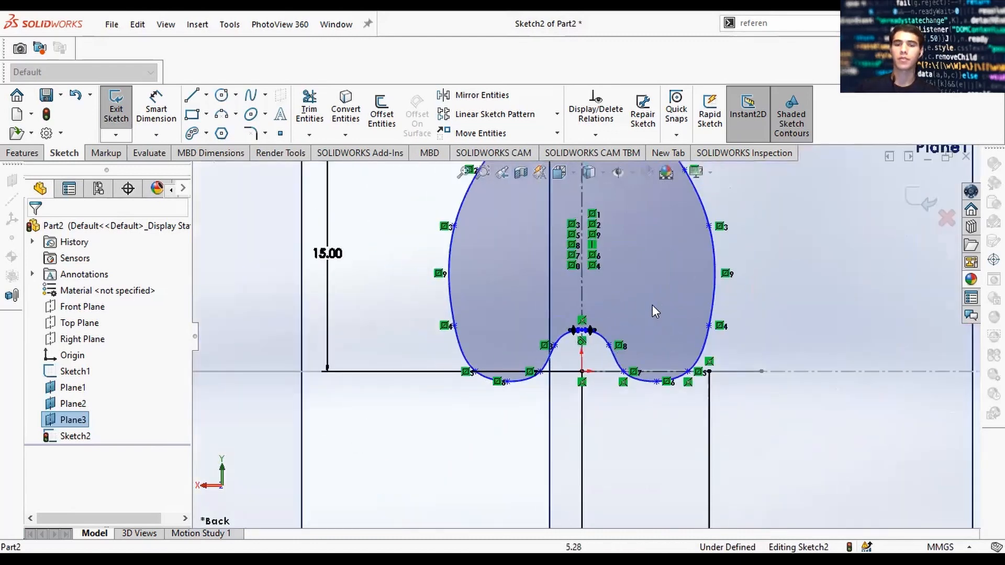
{"action": "scroll", "coordinate": [555, 284], "scroll_direction": "down", "scroll_amount": 10}
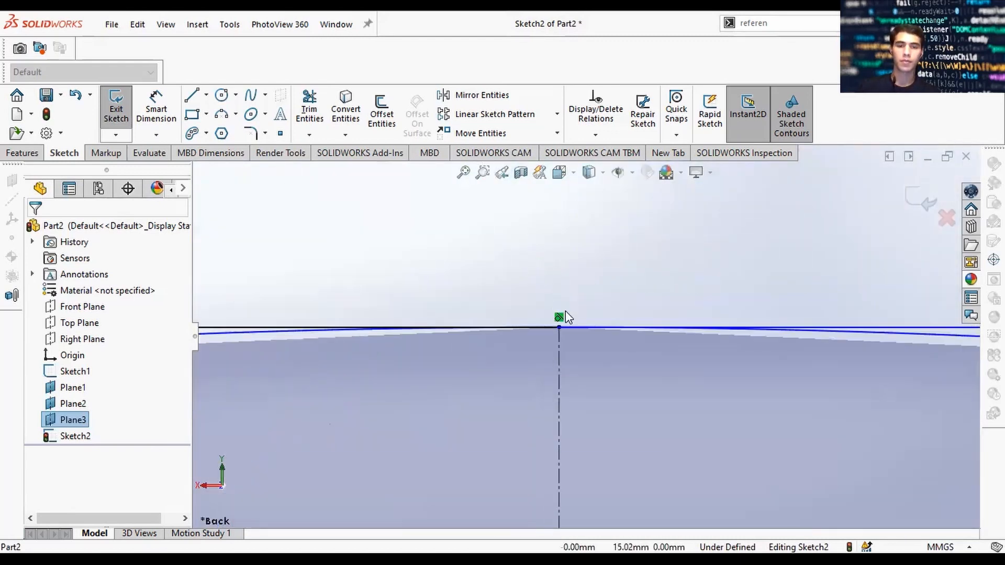
{"action": "scroll", "coordinate": [552, 320], "scroll_direction": "down", "scroll_amount": 1}
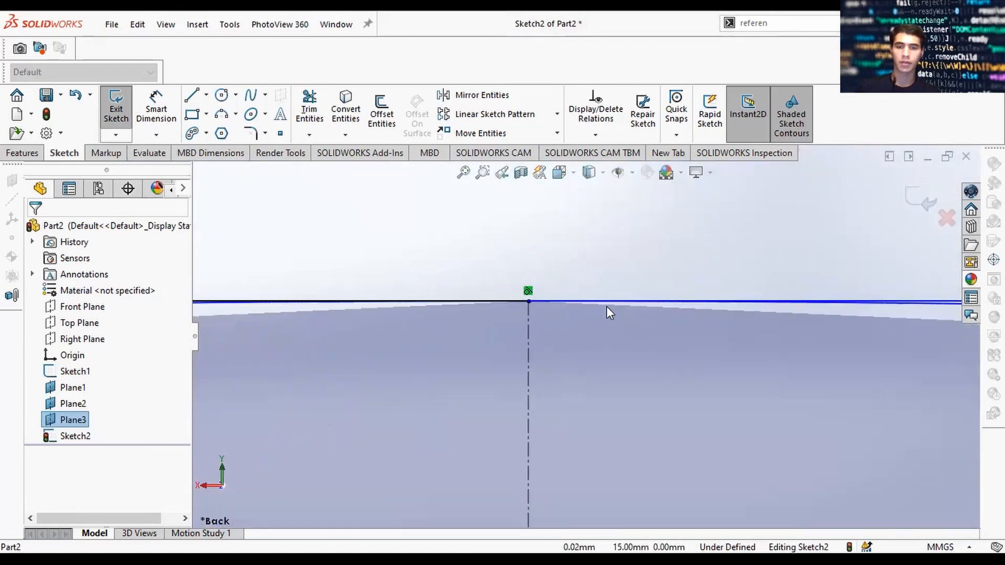
{"action": "left_click", "coordinate": [714, 306]}
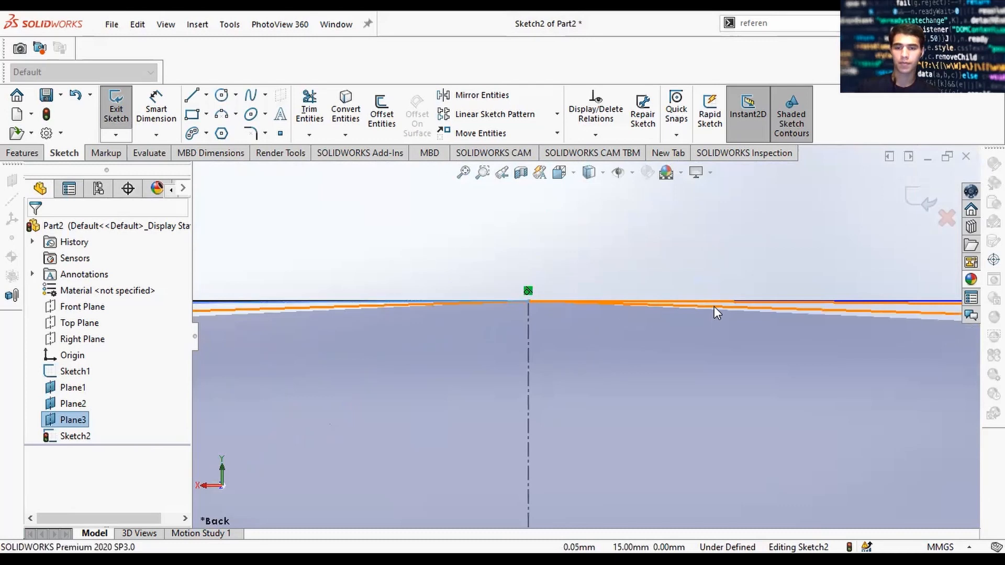
{"action": "left_click", "coordinate": [360, 311]}
{"action": "left_click", "coordinate": [857, 313]}
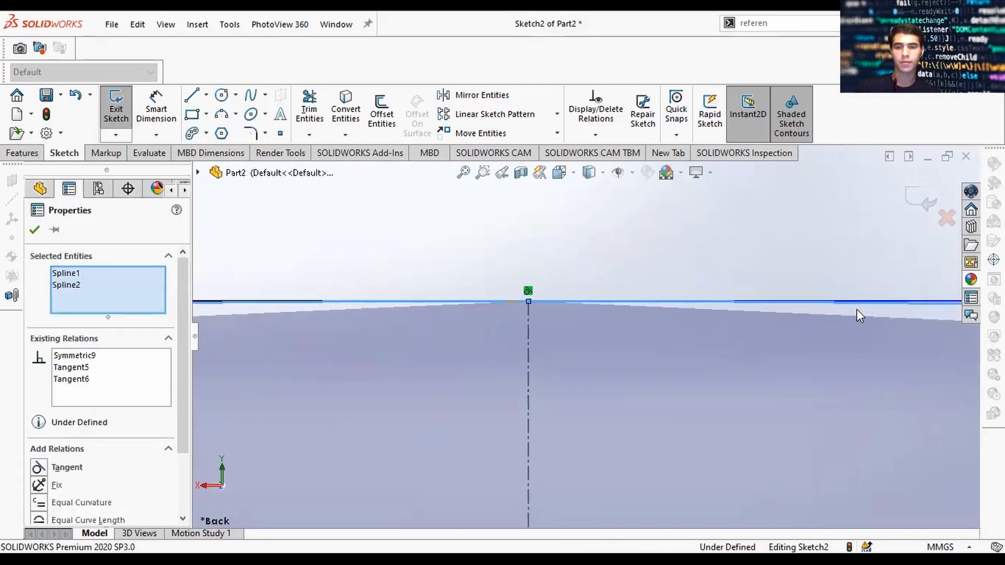
{"action": "left_click", "coordinate": [336, 313]}
{"action": "scroll", "coordinate": [866, 337], "scroll_direction": "up", "scroll_amount": 10}
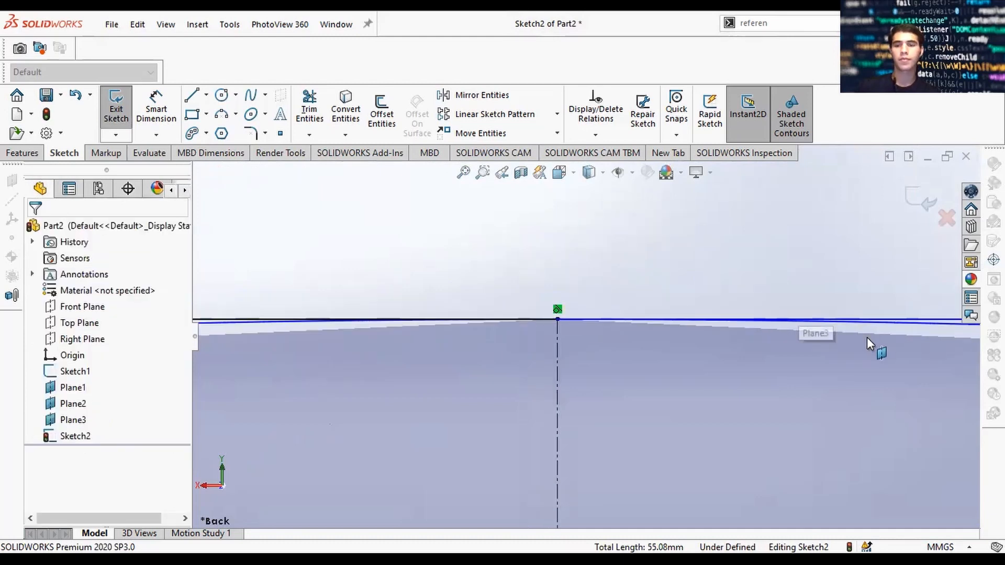
Step: Make the original and mirrored splines tangent to each other at the profile's topmost point
{"action": "scroll", "coordinate": [884, 333], "scroll_direction": "down", "scroll_amount": 4}
{"action": "left_click", "coordinate": [881, 330]}
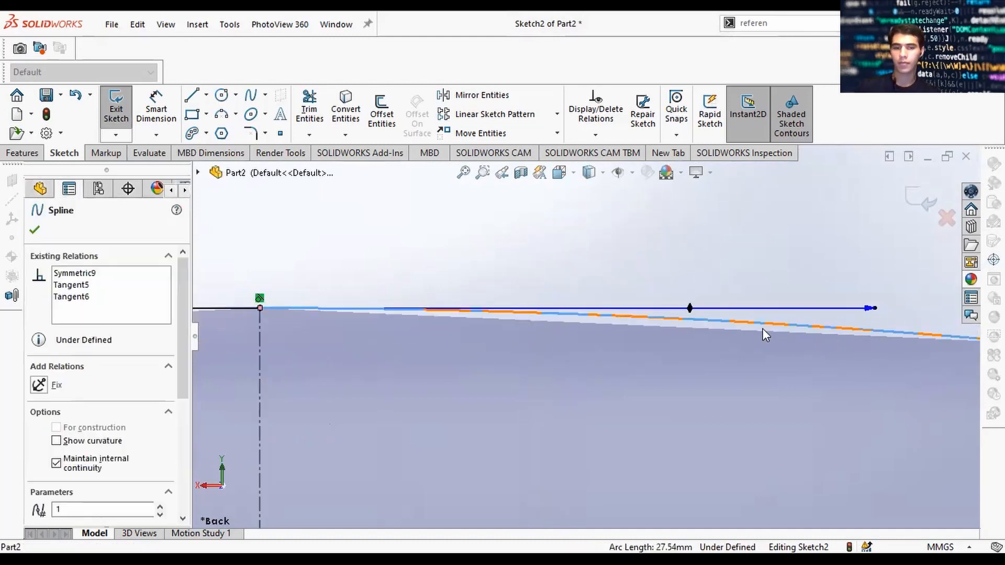
{"action": "scroll", "coordinate": [373, 334], "scroll_direction": "up", "scroll_amount": 8}
{"action": "scroll", "coordinate": [374, 341], "scroll_direction": "down", "scroll_amount": 5}
{"action": "left_click", "coordinate": [376, 335], "text": "ctrl"}
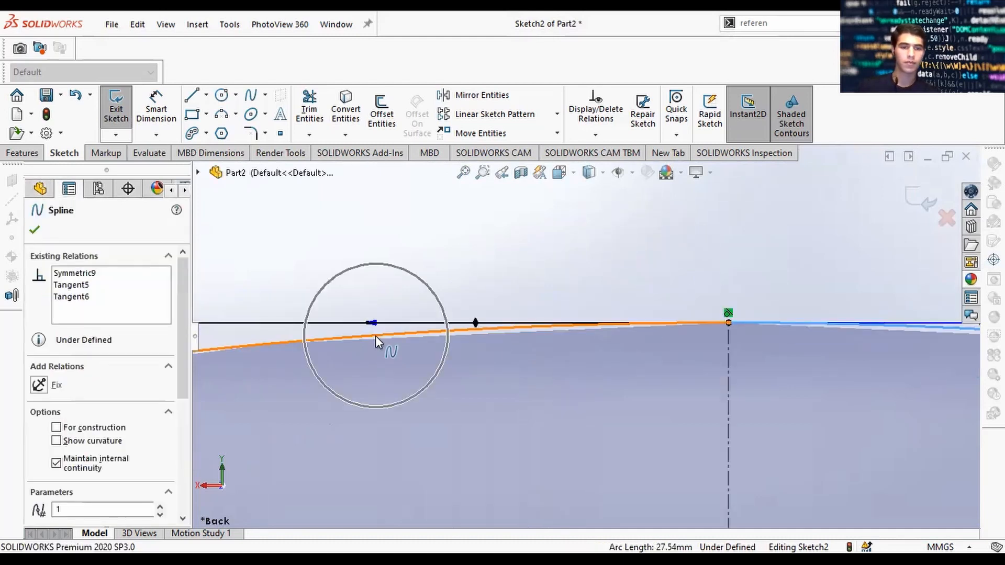
{"action": "left_click", "coordinate": [39, 467]}
{"action": "scroll", "coordinate": [689, 315], "scroll_direction": "up", "scroll_amount": 2}
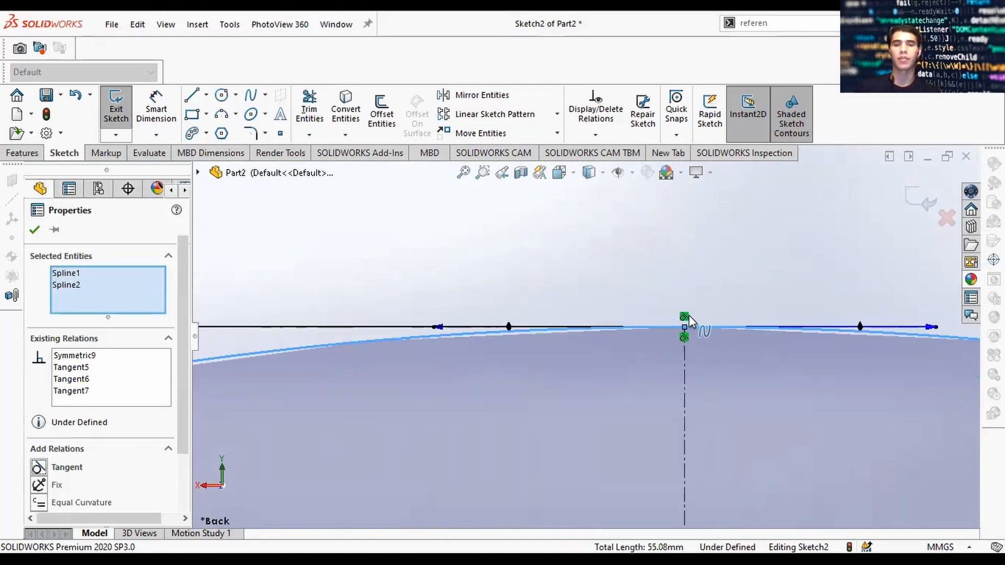
{"action": "key", "text": "Escape"}
Step: Offset the closed spline profile outward by 1 mm
{"action": "scroll", "coordinate": [673, 431], "scroll_direction": "up", "scroll_amount": 6}
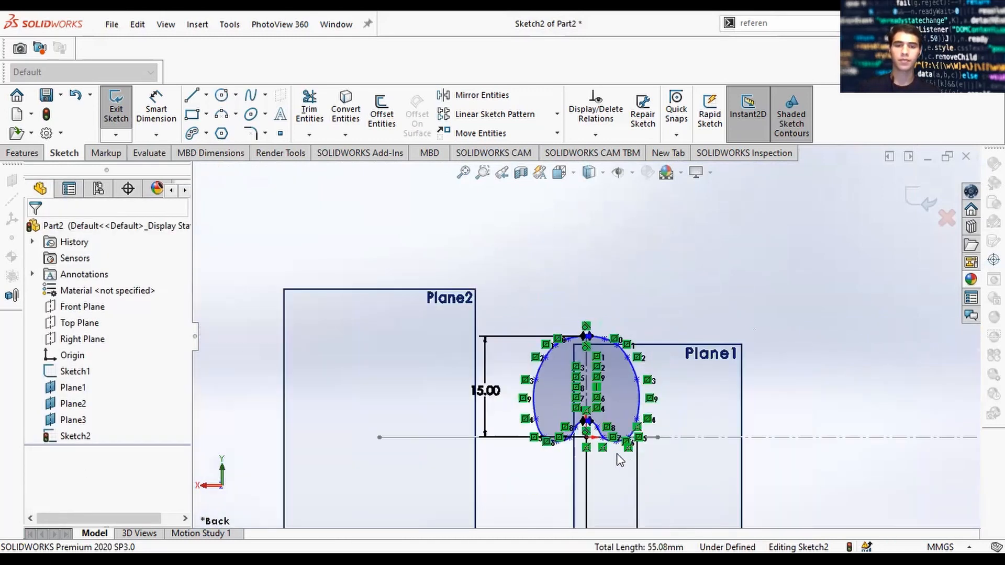
{"action": "scroll", "coordinate": [631, 461], "scroll_direction": "down", "scroll_amount": 2}
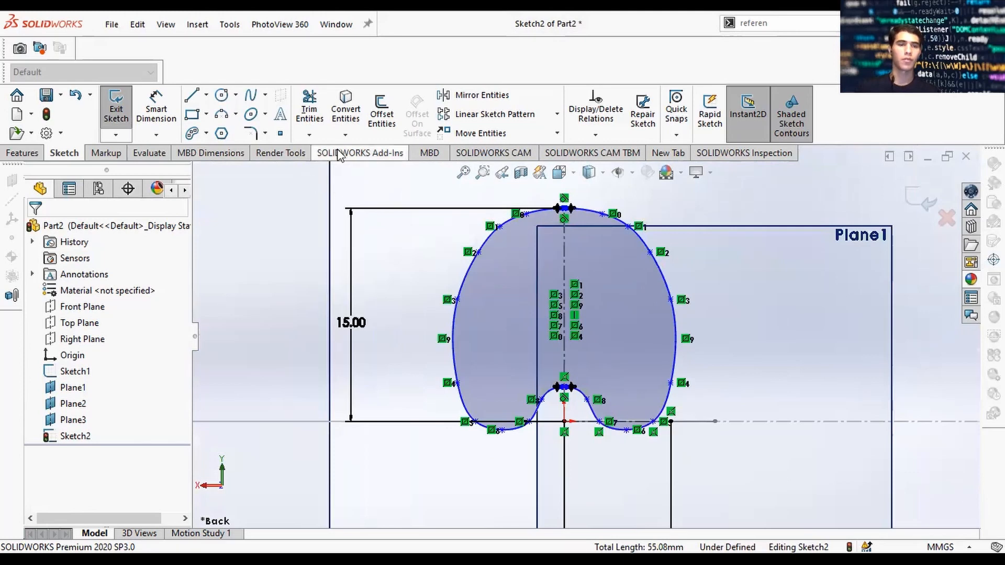
{"action": "left_click", "coordinate": [381, 113]}
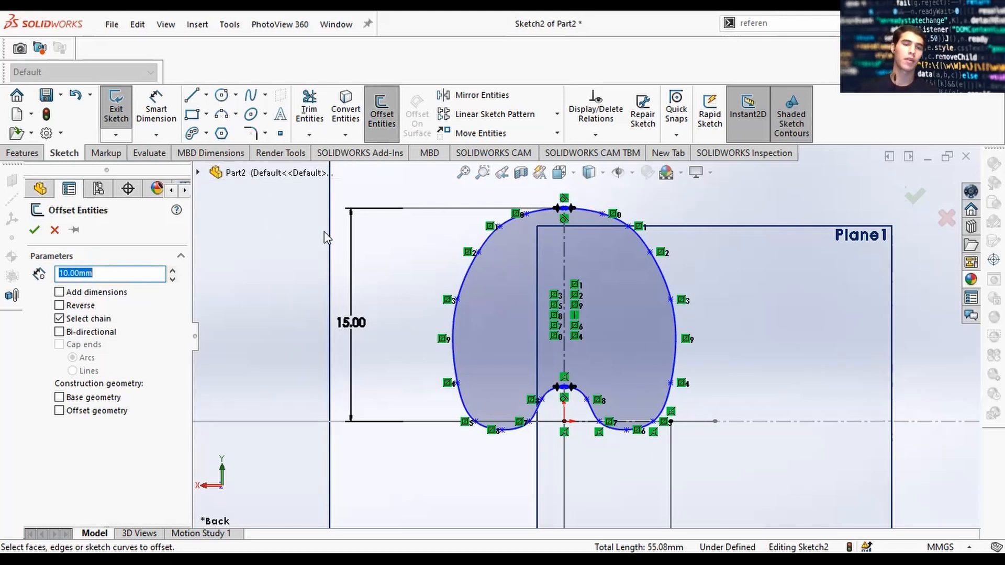
{"action": "left_click", "coordinate": [463, 293]}
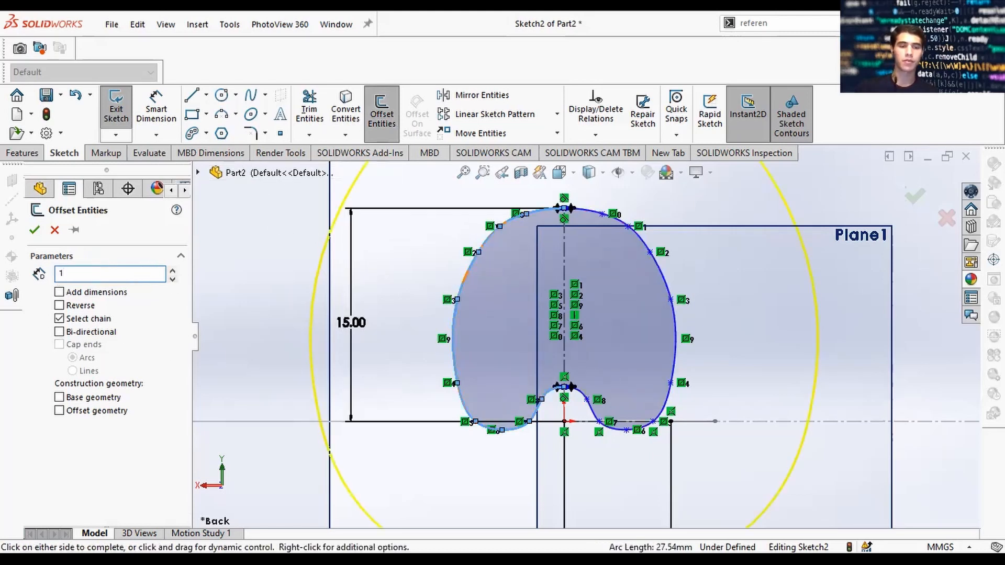
{"action": "key", "text": "Return"}
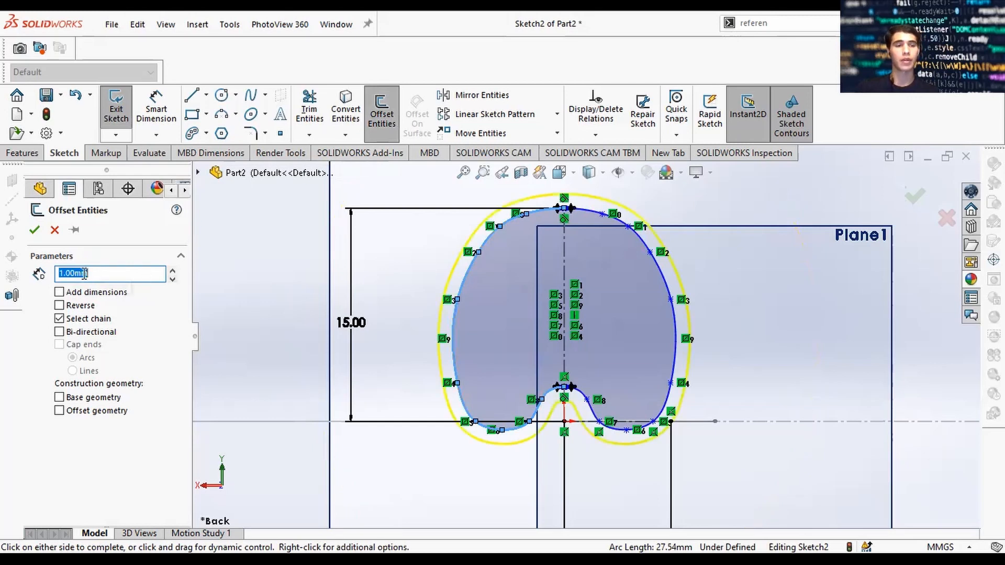
{"action": "left_click", "coordinate": [35, 231]}
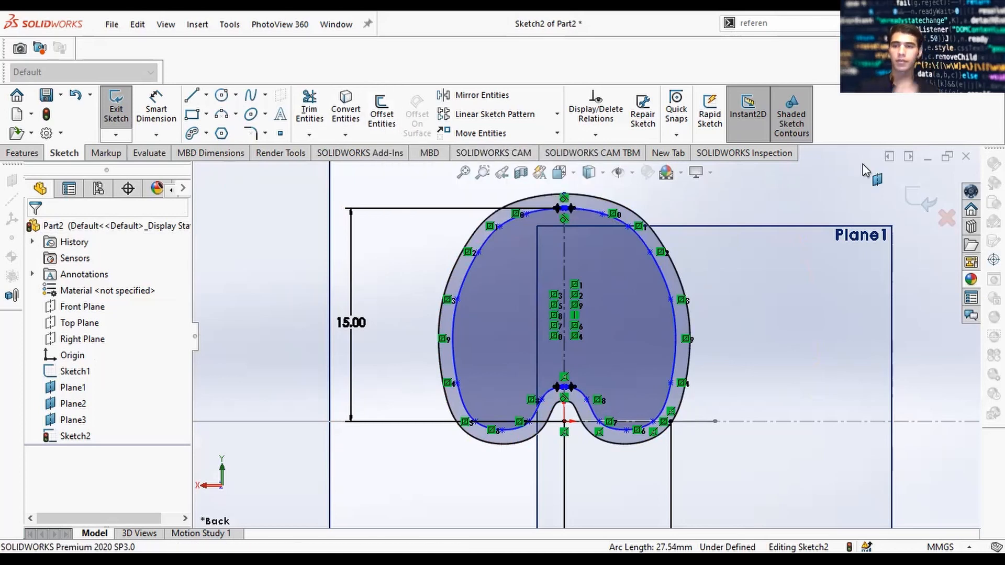
Step: Exit the double-outline profile sketch on Plane3
{"action": "left_click", "coordinate": [388, 118]}
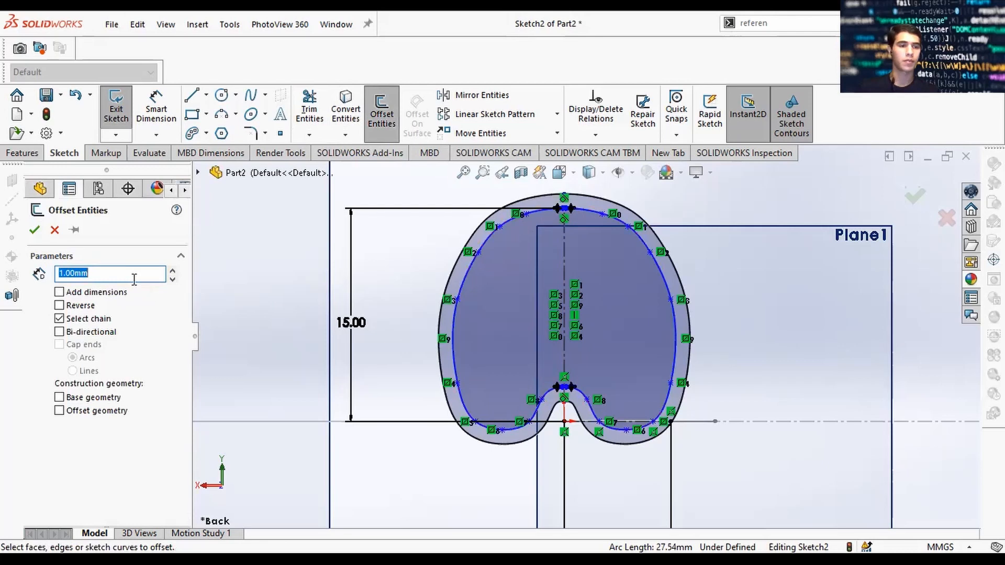
{"action": "left_click", "coordinate": [914, 196]}
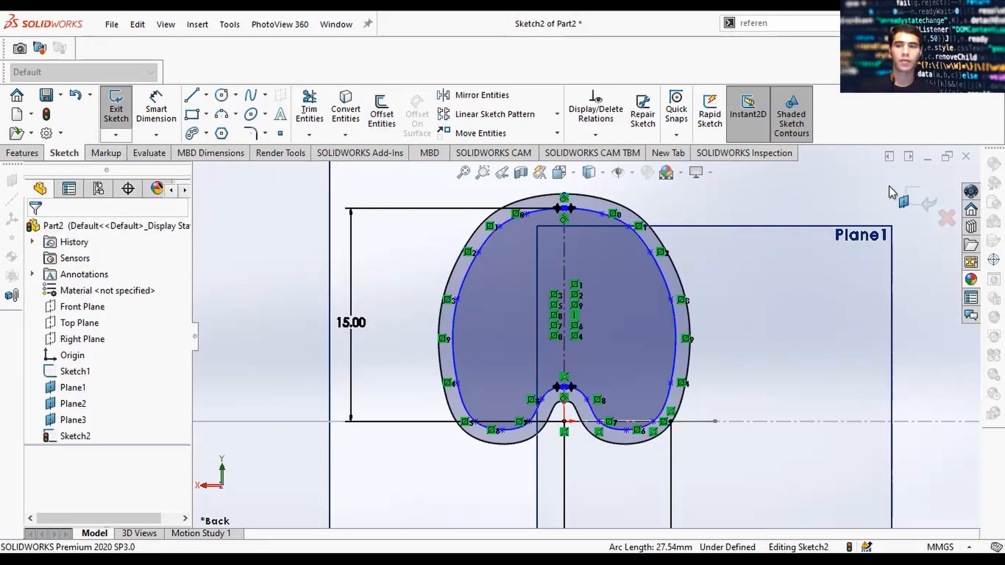
{"action": "left_click", "coordinate": [904, 201]}
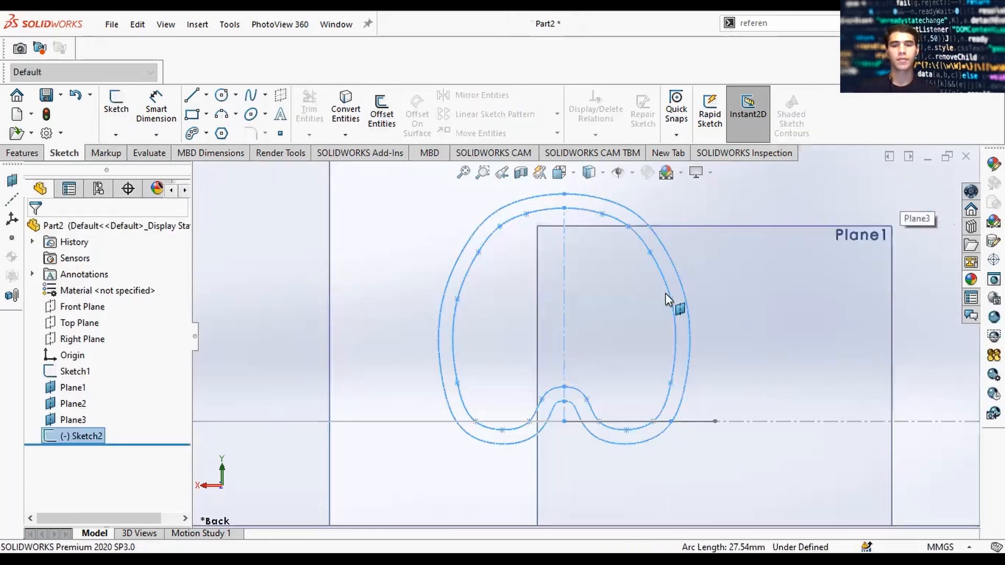
Step: Start a new sketch on Plane1, at the end of one of the Y's branch lines
{"action": "scroll", "coordinate": [665, 293], "scroll_direction": "up", "scroll_amount": 4}
{"action": "middle_click_drag", "start_coordinate": [664, 293], "coordinate": [623, 335]}
{"action": "scroll", "coordinate": [622, 335], "scroll_direction": "up", "scroll_amount": 4}
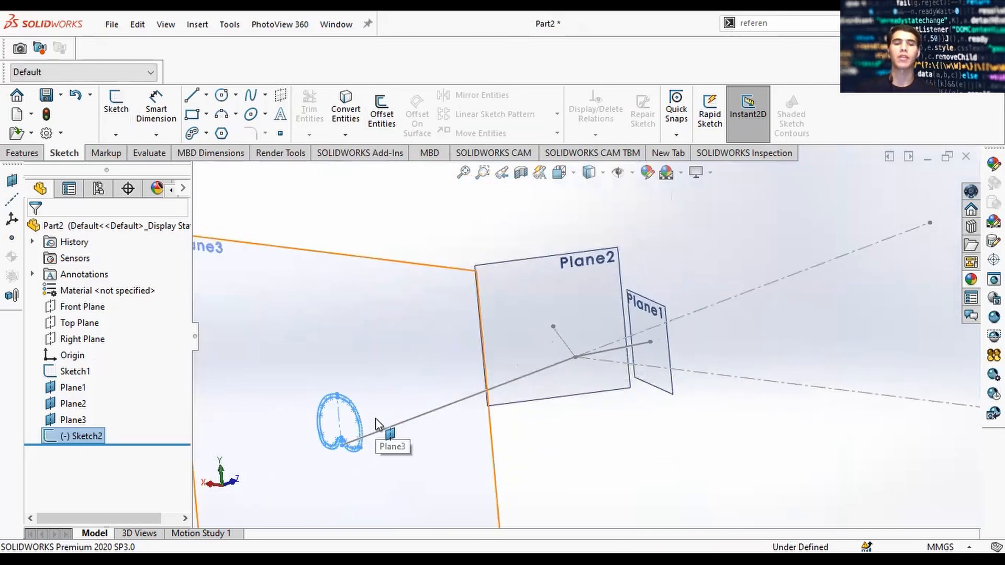
{"action": "scroll", "coordinate": [377, 423], "scroll_direction": "down", "scroll_amount": 2}
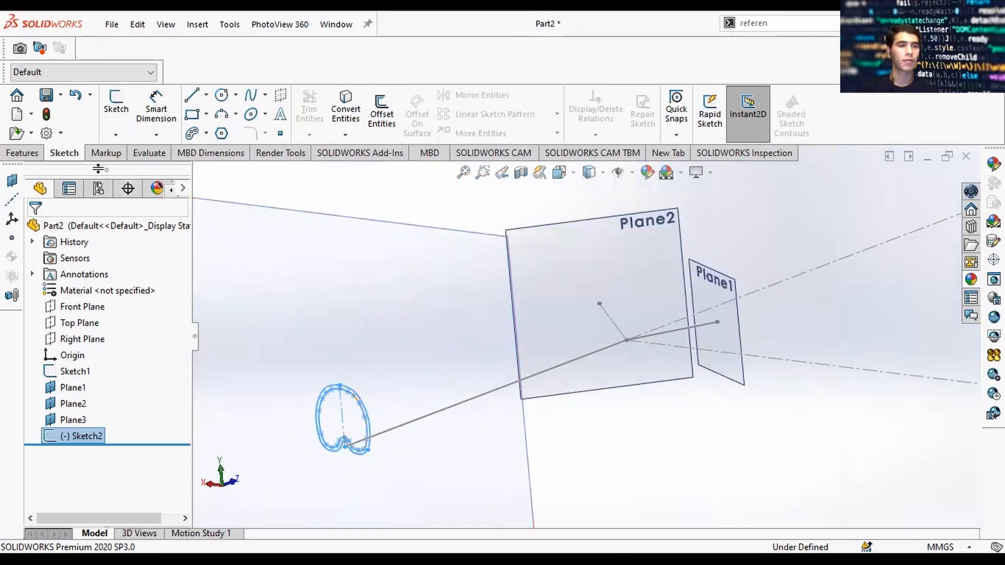
{"action": "scroll", "coordinate": [631, 329], "scroll_direction": "up", "scroll_amount": 3}
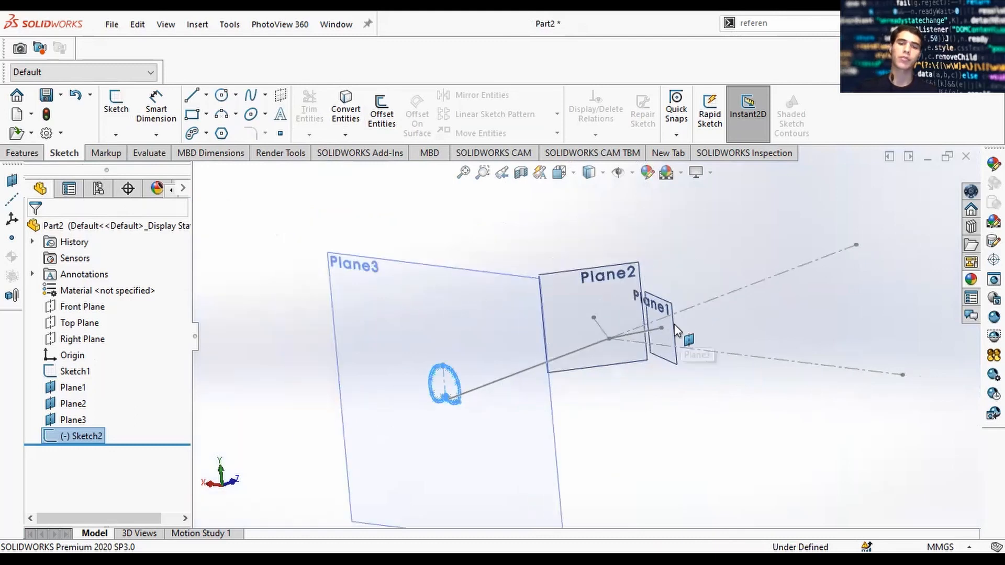
{"action": "middle_click_drag", "start_coordinate": [675, 327], "coordinate": [591, 369]}
{"action": "mouse_move", "coordinate": [732, 320]}
{"action": "middle_mouse_down"}
{"action": "mouse_move", "coordinate": [632, 331]}
{"action": "mouse_move", "coordinate": [579, 381]}
{"action": "mouse_move", "coordinate": [633, 347]}
{"action": "mouse_move", "coordinate": [686, 337]}
{"action": "middle_mouse_up"}
{"action": "key", "text": "space"}
{"action": "left_click", "coordinate": [491, 370]}
{"action": "scroll", "coordinate": [659, 343], "scroll_direction": "down", "scroll_amount": 7}
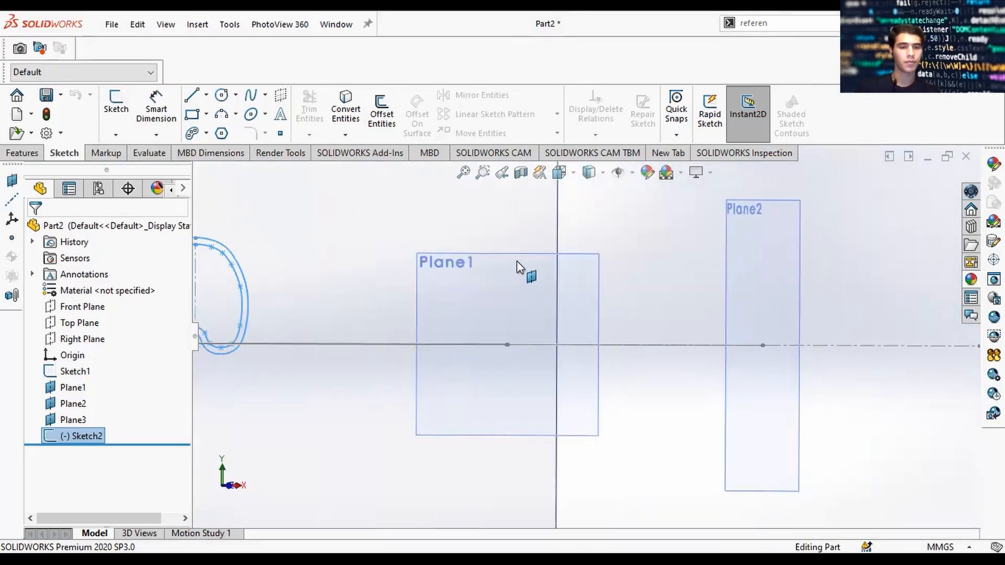
{"action": "left_click", "coordinate": [530, 257]}
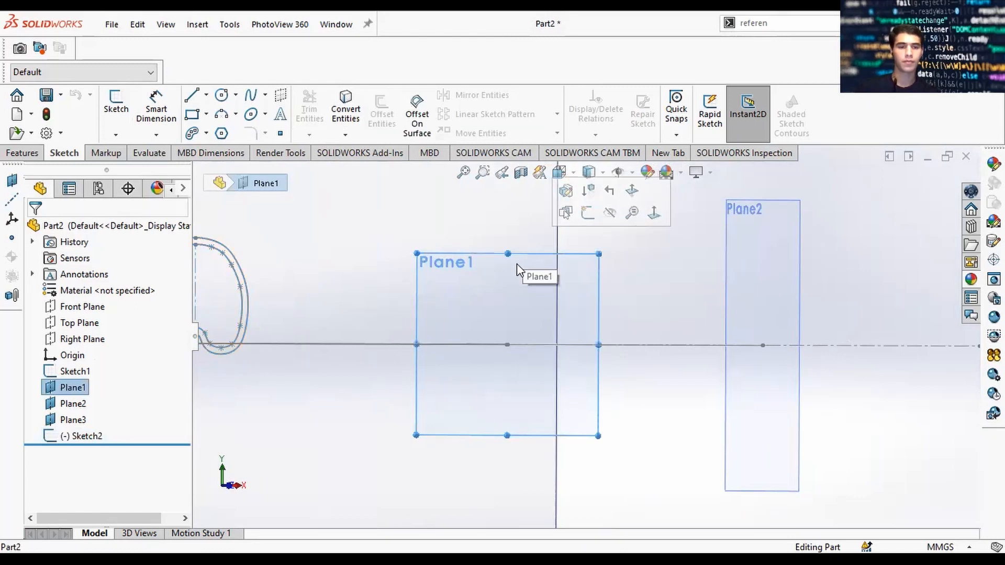
{"action": "left_click", "coordinate": [119, 108]}
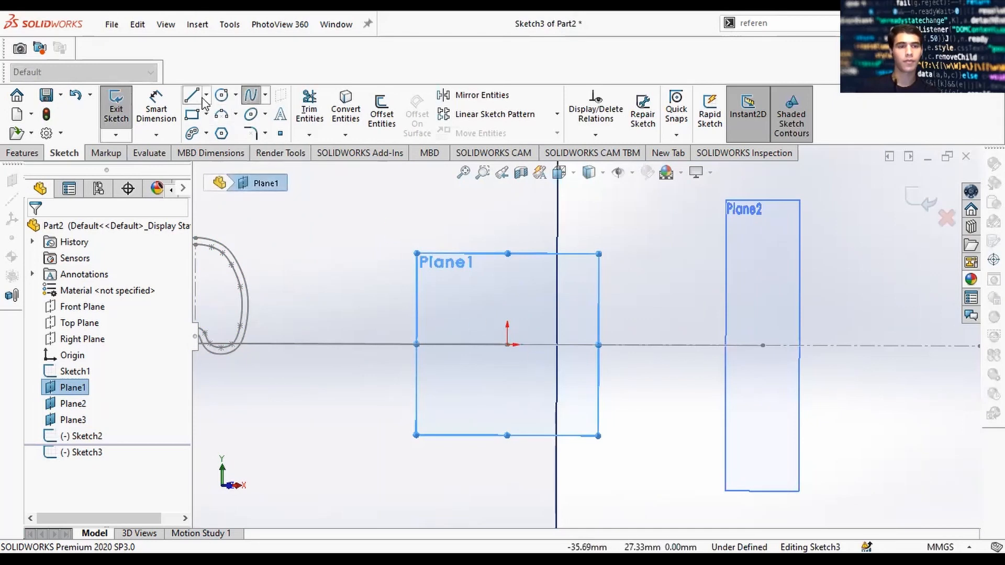
Step: Draw a vertical centerline upward from the origin on Plane1
{"action": "left_click", "coordinate": [229, 138]}
{"action": "scroll", "coordinate": [543, 352], "scroll_direction": "up", "scroll_amount": 3}
{"action": "left_click", "coordinate": [480, 338]}
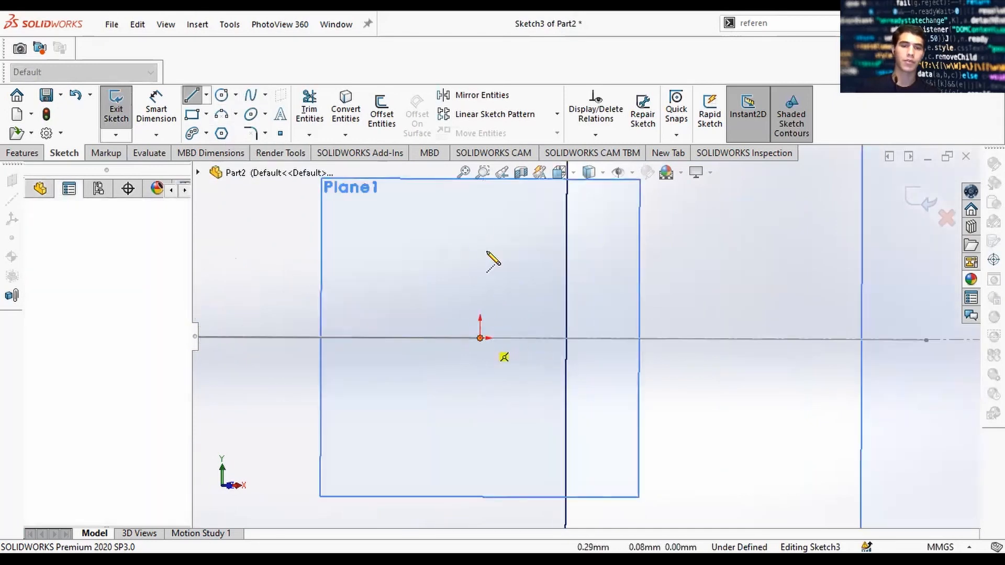
{"action": "left_click", "coordinate": [481, 194]}
{"action": "key", "text": "Escape"}
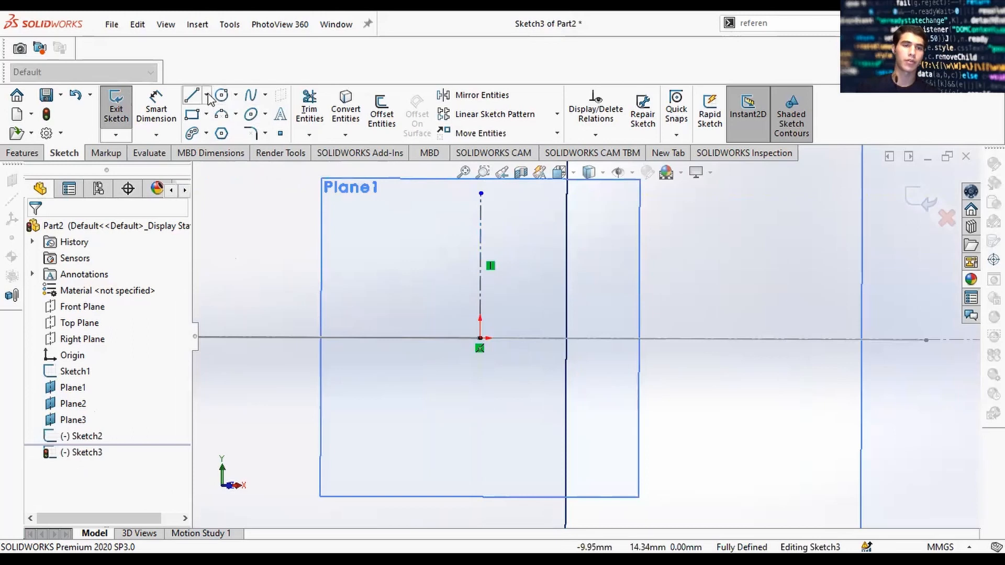
Step: Draw a horizontal construction line about 12 mm long from the origin, away from the Plane3 profile
{"action": "key", "text": "l"}
{"action": "left_click", "coordinate": [480, 338]}
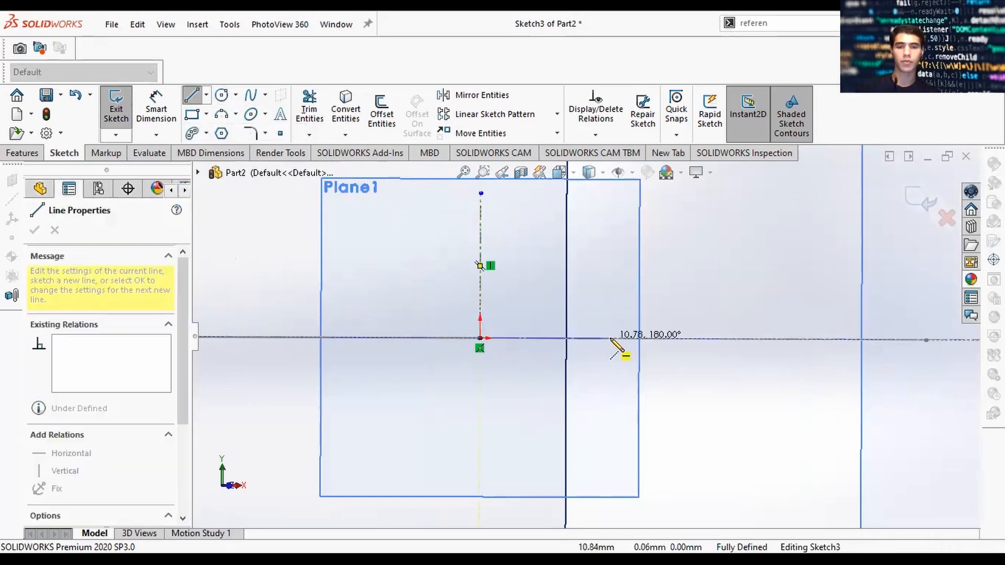
{"action": "left_click", "coordinate": [622, 339]}
{"action": "key", "text": "Escape"}
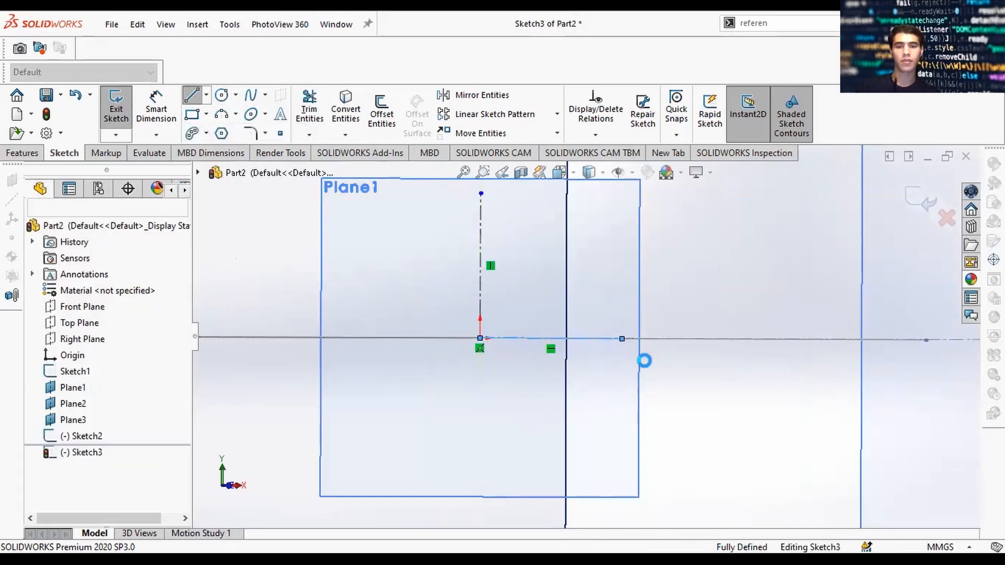
{"action": "left_click", "coordinate": [549, 338]}
{"action": "left_click", "coordinate": [522, 369]}
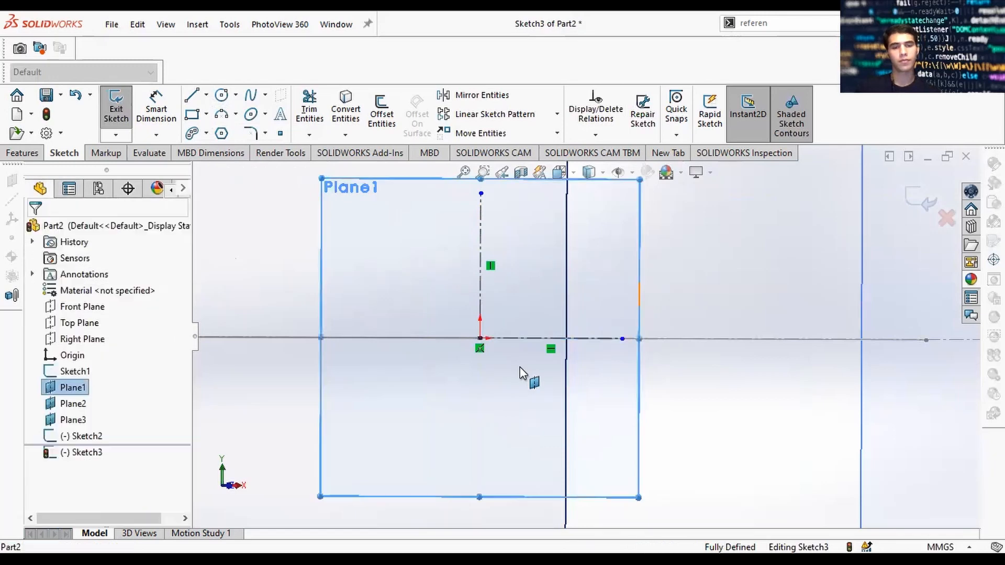
Step: Dimension the horizontal construction line's length as 12/2, giving 6 mm
{"action": "key", "text": "d"}
{"action": "left_click", "coordinate": [542, 338]}
{"action": "left_click", "coordinate": [552, 419]}
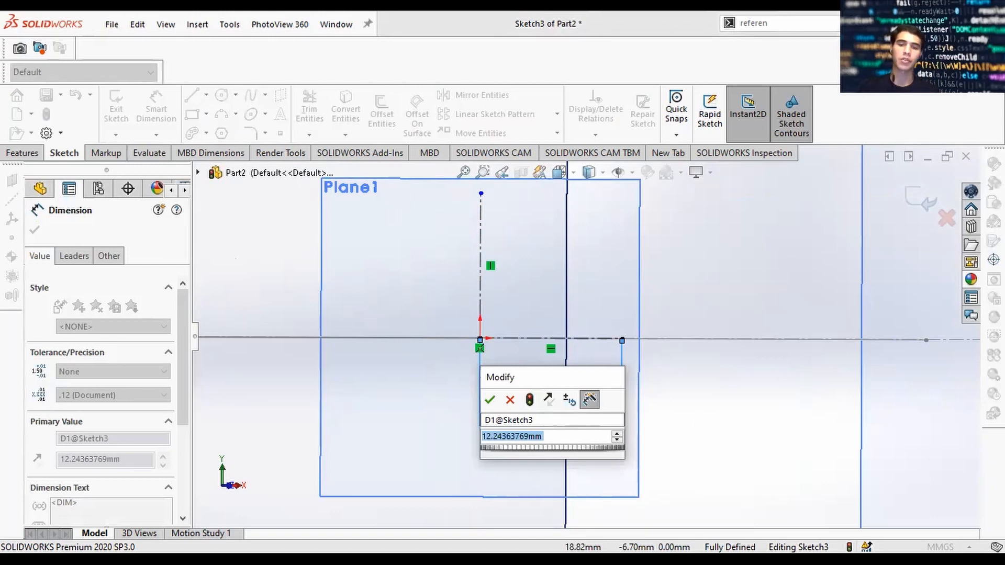
{"action": "type", "text": "12 /"}
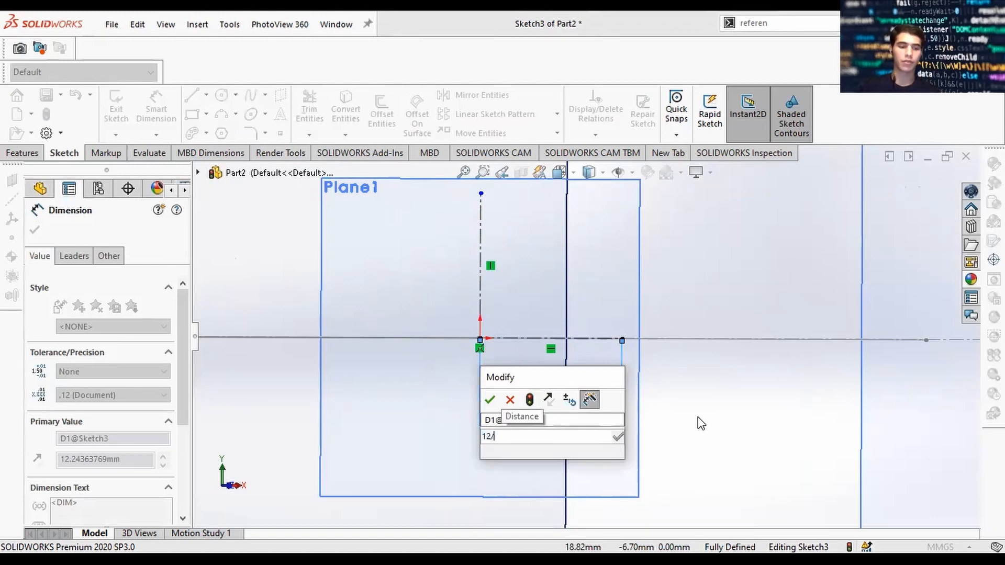
{"action": "type", "text": "2"}
{"action": "key", "text": "Return"}
Step: Dimension the vertical construction line's length as 12 mm
{"action": "scroll", "coordinate": [314, 325], "scroll_direction": "down", "scroll_amount": 5}
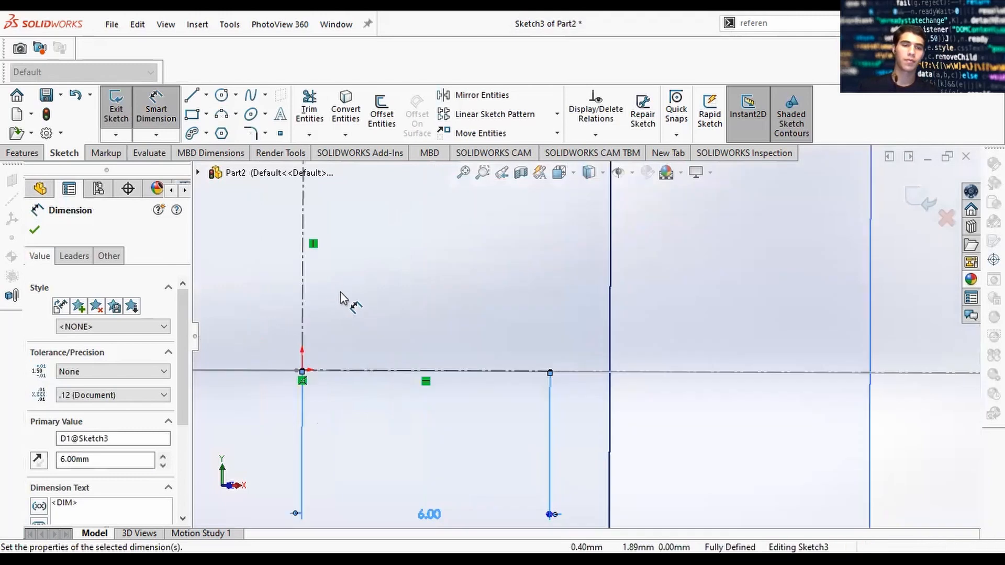
{"action": "left_click", "coordinate": [283, 286]}
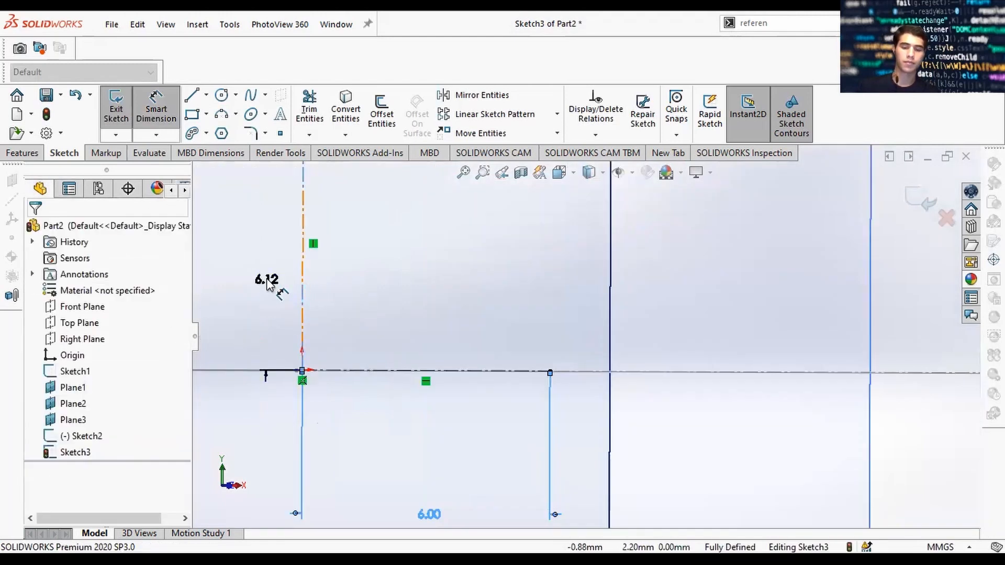
{"action": "left_click", "coordinate": [267, 279]}
{"action": "type", "text": "12"}
{"action": "key", "text": "Return"}
{"action": "scroll", "coordinate": [308, 291], "scroll_direction": "up", "scroll_amount": 4}
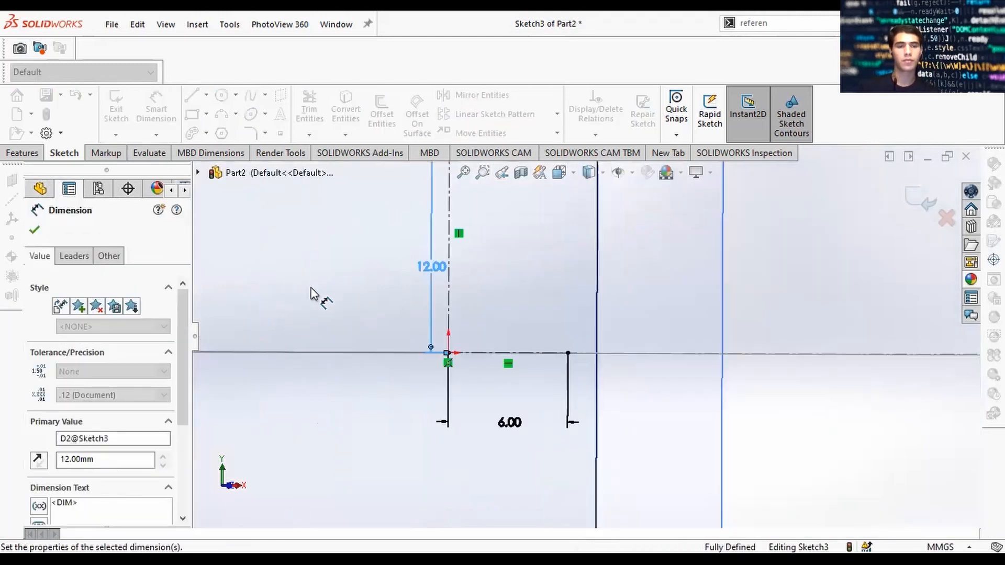
{"action": "scroll", "coordinate": [361, 286], "scroll_direction": "down", "scroll_amount": 1}
{"action": "key", "text": "Escape"}
{"action": "scroll", "coordinate": [492, 283], "scroll_direction": "up", "scroll_amount": 5}
{"action": "scroll", "coordinate": [539, 272], "scroll_direction": "down", "scroll_amount": 3}
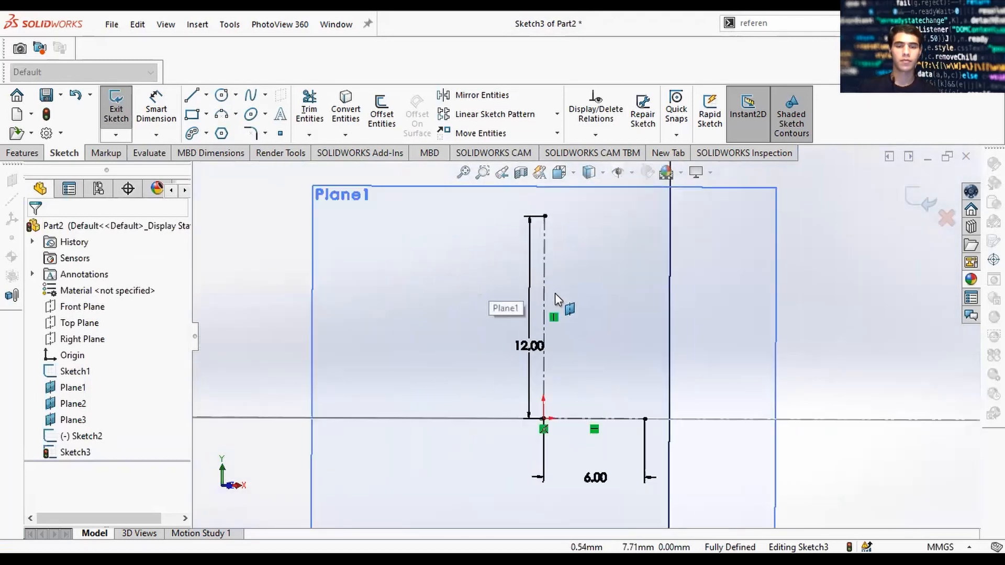
Step: Draw a half-profile spline from the vertical centerline's top end, bulging about 6 mm sideways, and ending about 0.6 mm below the origin
{"action": "left_click", "coordinate": [251, 95]}
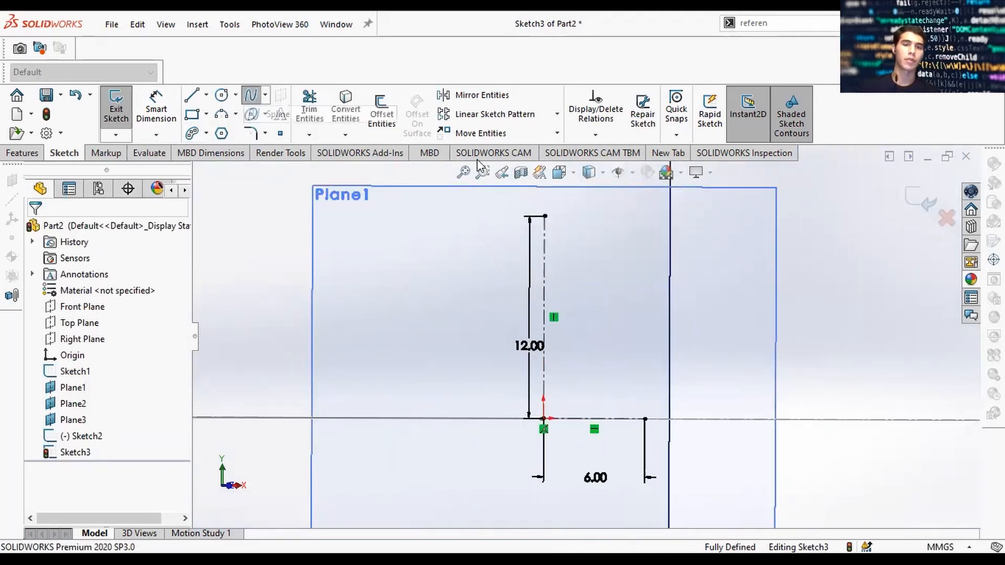
{"action": "left_click", "coordinate": [545, 215]}
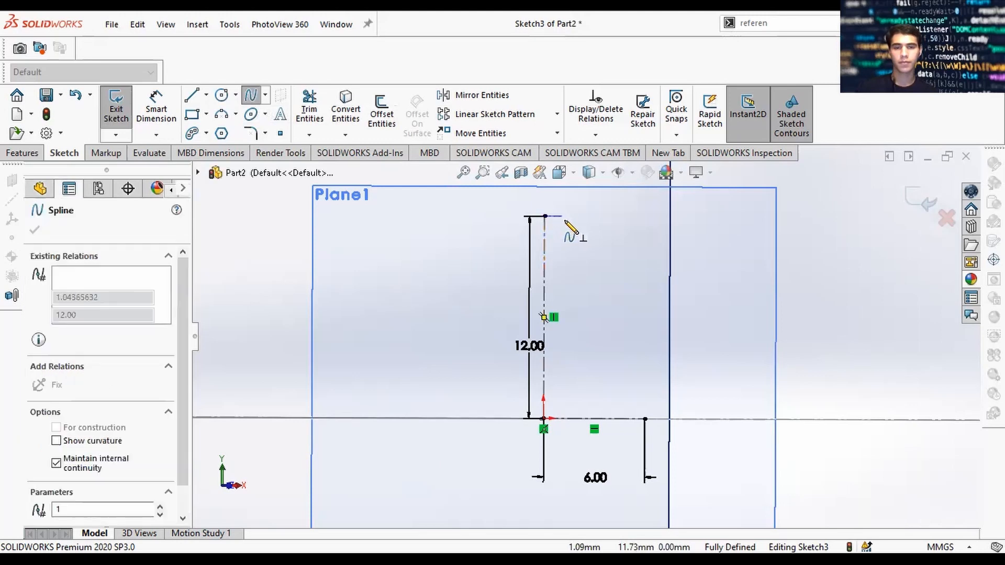
{"action": "left_click", "coordinate": [595, 240]}
{"action": "left_click", "coordinate": [633, 304]}
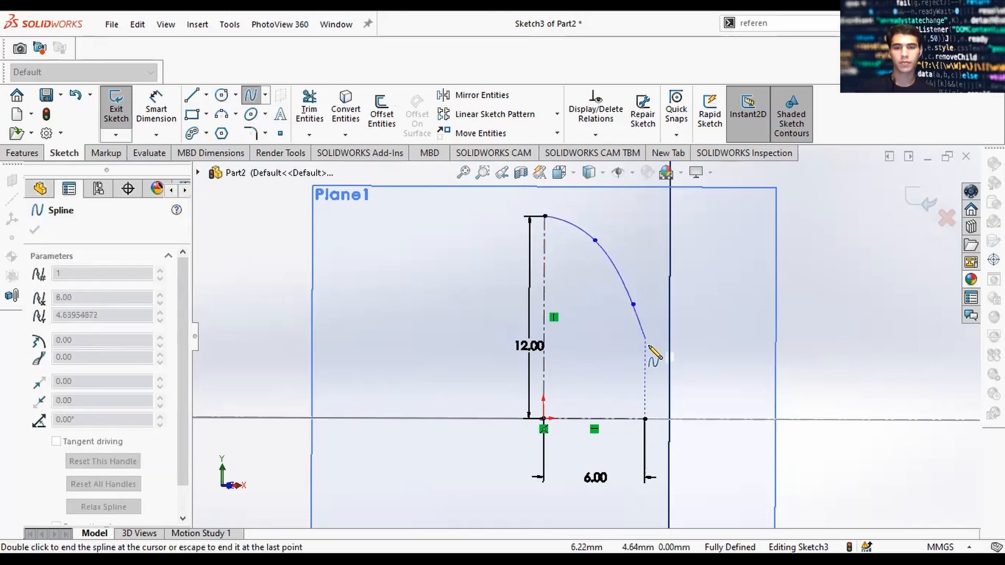
{"action": "left_click", "coordinate": [645, 381]}
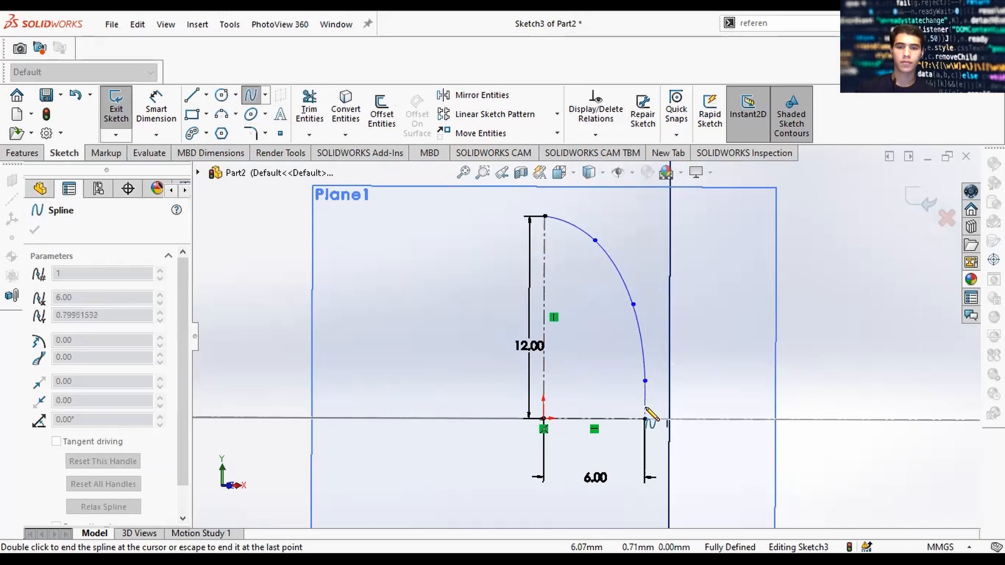
{"action": "left_click", "coordinate": [633, 419]}
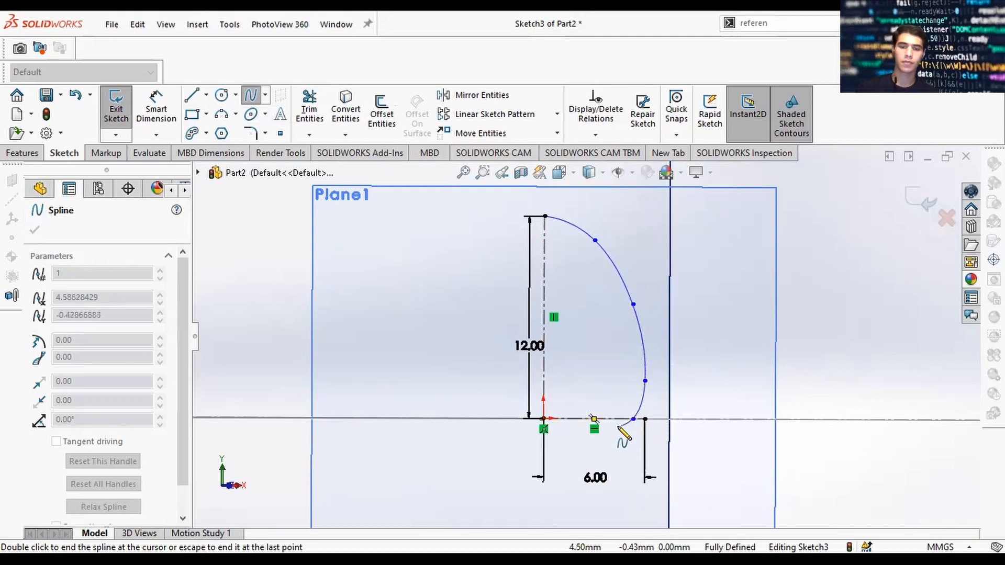
{"action": "left_click", "coordinate": [605, 428]}
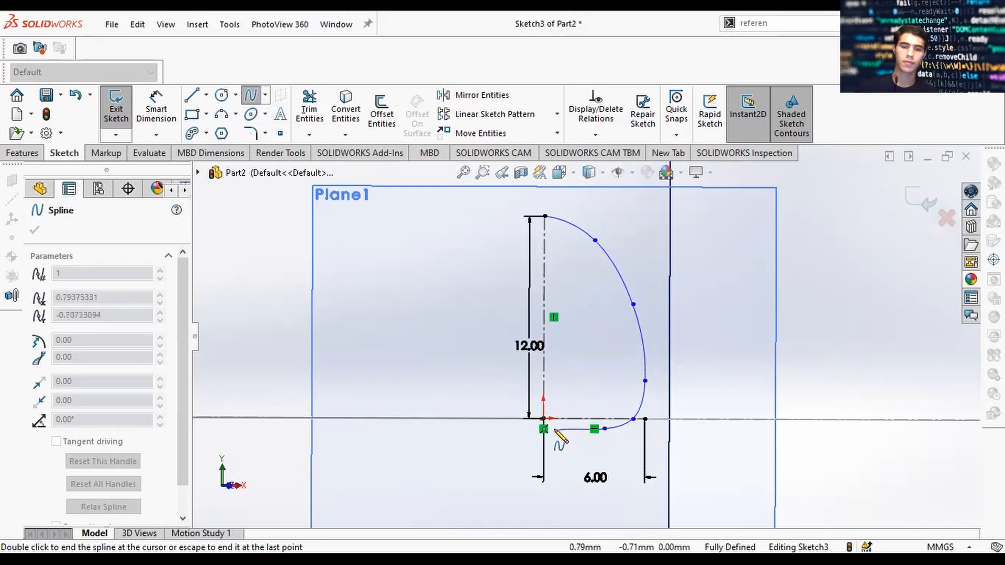
{"action": "left_click", "coordinate": [568, 429]}
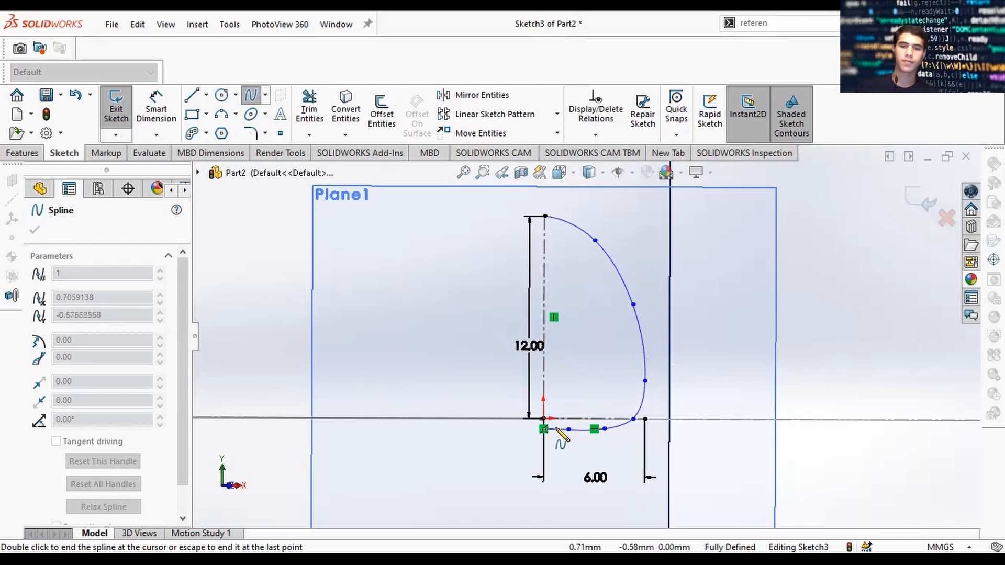
{"action": "double_click", "coordinate": [554, 428]}
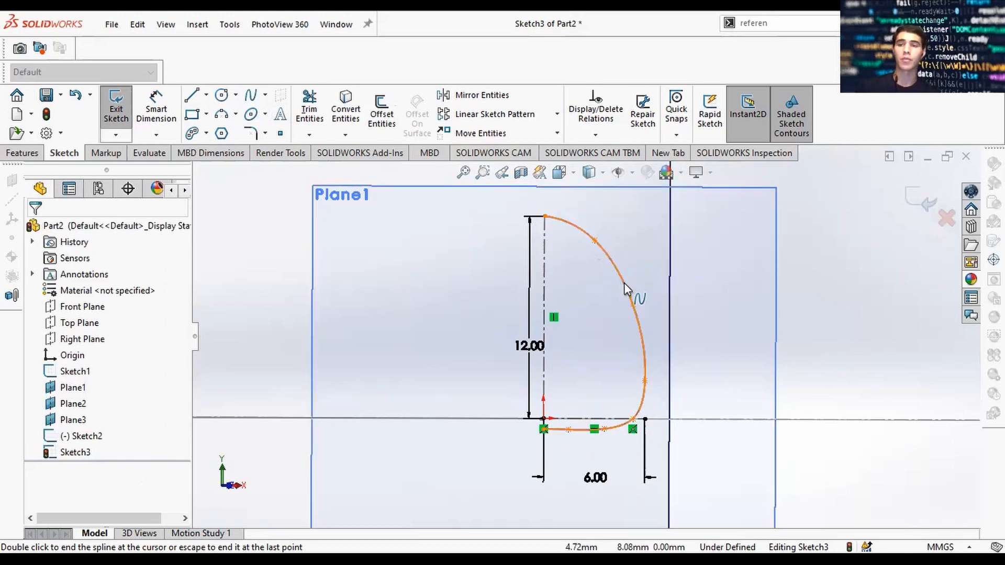
Step: Move the spline's second point from the top outward and down to about X 3.95, Y 9.92 mm
{"action": "left_click", "coordinate": [595, 241]}
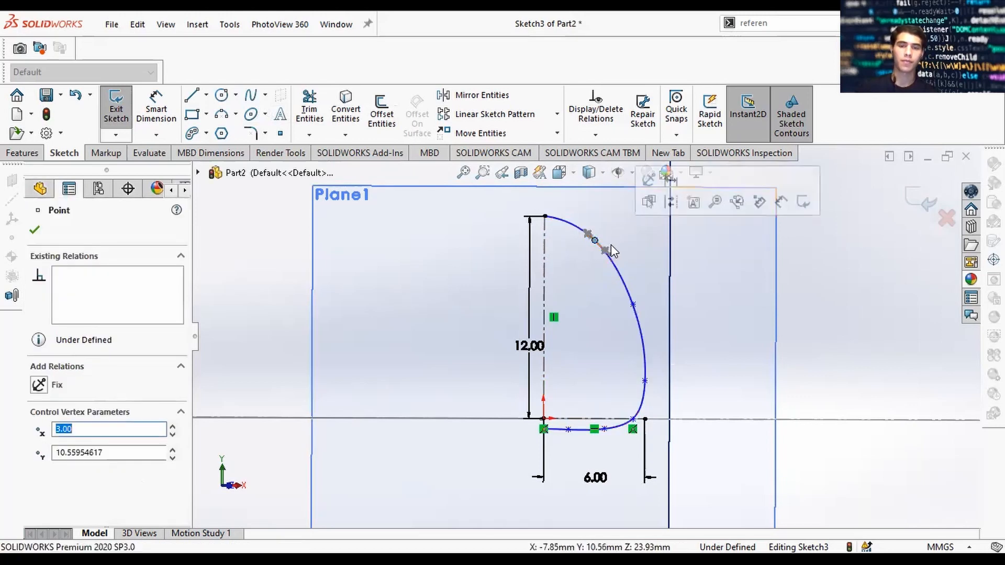
{"action": "scroll", "coordinate": [612, 244], "scroll_direction": "down", "scroll_amount": 5}
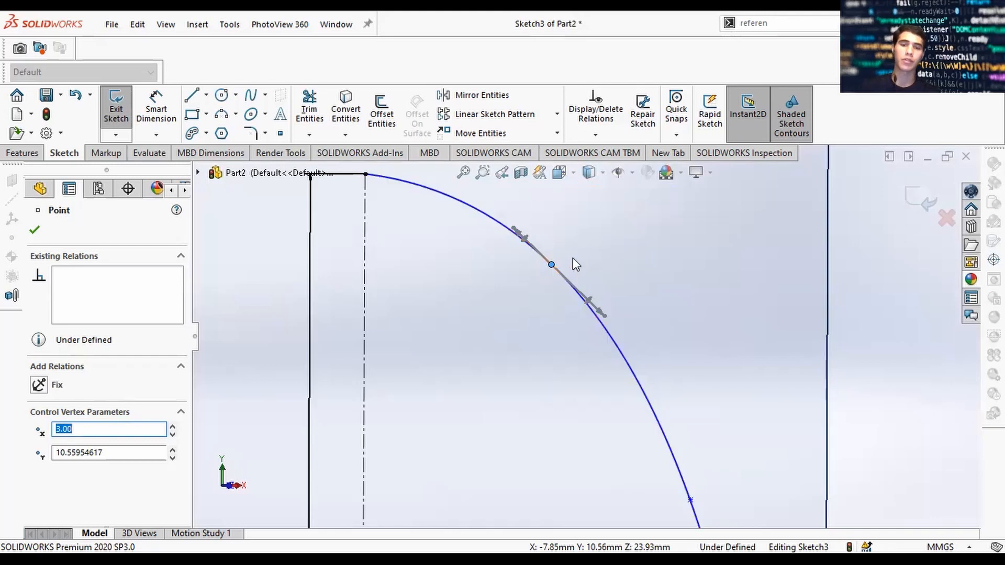
{"action": "key", "text": "Escape"}
{"action": "left_click_drag", "start_coordinate": [576, 262], "coordinate": [596, 322]}
Step: Mirror the half-profile spline about the vertical centerline
{"action": "scroll", "coordinate": [605, 274], "scroll_direction": "up", "scroll_amount": 5}
{"action": "scroll", "coordinate": [586, 335], "scroll_direction": "up", "scroll_amount": 3}
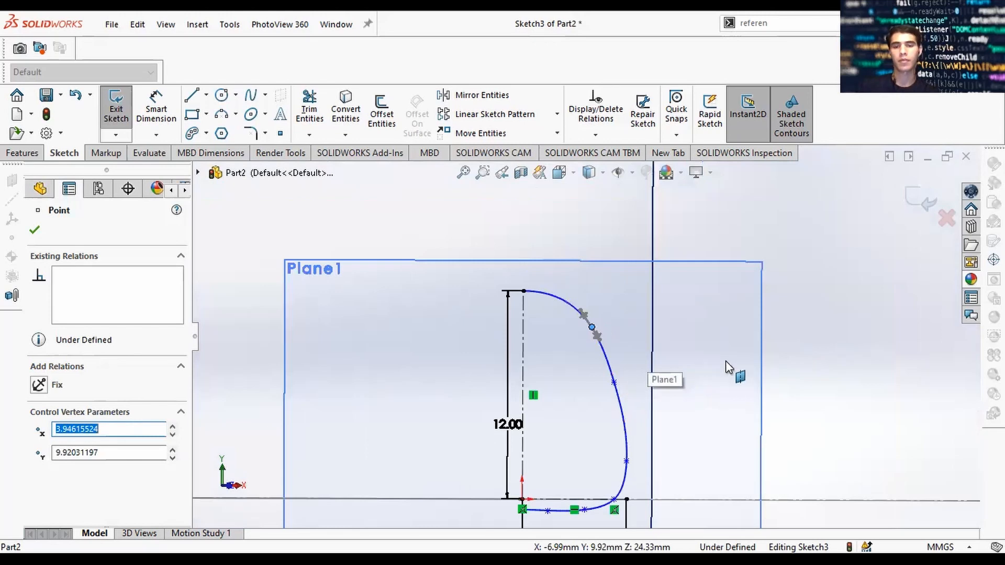
{"action": "middle_click_drag", "start_coordinate": [634, 425], "coordinate": [677, 367], "text": "ctrl"}
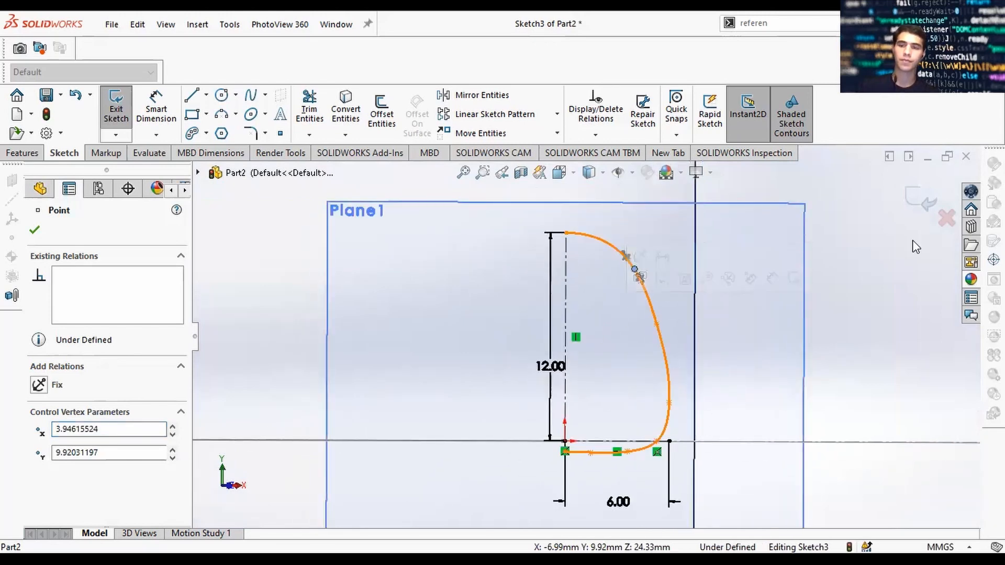
{"action": "left_click", "coordinate": [474, 95]}
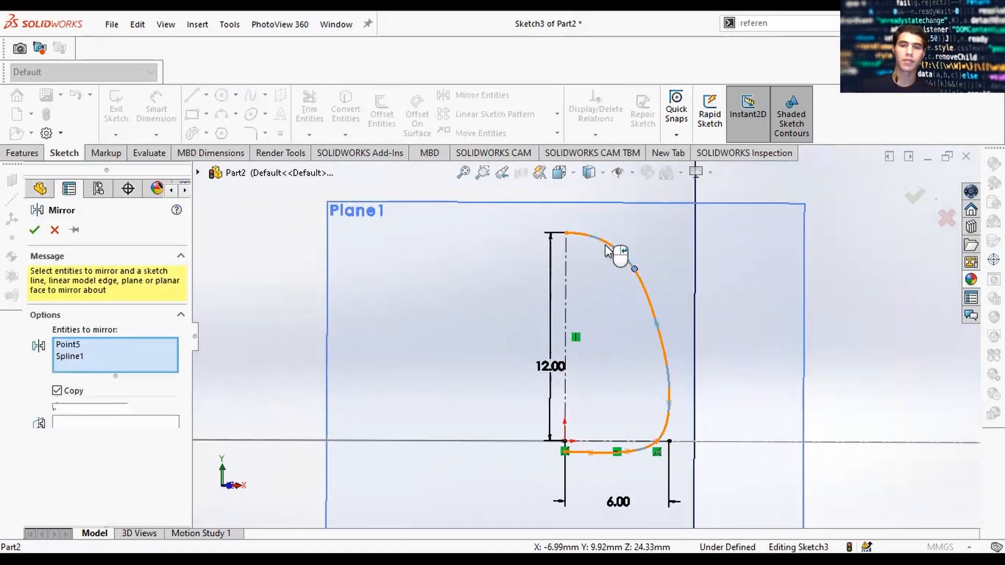
{"action": "left_click", "coordinate": [115, 423]}
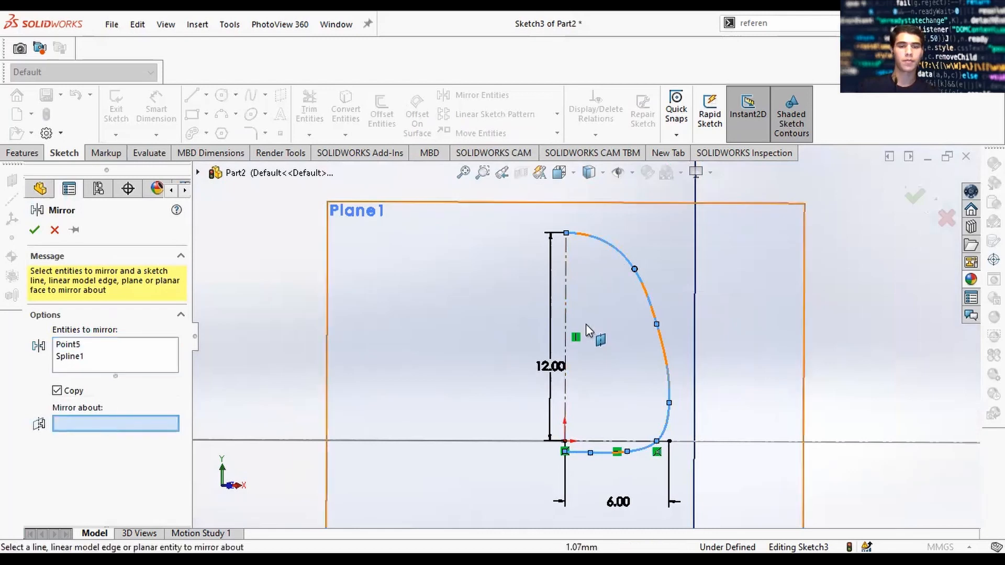
{"action": "left_click", "coordinate": [567, 319]}
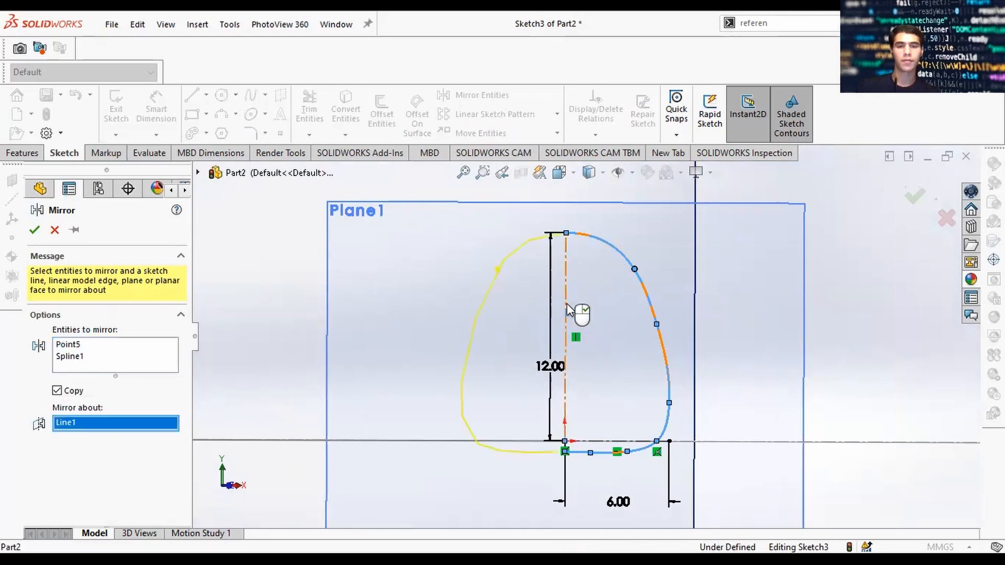
{"action": "left_click", "coordinate": [35, 230]}
Step: Make the original and mirrored splines tangent where they meet at the top of the profile
{"action": "scroll", "coordinate": [576, 238], "scroll_direction": "down", "scroll_amount": 10}
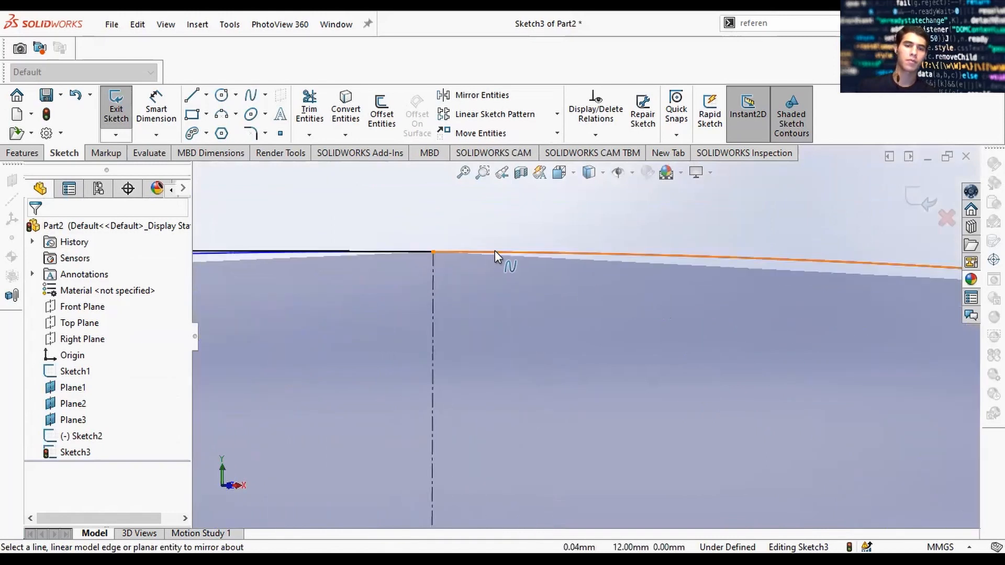
{"action": "left_click", "coordinate": [495, 251]}
{"action": "left_click", "coordinate": [203, 253], "text": "ctrl"}
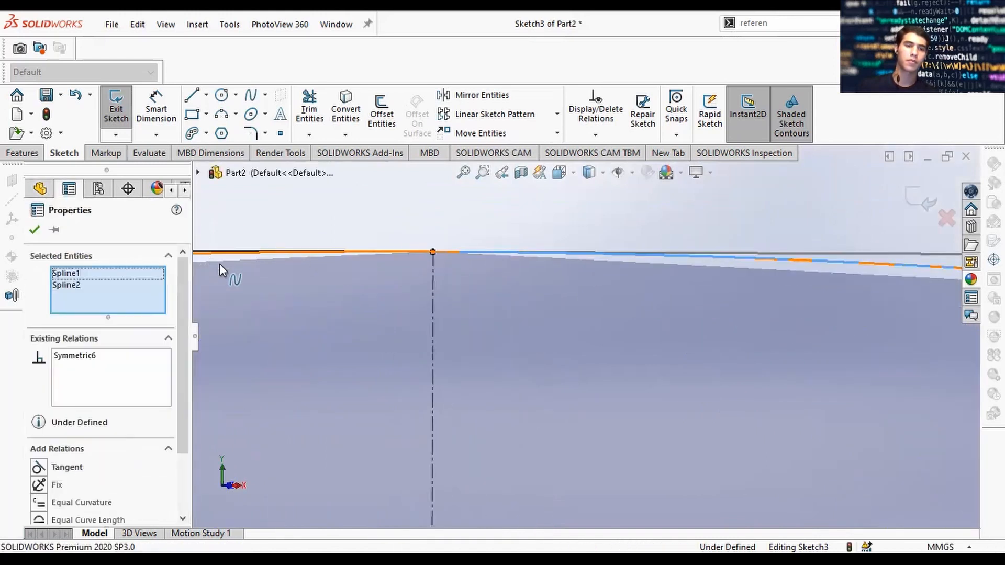
{"action": "left_click", "coordinate": [38, 467]}
Step: Apply a tangent relation between the two splines at their lower junction below the origin
{"action": "scroll", "coordinate": [534, 338], "scroll_direction": "up", "scroll_amount": 3}
{"action": "scroll", "coordinate": [534, 339], "scroll_direction": "up", "scroll_amount": 6}
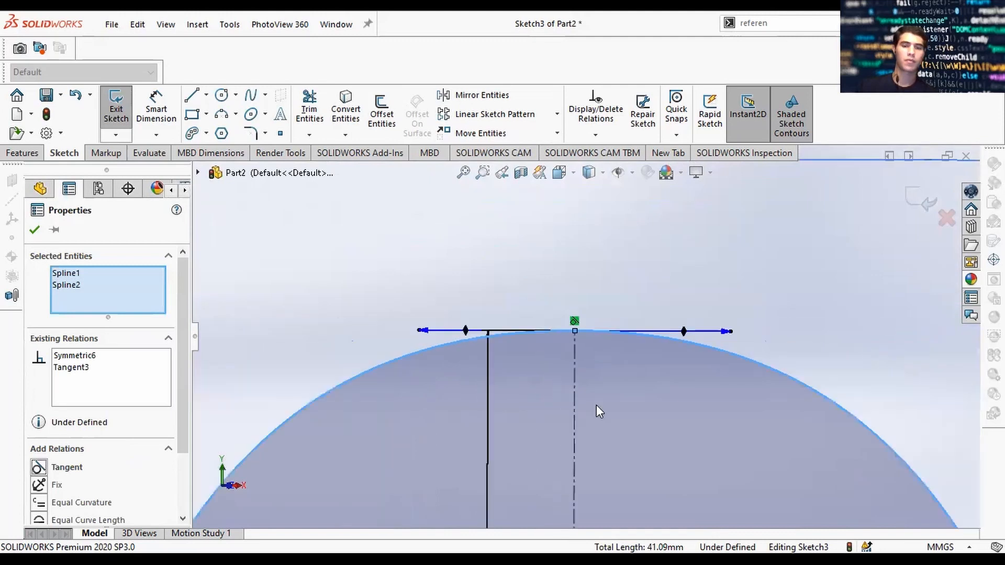
{"action": "scroll", "coordinate": [572, 392], "scroll_direction": "down", "scroll_amount": 6}
{"action": "key", "text": "Escape"}
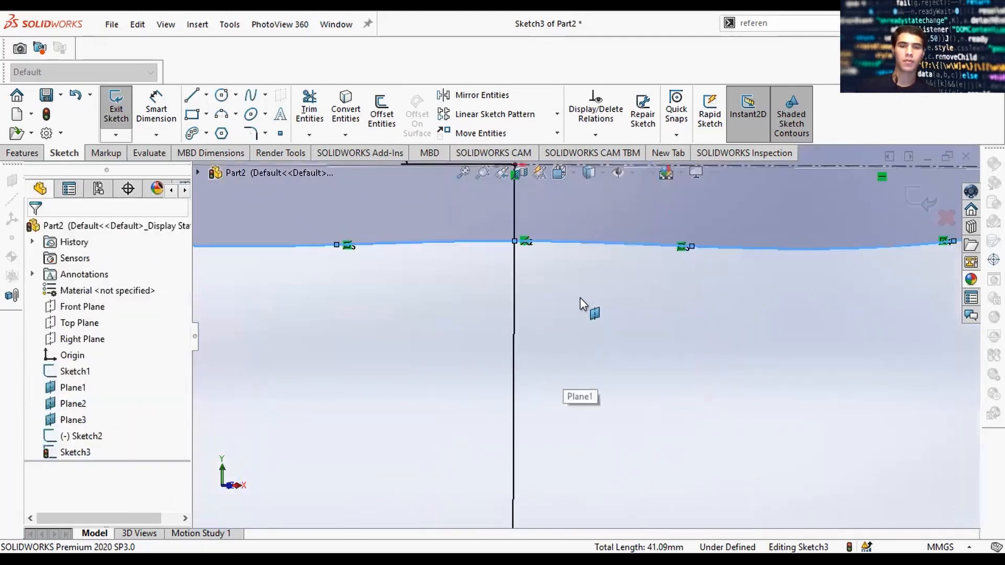
{"action": "left_click", "coordinate": [560, 242]}
{"action": "left_click", "coordinate": [491, 244], "text": "ctrl"}
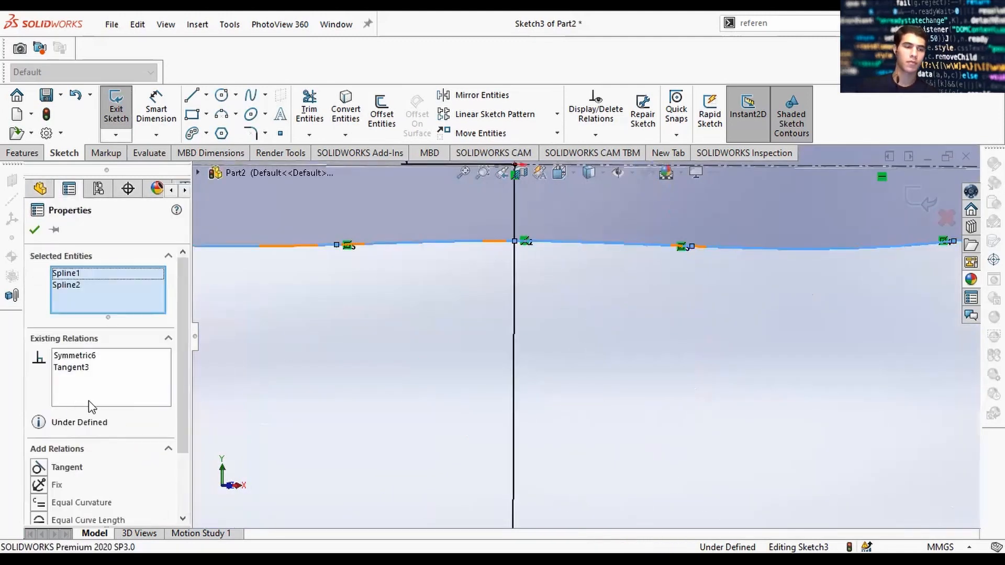
{"action": "left_click", "coordinate": [39, 467]}
{"action": "scroll", "coordinate": [696, 296], "scroll_direction": "up", "scroll_amount": 3}
{"action": "key", "text": "Escape"}
{"action": "scroll", "coordinate": [696, 289], "scroll_direction": "up", "scroll_amount": 5}
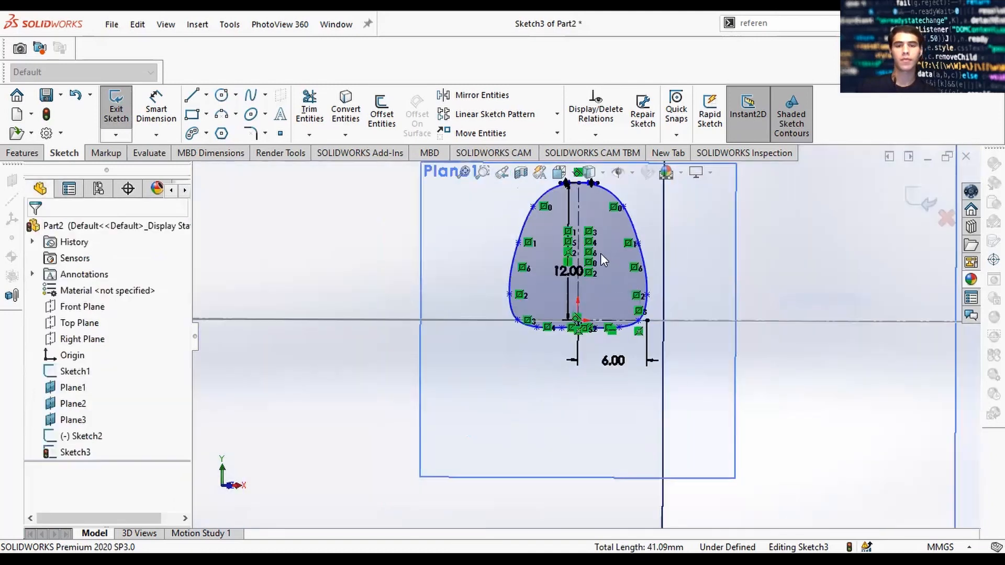
Step: Offset the whole closed spline profile outward by 1 mm with chain selection on
{"action": "left_click", "coordinate": [374, 108]}
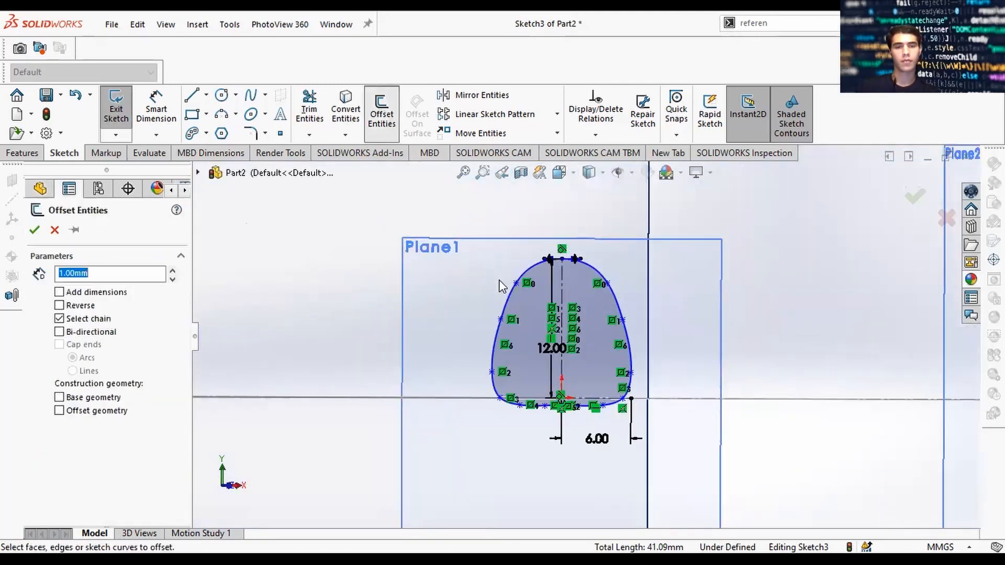
{"action": "left_click", "coordinate": [510, 293]}
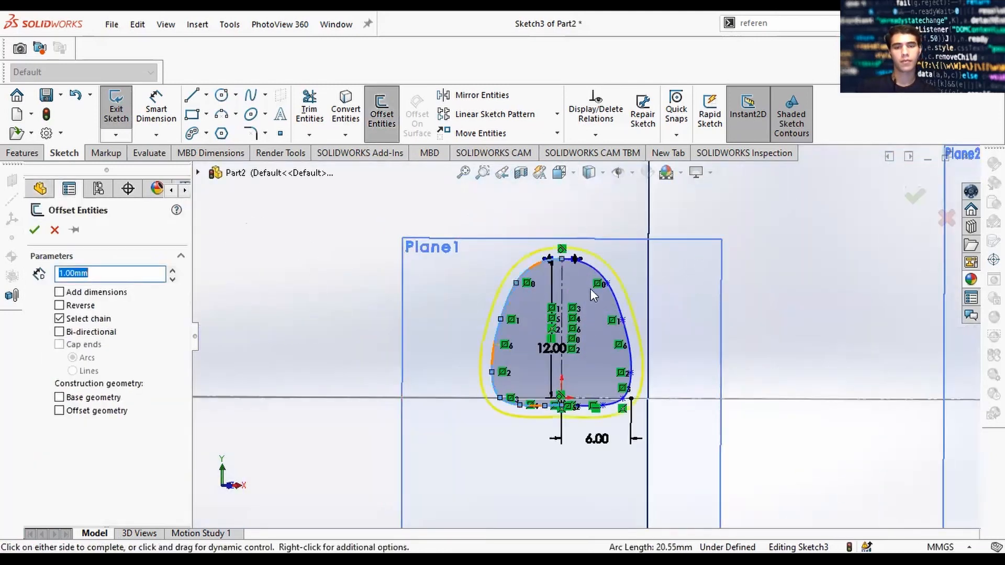
{"action": "left_click", "coordinate": [34, 230]}
Step: Close the Plane1 profile sketch and hide Plane2
{"action": "scroll", "coordinate": [754, 238], "scroll_direction": "up", "scroll_amount": 3}
{"action": "scroll", "coordinate": [753, 232], "scroll_direction": "up", "scroll_amount": 2}
{"action": "middle_click_drag", "start_coordinate": [753, 233], "coordinate": [738, 307]}
{"action": "scroll", "coordinate": [691, 275], "scroll_direction": "up", "scroll_amount": 2}
{"action": "scroll", "coordinate": [678, 285], "scroll_direction": "down", "scroll_amount": 2}
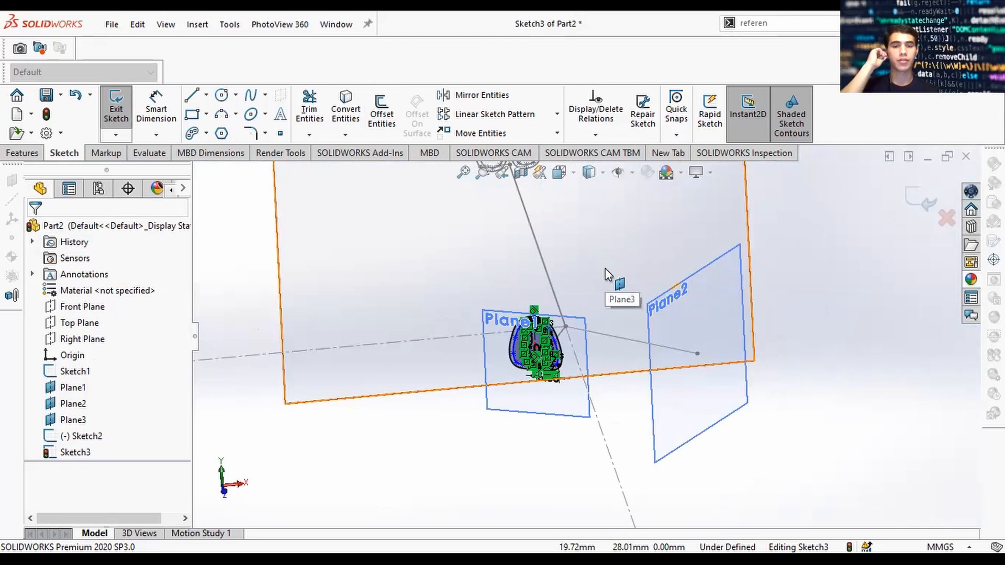
{"action": "scroll", "coordinate": [599, 263], "scroll_direction": "up", "scroll_amount": 3}
{"action": "scroll", "coordinate": [602, 259], "scroll_direction": "down", "scroll_amount": 2}
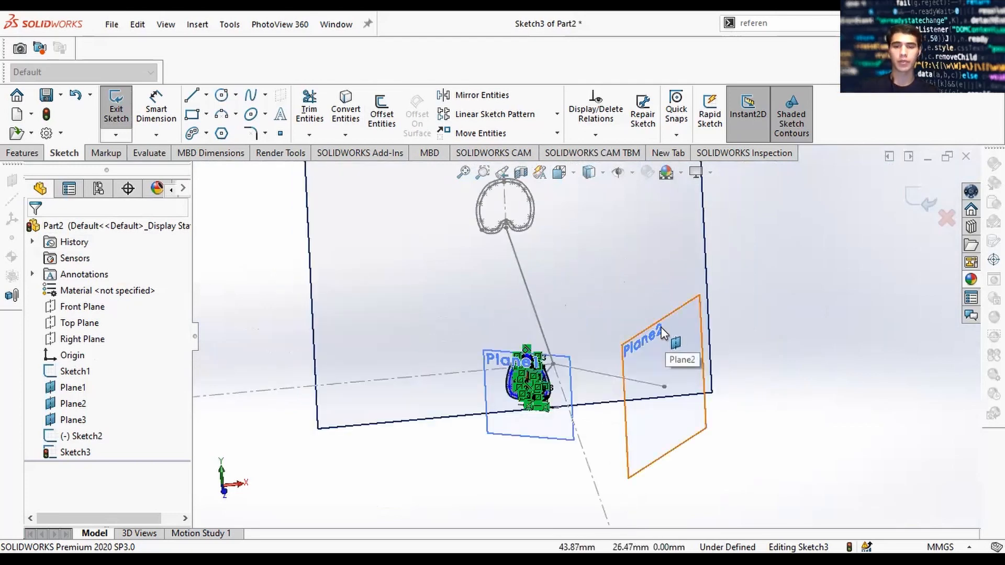
{"action": "right_click", "coordinate": [660, 325]}
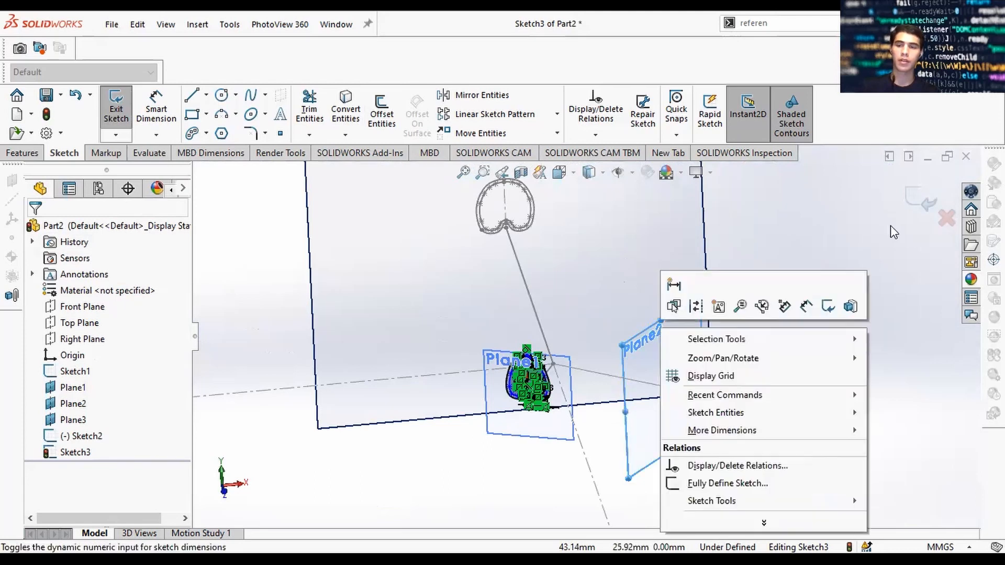
{"action": "left_click", "coordinate": [918, 202]}
{"action": "right_click", "coordinate": [654, 331]}
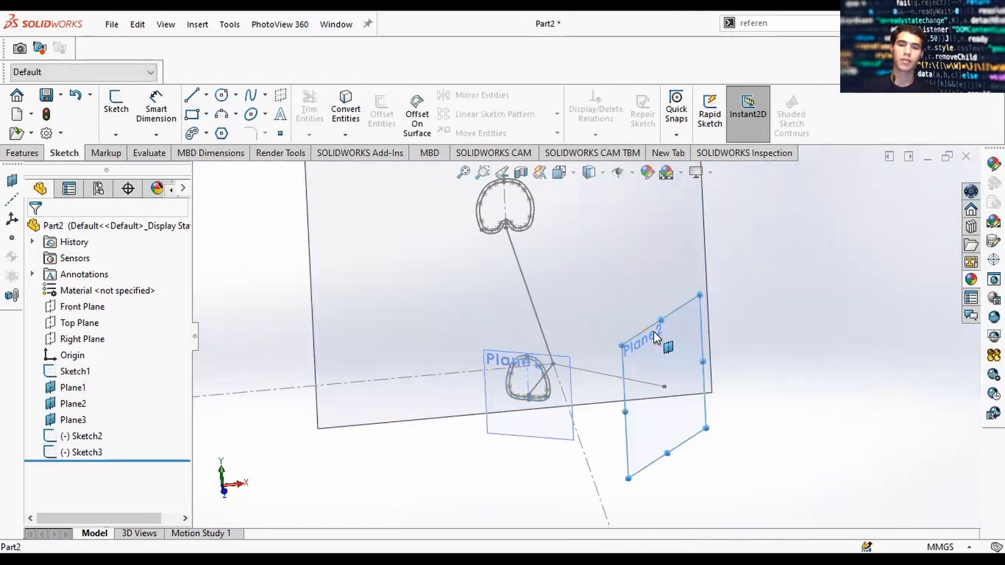
{"action": "left_click", "coordinate": [712, 311]}
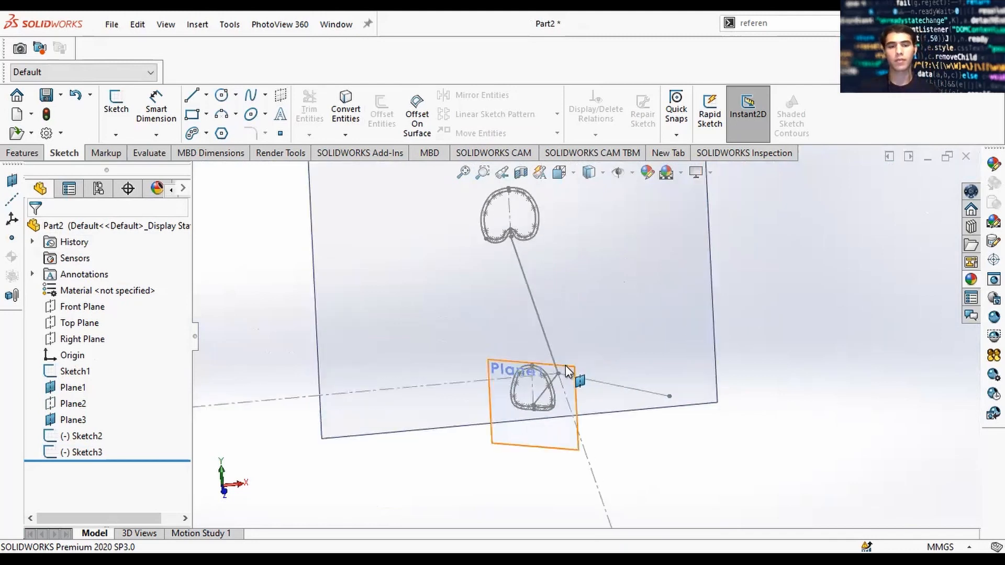
Step: Hide Plane1 and Plane3
{"action": "left_click", "coordinate": [570, 382]}
{"action": "right_click", "coordinate": [601, 336]}
{"action": "left_click", "coordinate": [590, 300]}
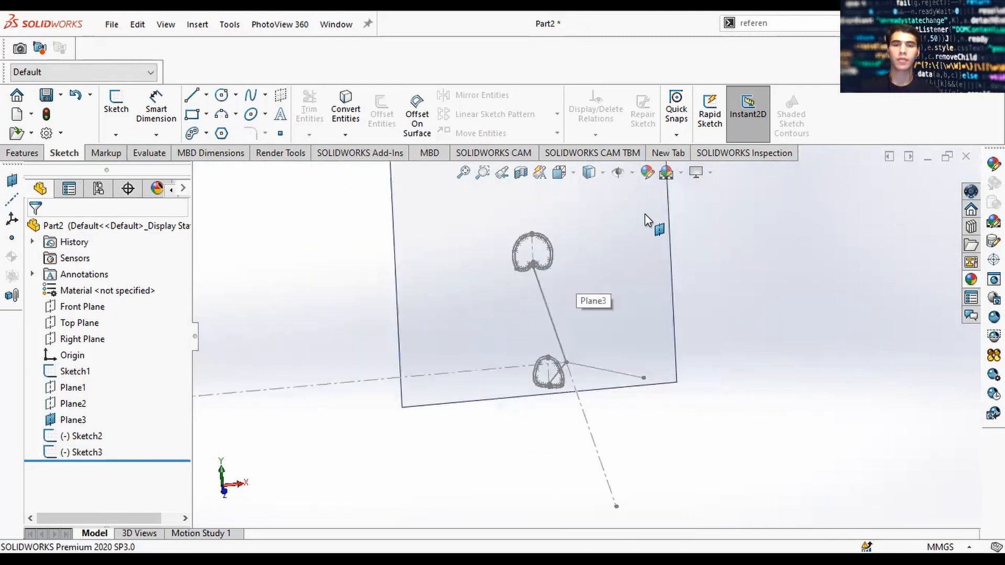
{"action": "left_click", "coordinate": [665, 218]}
{"action": "right_click", "coordinate": [669, 220]}
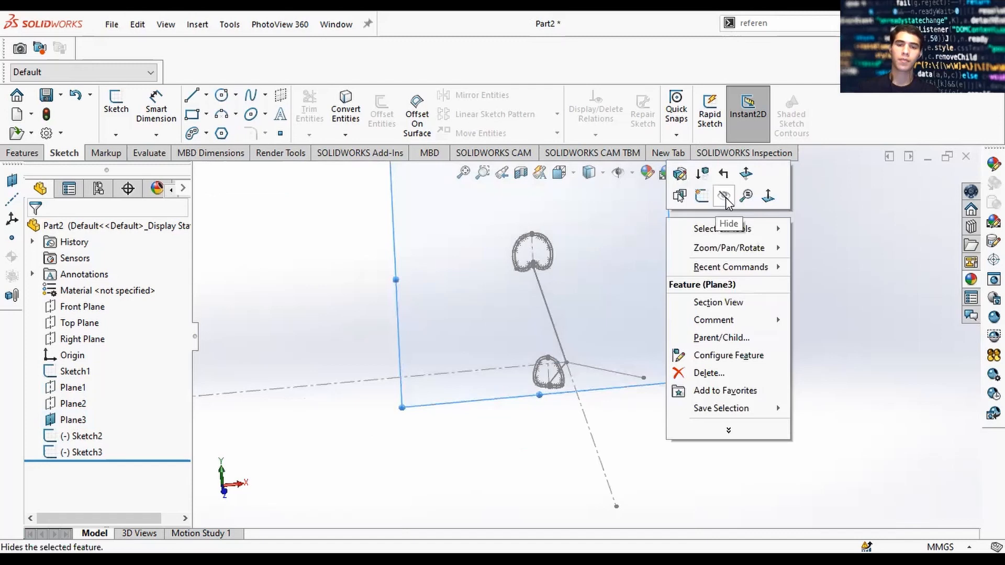
{"action": "left_click", "coordinate": [721, 180]}
Step: Start a Boss-Extrude from the upper heart-like spline profile, replacing the automatic contour with the thin region between its two outlines
{"action": "left_click", "coordinate": [22, 153]}
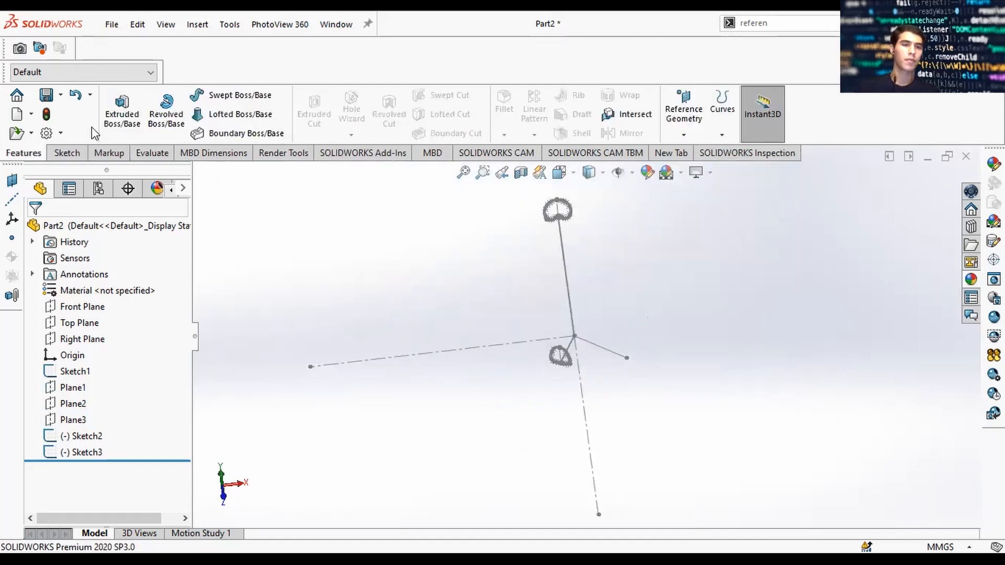
{"action": "left_click", "coordinate": [122, 110]}
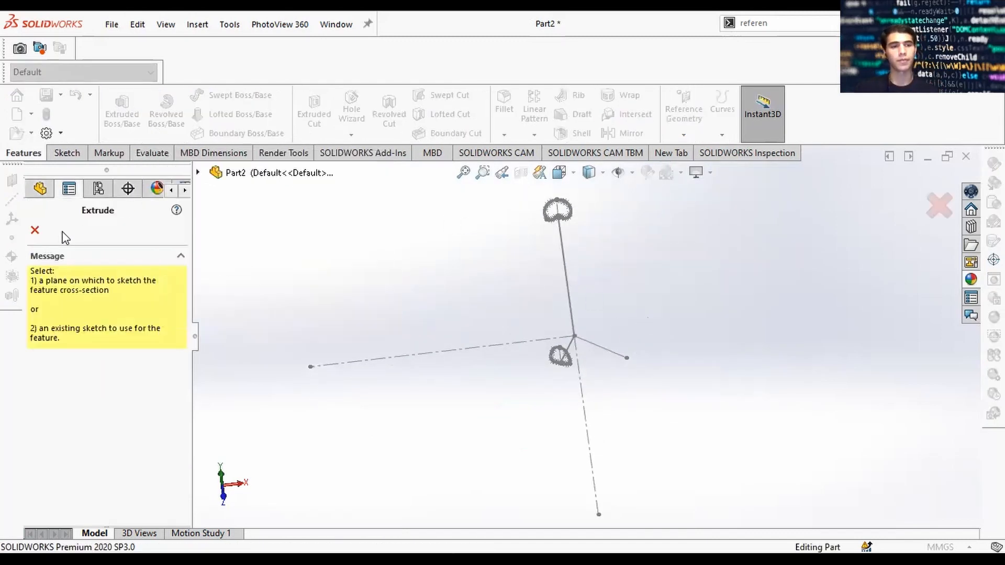
{"action": "scroll", "coordinate": [562, 205], "scroll_direction": "down", "scroll_amount": 8}
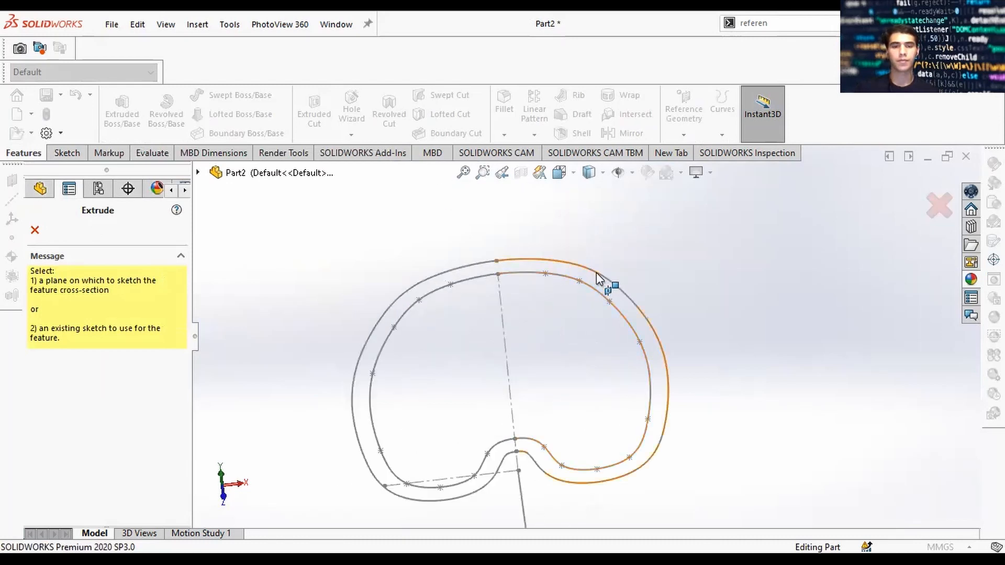
{"action": "left_click", "coordinate": [587, 278]}
{"action": "scroll", "coordinate": [587, 279], "scroll_direction": "up", "scroll_amount": 2}
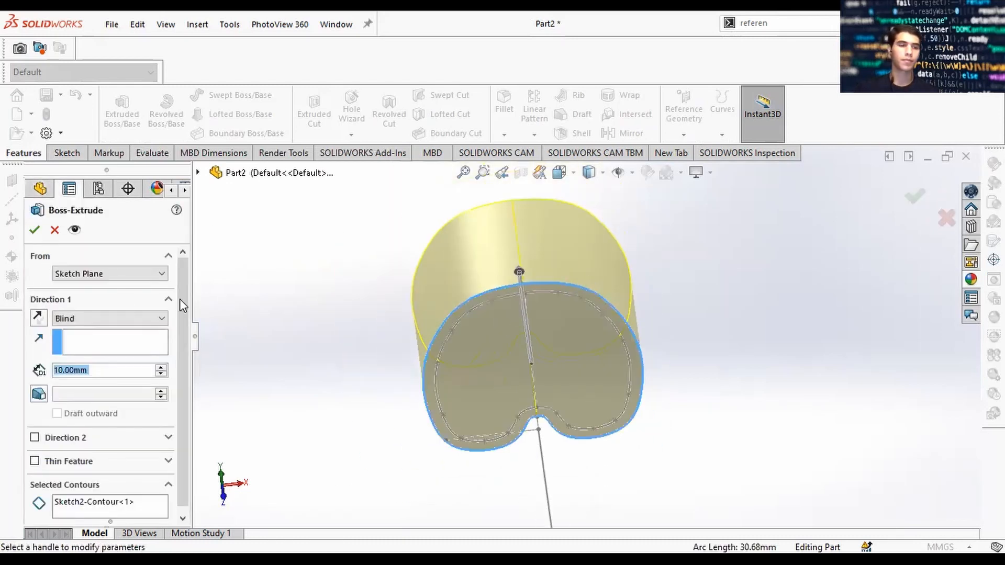
{"action": "scroll", "coordinate": [180, 413], "scroll_direction": "down", "scroll_amount": 1}
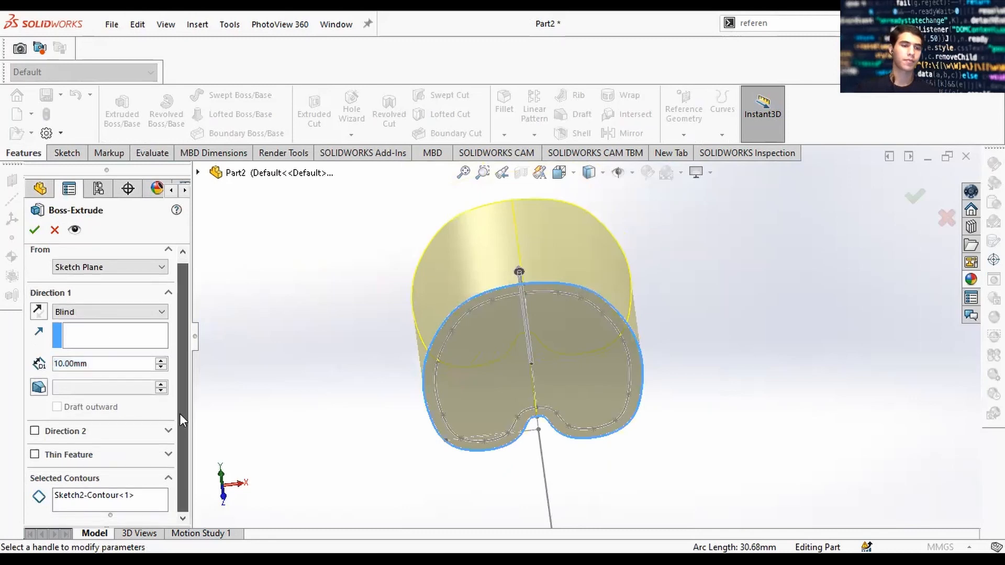
{"action": "left_click", "coordinate": [128, 492]}
{"action": "key", "text": "Delete"}
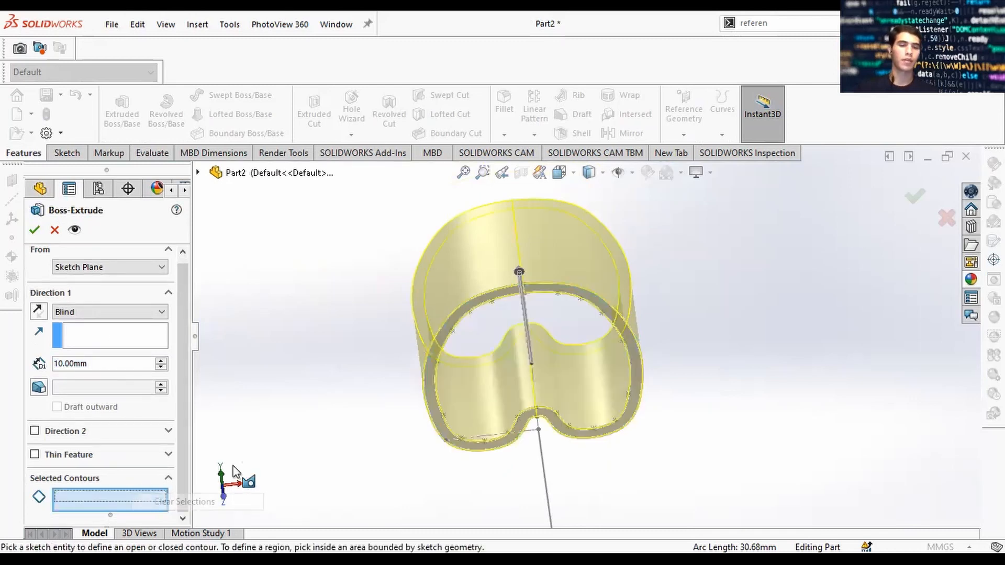
{"action": "left_click", "coordinate": [618, 321]}
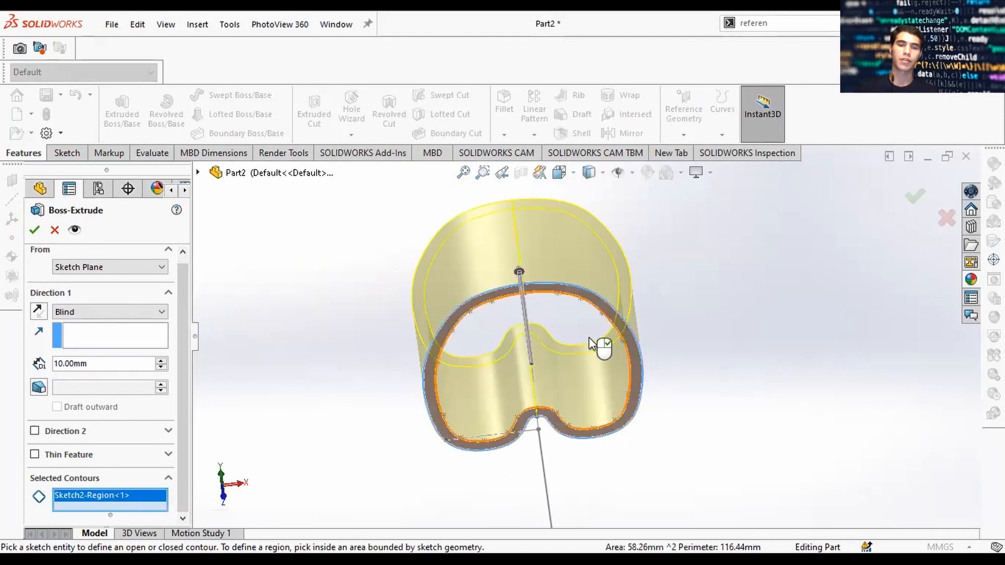
Step: Try to end the extrusion Up To Vertex at the centre junction of the Y sketch
{"action": "scroll", "coordinate": [626, 350], "scroll_direction": "up", "scroll_amount": 5}
{"action": "mouse_move", "coordinate": [629, 408]}
{"action": "middle_mouse_down"}
{"action": "mouse_move", "coordinate": [606, 265]}
{"action": "mouse_move", "coordinate": [690, 278]}
{"action": "mouse_move", "coordinate": [309, 278]}
{"action": "middle_mouse_up"}
{"action": "left_click", "coordinate": [145, 313]}
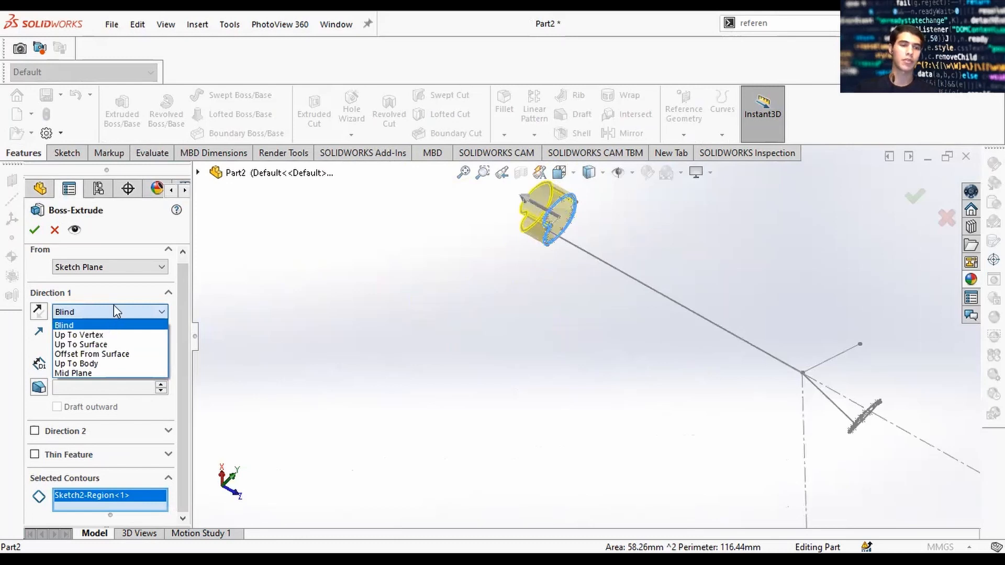
{"action": "left_click", "coordinate": [94, 335]}
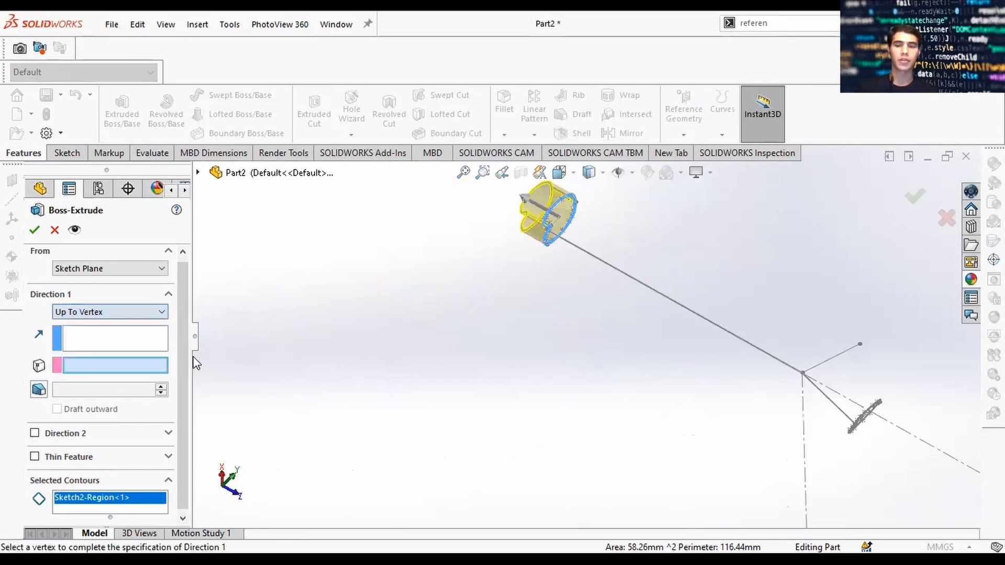
{"action": "left_click", "coordinate": [811, 380]}
{"action": "middle_click_drag", "start_coordinate": [863, 370], "coordinate": [825, 347]}
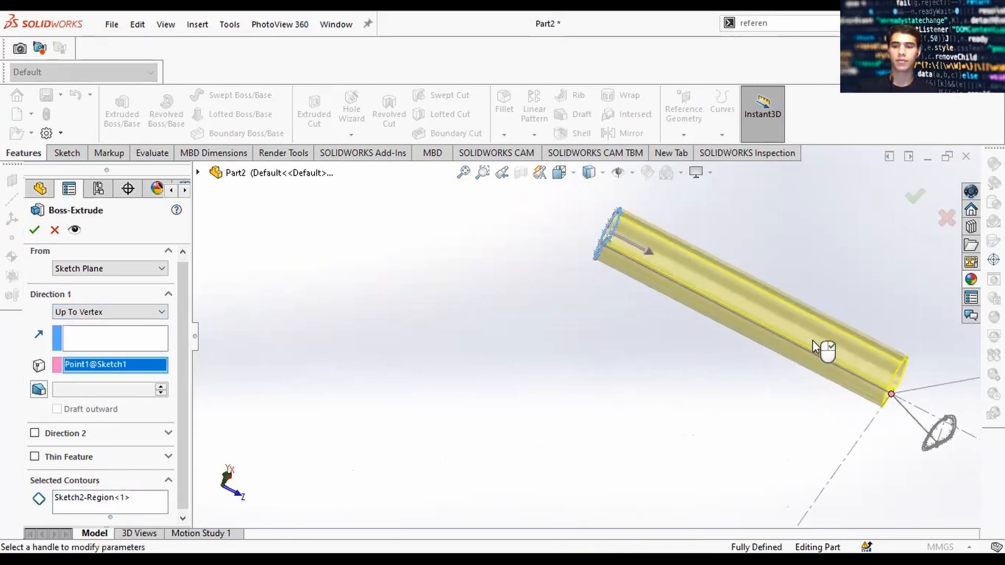
Step: Extrude the thin profile with a Blind depth of 105 mm toward the Y junction and finish the feature
{"action": "left_click", "coordinate": [133, 313]}
{"action": "left_click", "coordinate": [105, 322]}
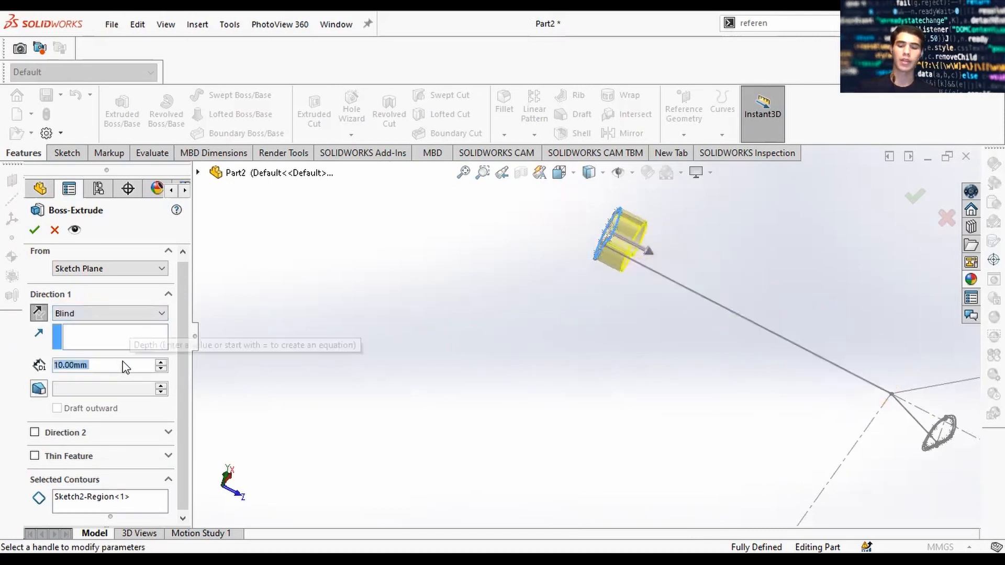
{"action": "type", "text": "105"}
{"action": "key", "text": "Return"}
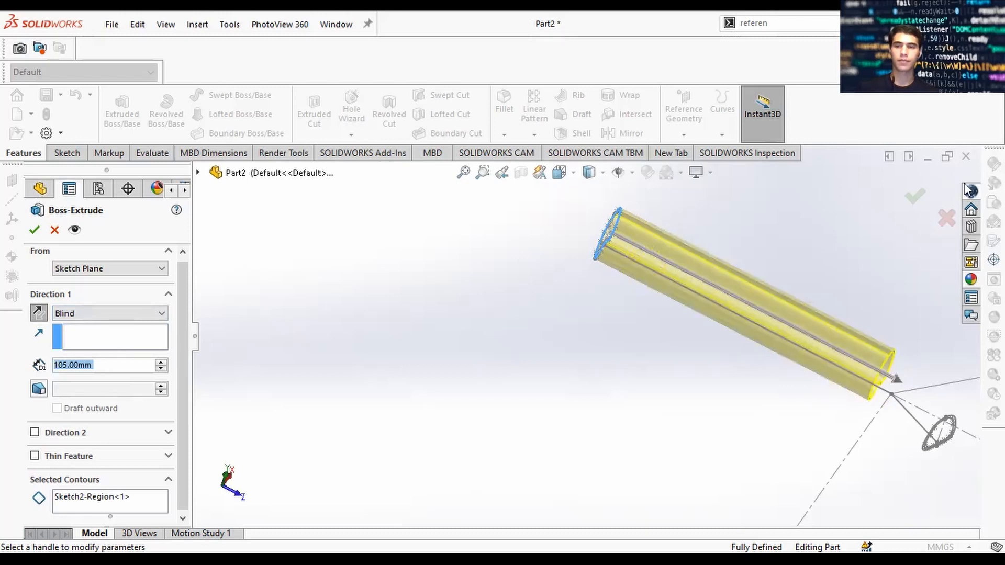
{"action": "left_click", "coordinate": [923, 197]}
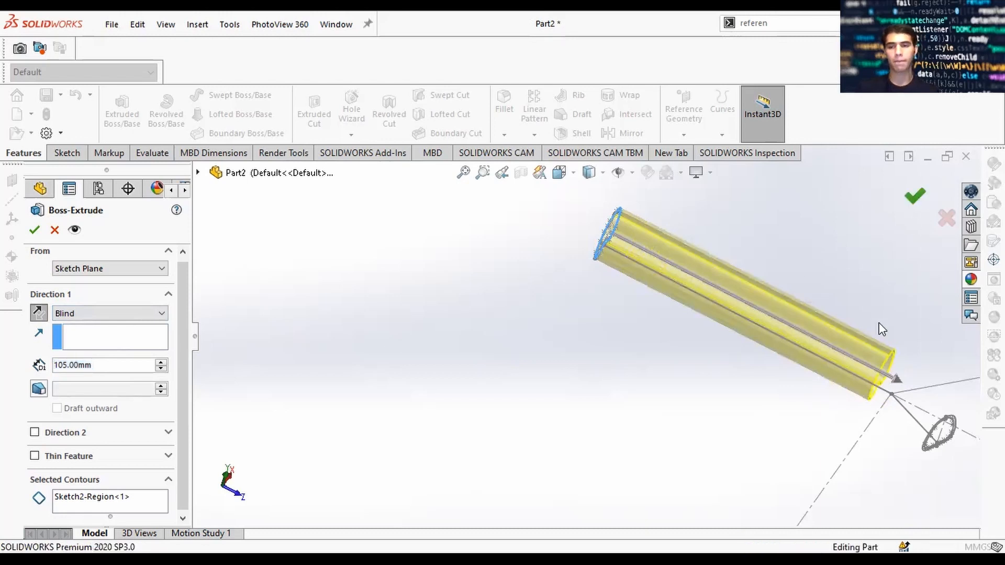
{"action": "middle_click_drag", "start_coordinate": [918, 371], "coordinate": [745, 328], "text": "ctrl"}
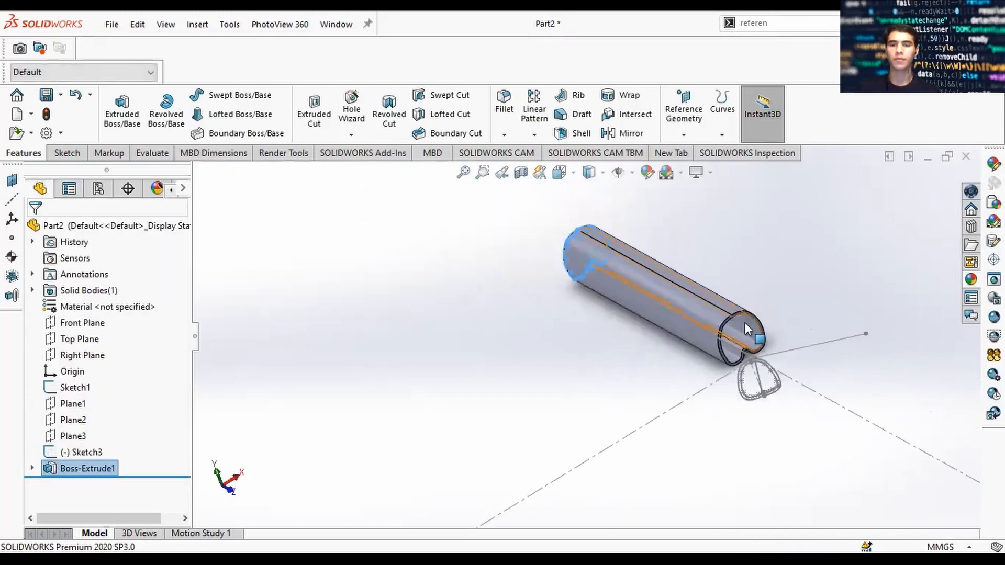
{"action": "scroll", "coordinate": [745, 328], "scroll_direction": "down", "scroll_amount": 3}
{"action": "left_click", "coordinate": [32, 467]}
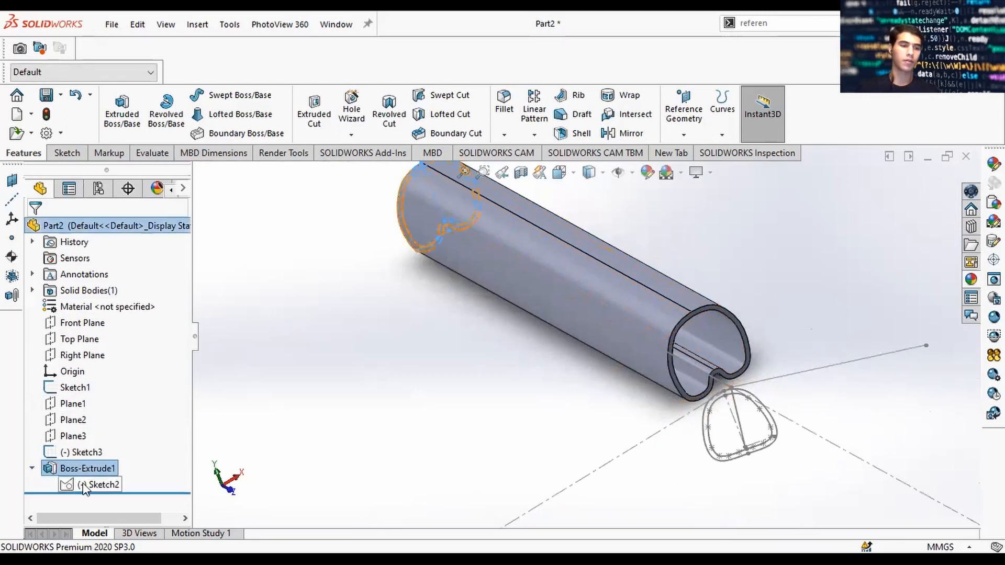
{"action": "left_click", "coordinate": [84, 484]}
{"action": "left_click", "coordinate": [325, 396]}
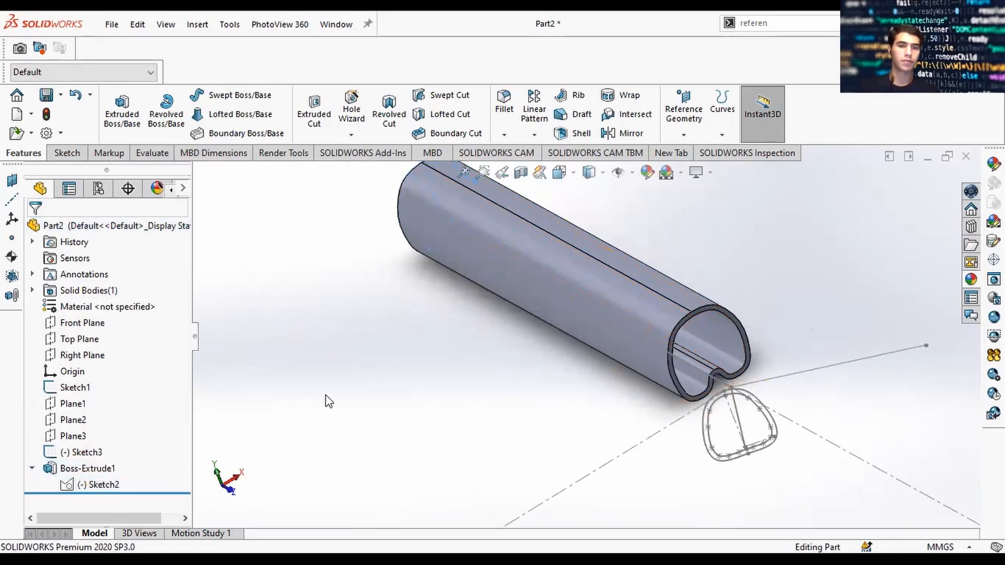
Step: Start a Boss-Extrude from the lower spline profile, replacing the automatic contour with the thin region between its two outlines
{"action": "left_click", "coordinate": [122, 110]}
{"action": "scroll", "coordinate": [752, 405], "scroll_direction": "down", "scroll_amount": 3}
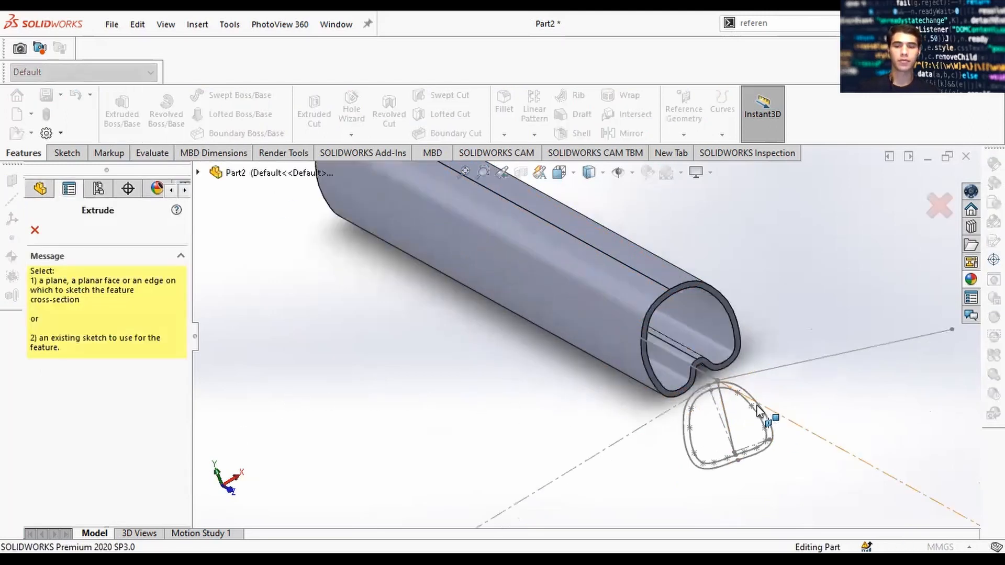
{"action": "left_click", "coordinate": [694, 369]}
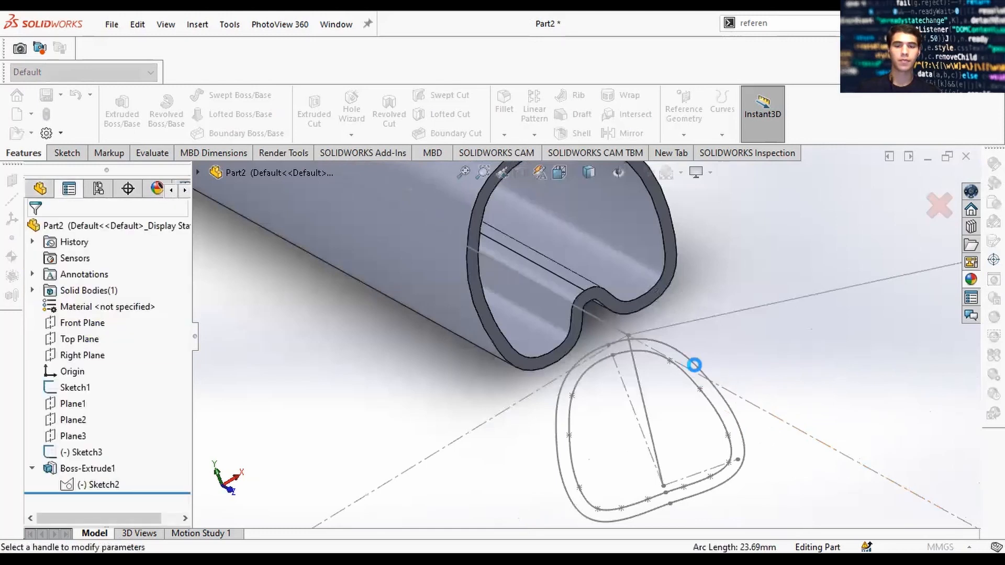
{"action": "scroll", "coordinate": [188, 335], "scroll_direction": "down", "scroll_amount": 1}
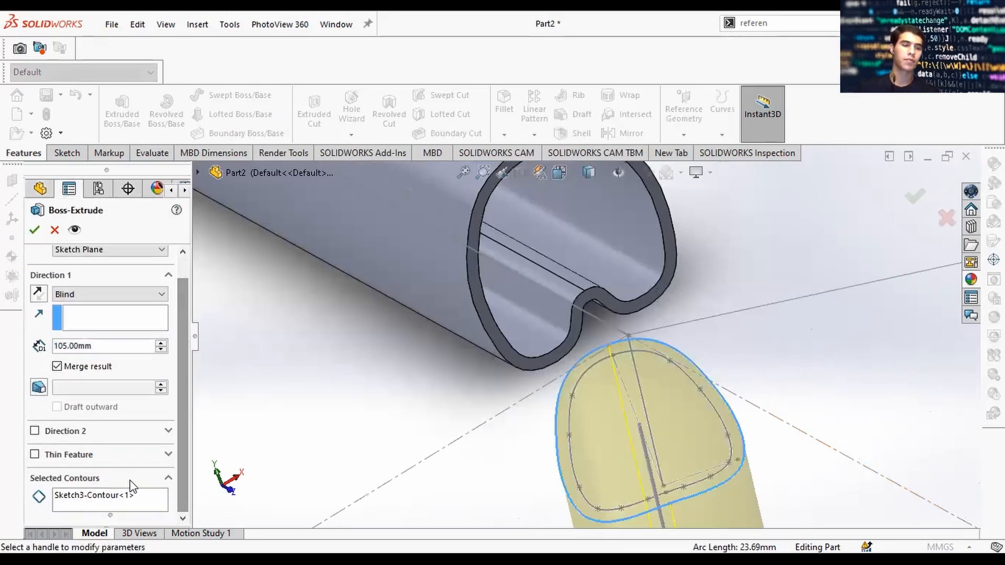
{"action": "left_click", "coordinate": [132, 495]}
{"action": "right_click", "coordinate": [140, 495]}
{"action": "left_click", "coordinate": [178, 465]}
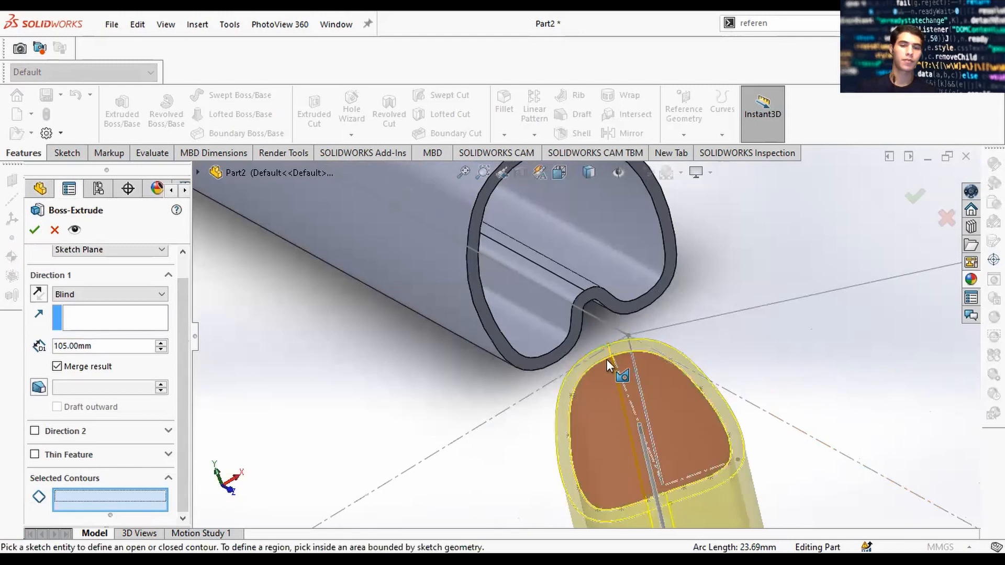
{"action": "left_click", "coordinate": [589, 359]}
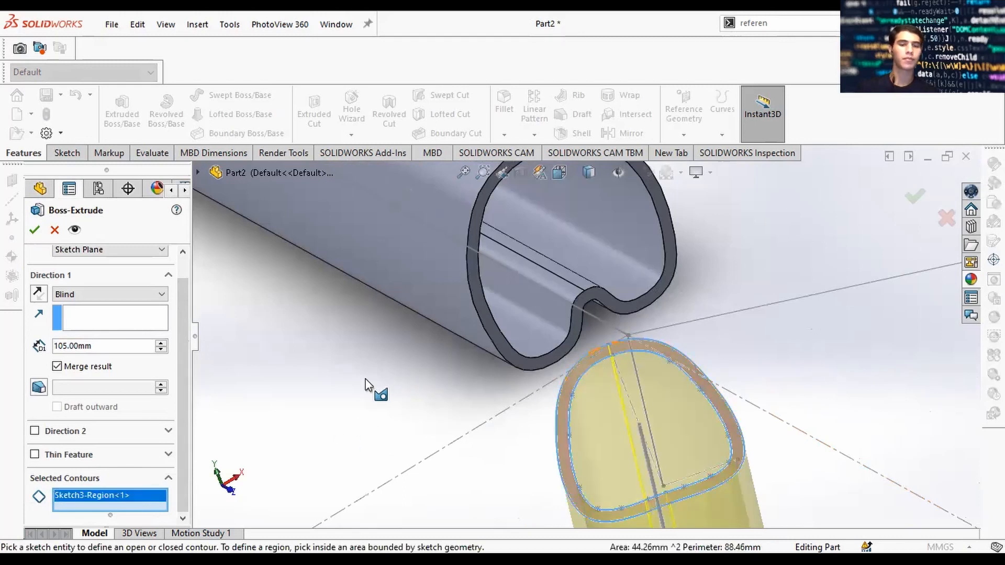
Step: Extrude the lower profile Up To Vertex at the centre junction of the Y sketch and finish the feature
{"action": "left_click", "coordinate": [114, 294]}
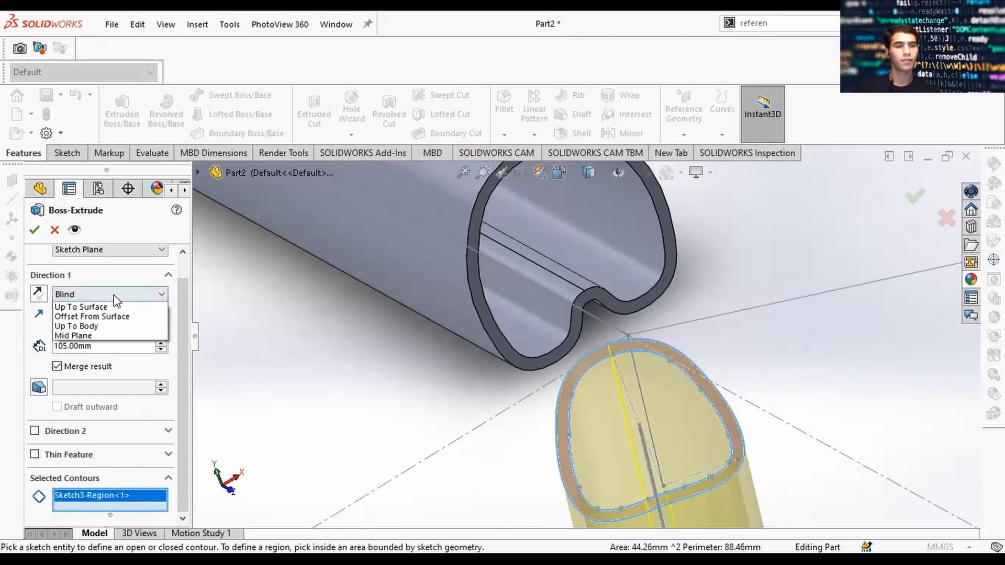
{"action": "left_click", "coordinate": [79, 327]}
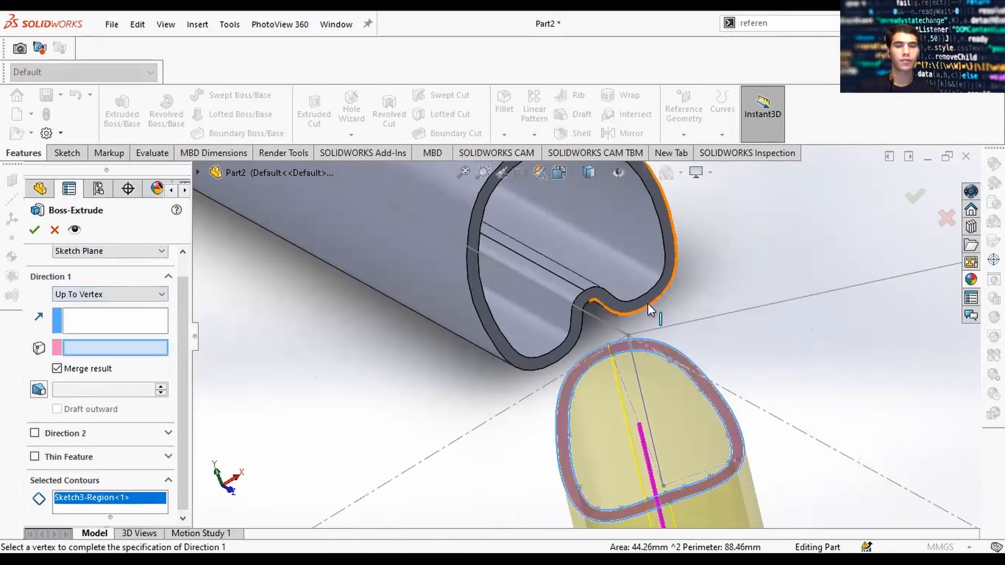
{"action": "left_click", "coordinate": [628, 335]}
{"action": "scroll", "coordinate": [652, 334], "scroll_direction": "up", "scroll_amount": 5}
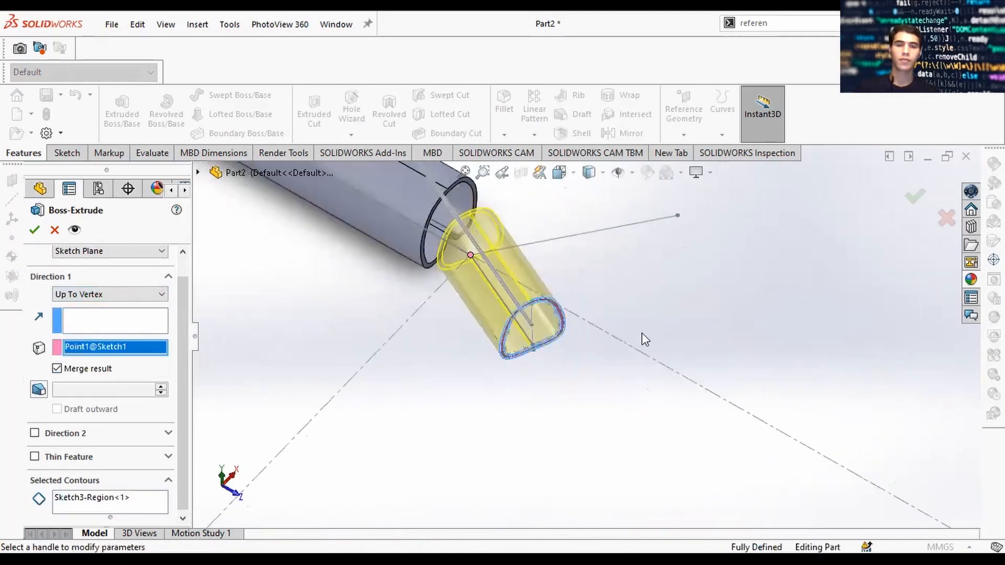
{"action": "left_click", "coordinate": [35, 230]}
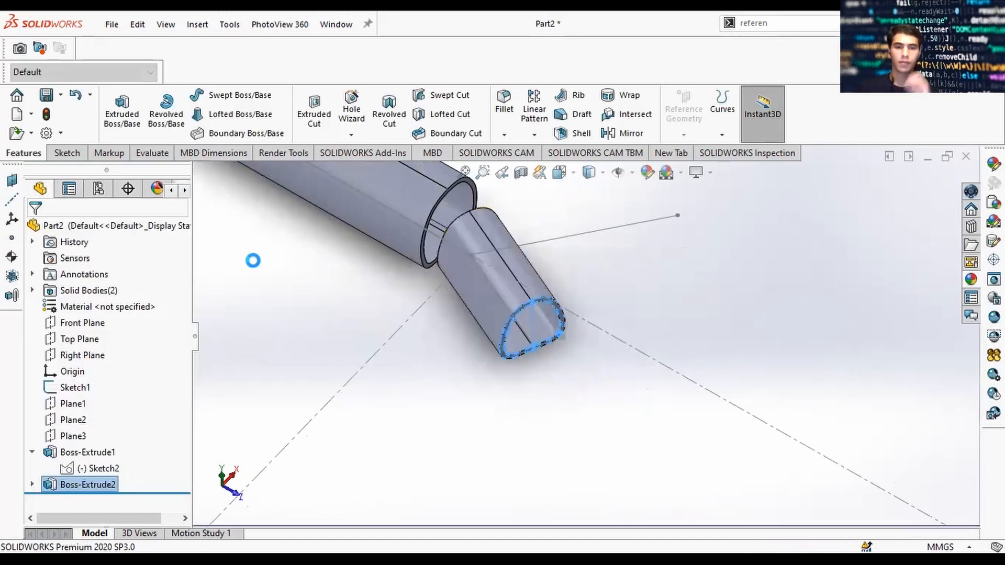
{"action": "left_click", "coordinate": [101, 453]}
{"action": "left_click", "coordinate": [116, 409]}
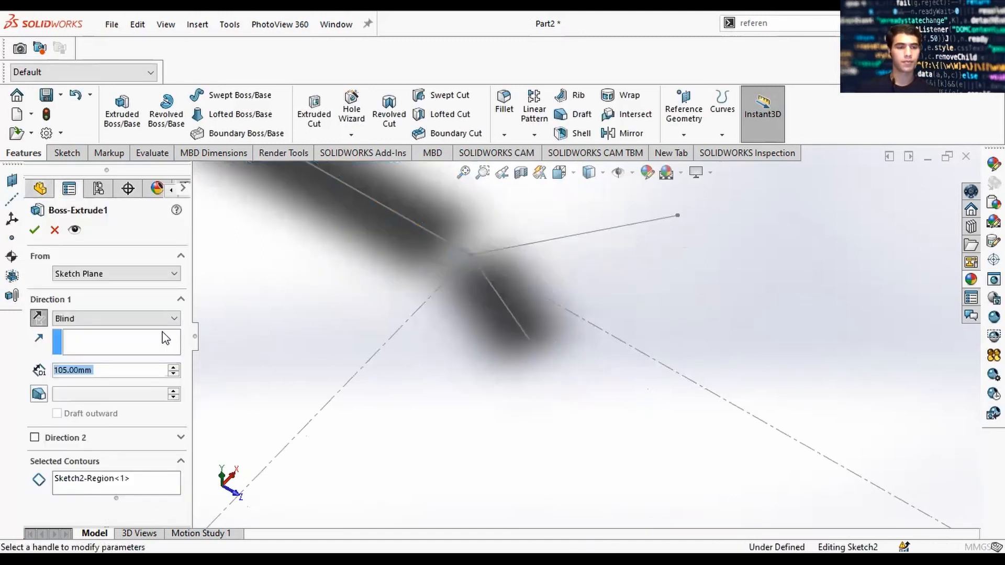
{"action": "key", "text": "Down"}
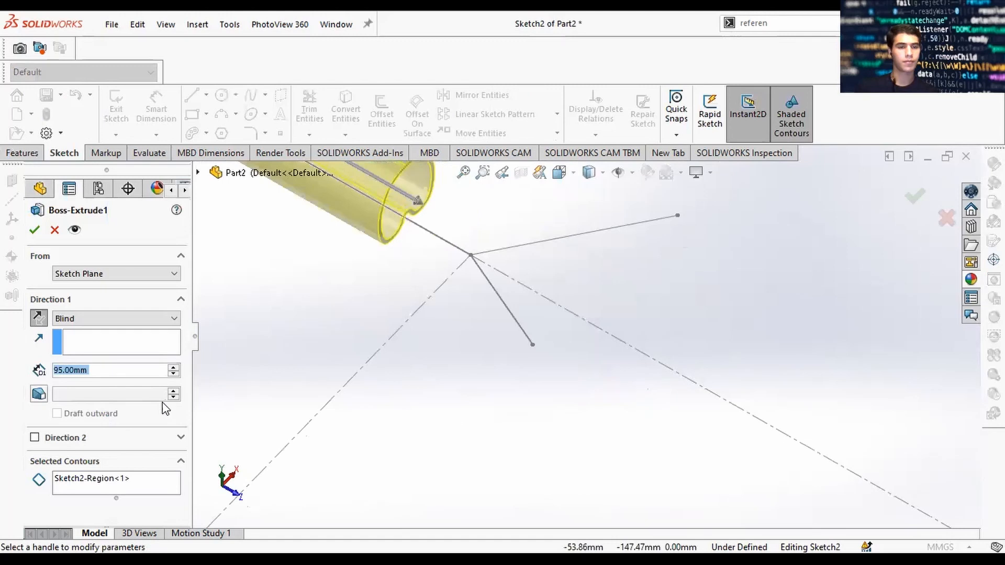
{"action": "left_click", "coordinate": [56, 230]}
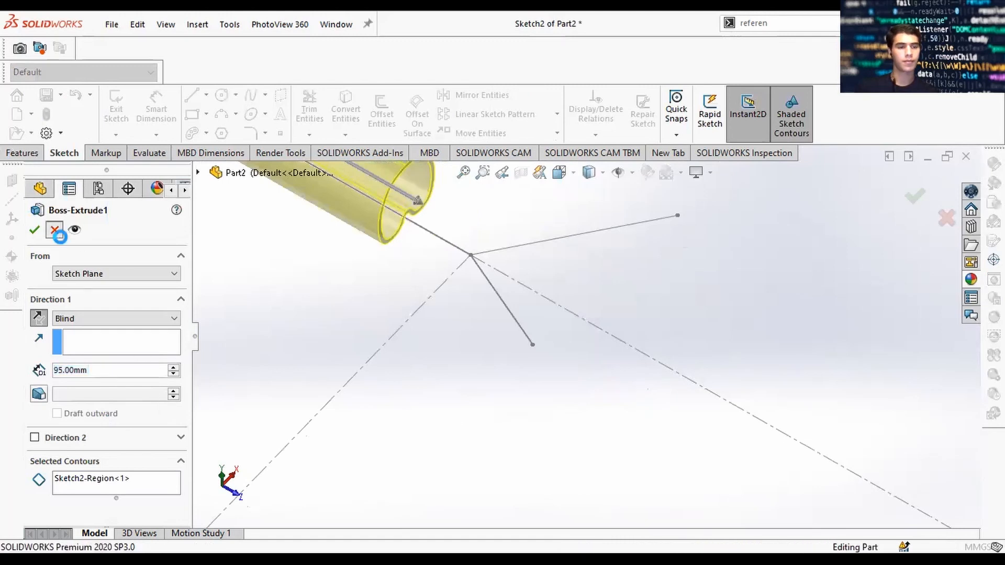
Step: Hide the Boss-Extrude1 solid body so that only the shorter tube is shown
{"action": "mouse_move", "coordinate": [587, 279]}
{"action": "middle_mouse_down"}
{"action": "mouse_move", "coordinate": [576, 293]}
{"action": "mouse_move", "coordinate": [574, 359]}
{"action": "mouse_move", "coordinate": [567, 249]}
{"action": "mouse_move", "coordinate": [571, 266]}
{"action": "middle_mouse_up"}
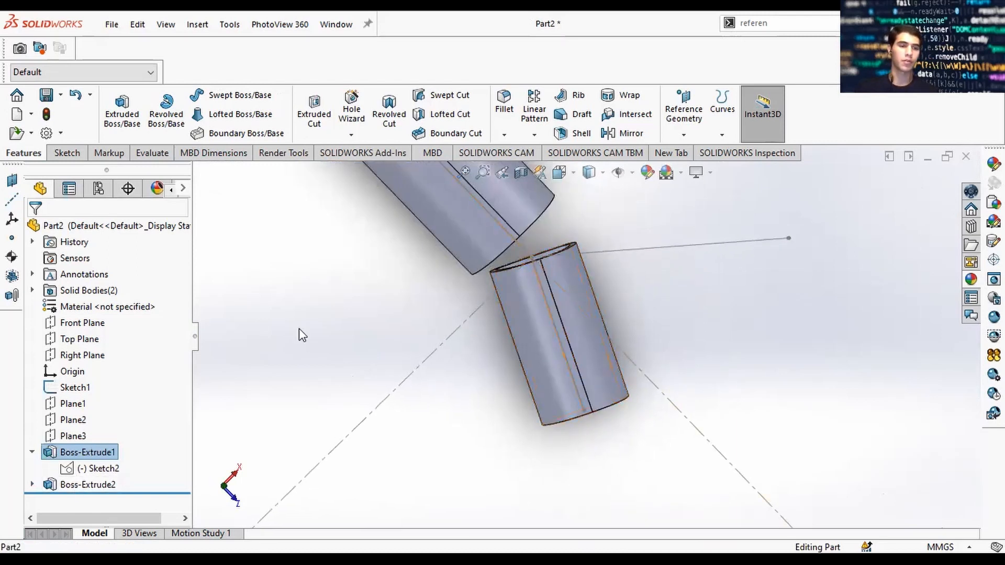
{"action": "left_click", "coordinate": [81, 290]}
{"action": "left_click", "coordinate": [32, 290]}
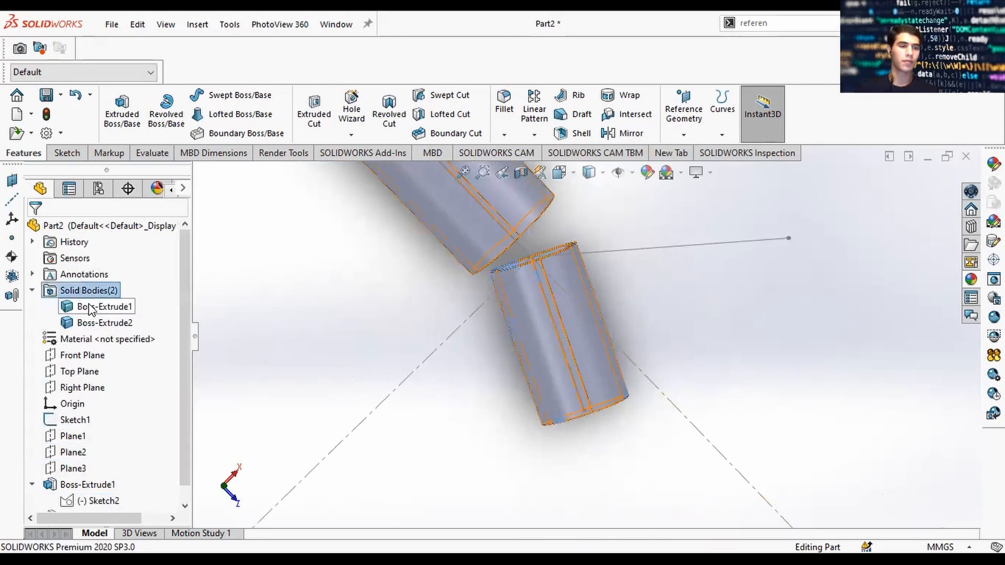
{"action": "left_click", "coordinate": [89, 308]}
{"action": "right_click", "coordinate": [89, 306]}
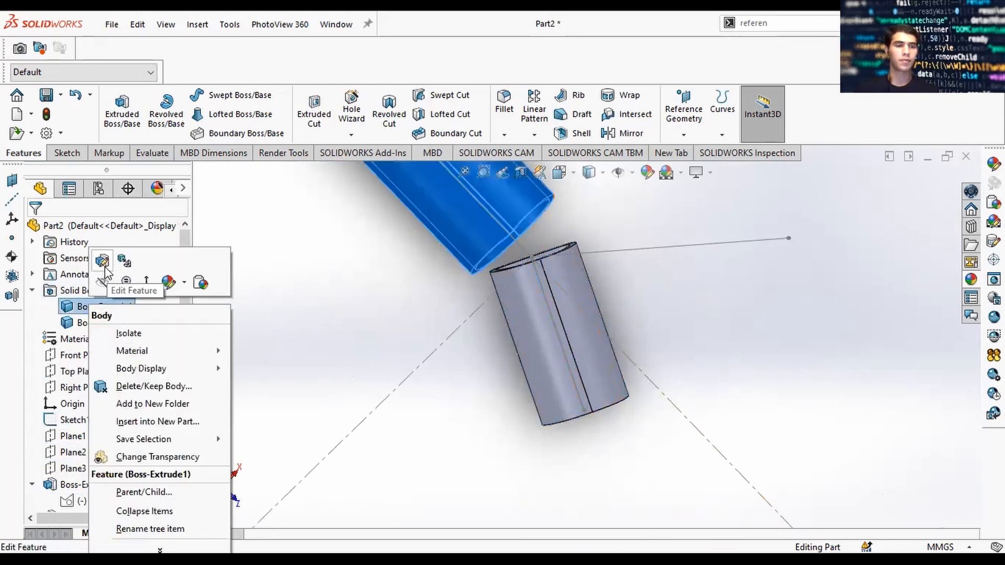
{"action": "left_click", "coordinate": [106, 283]}
{"action": "left_click", "coordinate": [697, 285]}
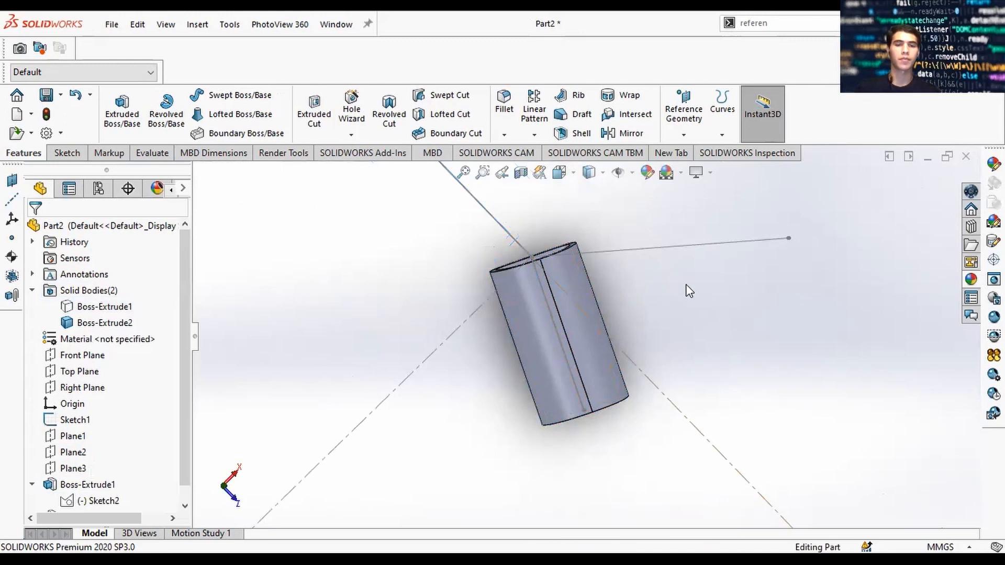
Step: Change the end condition of Boss-Extrude2 to Through All and finish the feature
{"action": "left_click_drag", "start_coordinate": [186, 465], "coordinate": [187, 480]}
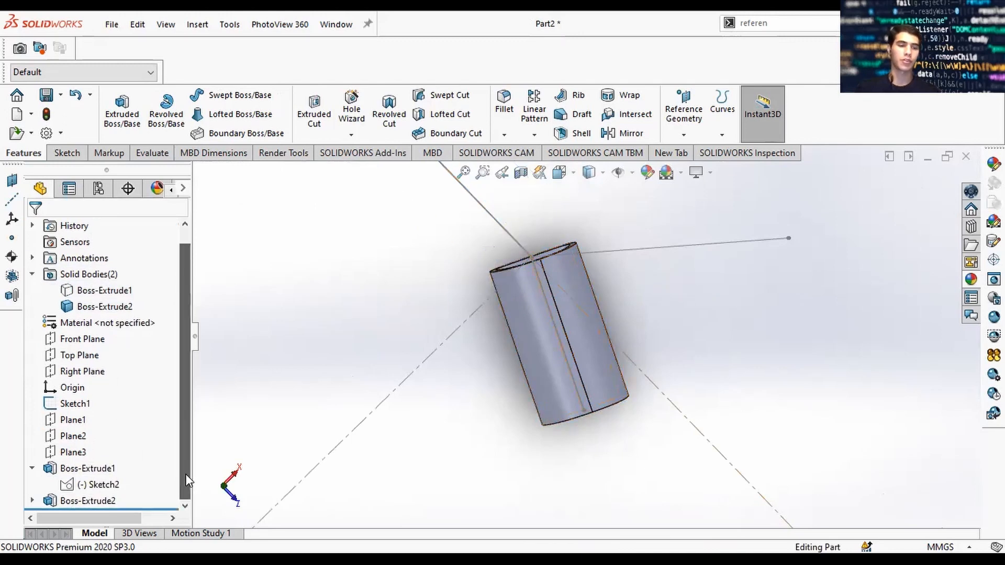
{"action": "left_click", "coordinate": [111, 497]}
{"action": "left_click", "coordinate": [146, 452]}
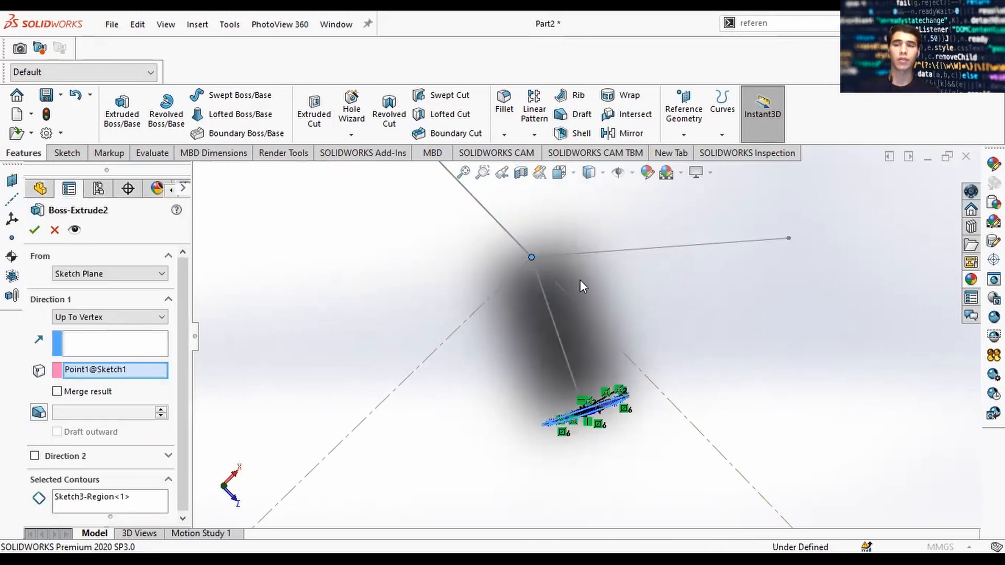
{"action": "left_click", "coordinate": [157, 317]}
{"action": "left_click", "coordinate": [128, 339]}
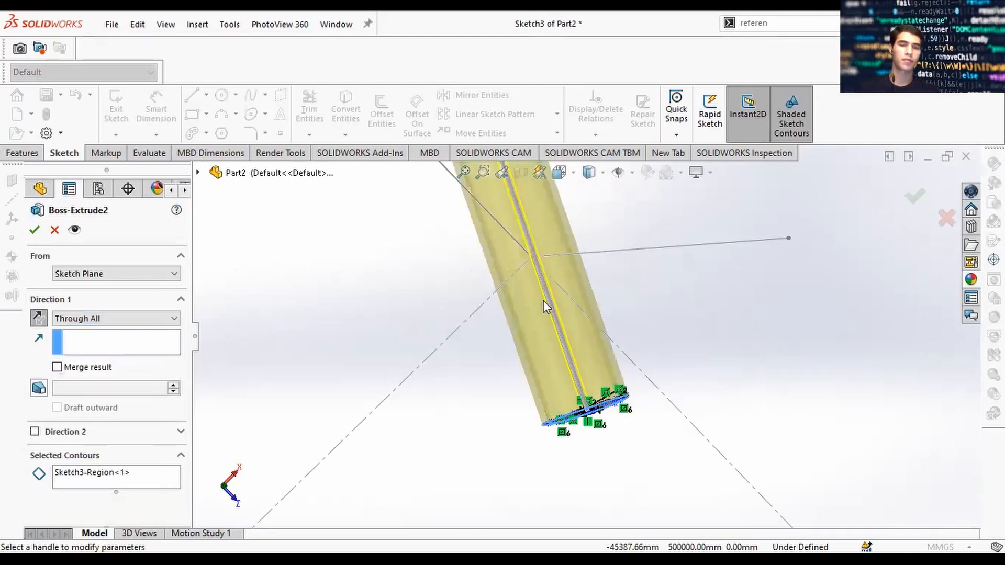
{"action": "left_click", "coordinate": [909, 194]}
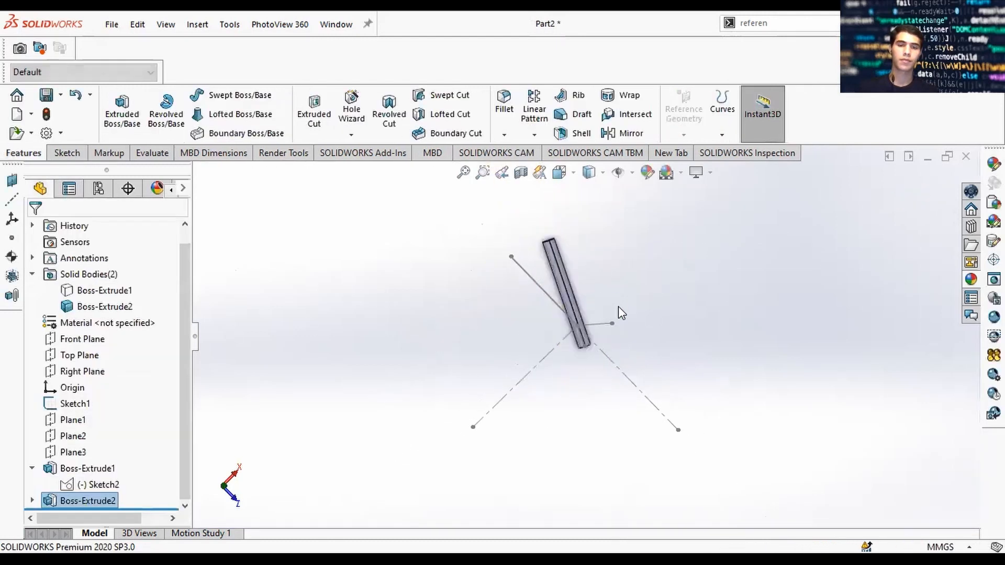
{"action": "scroll", "coordinate": [618, 306], "scroll_direction": "down", "scroll_amount": 2}
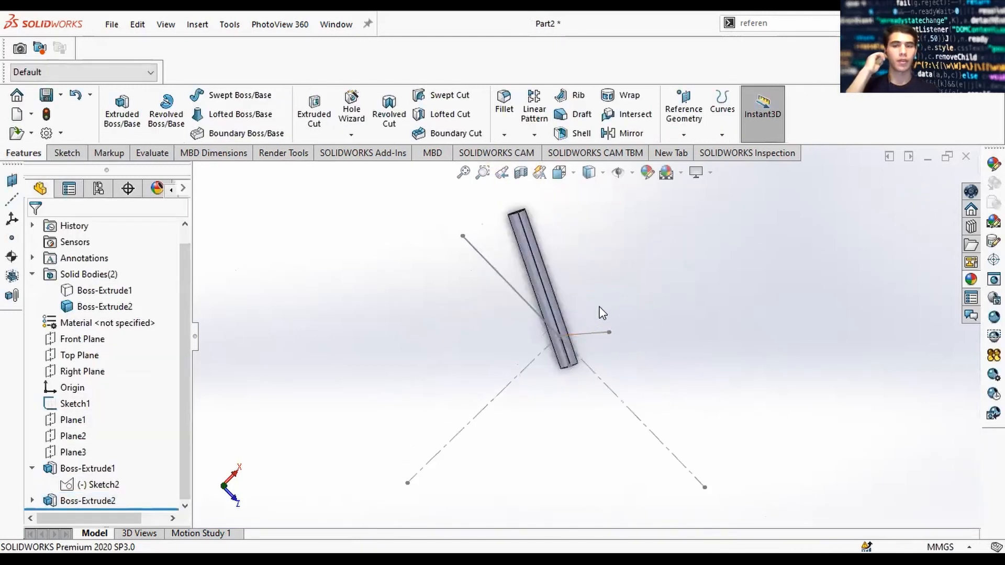
{"action": "mouse_move", "coordinate": [589, 373]}
{"action": "middle_mouse_down"}
{"action": "mouse_move", "coordinate": [601, 365]}
{"action": "mouse_move", "coordinate": [586, 359]}
{"action": "middle_mouse_up"}
{"action": "scroll", "coordinate": [585, 359], "scroll_direction": "down", "scroll_amount": 2}
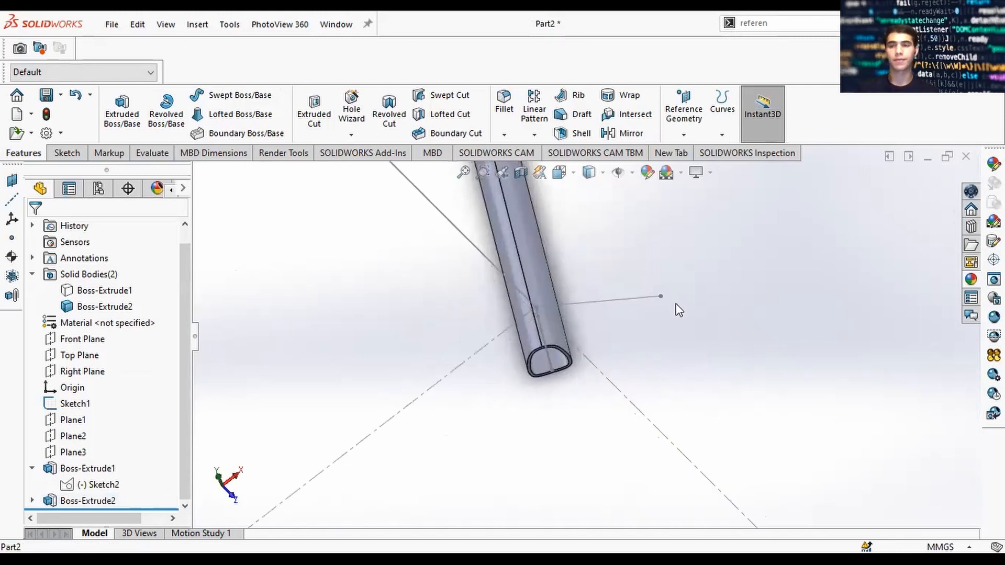
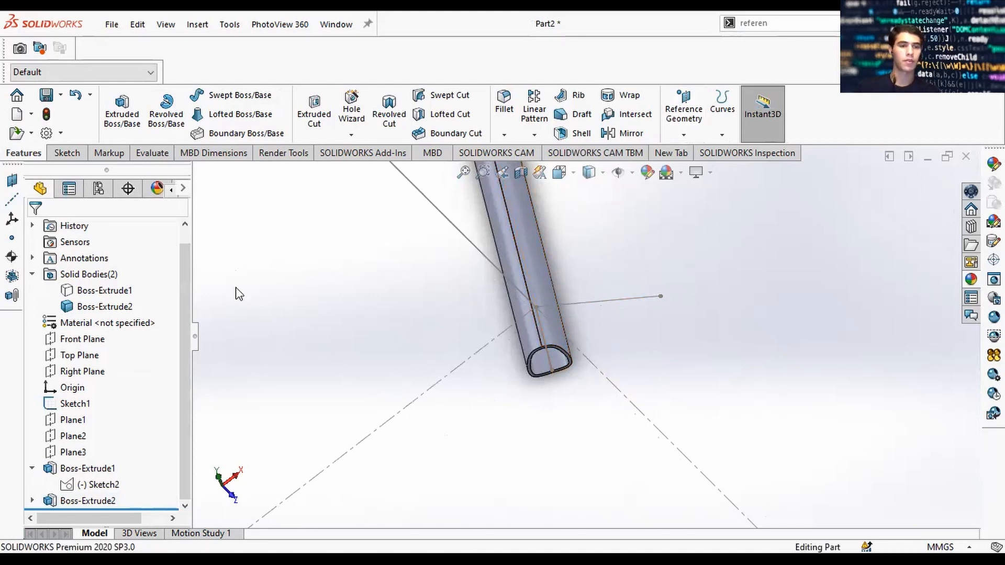
Step: Create a reference axis at the intersection of the Front Plane and the Right Plane
{"action": "left_click", "coordinate": [684, 135]}
{"action": "left_click", "coordinate": [695, 169]}
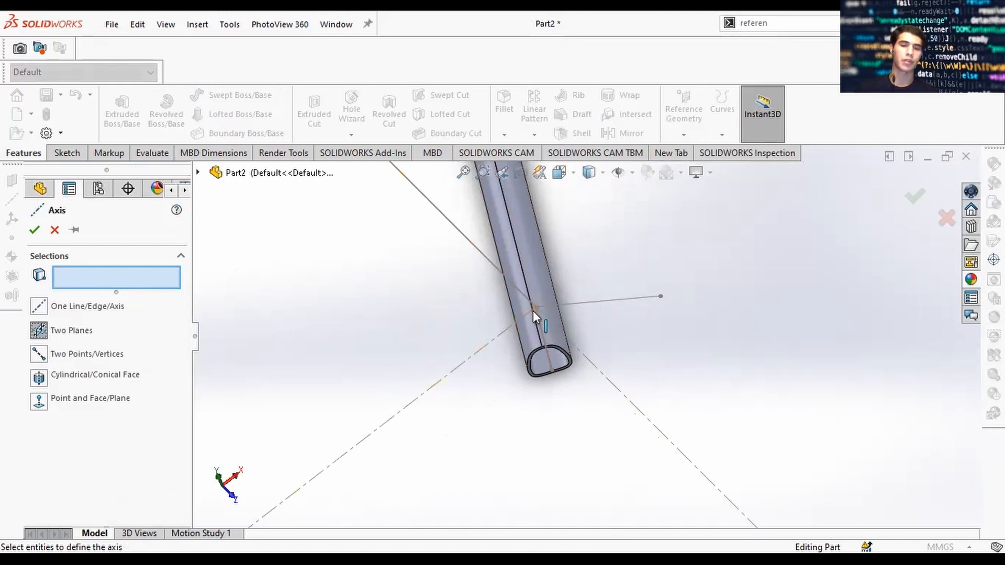
{"action": "left_click", "coordinate": [71, 194]}
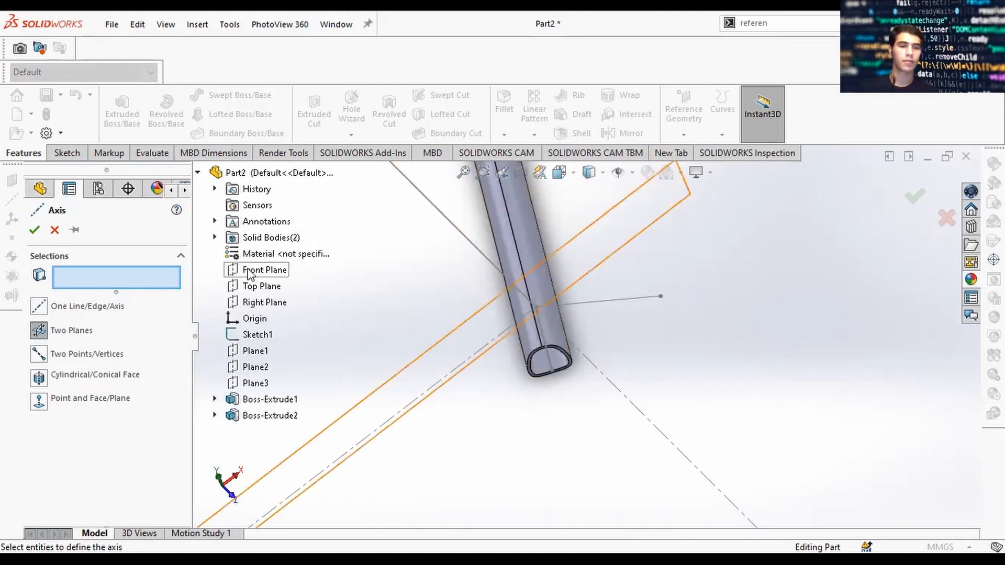
{"action": "left_click", "coordinate": [250, 272]}
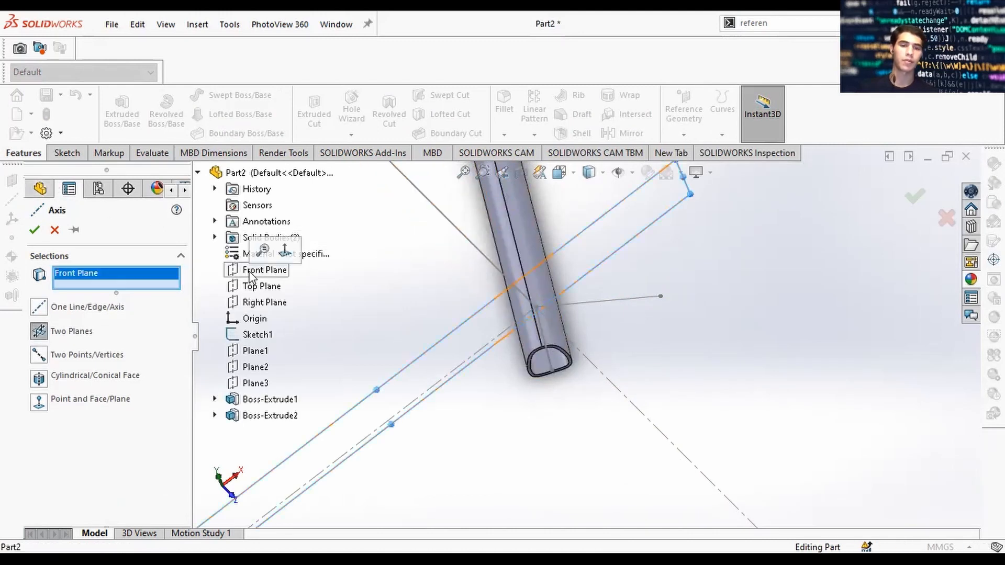
{"action": "left_click", "coordinate": [250, 305]}
{"action": "middle_click_drag", "start_coordinate": [366, 314], "coordinate": [587, 241]}
{"action": "scroll", "coordinate": [518, 322], "scroll_direction": "down", "scroll_amount": 5}
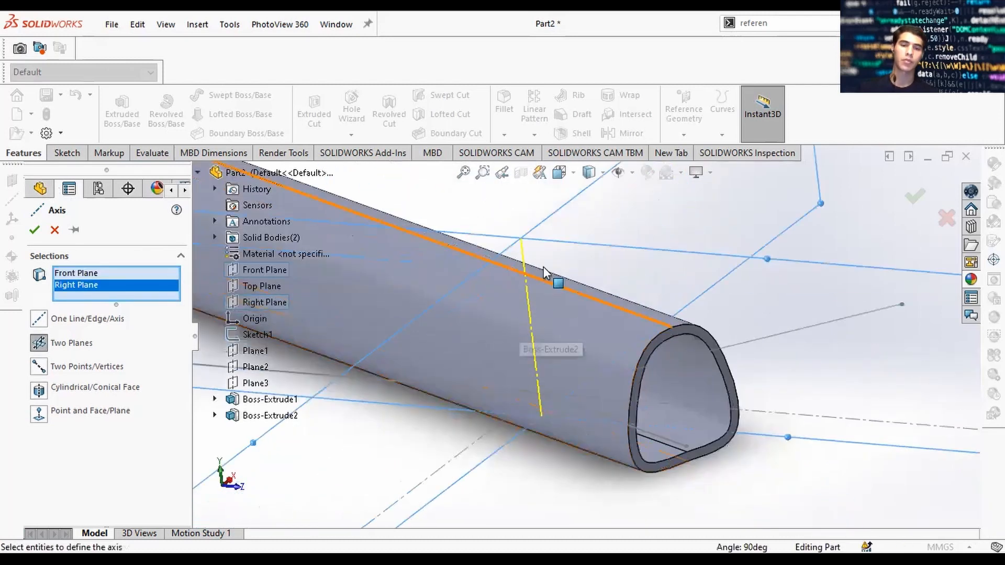
{"action": "left_click", "coordinate": [35, 231]}
Step: Search for the rotate command, start Move/Copy Bodies and choose the Boss-Extrude2 tube as the body to move
{"action": "scroll", "coordinate": [586, 262], "scroll_direction": "up", "scroll_amount": 2}
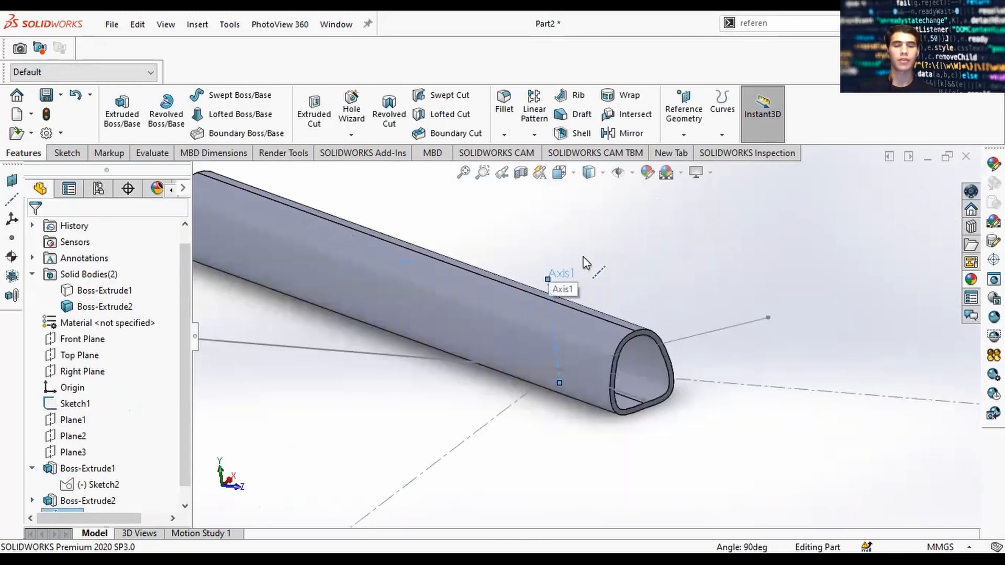
{"action": "scroll", "coordinate": [598, 263], "scroll_direction": "up", "scroll_amount": 3}
{"action": "mouse_move", "coordinate": [598, 264]}
{"action": "middle_mouse_down"}
{"action": "mouse_move", "coordinate": [543, 281]}
{"action": "mouse_move", "coordinate": [555, 349]}
{"action": "middle_mouse_up"}
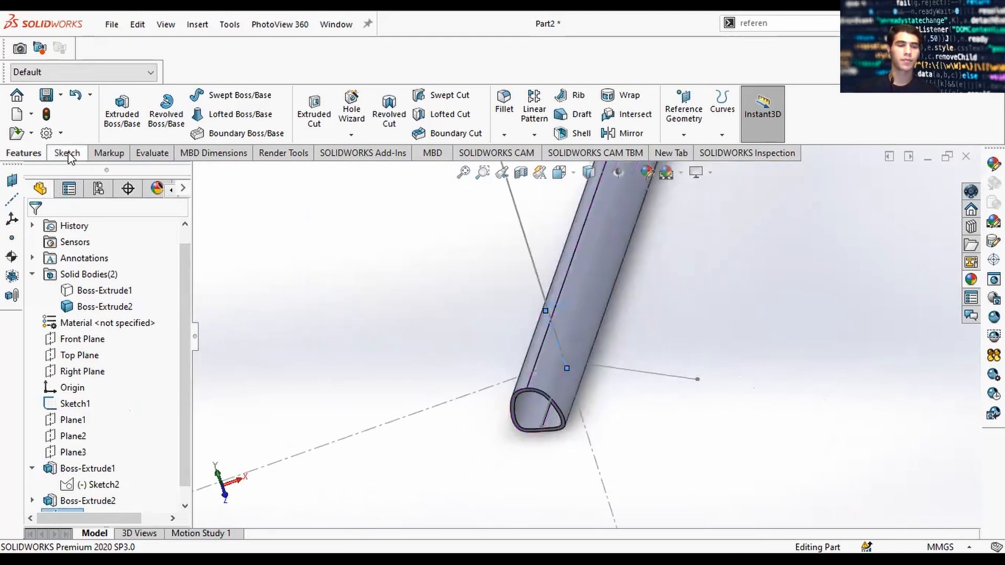
{"action": "left_click", "coordinate": [788, 21]}
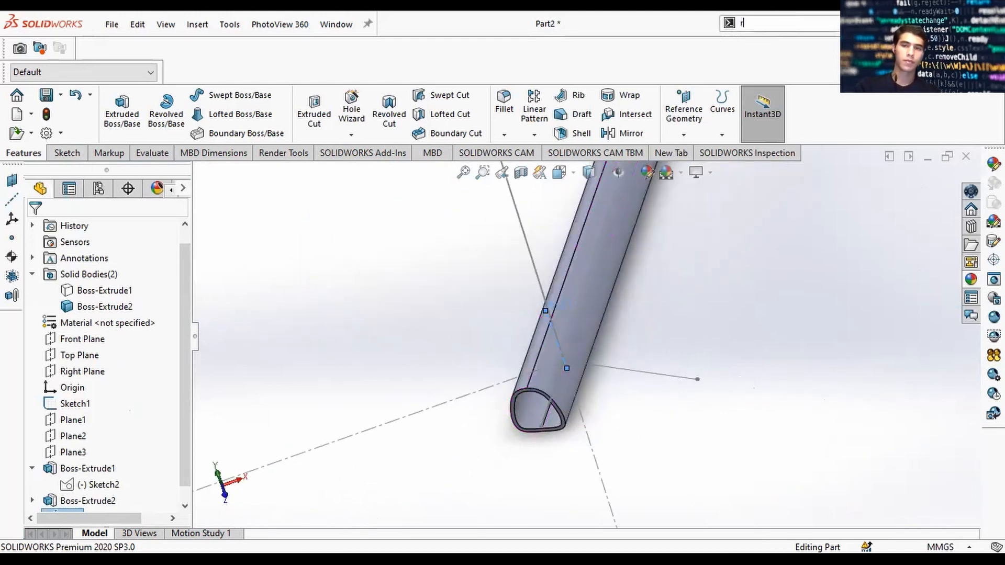
{"action": "type", "text": "rotate"}
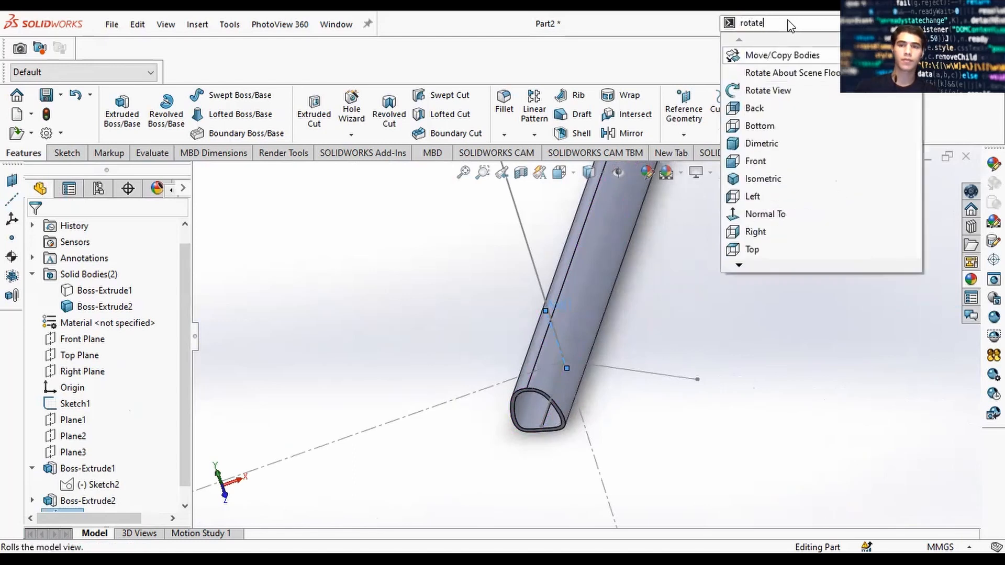
{"action": "left_click", "coordinate": [796, 55]}
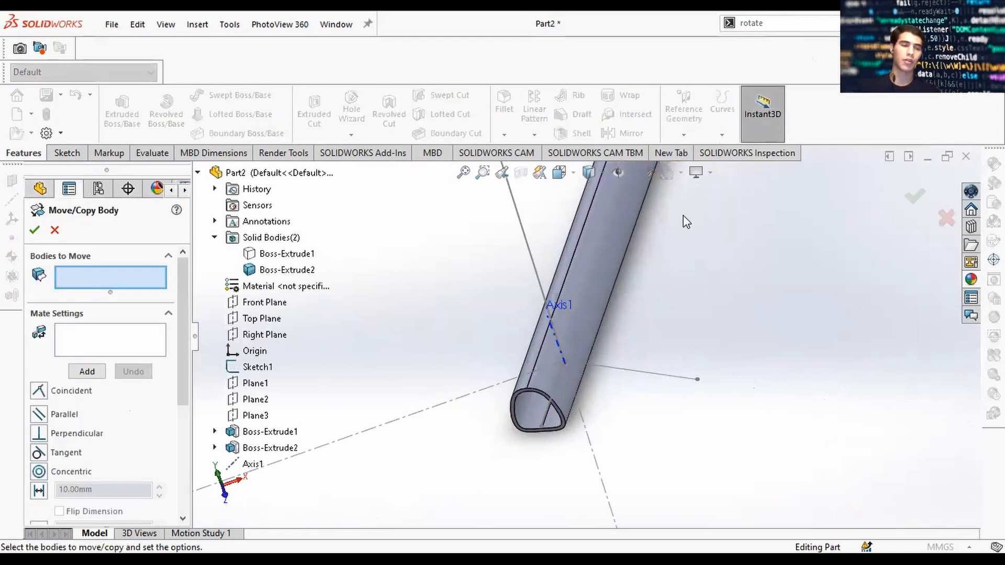
{"action": "left_click", "coordinate": [607, 271]}
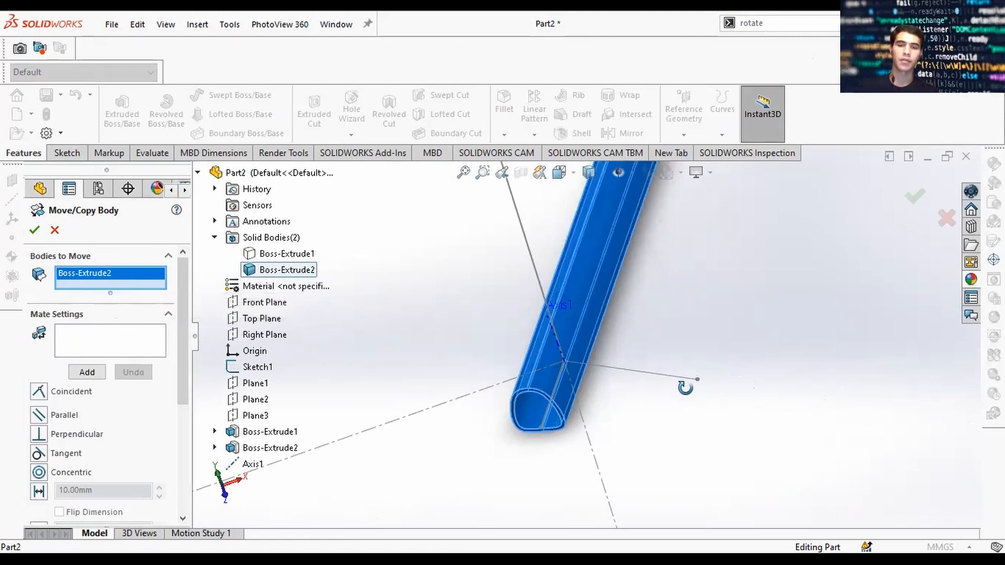
{"action": "middle_click_drag", "start_coordinate": [685, 387], "coordinate": [649, 378]}
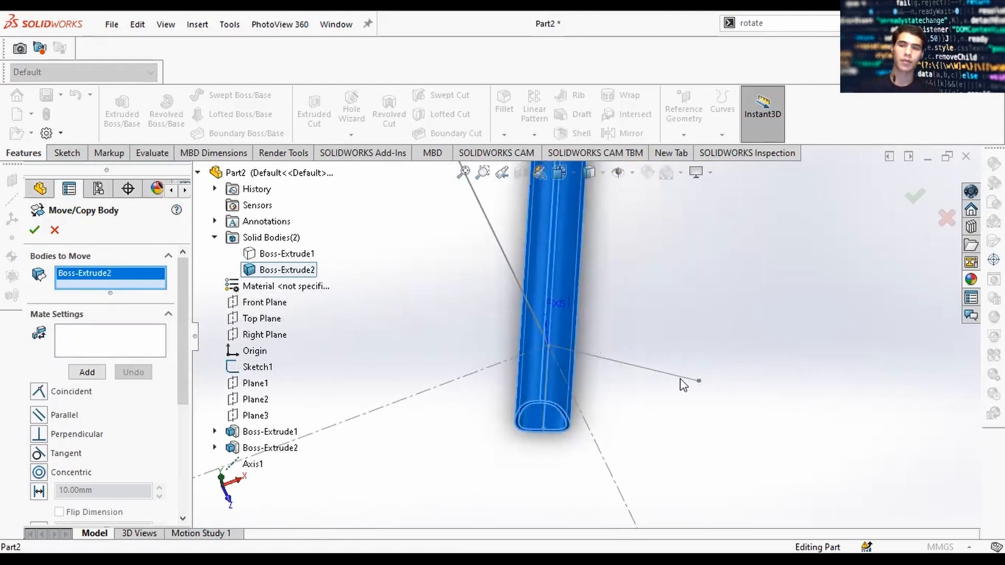
Step: Try a coincident mate between the tube's end face and the endpoint of the Y sketch's short line, and undo it
{"action": "left_click", "coordinate": [87, 372]}
{"action": "left_click", "coordinate": [616, 218]}
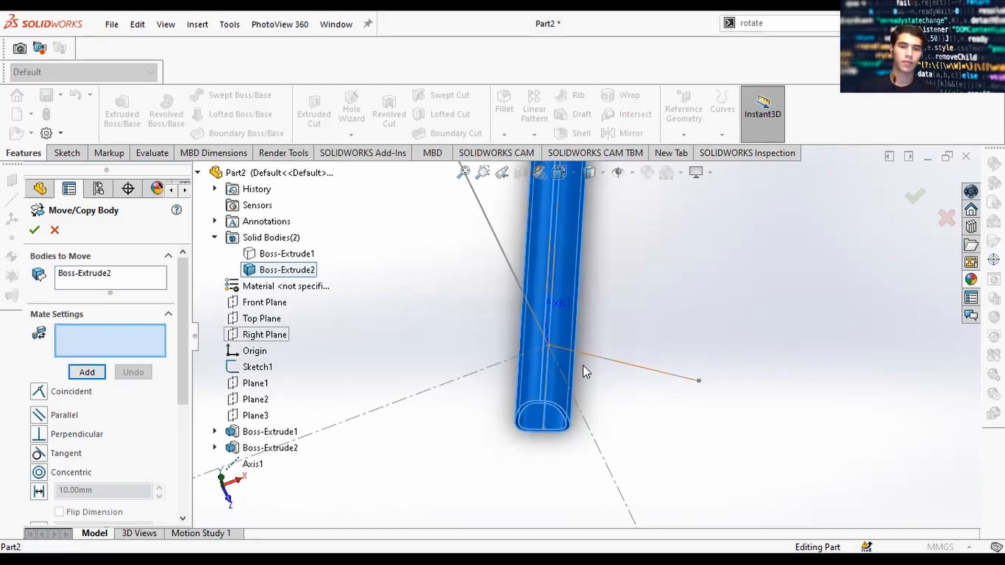
{"action": "left_click", "coordinate": [699, 382]}
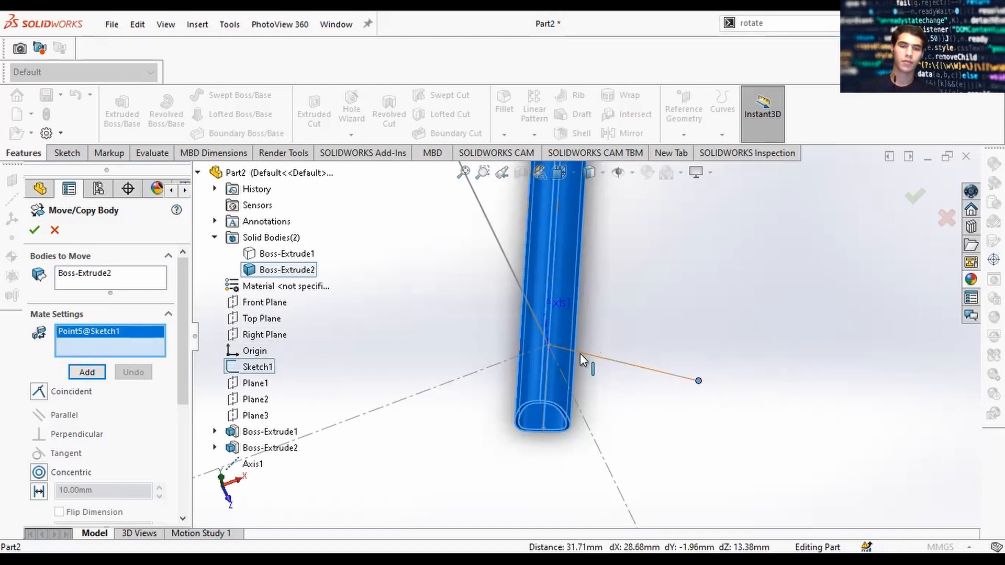
{"action": "scroll", "coordinate": [558, 419], "scroll_direction": "down", "scroll_amount": 5}
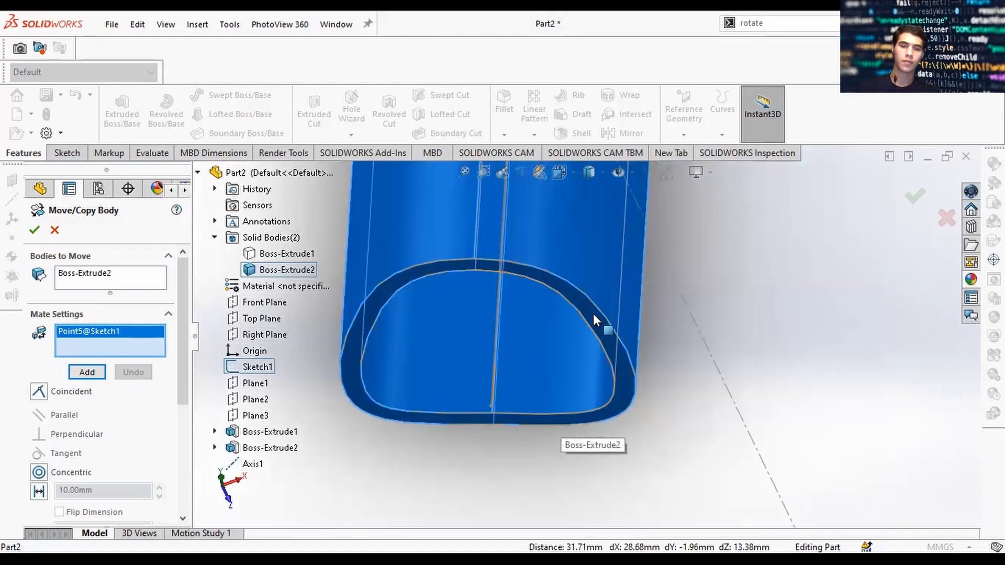
{"action": "left_click", "coordinate": [592, 313]}
{"action": "scroll", "coordinate": [592, 313], "scroll_direction": "up", "scroll_amount": 5}
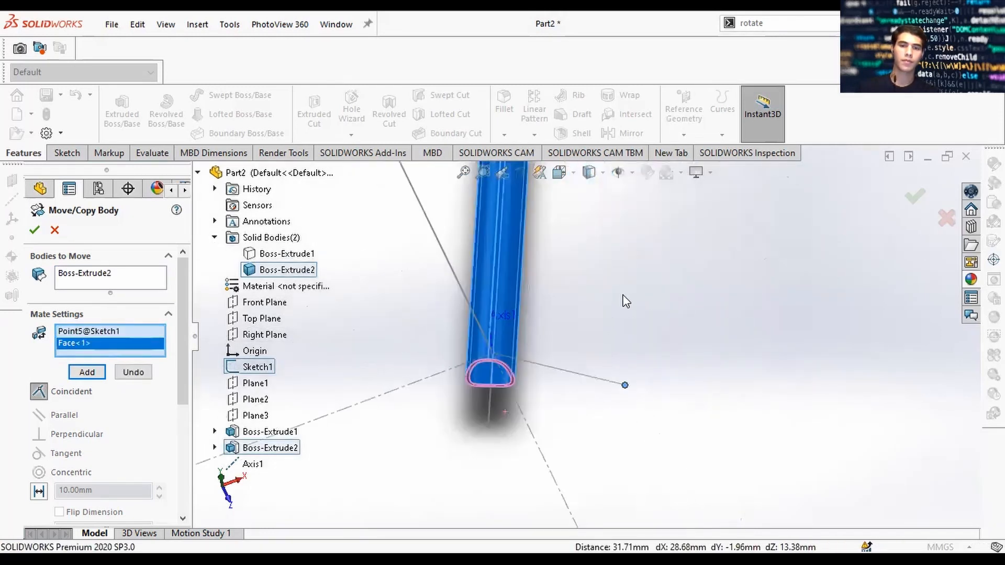
{"action": "scroll", "coordinate": [625, 301], "scroll_direction": "up", "scroll_amount": 5}
{"action": "scroll", "coordinate": [581, 332], "scroll_direction": "down", "scroll_amount": 5}
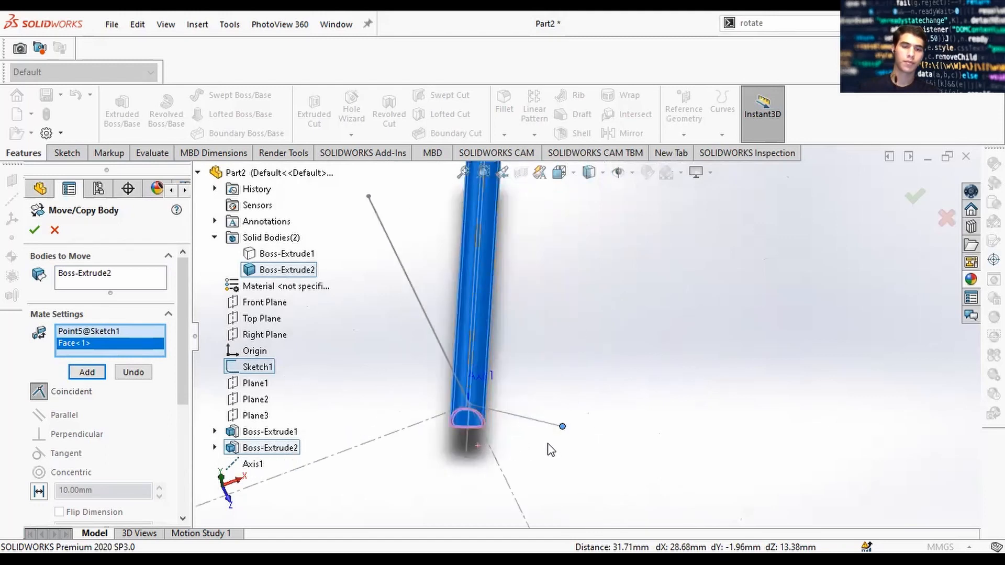
{"action": "left_click", "coordinate": [536, 425]}
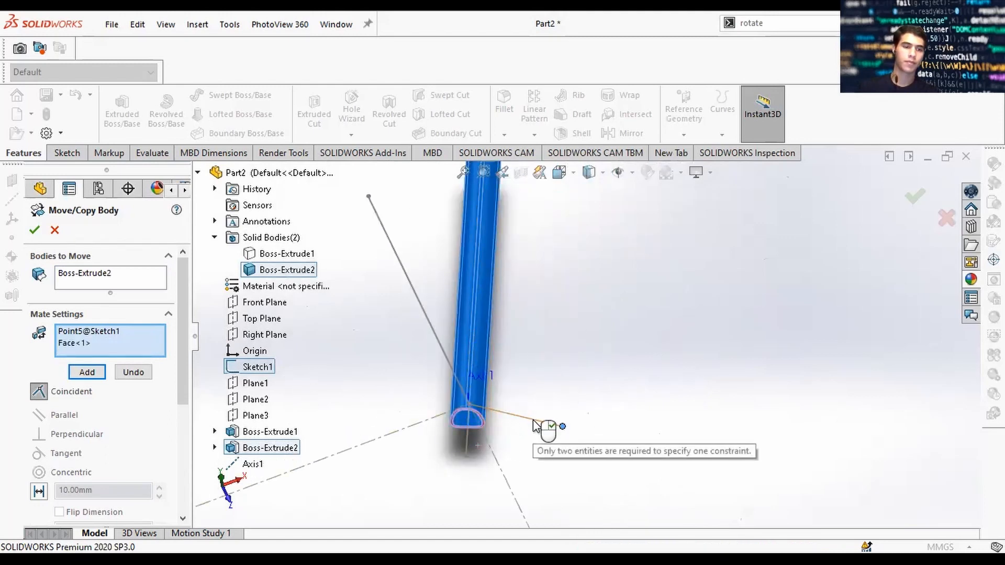
{"action": "left_click", "coordinate": [133, 372]}
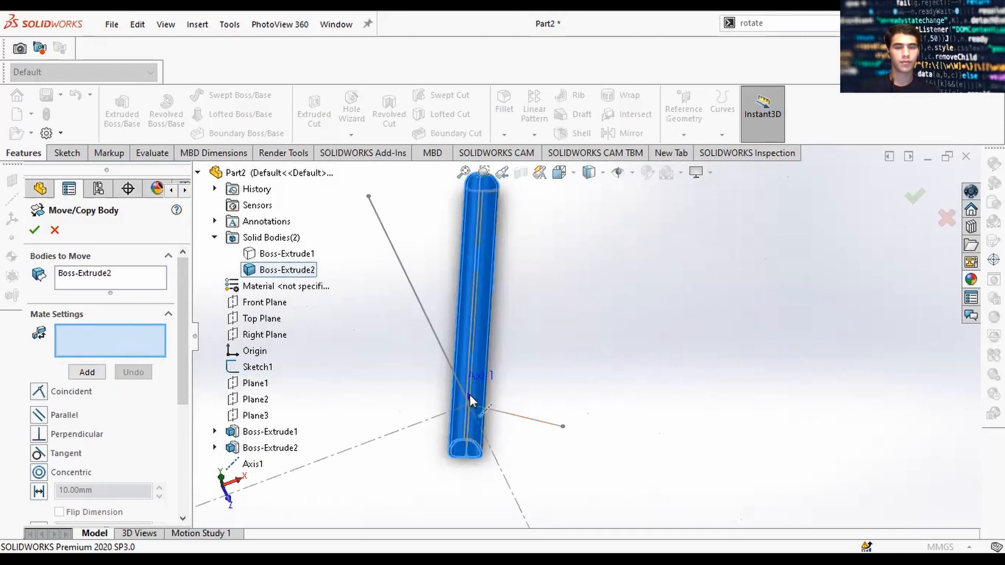
Step: Switch Move/Copy Body to Translate/Rotate and set Axis1 as the rotation reference for the tube copy
{"action": "left_click_drag", "start_coordinate": [183, 309], "coordinate": [180, 367]}
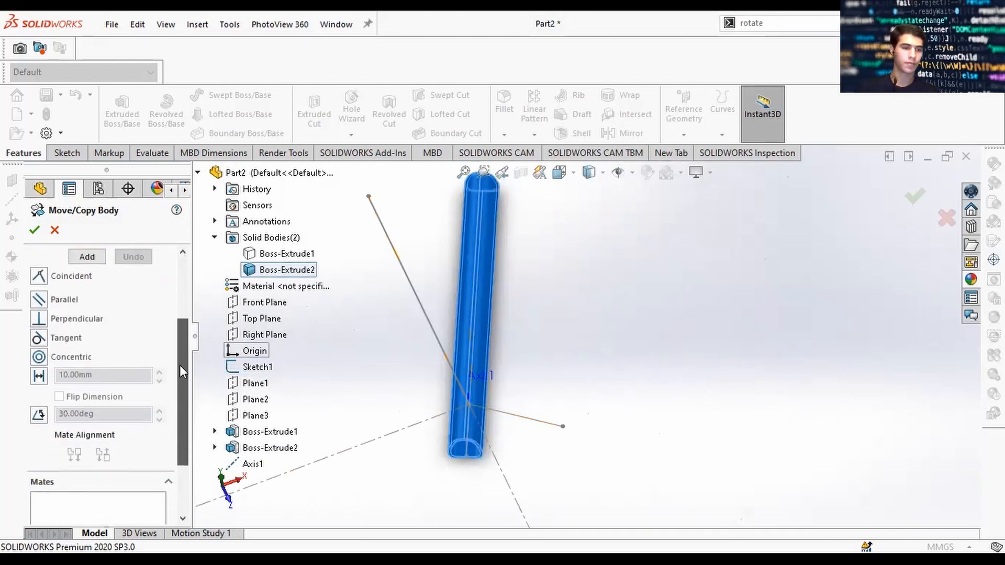
{"action": "scroll", "coordinate": [120, 460], "scroll_direction": "down", "scroll_amount": 3}
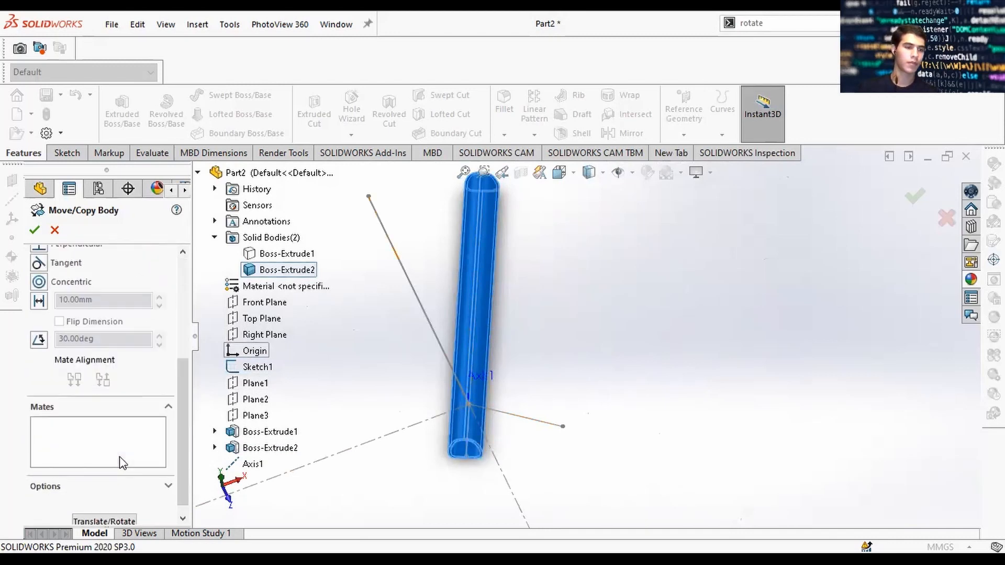
{"action": "left_click", "coordinate": [97, 488]}
{"action": "scroll", "coordinate": [105, 492], "scroll_direction": "down", "scroll_amount": 1}
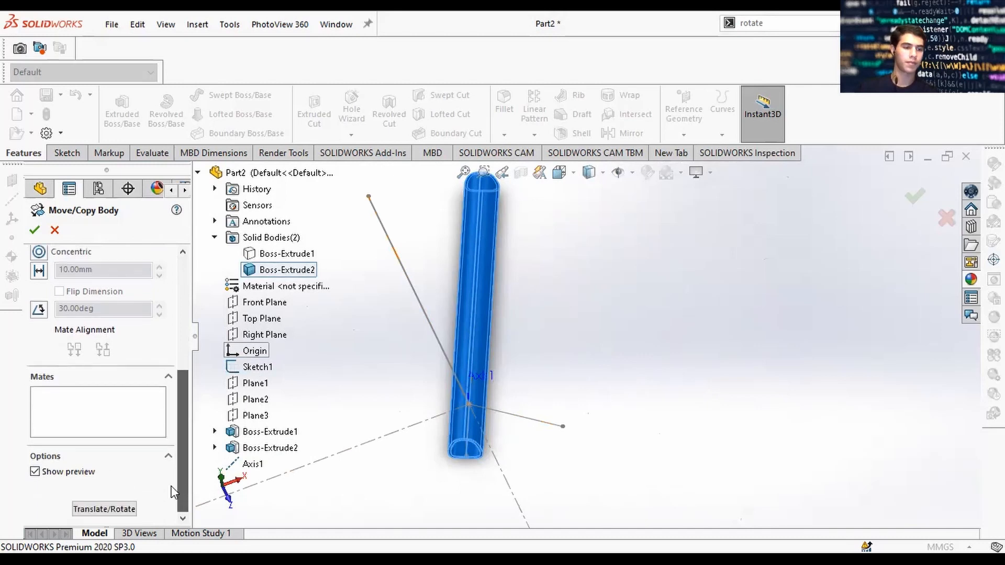
{"action": "left_click", "coordinate": [108, 509]}
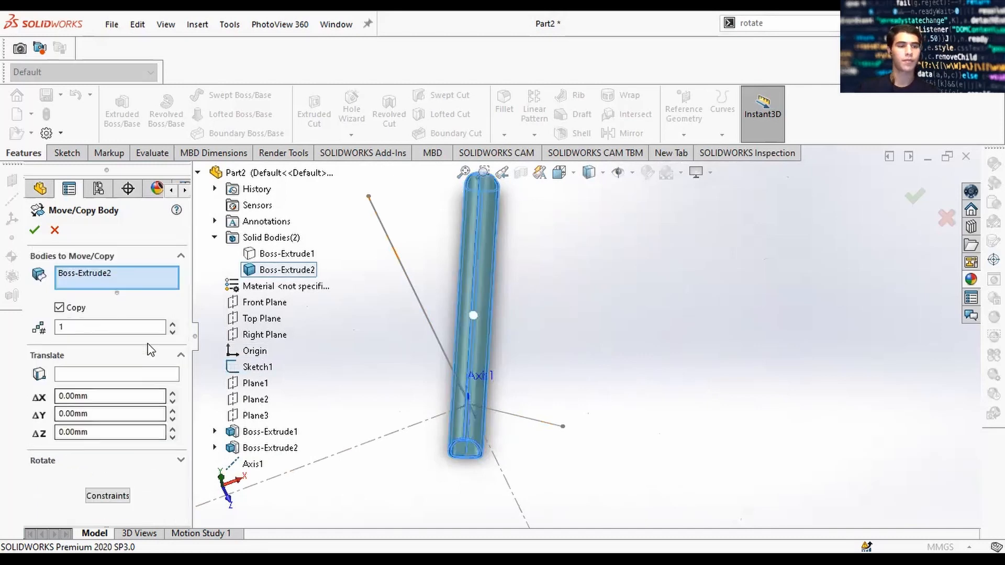
{"action": "left_click", "coordinate": [80, 462]}
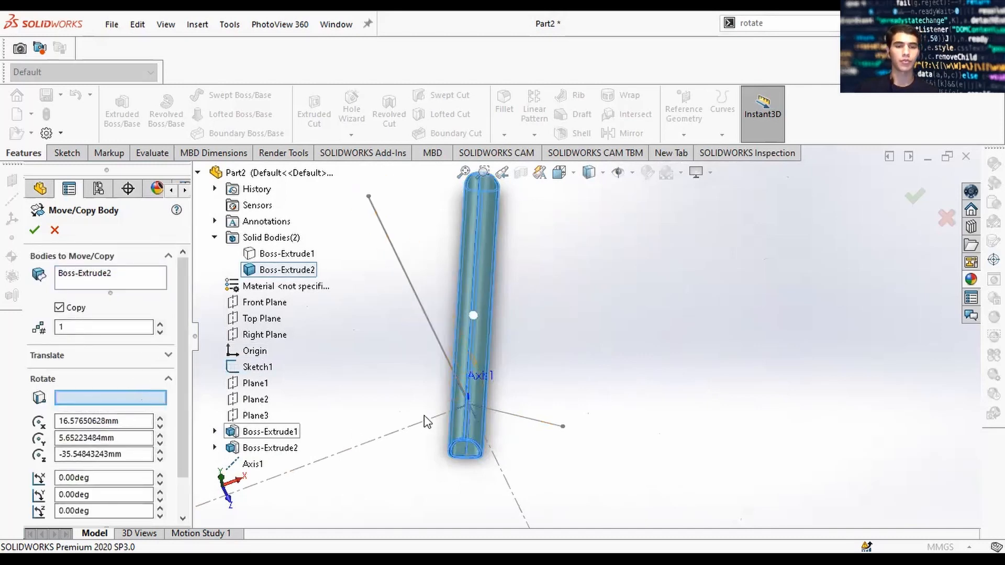
{"action": "scroll", "coordinate": [467, 399], "scroll_direction": "down", "scroll_amount": 5}
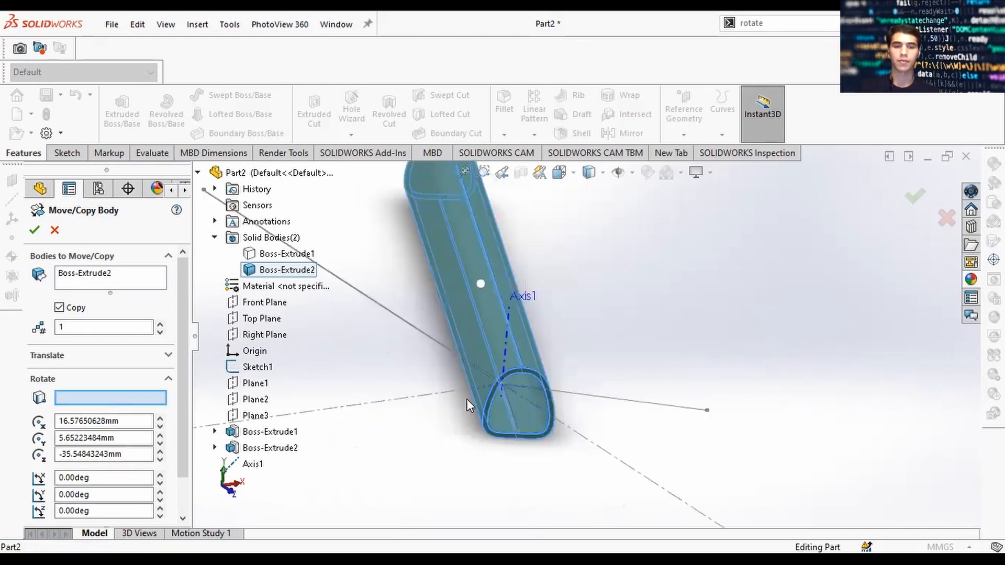
{"action": "left_click", "coordinate": [520, 331]}
Step: Copy the Boss-Extrude2 tube with a rotation of -75 degrees about Axis1
{"action": "scroll", "coordinate": [633, 338], "scroll_direction": "up", "scroll_amount": 5}
{"action": "middle_click_drag", "start_coordinate": [632, 338], "coordinate": [617, 352]}
{"action": "left_click", "coordinate": [171, 417]}
{"action": "left_click", "coordinate": [171, 417]}
{"action": "left_click", "coordinate": [171, 417]}
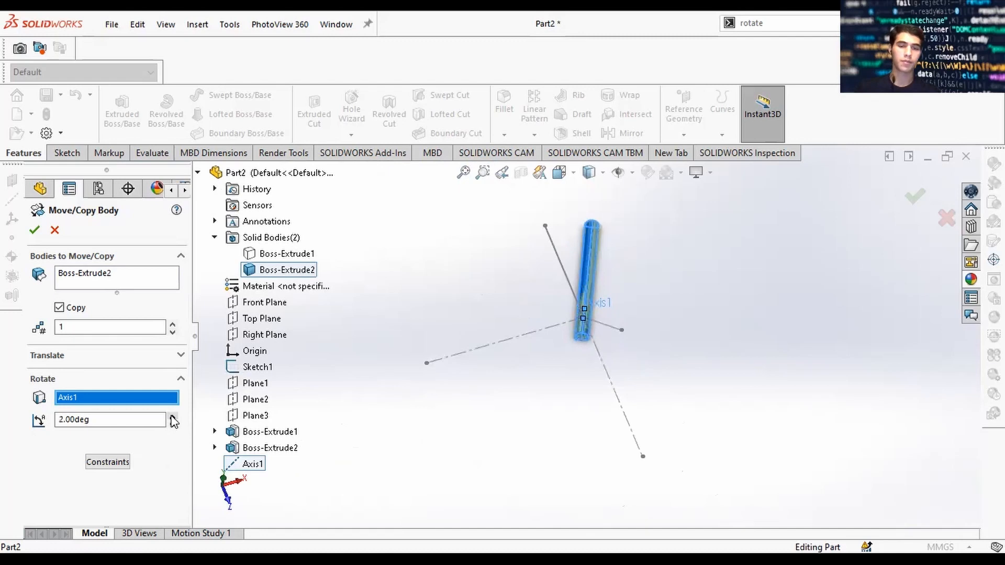
{"action": "left_click", "coordinate": [173, 418]}
{"action": "left_click", "coordinate": [173, 418]}
{"action": "left_click", "coordinate": [173, 417]}
{"action": "left_click", "coordinate": [173, 418]}
{"action": "left_click", "coordinate": [173, 419]}
{"action": "left_click_drag", "start_coordinate": [172, 423], "coordinate": [173, 423]}
{"action": "scroll", "coordinate": [580, 308], "scroll_direction": "down", "scroll_amount": 5}
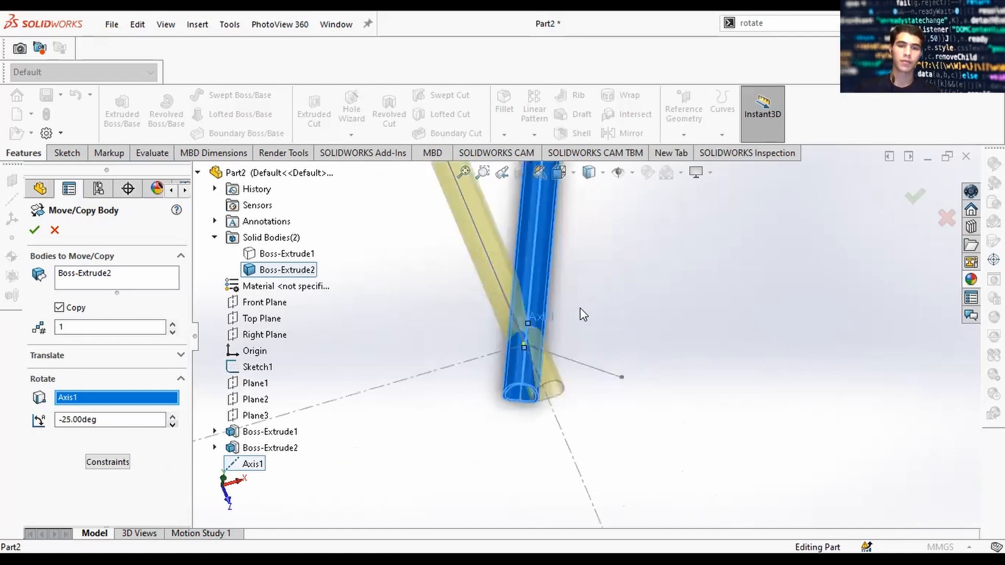
{"action": "scroll", "coordinate": [579, 324], "scroll_direction": "up", "scroll_amount": 5}
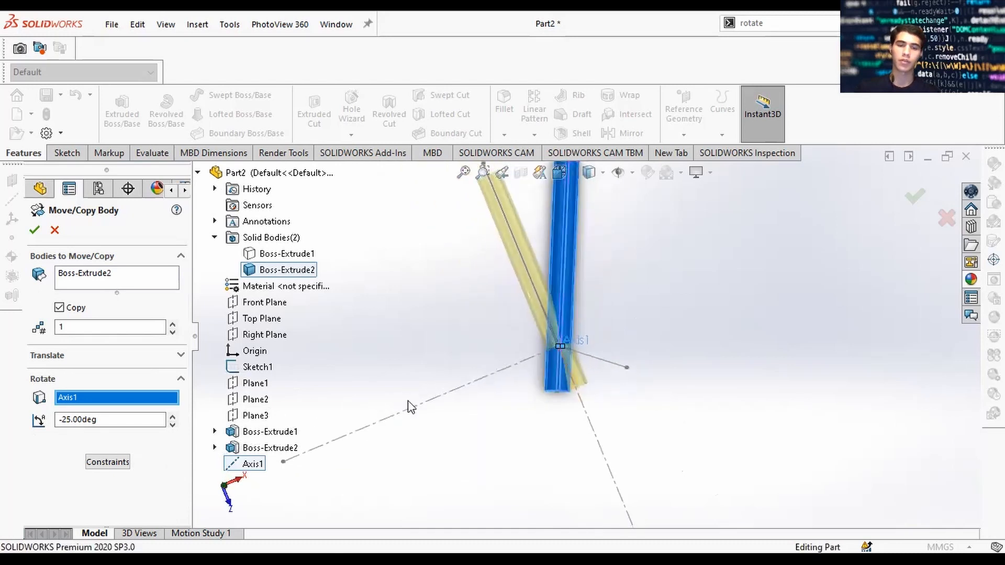
{"action": "left_click_drag", "start_coordinate": [173, 425], "coordinate": [173, 425]}
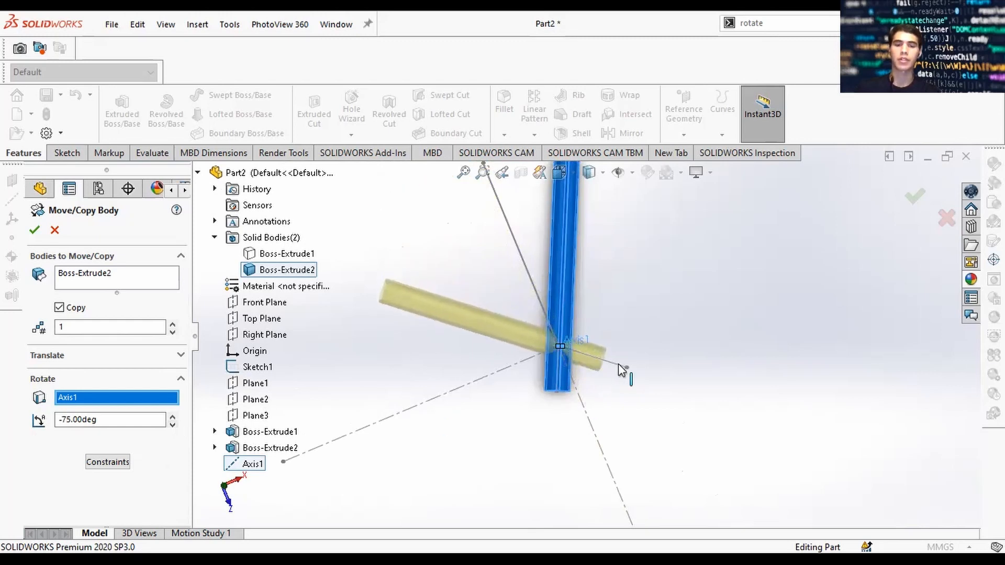
{"action": "left_click", "coordinate": [913, 194]}
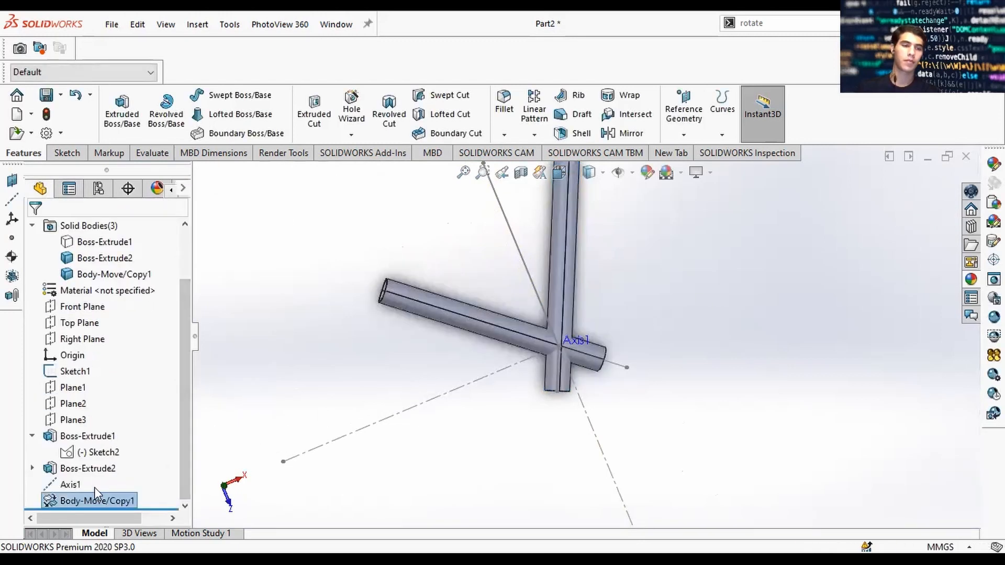
{"action": "left_click", "coordinate": [683, 306]}
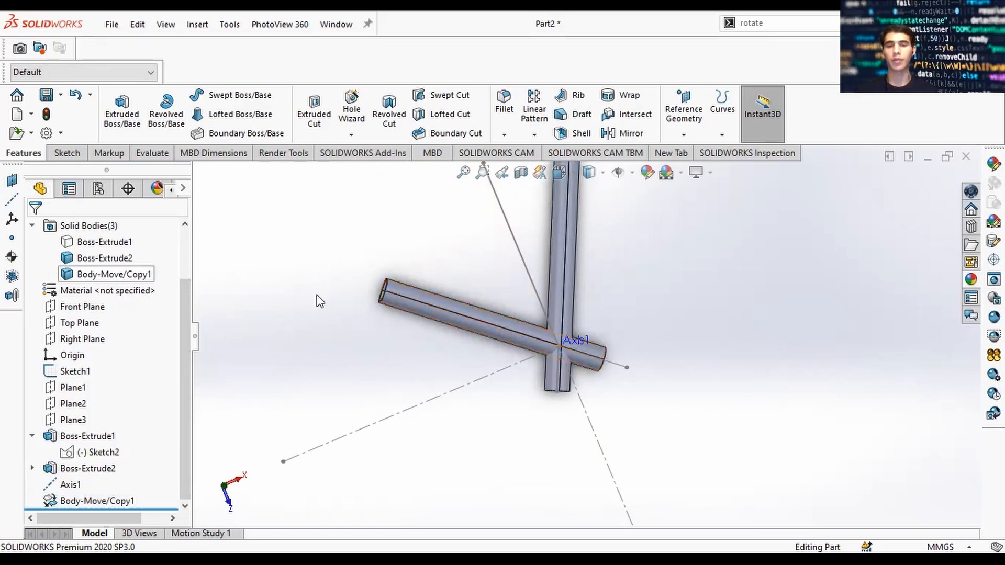
Step: Start Move/Copy Bodies again, switch to Constraints and choose the rotated tube copy as the body to move
{"action": "middle_click_drag", "start_coordinate": [679, 358], "coordinate": [649, 332]}
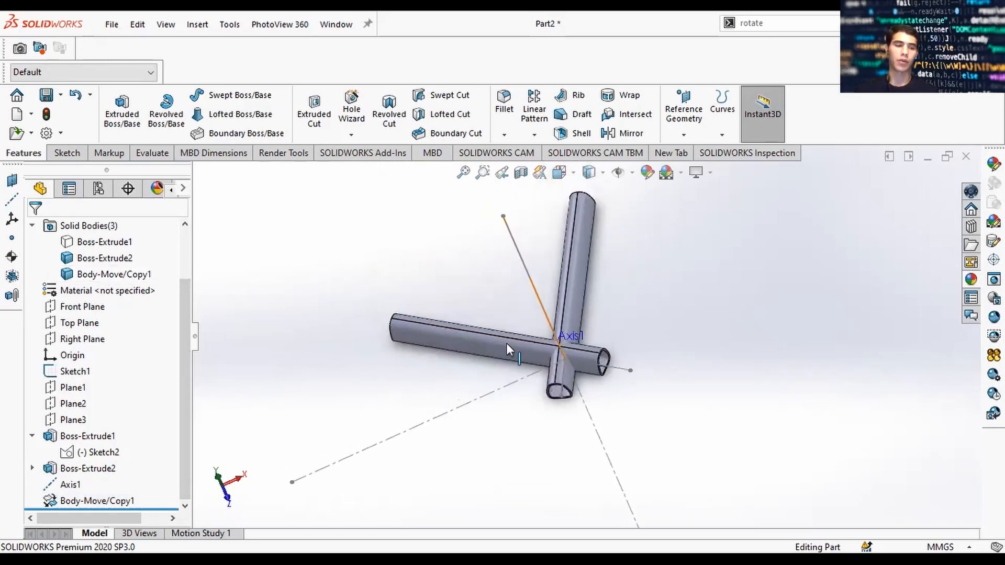
{"action": "left_click", "coordinate": [799, 27]}
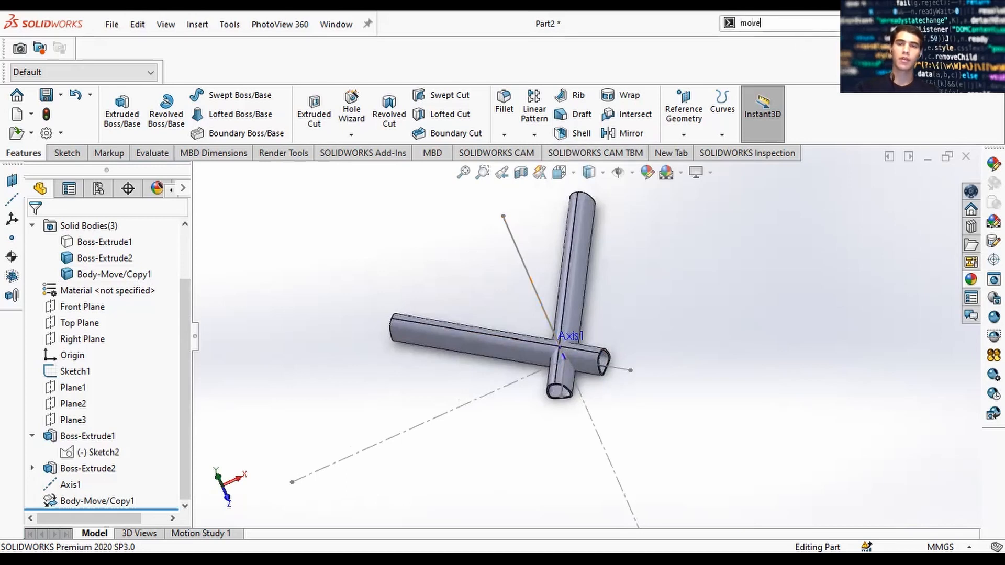
{"action": "key", "text": "Return"}
{"action": "scroll", "coordinate": [595, 420], "scroll_direction": "down", "scroll_amount": 3}
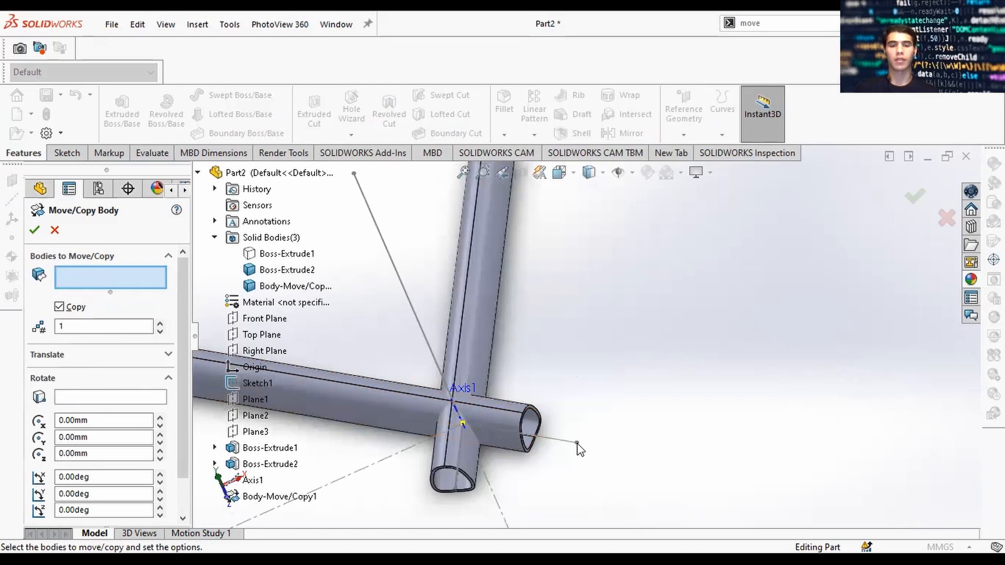
{"action": "middle_click_drag", "start_coordinate": [586, 444], "coordinate": [582, 454]}
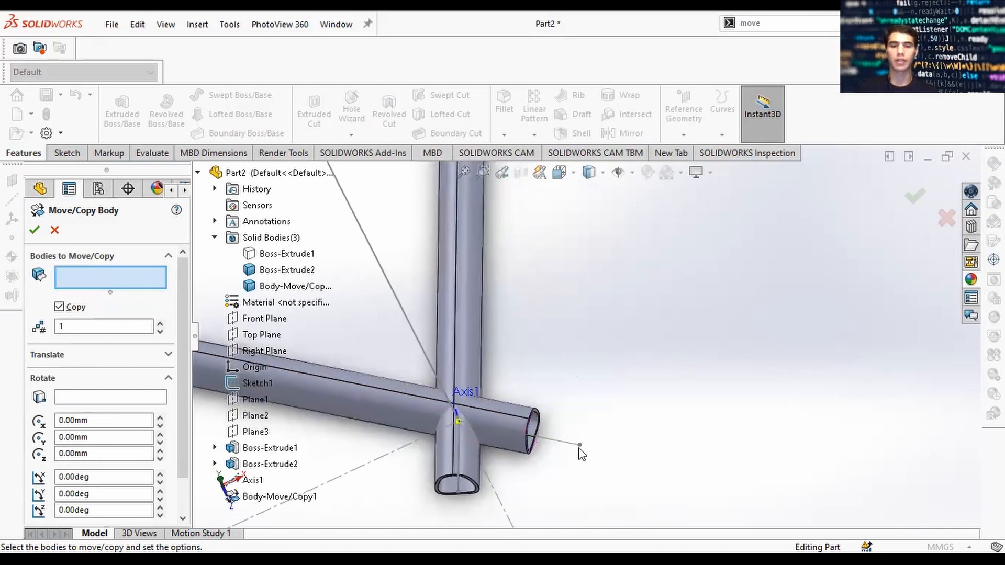
{"action": "scroll", "coordinate": [184, 370], "scroll_direction": "down", "scroll_amount": 1}
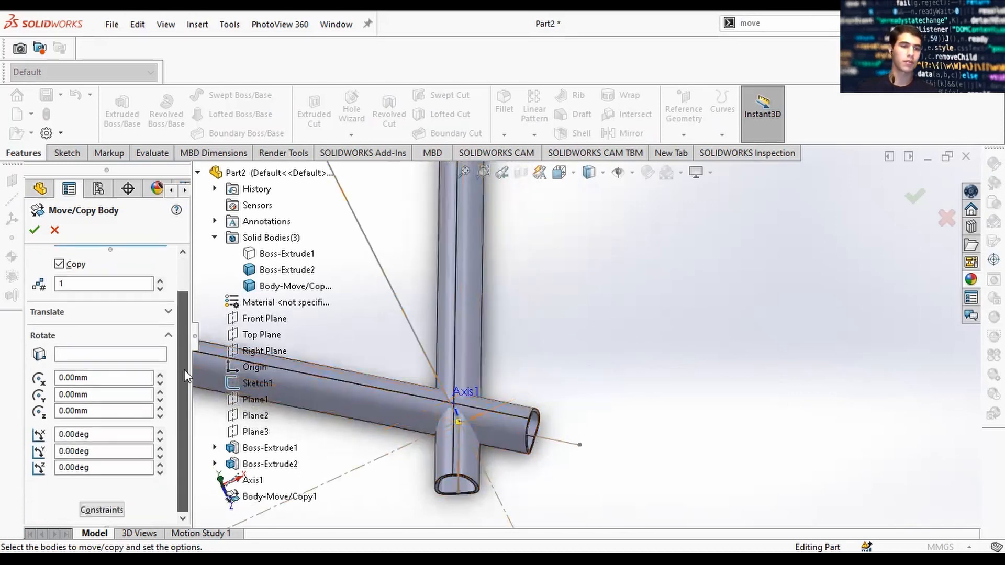
{"action": "left_click", "coordinate": [102, 510]}
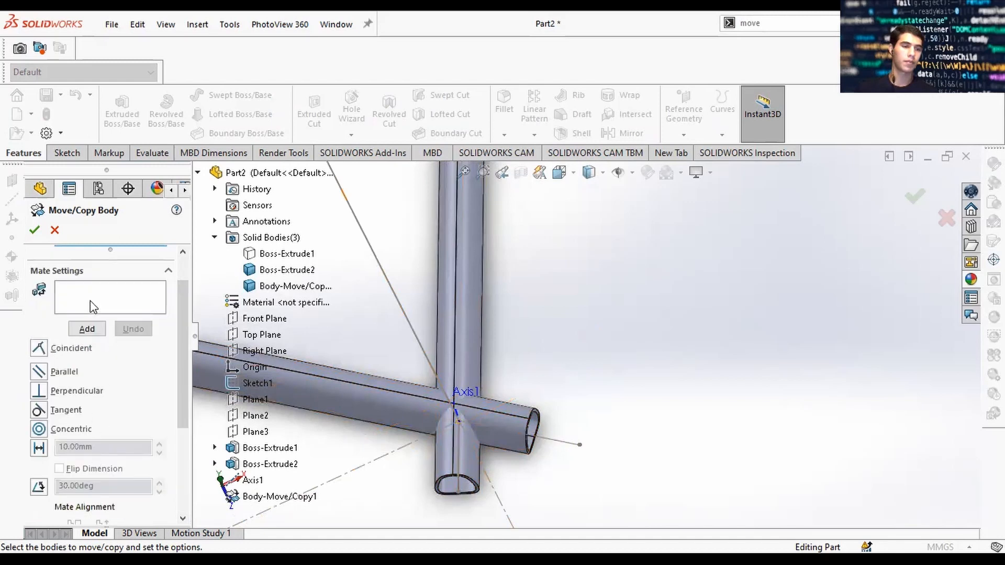
{"action": "scroll", "coordinate": [144, 285], "scroll_direction": "up", "scroll_amount": 1}
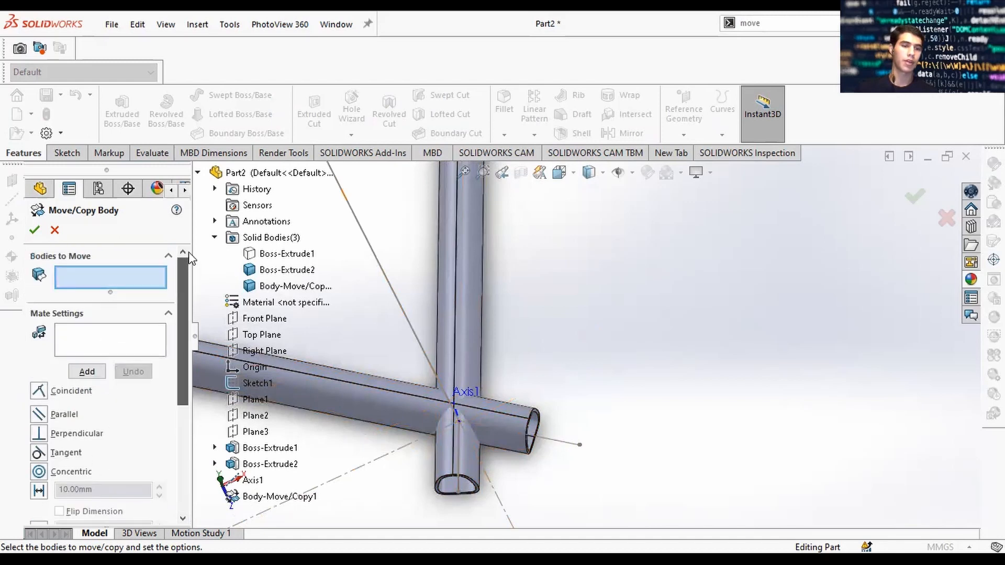
{"action": "left_click", "coordinate": [340, 399]}
{"action": "left_click", "coordinate": [148, 356]}
Step: Mate the tube copy's end face coincident with the endpoint of the Y sketch's short line and finish the move
{"action": "scroll", "coordinate": [554, 422], "scroll_direction": "down", "scroll_amount": 5}
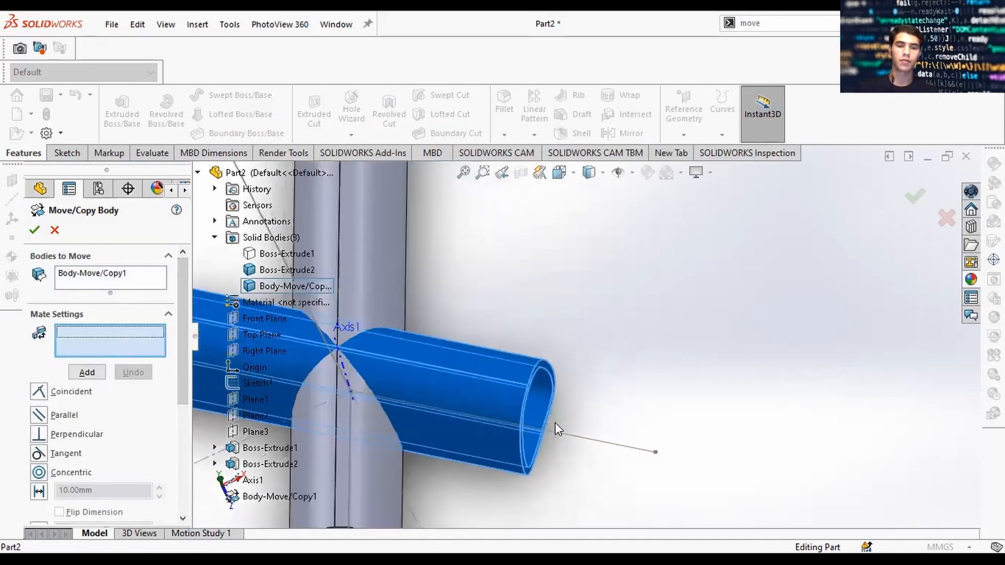
{"action": "left_click", "coordinate": [545, 310]}
{"action": "left_click", "coordinate": [736, 459]}
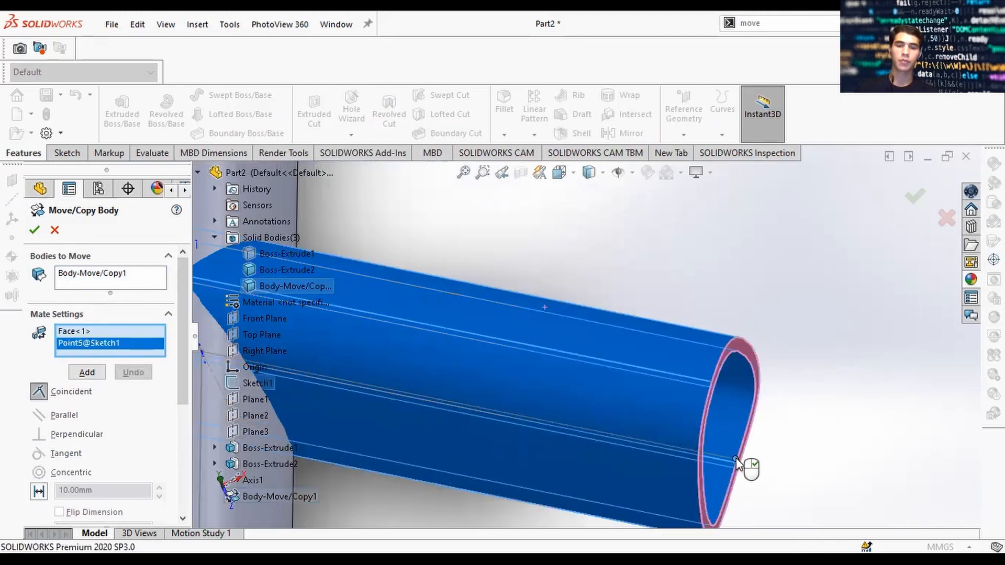
{"action": "scroll", "coordinate": [733, 463], "scroll_direction": "up", "scroll_amount": 5}
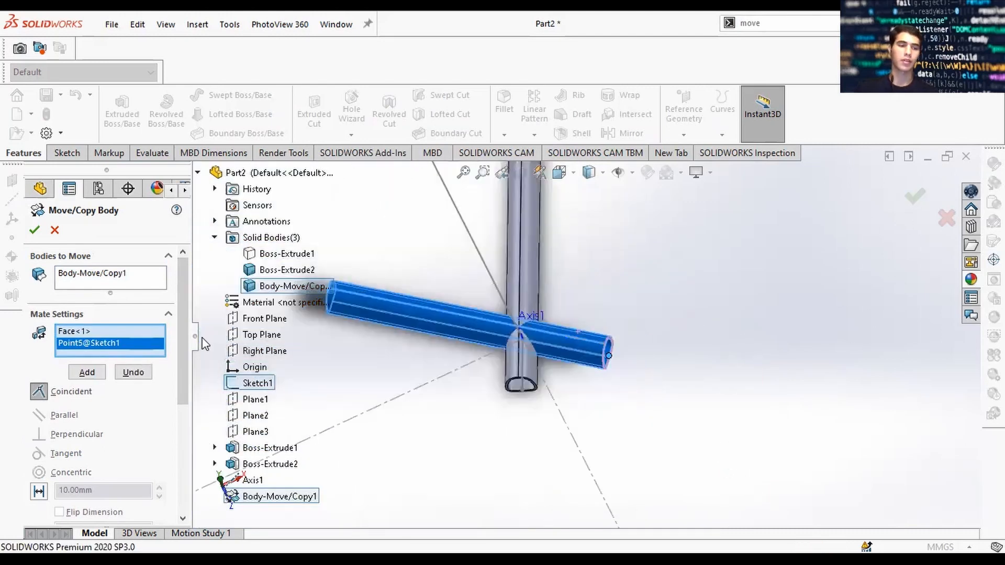
{"action": "scroll", "coordinate": [105, 366], "scroll_direction": "down", "scroll_amount": 5}
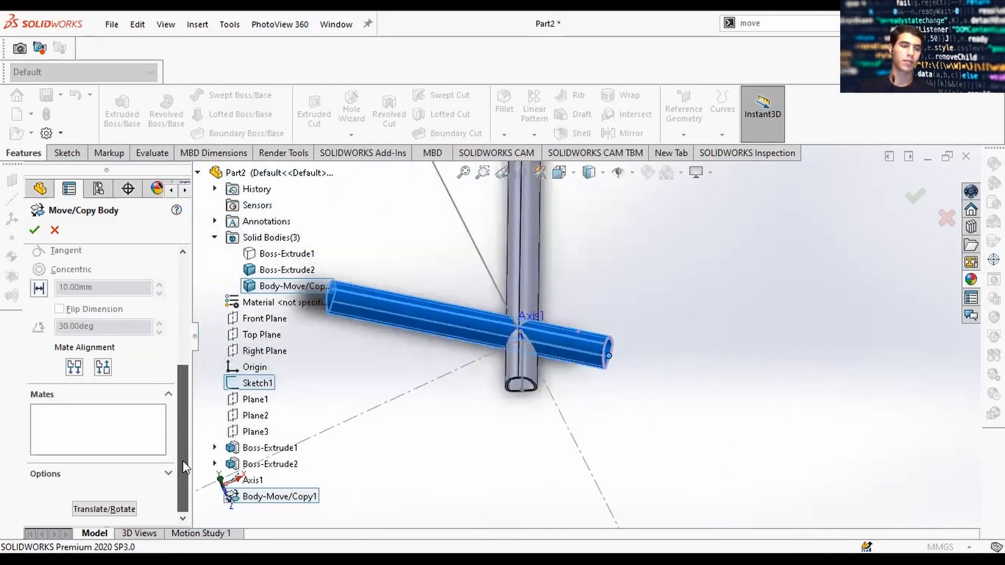
{"action": "left_click", "coordinate": [914, 197]}
{"action": "middle_click_drag", "start_coordinate": [619, 298], "coordinate": [629, 347]}
{"action": "scroll", "coordinate": [555, 269], "scroll_direction": "down", "scroll_amount": 1}
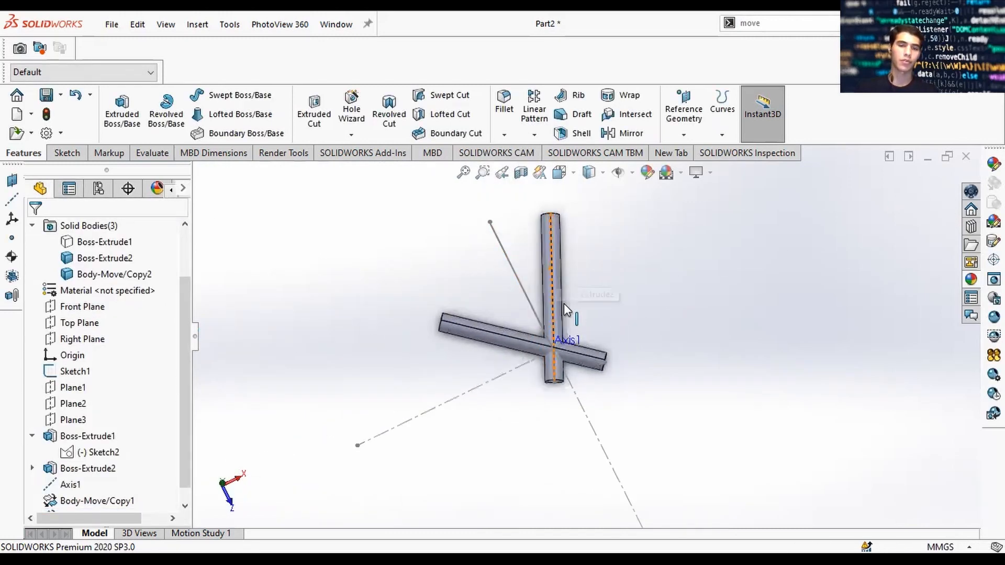
Step: Show the hidden Boss-Extrude1 body to compare it with the crossing tubes, and hide it again
{"action": "scroll", "coordinate": [624, 345], "scroll_direction": "down", "scroll_amount": 2}
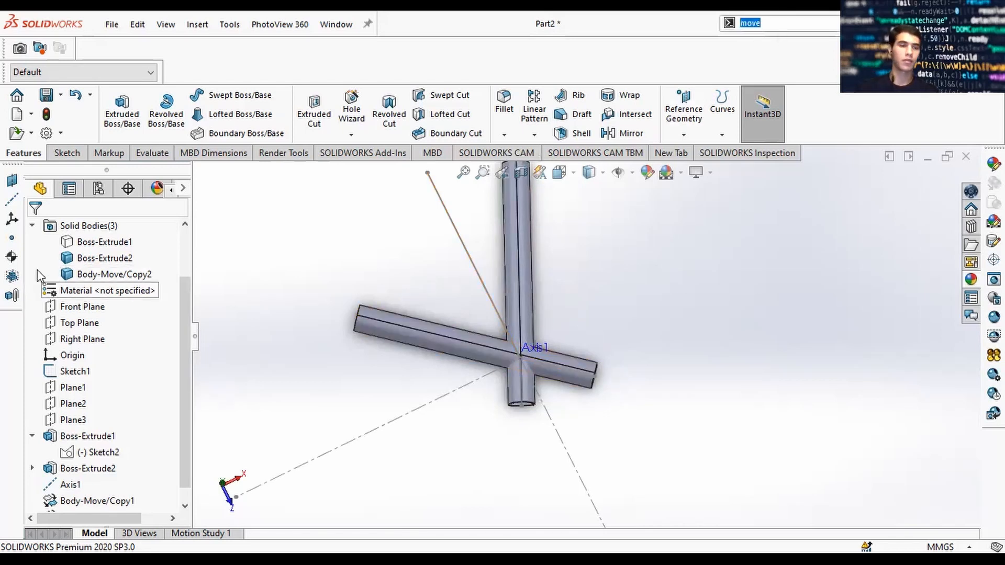
{"action": "left_click", "coordinate": [89, 241]}
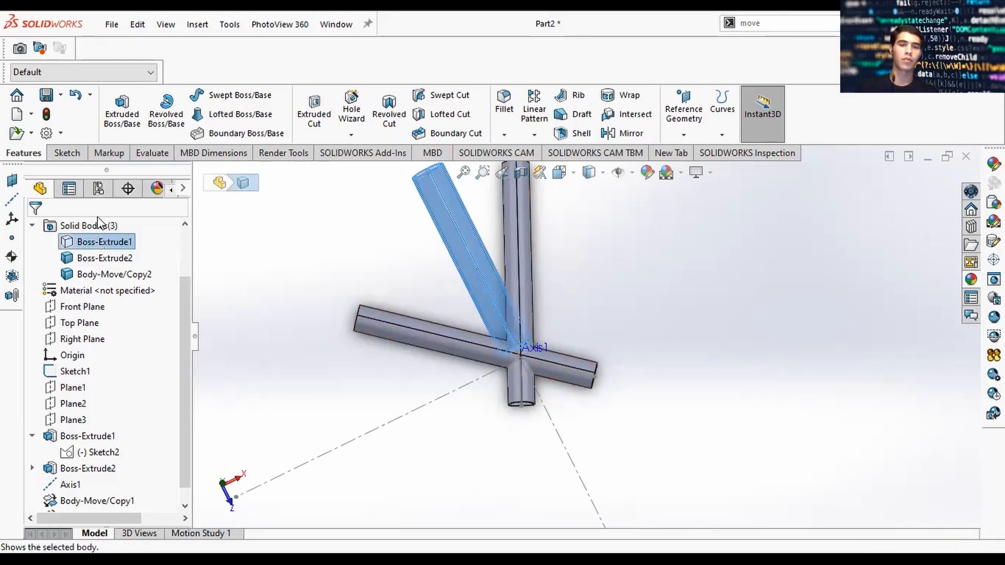
{"action": "left_click", "coordinate": [606, 325]}
{"action": "middle_click_drag", "start_coordinate": [606, 324], "coordinate": [610, 292]}
{"action": "left_click", "coordinate": [100, 244]}
{"action": "left_click", "coordinate": [113, 220]}
Step: Search for the Intersect command and compute the regions of Boss-Extrude2 and the moved tube copy with Create both
{"action": "type", "text": "w"}
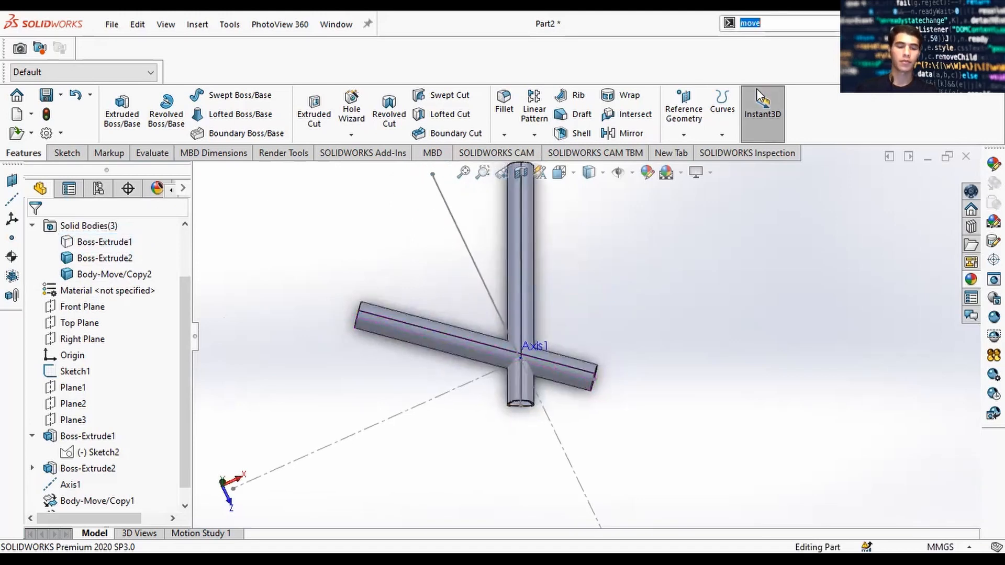
{"action": "type", "text": "intersec"}
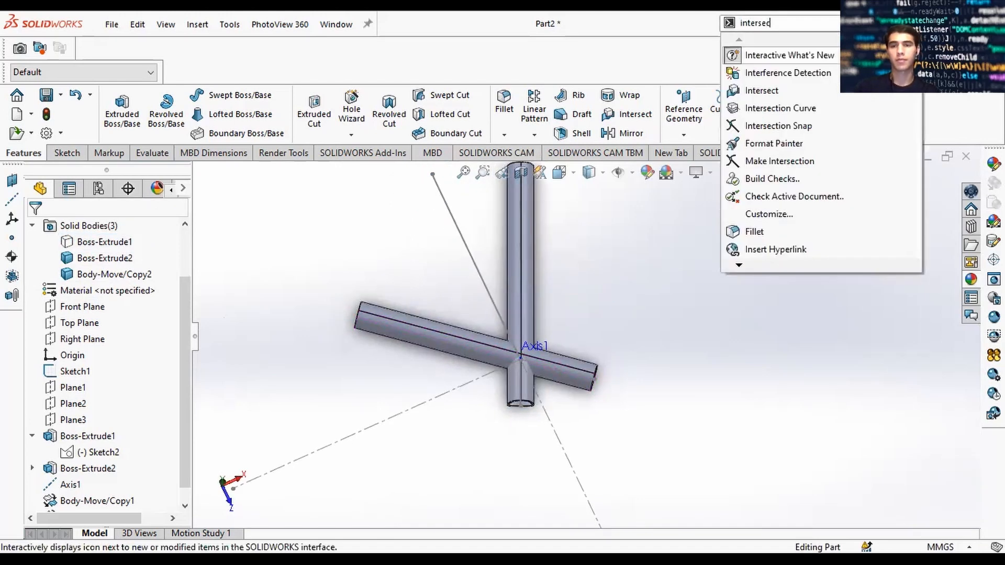
{"action": "type", "text": "t"}
{"action": "key", "text": "Return"}
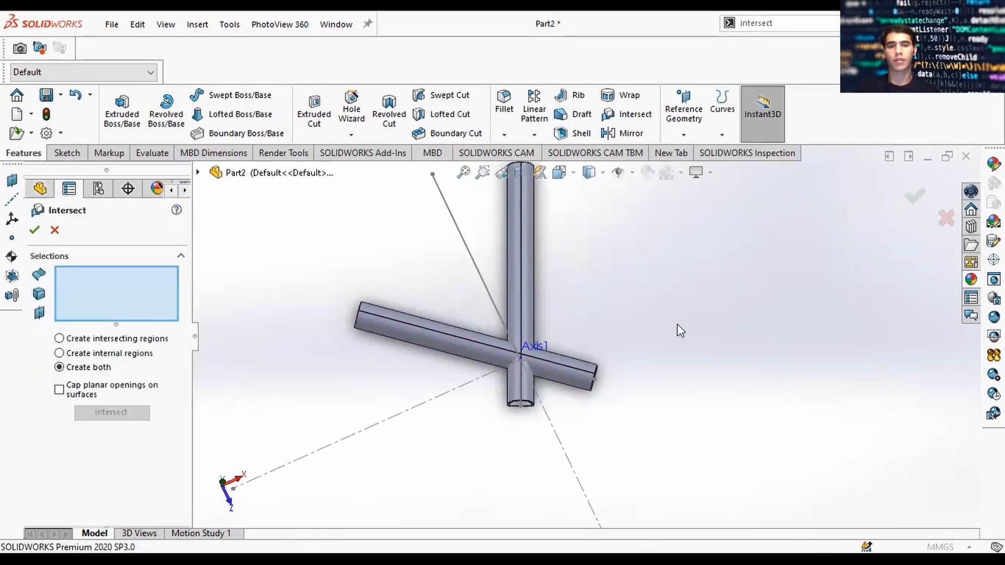
{"action": "left_click", "coordinate": [529, 256]}
{"action": "left_click", "coordinate": [422, 332]}
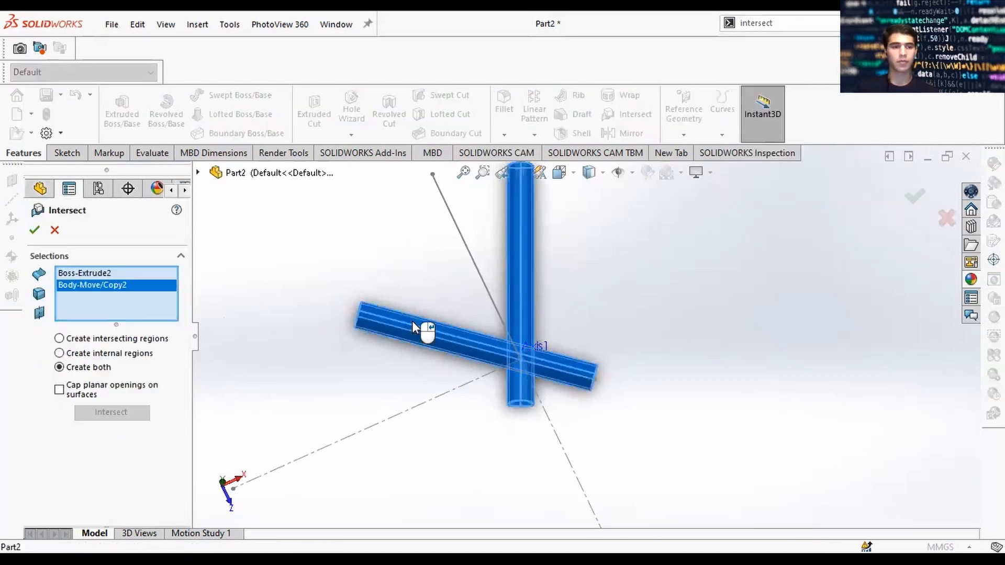
{"action": "left_click", "coordinate": [124, 412]}
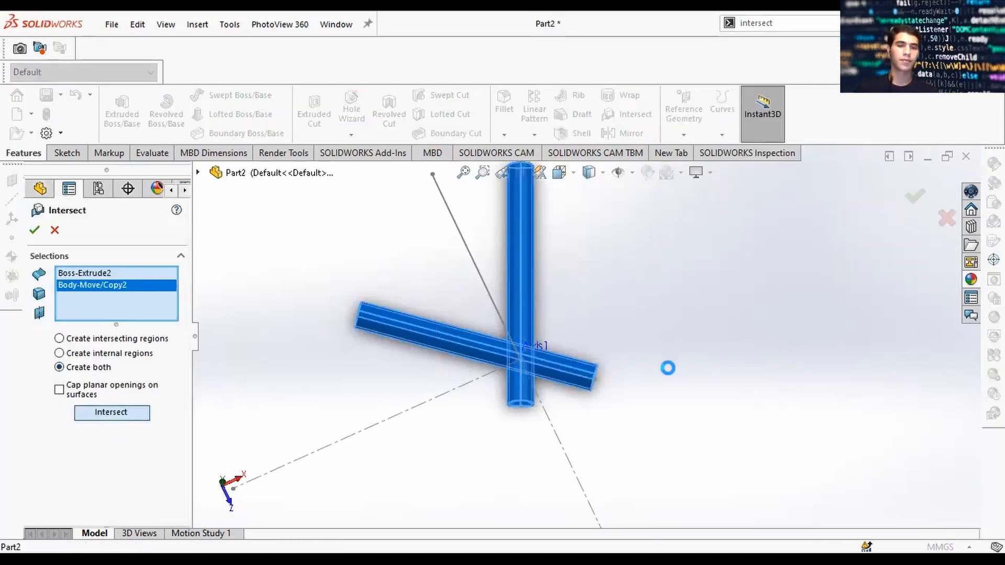
Step: Exclude the long ends of both tubes beyond the junction from the intersection result
{"action": "left_click", "coordinate": [522, 280]}
{"action": "left_click", "coordinate": [447, 331]}
{"action": "middle_click_drag", "start_coordinate": [584, 355], "coordinate": [523, 348]}
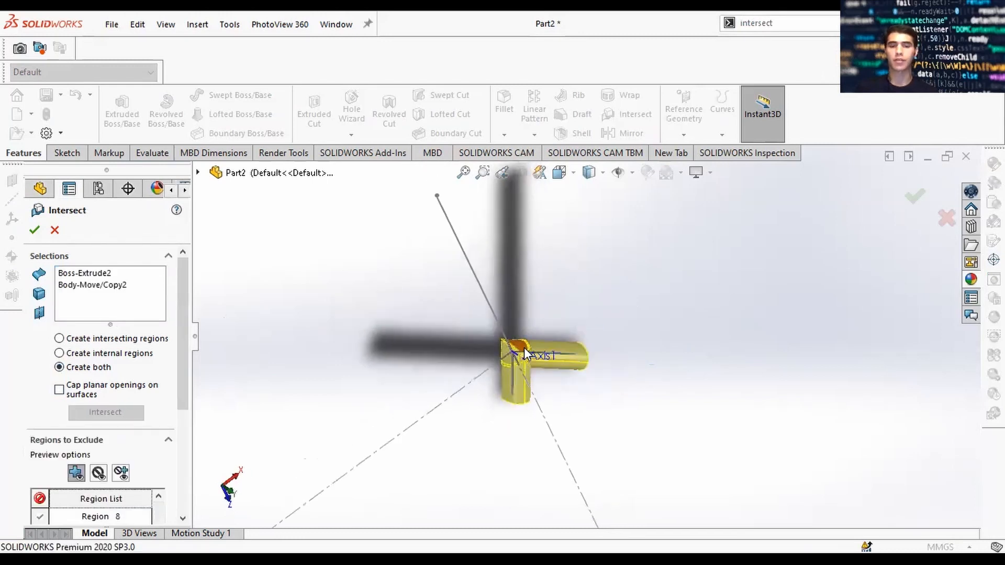
{"action": "scroll", "coordinate": [523, 348], "scroll_direction": "down", "scroll_amount": 6}
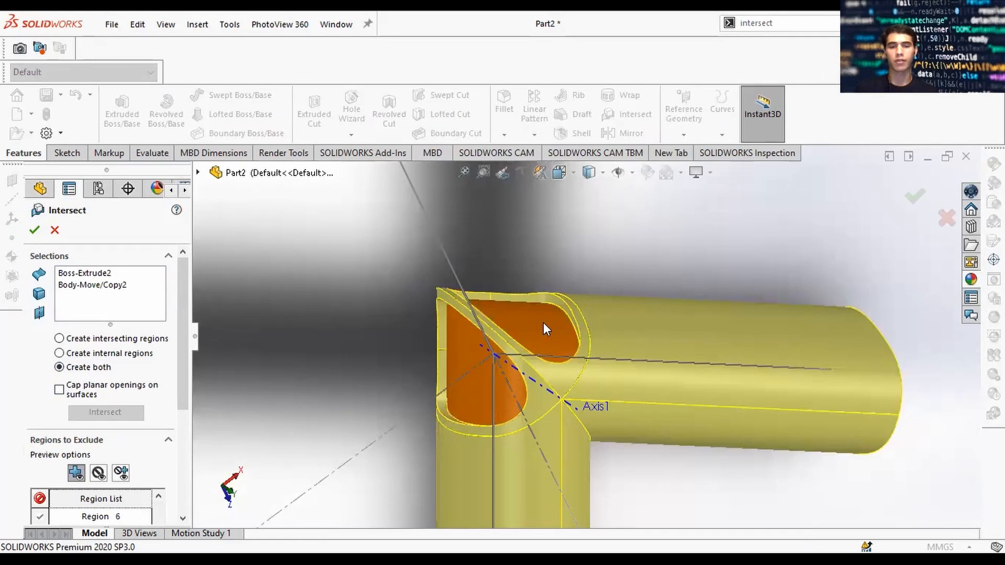
{"action": "scroll", "coordinate": [543, 322], "scroll_direction": "up", "scroll_amount": 5}
{"action": "middle_click_drag", "start_coordinate": [704, 399], "coordinate": [590, 451]}
{"action": "scroll", "coordinate": [590, 450], "scroll_direction": "down", "scroll_amount": 2}
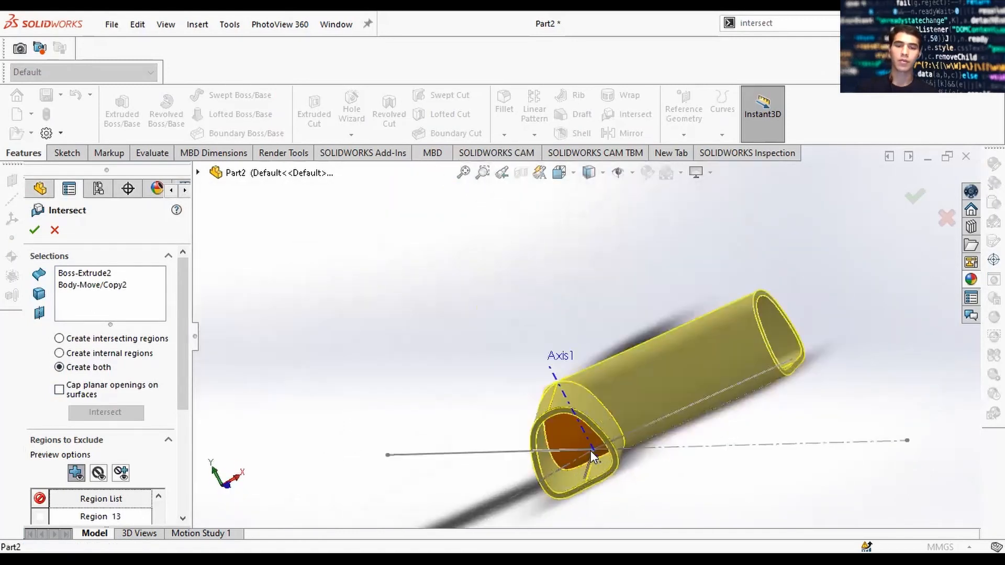
Step: Exclude the inner wall regions blocking the tubes at the junction and finish the Intersect with Merge result on
{"action": "scroll", "coordinate": [590, 451], "scroll_direction": "down", "scroll_amount": 4}
{"action": "scroll", "coordinate": [651, 347], "scroll_direction": "up", "scroll_amount": 5}
{"action": "middle_click_drag", "start_coordinate": [651, 347], "coordinate": [702, 325]}
{"action": "left_click", "coordinate": [702, 325]}
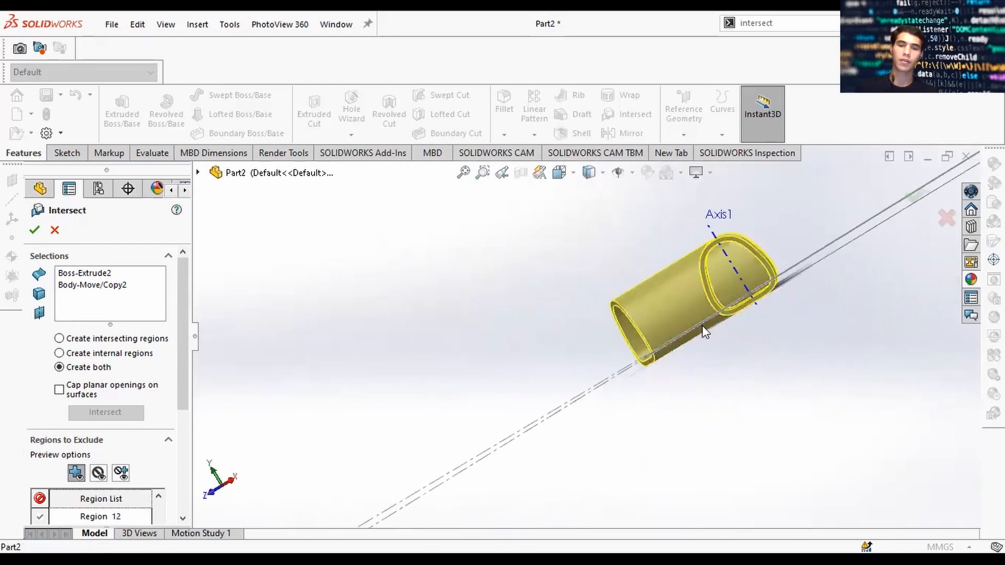
{"action": "left_click", "coordinate": [753, 275]}
{"action": "middle_click_drag", "start_coordinate": [753, 275], "coordinate": [773, 438]}
{"action": "left_click_drag", "start_coordinate": [184, 334], "coordinate": [185, 460]}
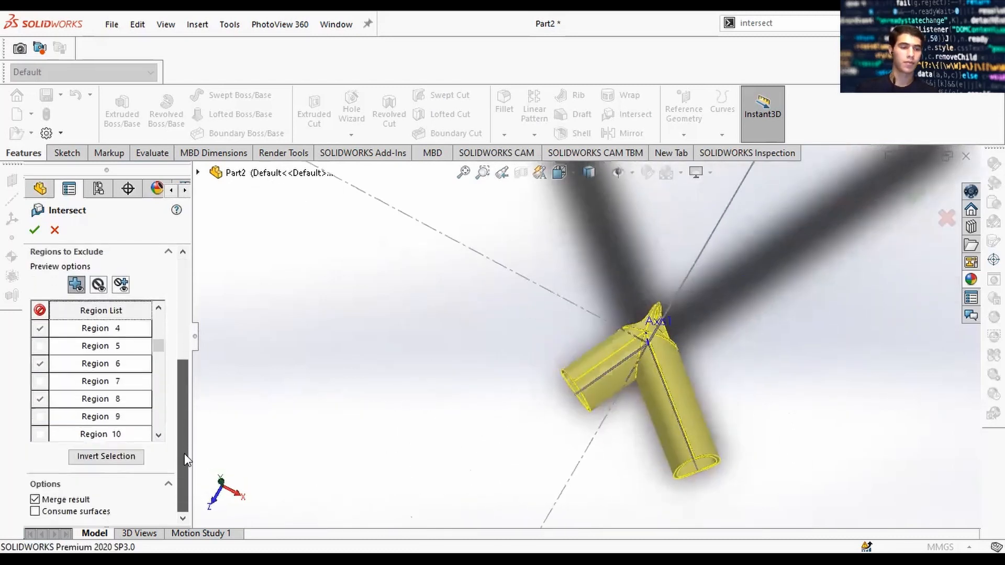
{"action": "left_click", "coordinate": [35, 499]}
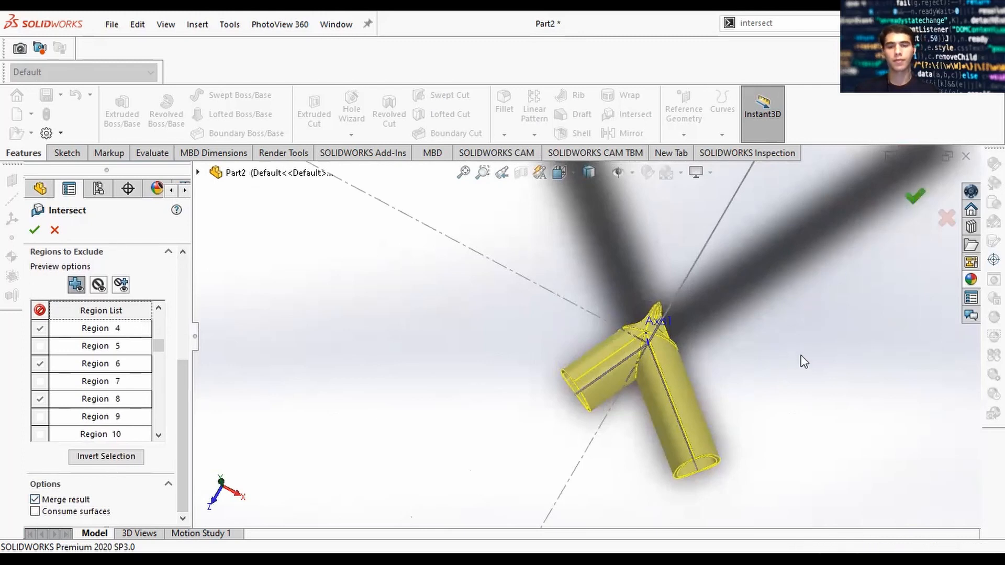
{"action": "middle_click_drag", "start_coordinate": [769, 333], "coordinate": [770, 444]}
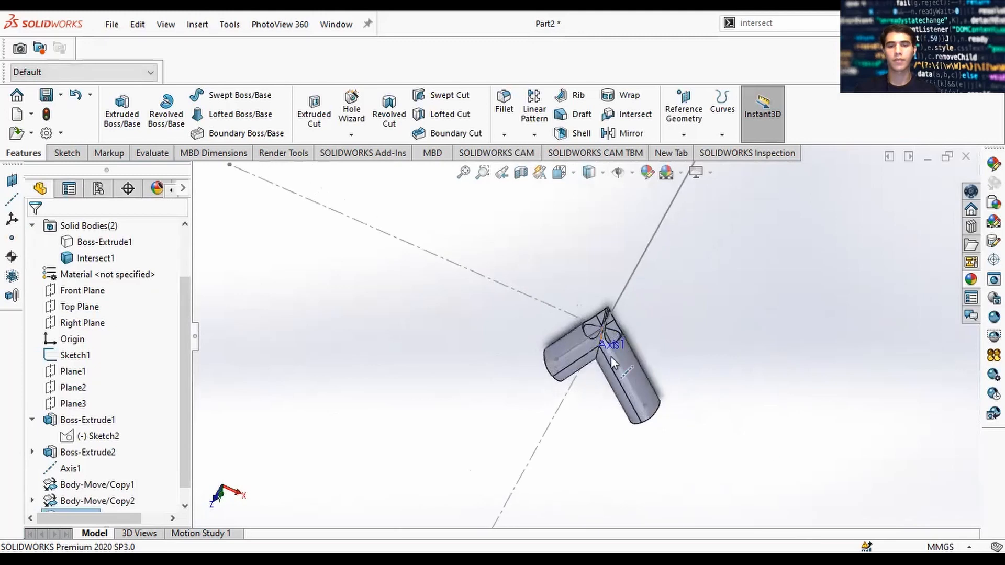
Step: Hide the Y layout sketch, Sketch1, to expose the merged tube junction
{"action": "scroll", "coordinate": [611, 356], "scroll_direction": "down", "scroll_amount": 3}
{"action": "left_click", "coordinate": [632, 239]}
{"action": "right_click", "coordinate": [631, 238]}
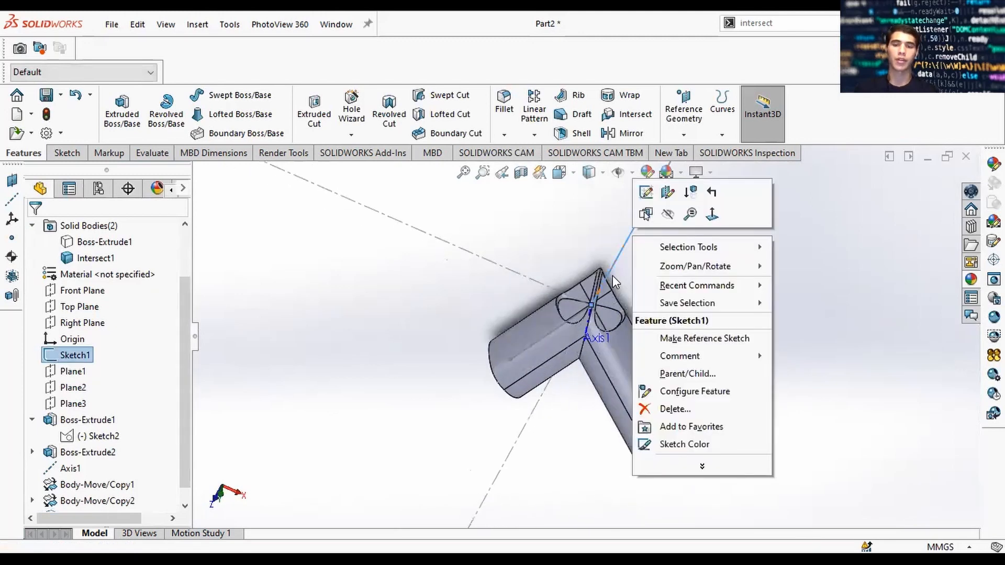
{"action": "left_click", "coordinate": [666, 214]}
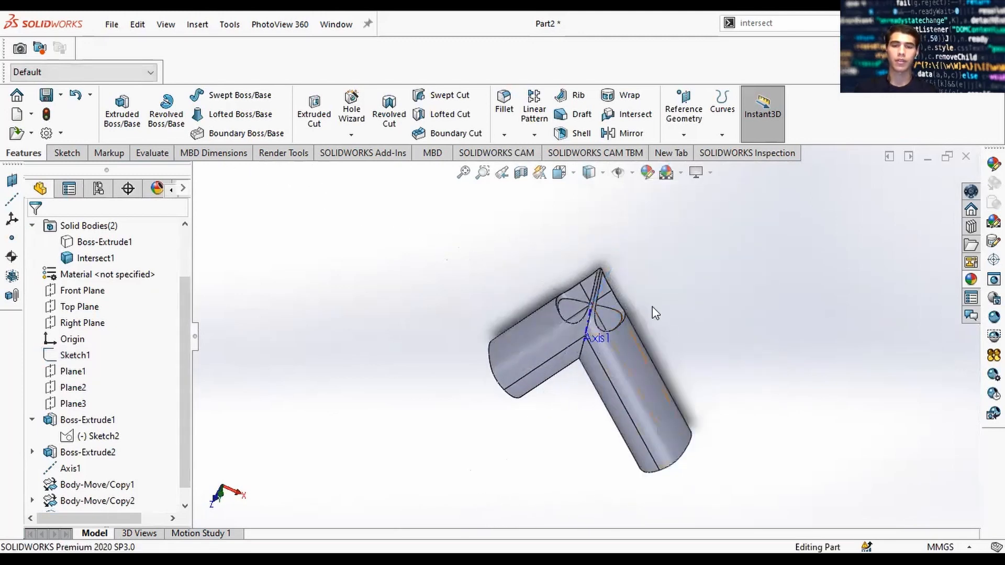
{"action": "mouse_move", "coordinate": [652, 306]}
{"action": "middle_mouse_down"}
{"action": "mouse_move", "coordinate": [589, 341]}
{"action": "mouse_move", "coordinate": [578, 321]}
{"action": "middle_mouse_up"}
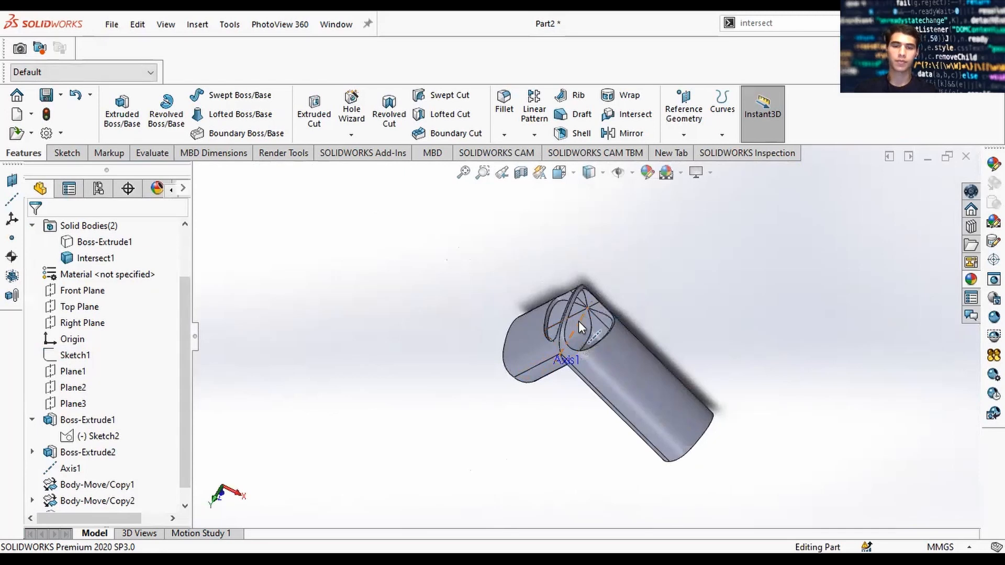
Step: Show the hidden Boss-Extrude1 tube body alongside the merged two-tube junction
{"action": "middle_click_drag", "start_coordinate": [640, 296], "coordinate": [657, 273]}
{"action": "scroll", "coordinate": [662, 272], "scroll_direction": "up", "scroll_amount": 5}
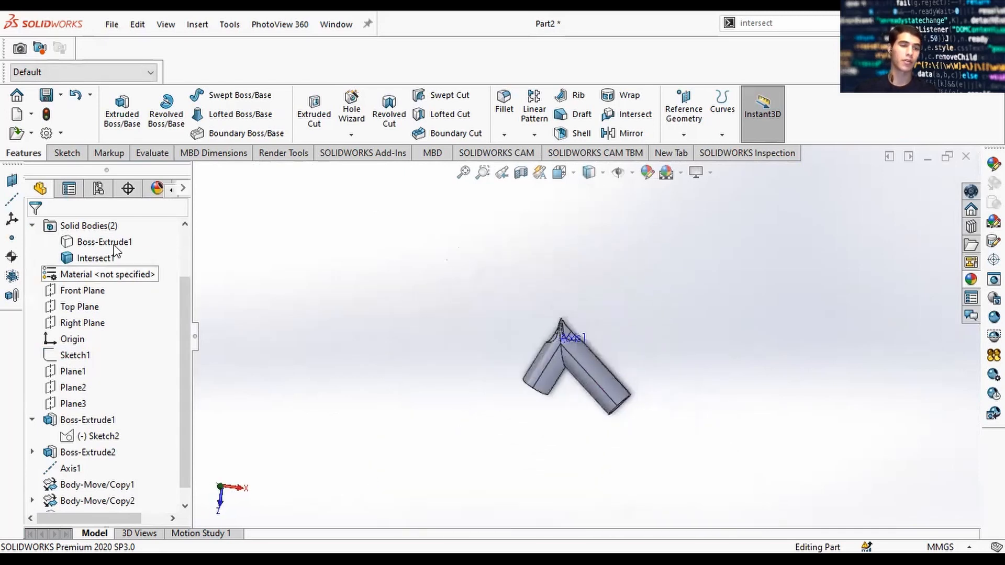
{"action": "left_click", "coordinate": [115, 243]}
{"action": "left_click", "coordinate": [127, 220]}
{"action": "left_click", "coordinate": [668, 262]}
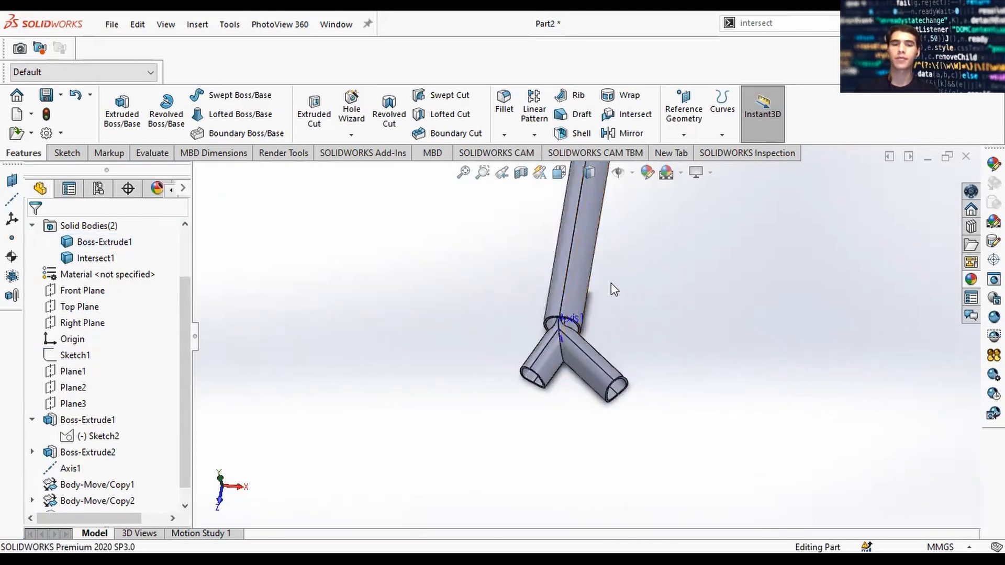
{"action": "middle_click_drag", "start_coordinate": [618, 284], "coordinate": [621, 366], "text": "ctrl"}
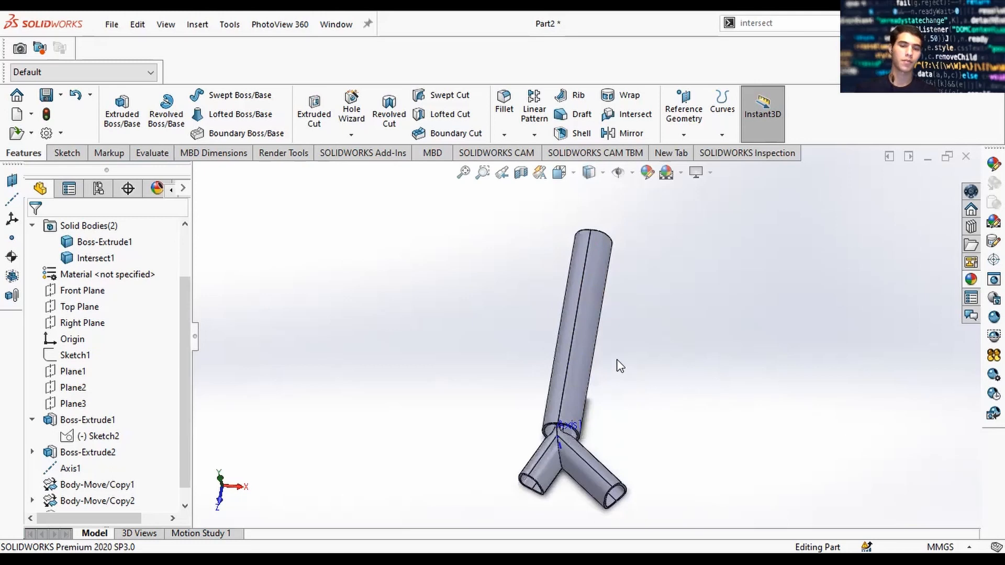
{"action": "middle_click_drag", "start_coordinate": [612, 400], "coordinate": [691, 331]}
{"action": "scroll", "coordinate": [638, 395], "scroll_direction": "down", "scroll_amount": 5}
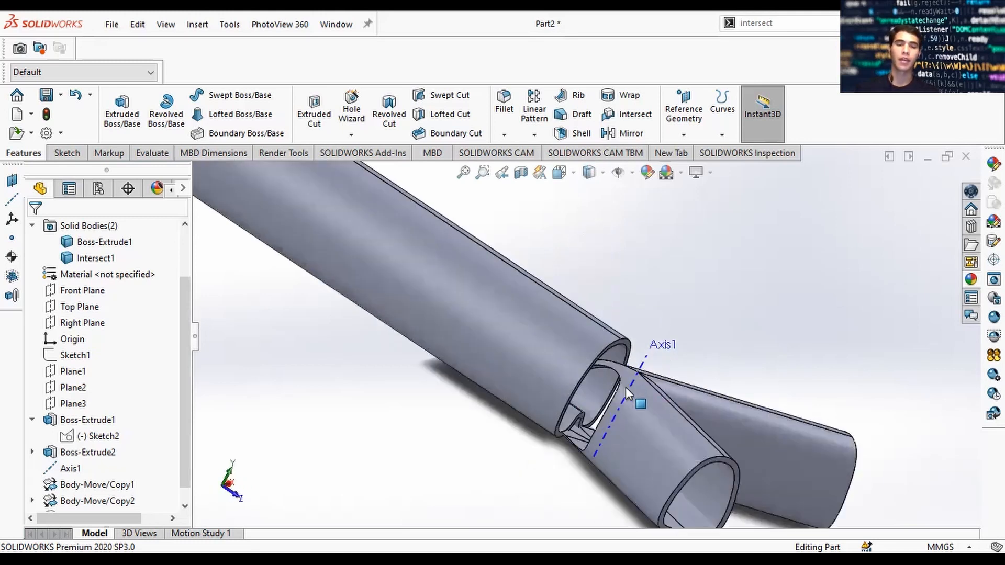
{"action": "scroll", "coordinate": [626, 387], "scroll_direction": "down", "scroll_amount": 2}
{"action": "middle_click_drag", "start_coordinate": [613, 371], "coordinate": [628, 388]}
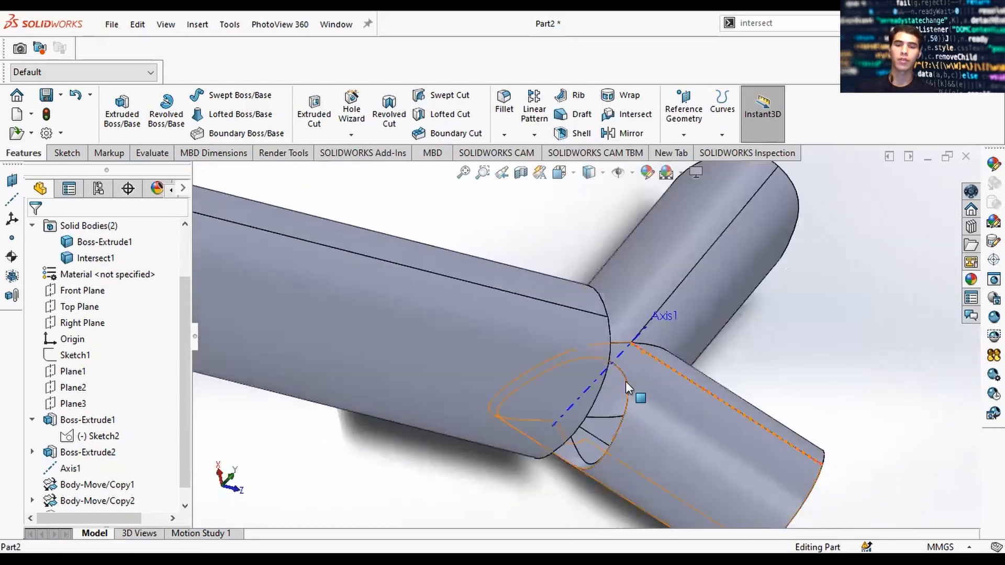
{"action": "middle_click_drag", "start_coordinate": [619, 349], "coordinate": [686, 385]}
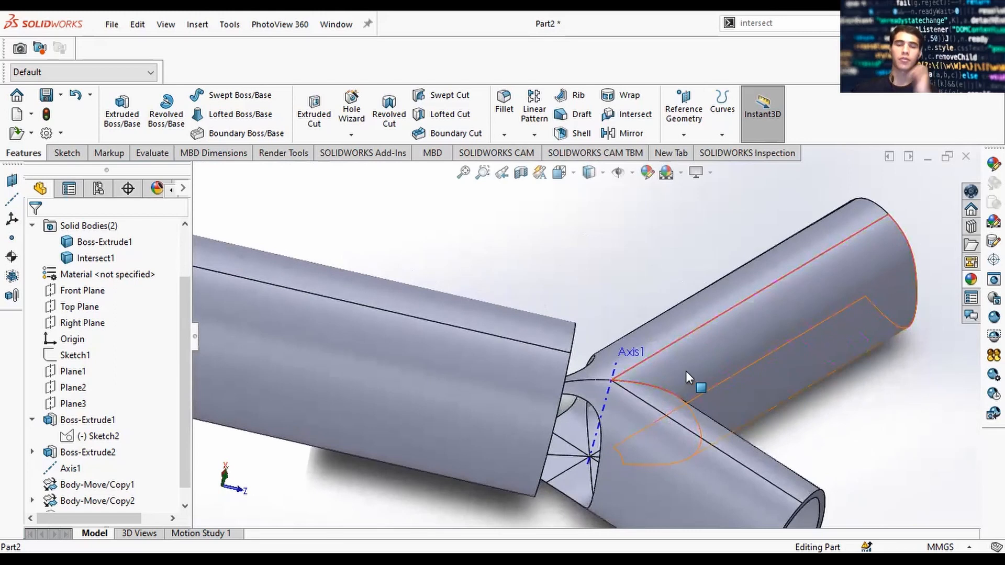
{"action": "left_click", "coordinate": [684, 135]}
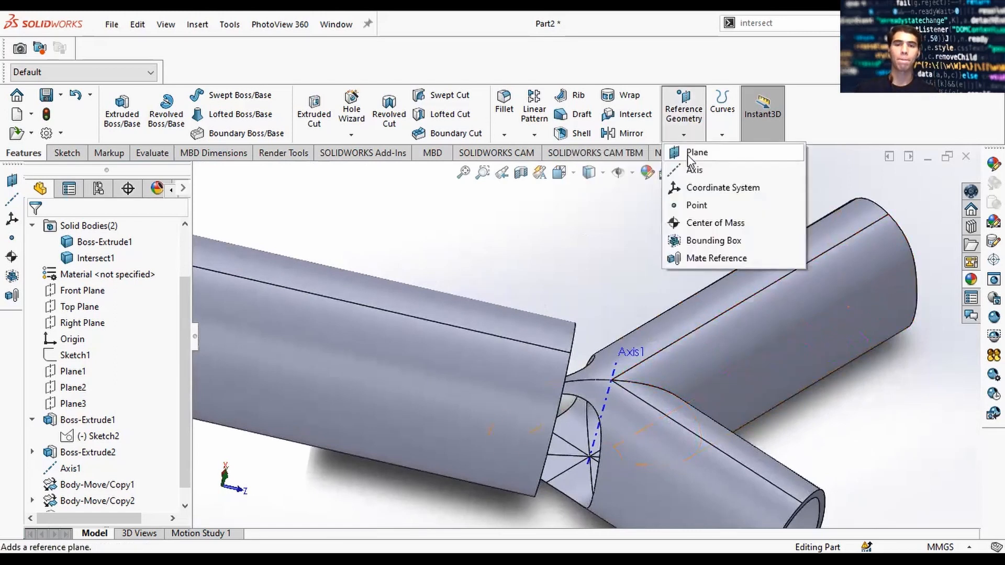
{"action": "left_click", "coordinate": [686, 155]}
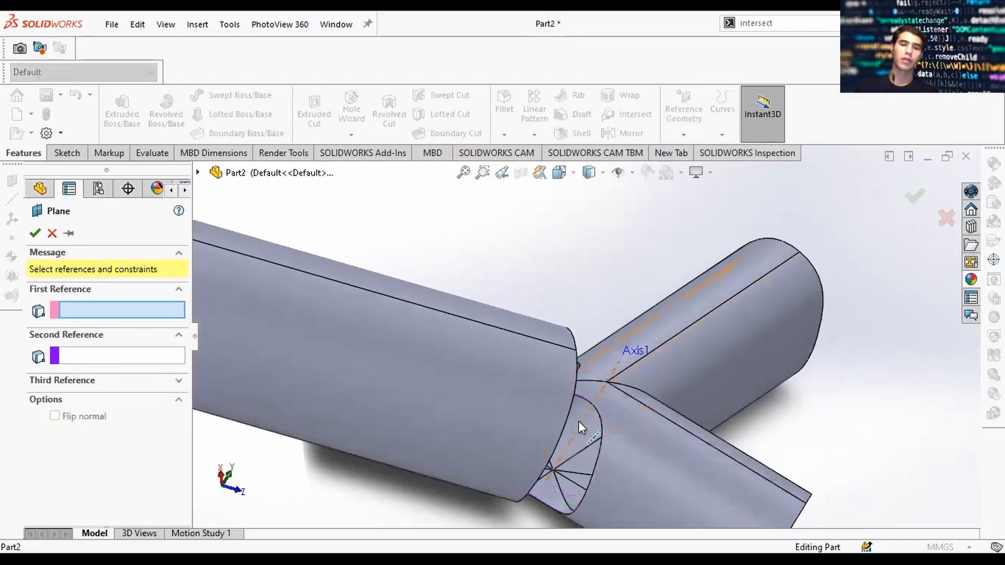
{"action": "left_click", "coordinate": [579, 421]}
{"action": "scroll", "coordinate": [632, 379], "scroll_direction": "up", "scroll_amount": 3}
{"action": "middle_click_drag", "start_coordinate": [632, 379], "coordinate": [626, 498]}
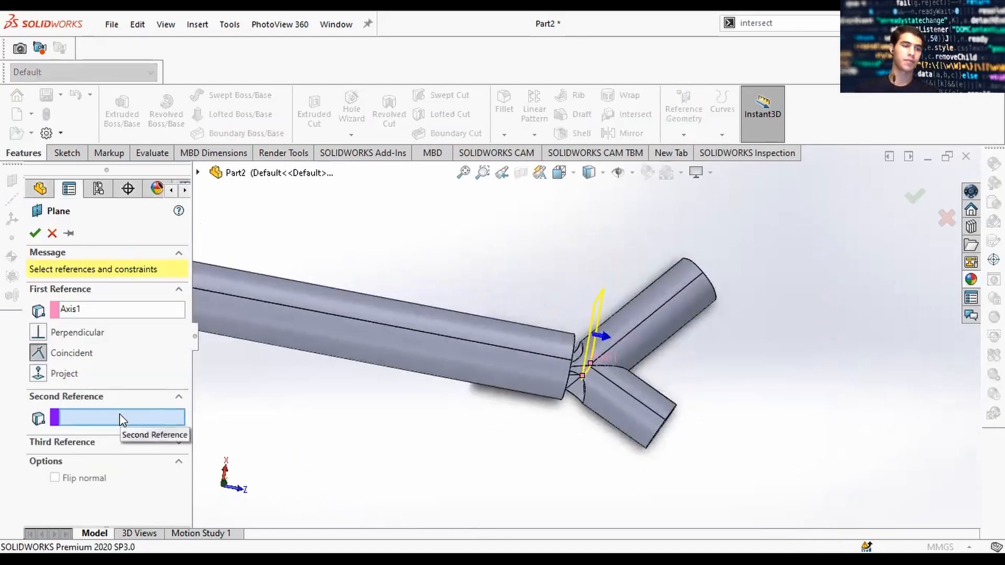
{"action": "scroll", "coordinate": [537, 372], "scroll_direction": "down", "scroll_amount": 4}
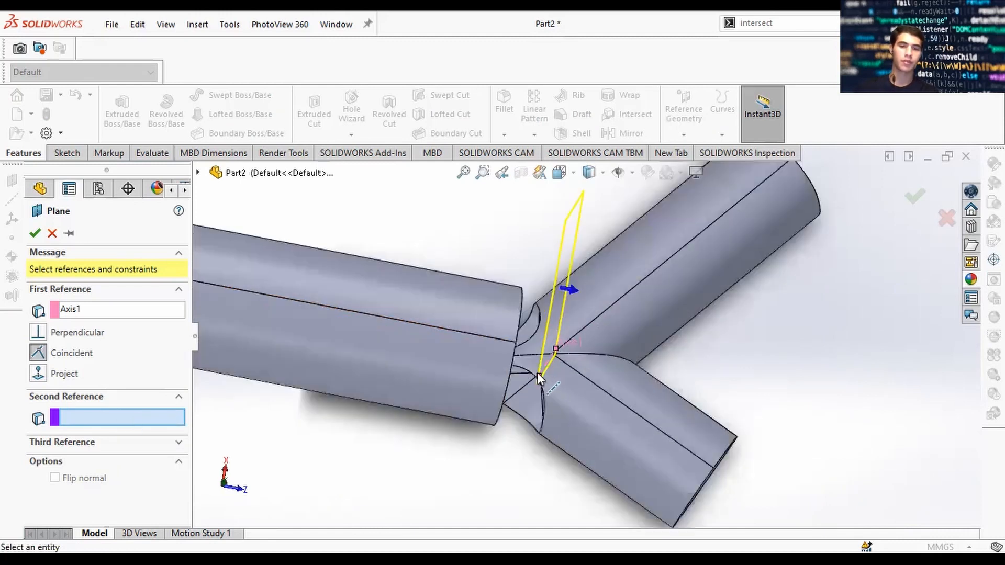
{"action": "scroll", "coordinate": [548, 391], "scroll_direction": "up", "scroll_amount": 2}
{"action": "scroll", "coordinate": [578, 350], "scroll_direction": "down", "scroll_amount": 5}
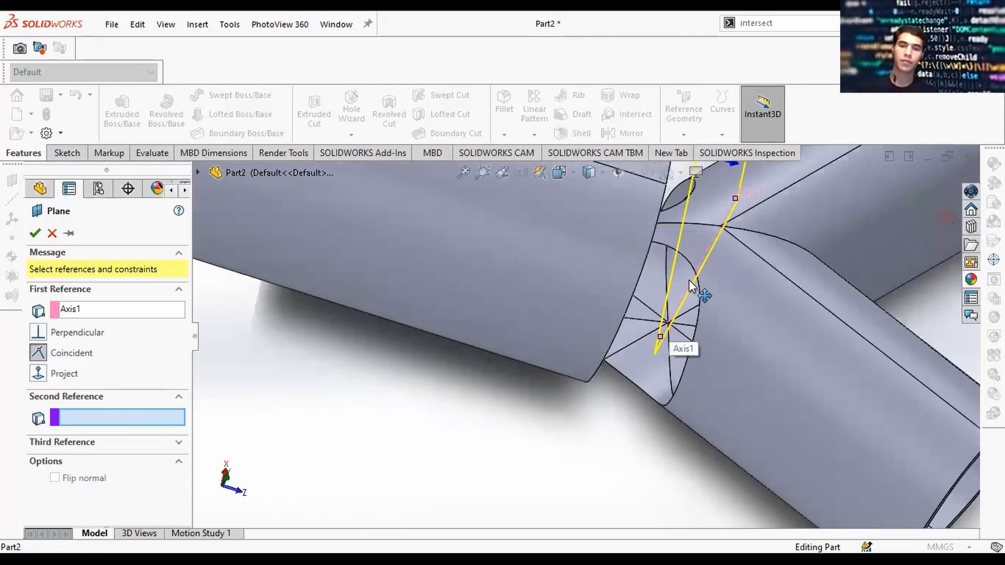
{"action": "key", "text": "Escape"}
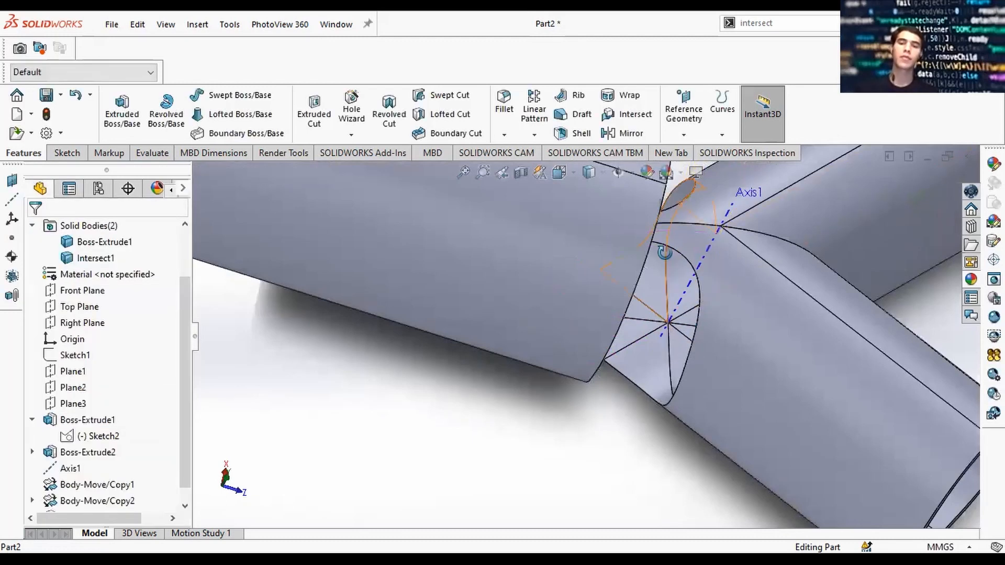
Step: Examine the gap between the long tube's end and the merged junction around Axis1
{"action": "scroll", "coordinate": [786, 265], "scroll_direction": "up", "scroll_amount": 10}
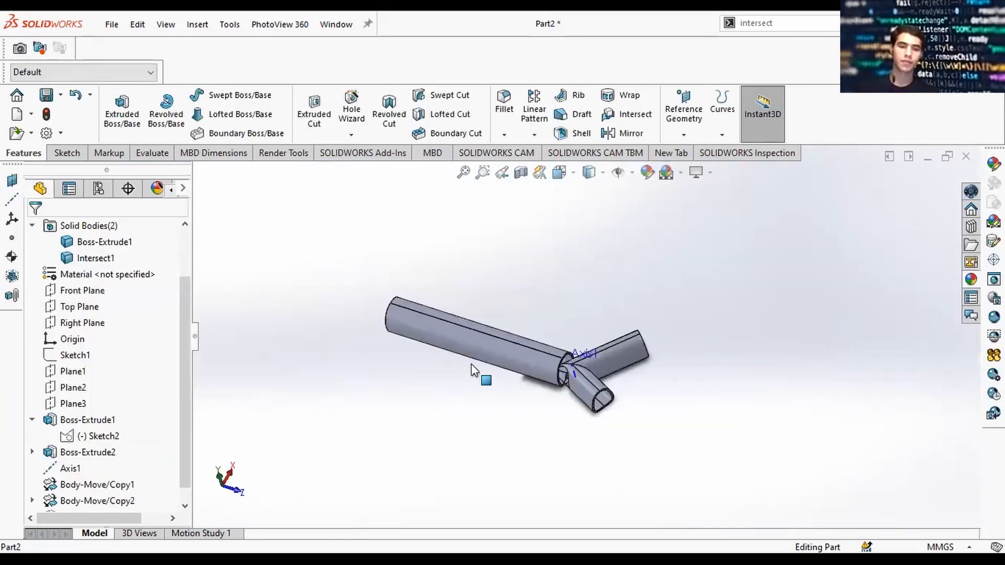
{"action": "middle_click_drag", "start_coordinate": [534, 354], "coordinate": [471, 363], "text": "ctrl"}
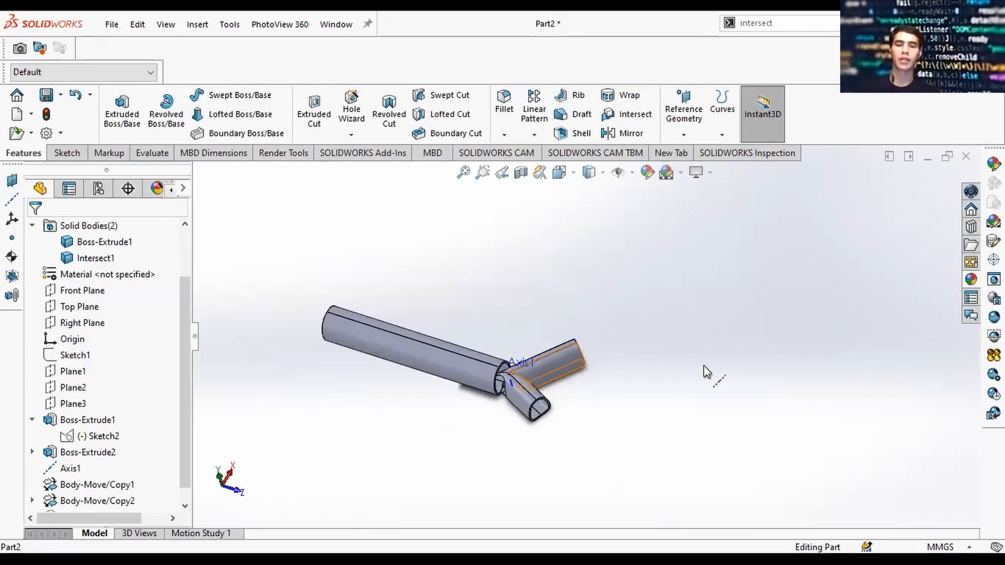
{"action": "scroll", "coordinate": [739, 342], "scroll_direction": "down", "scroll_amount": 3}
{"action": "middle_click_drag", "start_coordinate": [724, 352], "coordinate": [516, 359]}
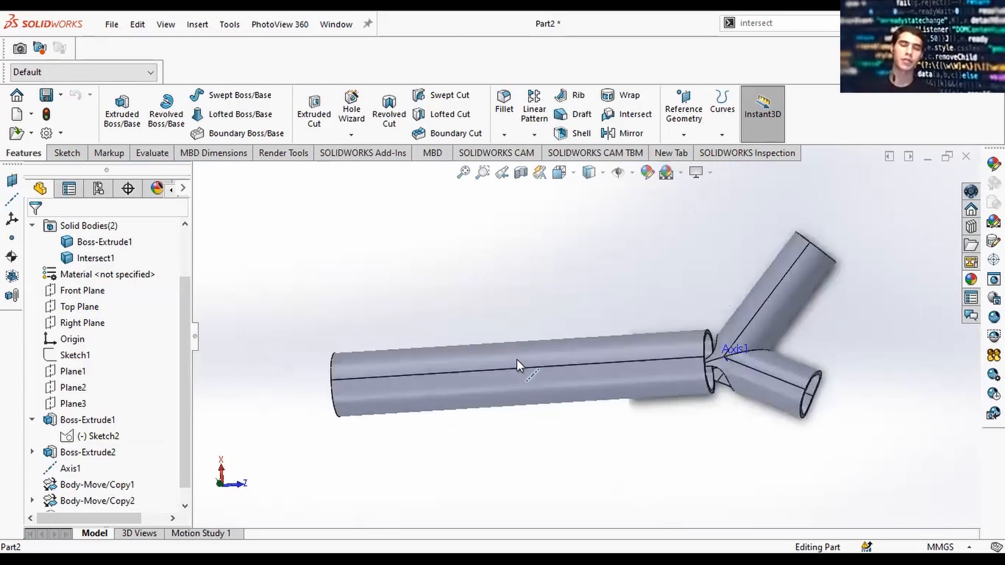
{"action": "key", "text": "ctrl+8"}
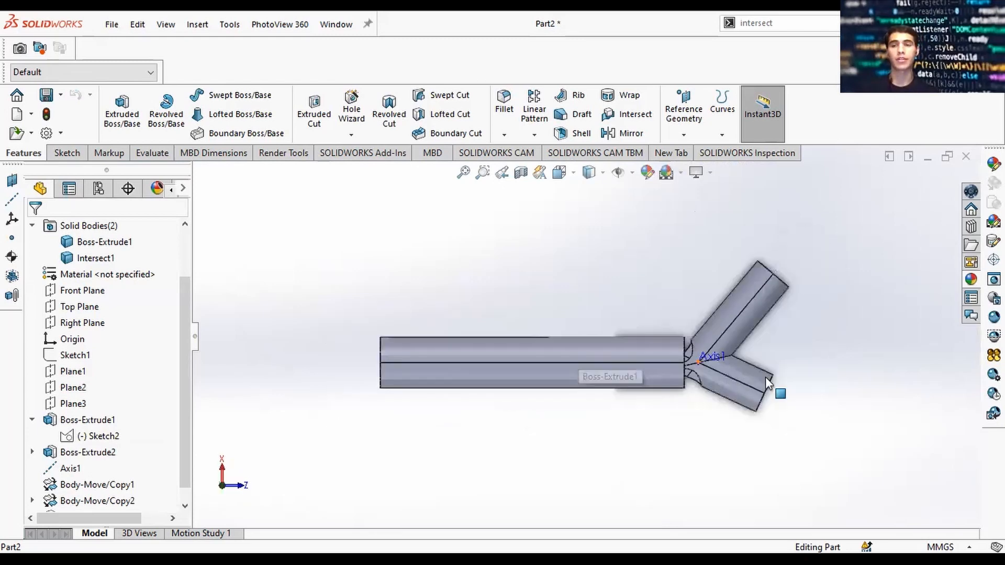
{"action": "scroll", "coordinate": [705, 368], "scroll_direction": "down", "scroll_amount": 3}
{"action": "middle_click_drag", "start_coordinate": [705, 369], "coordinate": [683, 254]}
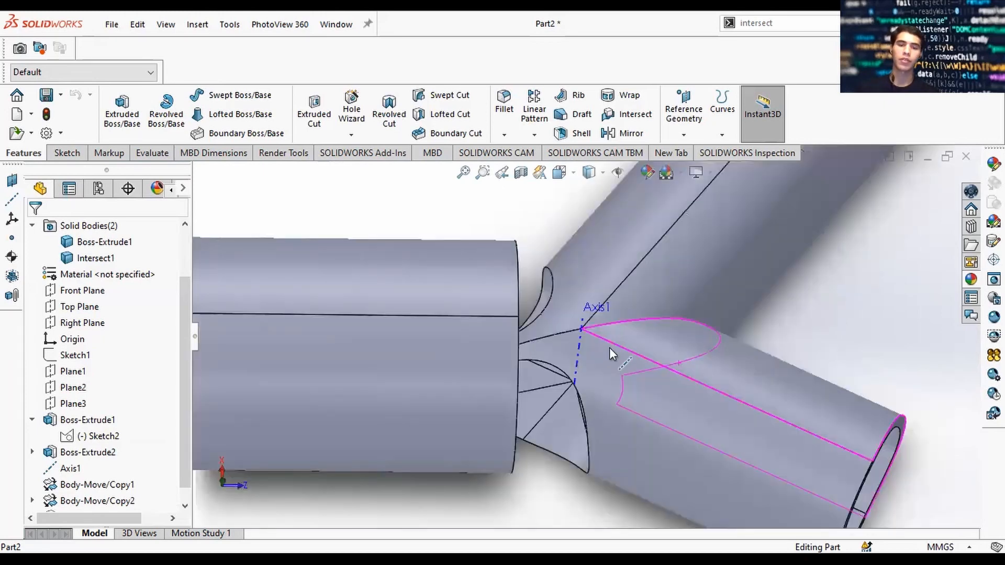
{"action": "middle_click_drag", "start_coordinate": [610, 355], "coordinate": [574, 405]}
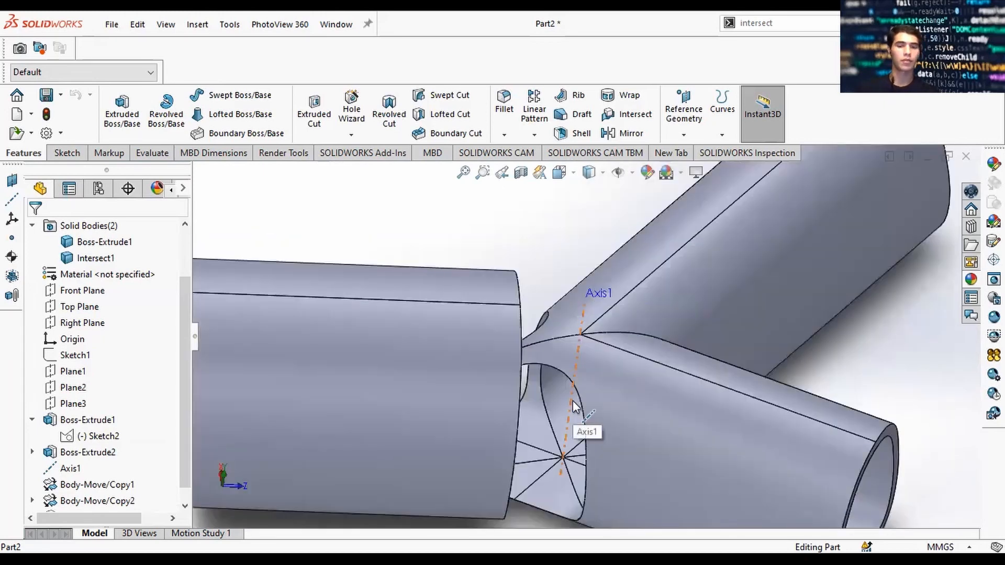
Step: Create a reference plane at 0 mm offset from the long tube's end face at the junction
{"action": "scroll", "coordinate": [574, 399], "scroll_direction": "up", "scroll_amount": 3}
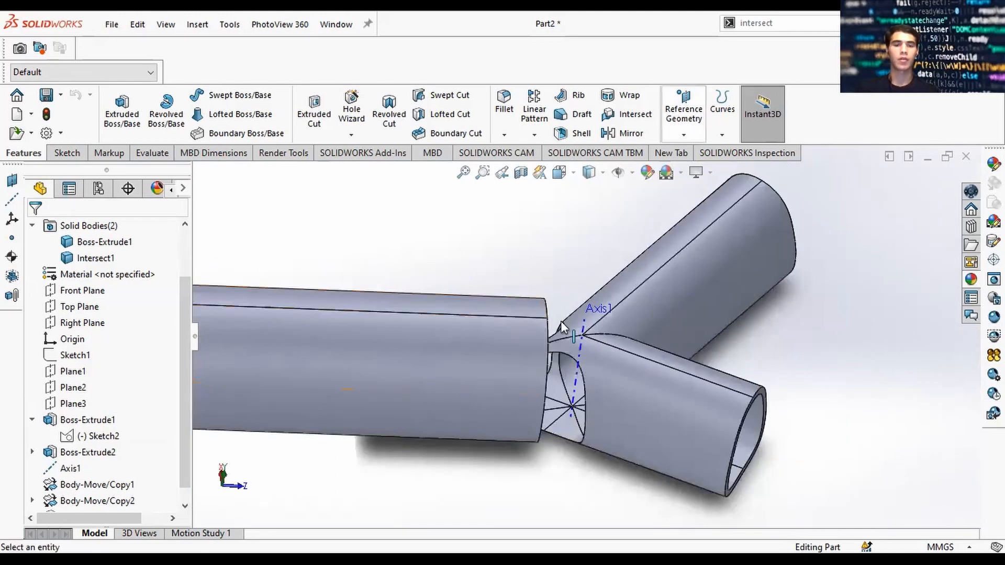
{"action": "middle_click_drag", "start_coordinate": [537, 310], "coordinate": [530, 309]}
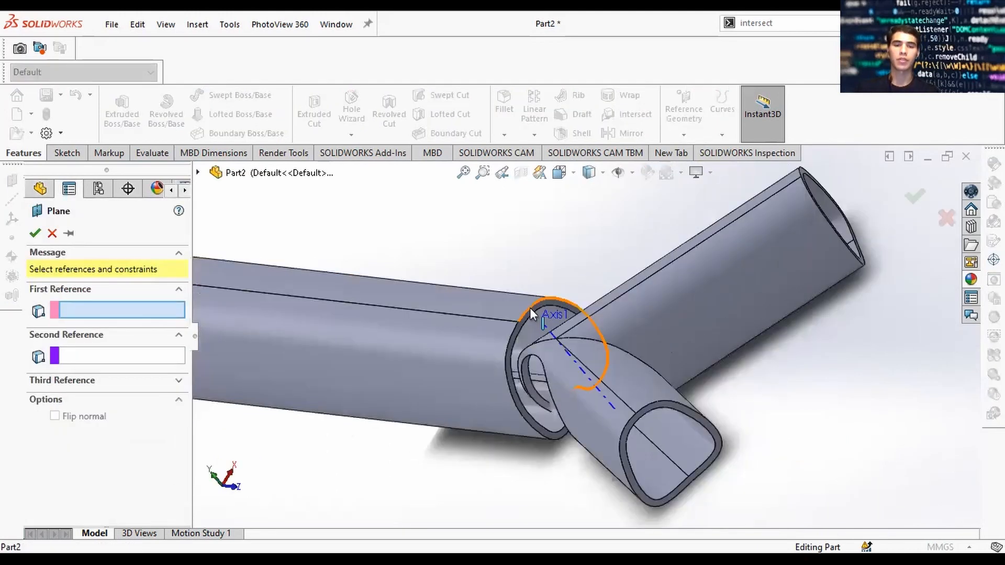
{"action": "scroll", "coordinate": [533, 319], "scroll_direction": "down", "scroll_amount": 4}
{"action": "left_click", "coordinate": [528, 345]}
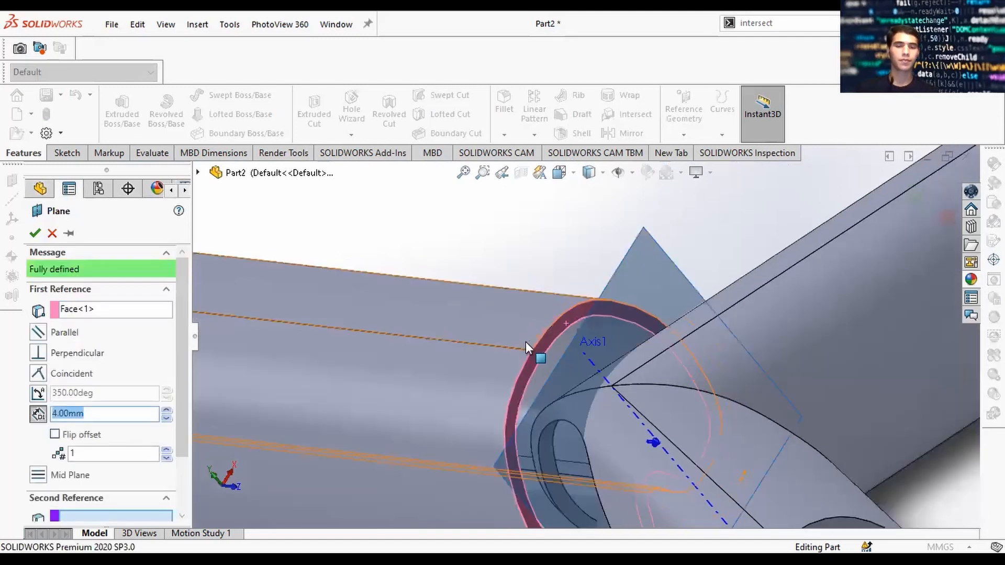
{"action": "scroll", "coordinate": [569, 358], "scroll_direction": "up", "scroll_amount": 5}
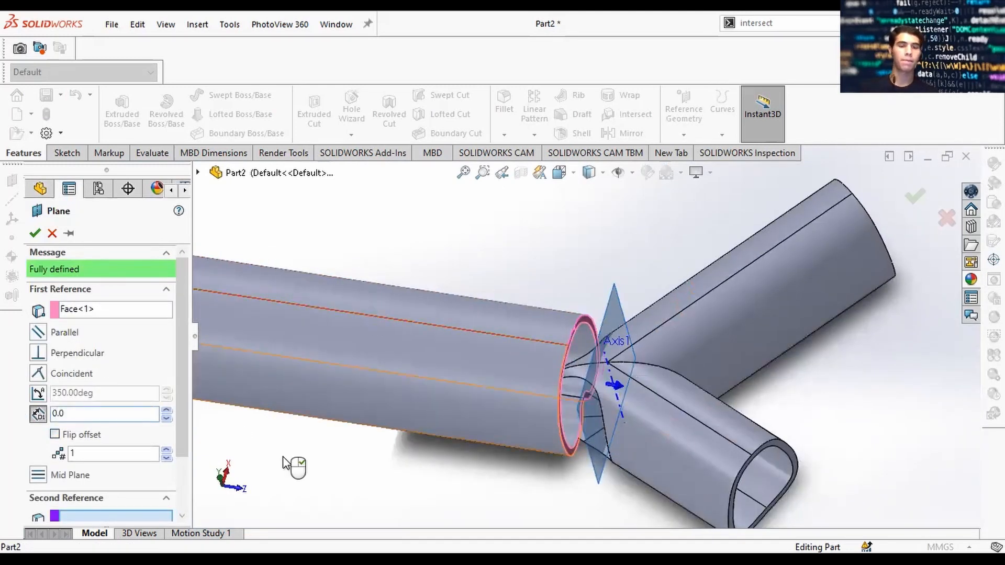
{"action": "key", "text": "Return"}
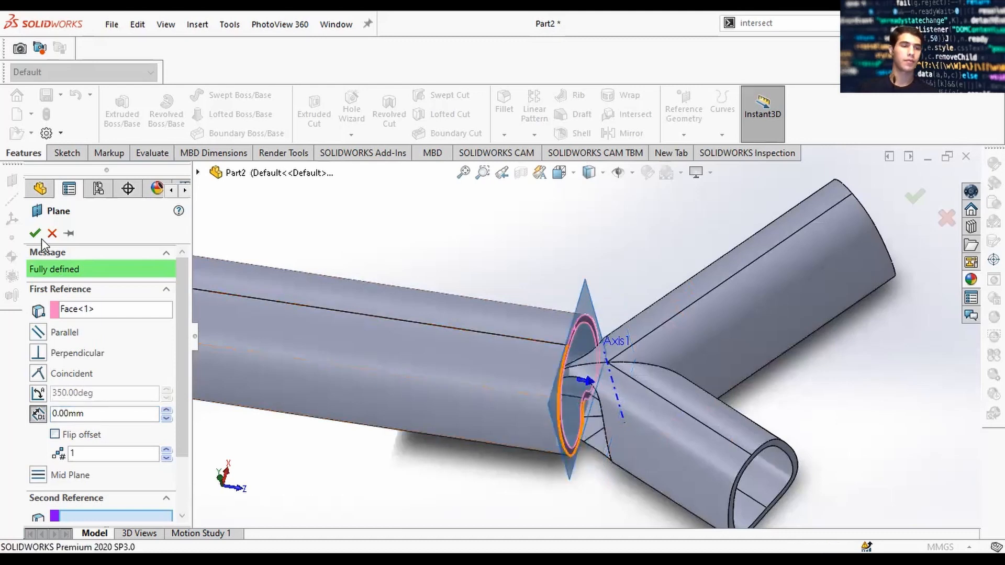
{"action": "left_click", "coordinate": [35, 234]}
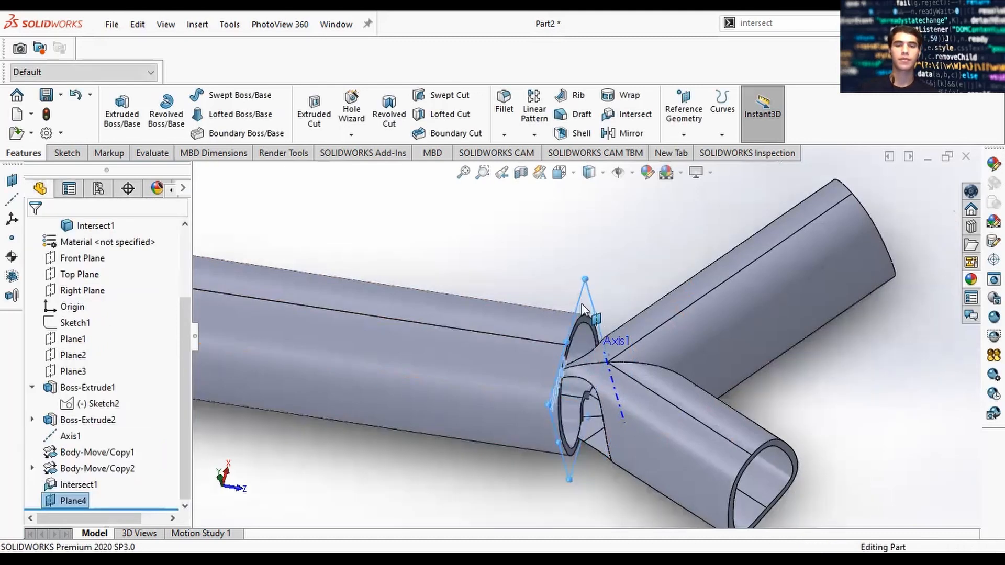
{"action": "key", "text": "Escape"}
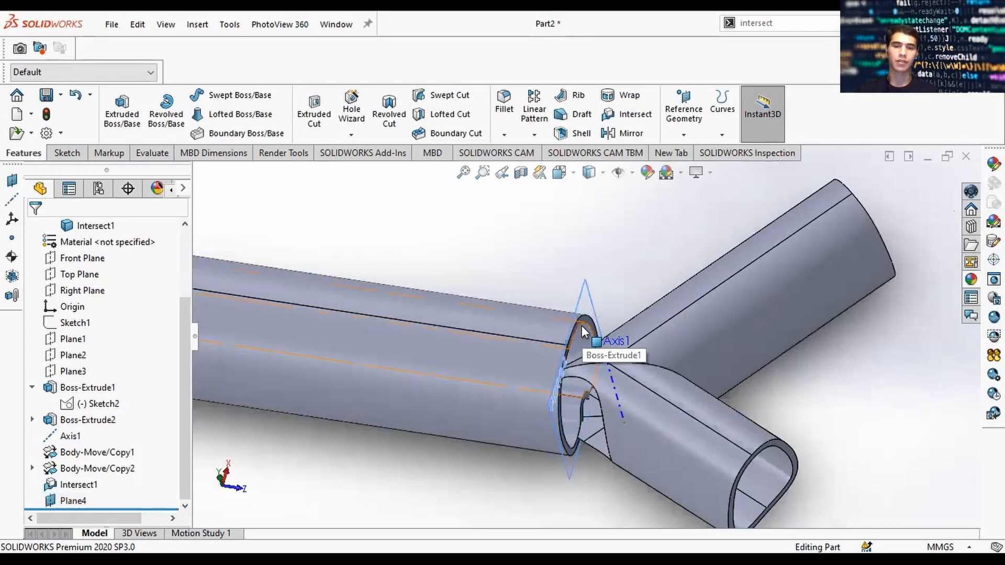
Step: Start a sketch at the long tube's junction end and convert its two outer profile edges into sketch entities
{"action": "scroll", "coordinate": [566, 343], "scroll_direction": "down", "scroll_amount": 2}
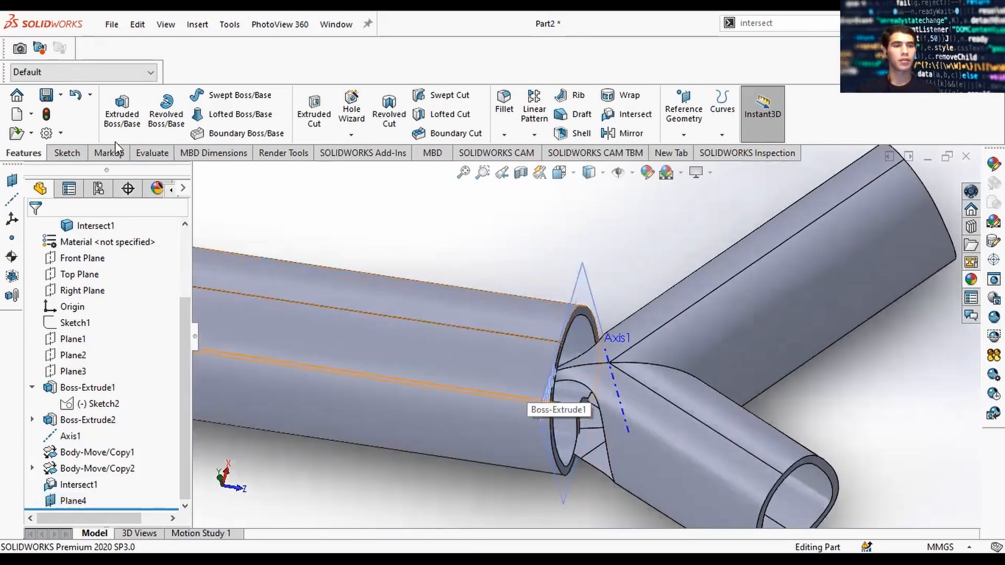
{"action": "left_click", "coordinate": [67, 153]}
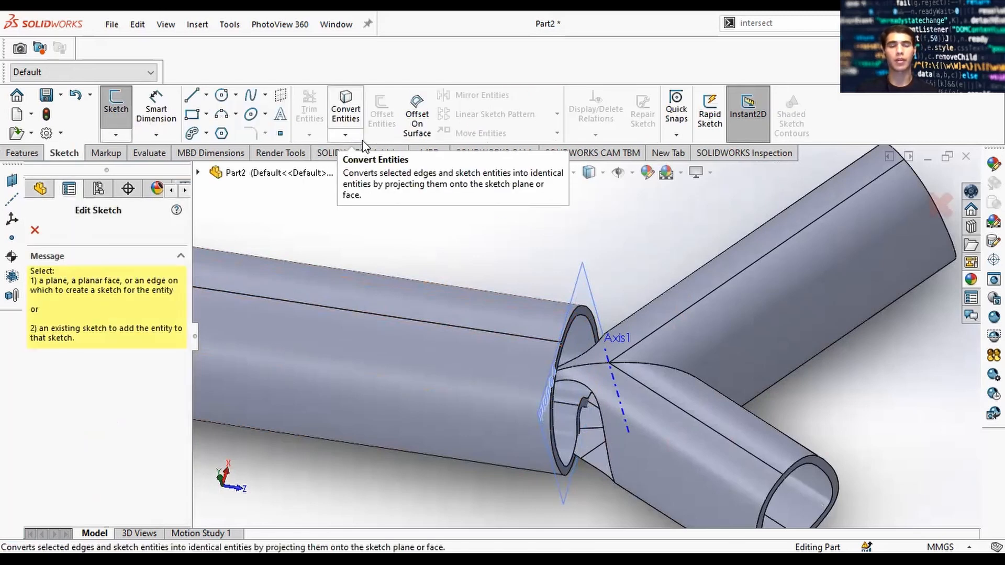
{"action": "left_click", "coordinate": [345, 135]}
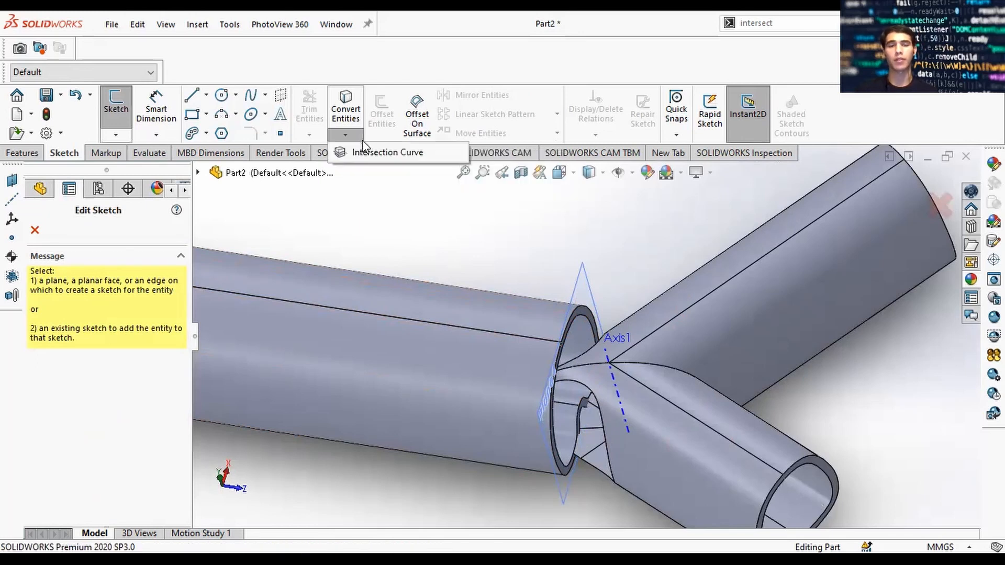
{"action": "left_click", "coordinate": [352, 135]}
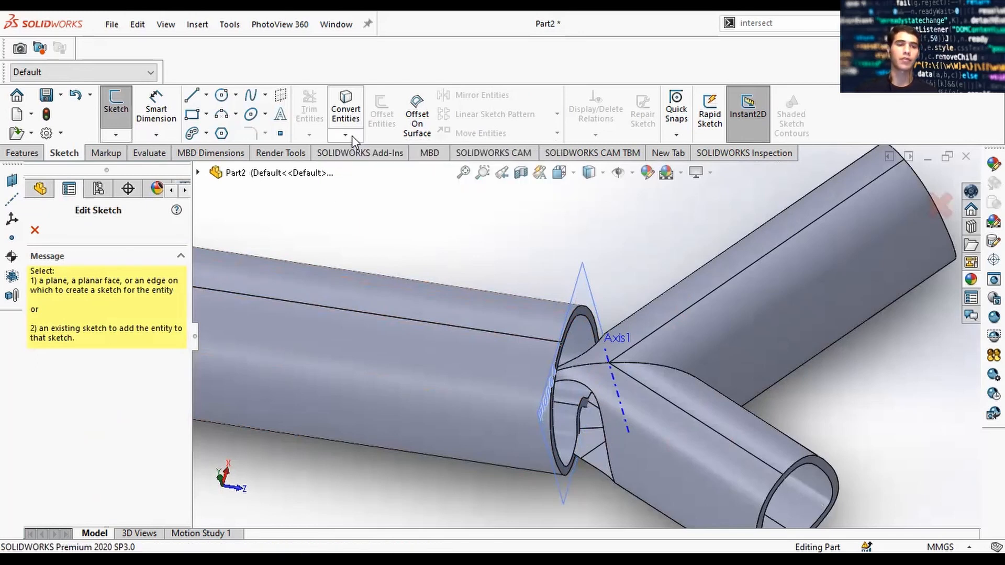
{"action": "scroll", "coordinate": [582, 318], "scroll_direction": "down", "scroll_amount": 3}
{"action": "left_click", "coordinate": [587, 323]}
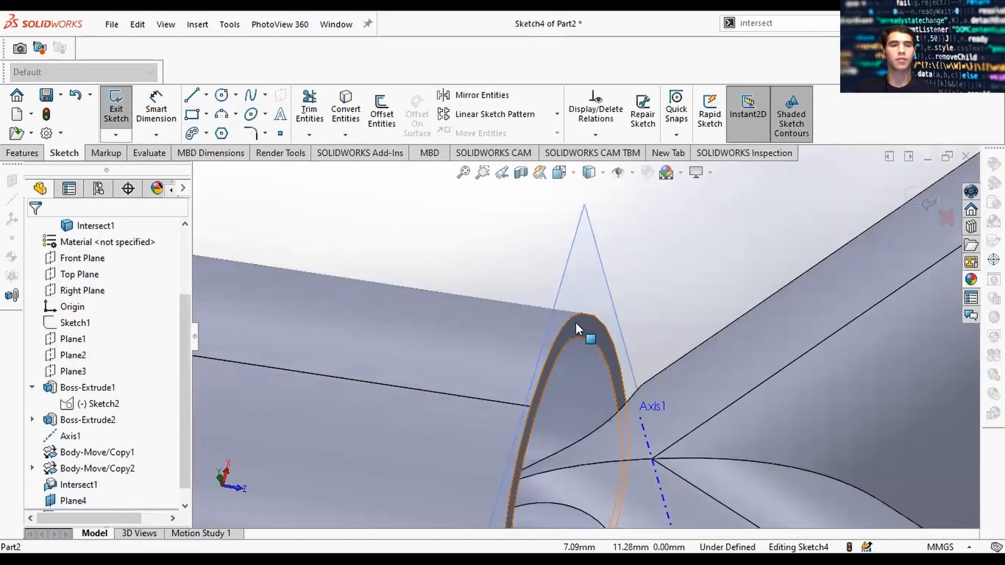
{"action": "left_click", "coordinate": [343, 110]}
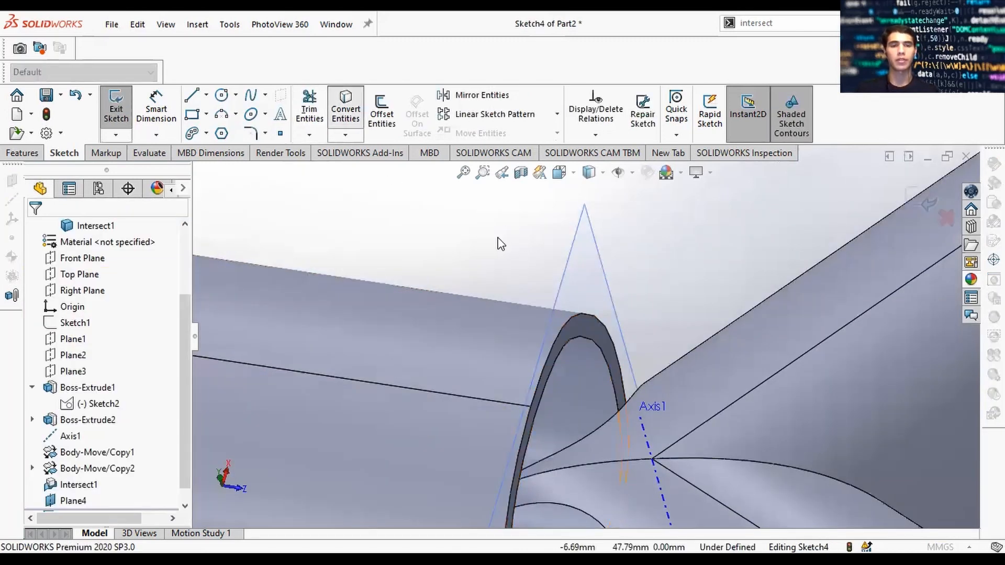
{"action": "left_click", "coordinate": [577, 312]}
{"action": "left_click", "coordinate": [522, 431]}
{"action": "left_click", "coordinate": [35, 230]}
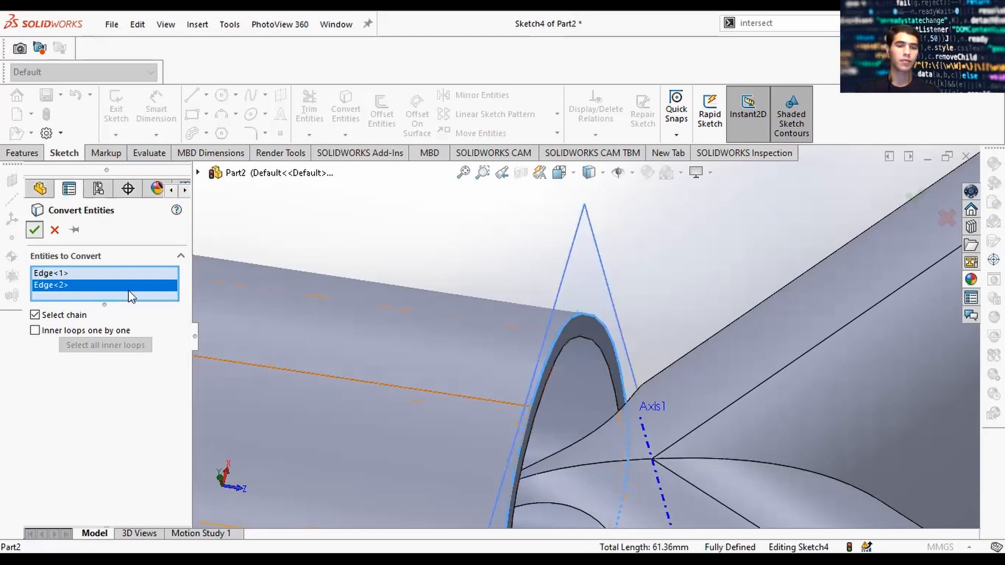
Step: Examine the converted outline at the long tube's end and its gap to the merged tubes
{"action": "scroll", "coordinate": [637, 377], "scroll_direction": "up", "scroll_amount": 3}
{"action": "middle_click_drag", "start_coordinate": [636, 377], "coordinate": [610, 363]}
{"action": "scroll", "coordinate": [578, 362], "scroll_direction": "down", "scroll_amount": 5}
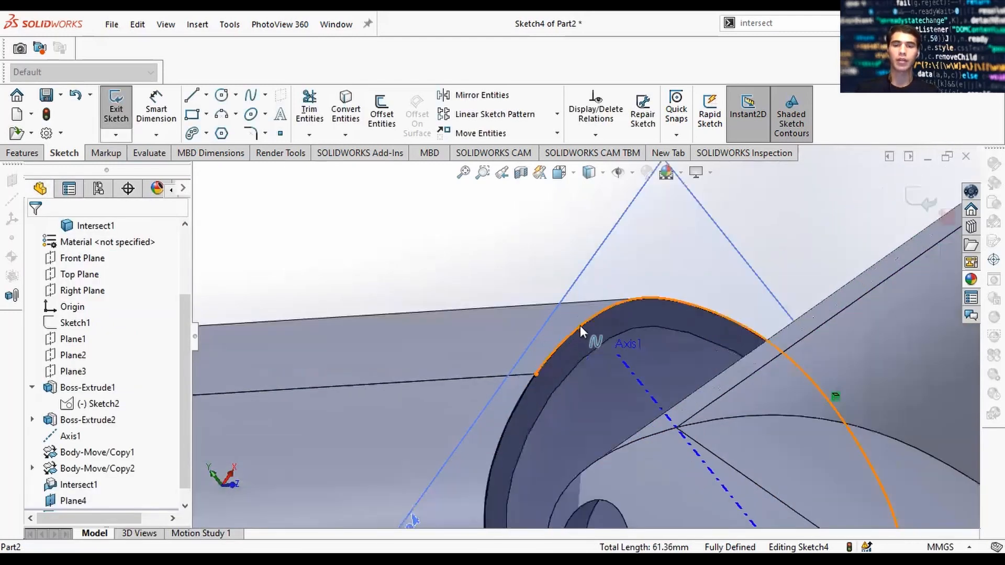
{"action": "scroll", "coordinate": [683, 316], "scroll_direction": "up", "scroll_amount": 5}
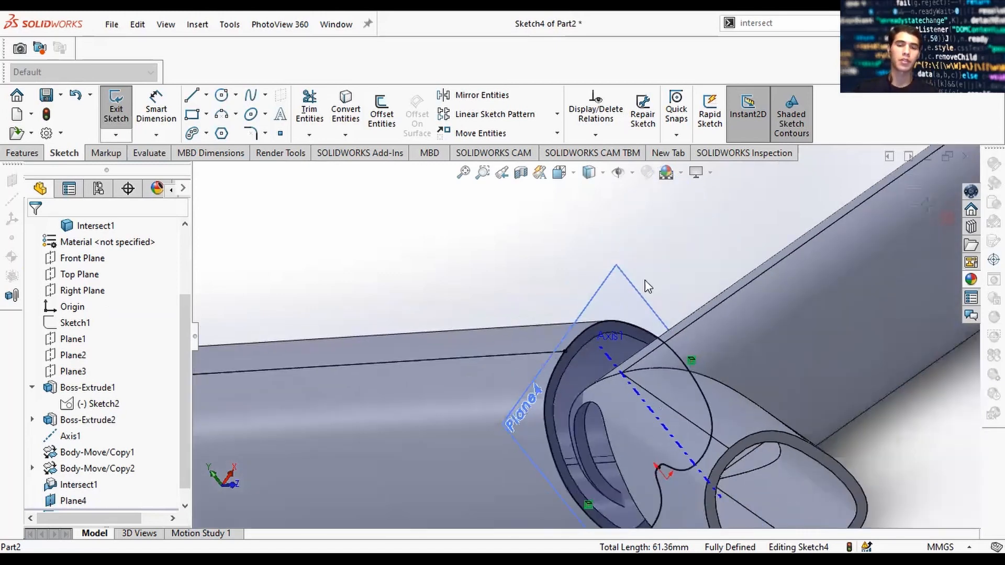
{"action": "mouse_move", "coordinate": [654, 264]}
{"action": "middle_mouse_down"}
{"action": "mouse_move", "coordinate": [676, 286]}
{"action": "mouse_move", "coordinate": [653, 285]}
{"action": "mouse_move", "coordinate": [660, 270]}
{"action": "mouse_move", "coordinate": [666, 293]}
{"action": "middle_mouse_up"}
{"action": "left_click", "coordinate": [648, 402]}
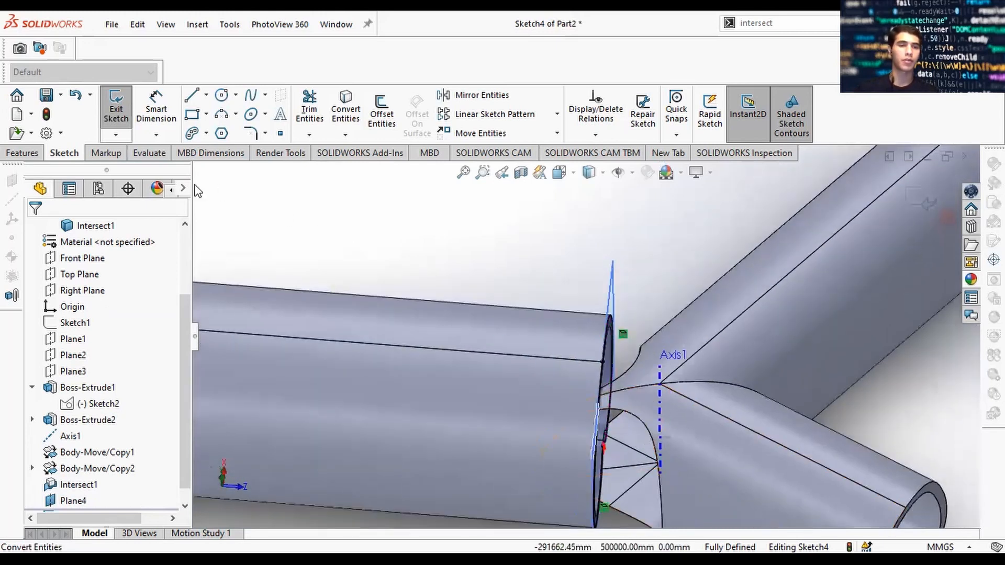
Step: Finish the sketch of the converted outline at the long tube's junction end
{"action": "left_click", "coordinate": [924, 202]}
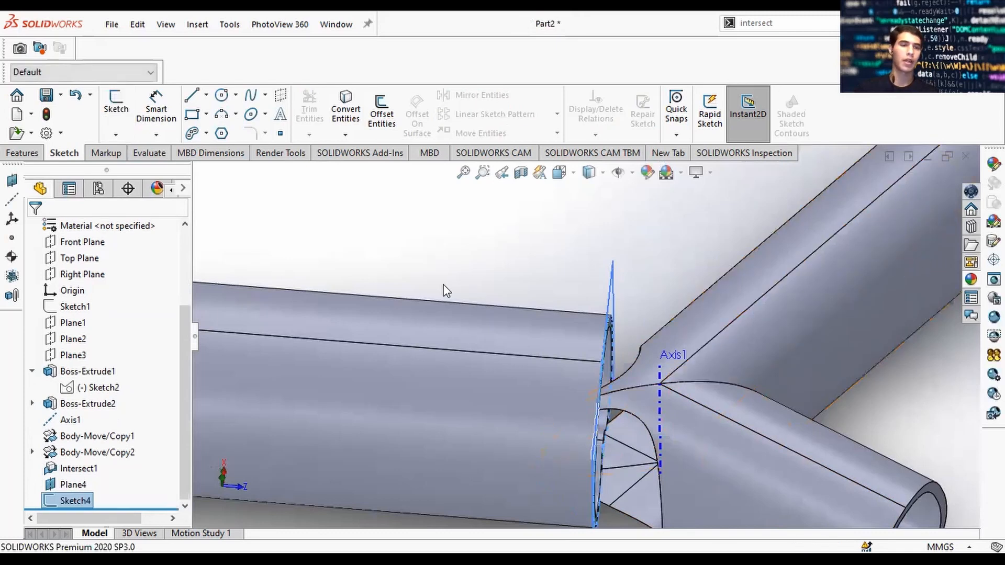
{"action": "mouse_move", "coordinate": [573, 365]}
{"action": "middle_mouse_down"}
{"action": "mouse_move", "coordinate": [651, 453]}
{"action": "mouse_move", "coordinate": [628, 436]}
{"action": "mouse_move", "coordinate": [634, 444]}
{"action": "middle_mouse_up"}
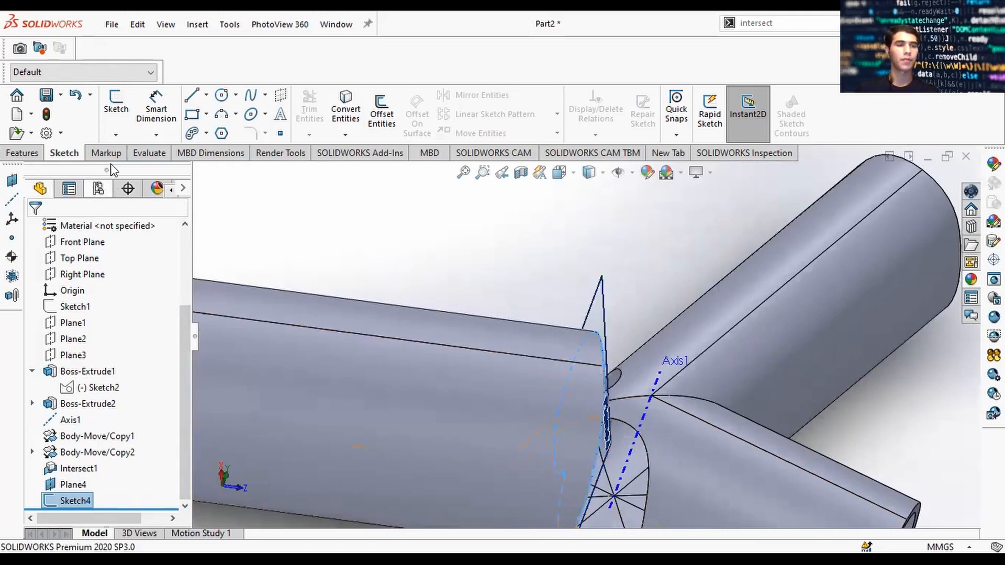
{"action": "left_click", "coordinate": [115, 109]}
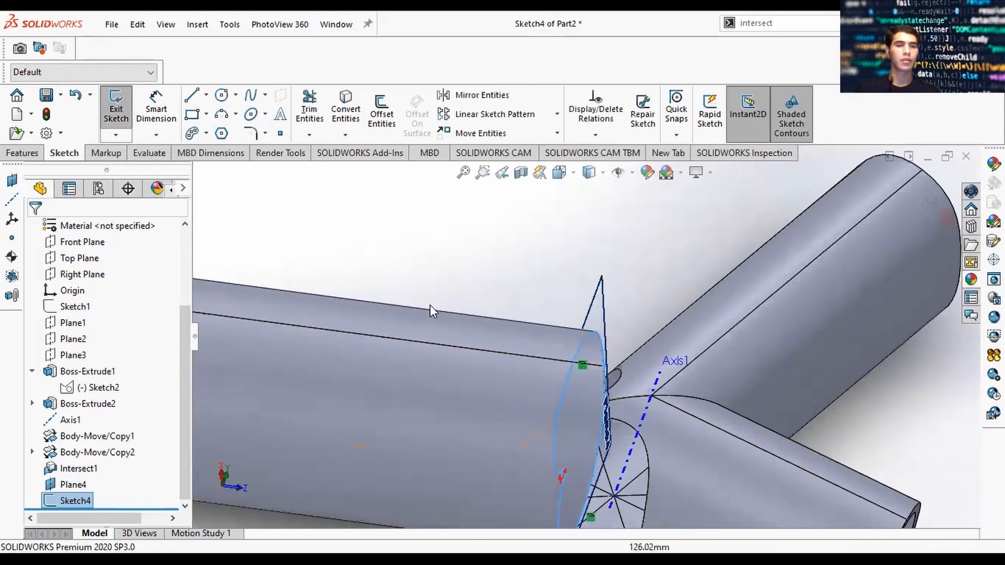
{"action": "scroll", "coordinate": [471, 314], "scroll_direction": "down", "scroll_amount": 3}
{"action": "scroll", "coordinate": [493, 321], "scroll_direction": "up", "scroll_amount": 2}
{"action": "left_click", "coordinate": [948, 217]}
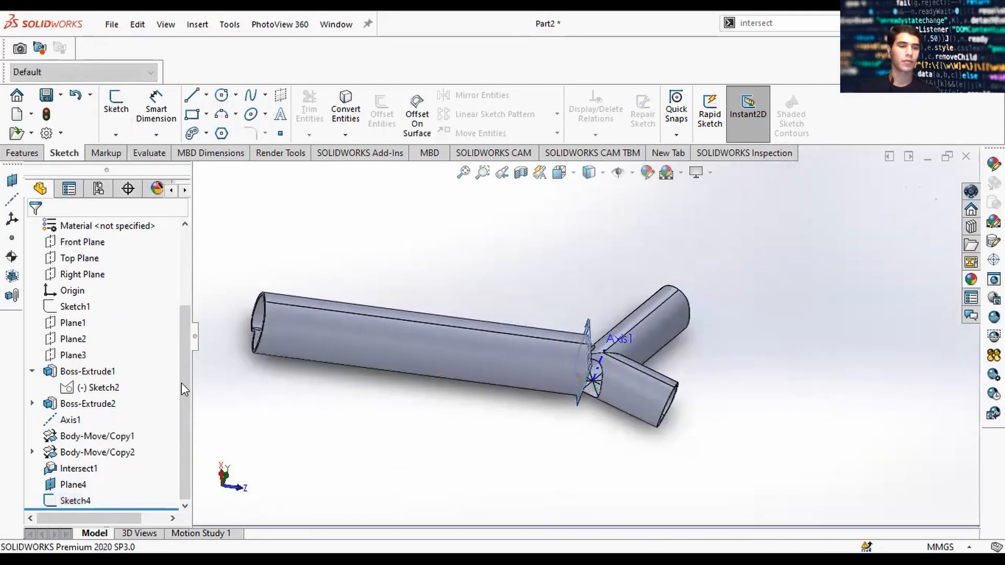
Step: Sketch a construction line along Axis1 on the Right Plane, joining the two junction vertices, and close the sketch
{"action": "left_click", "coordinate": [95, 271]}
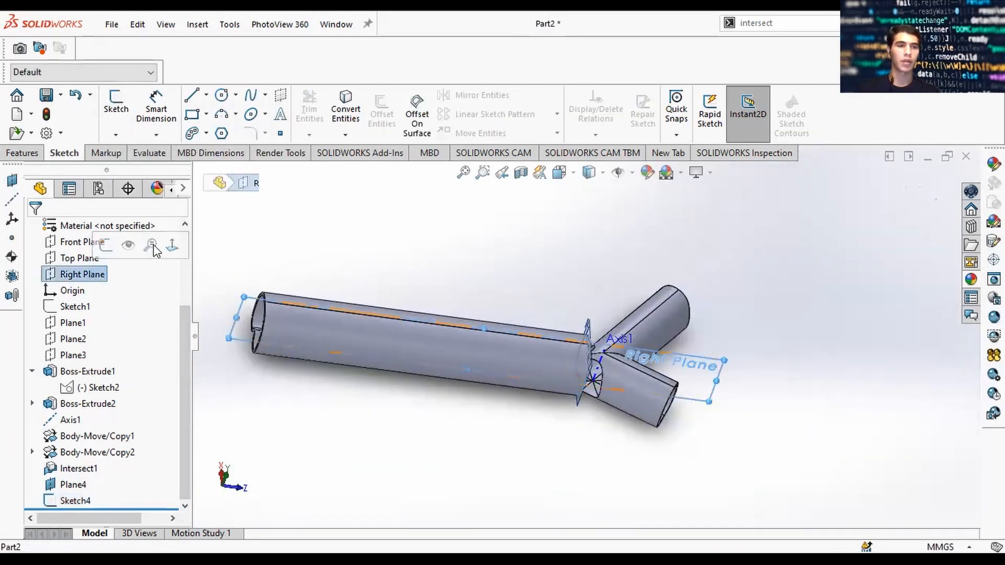
{"action": "left_click", "coordinate": [116, 104]}
{"action": "left_click", "coordinate": [202, 100]}
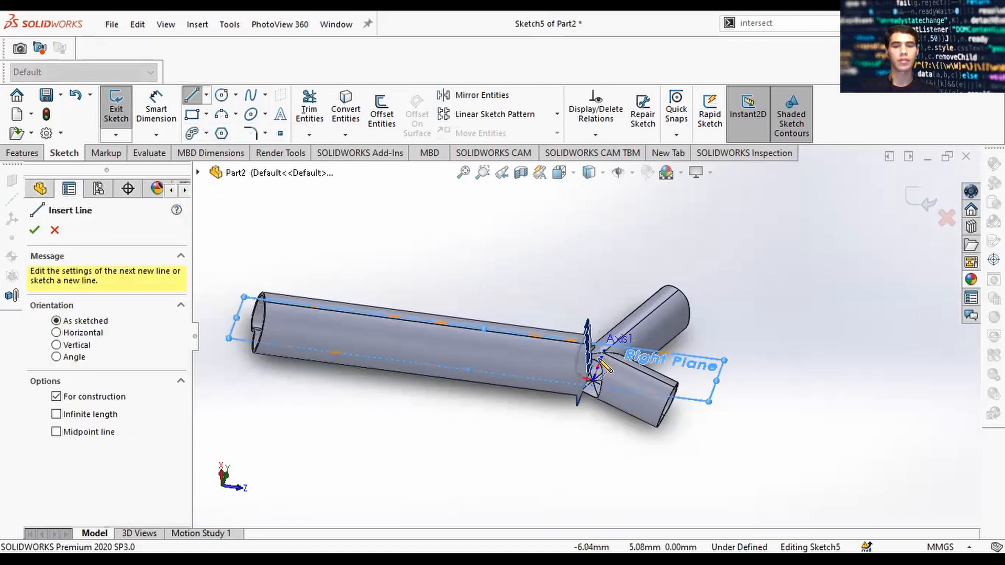
{"action": "scroll", "coordinate": [588, 377], "scroll_direction": "down", "scroll_amount": 6}
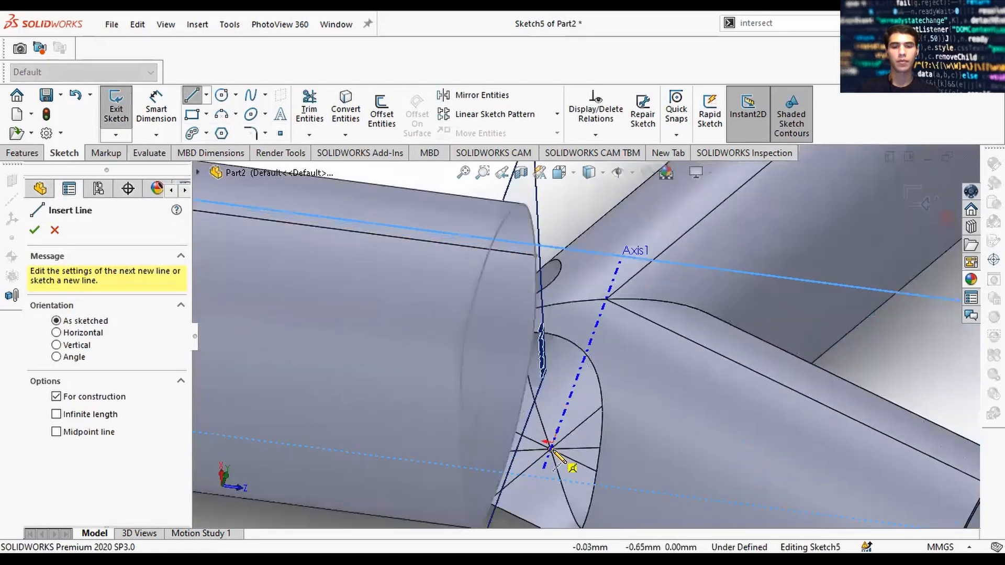
{"action": "left_click", "coordinate": [550, 449]}
{"action": "left_click", "coordinate": [606, 300]}
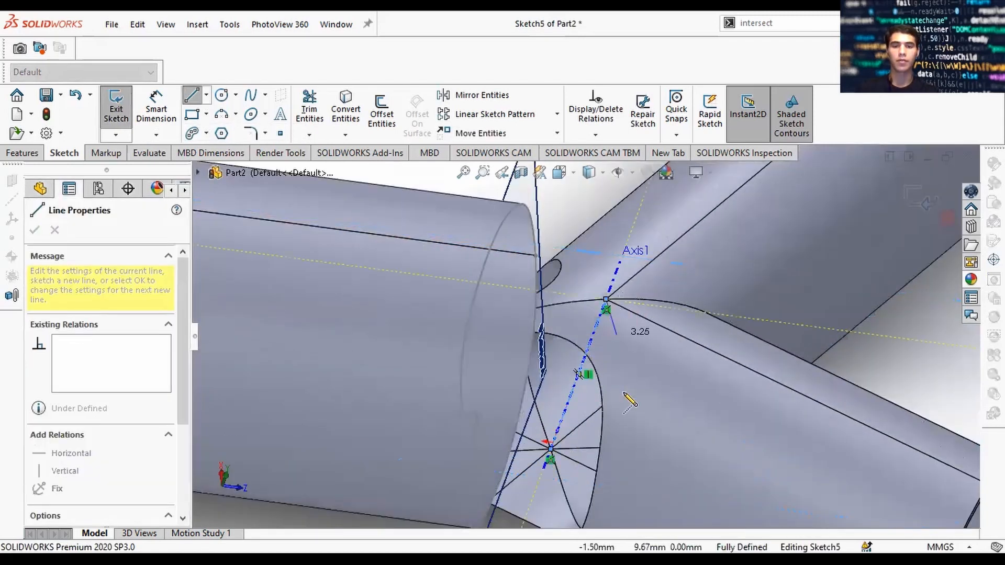
{"action": "key", "text": "Escape"}
{"action": "left_click", "coordinate": [917, 201]}
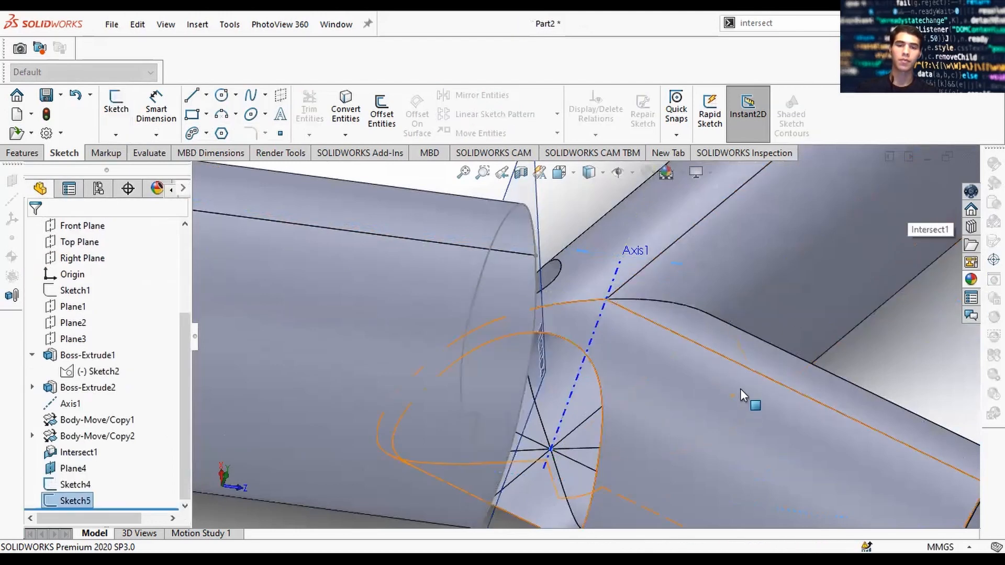
Step: Start a reference plane coincident with Axis1 and use the Right Plane as its second reference
{"action": "right_click", "coordinate": [615, 278]}
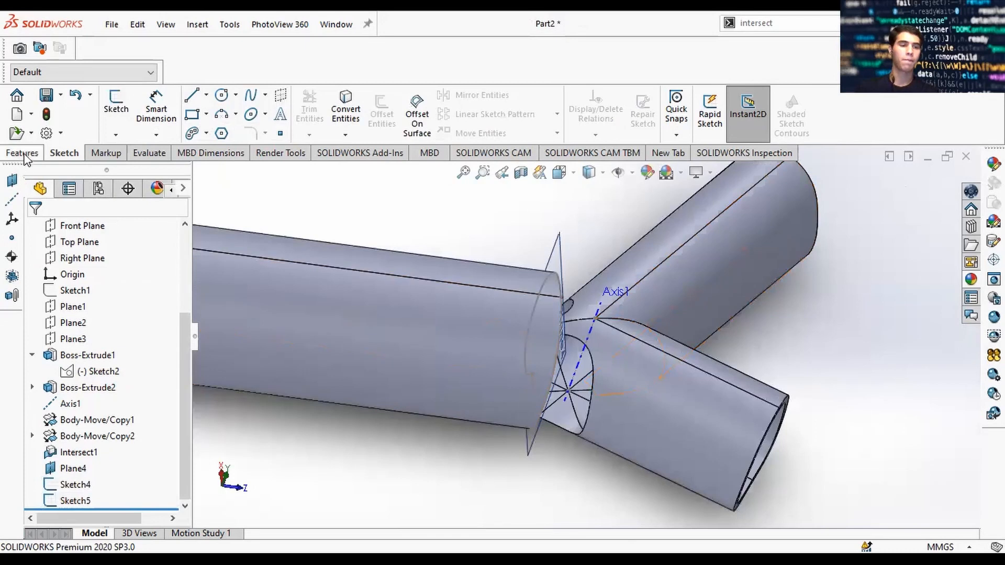
{"action": "left_click", "coordinate": [22, 153]}
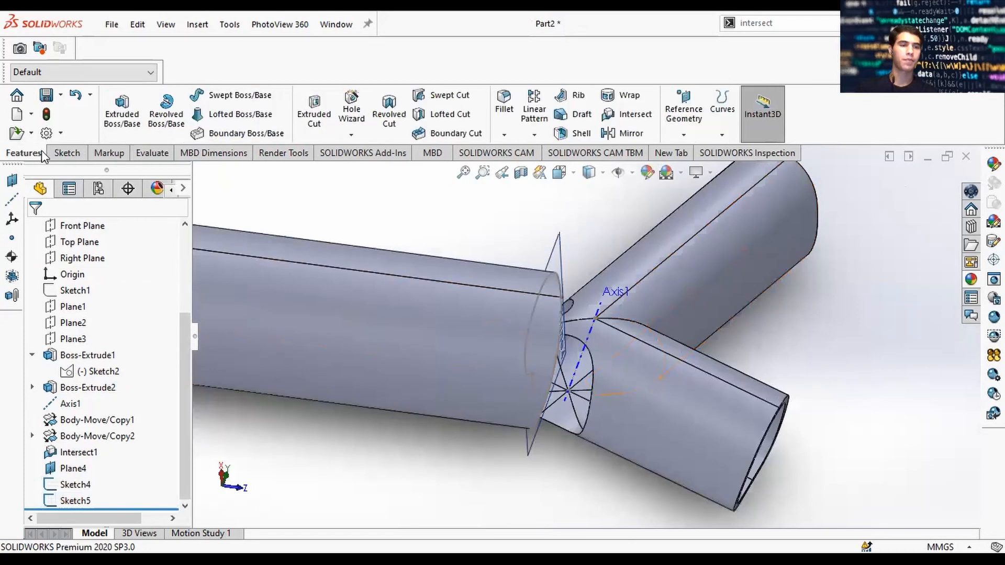
{"action": "left_click", "coordinate": [685, 119]}
{"action": "left_click", "coordinate": [687, 152]}
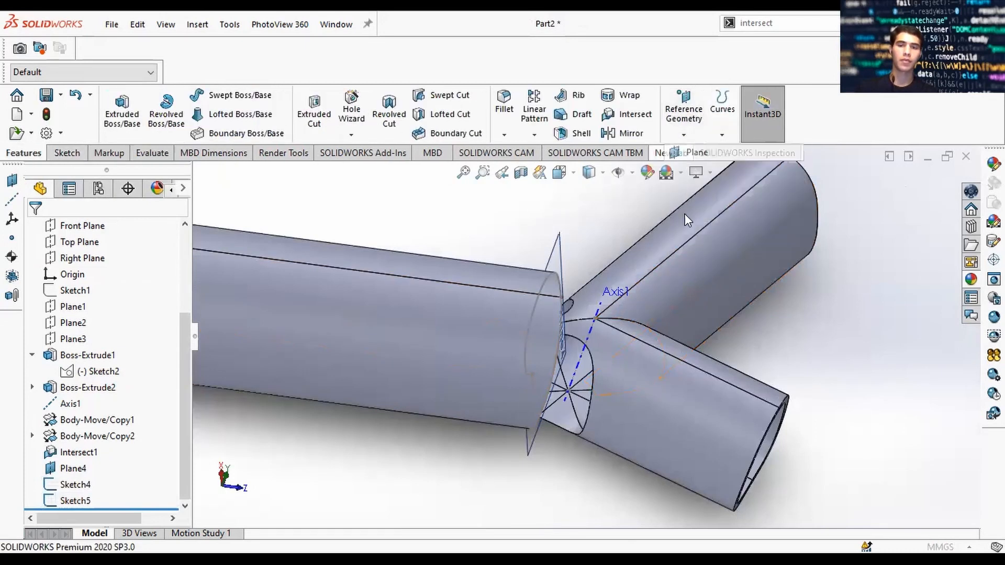
{"action": "left_click", "coordinate": [603, 299]}
{"action": "scroll", "coordinate": [586, 367], "scroll_direction": "down", "scroll_amount": 5}
{"action": "scroll", "coordinate": [569, 349], "scroll_direction": "down", "scroll_amount": 2}
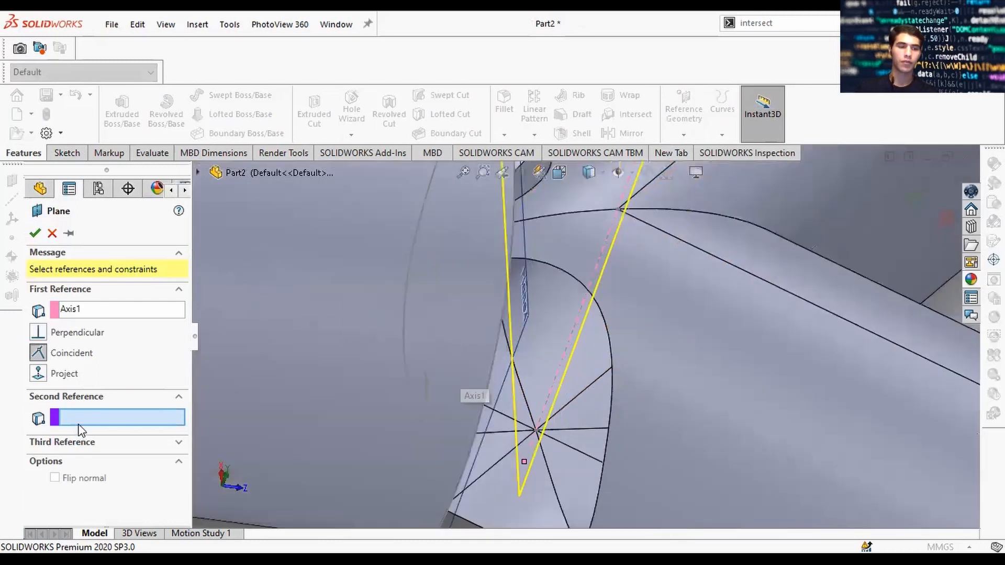
{"action": "left_click", "coordinate": [559, 383]}
{"action": "left_click", "coordinate": [556, 382]}
{"action": "scroll", "coordinate": [104, 318], "scroll_direction": "up", "scroll_amount": 1}
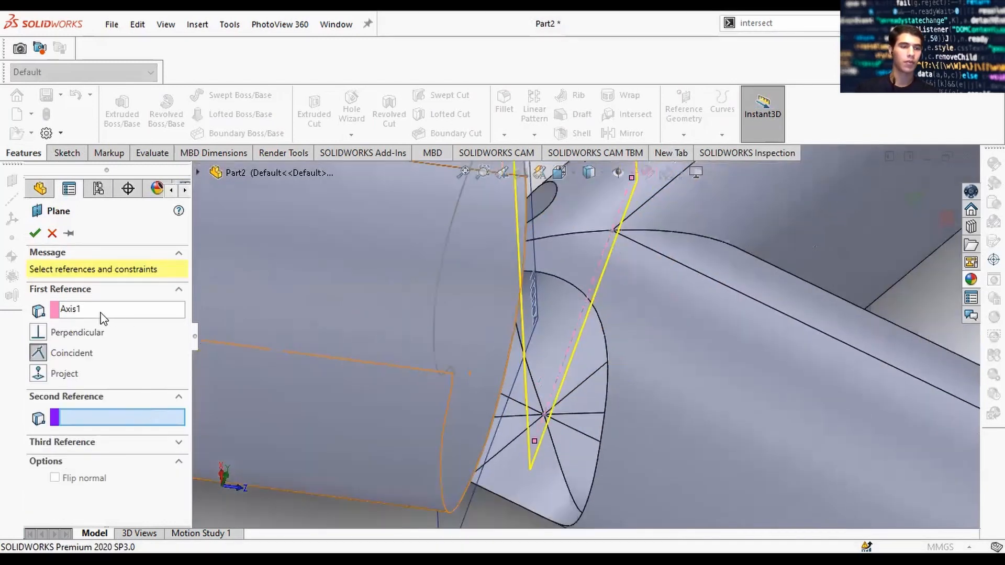
{"action": "left_click", "coordinate": [198, 173]}
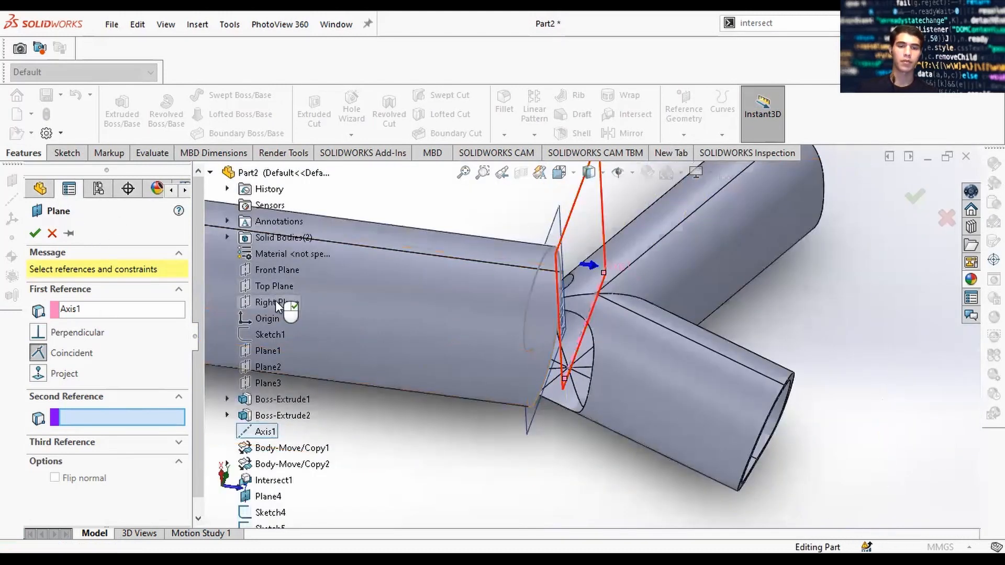
{"action": "left_click", "coordinate": [275, 302]}
{"action": "scroll", "coordinate": [673, 332], "scroll_direction": "up", "scroll_amount": 2}
{"action": "middle_click_drag", "start_coordinate": [674, 325], "coordinate": [654, 455]}
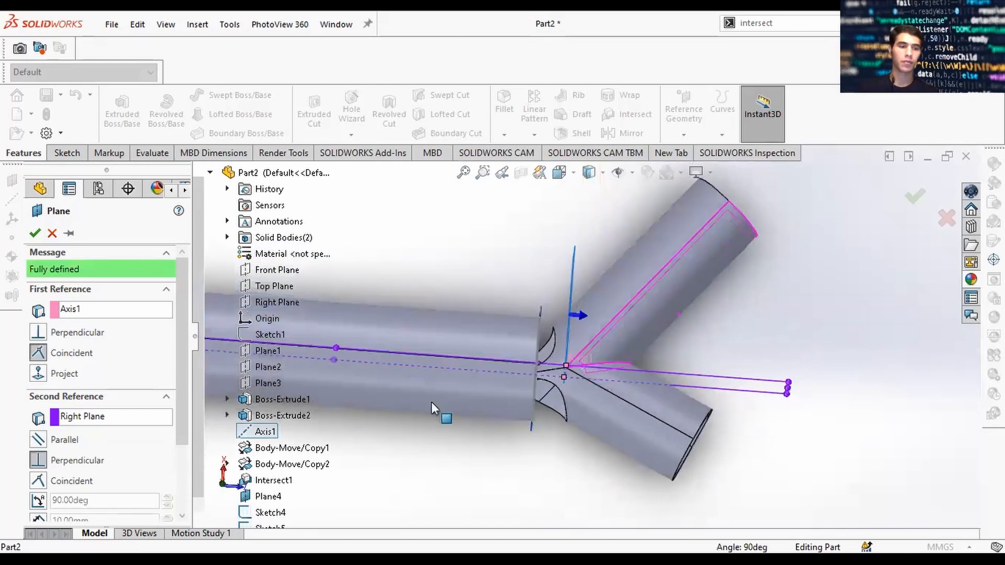
Step: Set the reference plane's angle from the Right Plane to 80 degrees and create the plane
{"action": "left_click_drag", "start_coordinate": [176, 413], "coordinate": [180, 461]}
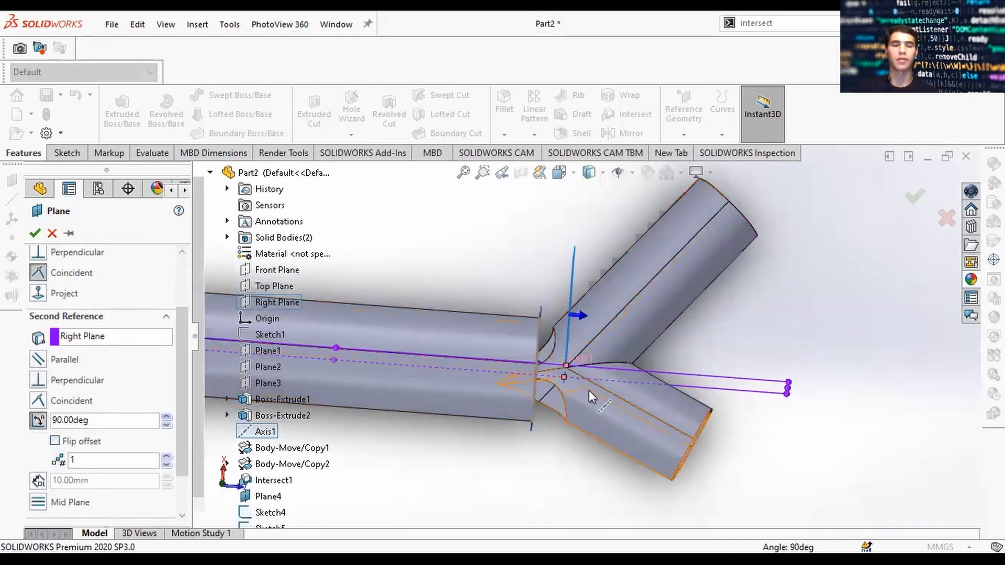
{"action": "left_click", "coordinate": [168, 425]}
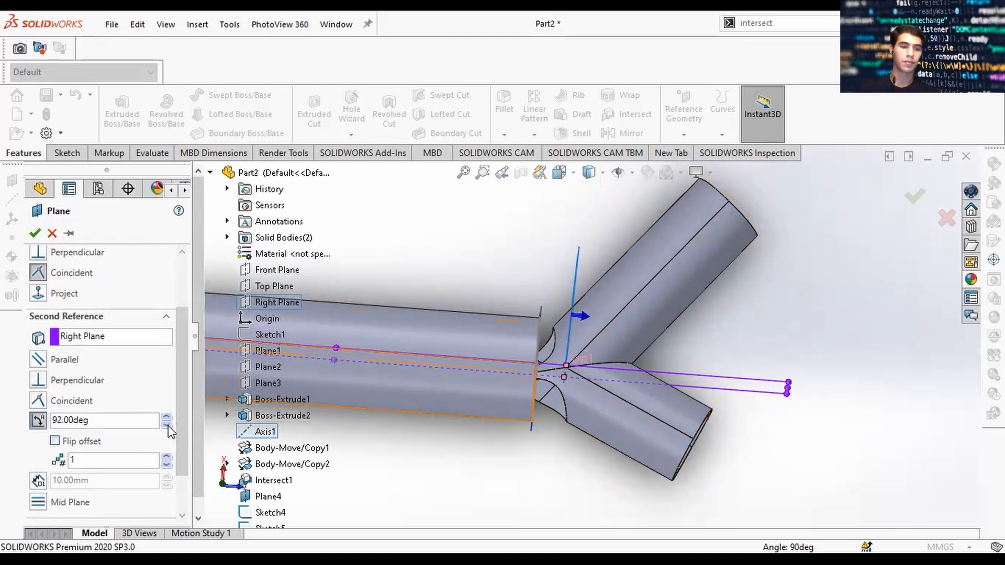
{"action": "left_click", "coordinate": [167, 425]}
{"action": "left_click", "coordinate": [167, 425]}
{"action": "left_click", "coordinate": [167, 425]}
{"action": "left_click", "coordinate": [167, 426]}
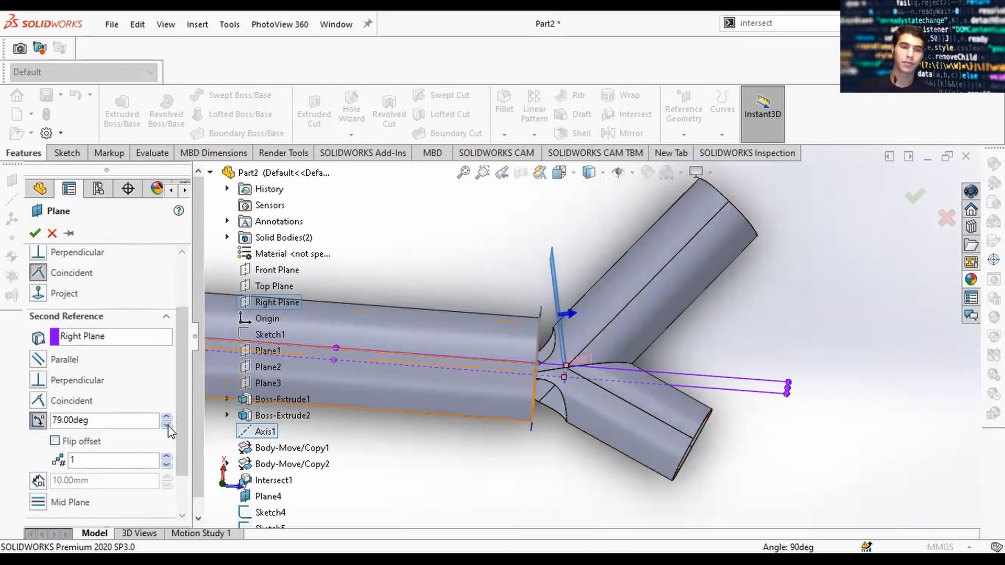
{"action": "left_click", "coordinate": [168, 425]}
{"action": "scroll", "coordinate": [583, 360], "scroll_direction": "down", "scroll_amount": 4}
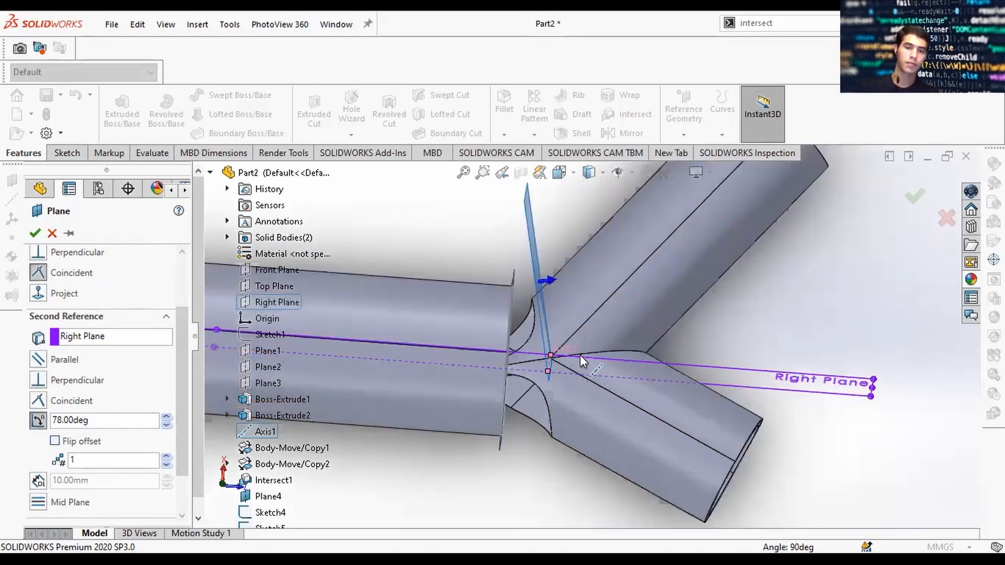
{"action": "mouse_move", "coordinate": [583, 360]}
{"action": "middle_mouse_down"}
{"action": "mouse_move", "coordinate": [577, 352]}
{"action": "mouse_move", "coordinate": [581, 363]}
{"action": "middle_mouse_up"}
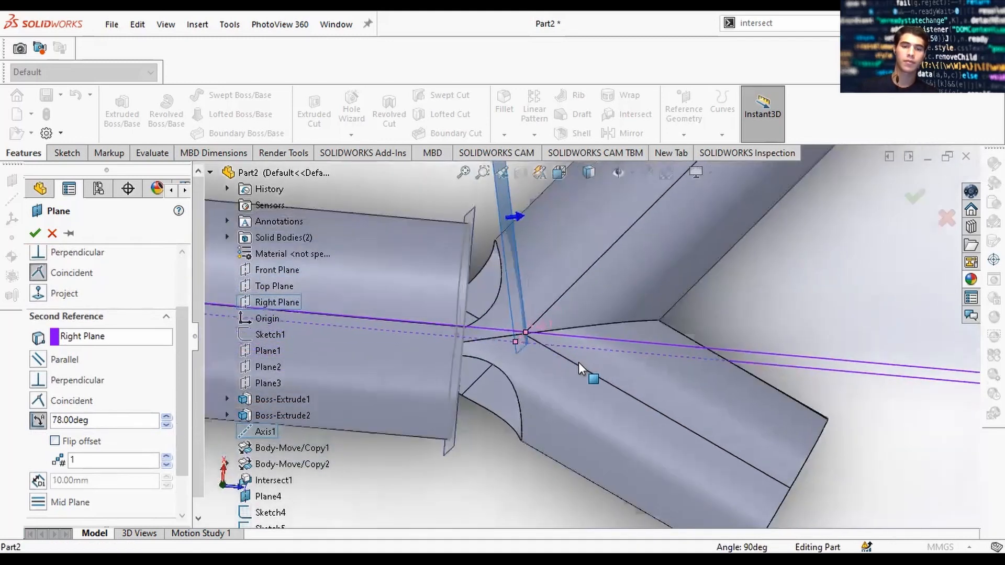
{"action": "key", "text": "space"}
{"action": "left_click", "coordinate": [501, 380]}
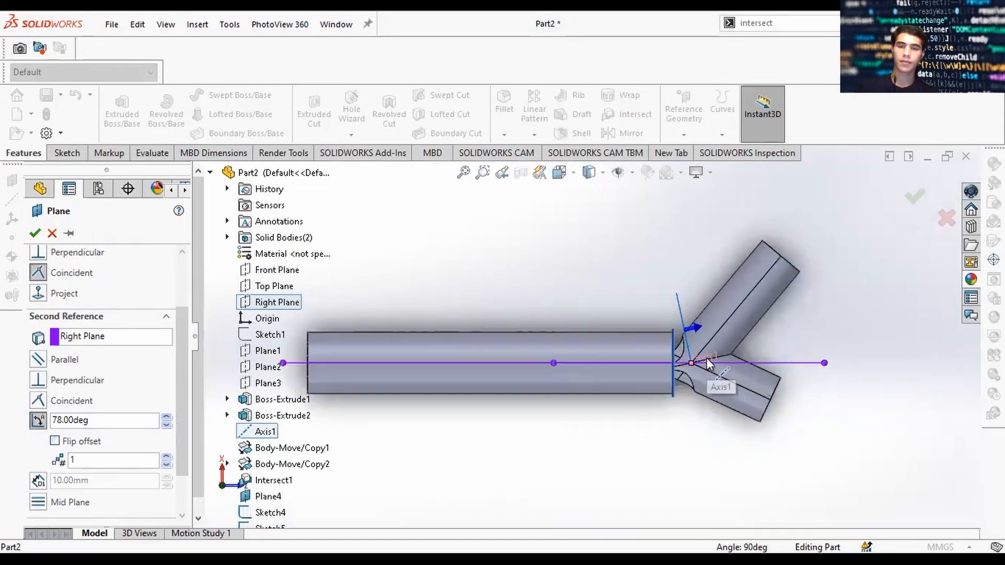
{"action": "left_click", "coordinate": [166, 417]}
{"action": "left_click", "coordinate": [167, 417]}
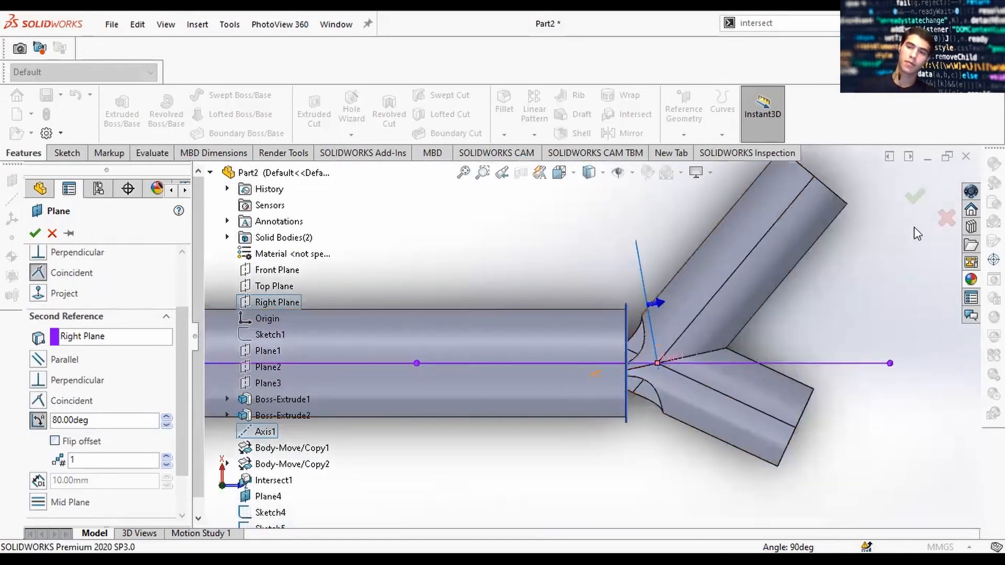
{"action": "left_click", "coordinate": [913, 196]}
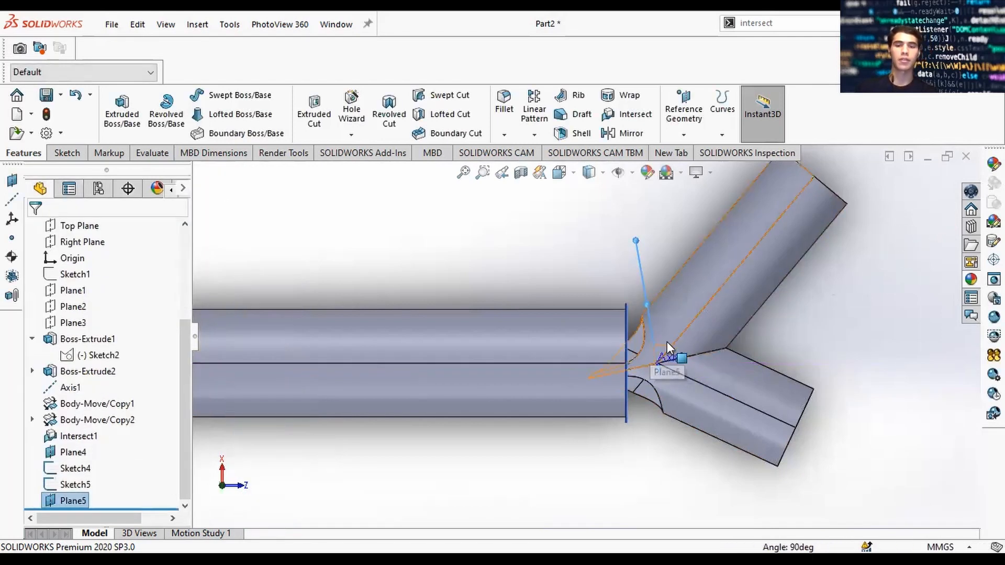
Step: Open a new sketch on Plane5, the angled plane through Axis1
{"action": "middle_click_drag", "start_coordinate": [642, 326], "coordinate": [593, 325]}
{"action": "scroll", "coordinate": [592, 325], "scroll_direction": "down", "scroll_amount": 5}
{"action": "scroll", "coordinate": [667, 349], "scroll_direction": "up", "scroll_amount": 3}
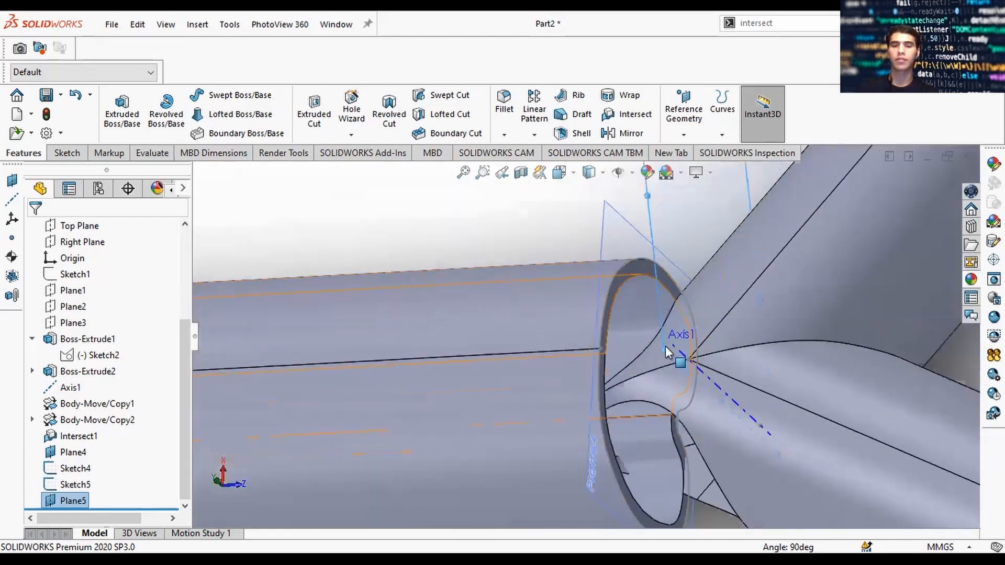
{"action": "middle_click_drag", "start_coordinate": [666, 349], "coordinate": [699, 297]}
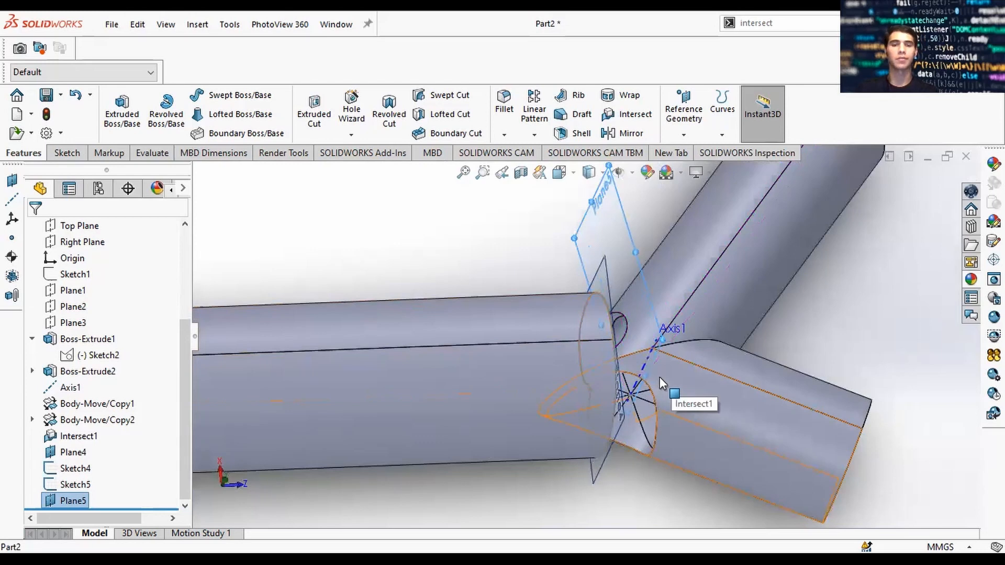
{"action": "left_click", "coordinate": [613, 196]}
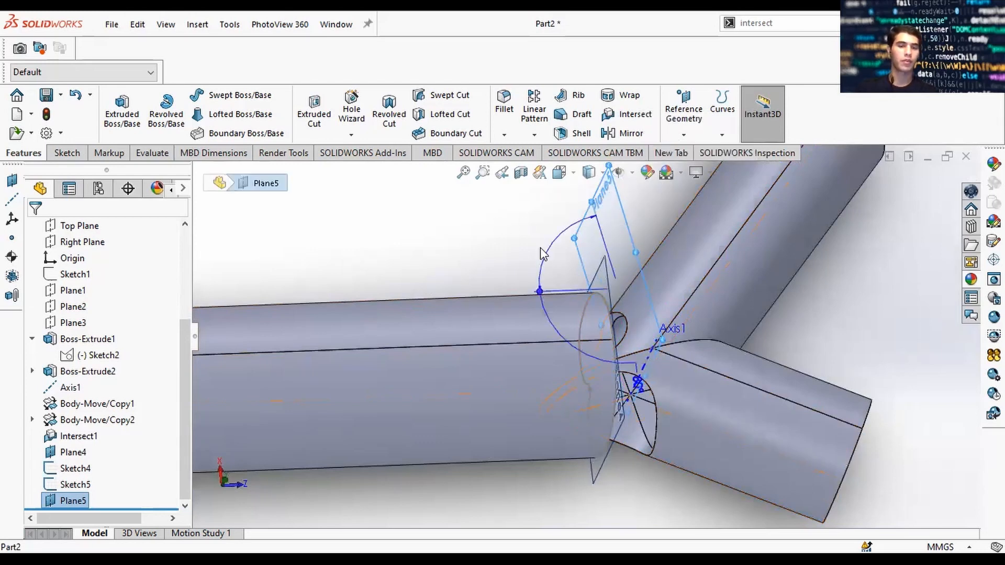
{"action": "left_click", "coordinate": [447, 259]}
{"action": "left_click", "coordinate": [73, 500]}
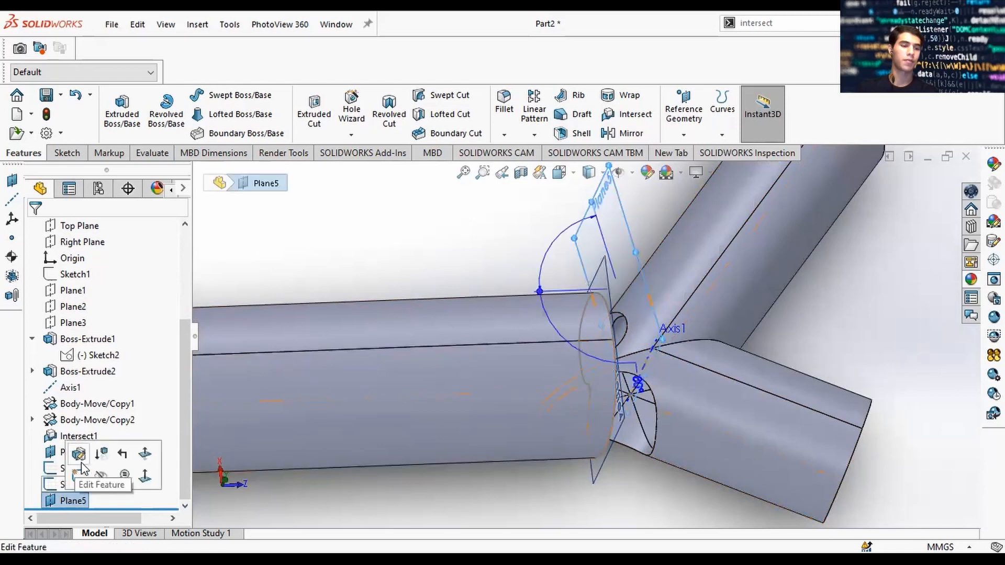
{"action": "left_click", "coordinate": [79, 473]}
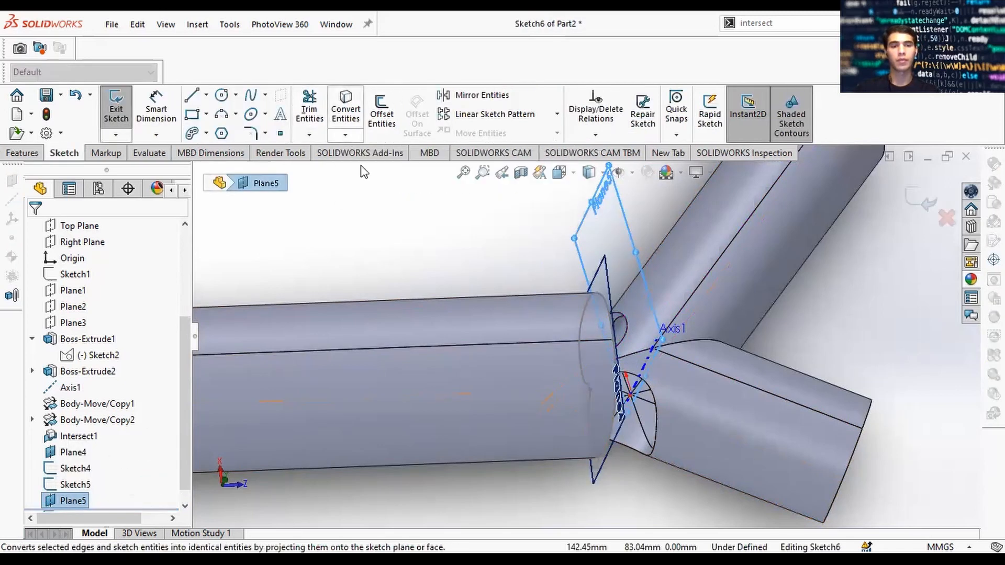
Step: Convert the two curved edge chains of the merged tubes' opening into sketch entities on the angled plane
{"action": "left_click", "coordinate": [345, 135]}
{"action": "left_click", "coordinate": [379, 152]}
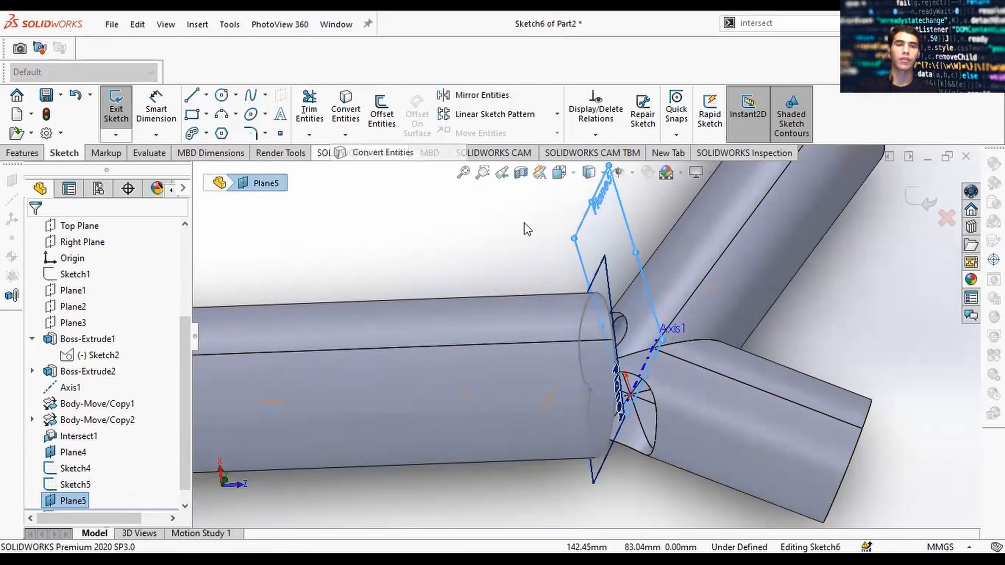
{"action": "left_click", "coordinate": [622, 319]}
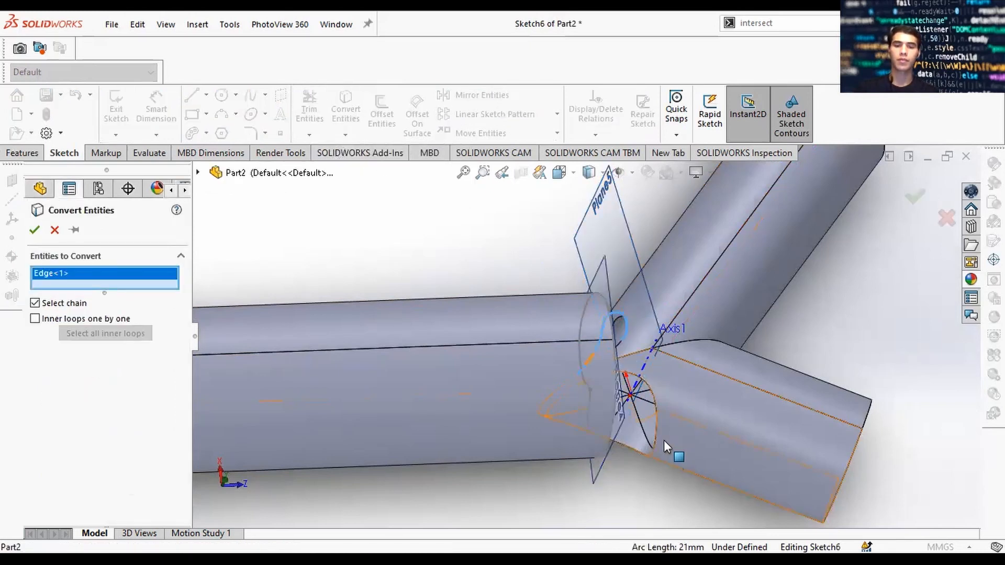
{"action": "left_click", "coordinate": [666, 445]}
{"action": "middle_click_drag", "start_coordinate": [751, 417], "coordinate": [586, 424]}
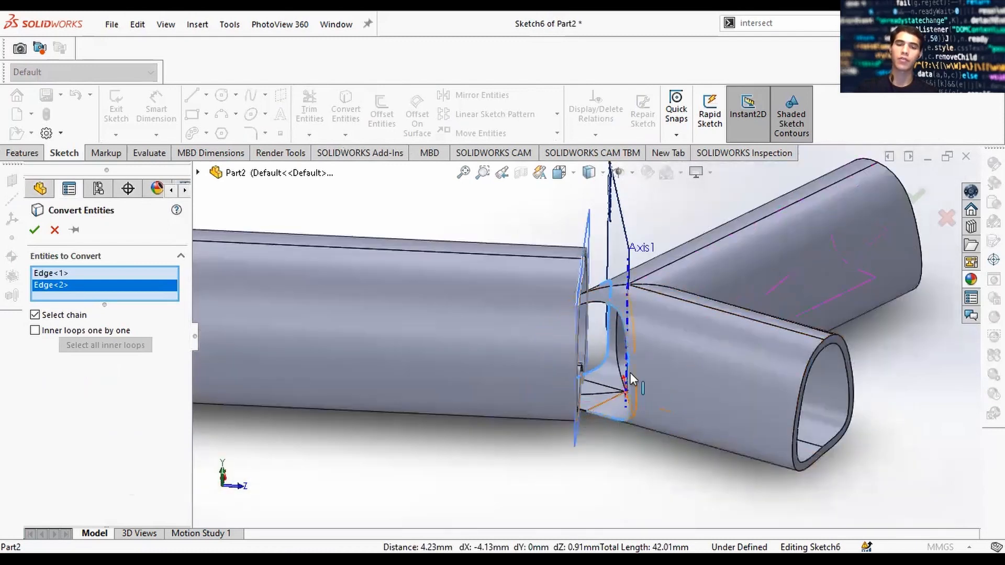
{"action": "left_click", "coordinate": [914, 198]}
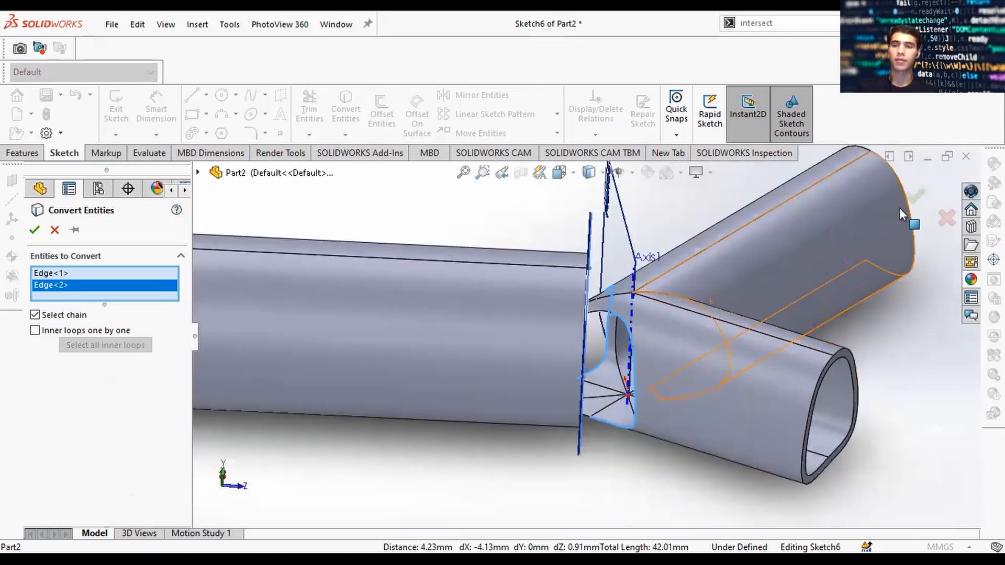
{"action": "middle_click_drag", "start_coordinate": [908, 214], "coordinate": [563, 319]}
{"action": "scroll", "coordinate": [563, 320], "scroll_direction": "down", "scroll_amount": 4}
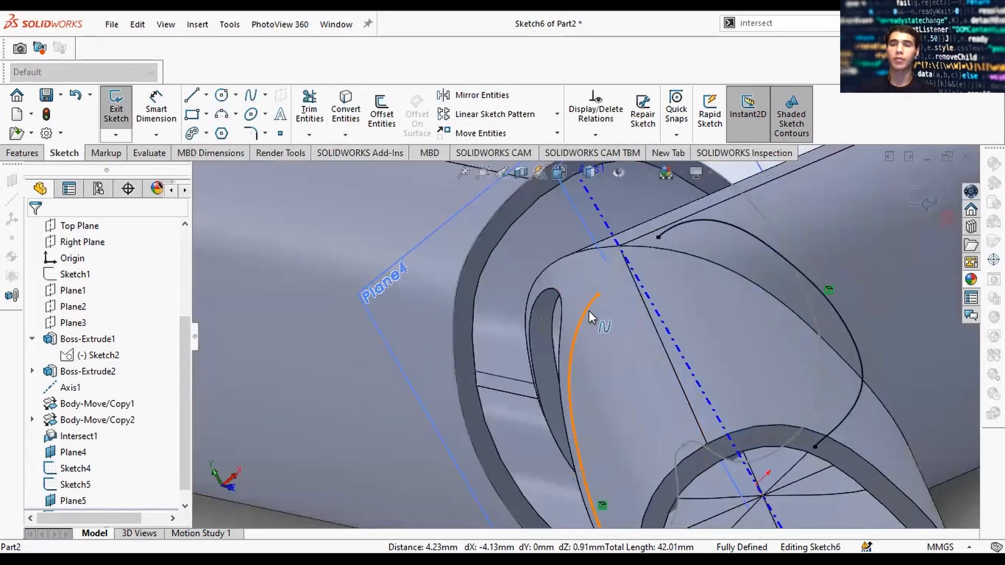
{"action": "scroll", "coordinate": [589, 311], "scroll_direction": "up", "scroll_amount": 2}
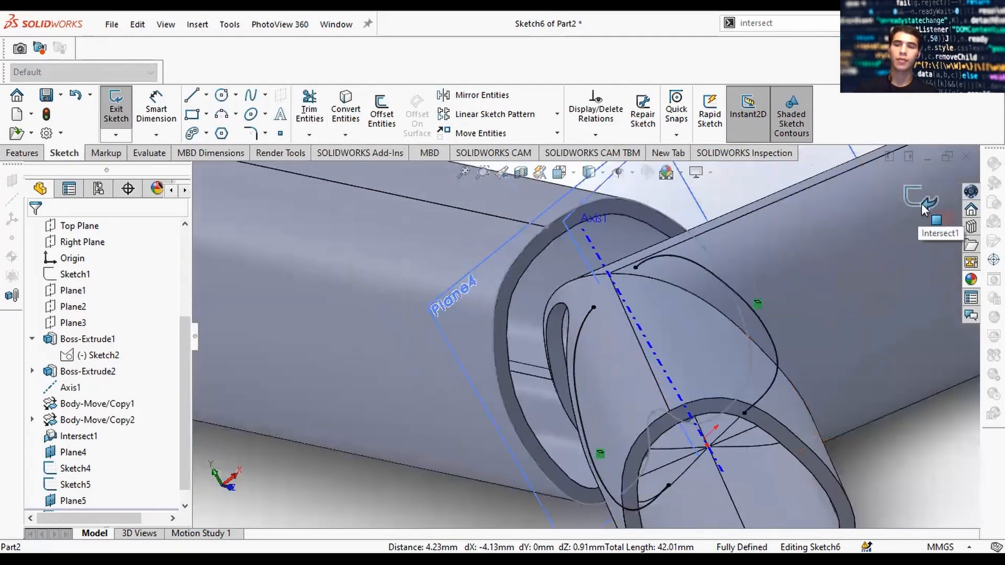
Step: Finish the sketch of converted edge curves on the angled plane and return to part editing
{"action": "left_click", "coordinate": [907, 197]}
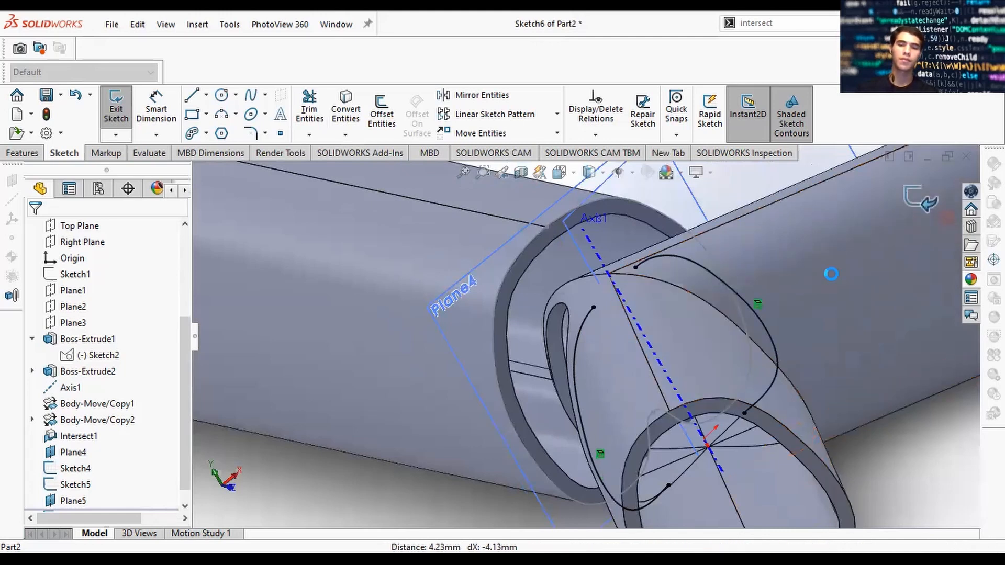
{"action": "right_click", "coordinate": [830, 260]}
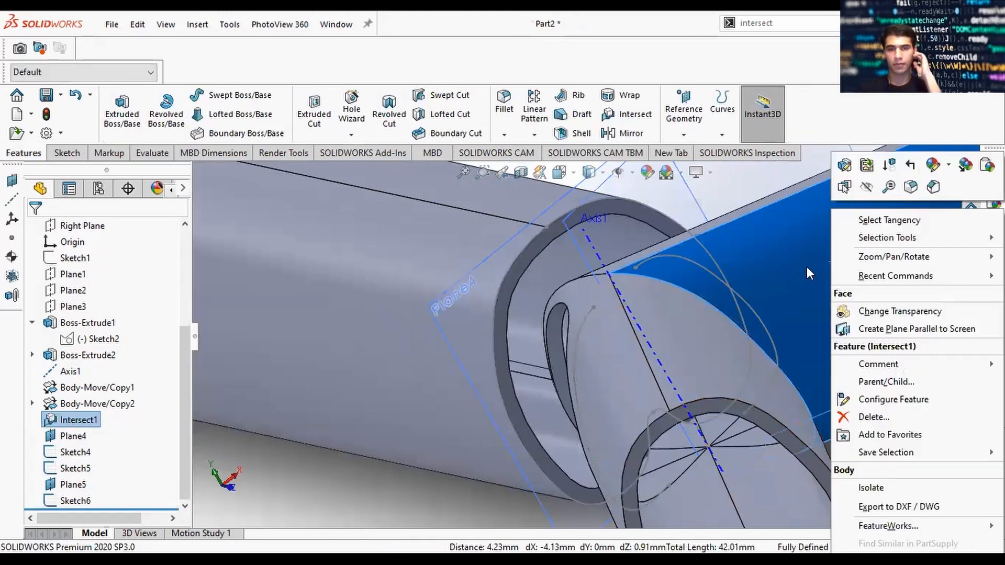
{"action": "key", "text": "Escape"}
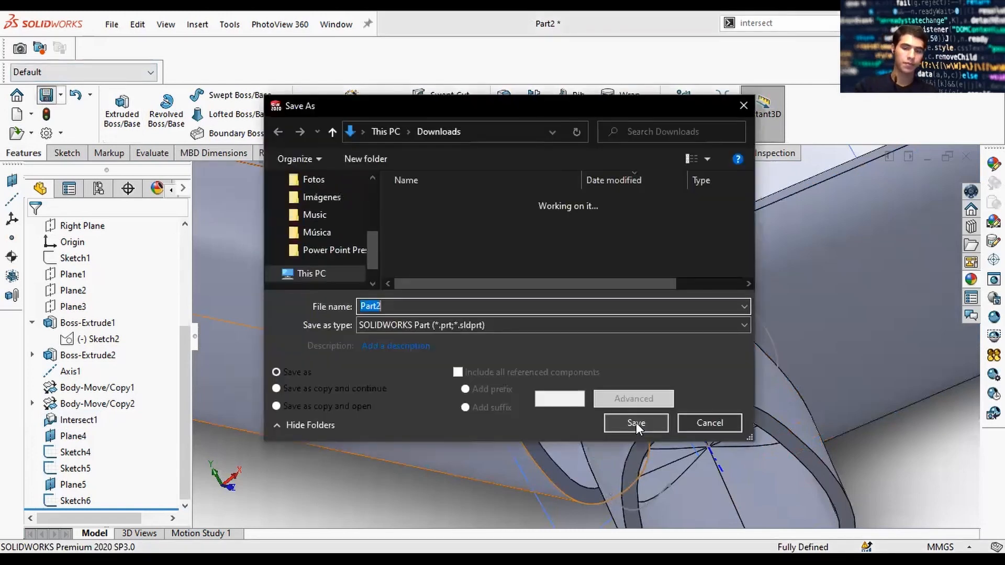
Step: Save the part in the Downloads folder as a SOLIDWORKS part file named Public Y Stent
{"action": "left_click", "coordinate": [636, 423]}
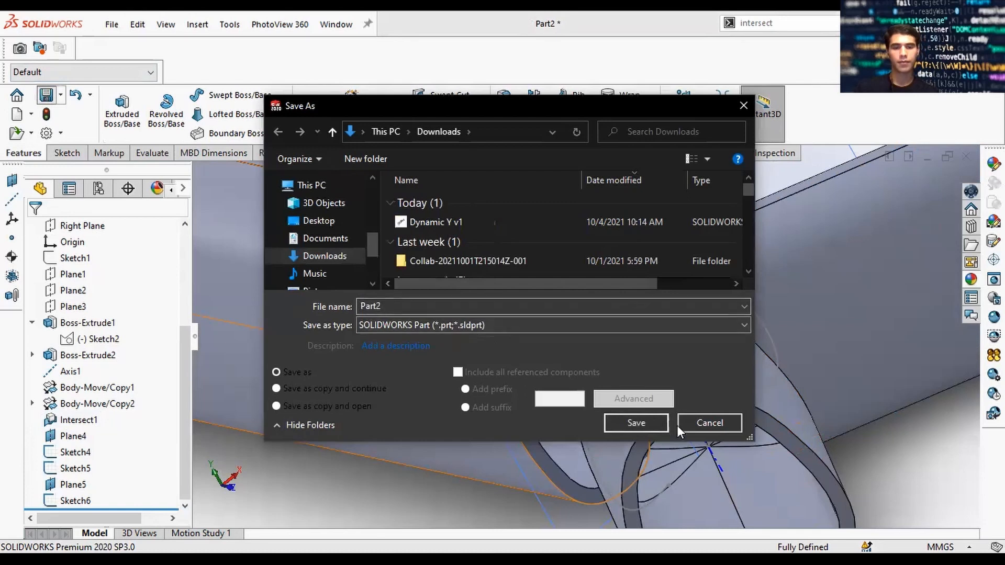
{"action": "double_click", "coordinate": [431, 306]}
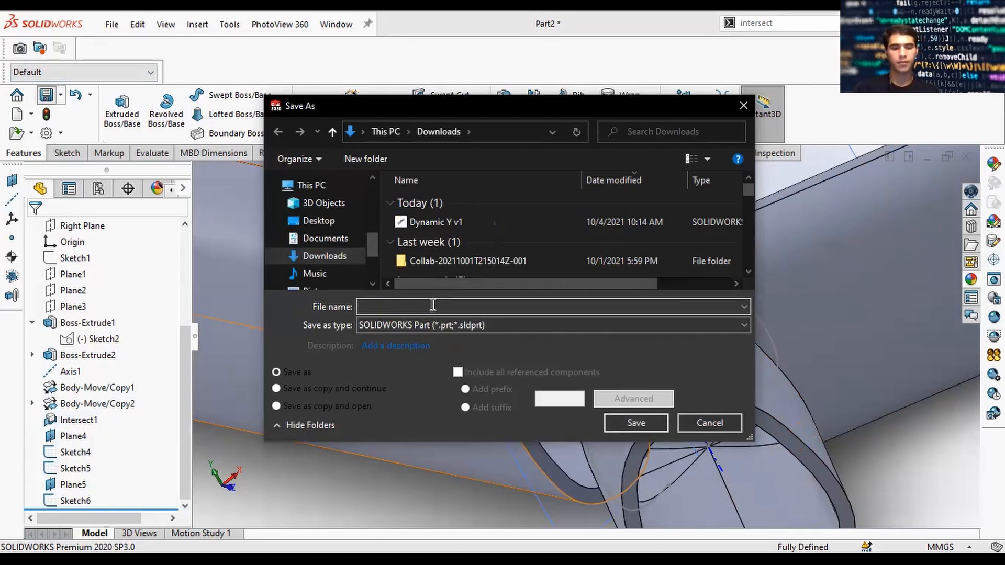
{"action": "type", "text": "Public"}
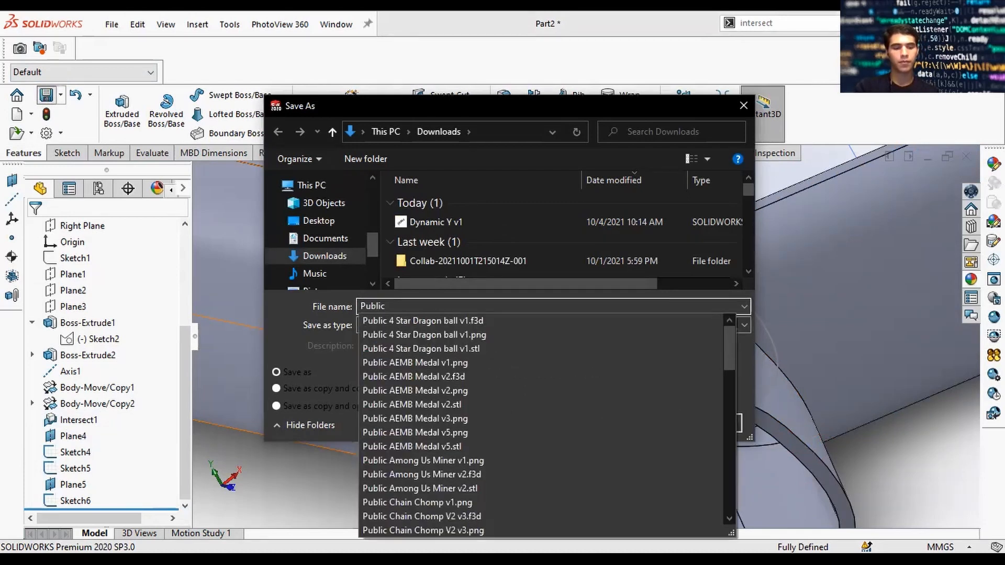
{"action": "type", "text": " Y Stent"}
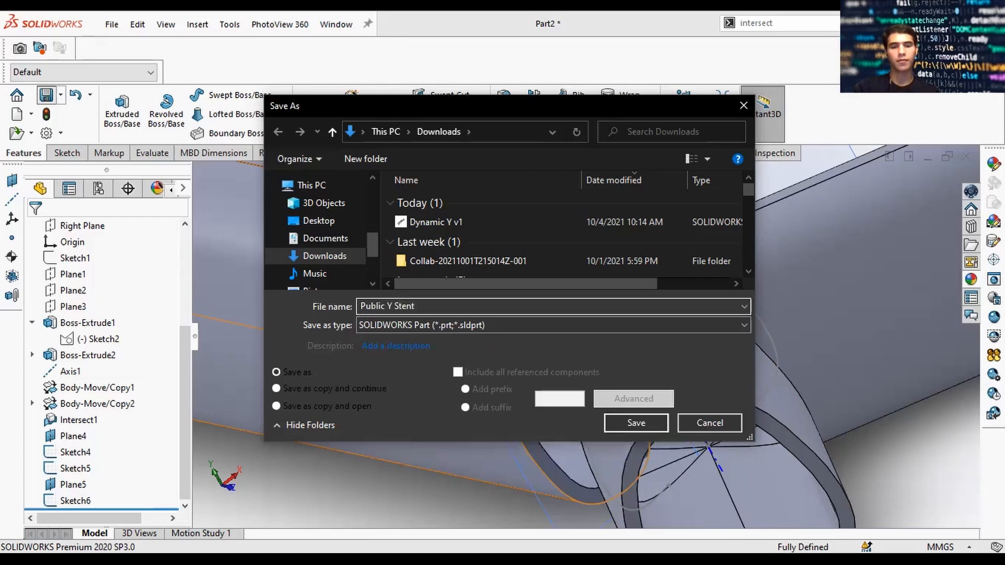
{"action": "key", "text": "Return"}
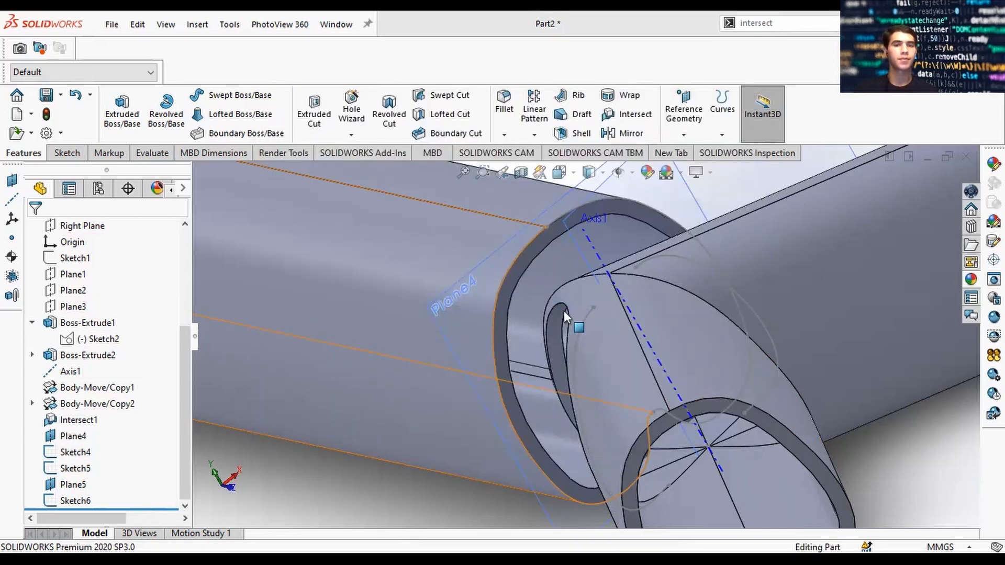
Step: Examine the branching tube model's junction and open ends from several sides
{"action": "scroll", "coordinate": [628, 293], "scroll_direction": "up", "scroll_amount": 3}
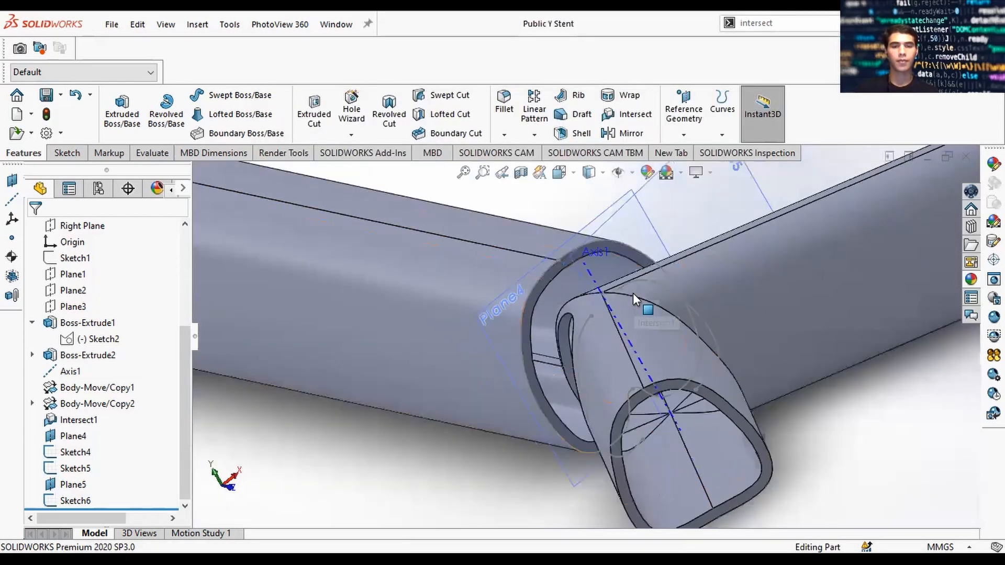
{"action": "scroll", "coordinate": [661, 233], "scroll_direction": "up", "scroll_amount": 2}
{"action": "middle_click_drag", "start_coordinate": [664, 253], "coordinate": [669, 323]}
{"action": "key", "text": "space"}
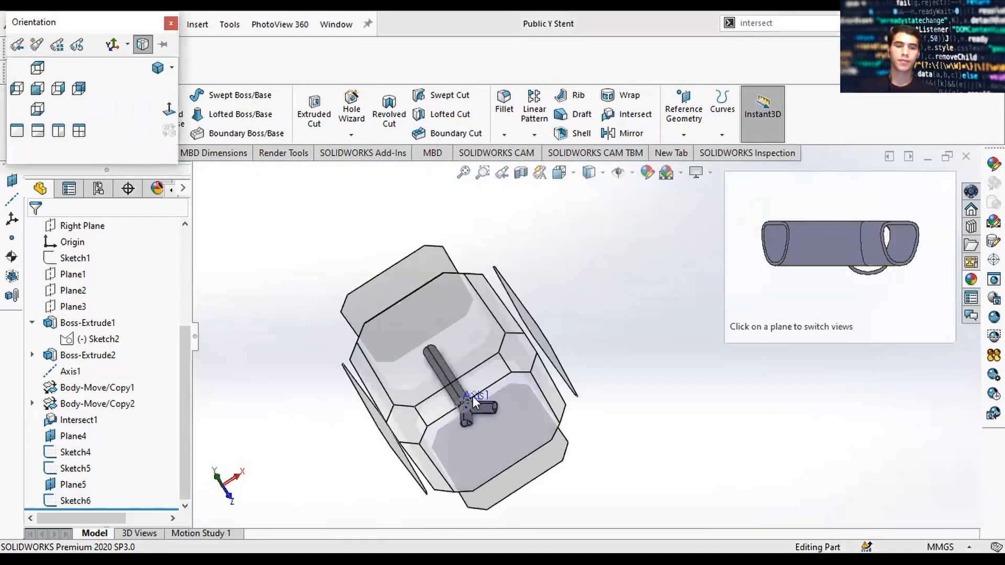
{"action": "left_click", "coordinate": [489, 403]}
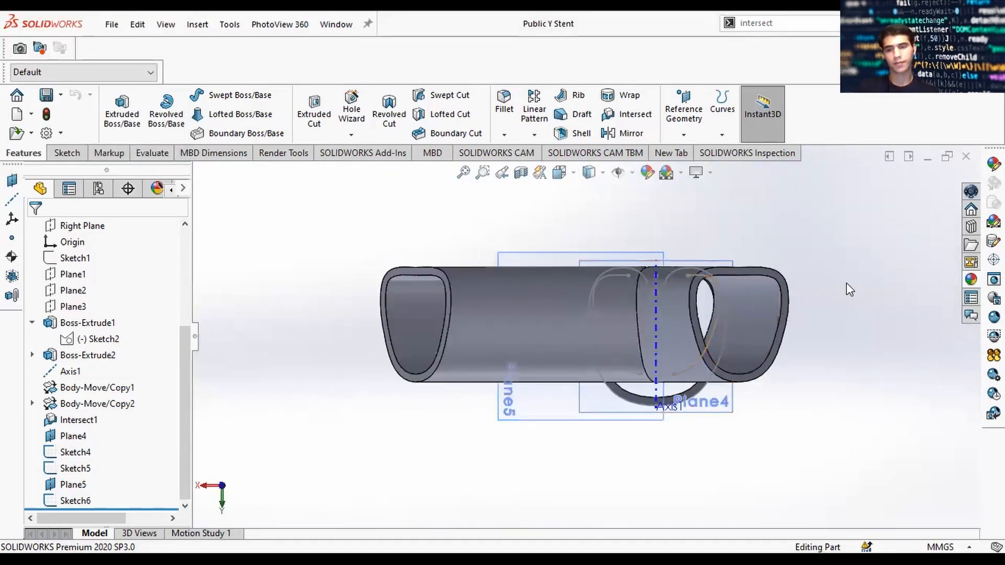
{"action": "right_click", "coordinate": [846, 282]}
{"action": "left_click", "coordinate": [868, 387]}
{"action": "left_click_drag", "start_coordinate": [868, 387], "coordinate": [701, 368]}
{"action": "key", "text": "Escape"}
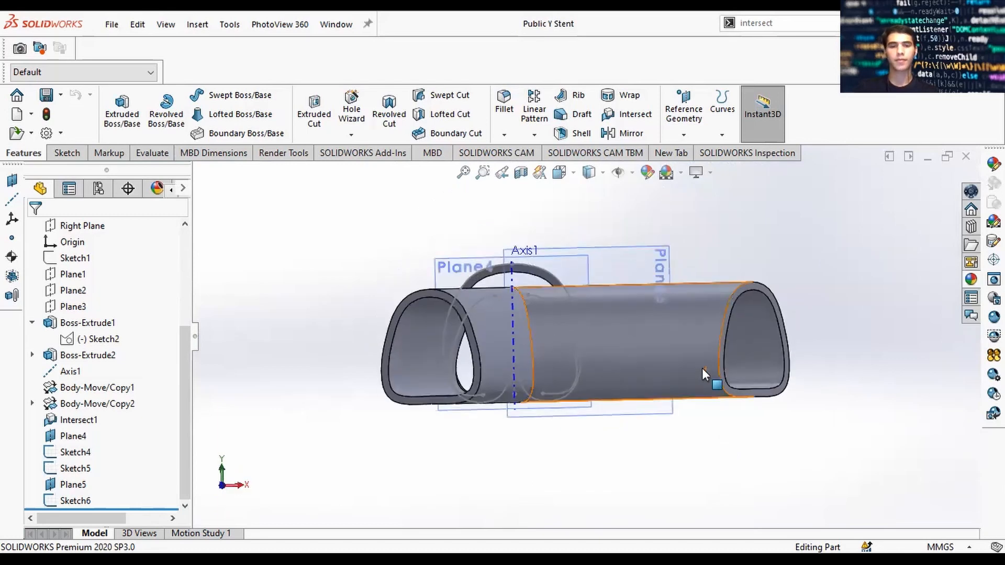
{"action": "right_click", "coordinate": [714, 300]}
{"action": "left_click", "coordinate": [752, 193]}
{"action": "middle_click_drag", "start_coordinate": [592, 336], "coordinate": [573, 407]}
{"action": "scroll", "coordinate": [573, 407], "scroll_direction": "up", "scroll_amount": 2}
{"action": "scroll", "coordinate": [573, 413], "scroll_direction": "down", "scroll_amount": 3}
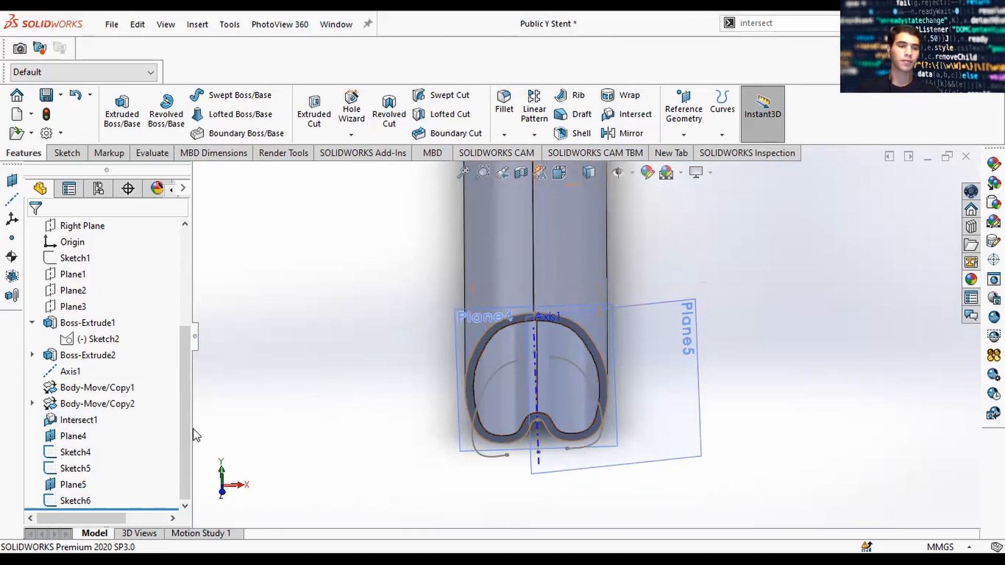
Step: Open Sketch6 for editing and show it from the front
{"action": "left_click", "coordinate": [56, 501]}
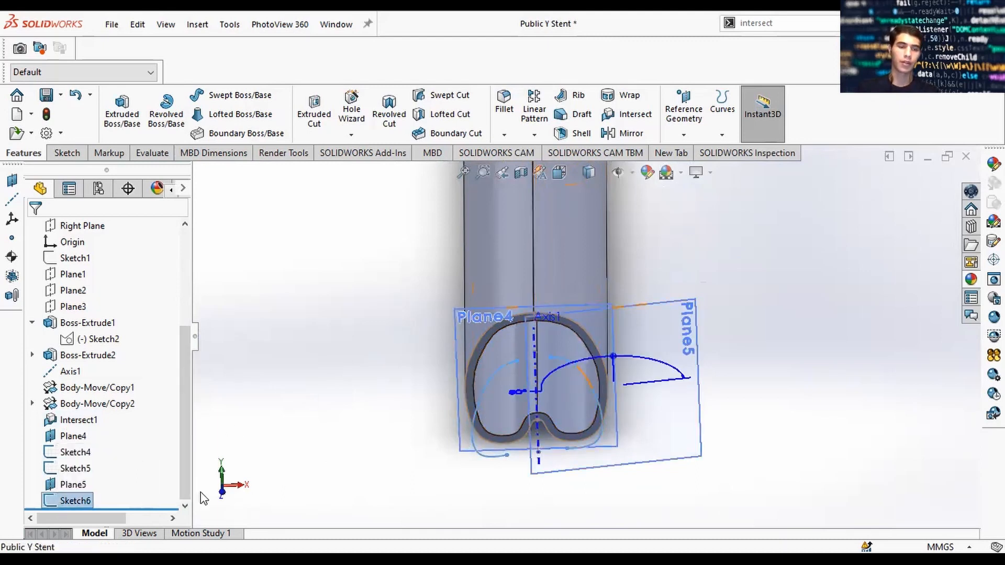
{"action": "left_click", "coordinate": [494, 310]}
{"action": "middle_click_drag", "start_coordinate": [726, 285], "coordinate": [575, 384]}
{"action": "left_click", "coordinate": [80, 496]}
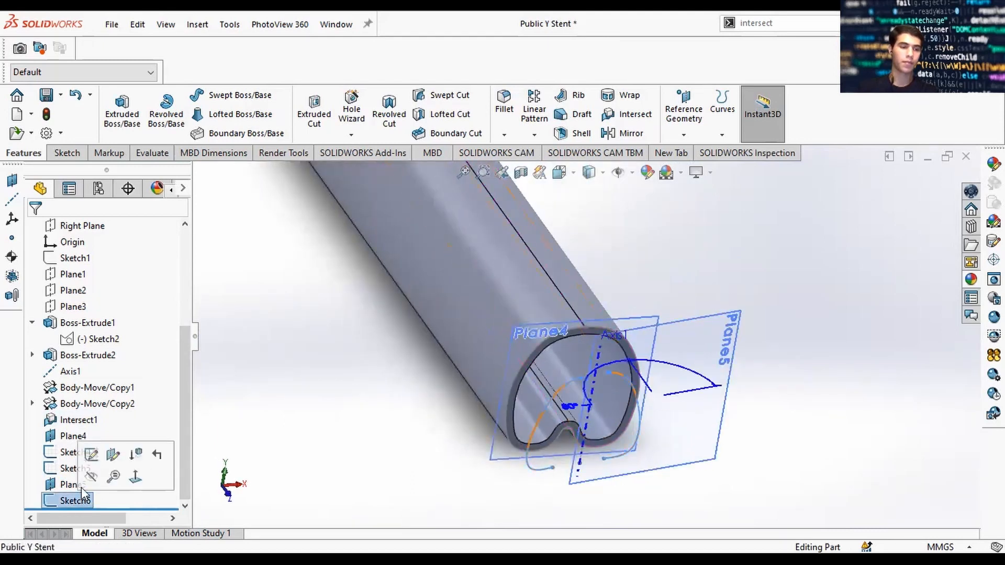
{"action": "left_click", "coordinate": [83, 460]}
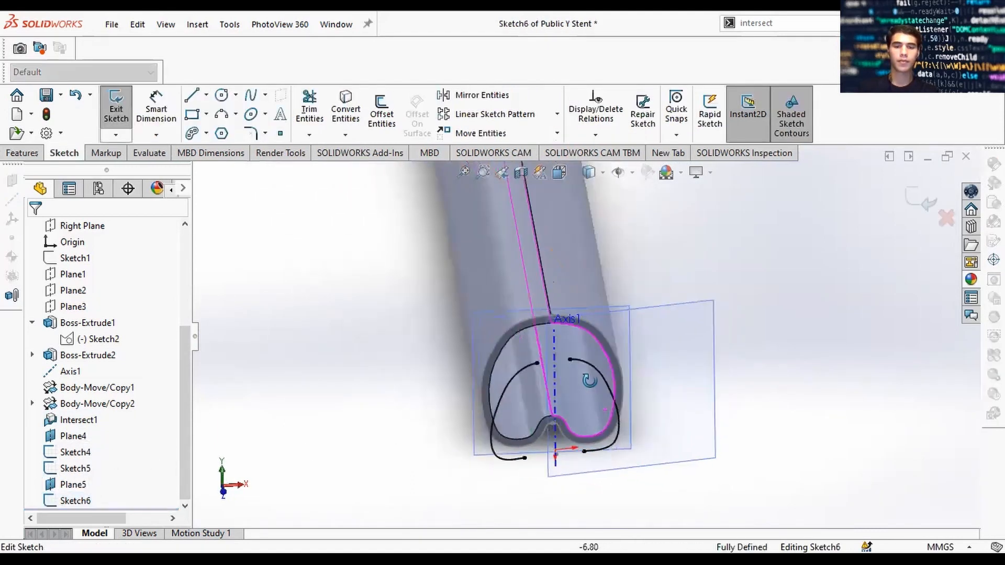
{"action": "scroll", "coordinate": [567, 345], "scroll_direction": "down", "scroll_amount": 4}
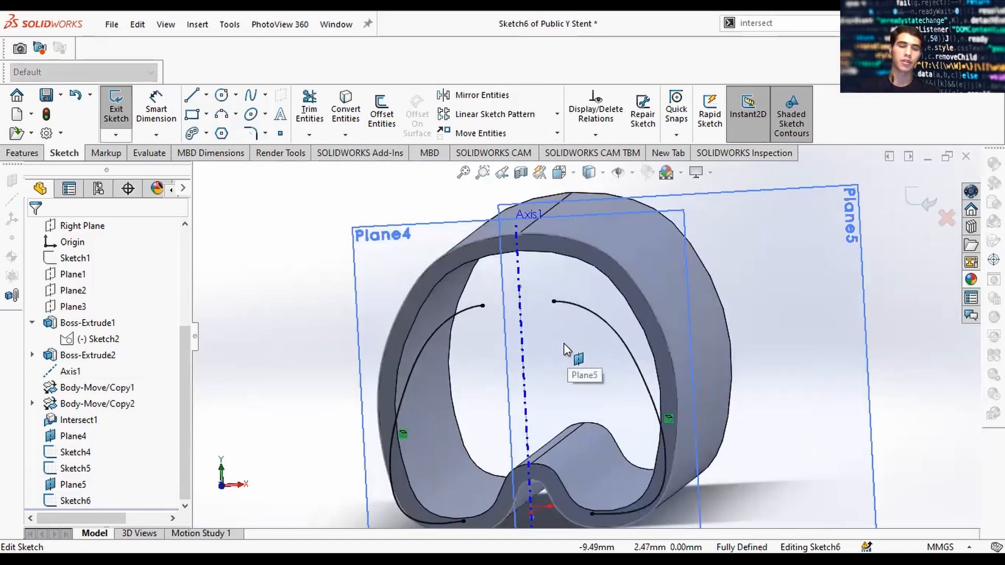
{"action": "scroll", "coordinate": [563, 344], "scroll_direction": "up", "scroll_amount": 1}
{"action": "mouse_move", "coordinate": [564, 343]}
{"action": "middle_mouse_down"}
{"action": "mouse_move", "coordinate": [576, 317]}
{"action": "mouse_move", "coordinate": [564, 344]}
{"action": "middle_mouse_up"}
{"action": "key", "text": "space"}
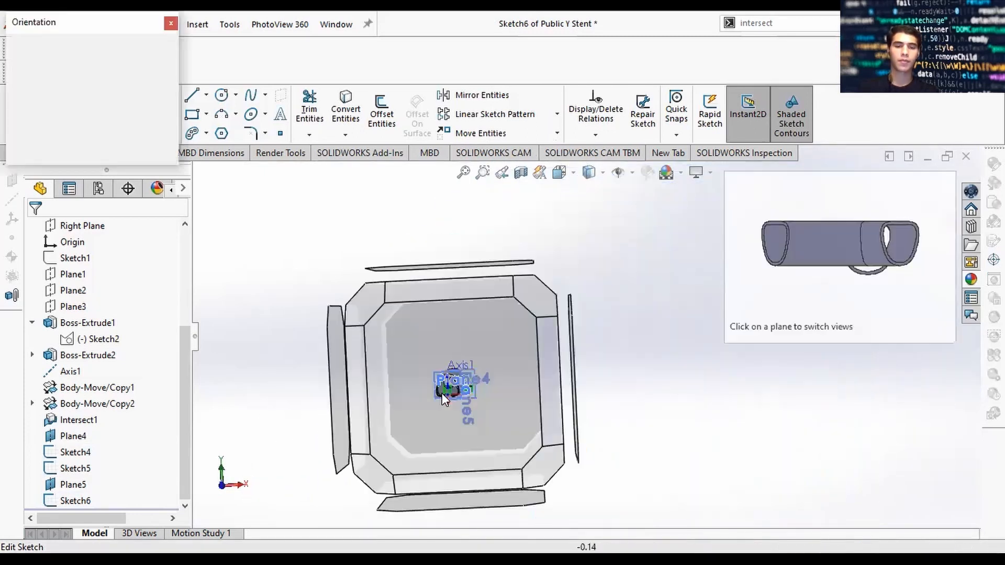
{"action": "left_click", "coordinate": [445, 393]}
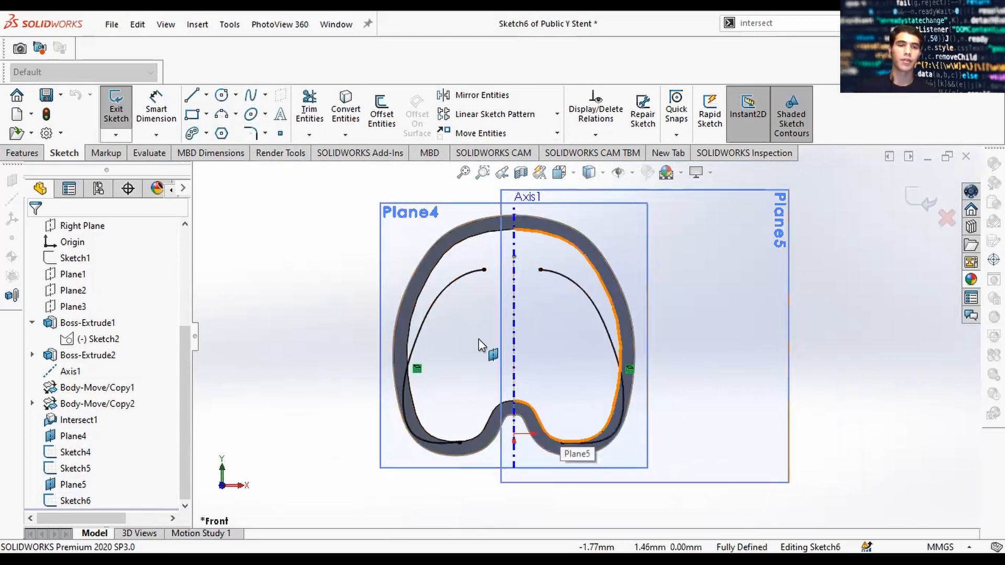
Step: Sketch a vertical construction line about 13.6 mm long along Axis1, from the sketch origin upward
{"action": "left_click", "coordinate": [206, 94]}
{"action": "left_click", "coordinate": [225, 129]}
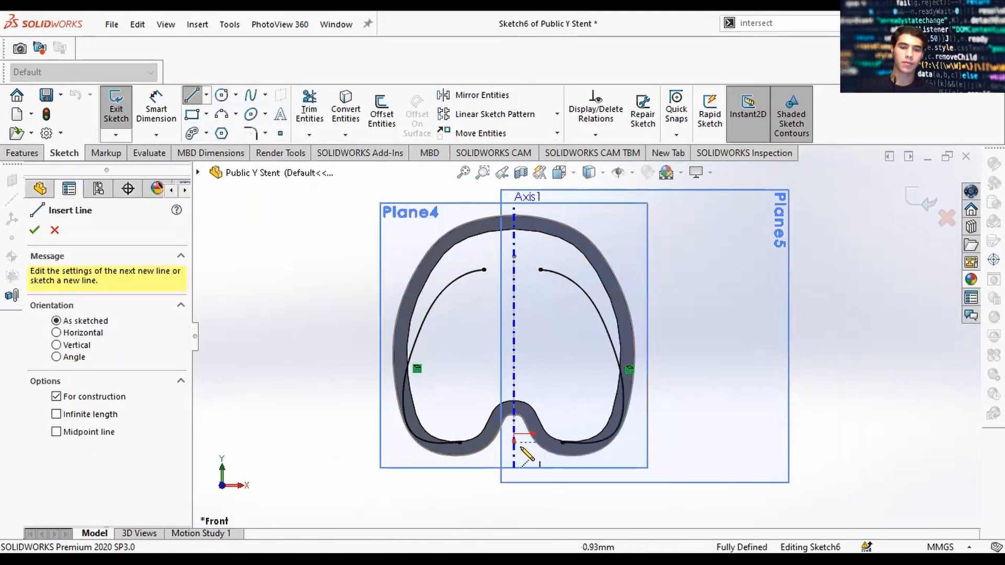
{"action": "left_click_drag", "start_coordinate": [514, 443], "coordinate": [513, 255]}
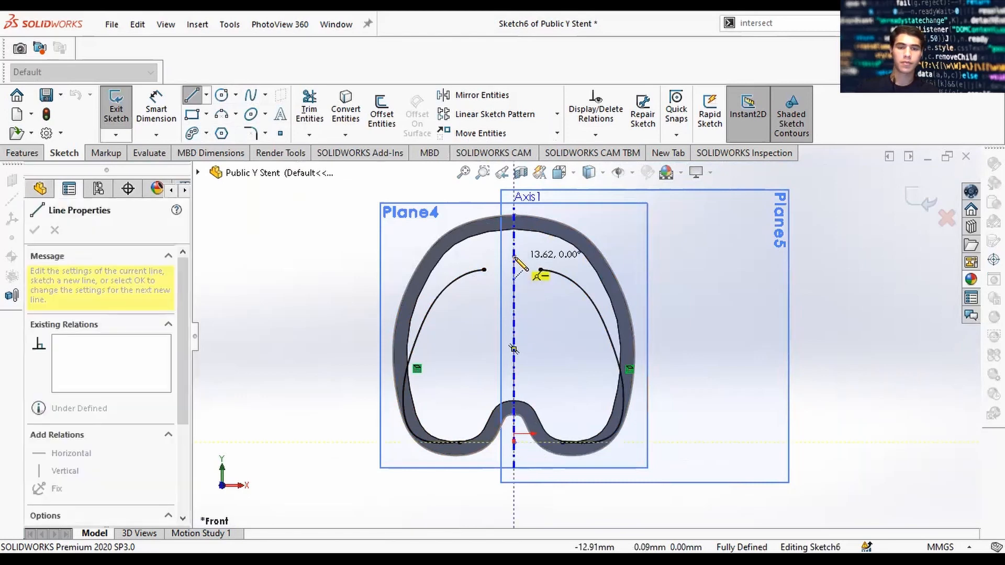
{"action": "key", "text": "Escape"}
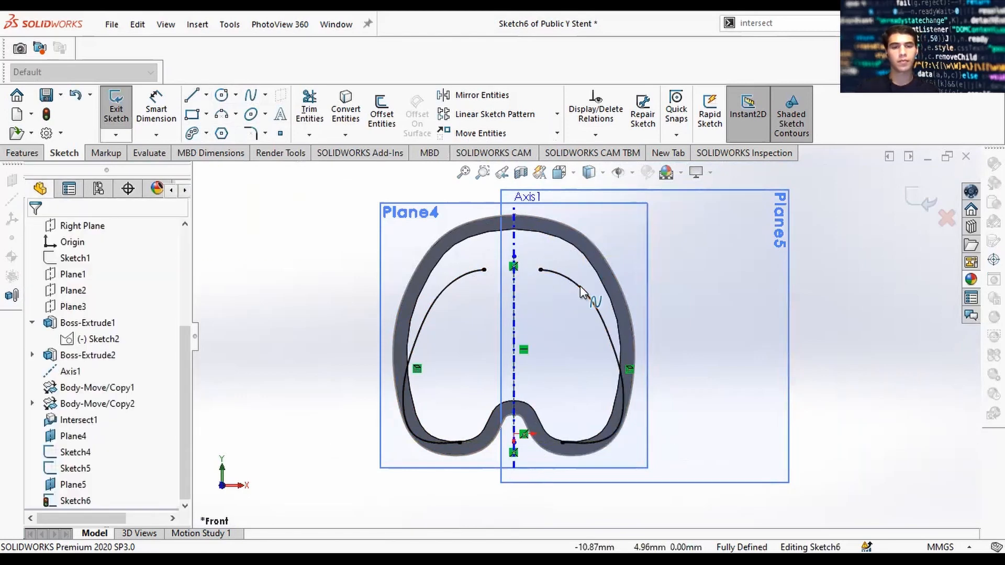
Step: Hide the reference axis Axis1
{"action": "right_click", "coordinate": [514, 230]}
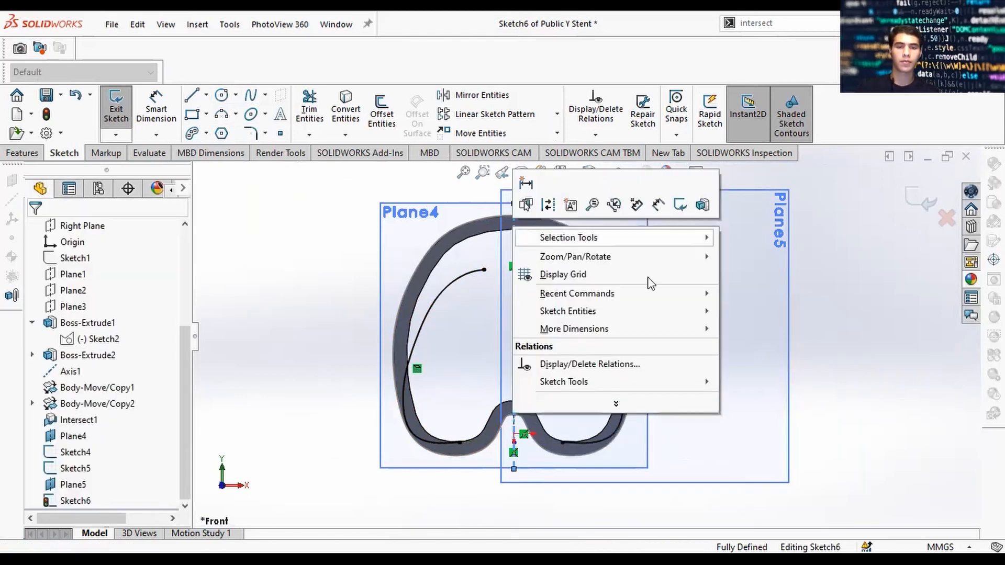
{"action": "left_click", "coordinate": [834, 300]}
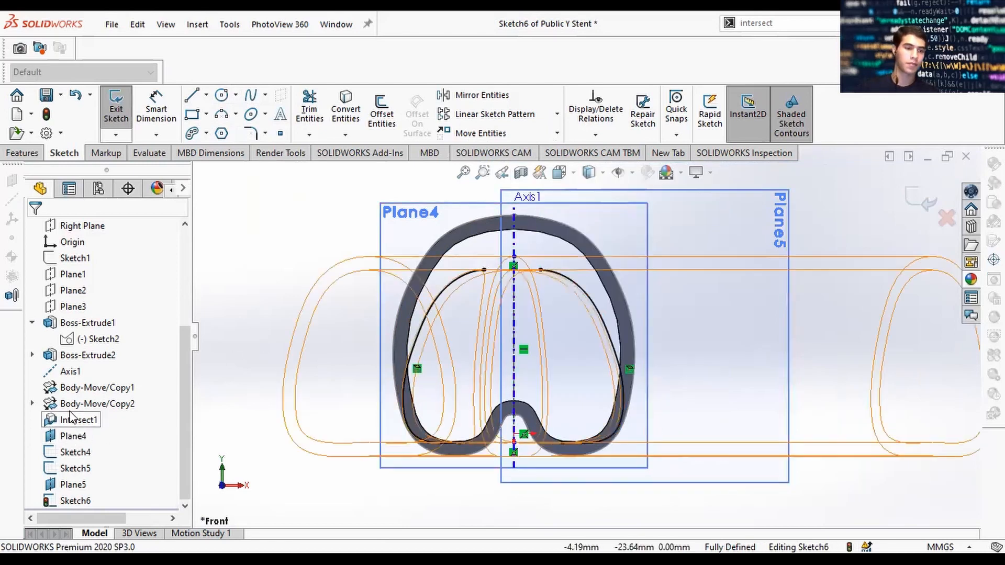
{"action": "left_click", "coordinate": [94, 355]}
{"action": "left_click", "coordinate": [73, 372]}
{"action": "right_click", "coordinate": [73, 373]}
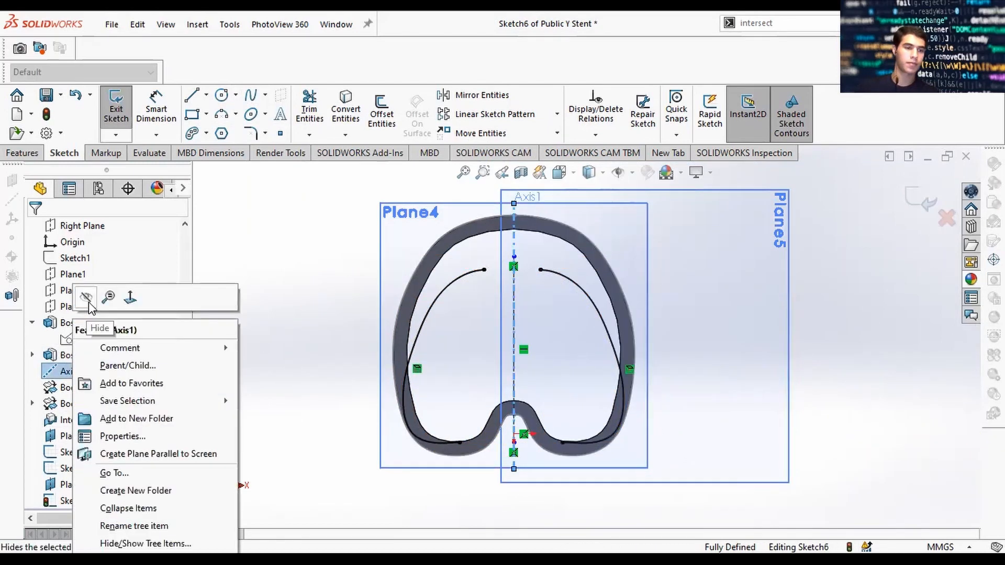
{"action": "key", "text": "Escape"}
Step: Hide Sketch5 in the model
{"action": "left_click", "coordinate": [84, 469]}
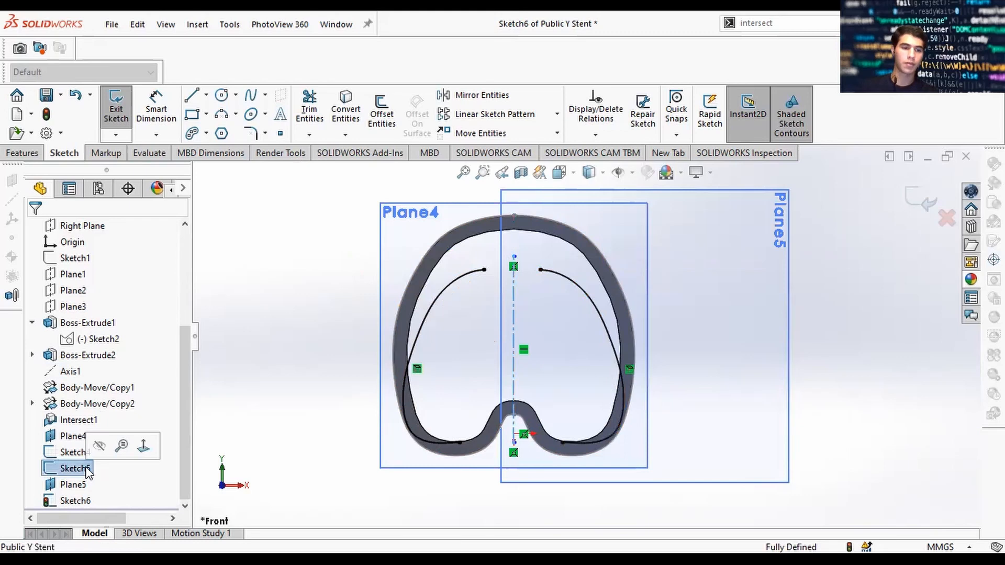
{"action": "right_click", "coordinate": [84, 468]}
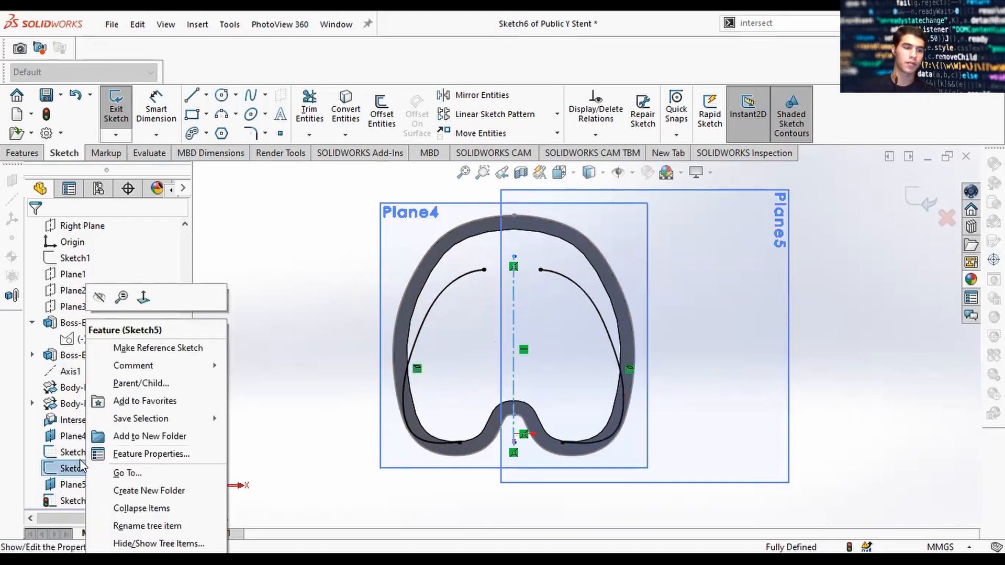
{"action": "left_click", "coordinate": [99, 297]}
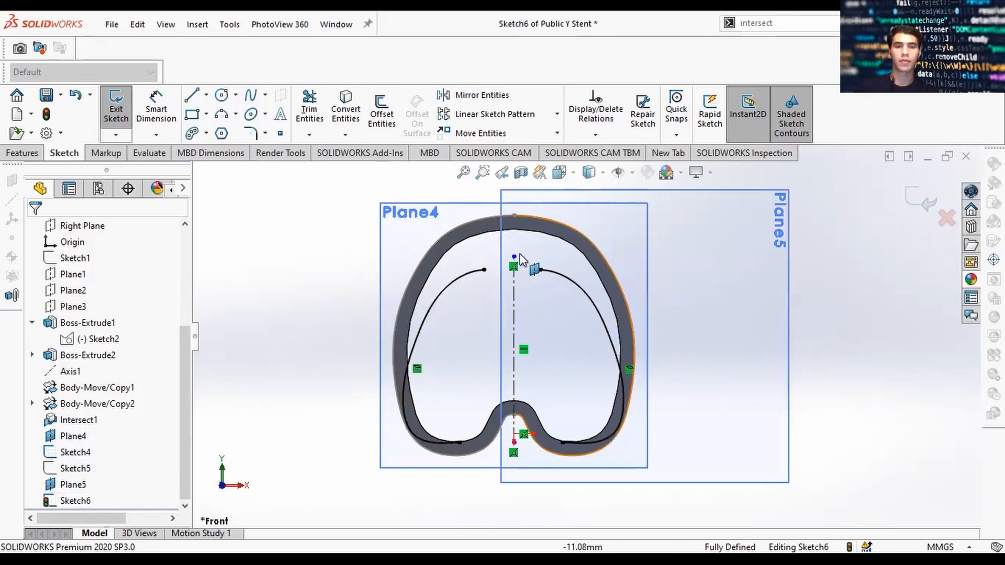
Step: Hide the reference plane Plane4
{"action": "right_click", "coordinate": [450, 212]}
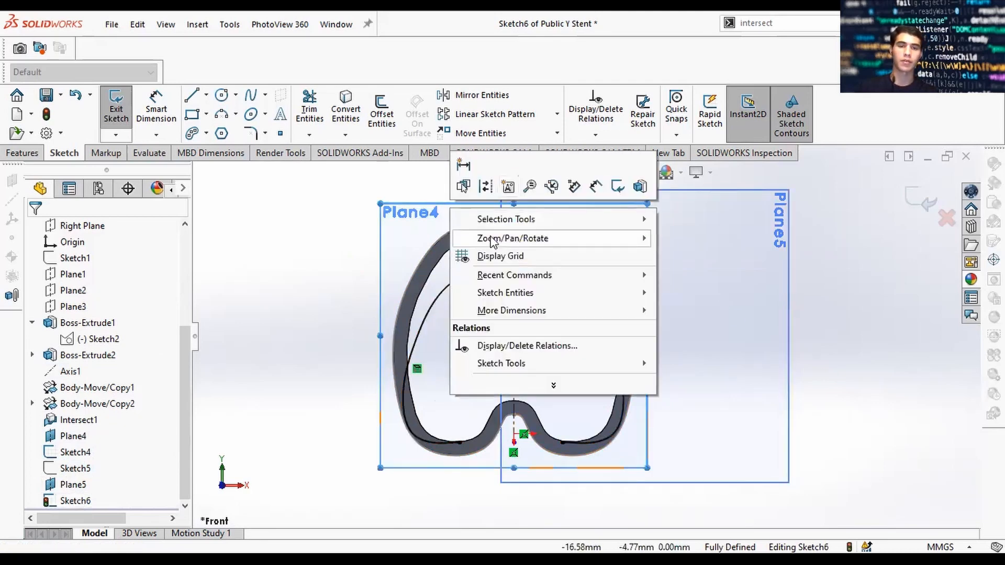
{"action": "left_click", "coordinate": [57, 428]}
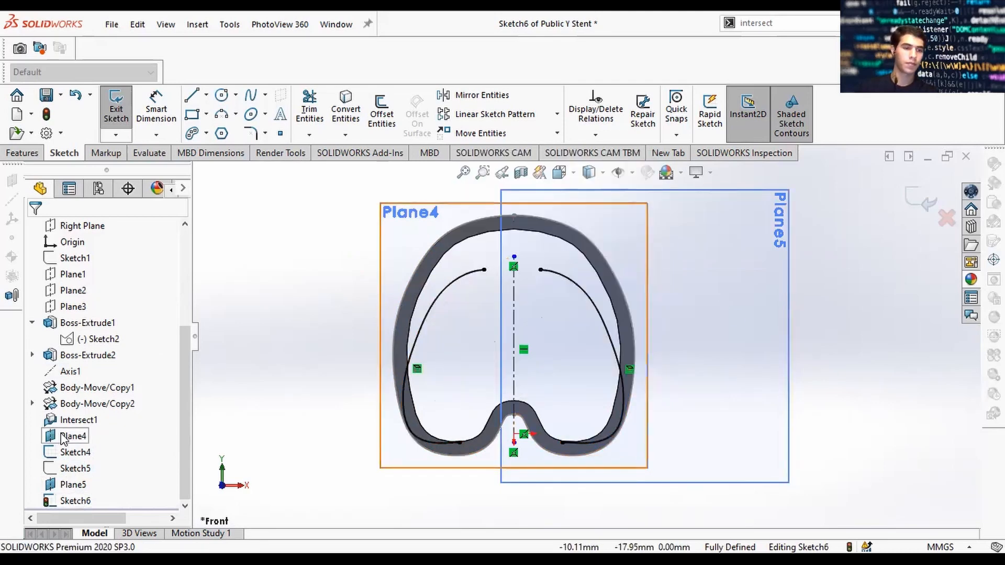
{"action": "left_click", "coordinate": [70, 437]}
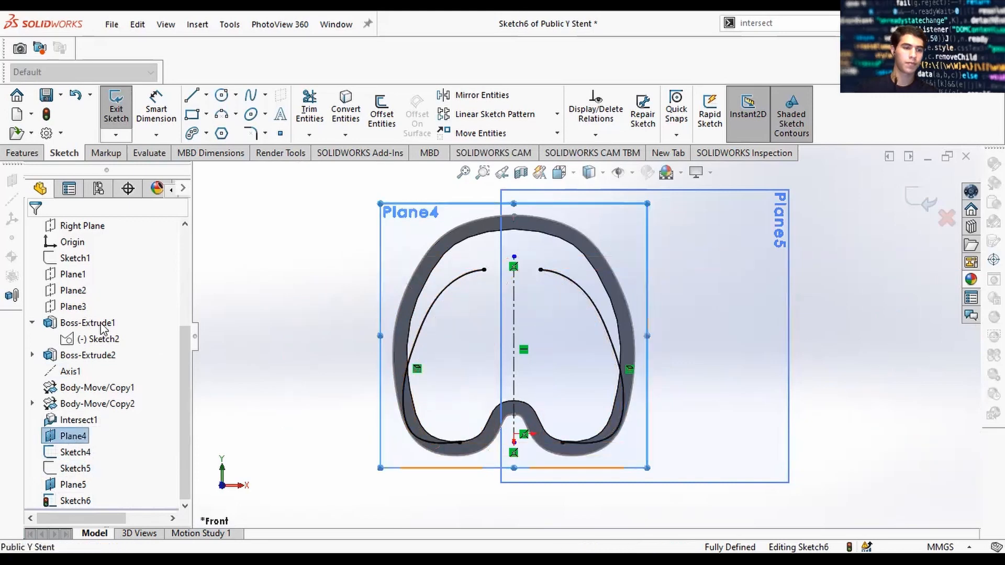
{"action": "right_click", "coordinate": [71, 437]}
{"action": "left_click", "coordinate": [82, 295]}
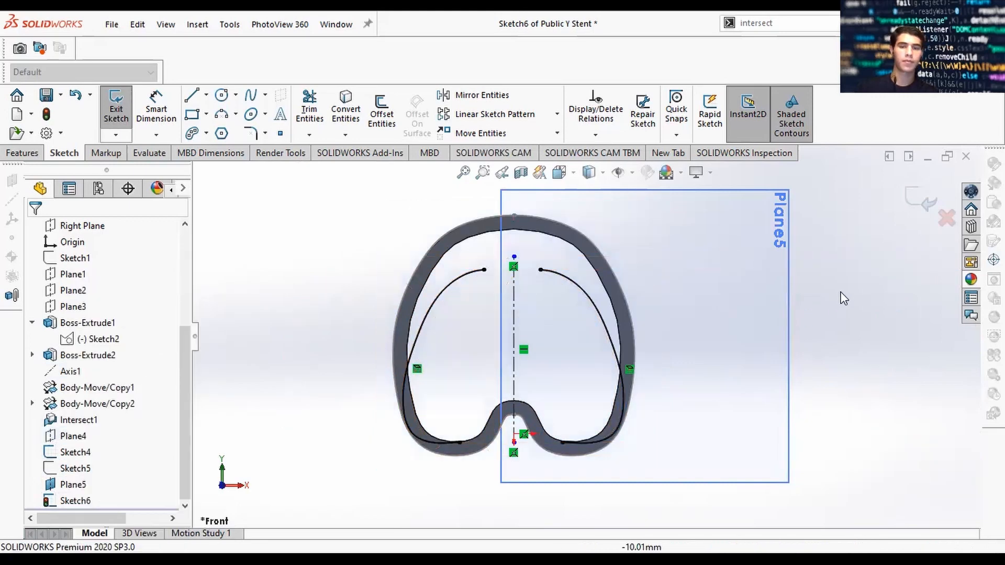
Step: Sketch a spline from just below the centerline's upper end, tracing the left guide curve, to the centerline's lower endpoint
{"action": "left_click", "coordinate": [250, 95]}
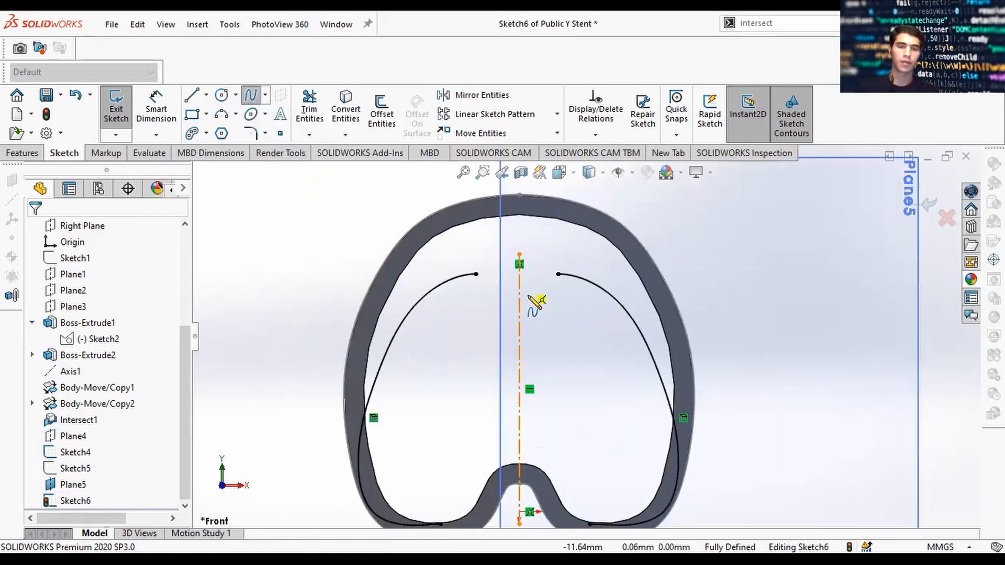
{"action": "scroll", "coordinate": [532, 309], "scroll_direction": "down", "scroll_amount": 1}
{"action": "scroll", "coordinate": [530, 293], "scroll_direction": "down", "scroll_amount": 2}
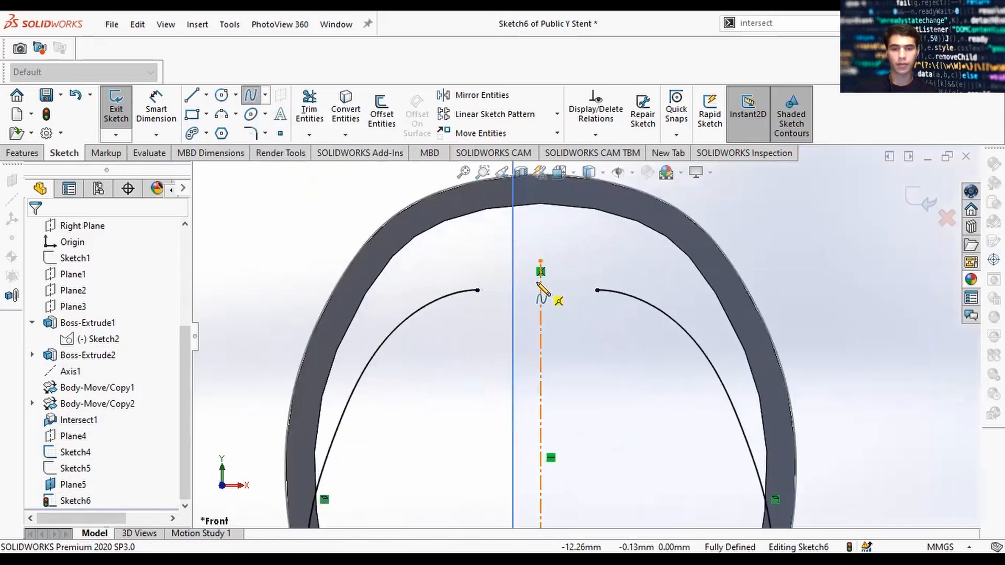
{"action": "left_click", "coordinate": [540, 281]}
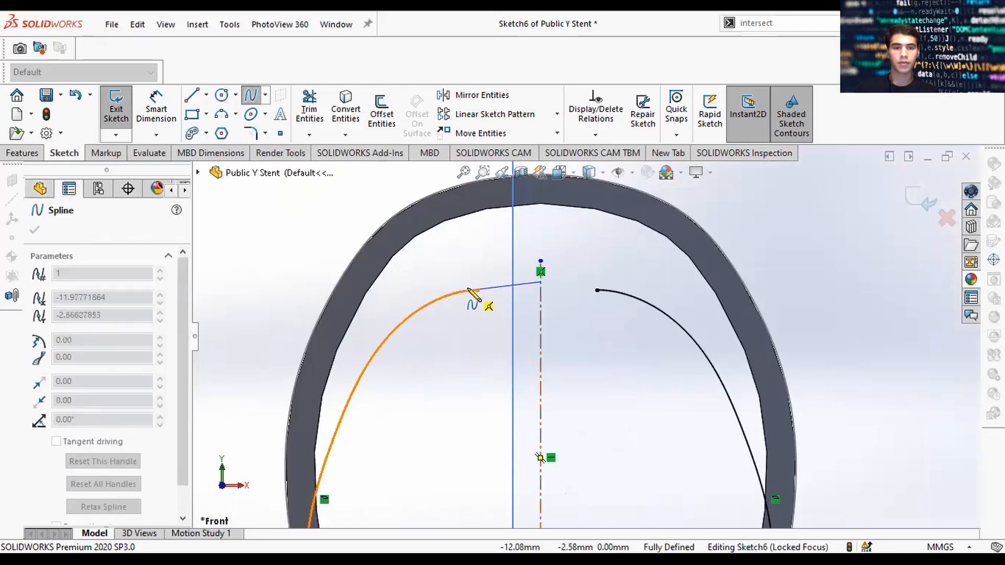
{"action": "left_click", "coordinate": [457, 293]}
{"action": "left_click", "coordinate": [355, 390]}
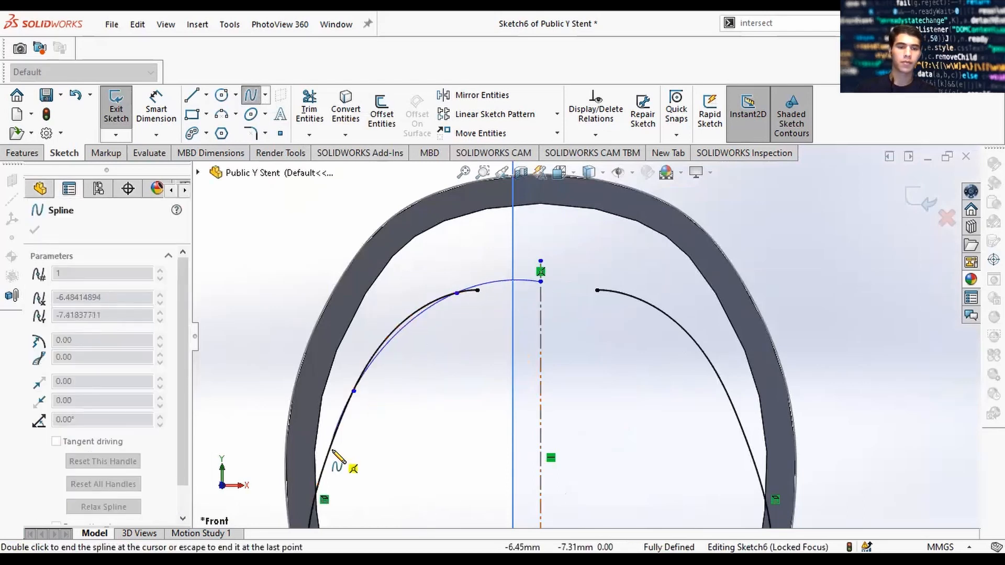
{"action": "scroll", "coordinate": [334, 450], "scroll_direction": "up", "scroll_amount": 2}
{"action": "scroll", "coordinate": [400, 465], "scroll_direction": "down", "scroll_amount": 1}
{"action": "scroll", "coordinate": [421, 494], "scroll_direction": "up", "scroll_amount": 2}
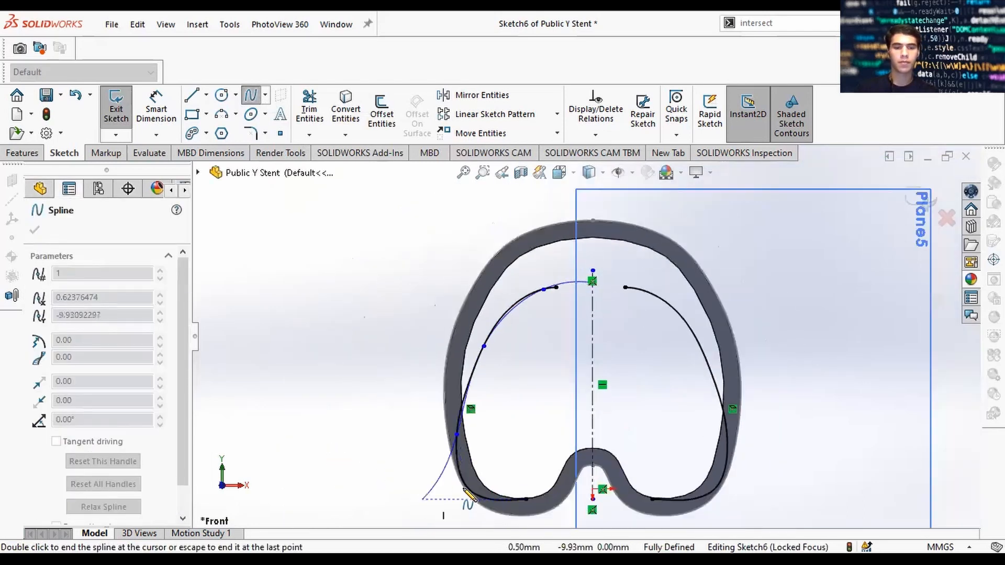
{"action": "scroll", "coordinate": [461, 507], "scroll_direction": "down", "scroll_amount": 2}
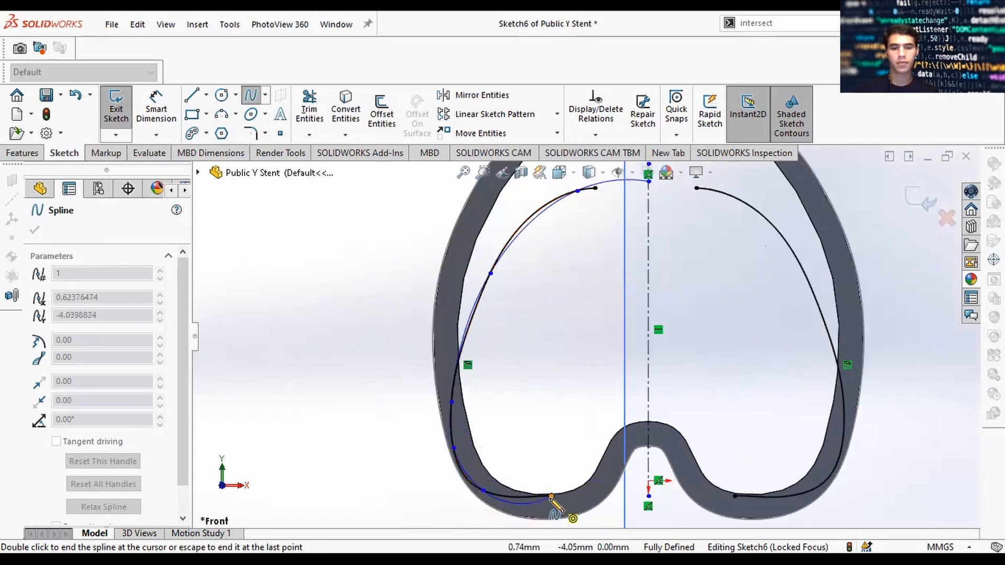
{"action": "double_click", "coordinate": [649, 495]}
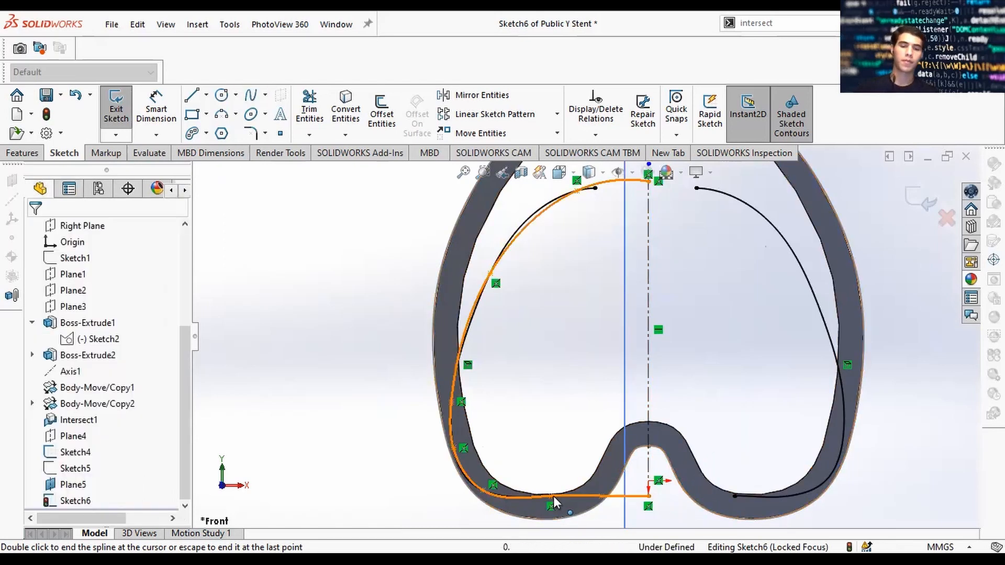
Step: Try to move the spline point at the left guide curve's lower end slightly downward
{"action": "scroll", "coordinate": [575, 482], "scroll_direction": "down", "scroll_amount": 1}
{"action": "scroll", "coordinate": [613, 452], "scroll_direction": "up", "scroll_amount": 1}
{"action": "scroll", "coordinate": [596, 469], "scroll_direction": "down", "scroll_amount": 2}
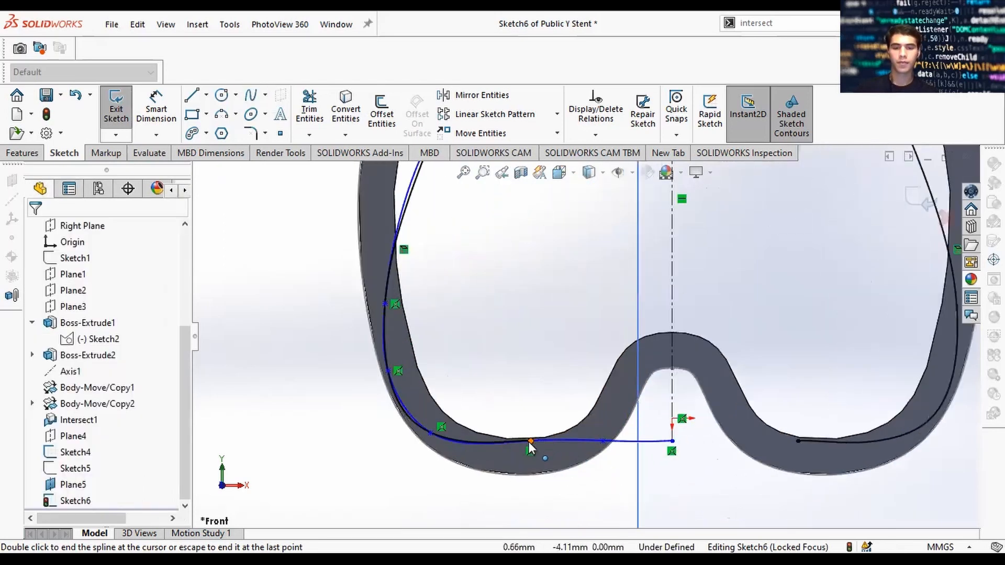
{"action": "left_click_drag", "start_coordinate": [529, 442], "coordinate": [527, 451]}
{"action": "key", "text": "Escape"}
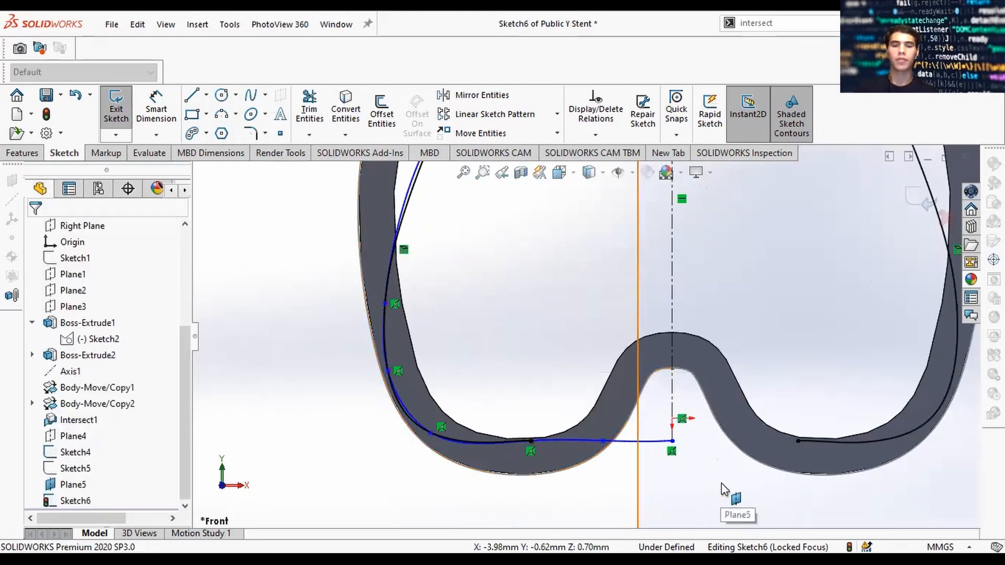
{"action": "left_click", "coordinate": [722, 490]}
{"action": "scroll", "coordinate": [576, 419], "scroll_direction": "up", "scroll_amount": 2}
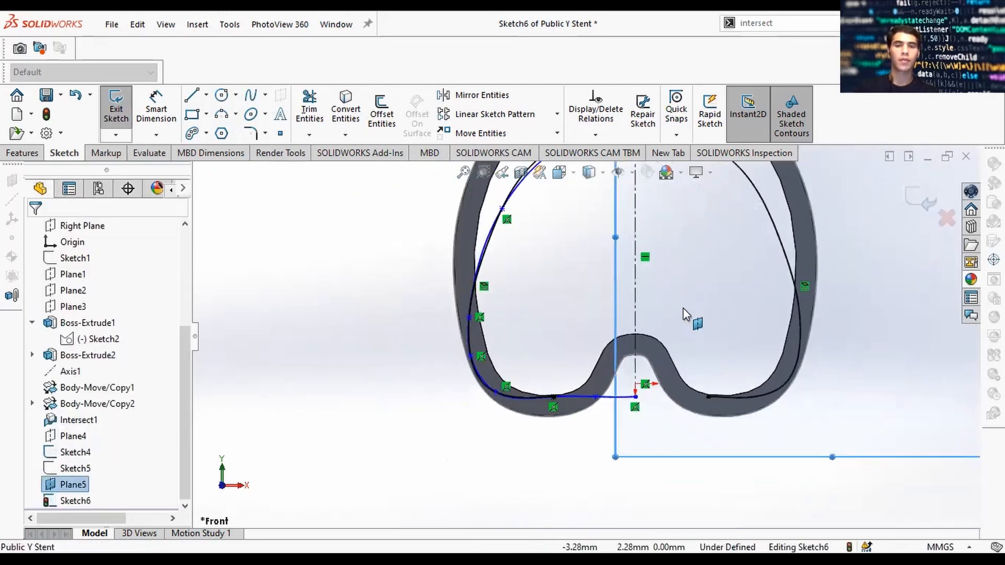
{"action": "middle_click_drag", "start_coordinate": [677, 277], "coordinate": [634, 361], "text": "ctrl"}
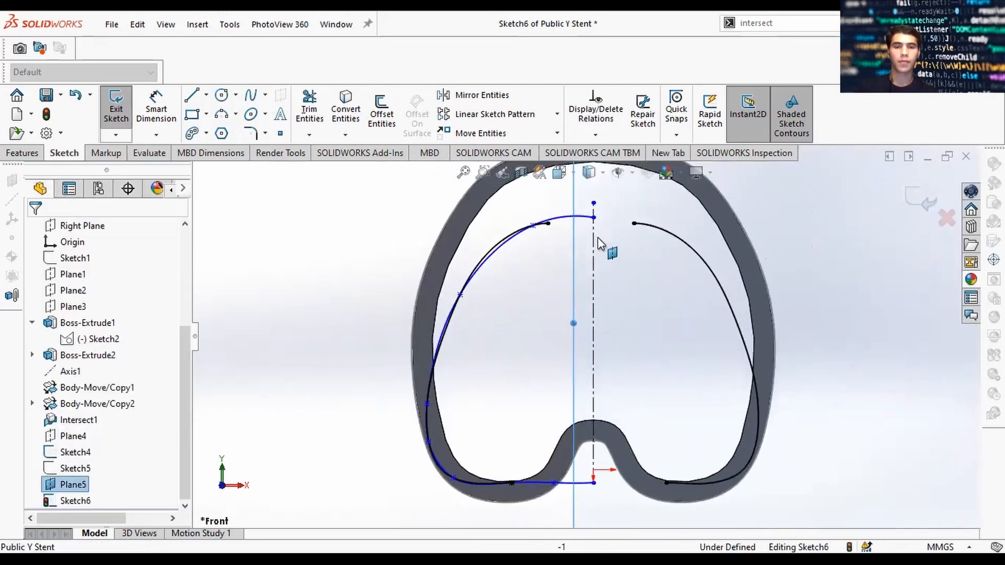
Step: Mirror the traced left spline about the vertical construction centerline, keeping the original
{"action": "left_click", "coordinate": [473, 100]}
{"action": "left_click", "coordinate": [576, 216]}
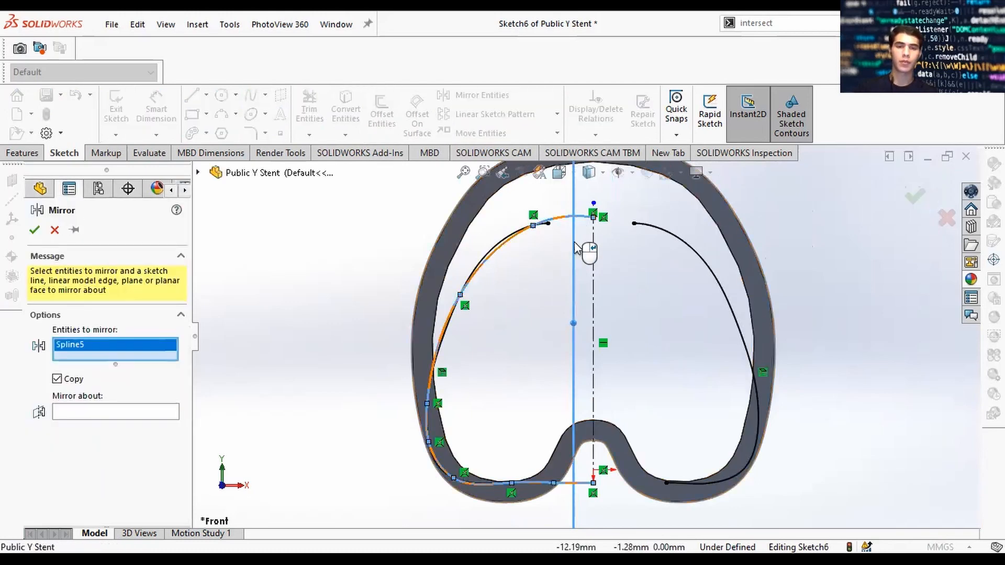
{"action": "left_click", "coordinate": [110, 413]}
{"action": "left_click", "coordinate": [594, 271]}
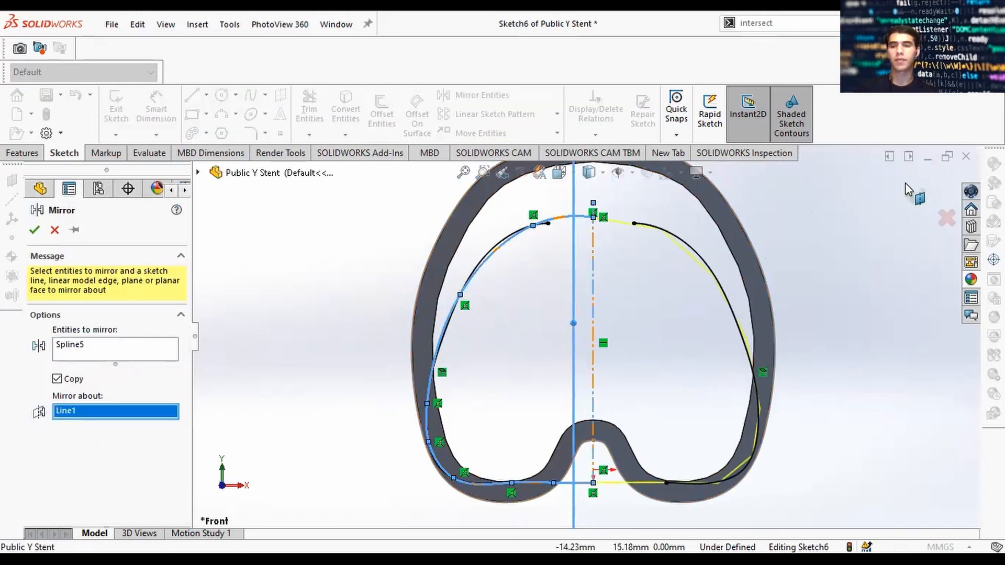
{"action": "key", "text": "Return"}
Step: Make the two mirrored splines tangent to each other where they meet at the centerline's upper end
{"action": "scroll", "coordinate": [609, 222], "scroll_direction": "down", "scroll_amount": 5}
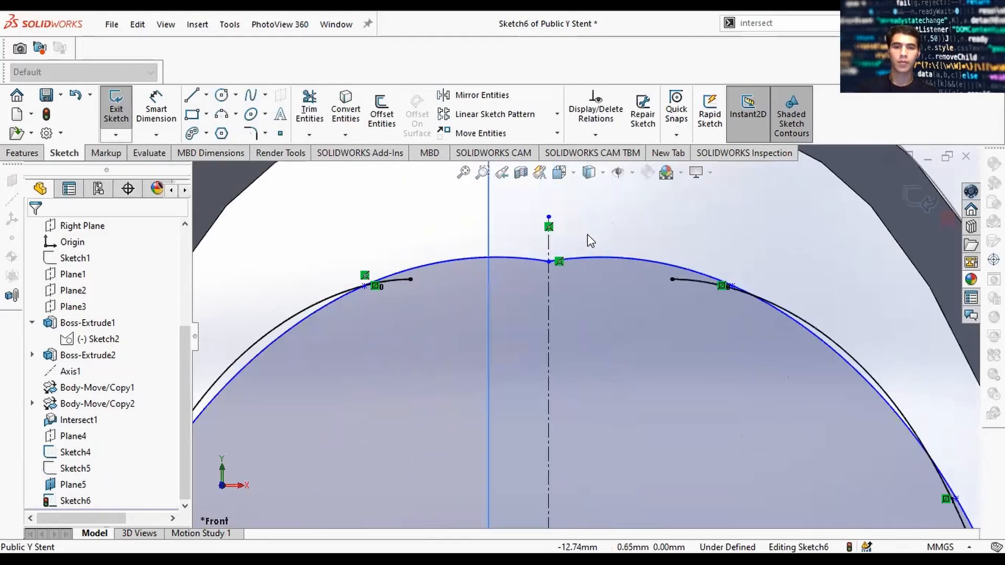
{"action": "left_click", "coordinate": [574, 272]}
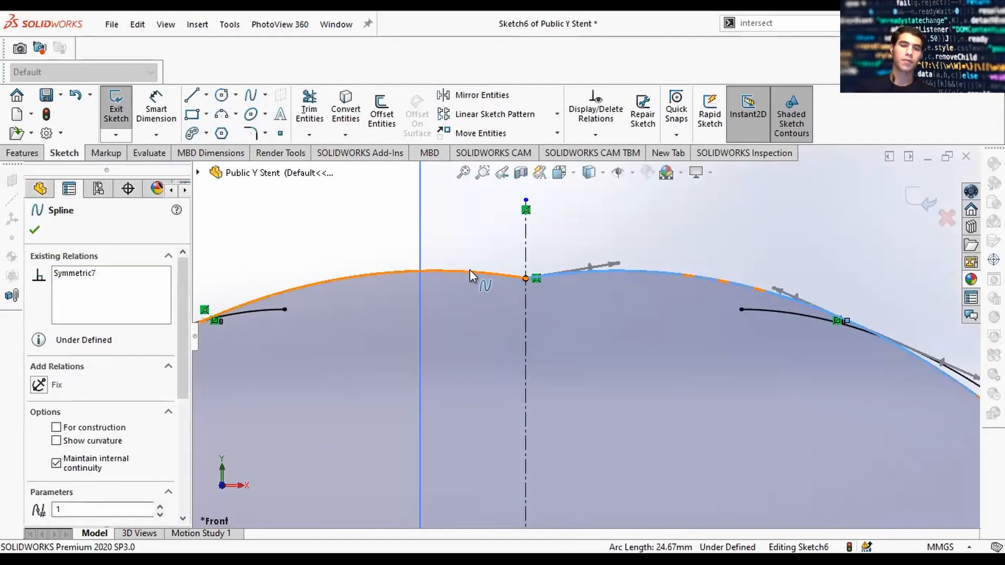
{"action": "left_click", "coordinate": [444, 271], "text": "ctrl"}
{"action": "left_click", "coordinate": [39, 467]}
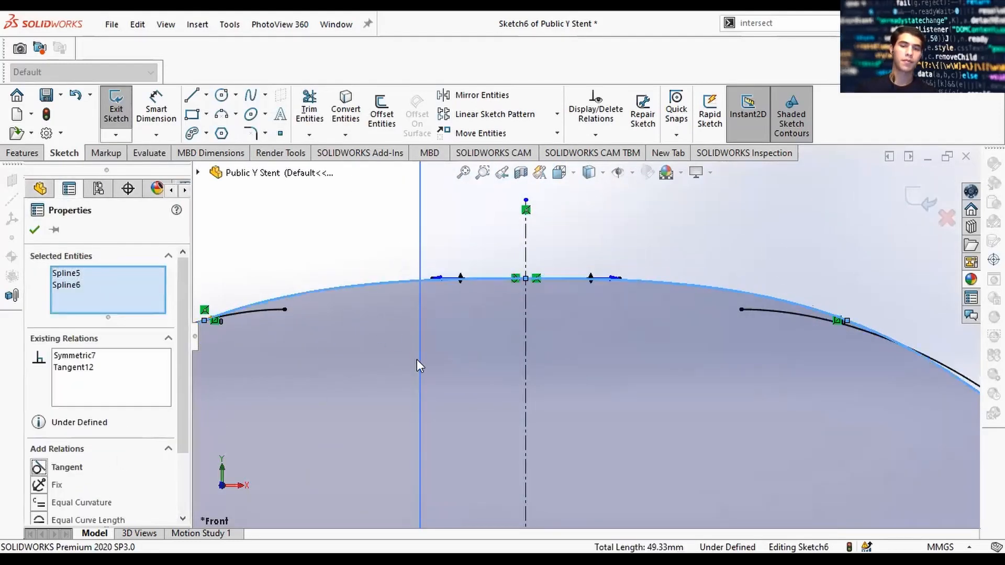
Step: Add a tangent relation between the two splines at their junction on the centerline's lower end
{"action": "scroll", "coordinate": [612, 282], "scroll_direction": "up", "scroll_amount": 5}
{"action": "scroll", "coordinate": [628, 445], "scroll_direction": "up", "scroll_amount": 4}
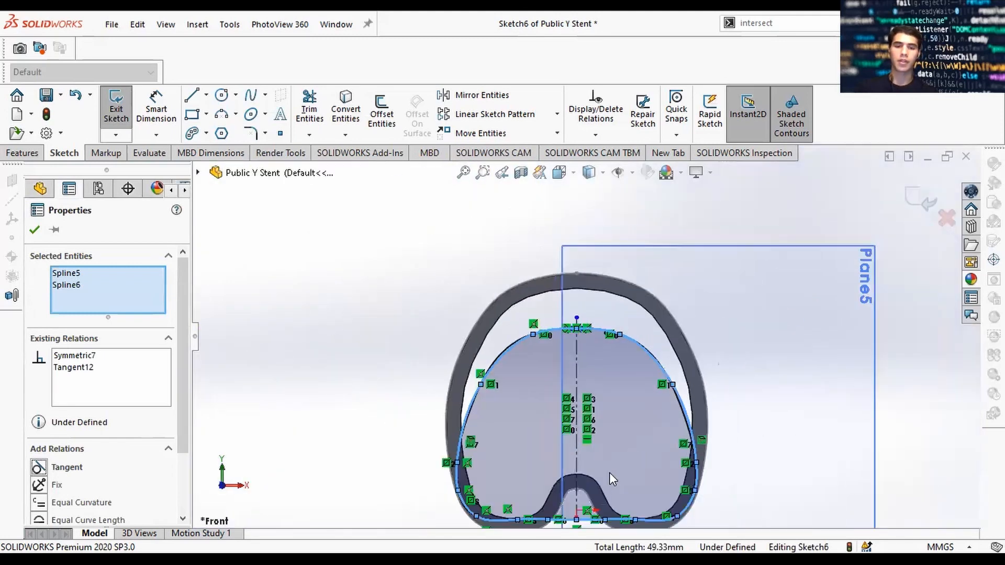
{"action": "scroll", "coordinate": [576, 398], "scroll_direction": "down", "scroll_amount": 8}
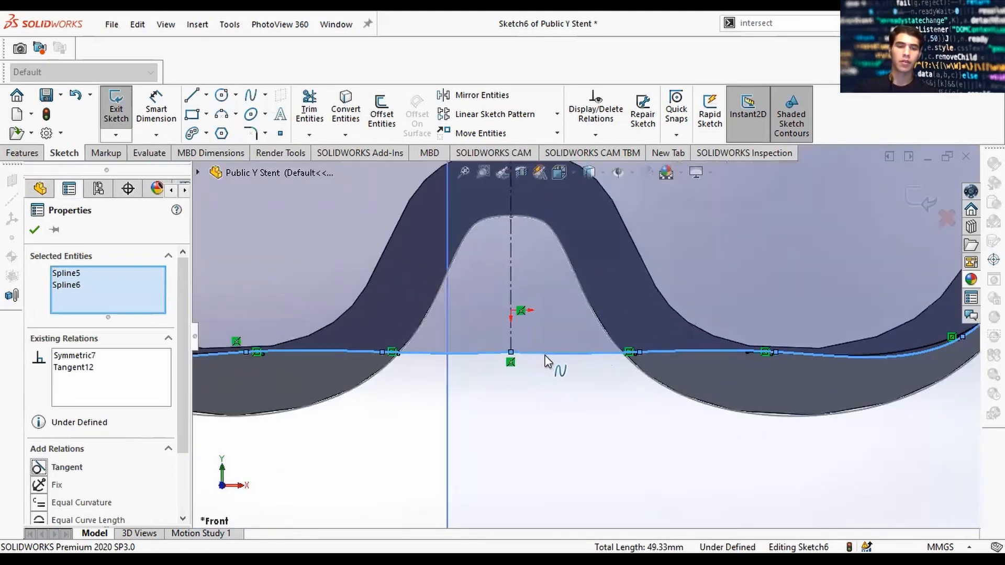
{"action": "left_click", "coordinate": [547, 375]}
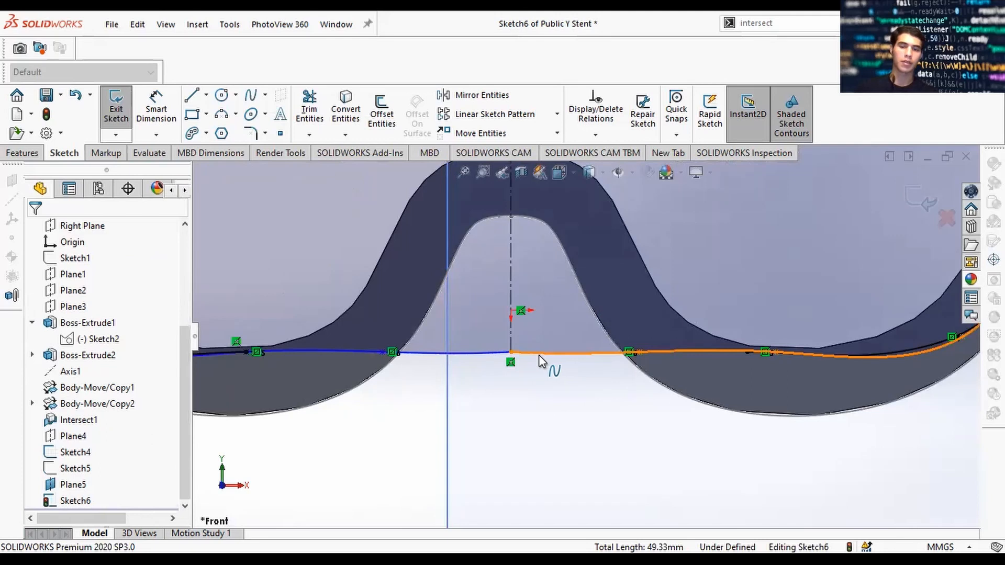
{"action": "left_click", "coordinate": [479, 353]}
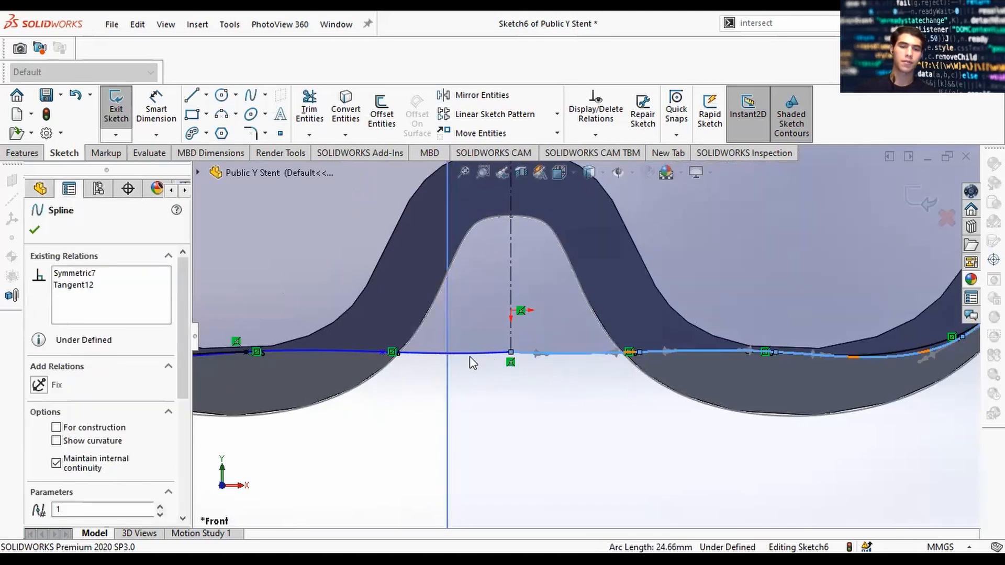
{"action": "left_click", "coordinate": [436, 354], "text": "ctrl"}
{"action": "left_click", "coordinate": [39, 469]}
{"action": "left_click", "coordinate": [542, 457]}
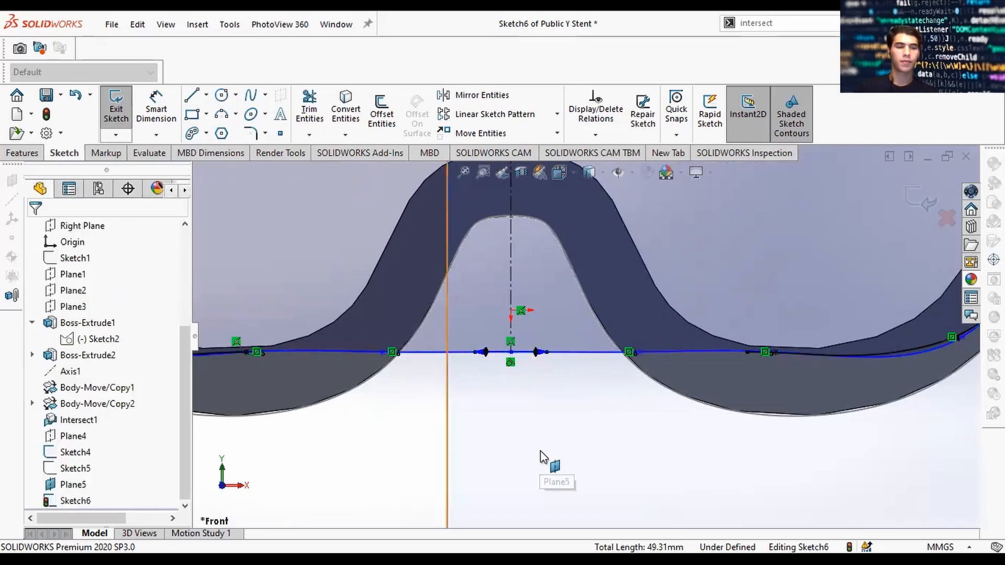
{"action": "left_click", "coordinate": [541, 453]}
Step: Offset the closed spline profile outward by 1 mm as a chain, and exit the sketch
{"action": "scroll", "coordinate": [548, 425], "scroll_direction": "up", "scroll_amount": 3}
{"action": "scroll", "coordinate": [671, 272], "scroll_direction": "up", "scroll_amount": 4}
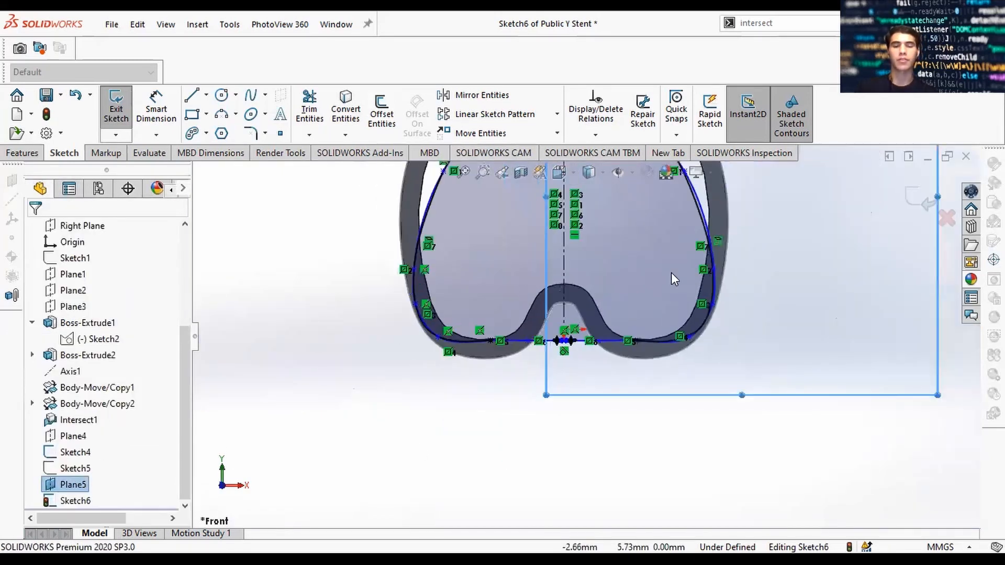
{"action": "middle_click_drag", "start_coordinate": [671, 273], "coordinate": [660, 318]}
{"action": "scroll", "coordinate": [652, 297], "scroll_direction": "up", "scroll_amount": 1}
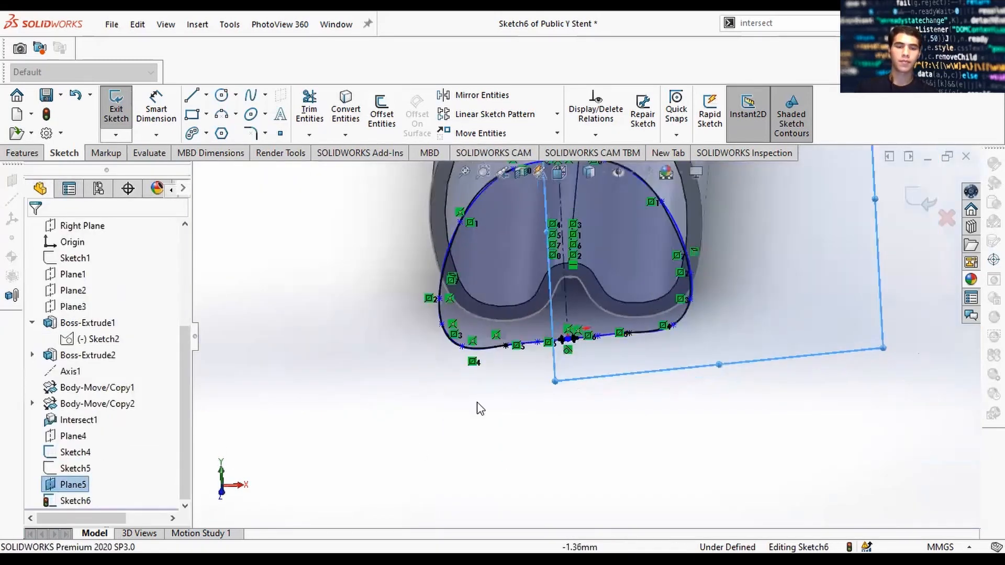
{"action": "key", "text": "space"}
{"action": "left_click", "coordinate": [490, 413]}
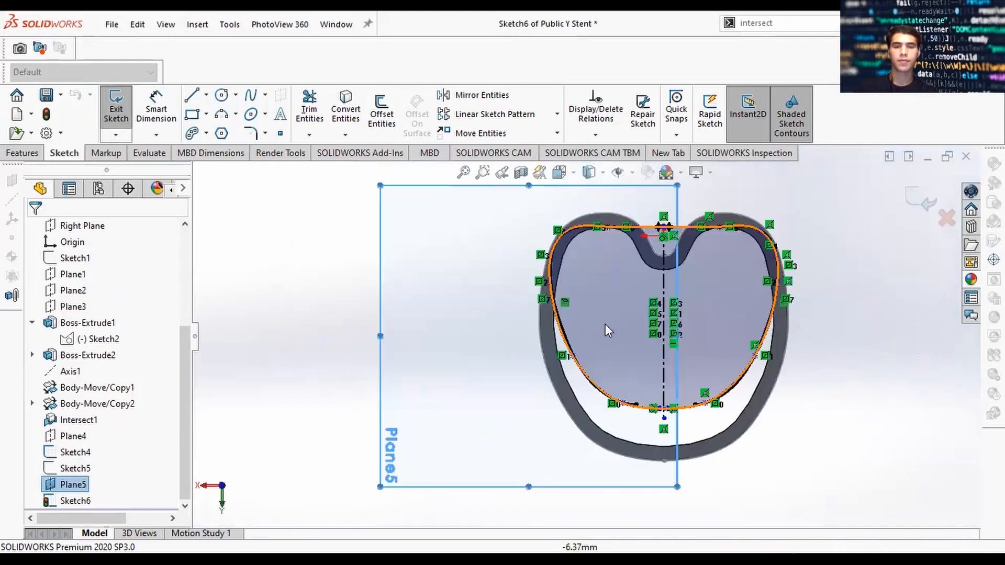
{"action": "right_click", "coordinate": [837, 310]}
{"action": "left_click", "coordinate": [920, 210]}
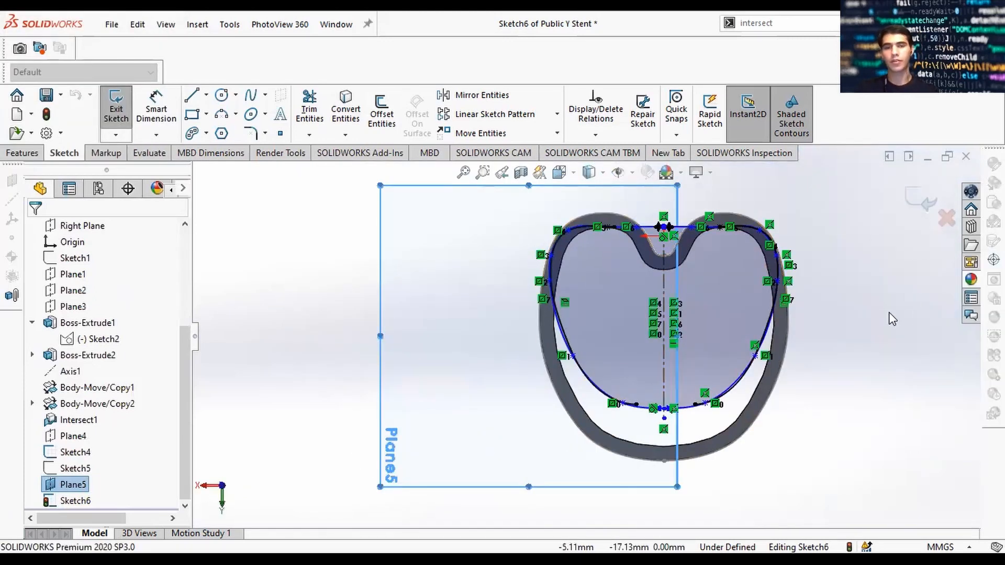
{"action": "left_click", "coordinate": [381, 112]}
{"action": "left_click", "coordinate": [661, 226]}
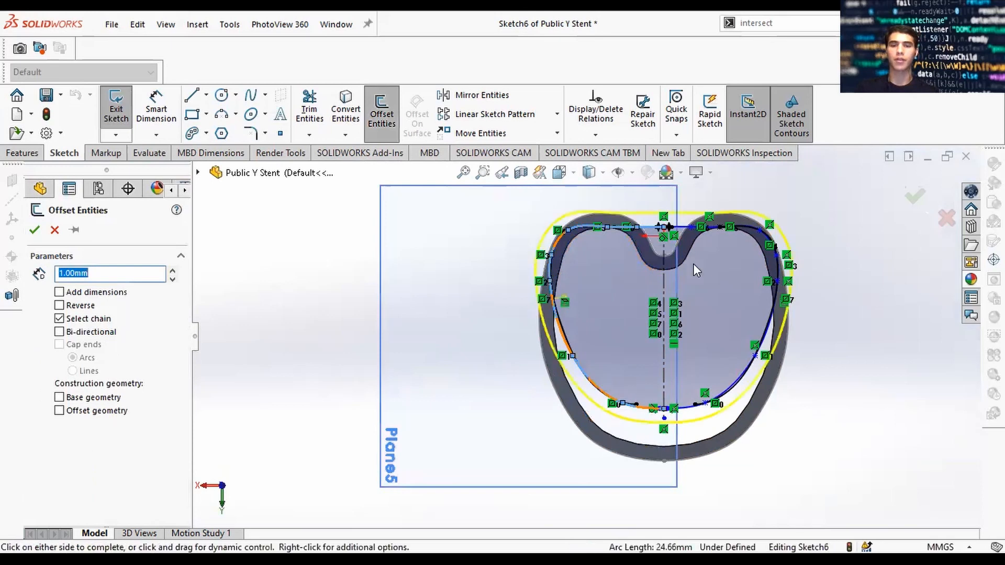
{"action": "left_click", "coordinate": [34, 230]}
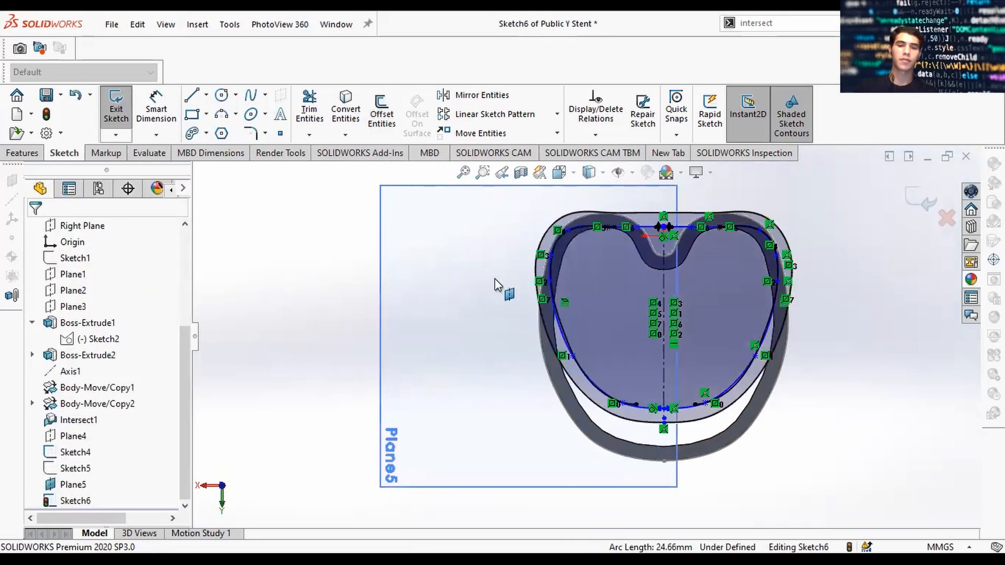
{"action": "double_click", "coordinate": [847, 338]}
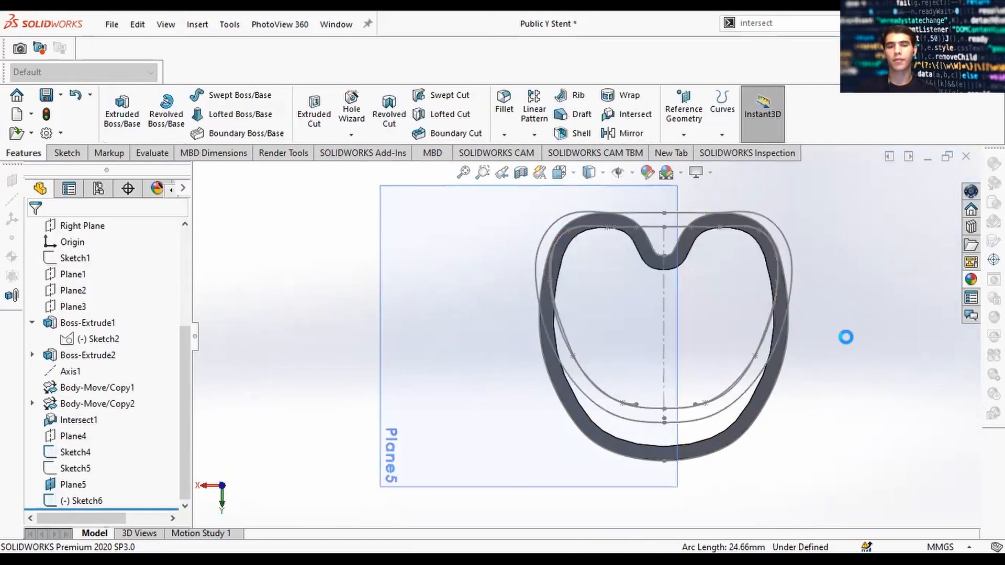
Step: Examine from several angles how the new double-loop profile sits relative to the end of the extruded tube
{"action": "middle_click_drag", "start_coordinate": [844, 335], "coordinate": [811, 263]}
{"action": "scroll", "coordinate": [619, 300], "scroll_direction": "up", "scroll_amount": 4}
{"action": "scroll", "coordinate": [620, 300], "scroll_direction": "up", "scroll_amount": 4}
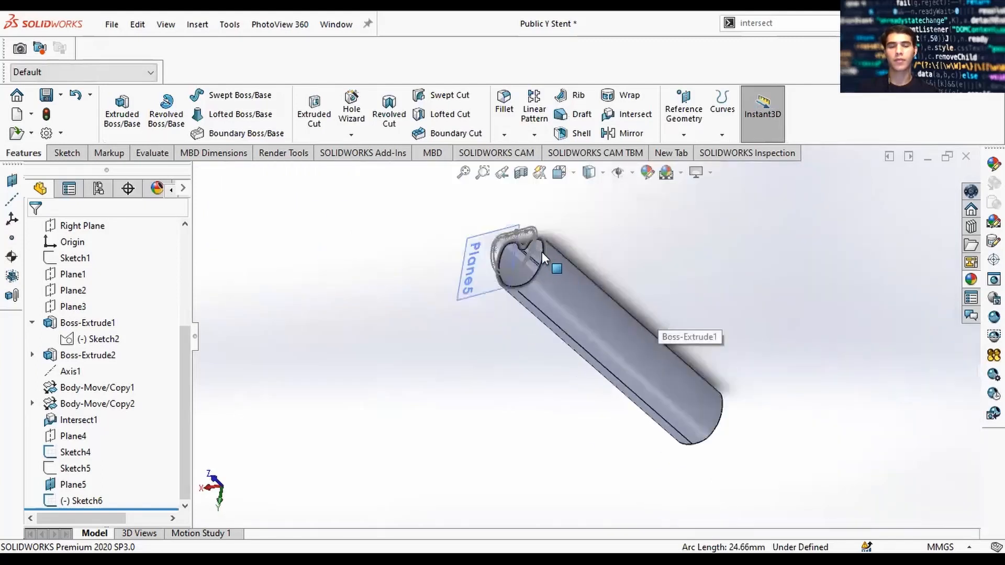
{"action": "scroll", "coordinate": [541, 252], "scroll_direction": "down", "scroll_amount": 4}
{"action": "middle_click_drag", "start_coordinate": [591, 283], "coordinate": [693, 261]}
{"action": "scroll", "coordinate": [693, 261], "scroll_direction": "up", "scroll_amount": 5}
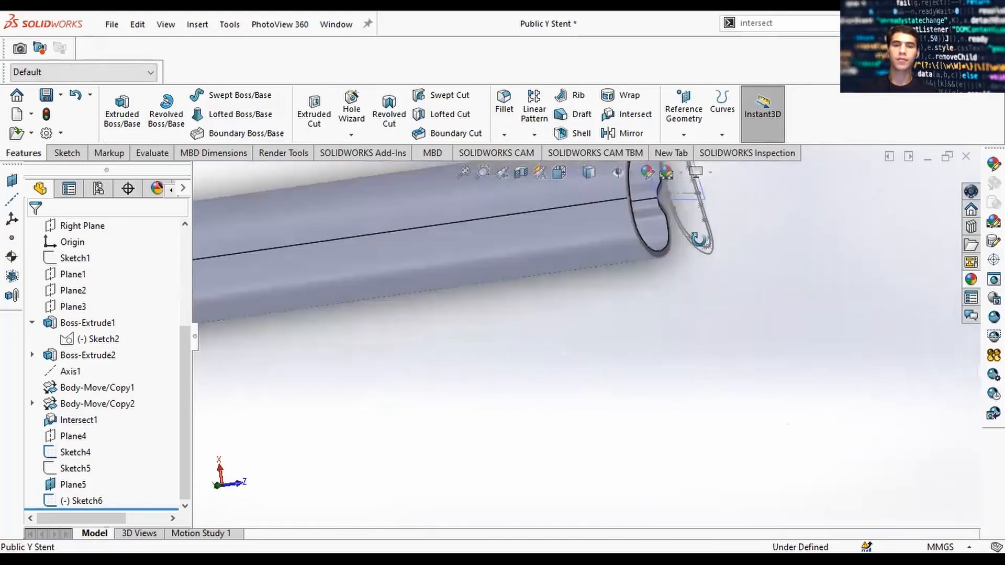
{"action": "key", "text": "space"}
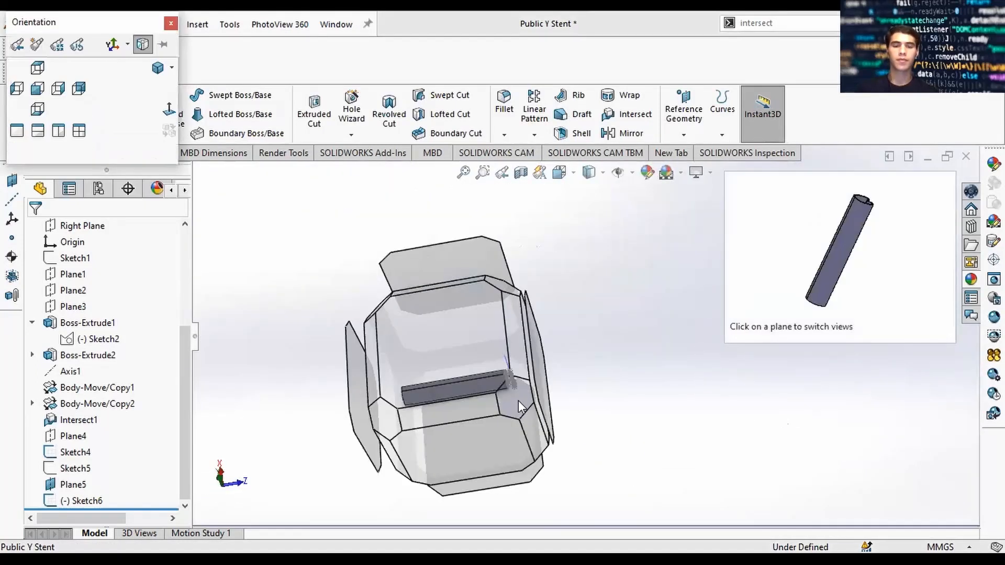
{"action": "left_click", "coordinate": [520, 398]}
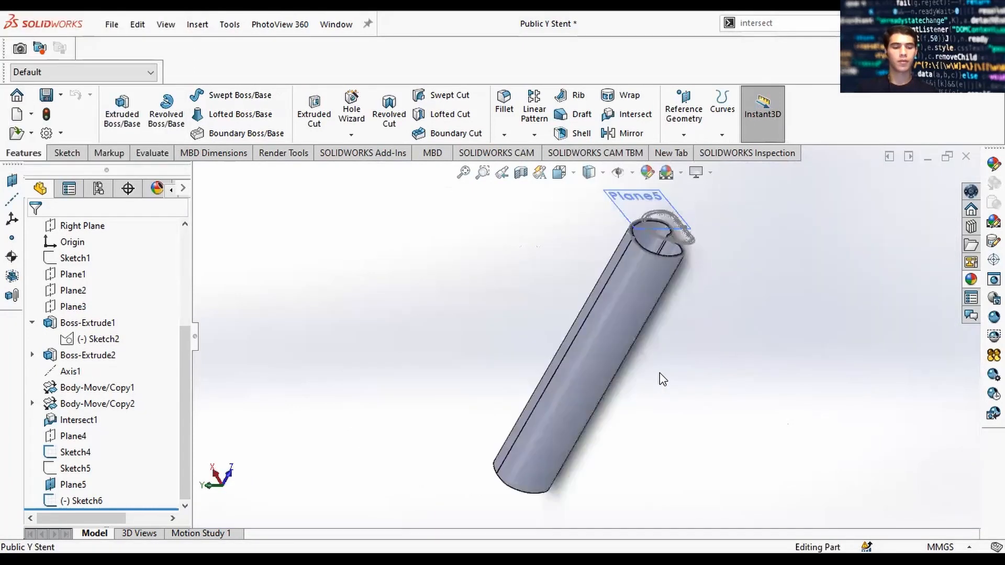
{"action": "right_click", "coordinate": [711, 365]}
{"action": "left_click_drag", "start_coordinate": [613, 486], "coordinate": [578, 502]}
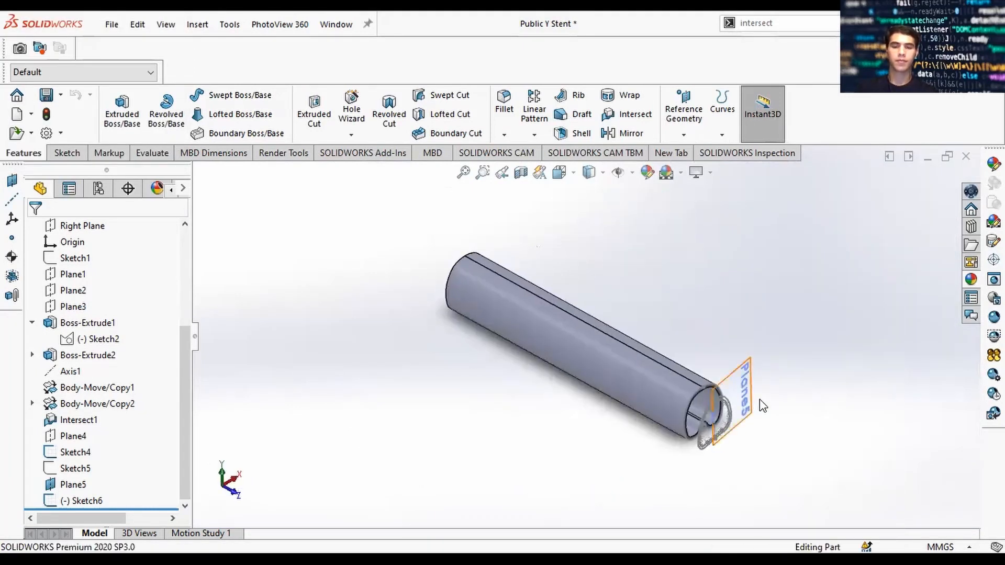
Step: Show the hidden Intersect1 solid body
{"action": "scroll", "coordinate": [102, 343], "scroll_direction": "up", "scroll_amount": 4}
{"action": "left_click", "coordinate": [91, 321]}
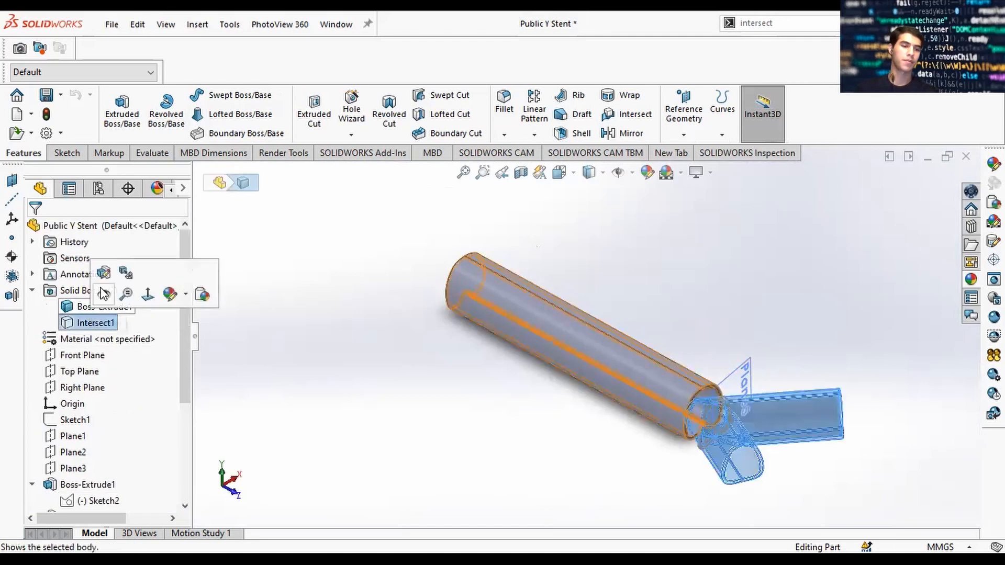
{"action": "left_click", "coordinate": [103, 293]}
{"action": "left_click", "coordinate": [703, 307]}
{"action": "scroll", "coordinate": [733, 314], "scroll_direction": "down", "scroll_amount": 5}
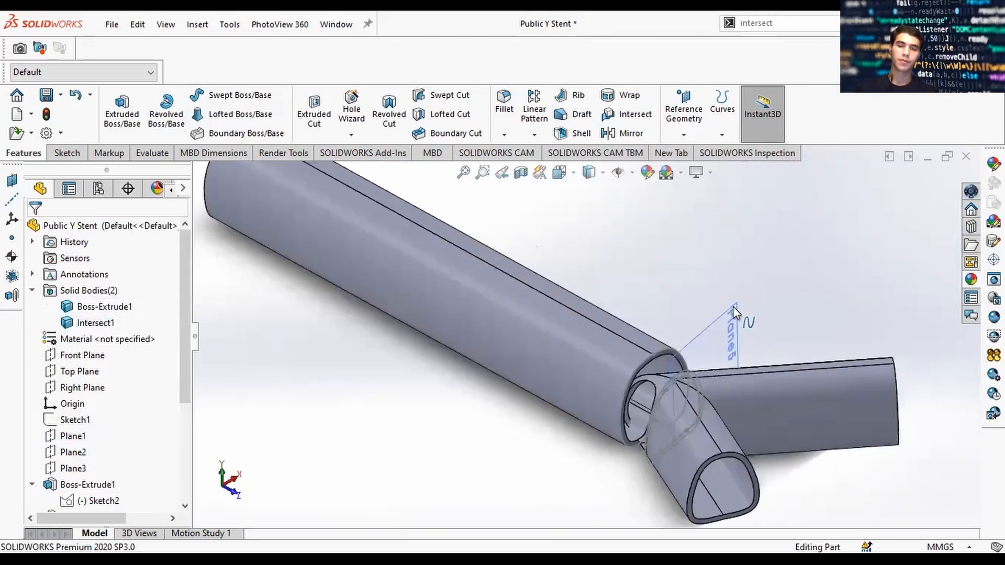
Step: Hide the reference plane Plane5
{"action": "left_click", "coordinate": [733, 320]}
{"action": "right_click", "coordinate": [732, 320]}
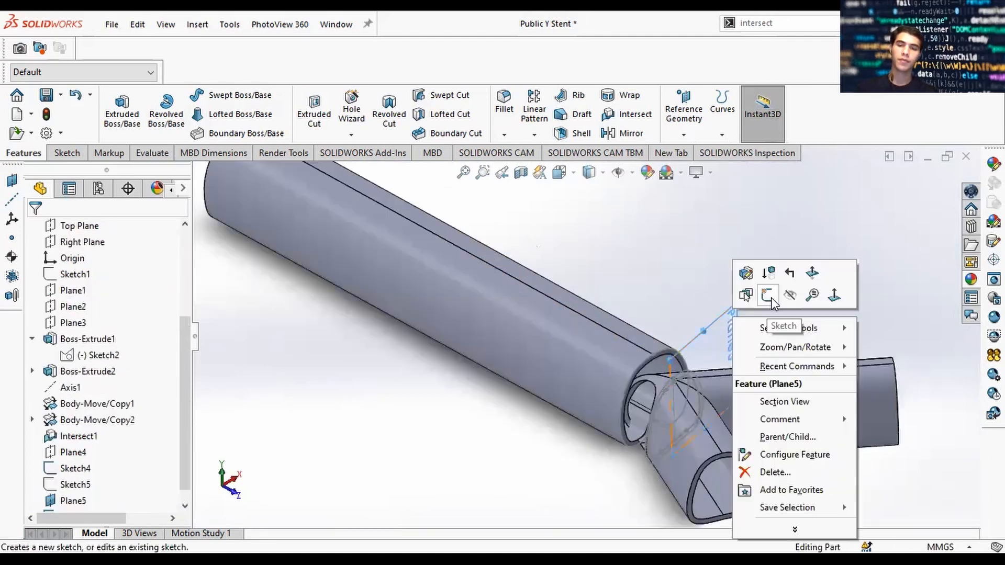
{"action": "left_click", "coordinate": [695, 384]}
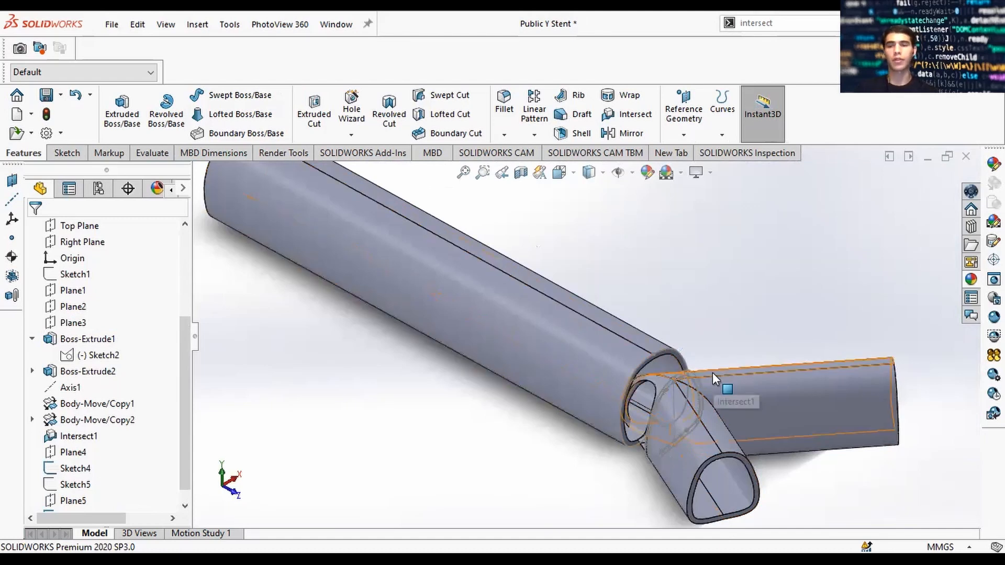
Step: Hide the Intersect1 and Boss-Extrude1 solid bodies, leaving only the profile sketches displayed
{"action": "scroll", "coordinate": [102, 322], "scroll_direction": "up", "scroll_amount": 3}
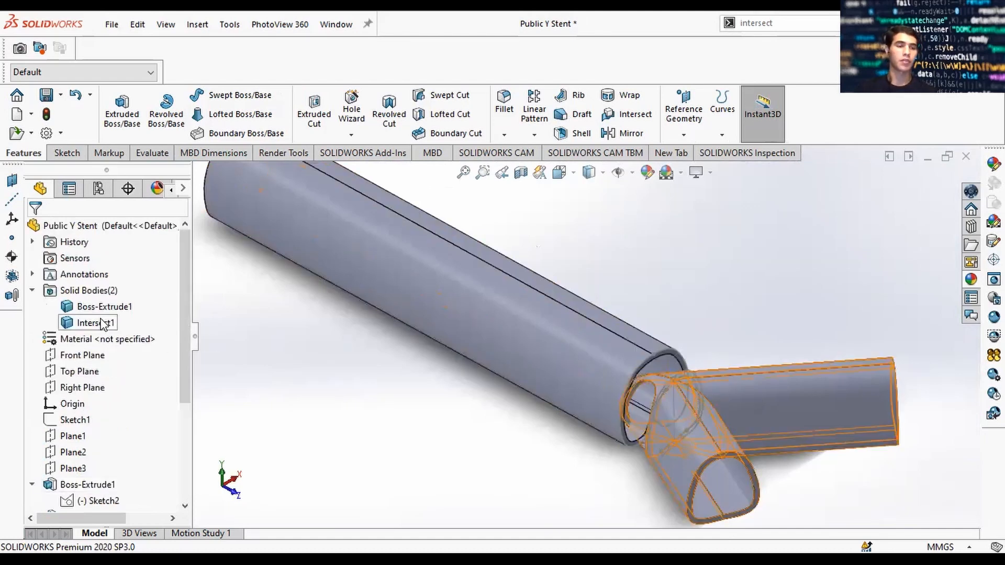
{"action": "right_click", "coordinate": [101, 321]}
{"action": "left_click", "coordinate": [116, 299]}
{"action": "left_click", "coordinate": [705, 313]}
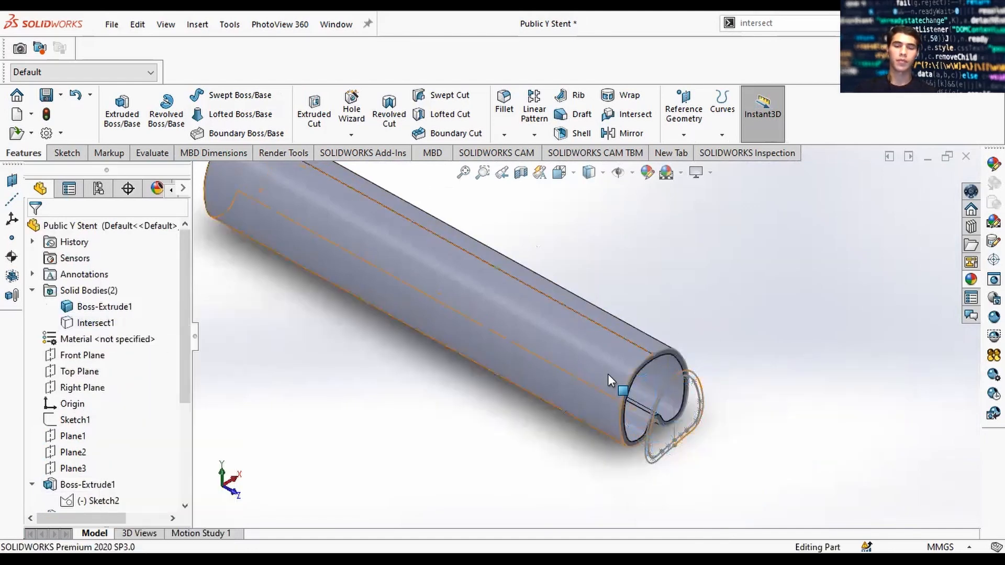
{"action": "left_click", "coordinate": [584, 334]}
{"action": "right_click", "coordinate": [584, 334]}
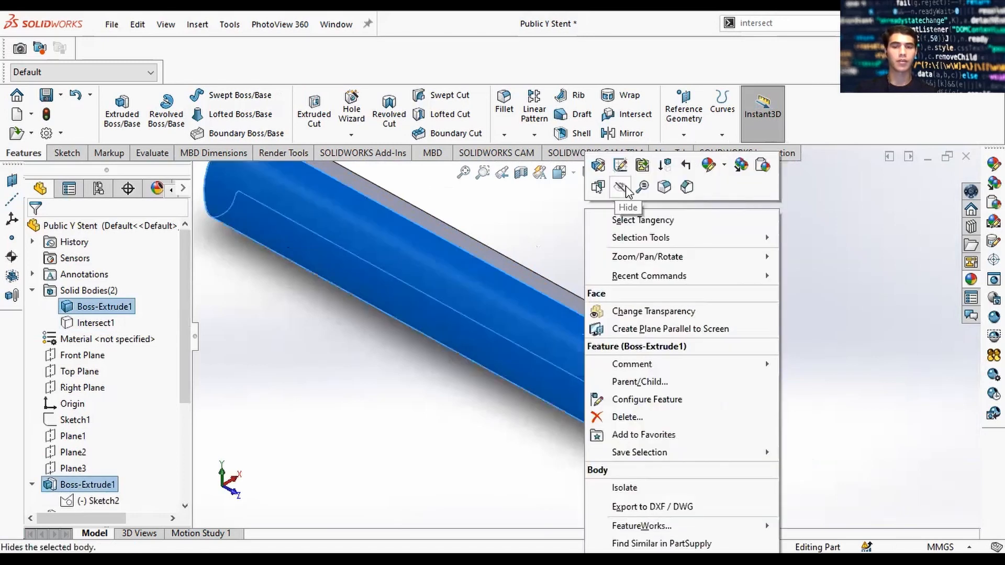
{"action": "left_click", "coordinate": [621, 188]}
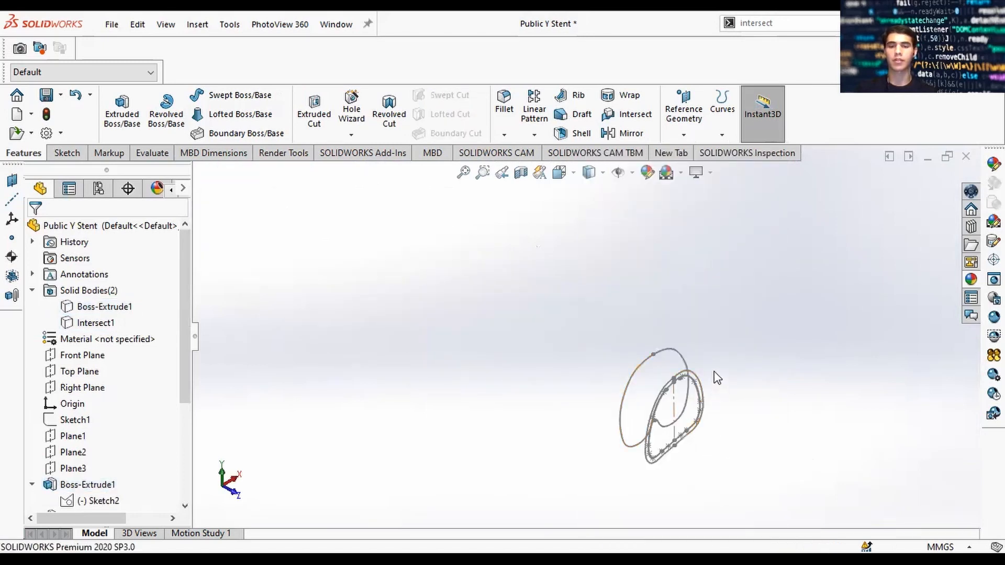
Step: Loft a solid between the Sketch4 profile and a closed group made from the outer loop of the double-loop sketch
{"action": "scroll", "coordinate": [701, 390], "scroll_direction": "down", "scroll_amount": 3}
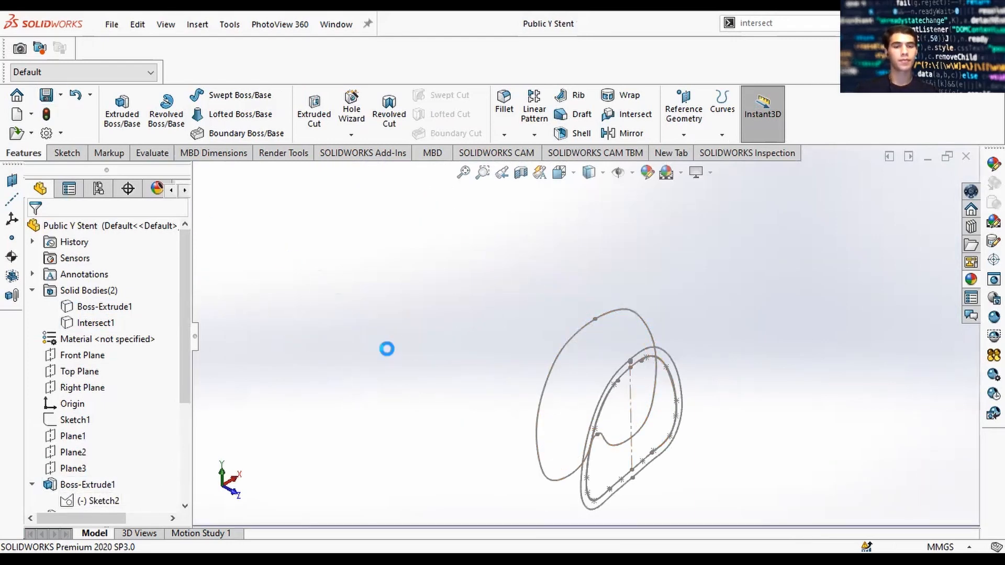
{"action": "type", "text": "s"}
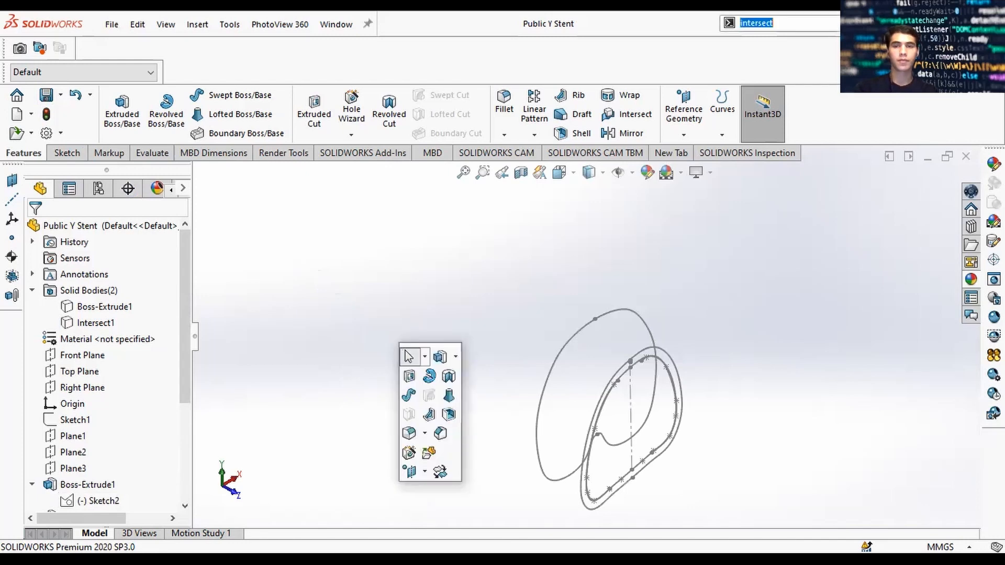
{"action": "type", "text": "loft"}
{"action": "key", "text": "Return"}
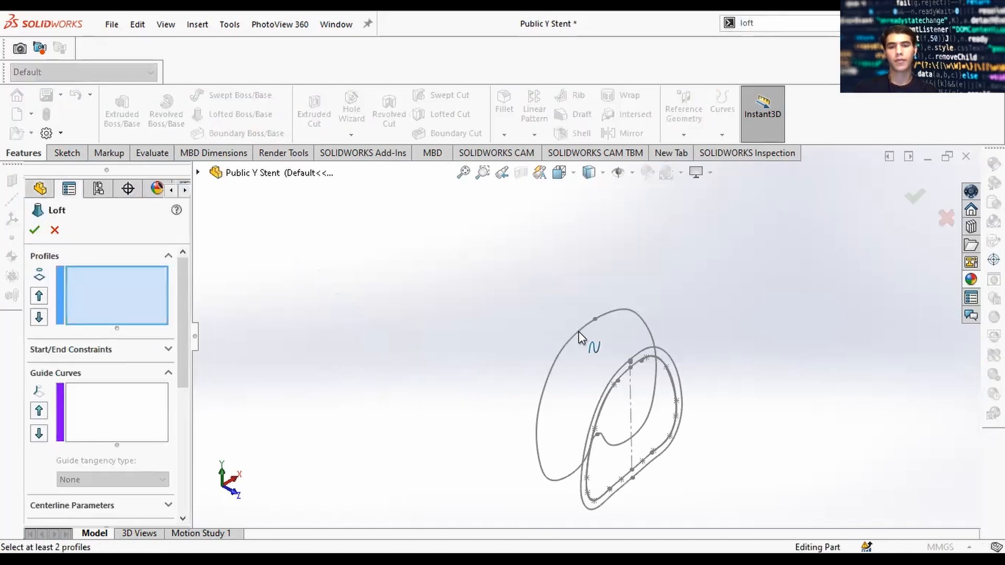
{"action": "left_click", "coordinate": [579, 331]}
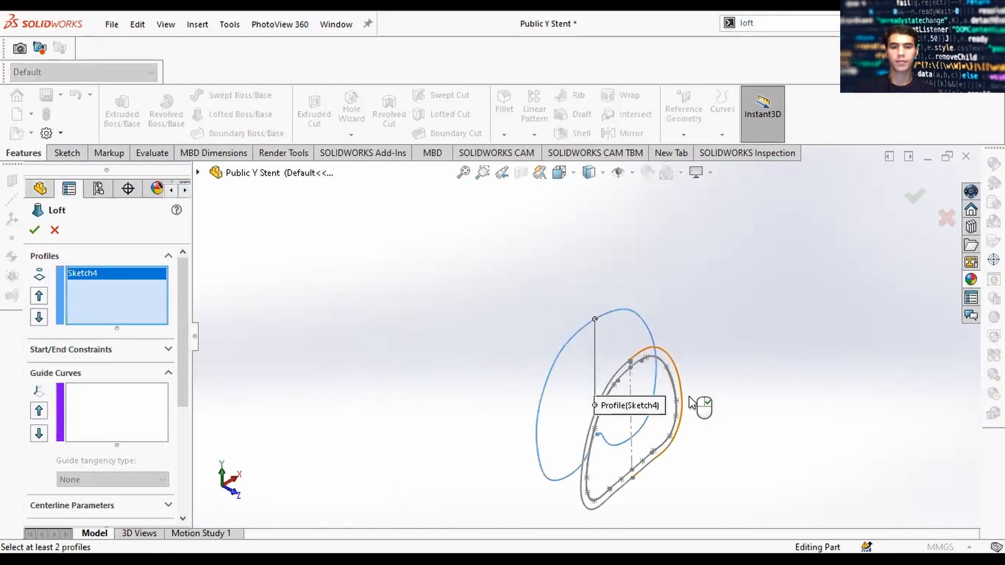
{"action": "left_click", "coordinate": [642, 400]}
{"action": "left_click", "coordinate": [725, 417]}
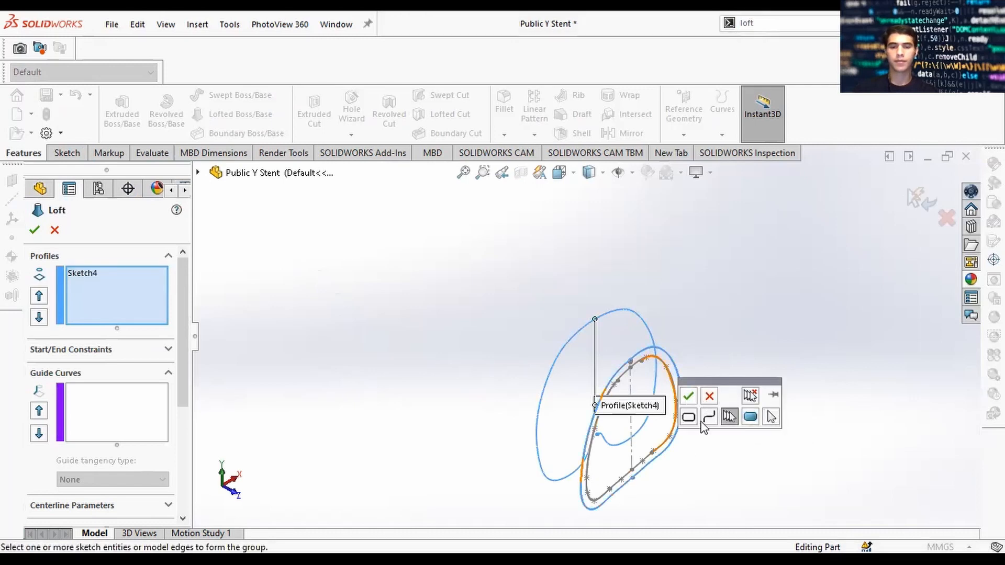
{"action": "left_click", "coordinate": [688, 396]}
{"action": "scroll", "coordinate": [690, 412], "scroll_direction": "up", "scroll_amount": 2}
{"action": "middle_click_drag", "start_coordinate": [680, 363], "coordinate": [623, 361]}
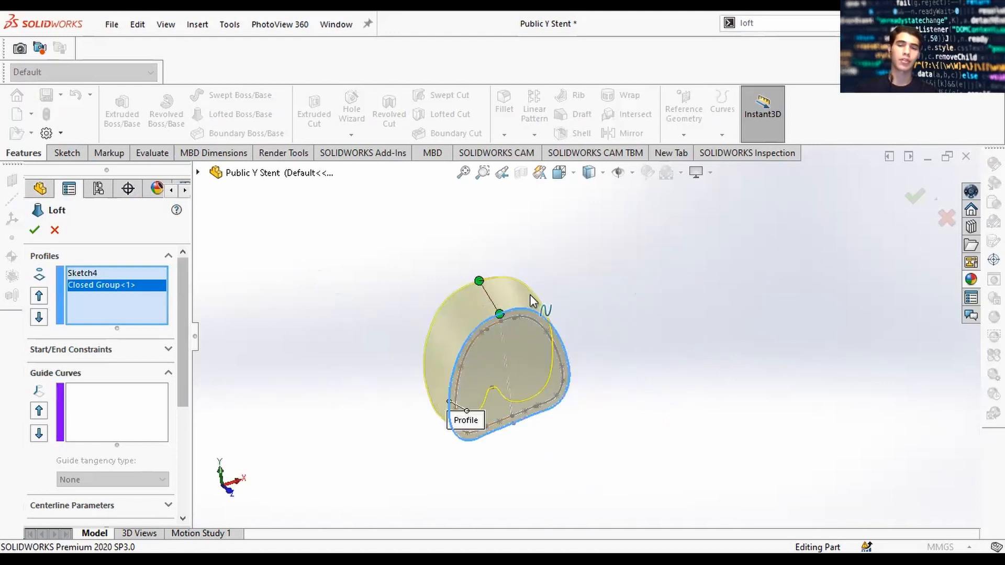
{"action": "middle_click_drag", "start_coordinate": [616, 296], "coordinate": [683, 319]}
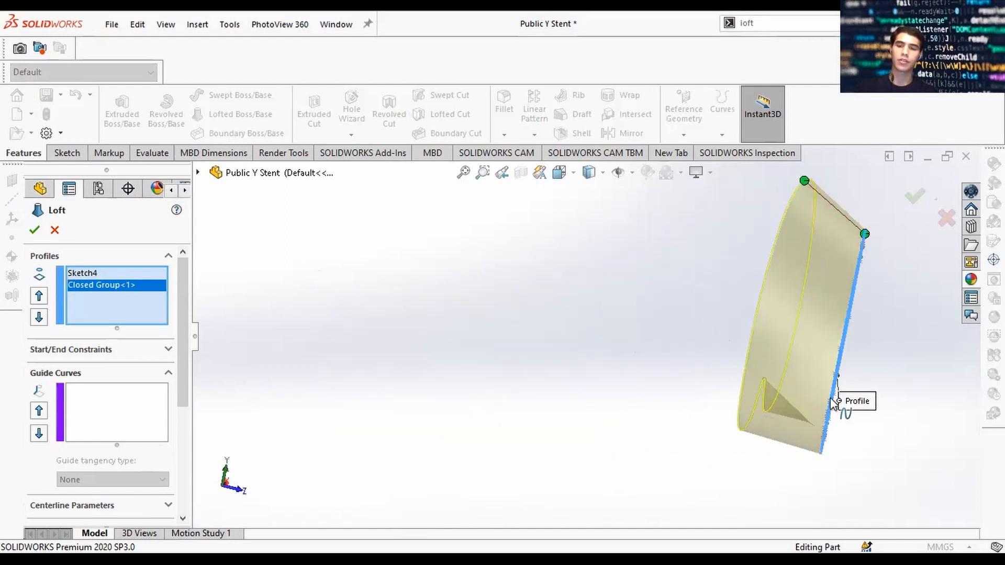
{"action": "left_click", "coordinate": [913, 195]}
Step: Roll the feature history back to just before Loft1
{"action": "middle_click_drag", "start_coordinate": [858, 327], "coordinate": [665, 321]}
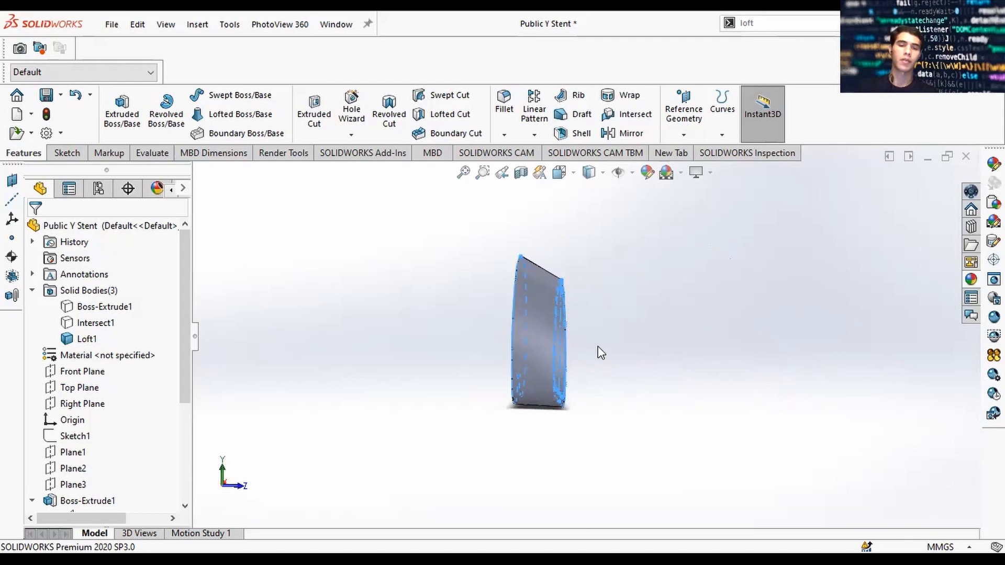
{"action": "key", "text": "space"}
{"action": "left_click", "coordinate": [481, 383]}
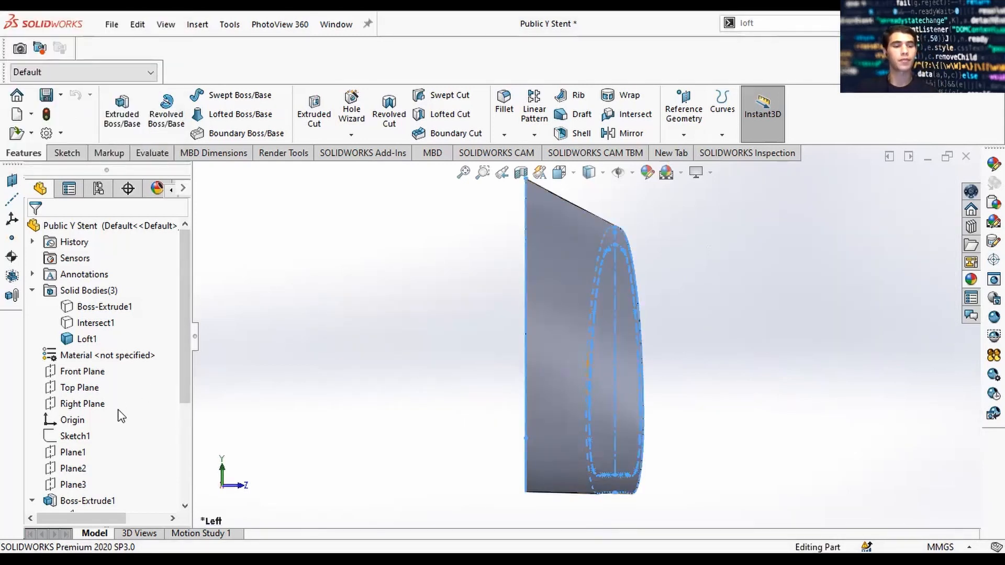
{"action": "left_click_drag", "start_coordinate": [183, 381], "coordinate": [183, 478]}
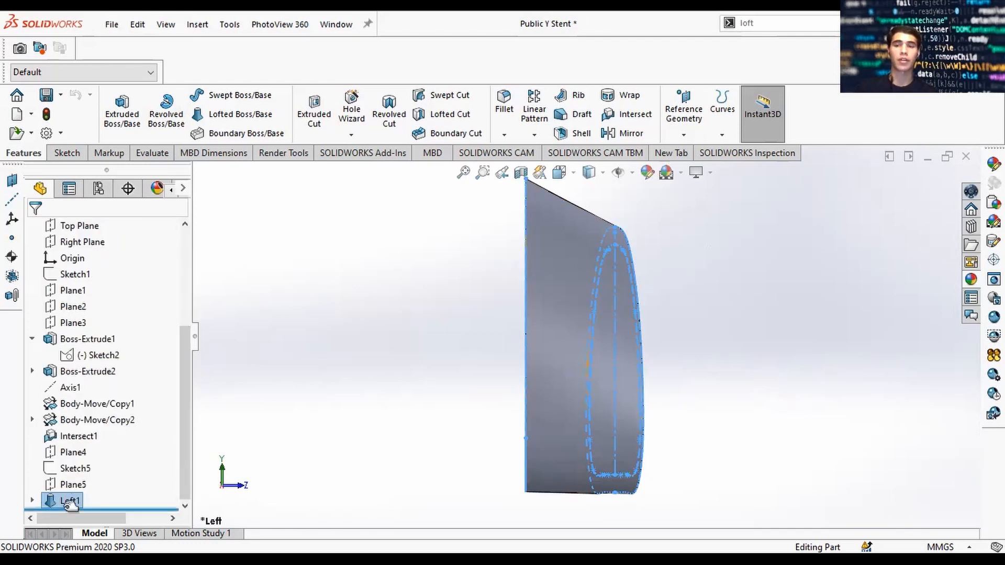
{"action": "left_click_drag", "start_coordinate": [70, 504], "coordinate": [147, 494]}
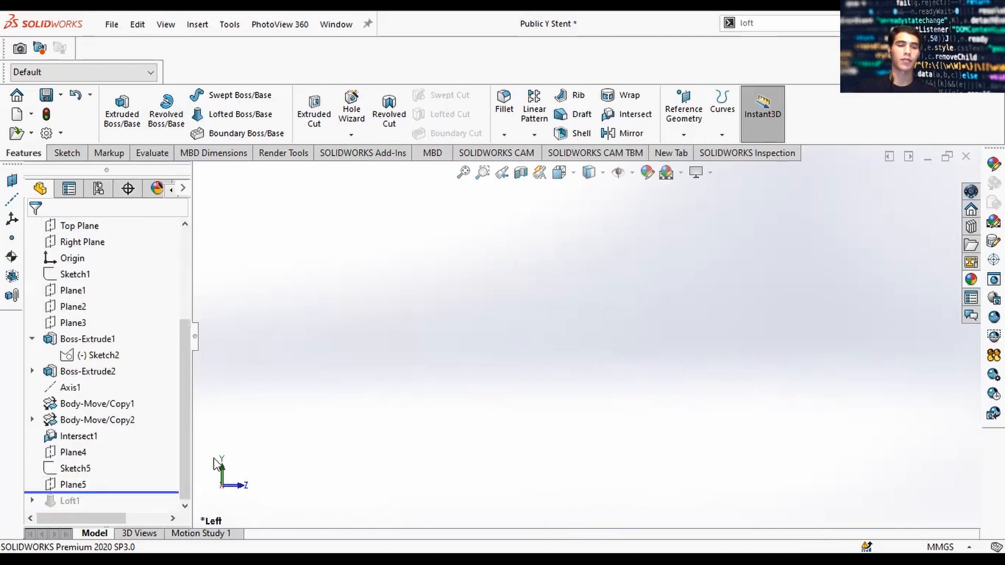
Step: Show the hidden Boss-Extrude1 and Intersect1 solid bodies
{"action": "left_click_drag", "start_coordinate": [185, 445], "coordinate": [184, 331]}
{"action": "left_click", "coordinate": [95, 308]}
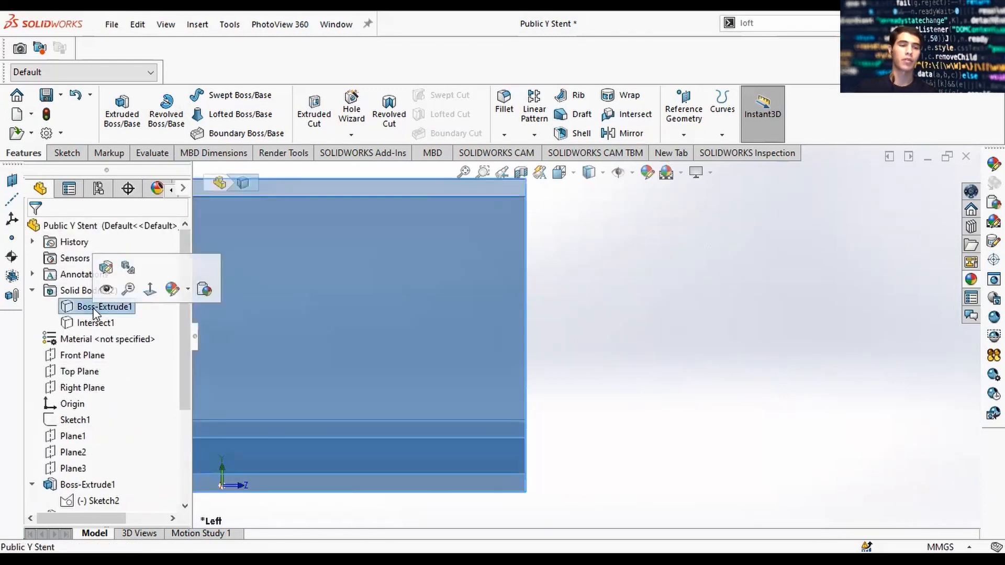
{"action": "left_click", "coordinate": [106, 288]}
{"action": "left_click", "coordinate": [90, 323]}
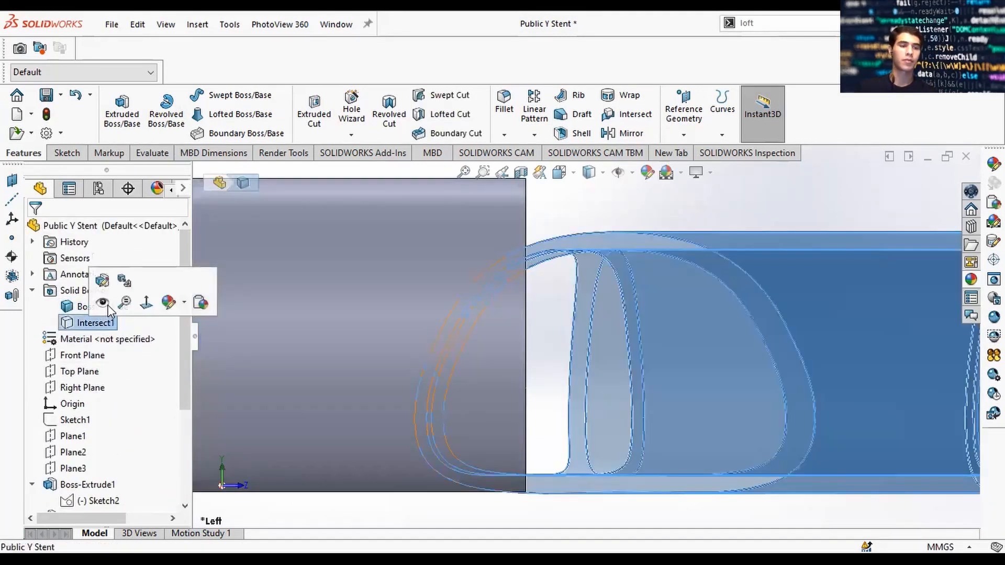
{"action": "scroll", "coordinate": [623, 277], "scroll_direction": "up", "scroll_amount": 3}
{"action": "left_click", "coordinate": [634, 269]}
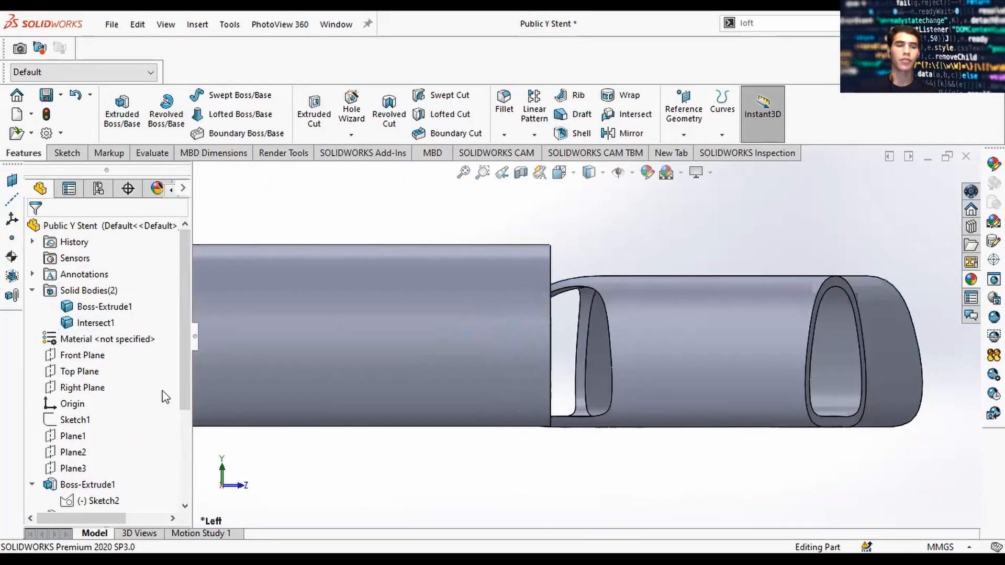
Step: Reorder Sketch5 in the feature history so it comes directly after Plane5
{"action": "left_click_drag", "start_coordinate": [184, 383], "coordinate": [183, 481]}
{"action": "left_click_drag", "start_coordinate": [99, 492], "coordinate": [124, 492]}
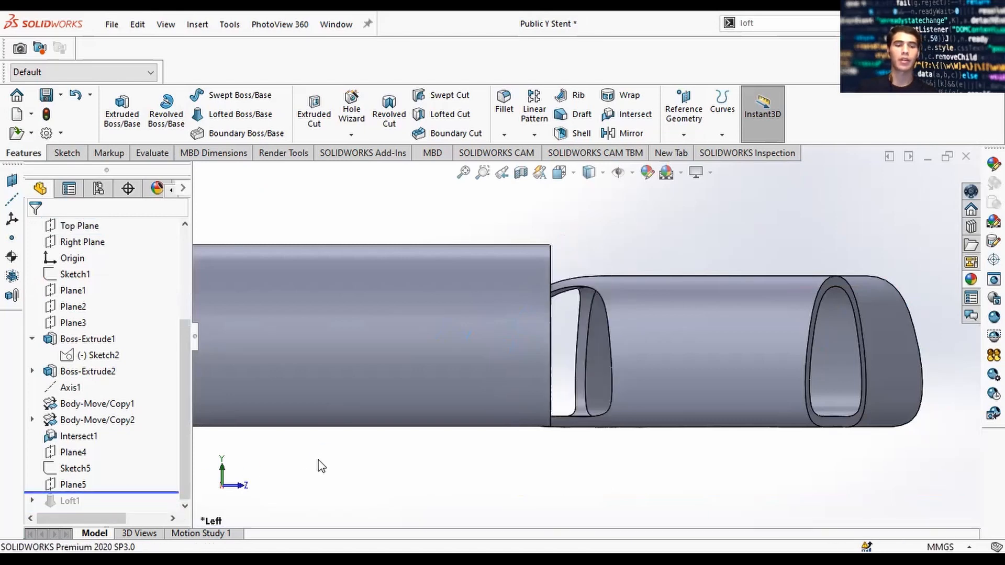
{"action": "left_click", "coordinate": [76, 471]}
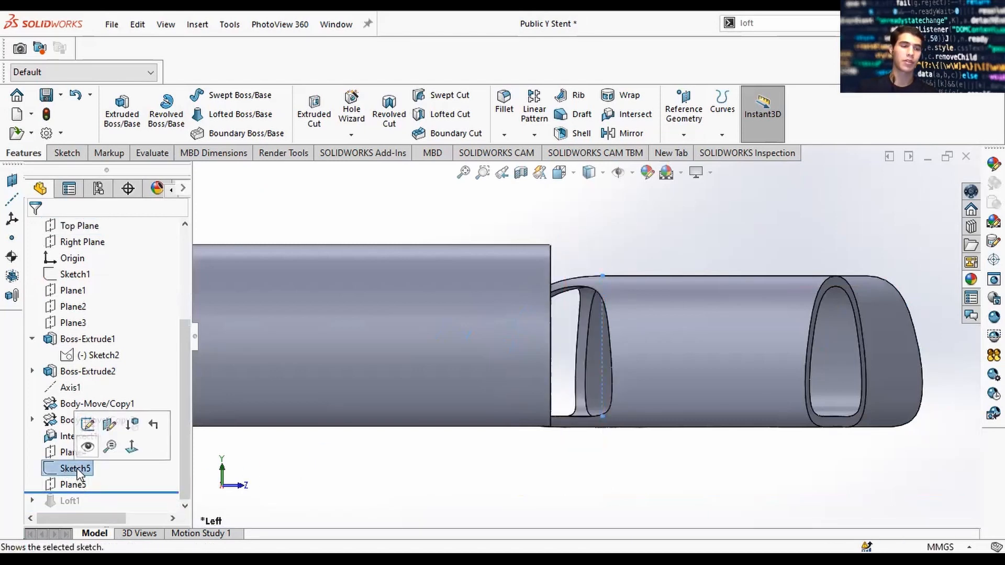
{"action": "left_click_drag", "start_coordinate": [78, 474], "coordinate": [66, 486]}
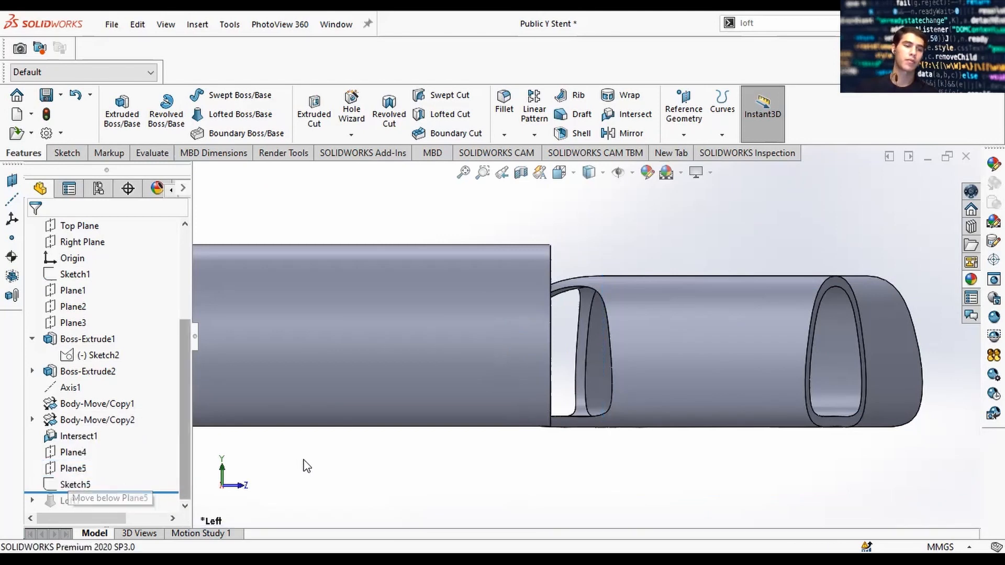
Step: Edit Sketch5 and draw a three-point arc from the centerline's upper endpoint to the upper edge of the main tube's end
{"action": "left_click", "coordinate": [76, 486]}
{"action": "left_click", "coordinate": [88, 437]}
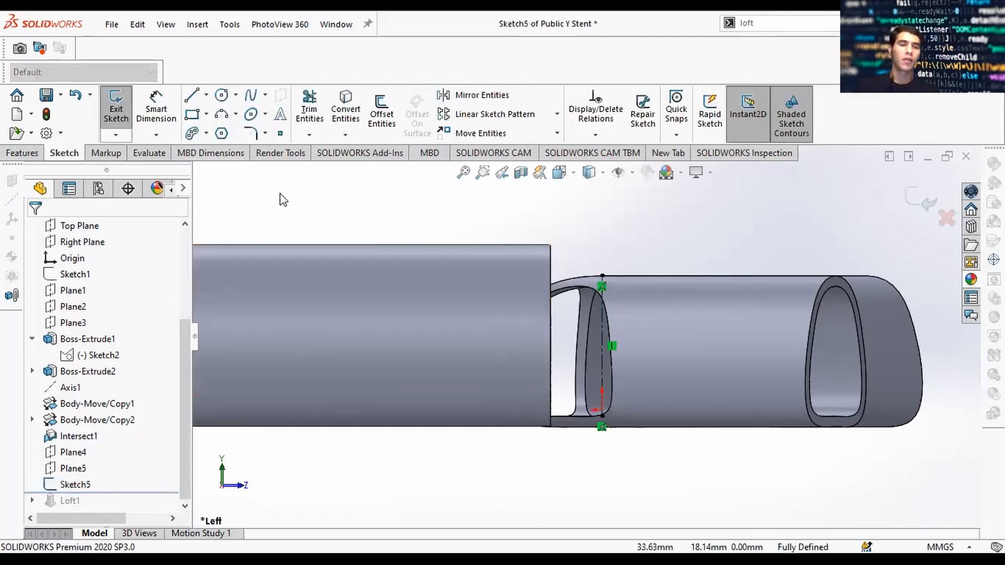
{"action": "middle_click_drag", "start_coordinate": [624, 258], "coordinate": [631, 285]}
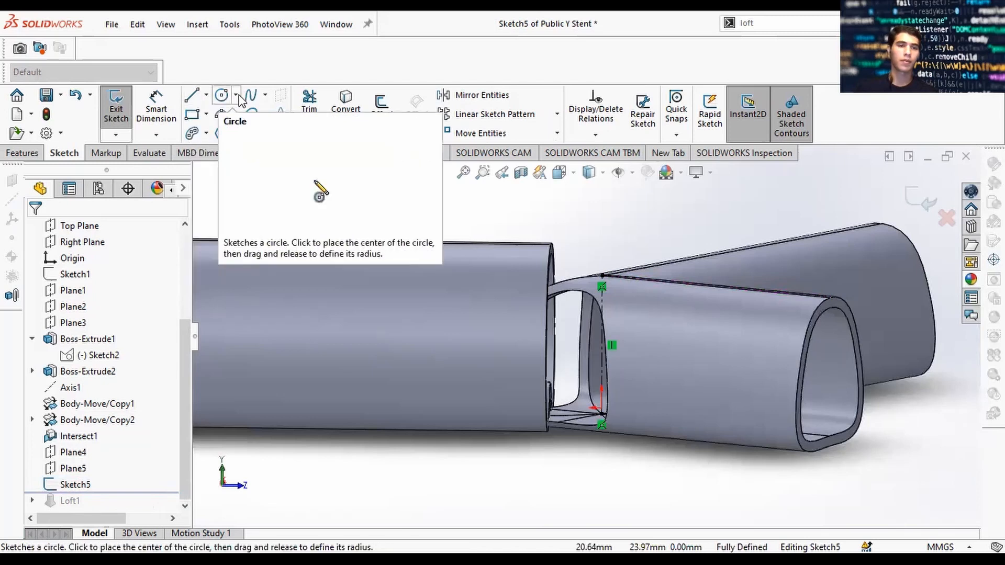
{"action": "left_click", "coordinate": [235, 114]}
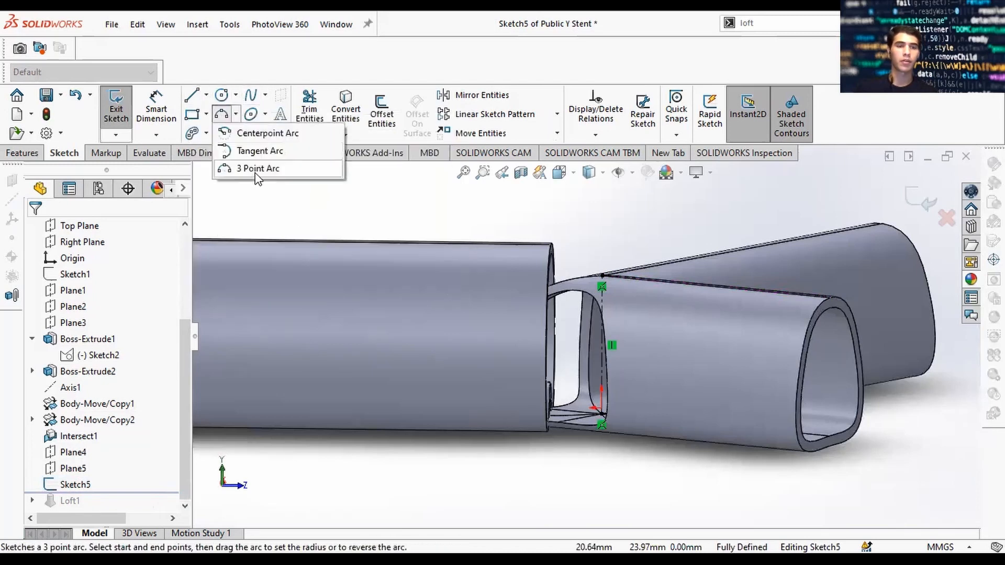
{"action": "left_click", "coordinate": [256, 168]}
{"action": "scroll", "coordinate": [620, 295], "scroll_direction": "up", "scroll_amount": 5}
{"action": "left_click", "coordinate": [589, 296]}
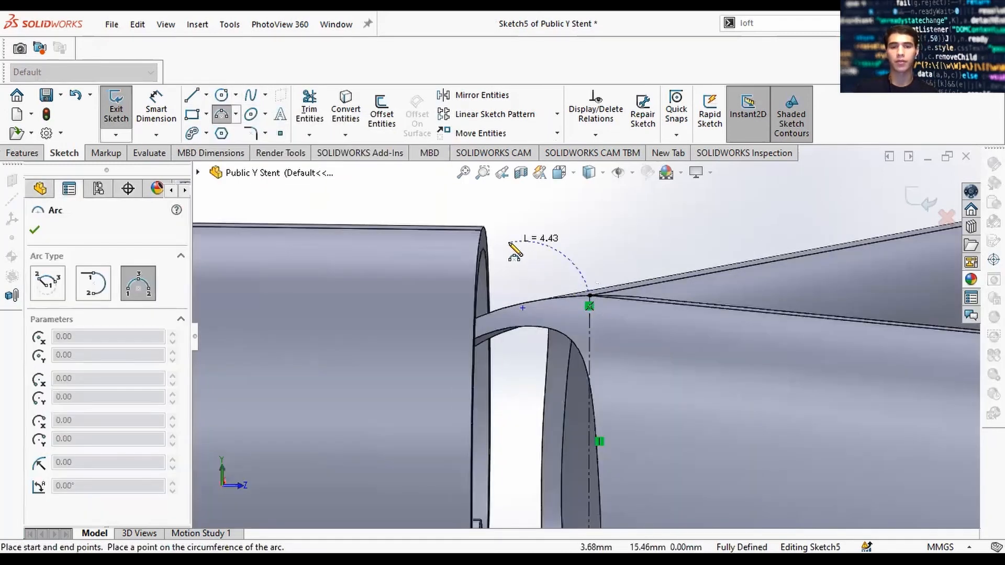
{"action": "middle_click_drag", "start_coordinate": [515, 251], "coordinate": [433, 254]}
{"action": "left_click", "coordinate": [439, 235]}
{"action": "middle_click_drag", "start_coordinate": [510, 252], "coordinate": [575, 225]}
{"action": "left_click", "coordinate": [615, 245]}
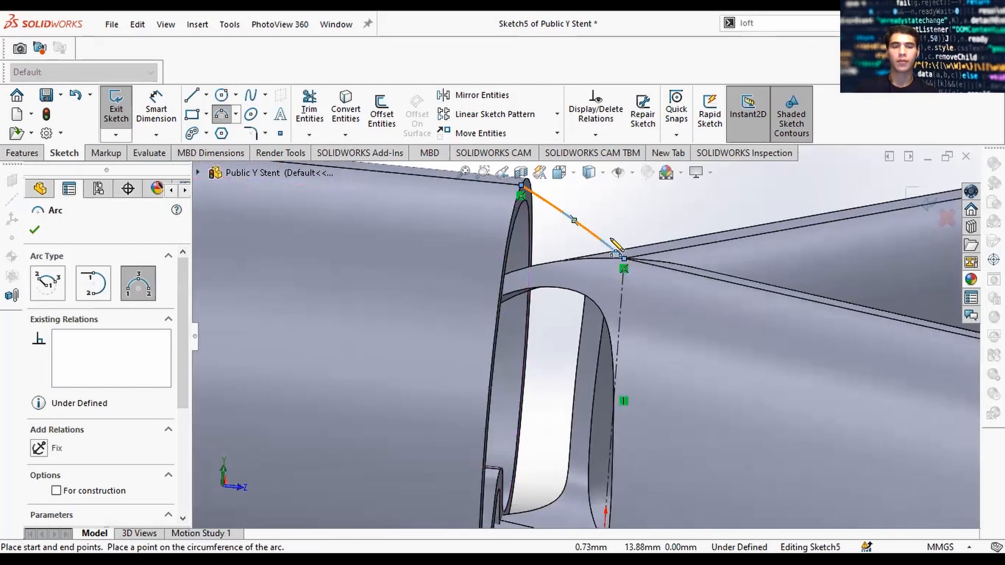
Step: Draw a second three-point arc from the centerline's lower endpoint to the peak of the notch in the main tube's end
{"action": "scroll", "coordinate": [611, 239], "scroll_direction": "up", "scroll_amount": 1}
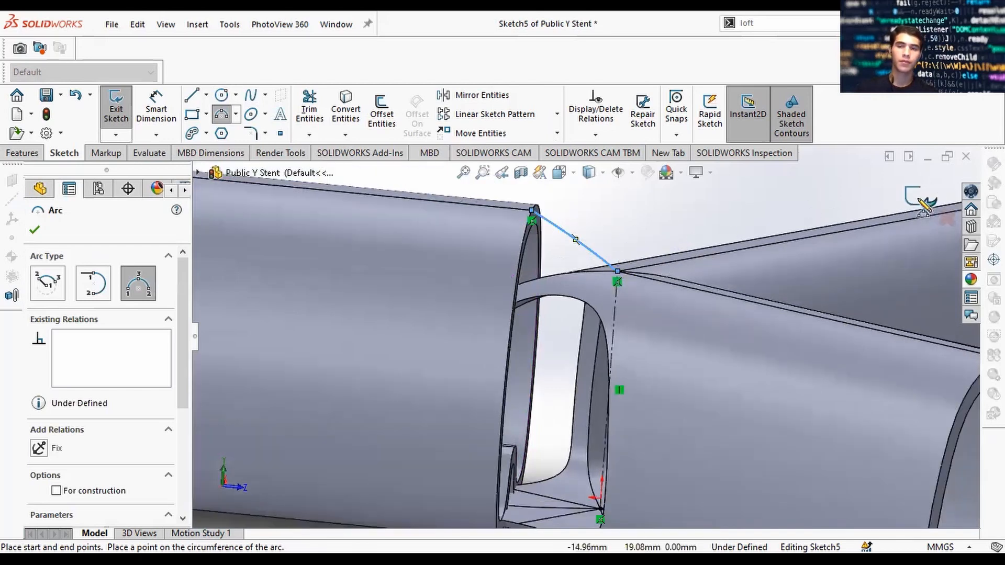
{"action": "scroll", "coordinate": [581, 392], "scroll_direction": "up", "scroll_amount": 2}
{"action": "scroll", "coordinate": [591, 445], "scroll_direction": "down", "scroll_amount": 2}
{"action": "mouse_move", "coordinate": [584, 407]}
{"action": "middle_mouse_down"}
{"action": "mouse_move", "coordinate": [598, 420]}
{"action": "mouse_move", "coordinate": [537, 323]}
{"action": "middle_mouse_up"}
{"action": "left_click", "coordinate": [598, 421]}
{"action": "scroll", "coordinate": [503, 401], "scroll_direction": "down", "scroll_amount": 5}
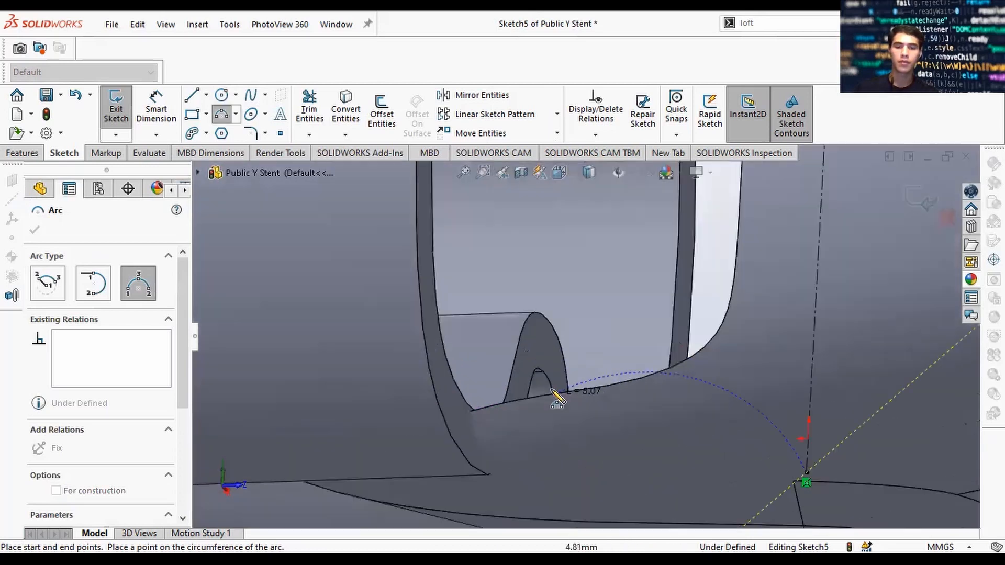
{"action": "left_click", "coordinate": [542, 372]}
{"action": "left_click", "coordinate": [561, 410]}
{"action": "scroll", "coordinate": [654, 412], "scroll_direction": "up", "scroll_amount": 5}
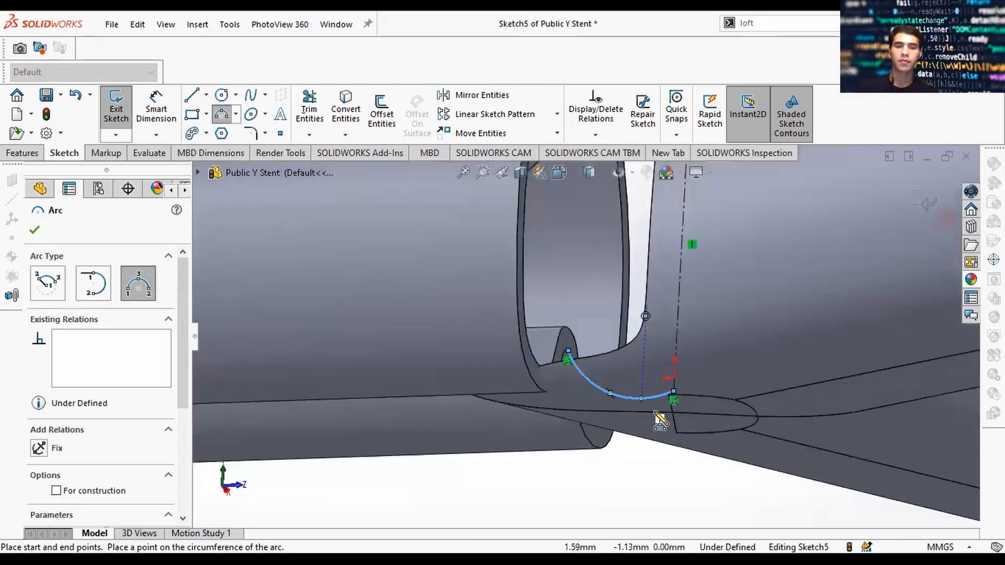
{"action": "middle_click_drag", "start_coordinate": [680, 420], "coordinate": [683, 451]}
{"action": "key", "text": "Escape"}
Step: Dimension the upper arc's radius at 100 mm
{"action": "scroll", "coordinate": [662, 349], "scroll_direction": "up", "scroll_amount": 3}
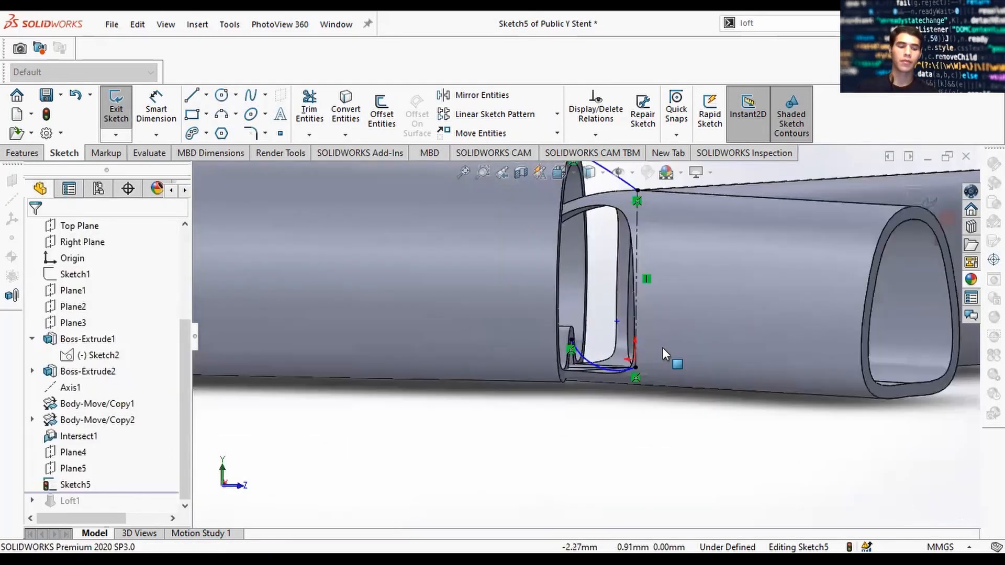
{"action": "right_click_drag", "start_coordinate": [662, 348], "coordinate": [654, 293]}
{"action": "scroll", "coordinate": [636, 241], "scroll_direction": "up", "scroll_amount": 2}
{"action": "left_click", "coordinate": [598, 220]}
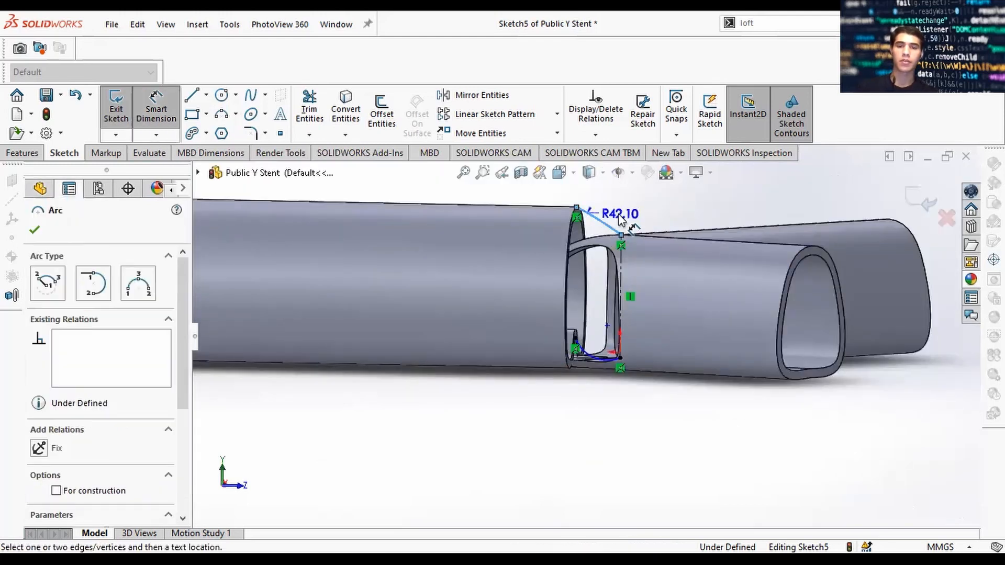
{"action": "left_click", "coordinate": [634, 208]}
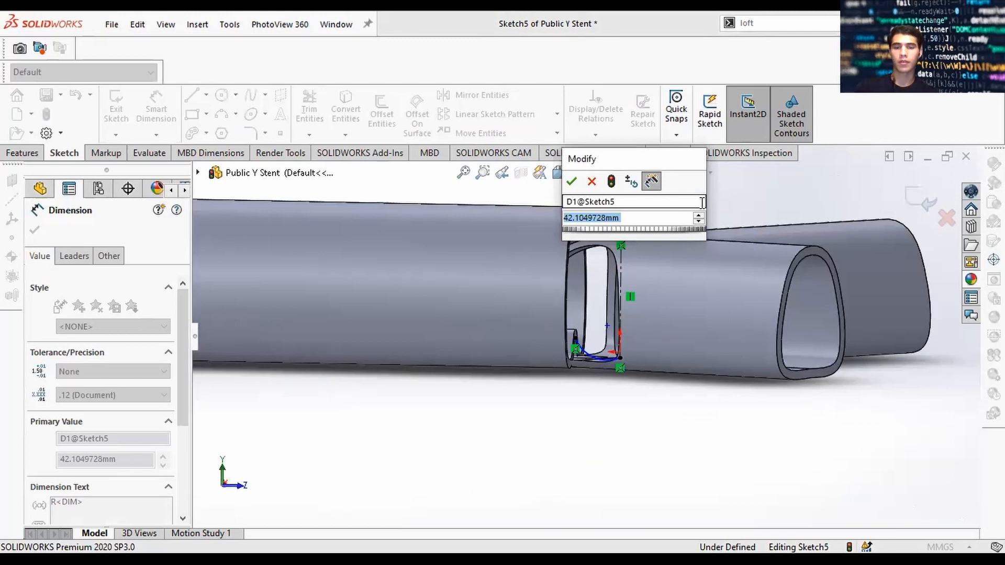
{"action": "type", "text": "100"}
{"action": "key", "text": "Return"}
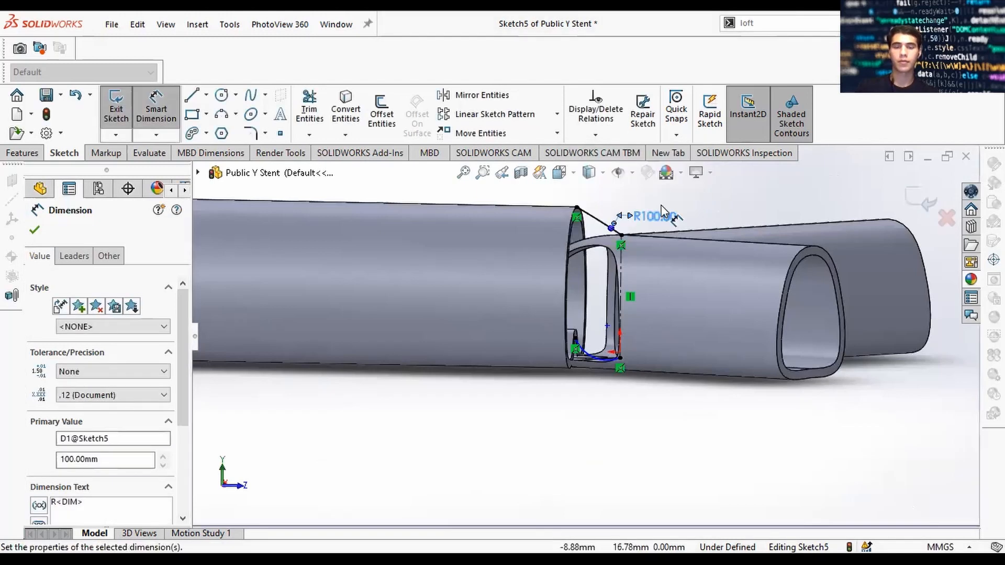
Step: Reduce the upper arc's radius to 10 mm and exit Sketch5
{"action": "key", "text": "Escape"}
{"action": "left_click", "coordinate": [650, 217]}
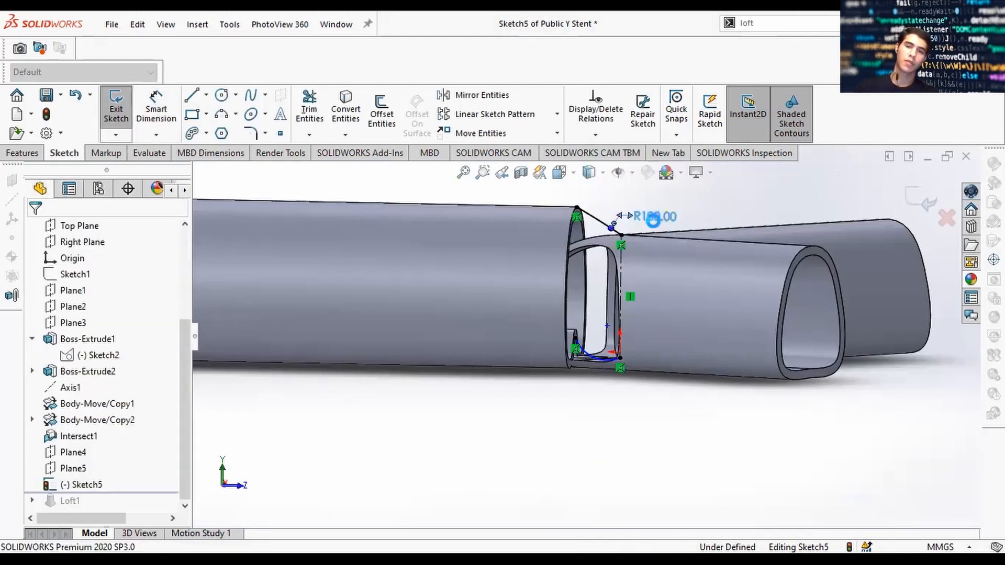
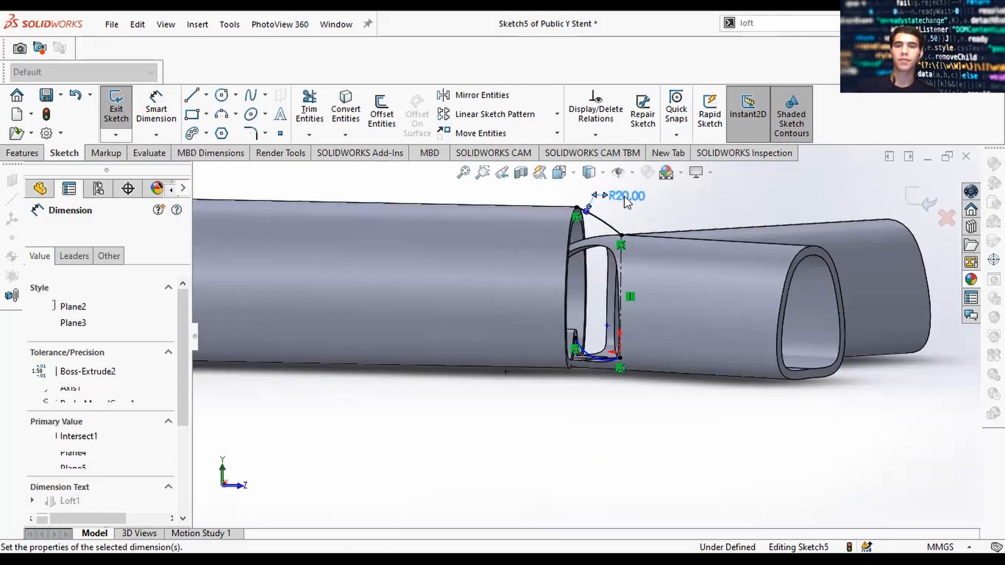
{"action": "left_click", "coordinate": [920, 209]}
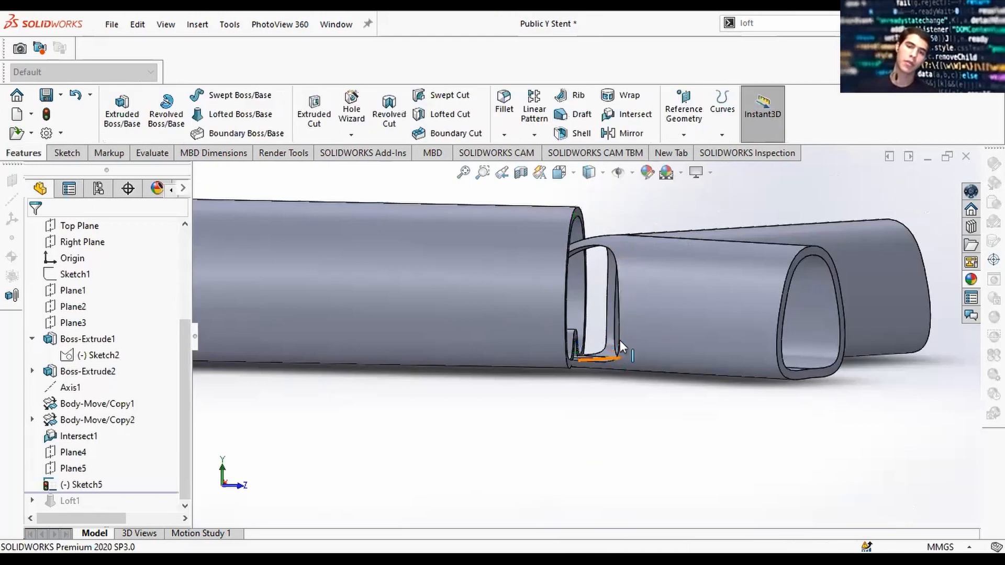
Step: Reopen Sketch5 for editing and set the upper arc's radius to 5 mm
{"action": "left_click", "coordinate": [81, 484]}
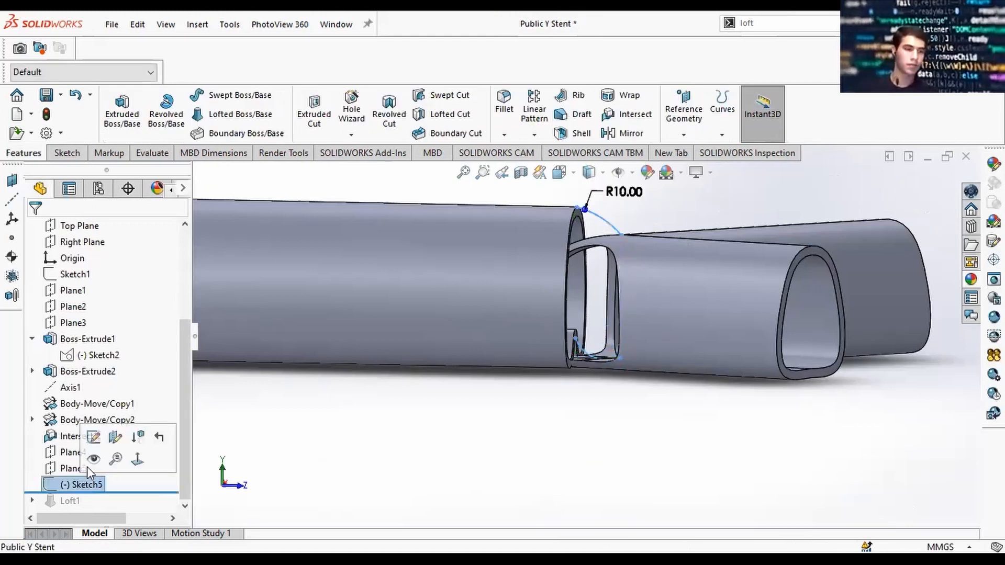
{"action": "left_click", "coordinate": [92, 439]}
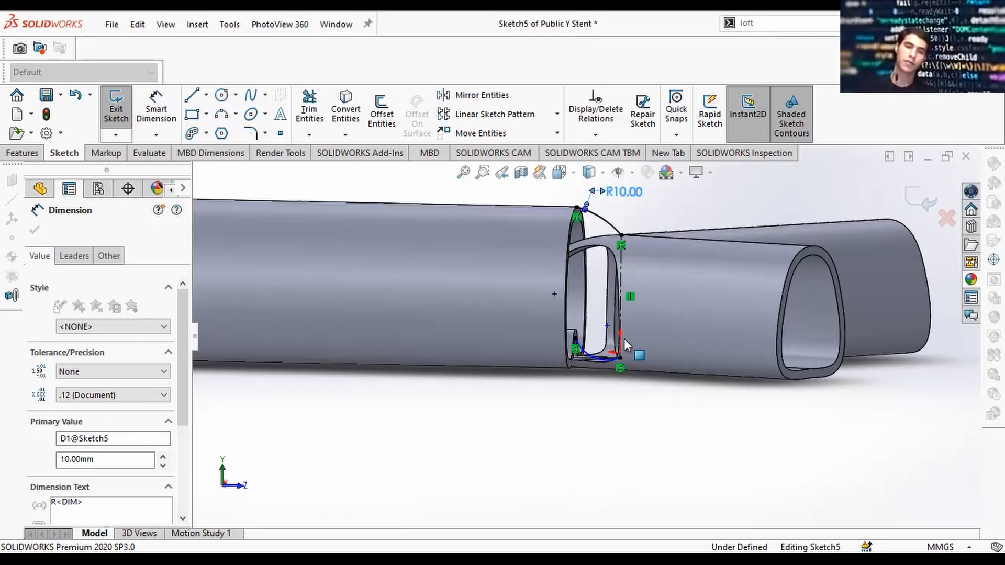
{"action": "scroll", "coordinate": [625, 341], "scroll_direction": "down", "scroll_amount": 4}
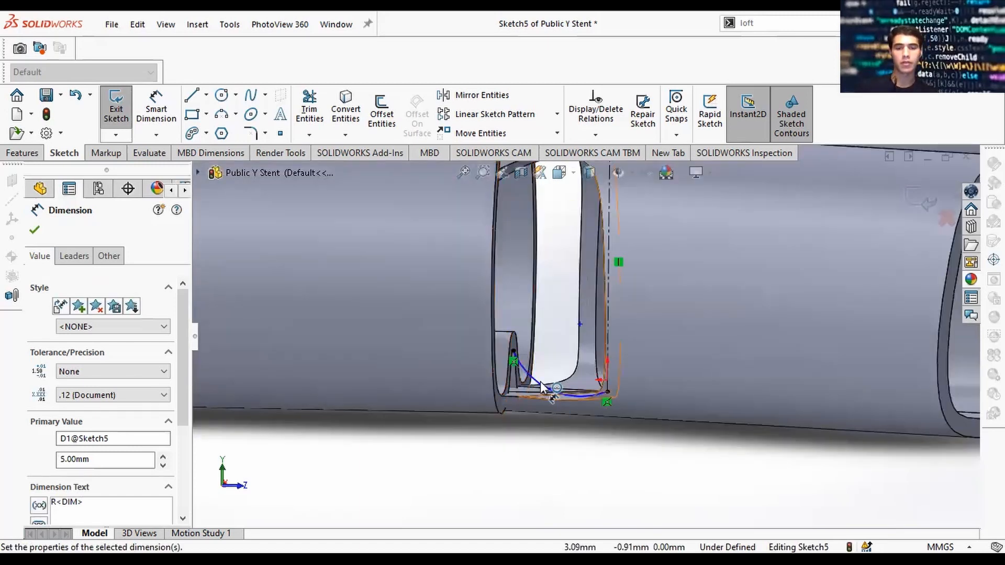
Step: Dimension the lower arc's radius at 5 mm and exit Sketch5
{"action": "left_click", "coordinate": [543, 387]}
{"action": "left_click", "coordinate": [528, 471]}
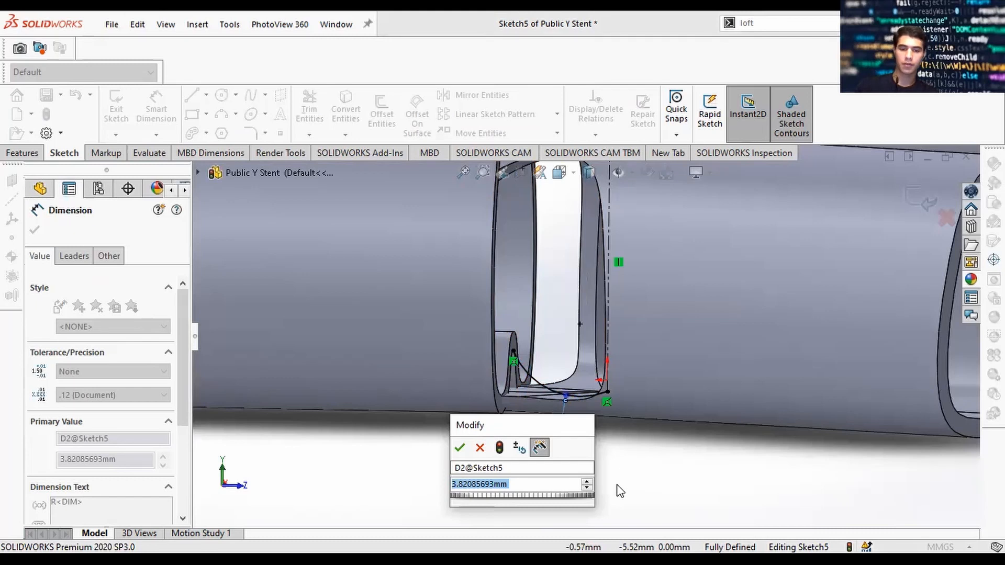
{"action": "left_click_drag", "start_coordinate": [456, 486], "coordinate": [412, 494]}
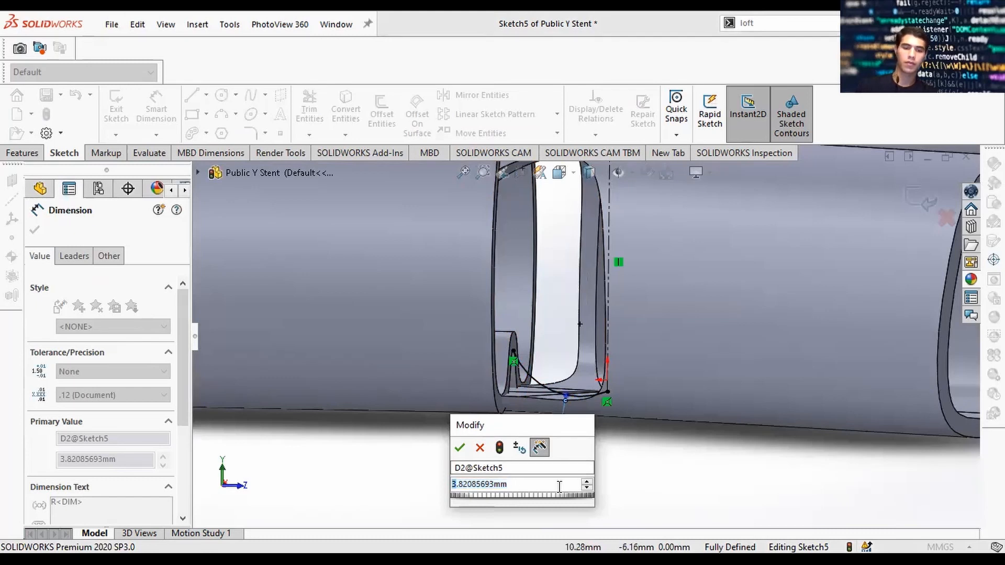
{"action": "left_click", "coordinate": [531, 486]}
{"action": "key", "text": "ctrl+a"}
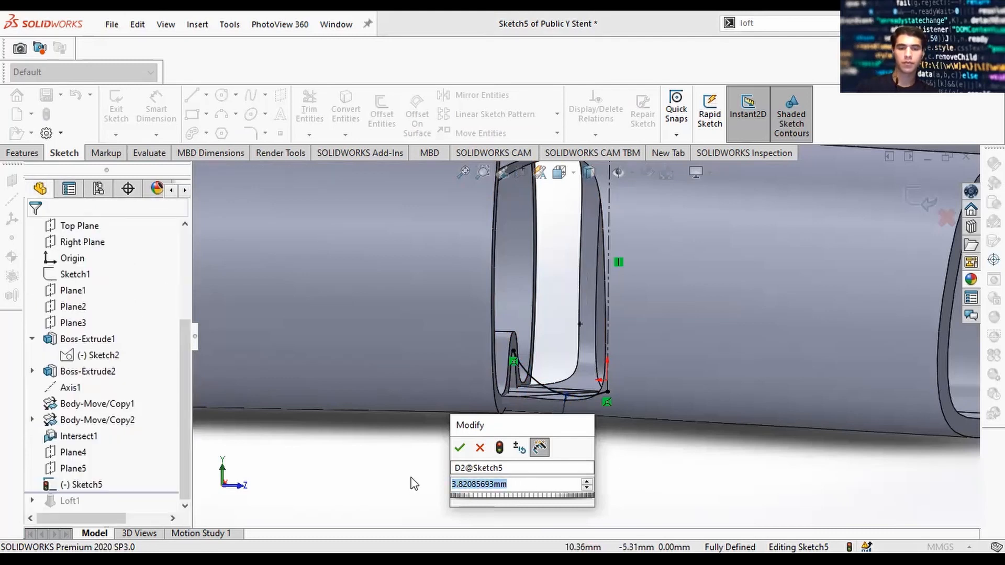
{"action": "type", "text": "5"}
{"action": "left_click", "coordinate": [460, 448]}
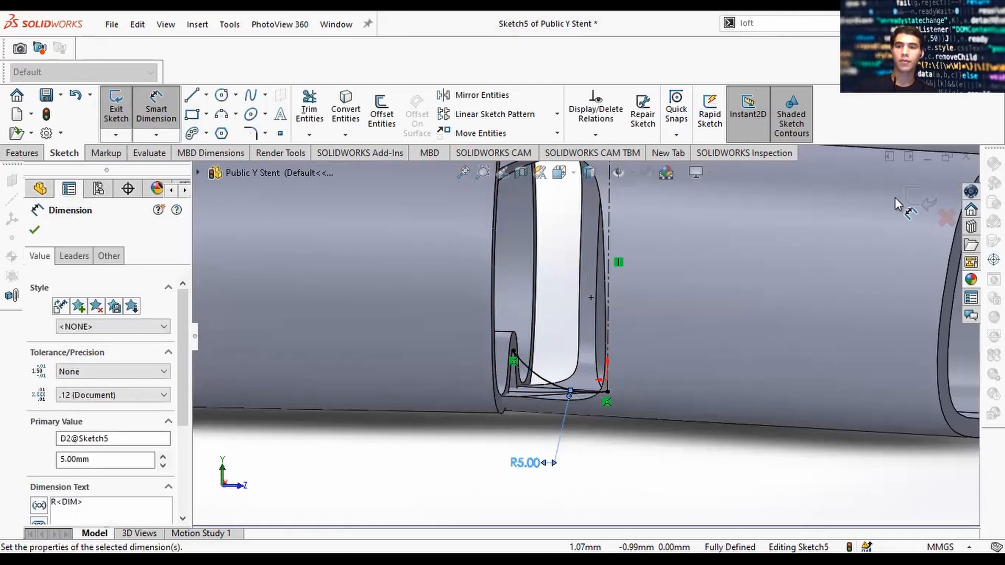
{"action": "left_click", "coordinate": [913, 203]}
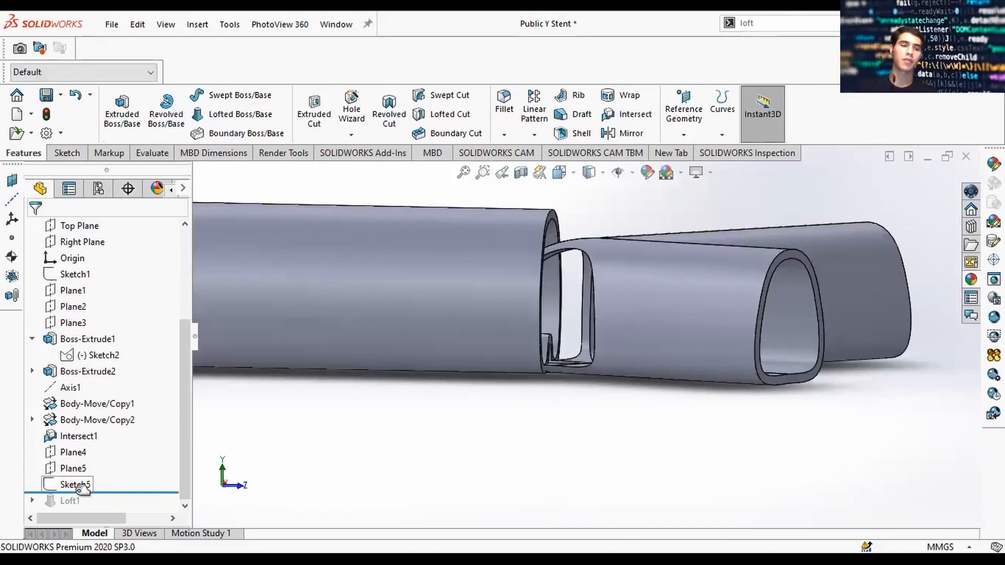
Step: Roll the feature history forward past Loft1 and reopen that loft for guide curve selection
{"action": "left_click_drag", "start_coordinate": [81, 487], "coordinate": [81, 508]}
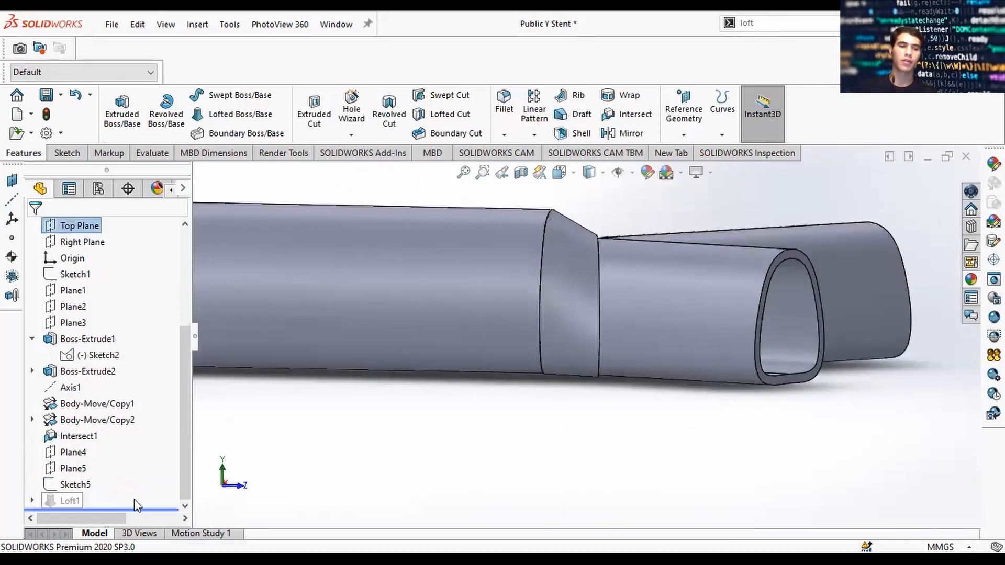
{"action": "left_click", "coordinate": [76, 500]}
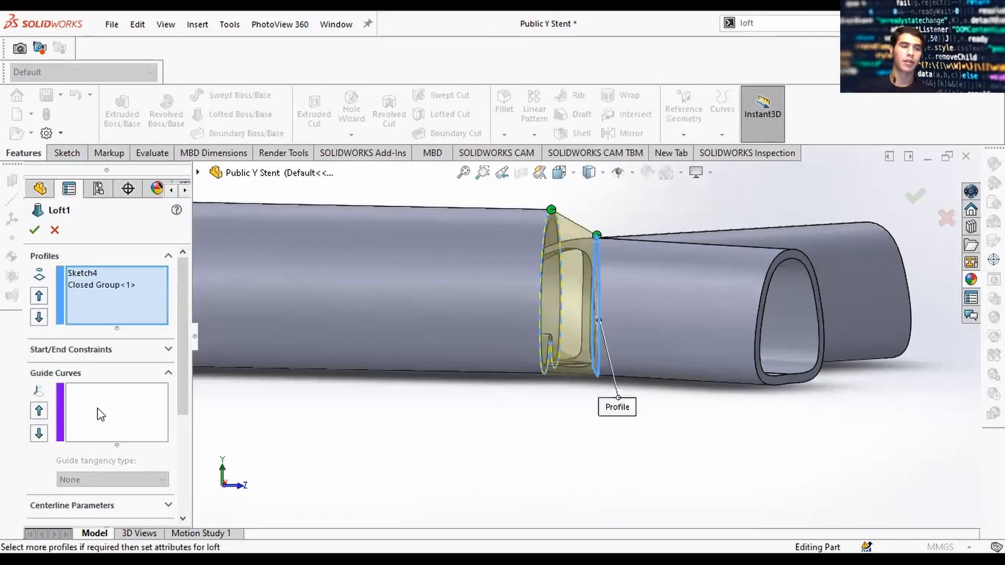
{"action": "left_click", "coordinate": [97, 398]}
{"action": "scroll", "coordinate": [579, 240], "scroll_direction": "down", "scroll_amount": 1}
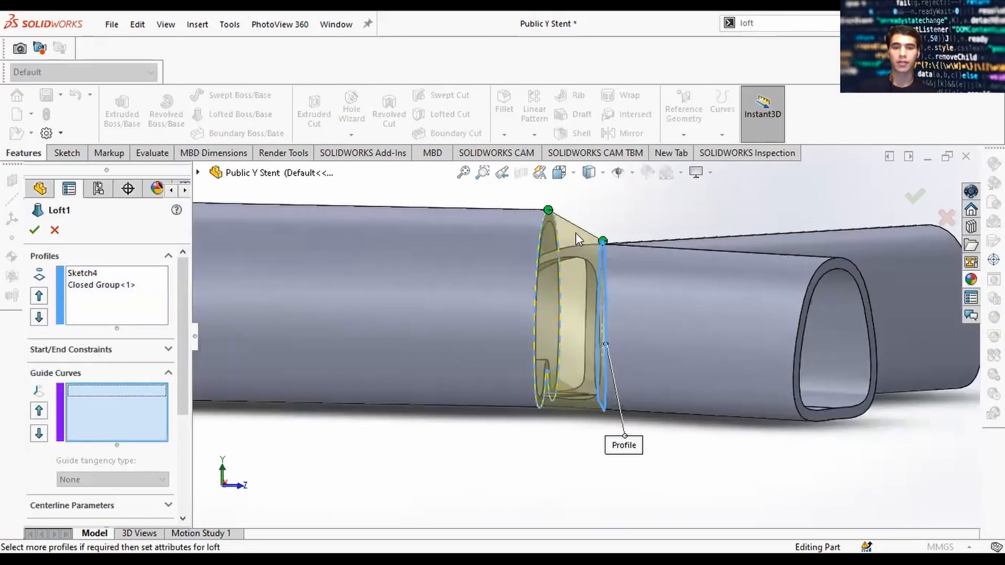
{"action": "middle_click_drag", "start_coordinate": [564, 279], "coordinate": [576, 282]}
{"action": "scroll", "coordinate": [575, 285], "scroll_direction": "down", "scroll_amount": 2}
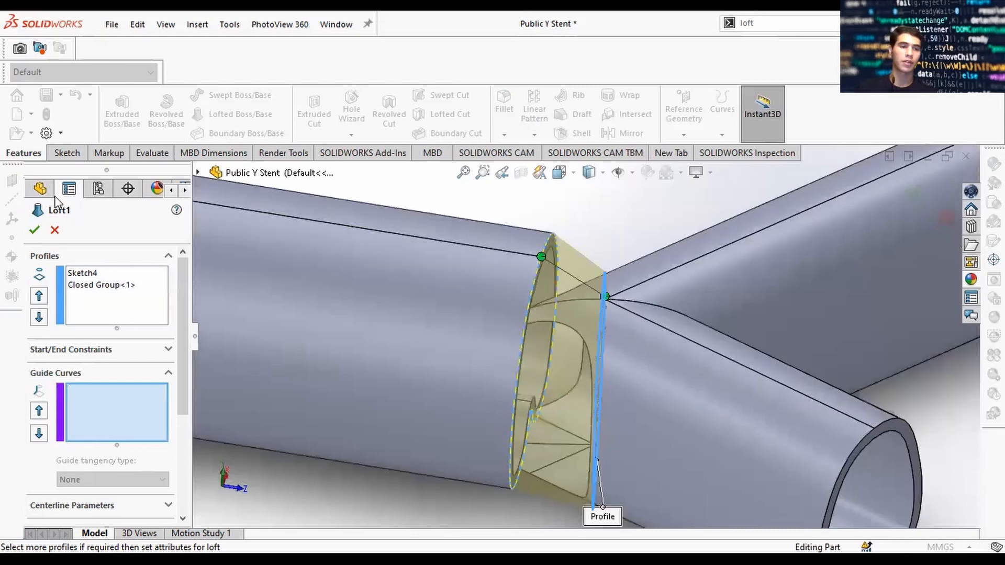
Step: Add the lower arc of Sketch5 to Loft1 as an open-loop guide curve and accept the loft
{"action": "key", "text": "c"}
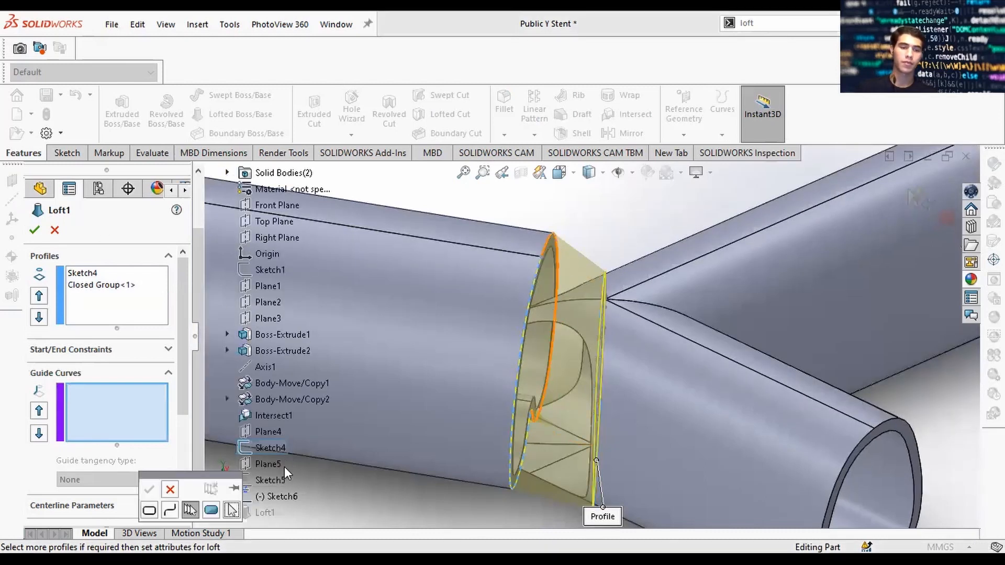
{"action": "left_click", "coordinate": [582, 270]}
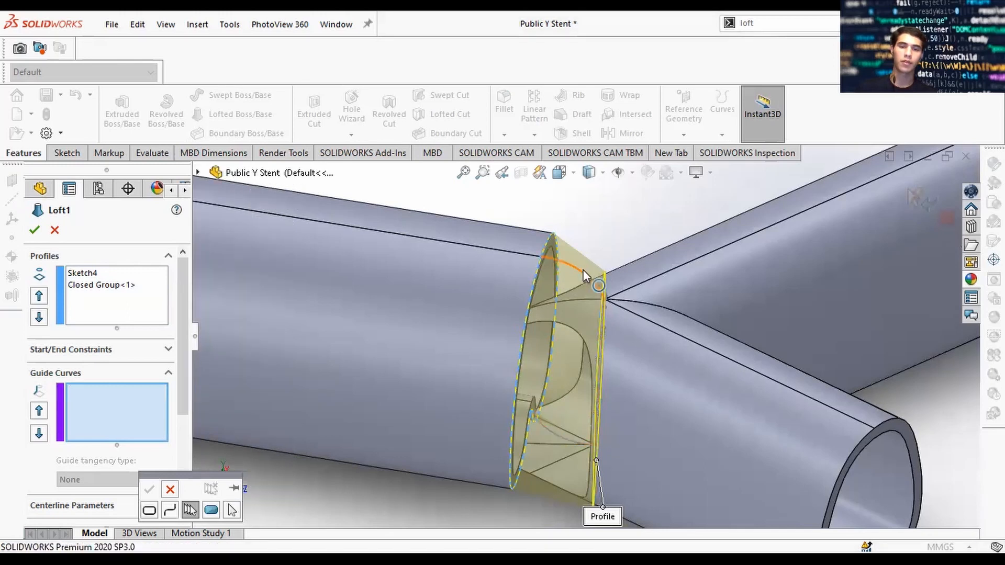
{"action": "middle_click_drag", "start_coordinate": [600, 362], "coordinate": [560, 393]}
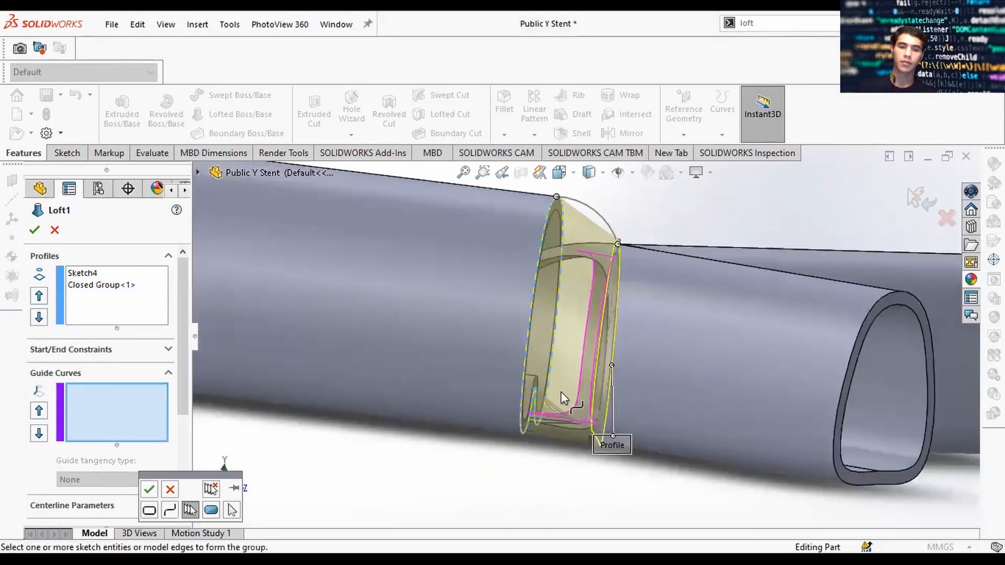
{"action": "scroll", "coordinate": [560, 391], "scroll_direction": "down", "scroll_amount": 5}
{"action": "scroll", "coordinate": [614, 376], "scroll_direction": "up", "scroll_amount": 5}
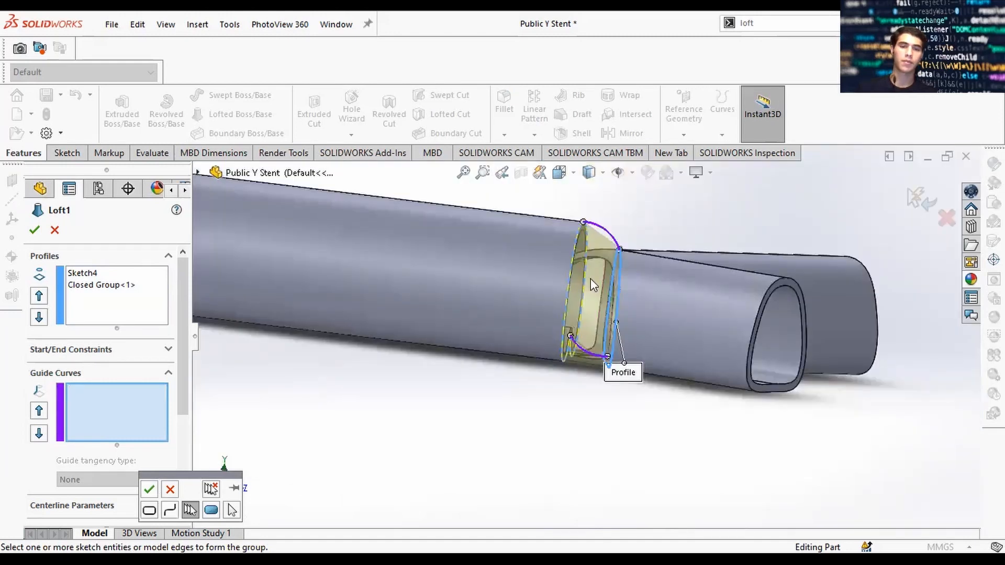
{"action": "left_click", "coordinate": [190, 508]}
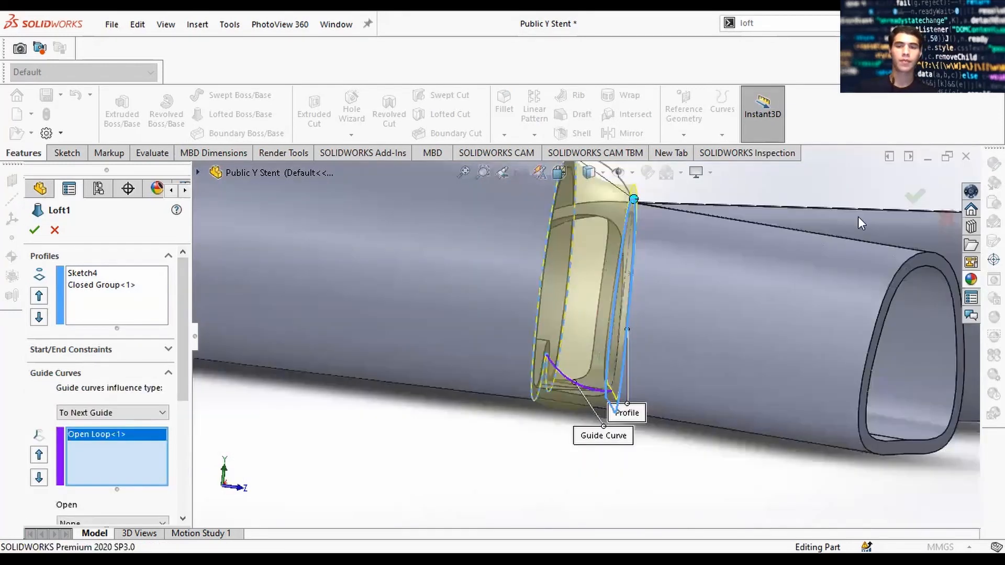
{"action": "left_click", "coordinate": [913, 196]}
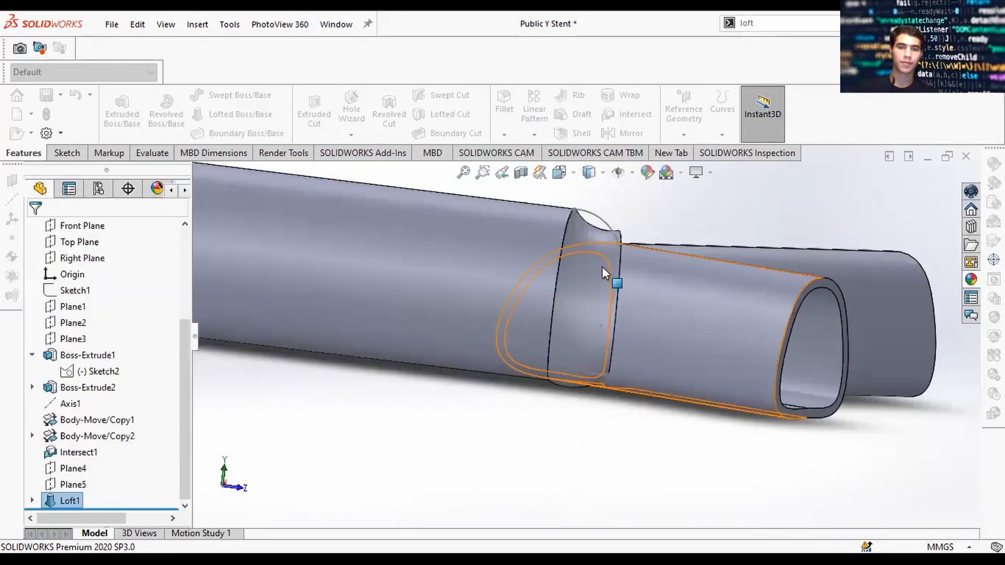
{"action": "middle_click_drag", "start_coordinate": [827, 266], "coordinate": [791, 255]}
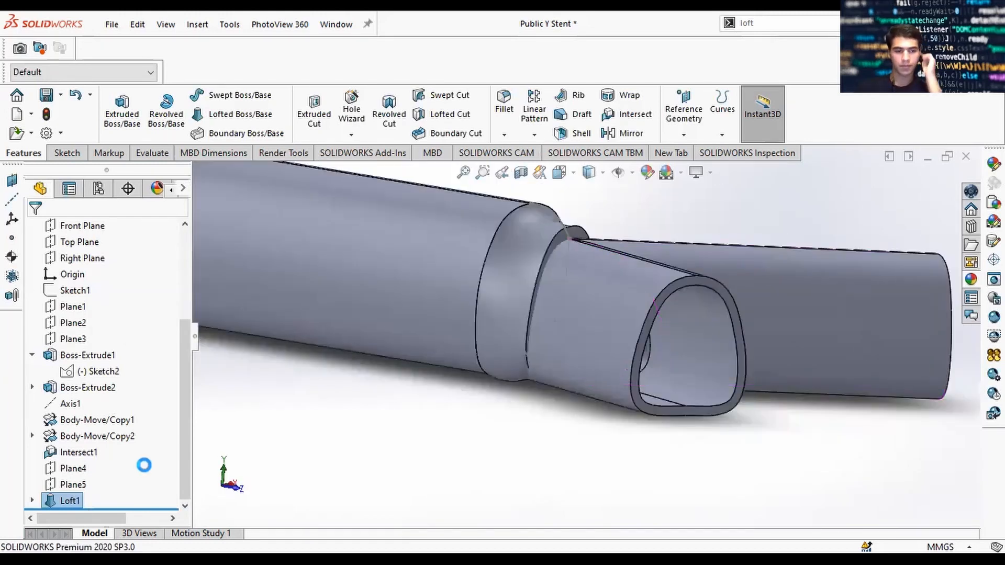
Step: Delete Loft1 and start a new loft with Sketch4 on the main tube's end as the first profile
{"action": "key", "text": "ctrl+z"}
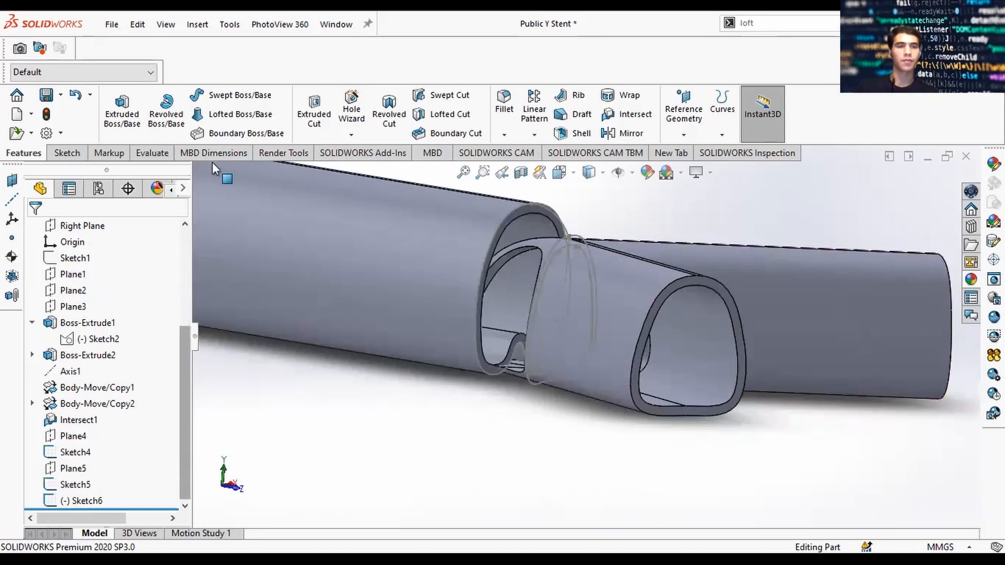
{"action": "left_click", "coordinate": [232, 114]}
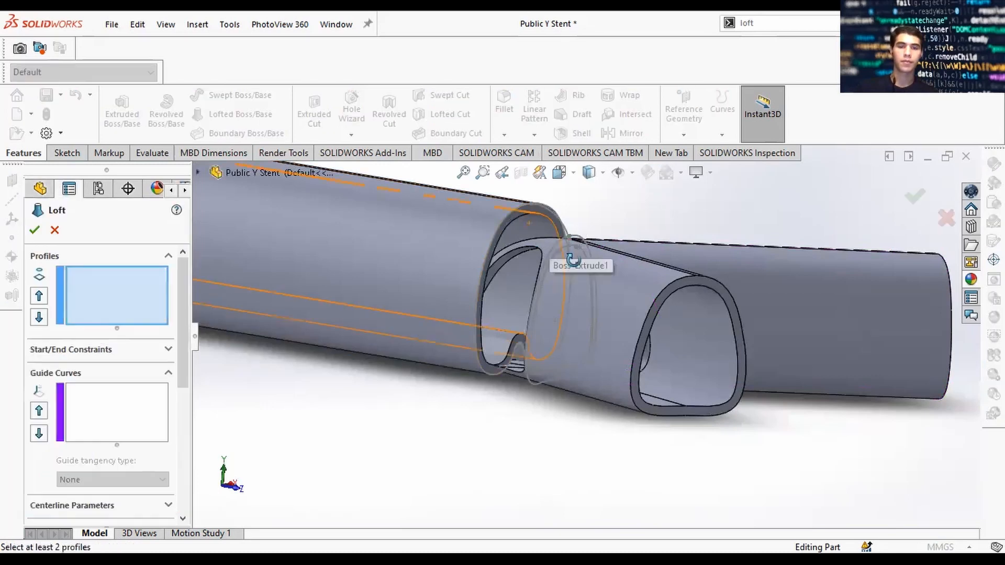
{"action": "middle_click_drag", "start_coordinate": [573, 231], "coordinate": [570, 225]}
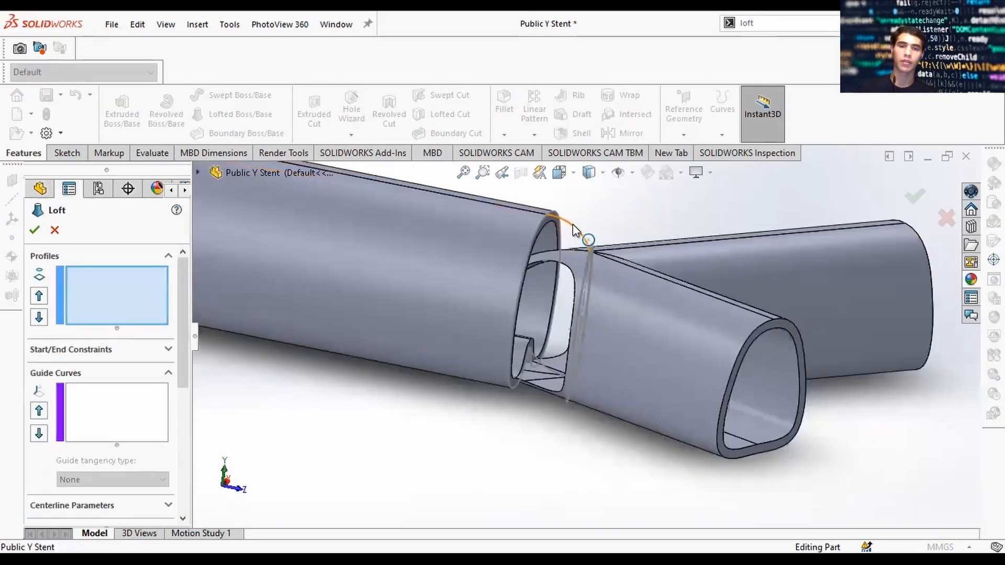
{"action": "left_click", "coordinate": [138, 291]}
{"action": "left_click", "coordinate": [544, 222]}
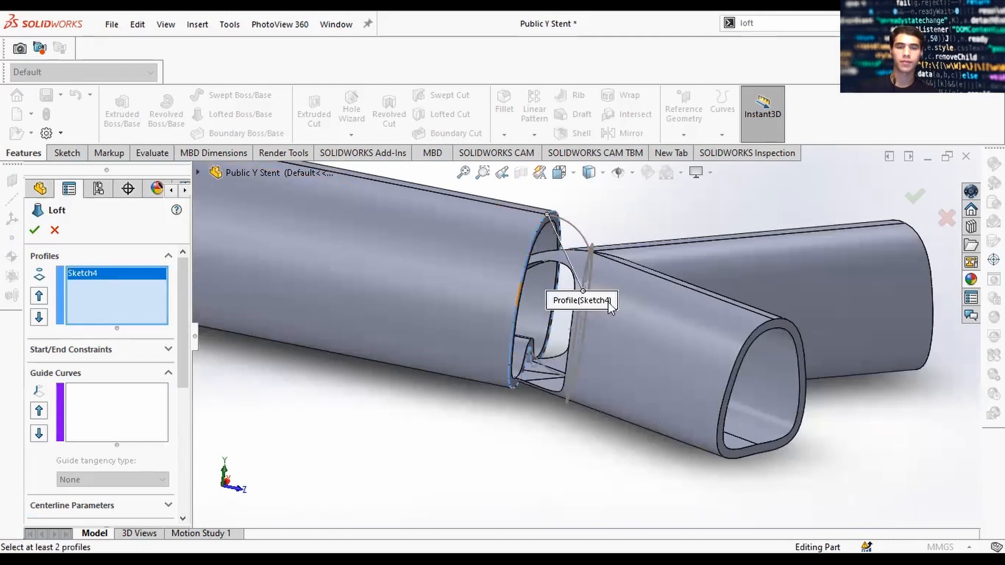
Step: Add the outer closed loop of Sketch6 at the branched body's end as the loft's second profile
{"action": "middle_click_drag", "start_coordinate": [625, 310], "coordinate": [567, 269]}
{"action": "scroll", "coordinate": [564, 269], "scroll_direction": "down", "scroll_amount": 3}
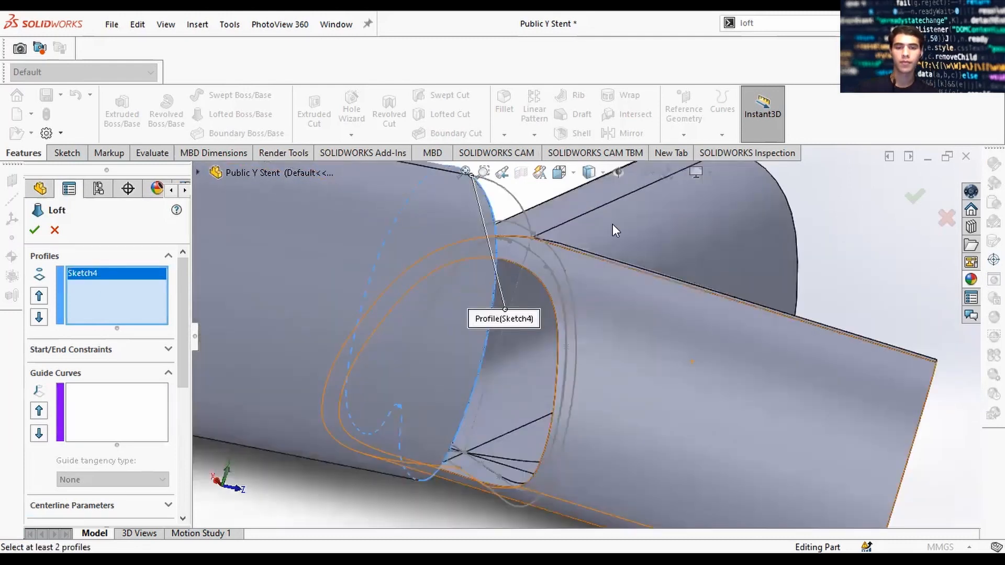
{"action": "left_click", "coordinate": [584, 262]}
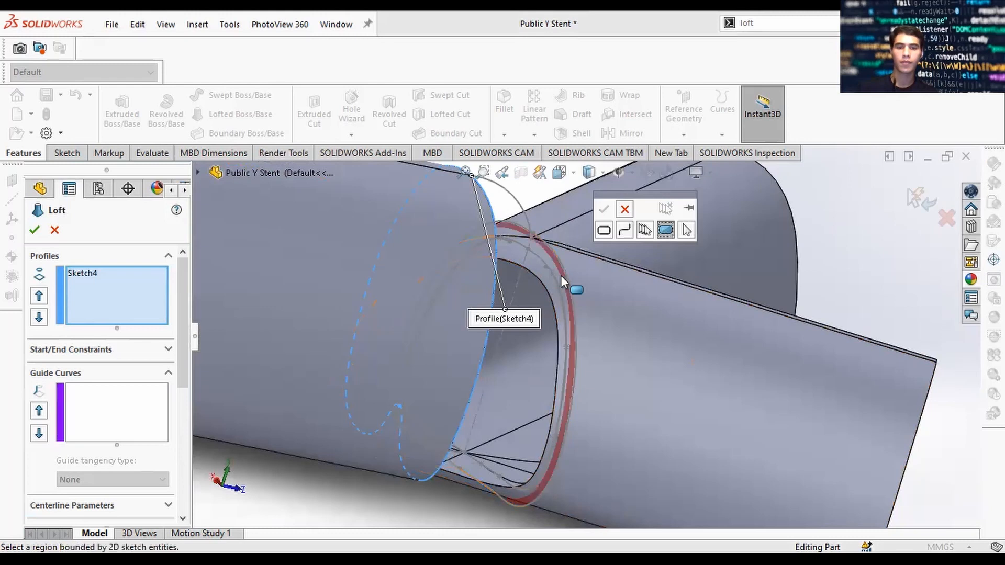
{"action": "left_click", "coordinate": [604, 231]}
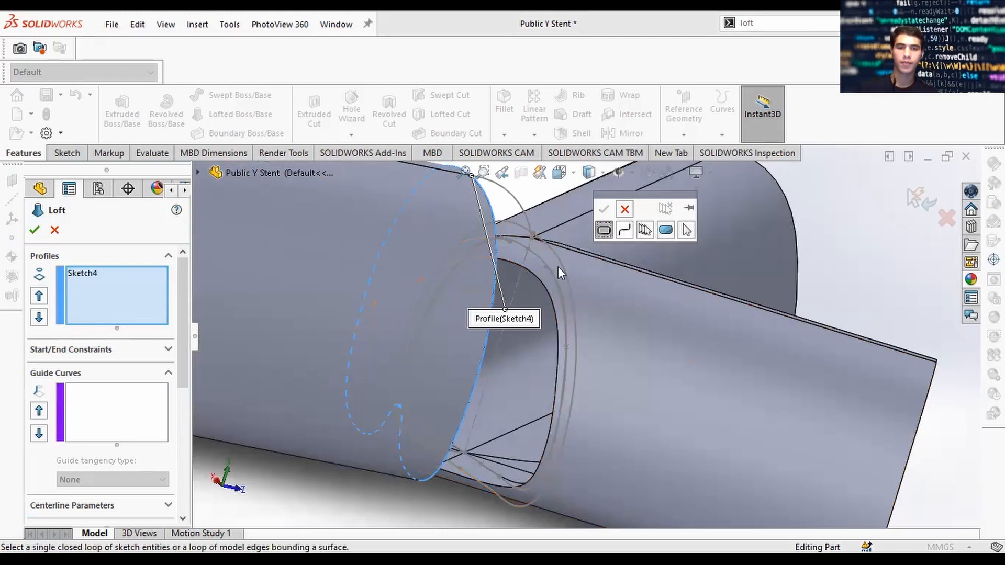
{"action": "left_click", "coordinate": [482, 210]}
Step: Add the upper and lower arcs of Sketch5 as open-loop guide curves and accept the loft
{"action": "middle_click_drag", "start_coordinate": [481, 211], "coordinate": [526, 210]}
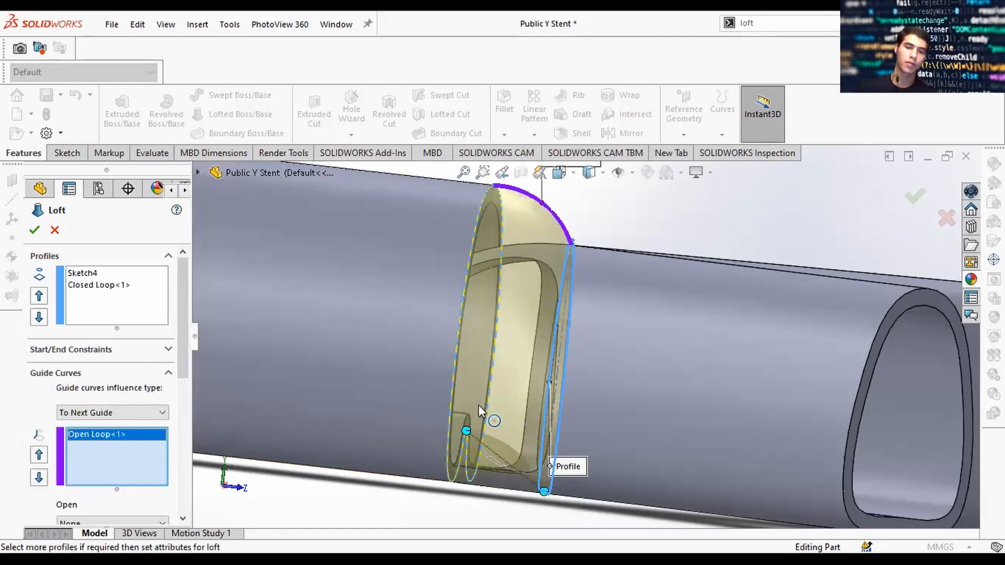
{"action": "scroll", "coordinate": [440, 349], "scroll_direction": "down", "scroll_amount": 4}
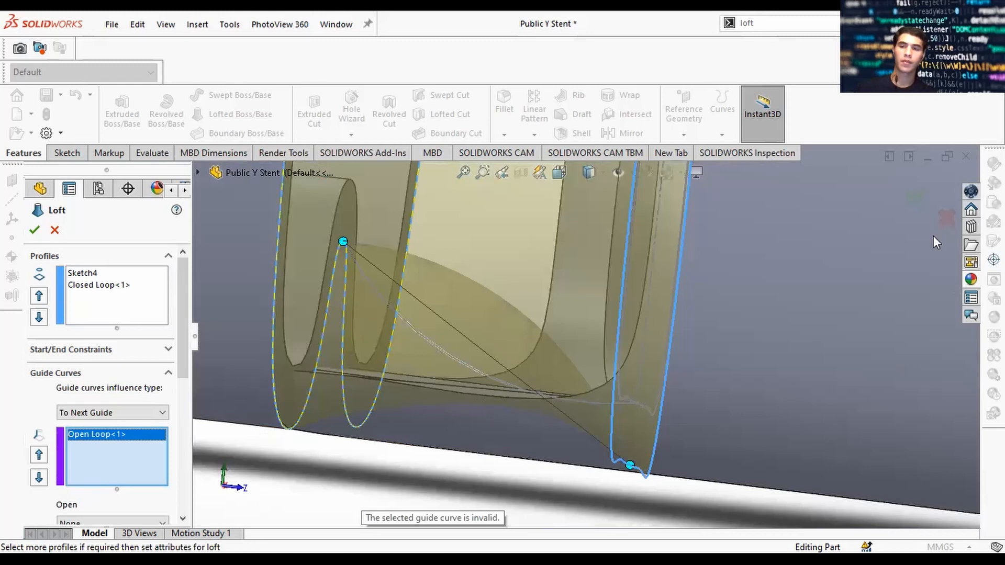
{"action": "left_click", "coordinate": [915, 195]}
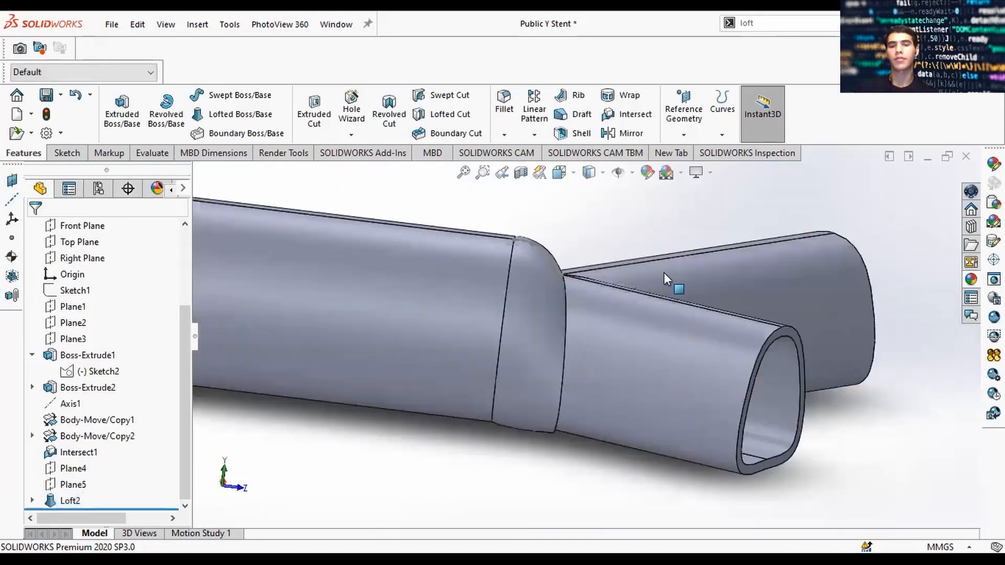
Step: Reopen the new loft for editing, turn off its Merge result option and accept the change
{"action": "middle_click_drag", "start_coordinate": [664, 275], "coordinate": [644, 213]}
{"action": "middle_click_drag", "start_coordinate": [567, 277], "coordinate": [556, 247]}
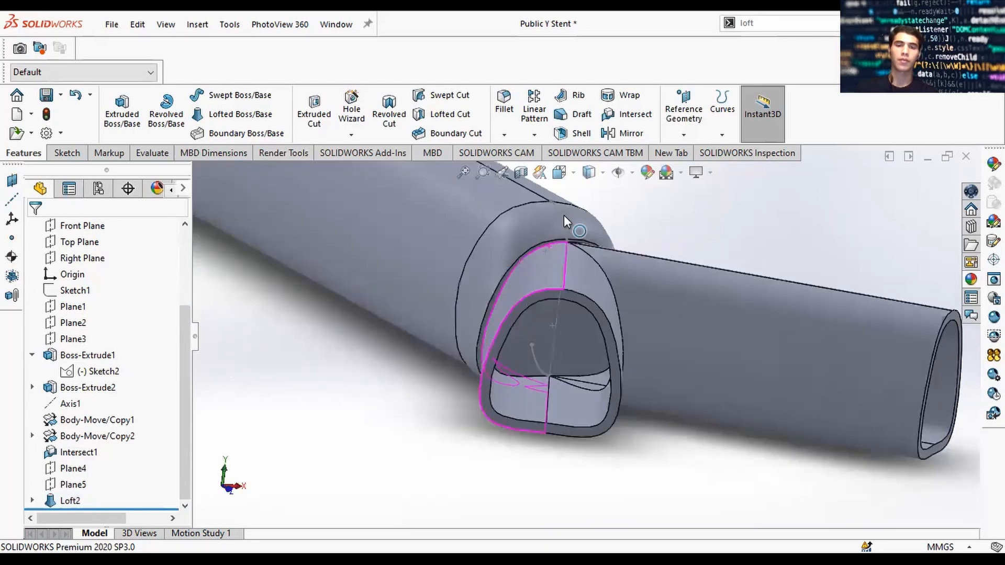
{"action": "middle_click_drag", "start_coordinate": [564, 215], "coordinate": [573, 334]}
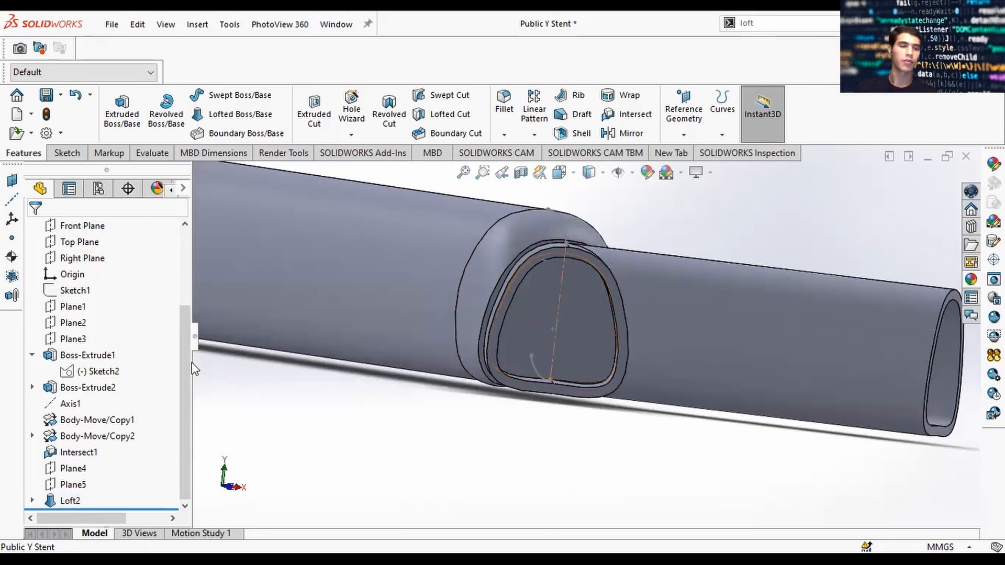
{"action": "scroll", "coordinate": [106, 314], "scroll_direction": "up", "scroll_amount": 3}
{"action": "left_click", "coordinate": [74, 306]}
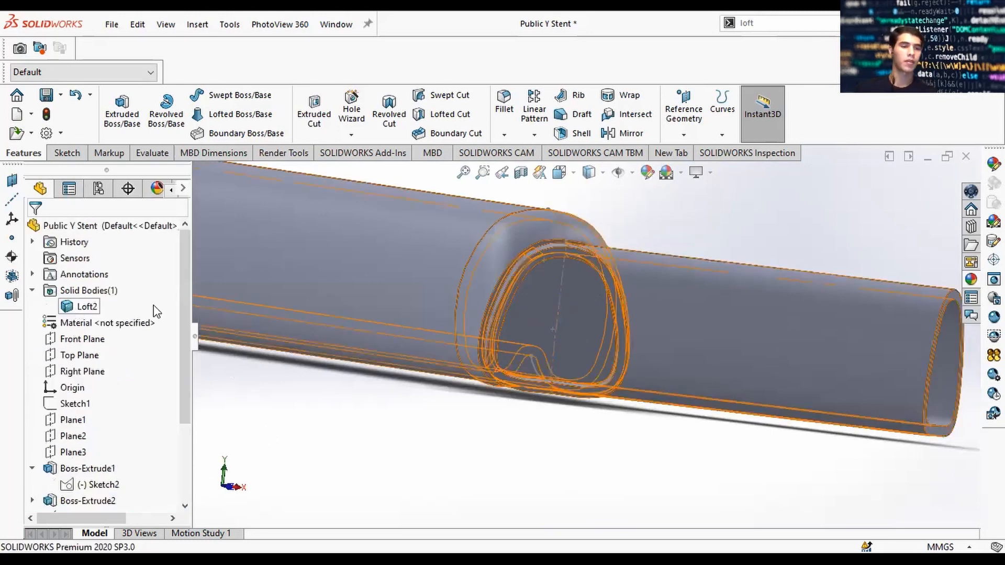
{"action": "scroll", "coordinate": [104, 445], "scroll_direction": "down", "scroll_amount": 3}
{"action": "left_click", "coordinate": [70, 501]}
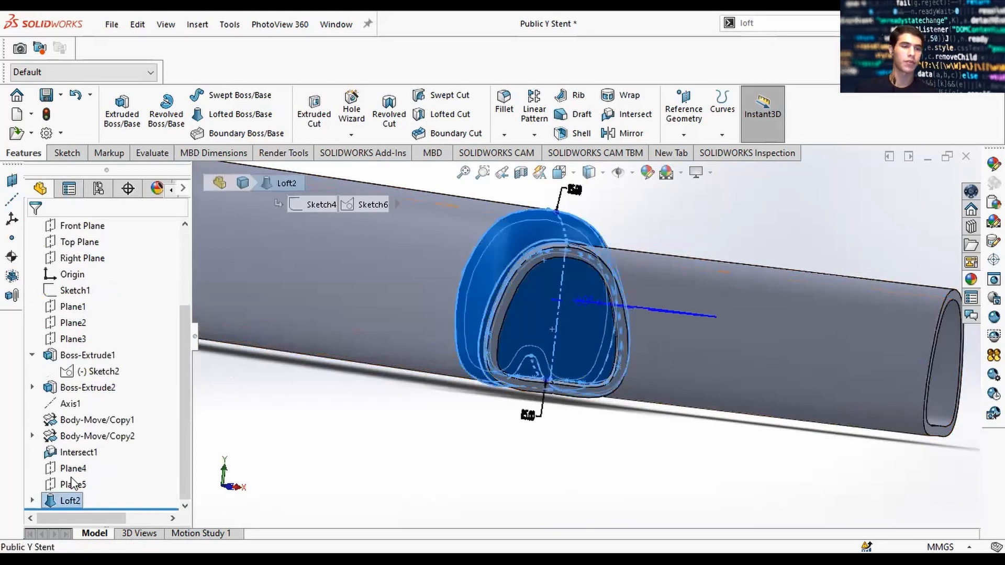
{"action": "left_click", "coordinate": [72, 479]}
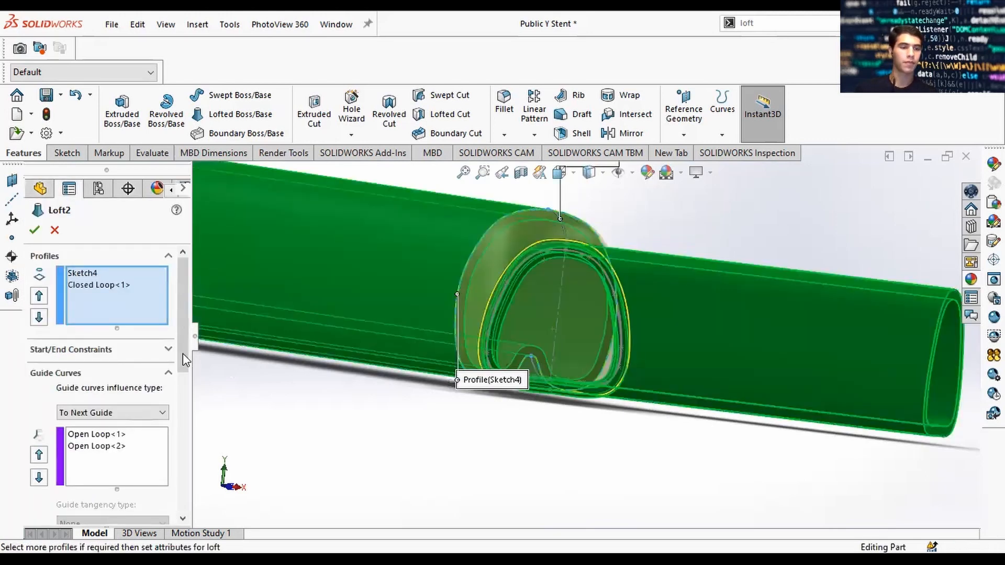
{"action": "left_click_drag", "start_coordinate": [183, 354], "coordinate": [183, 470]}
{"action": "left_click", "coordinate": [36, 346]}
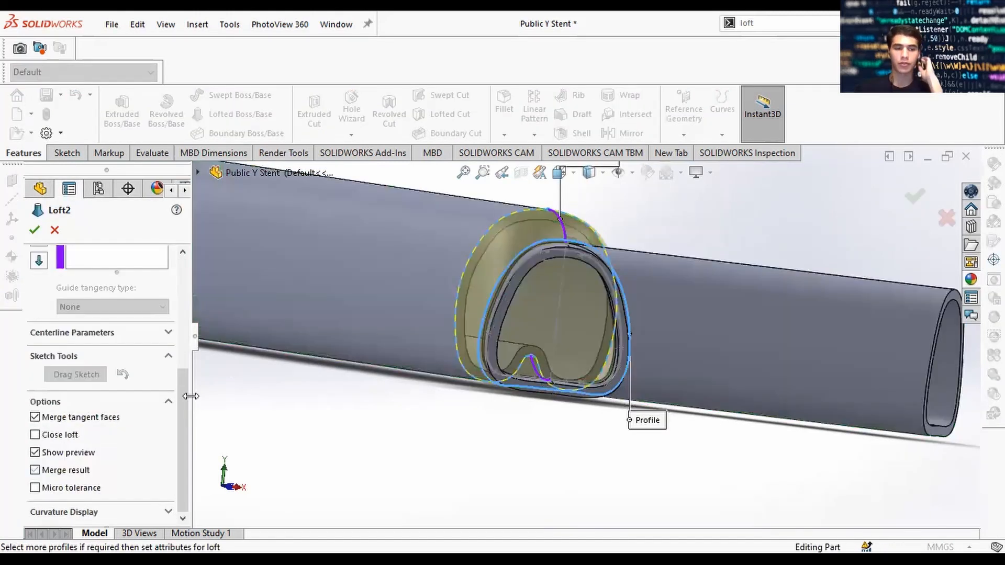
{"action": "left_click", "coordinate": [34, 231]}
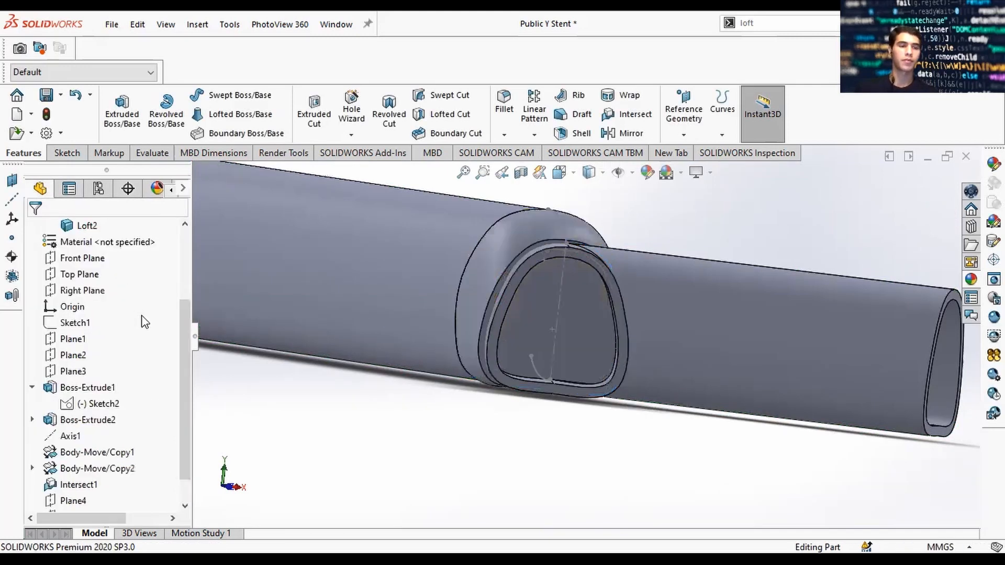
Step: Hide the main tube's solid body, Boss-Extrude1
{"action": "scroll", "coordinate": [102, 340], "scroll_direction": "up", "scroll_amount": 3}
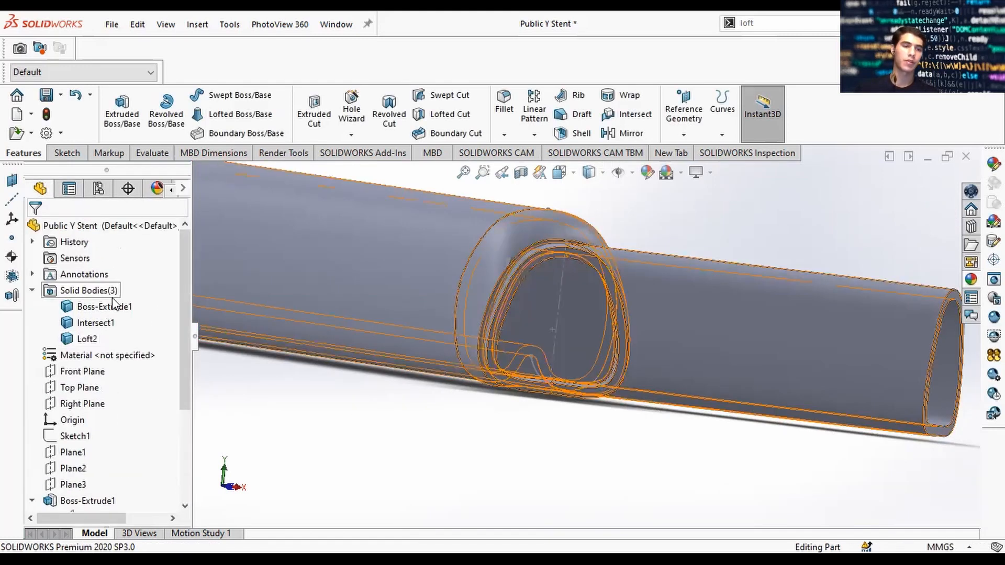
{"action": "right_click", "coordinate": [113, 309]}
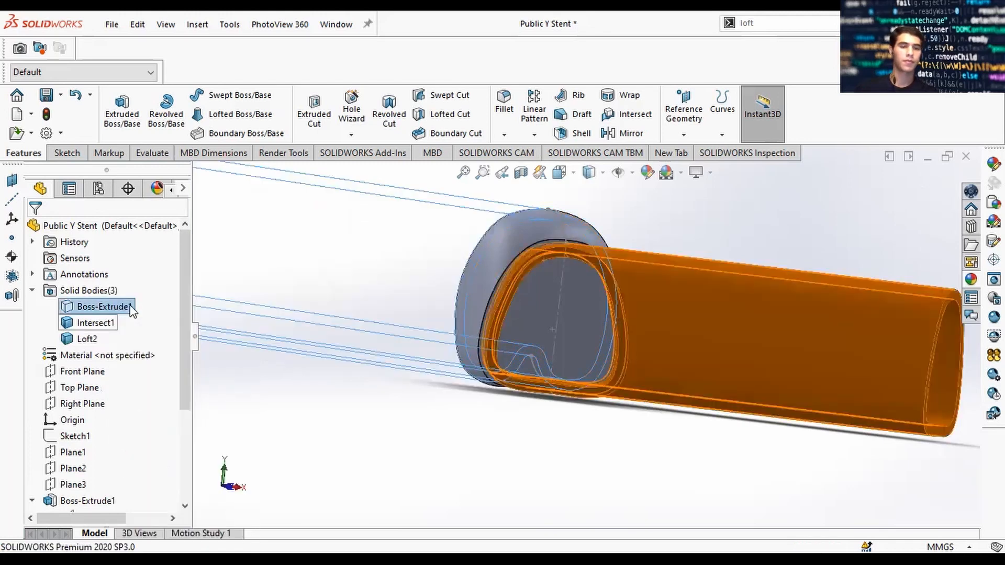
Step: Hide the branched solid body, Intersect1, so that only the lofted transition stays displayed
{"action": "key", "text": "Tab"}
{"action": "mouse_move", "coordinate": [667, 274]}
{"action": "middle_mouse_down"}
{"action": "mouse_move", "coordinate": [764, 344]}
{"action": "mouse_move", "coordinate": [719, 330]}
{"action": "mouse_move", "coordinate": [700, 306]}
{"action": "mouse_move", "coordinate": [561, 311]}
{"action": "mouse_move", "coordinate": [591, 298]}
{"action": "middle_mouse_up"}
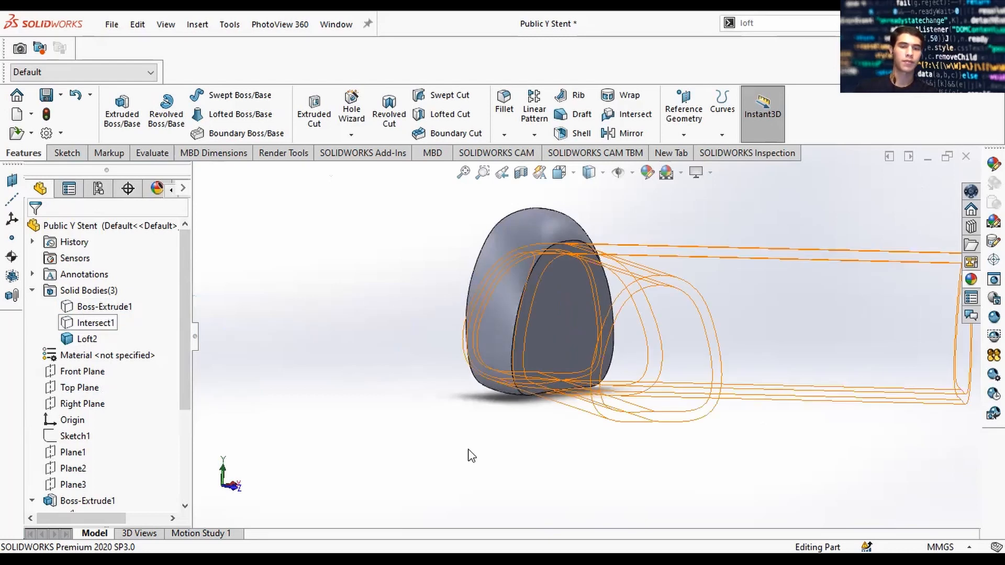
{"action": "key", "text": "ctrl+z"}
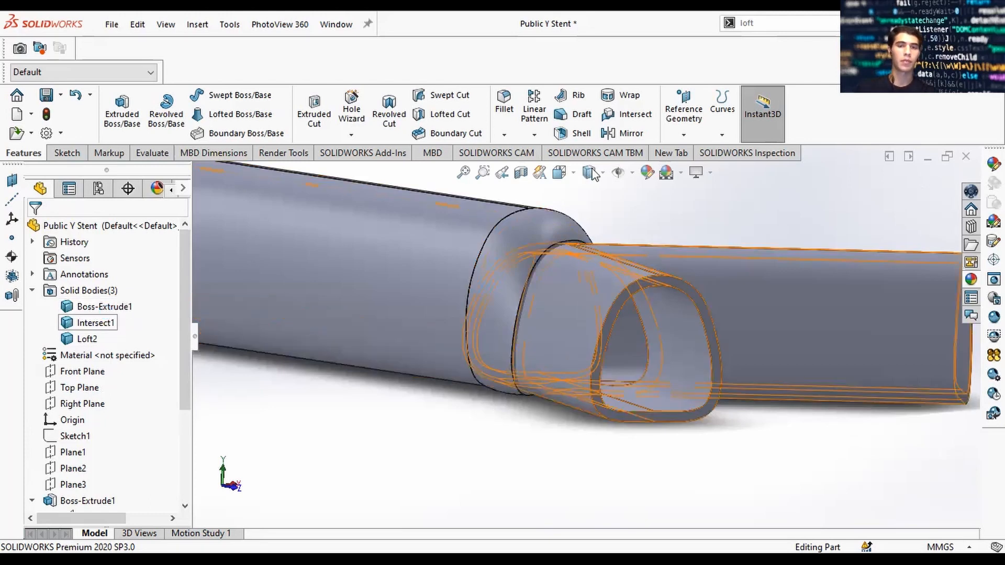
{"action": "key", "text": "ctrl+y"}
Step: Shell the lofted body outward with a 1 mm wall thickness, removing both of its flat end faces
{"action": "left_click", "coordinate": [576, 135]}
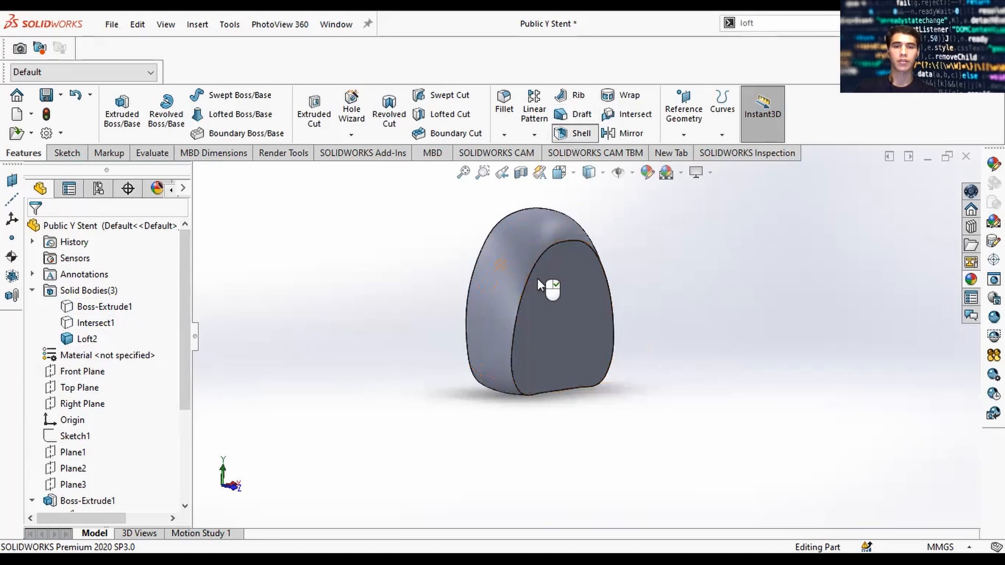
{"action": "left_click", "coordinate": [573, 297]}
{"action": "middle_click_drag", "start_coordinate": [591, 282], "coordinate": [526, 283]}
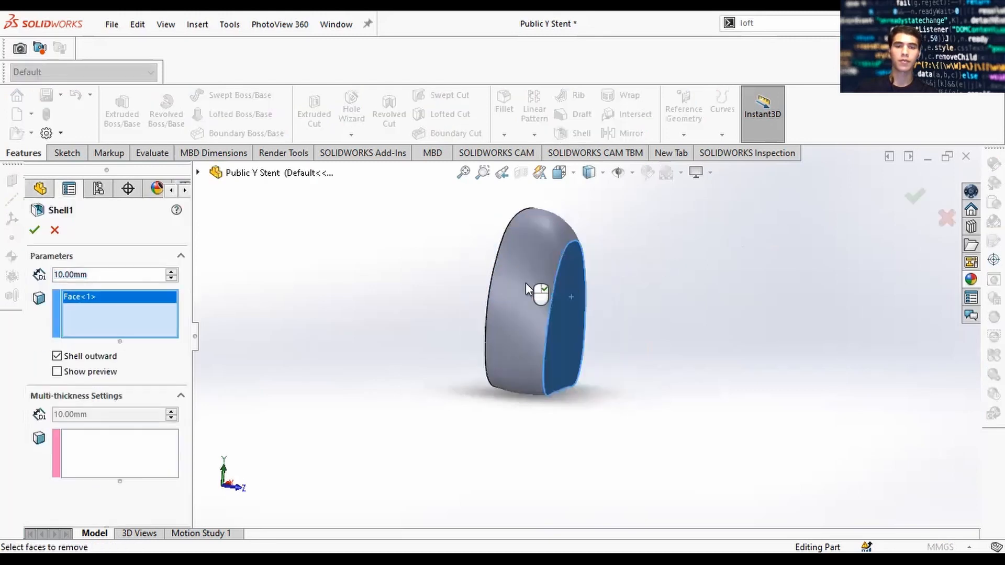
{"action": "left_click", "coordinate": [525, 283]}
{"action": "left_click", "coordinate": [85, 274]}
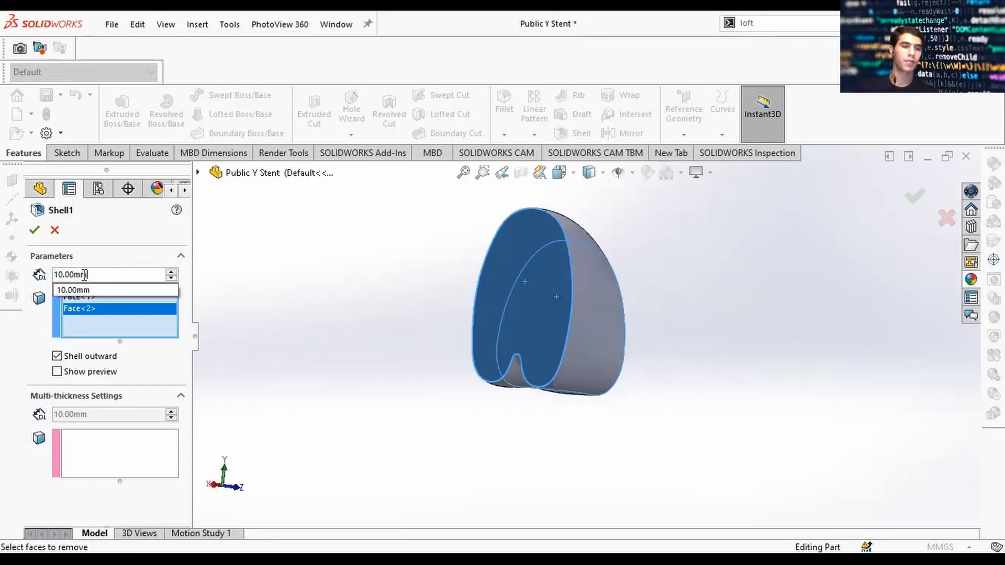
{"action": "left_click_drag", "start_coordinate": [55, 274], "coordinate": [107, 276]}
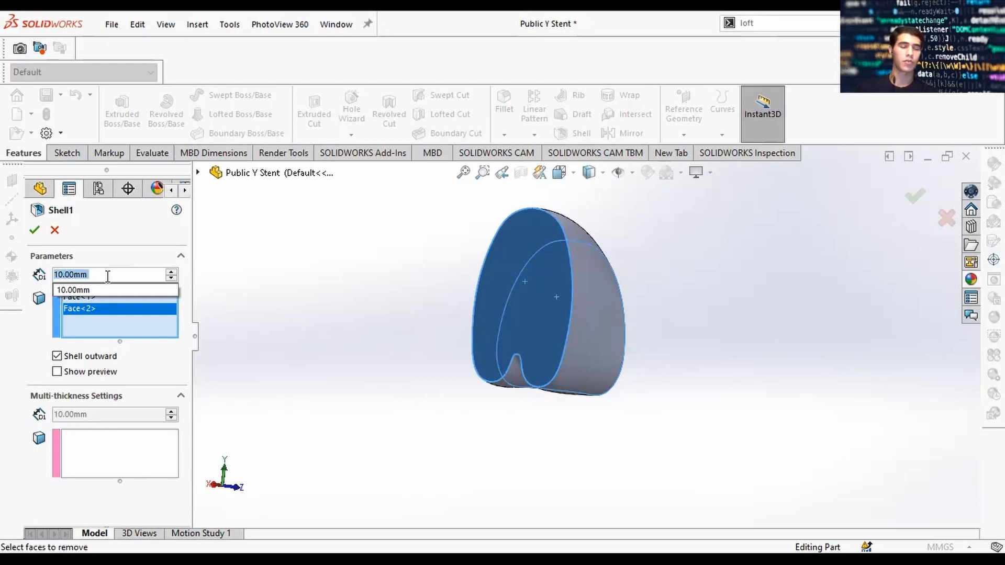
{"action": "type", "text": "6"}
{"action": "left_click", "coordinate": [180, 256]}
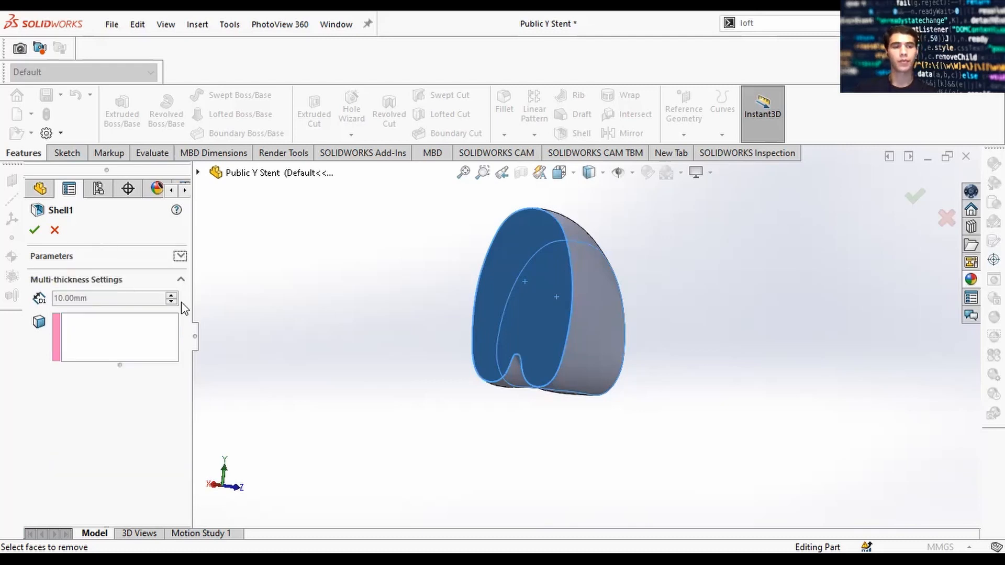
{"action": "left_click", "coordinate": [179, 256]}
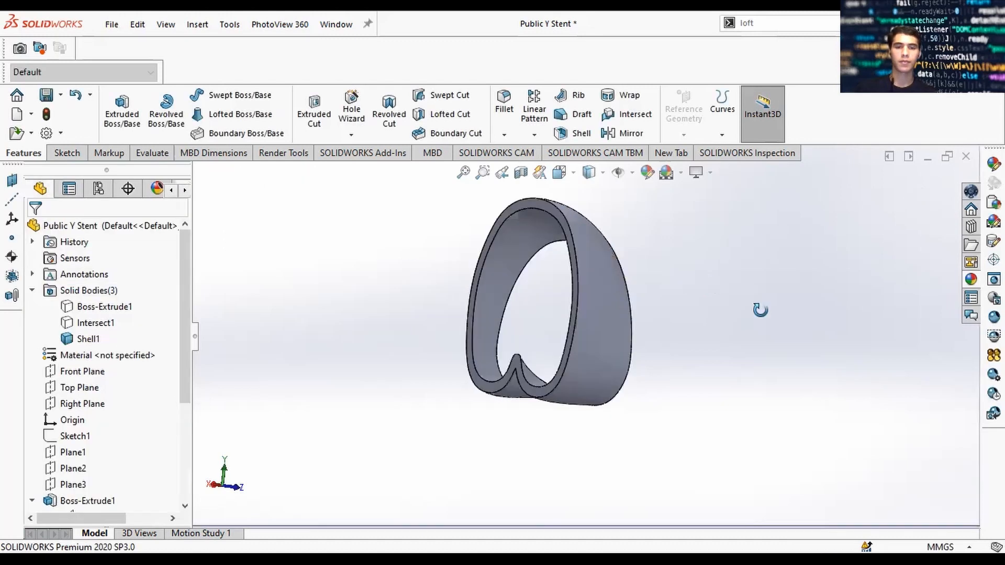
Step: Show the Boss-Extrude1 and Intersect1 bodies again and inspect how the shelled transition meets the tubes
{"action": "middle_click_drag", "start_coordinate": [775, 336], "coordinate": [600, 382]}
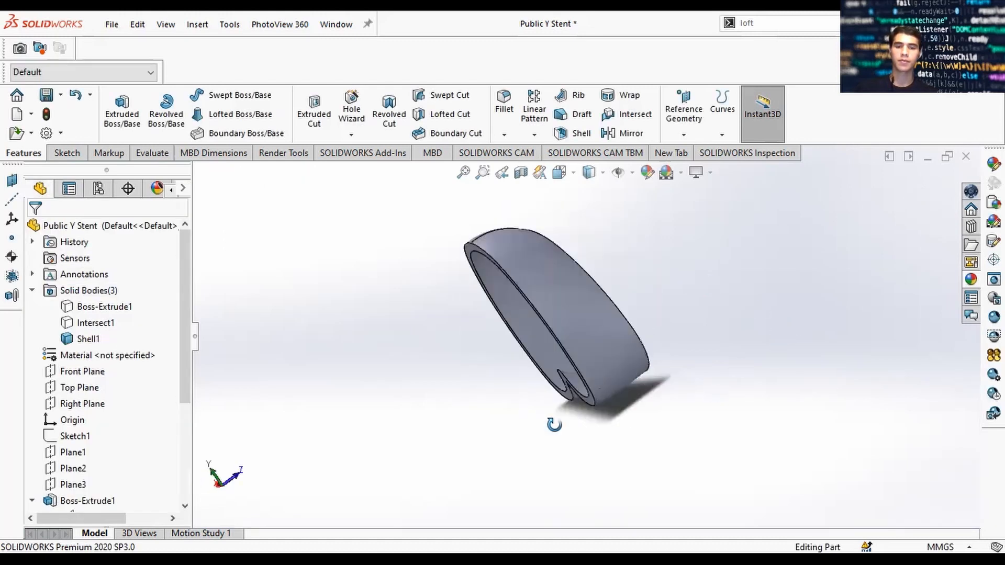
{"action": "key", "text": "ctrl+1"}
{"action": "left_click_drag", "start_coordinate": [186, 430], "coordinate": [193, 488]}
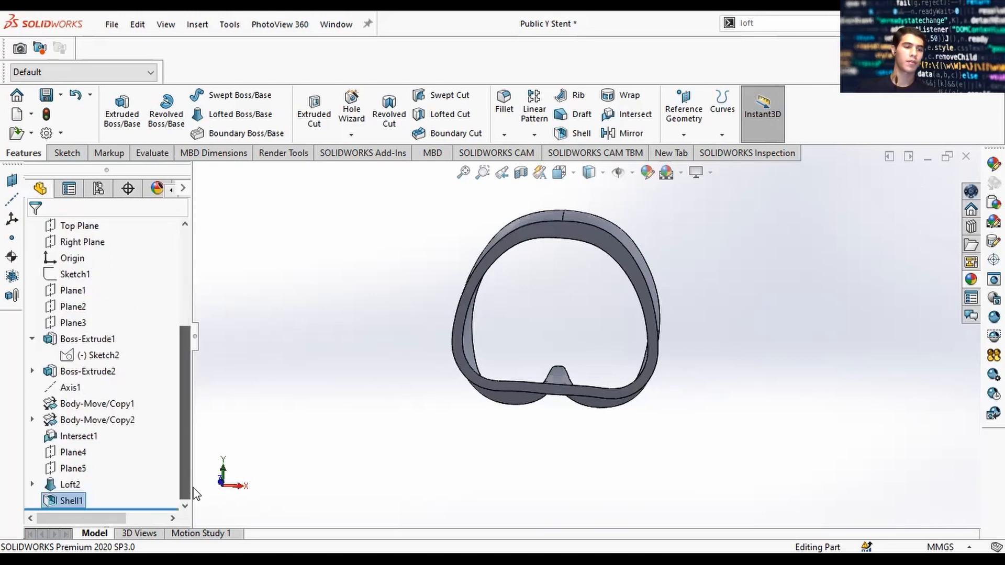
{"action": "scroll", "coordinate": [111, 315], "scroll_direction": "up", "scroll_amount": 4}
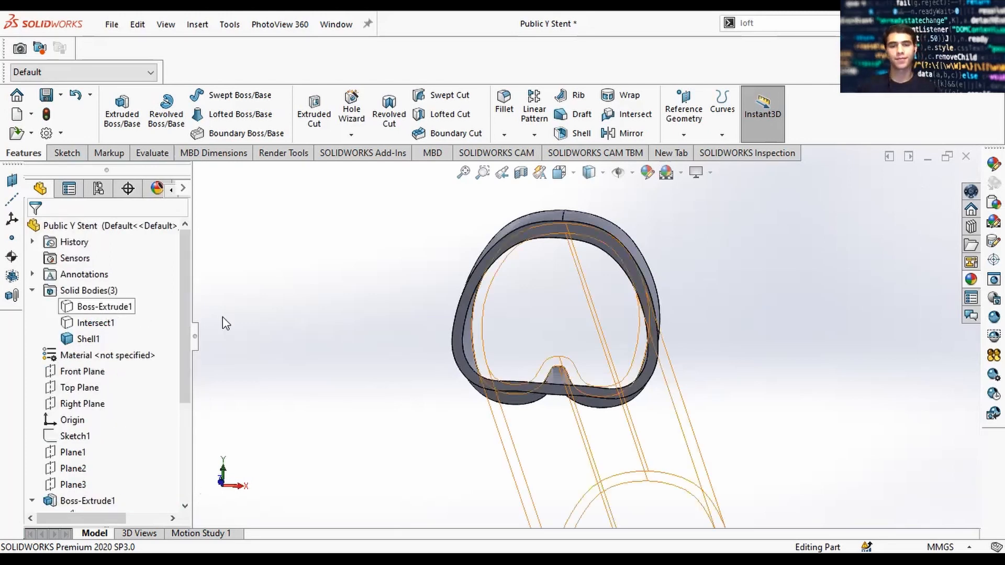
{"action": "middle_click_drag", "start_coordinate": [753, 323], "coordinate": [782, 353]}
{"action": "scroll", "coordinate": [753, 388], "scroll_direction": "up", "scroll_amount": 3}
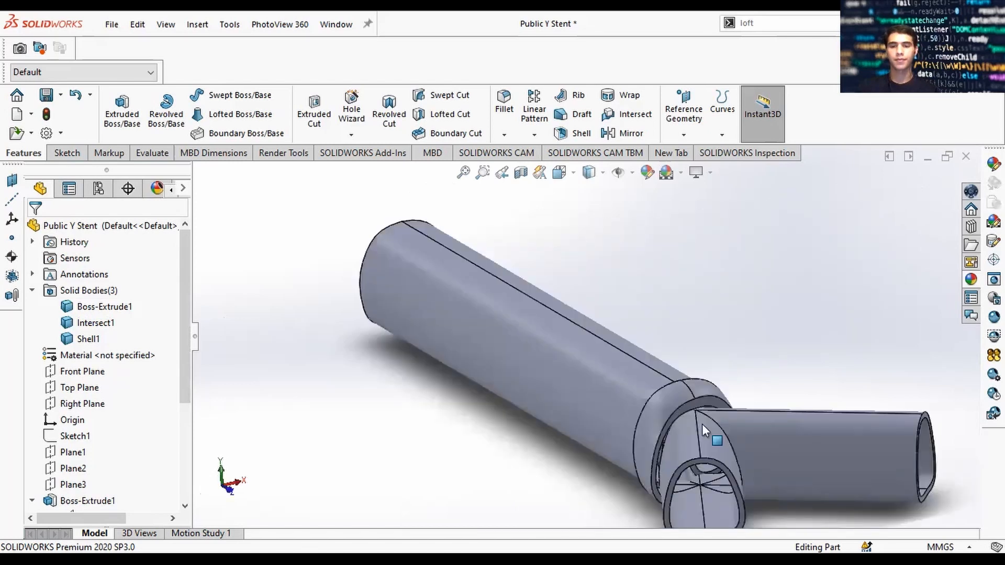
{"action": "scroll", "coordinate": [705, 427], "scroll_direction": "down", "scroll_amount": 3}
{"action": "middle_click_drag", "start_coordinate": [716, 385], "coordinate": [787, 343]}
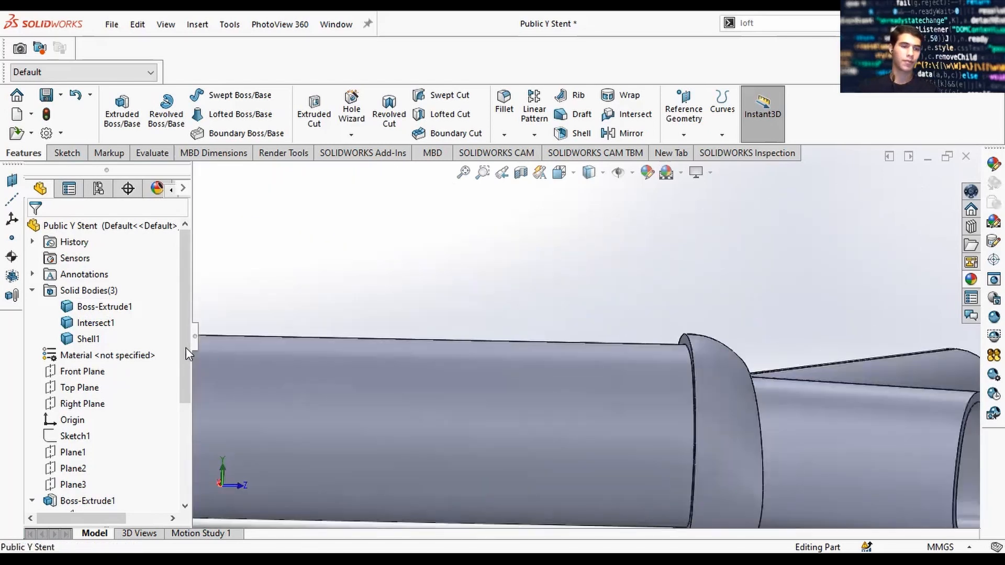
Step: Edit Shell1 to turn off Shell outward and turn on Show preview, and accept the change
{"action": "scroll", "coordinate": [188, 454], "scroll_direction": "down", "scroll_amount": 3}
{"action": "scroll", "coordinate": [73, 489], "scroll_direction": "down", "scroll_amount": 1}
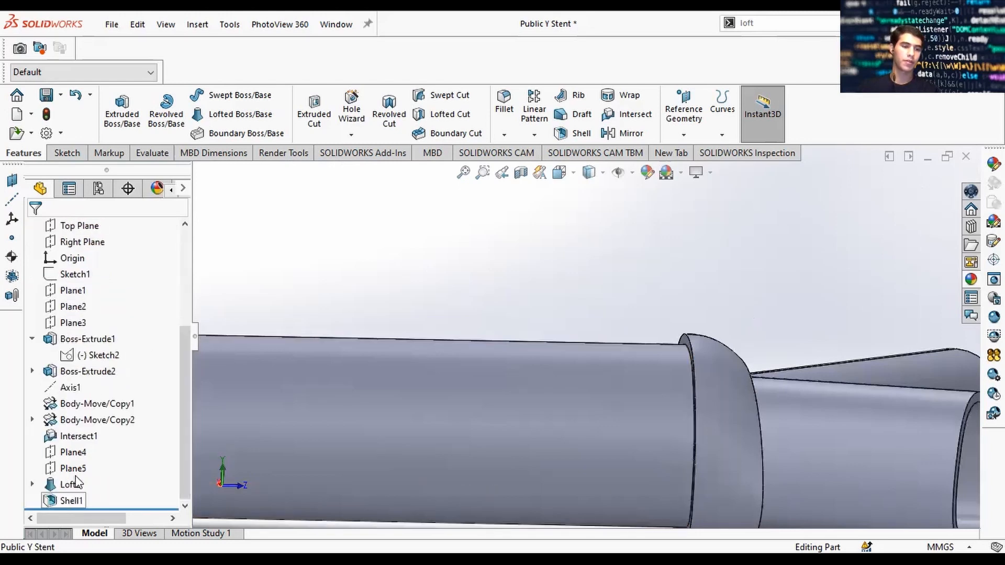
{"action": "left_click", "coordinate": [71, 500]}
{"action": "left_click", "coordinate": [148, 473]}
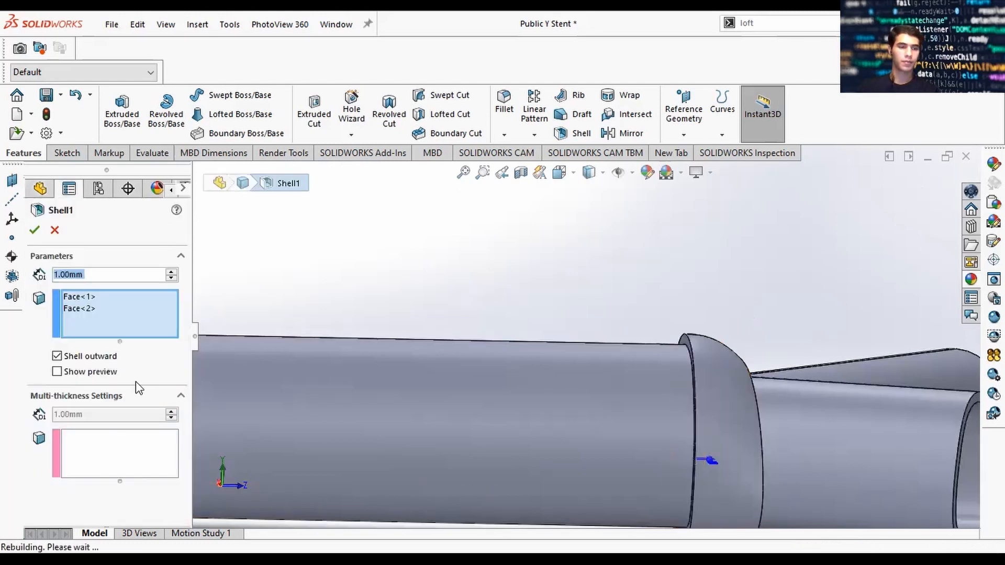
{"action": "left_click", "coordinate": [61, 356]}
{"action": "left_click", "coordinate": [57, 372]}
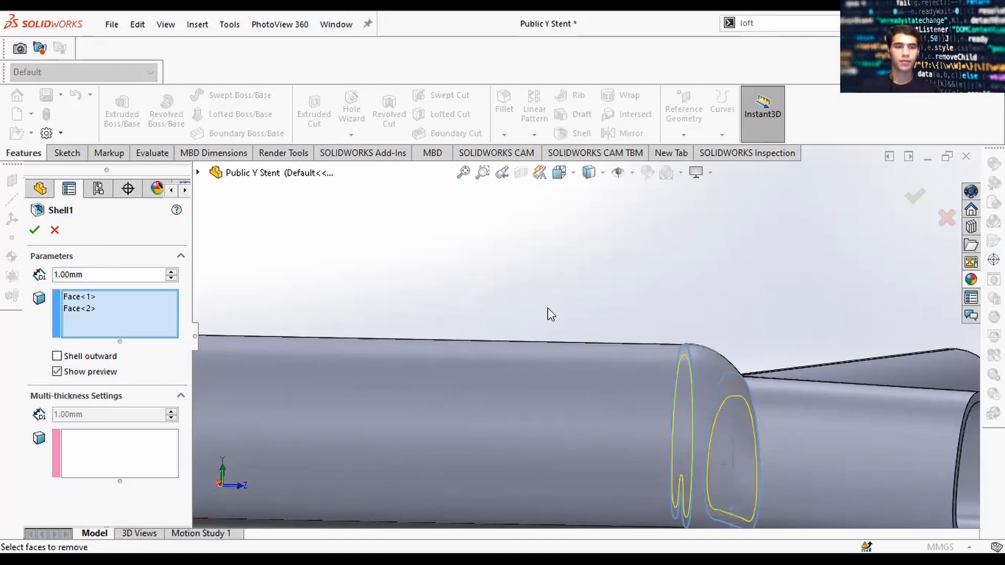
{"action": "key", "text": "Return"}
{"action": "key", "text": "Return"}
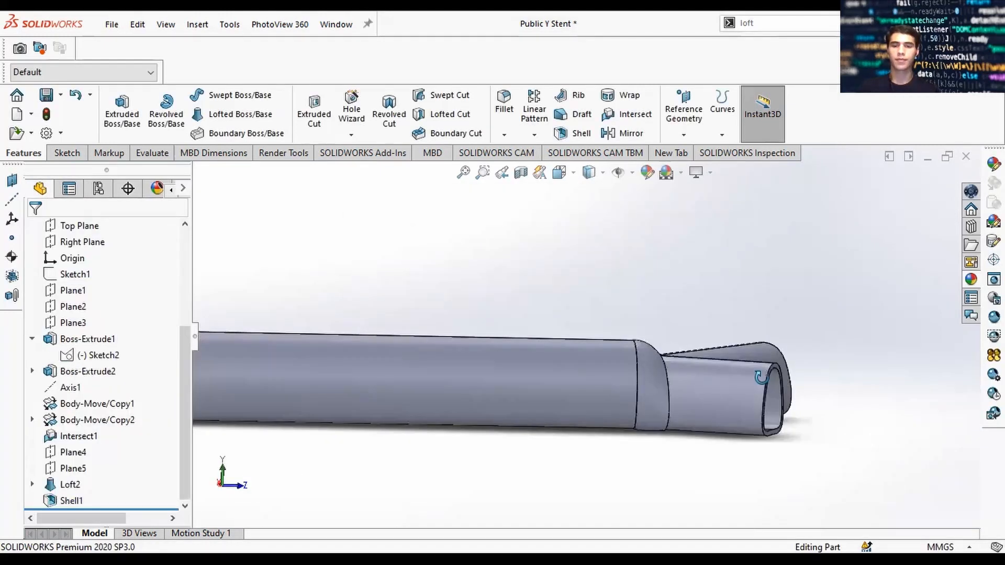
Step: Examine the inward-shelled transition and its joints with the main tube and branches from outside and inside
{"action": "middle_click_drag", "start_coordinate": [761, 377], "coordinate": [626, 357]}
{"action": "scroll", "coordinate": [498, 387], "scroll_direction": "down", "scroll_amount": 5}
{"action": "scroll", "coordinate": [442, 375], "scroll_direction": "down", "scroll_amount": 2}
{"action": "scroll", "coordinate": [442, 369], "scroll_direction": "up", "scroll_amount": 3}
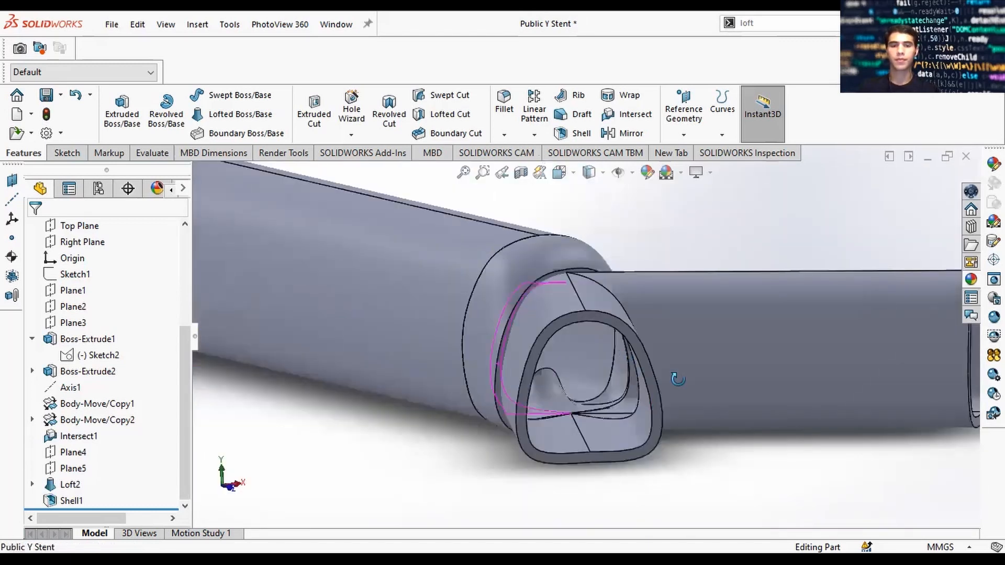
{"action": "middle_click_drag", "start_coordinate": [677, 380], "coordinate": [663, 387]}
{"action": "middle_click_drag", "start_coordinate": [507, 328], "coordinate": [501, 309]}
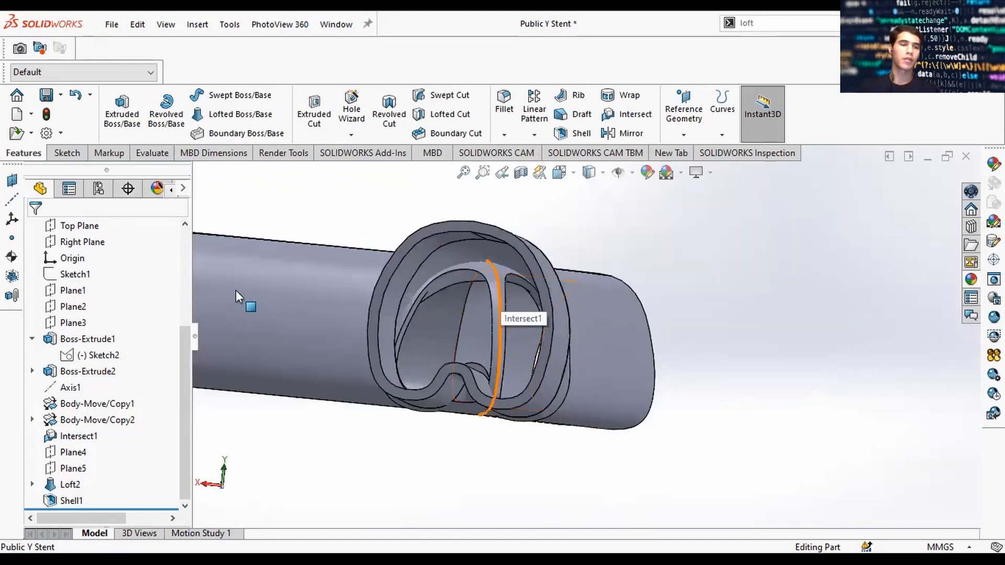
{"action": "scroll", "coordinate": [102, 310], "scroll_direction": "up", "scroll_amount": 4}
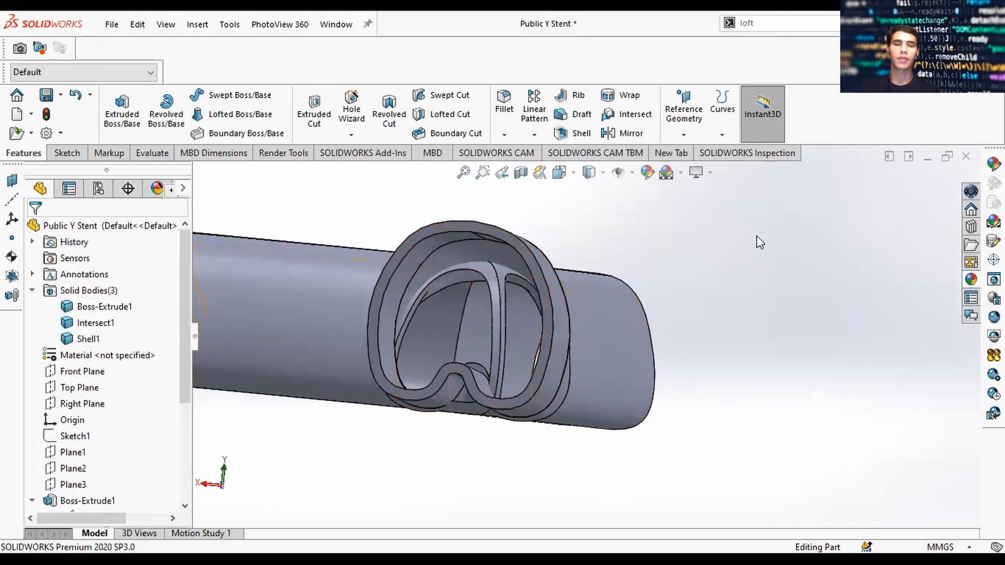
Step: Try to intersect the main tube, the shelled transition and the branched body
{"action": "left_click", "coordinate": [785, 24]}
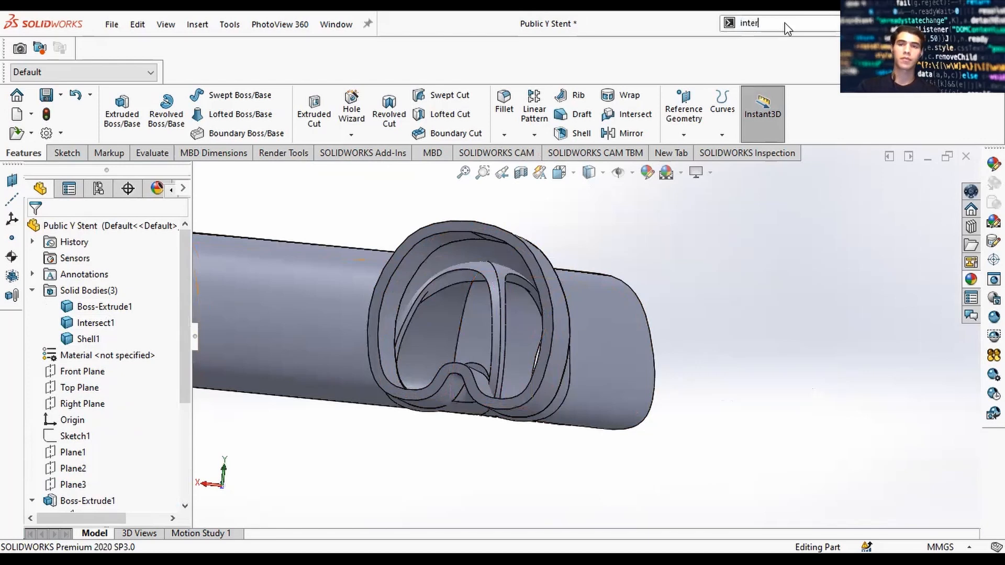
{"action": "type", "text": "interse"}
{"action": "left_click", "coordinate": [794, 44]}
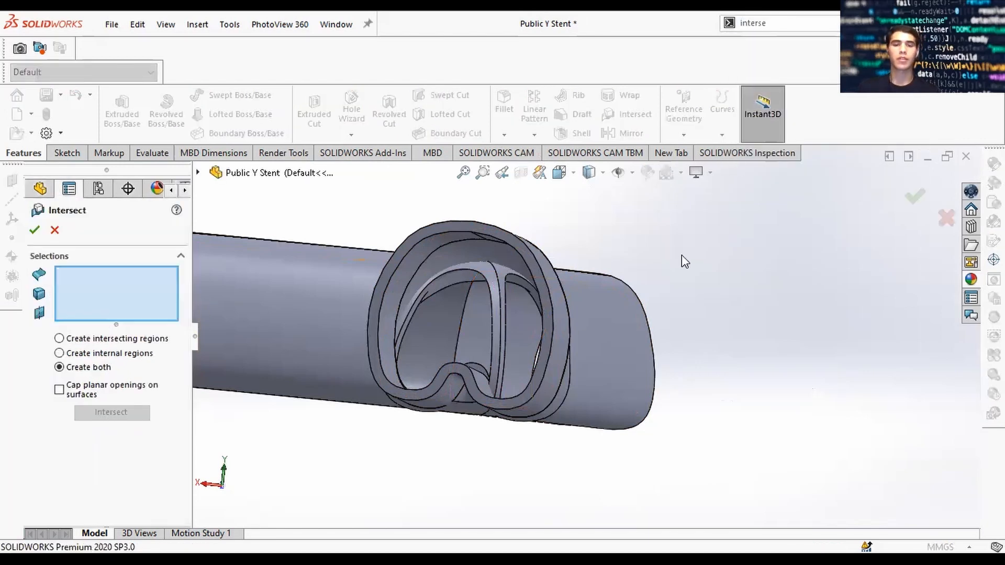
{"action": "scroll", "coordinate": [616, 256], "scroll_direction": "up", "scroll_amount": 3}
{"action": "middle_click_drag", "start_coordinate": [617, 258], "coordinate": [518, 336]}
{"action": "left_click", "coordinate": [523, 333]}
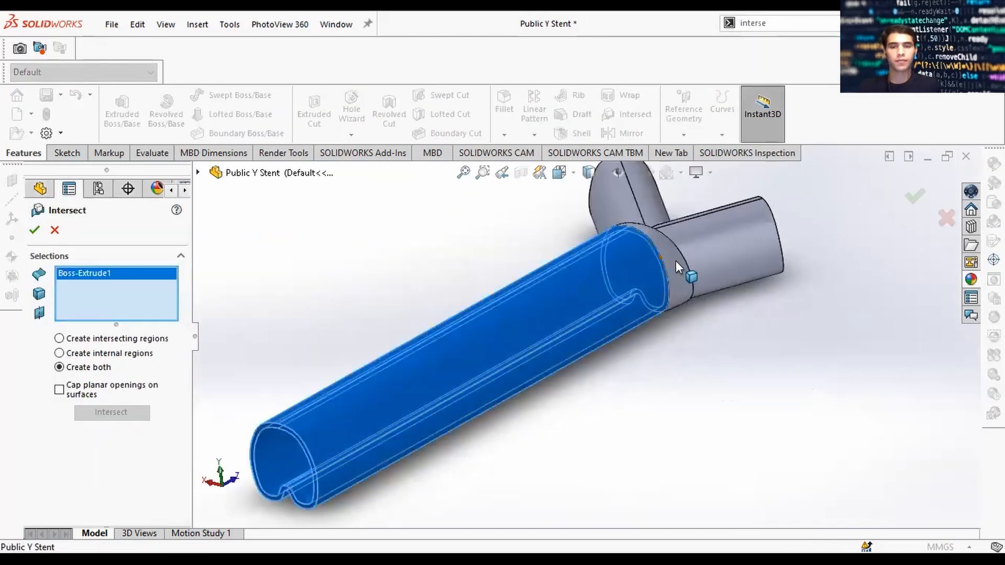
{"action": "left_click", "coordinate": [680, 266]}
{"action": "left_click", "coordinate": [710, 258]}
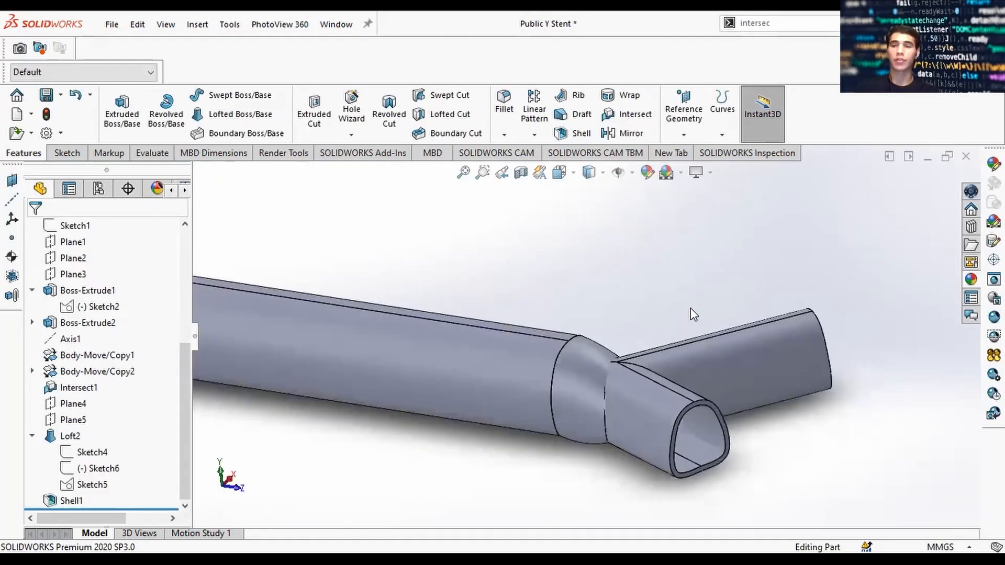
Step: Temporarily hide the main tube and shelled transition bodies to examine the branched body's junction, and restore their display
{"action": "middle_click_drag", "start_coordinate": [518, 340], "coordinate": [531, 325]}
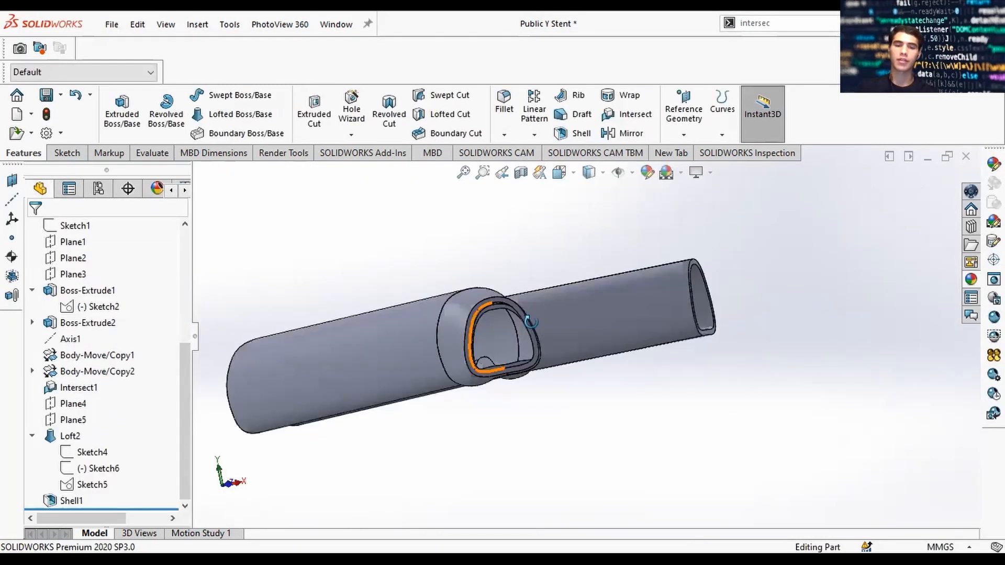
{"action": "scroll", "coordinate": [532, 326], "scroll_direction": "down", "scroll_amount": 3}
{"action": "scroll", "coordinate": [473, 328], "scroll_direction": "down", "scroll_amount": 3}
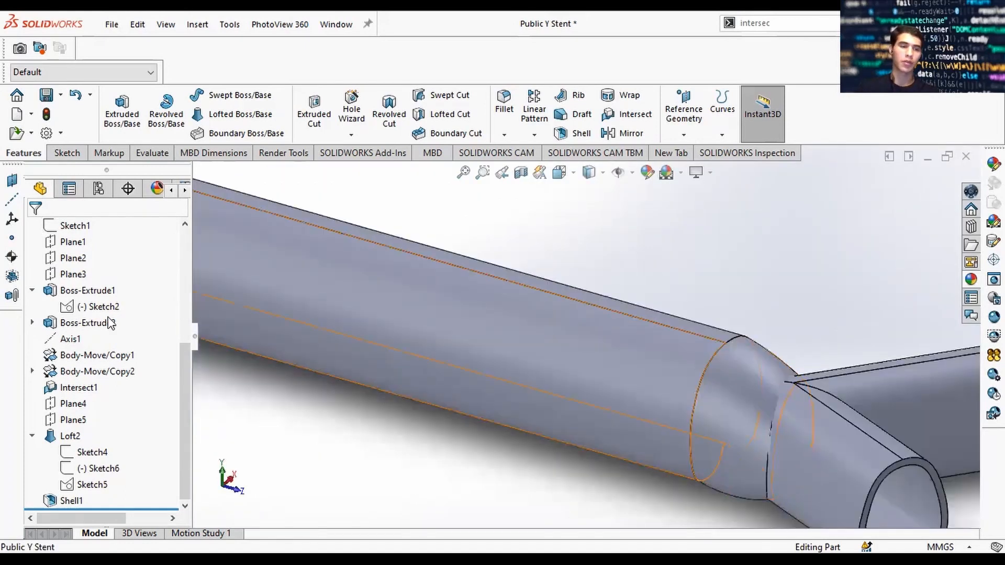
{"action": "scroll", "coordinate": [109, 314], "scroll_direction": "up", "scroll_amount": 4}
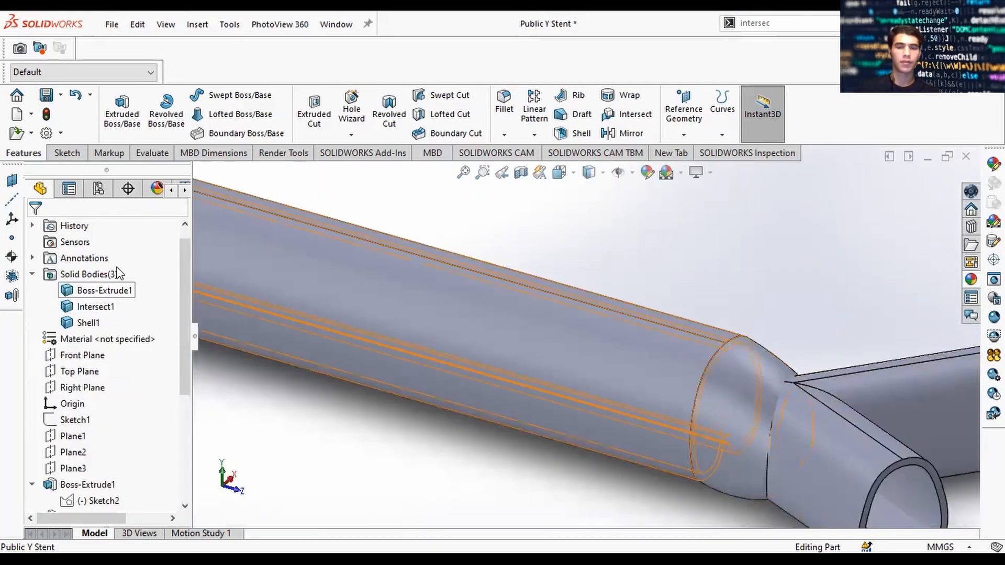
{"action": "right_click", "coordinate": [102, 291]}
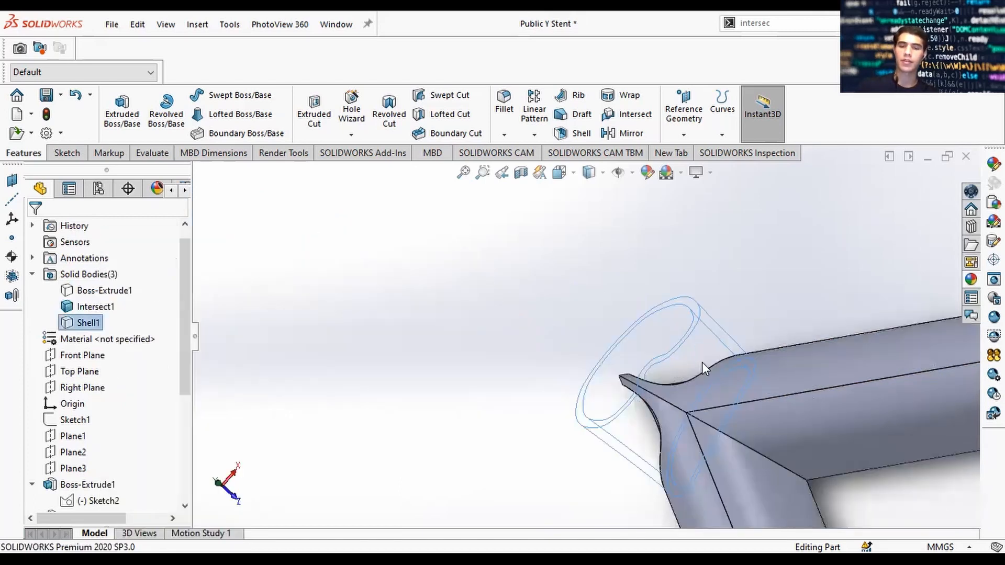
{"action": "middle_click_drag", "start_coordinate": [704, 368], "coordinate": [676, 432]}
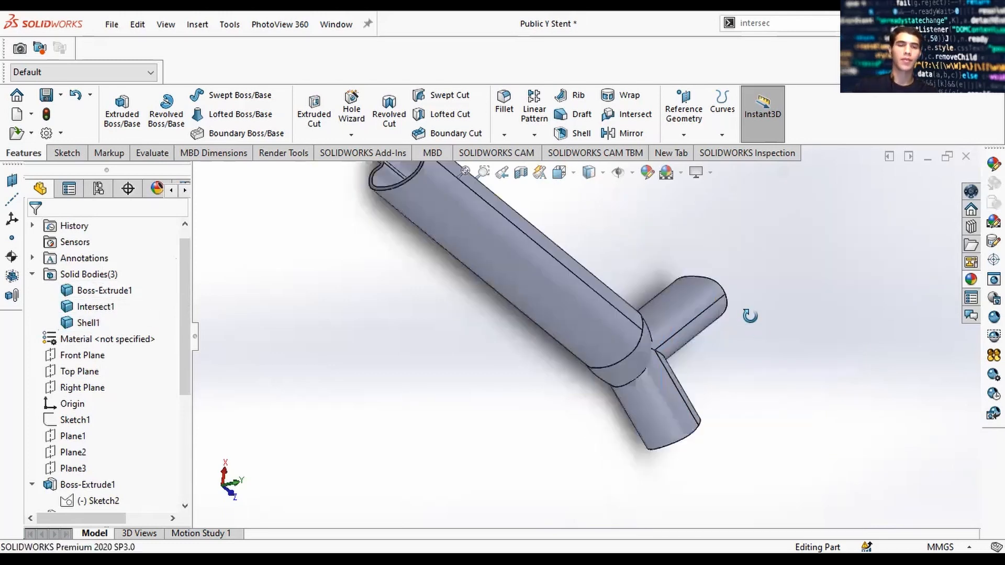
{"action": "middle_click_drag", "start_coordinate": [750, 315], "coordinate": [527, 163]}
Step: Start a Fillet and select the open end faces of both branches as the items to fillet
{"action": "left_click", "coordinate": [806, 23]}
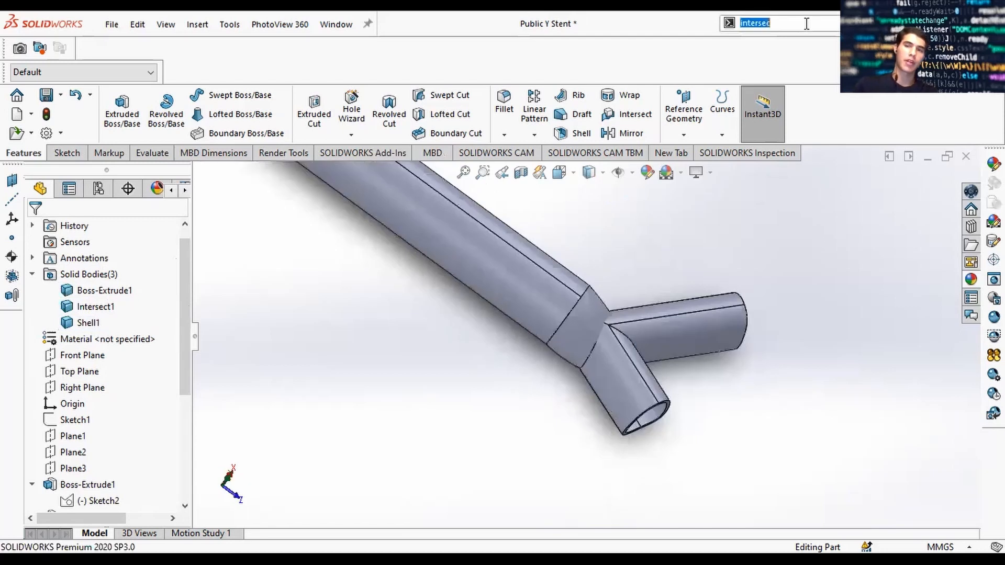
{"action": "type", "text": "f"}
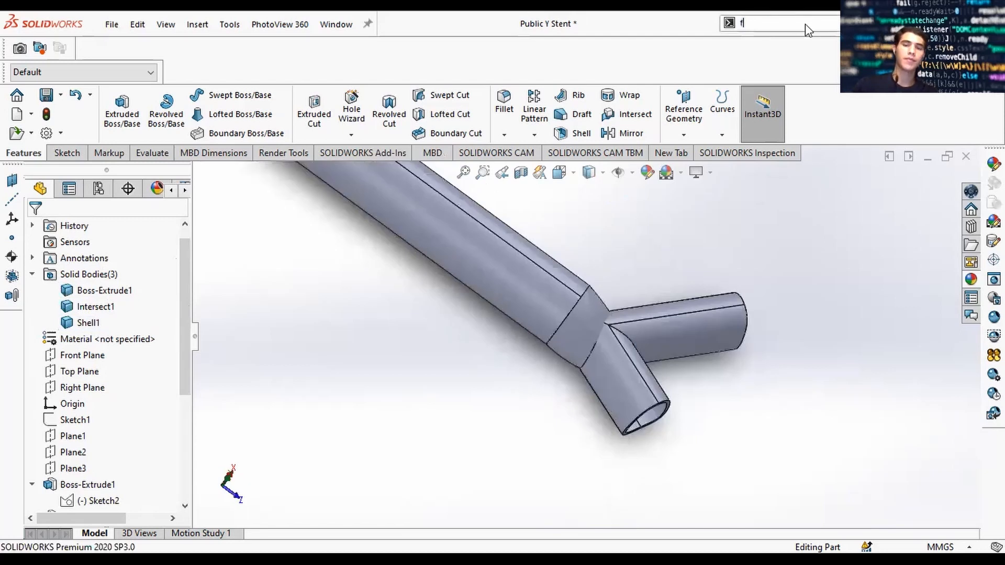
{"action": "type", "text": "illet"}
{"action": "key", "text": "Return"}
{"action": "scroll", "coordinate": [654, 397], "scroll_direction": "down", "scroll_amount": 3}
{"action": "middle_click_drag", "start_coordinate": [658, 415], "coordinate": [623, 280]}
{"action": "left_click", "coordinate": [597, 358]}
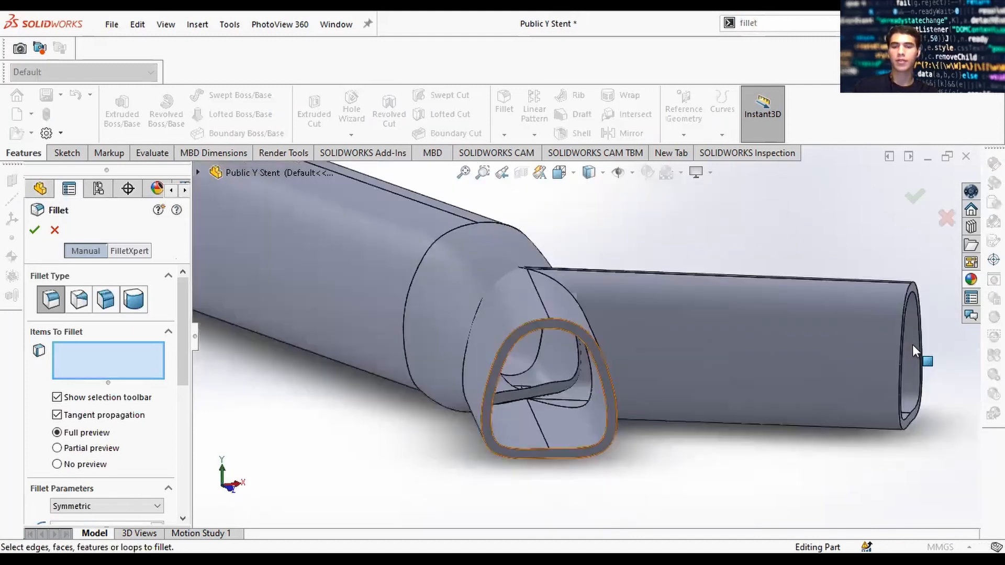
{"action": "middle_click_drag", "start_coordinate": [836, 364], "coordinate": [871, 302]}
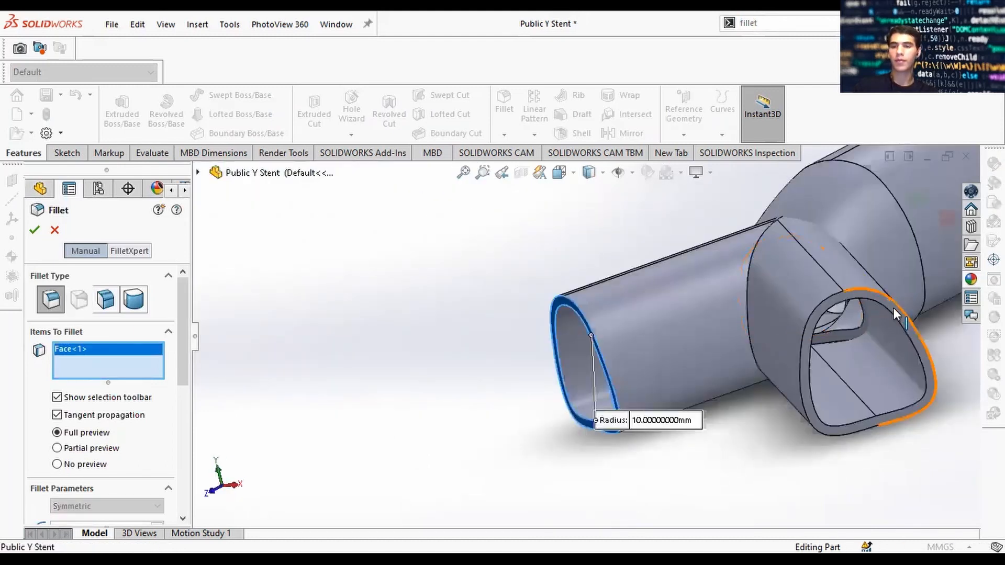
{"action": "left_click", "coordinate": [780, 240]}
Step: Try to add the main tube's open end face to the same fillet selection
{"action": "scroll", "coordinate": [680, 309], "scroll_direction": "up", "scroll_amount": 5}
{"action": "scroll", "coordinate": [434, 313], "scroll_direction": "down", "scroll_amount": 5}
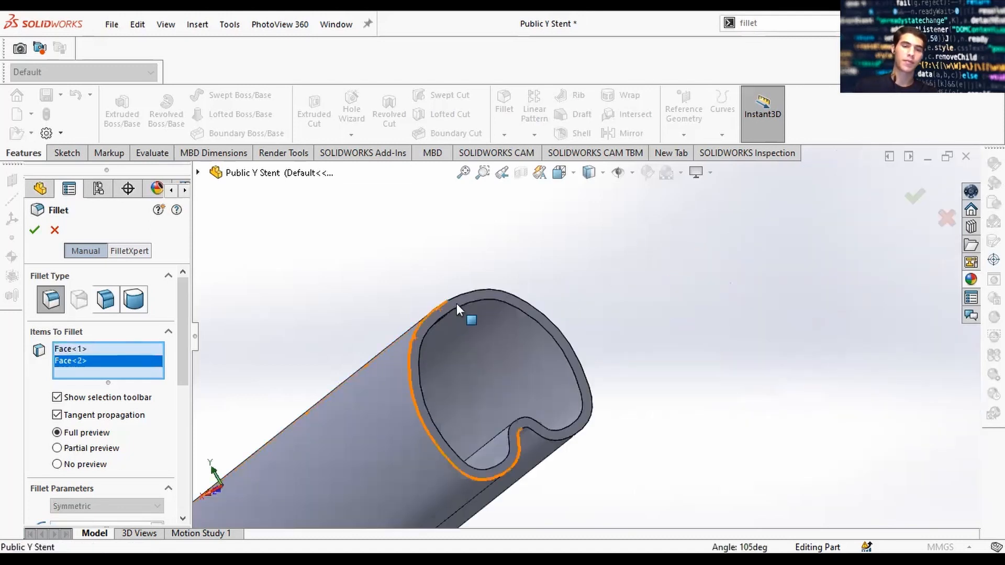
{"action": "left_click", "coordinate": [449, 304]}
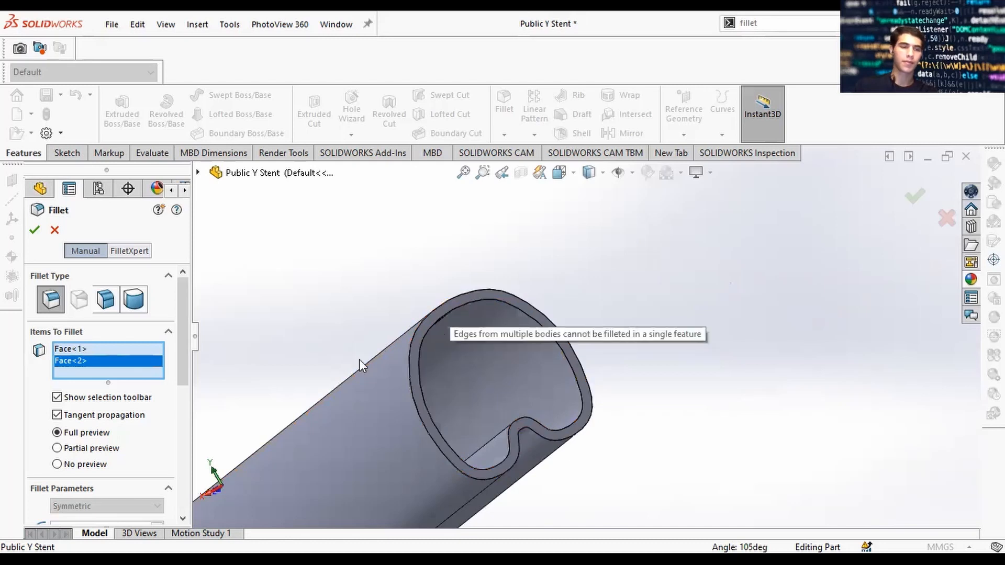
Step: Try a 0.5 mm radius for the fillet on the two branch end faces
{"action": "scroll", "coordinate": [235, 344], "scroll_direction": "up", "scroll_amount": 3}
{"action": "scroll", "coordinate": [185, 345], "scroll_direction": "down", "scroll_amount": 3}
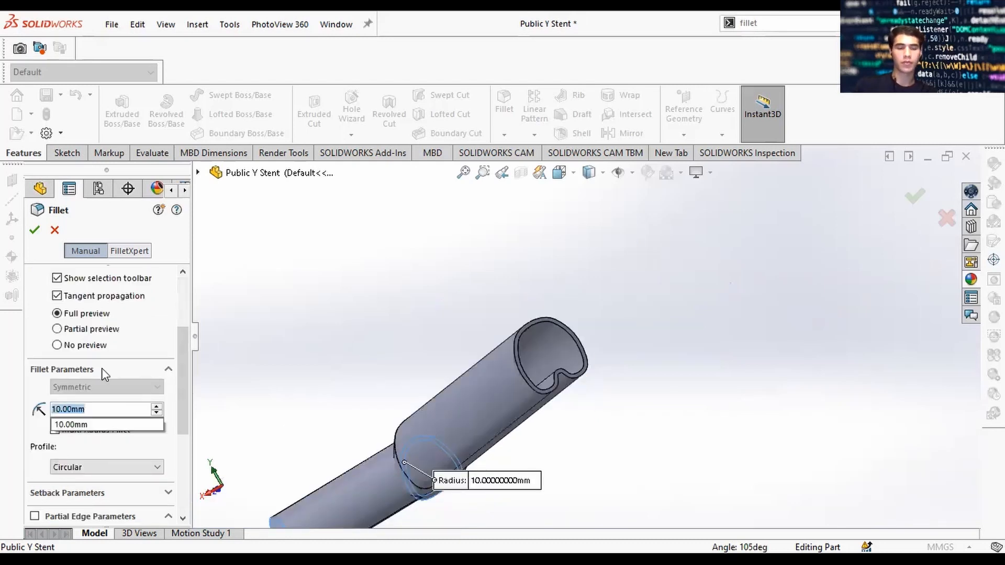
{"action": "type", "text": "0.5"}
{"action": "scroll", "coordinate": [565, 369], "scroll_direction": "down", "scroll_amount": 6}
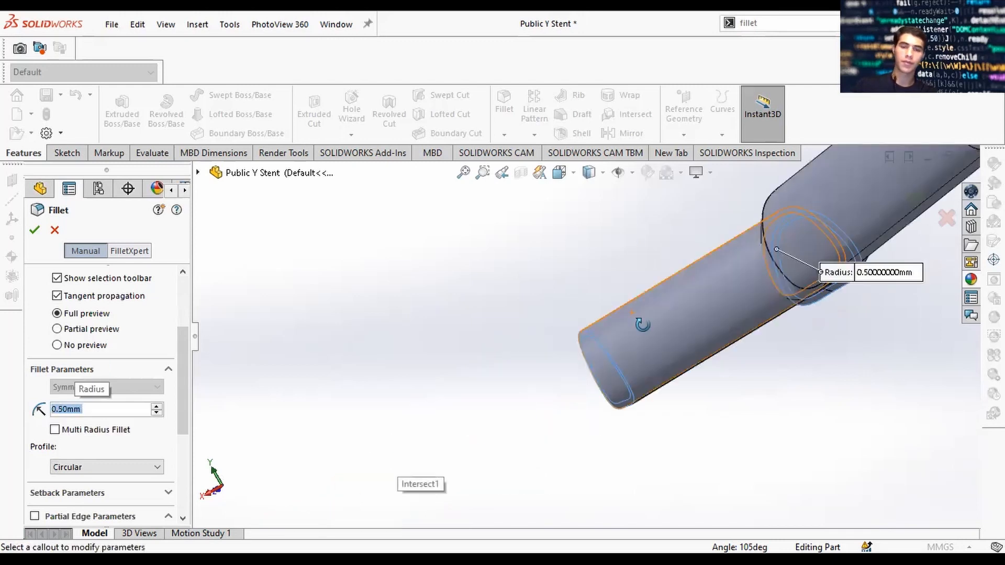
{"action": "scroll", "coordinate": [560, 358], "scroll_direction": "down", "scroll_amount": 1}
Step: Set the fillet radius to 0.49 mm and apply it to the open end faces of both branches
{"action": "left_click", "coordinate": [119, 407]}
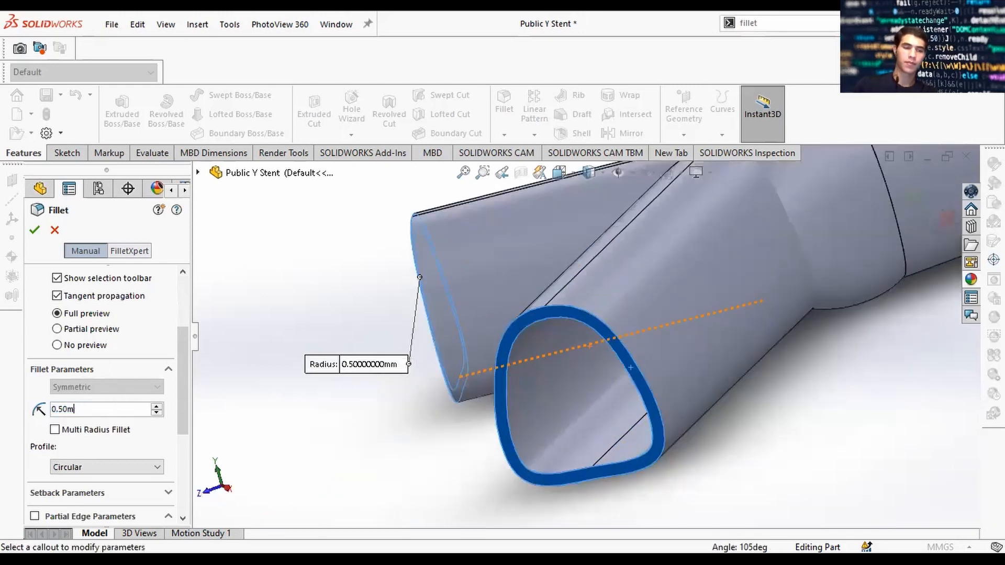
{"action": "key", "text": "BackSpace"}
{"action": "key", "text": "BackSpace"}
{"action": "key", "text": "BackSpace"}
{"action": "type", "text": "49"}
{"action": "key", "text": "Return"}
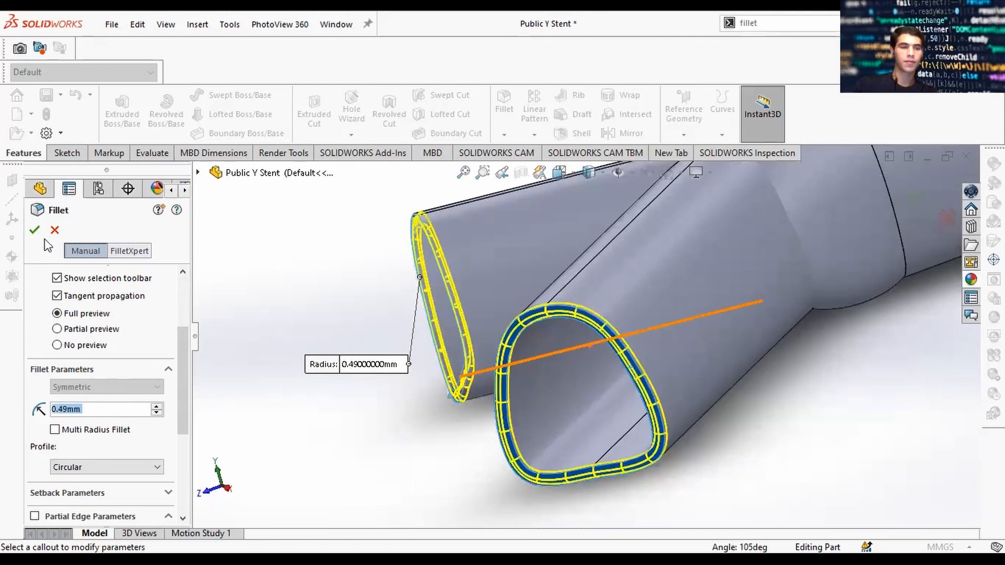
{"action": "left_click", "coordinate": [36, 231]}
{"action": "scroll", "coordinate": [752, 338], "scroll_direction": "up", "scroll_amount": 1}
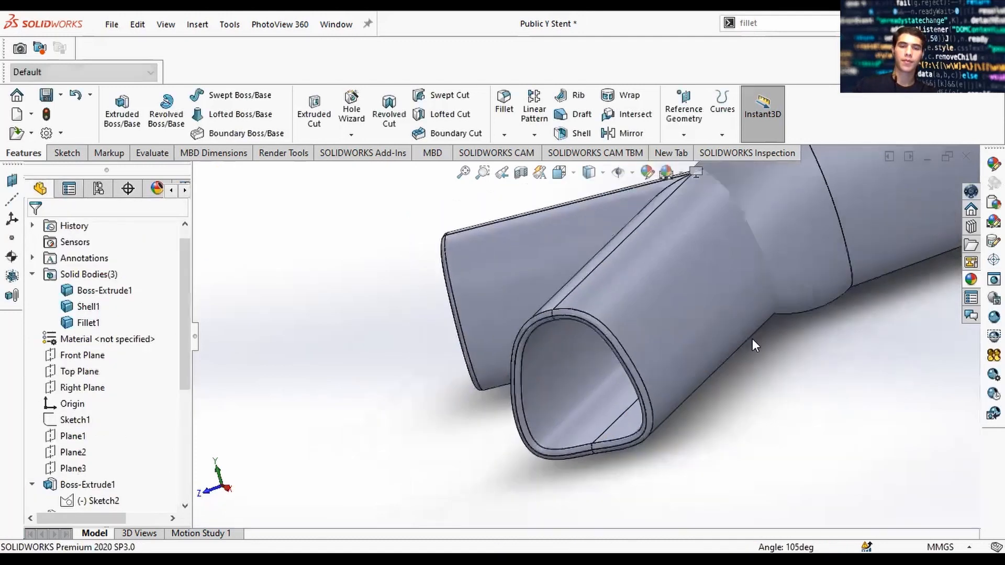
{"action": "middle_click_drag", "start_coordinate": [680, 314], "coordinate": [796, 314]}
{"action": "scroll", "coordinate": [639, 286], "scroll_direction": "up", "scroll_amount": 3}
{"action": "scroll", "coordinate": [638, 286], "scroll_direction": "down", "scroll_amount": 3}
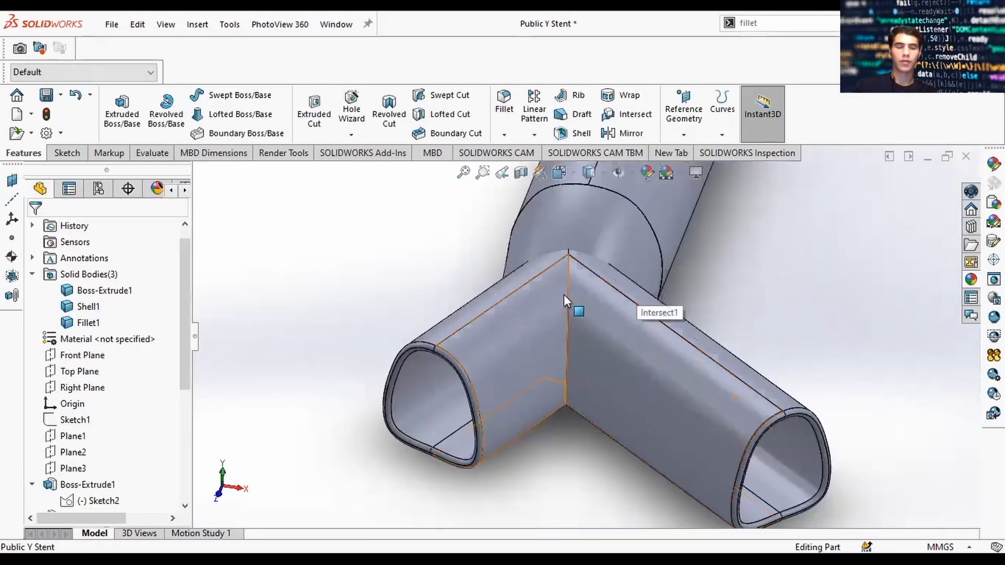
{"action": "left_click_drag", "start_coordinate": [183, 380], "coordinate": [183, 490]}
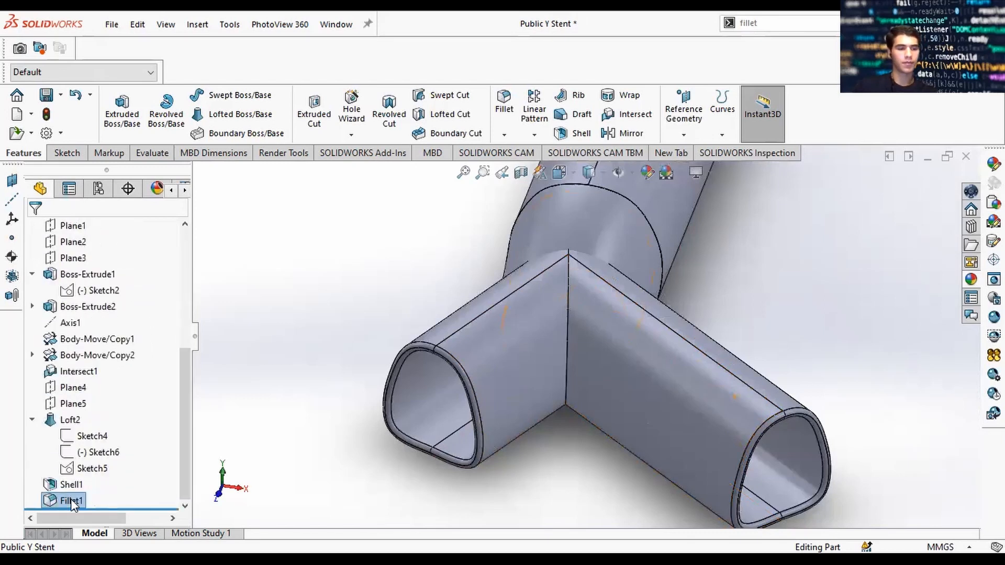
{"action": "right_click", "coordinate": [71, 498]}
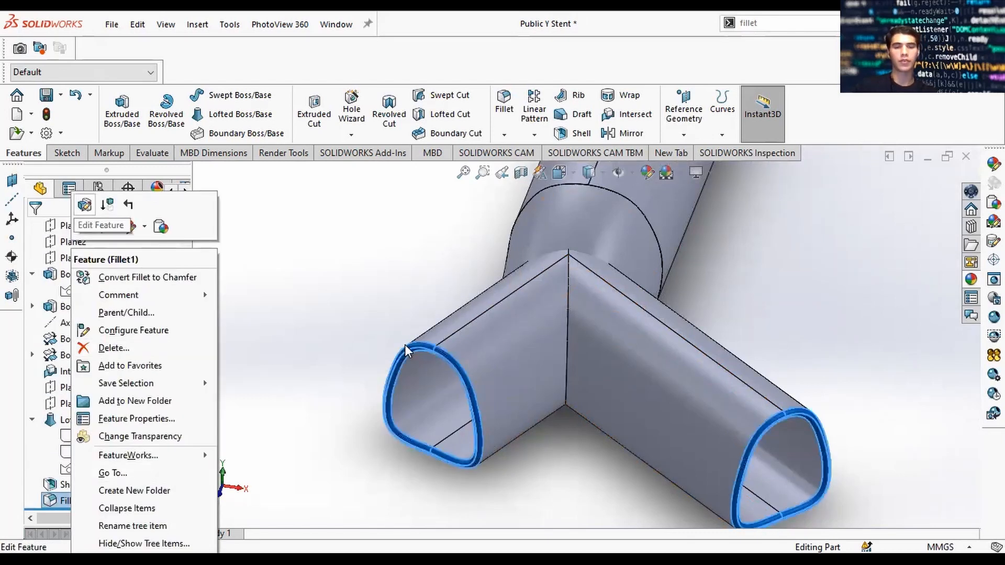
{"action": "left_click", "coordinate": [580, 335]}
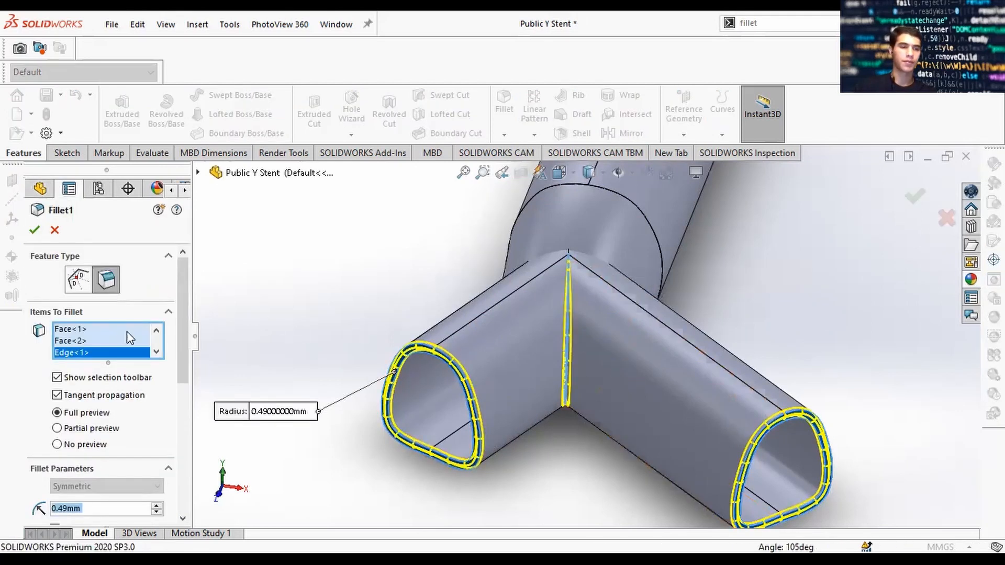
{"action": "left_click", "coordinate": [54, 230]}
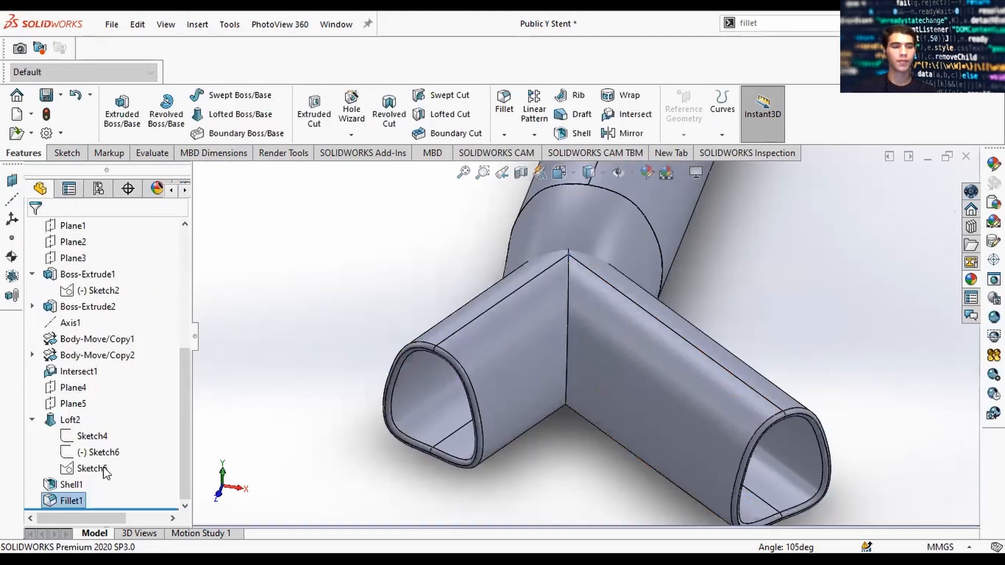
Step: Roll the model back to before the branch end fillet and combine the main tube, branched body and shelled transition using Add
{"action": "left_click_drag", "start_coordinate": [79, 509], "coordinate": [78, 493]}
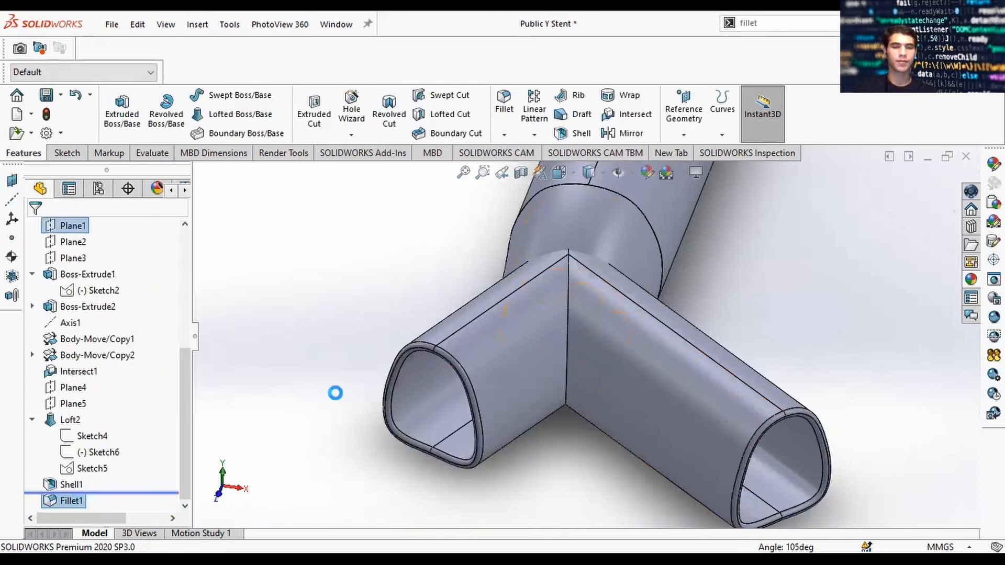
{"action": "type", "text": "combine"}
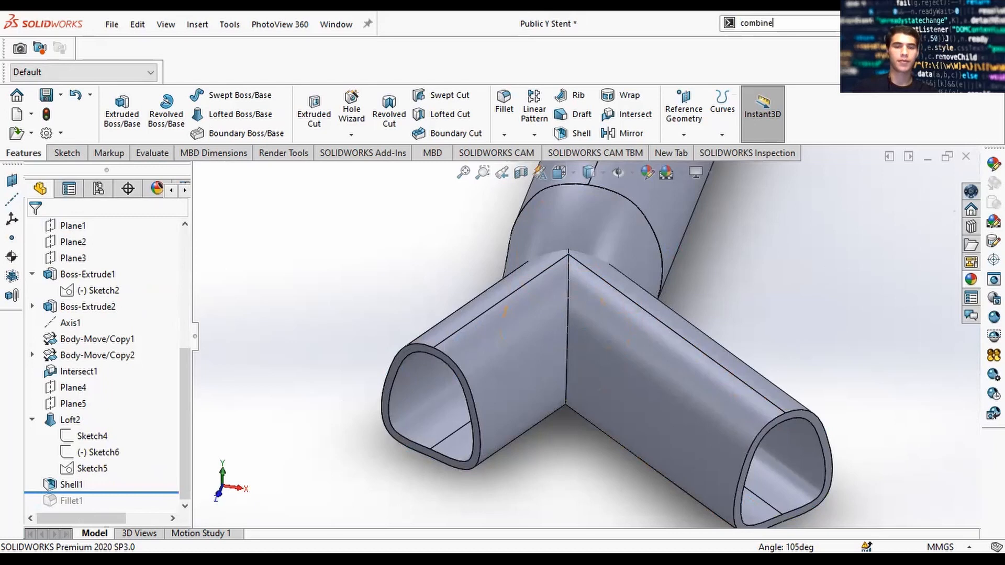
{"action": "key", "text": "Return"}
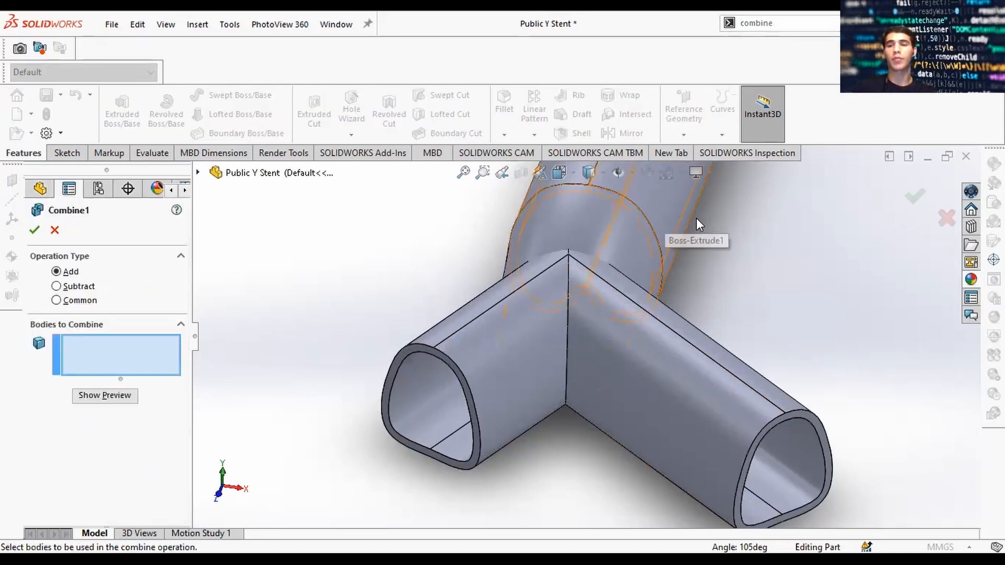
{"action": "scroll", "coordinate": [696, 224], "scroll_direction": "up", "scroll_amount": 3}
{"action": "left_click", "coordinate": [626, 237]}
{"action": "left_click", "coordinate": [584, 320]}
{"action": "left_click", "coordinate": [591, 276]}
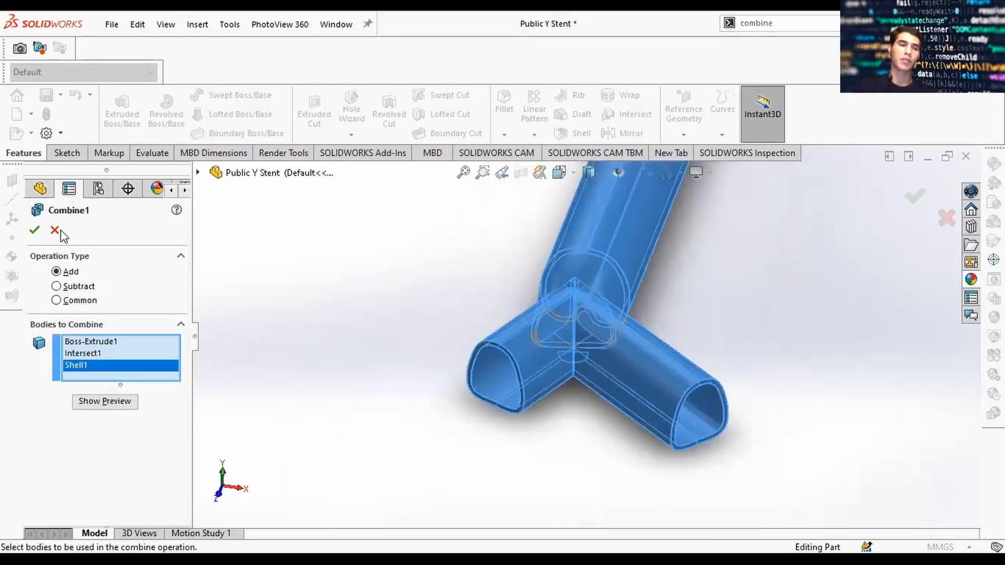
{"action": "left_click", "coordinate": [35, 230]}
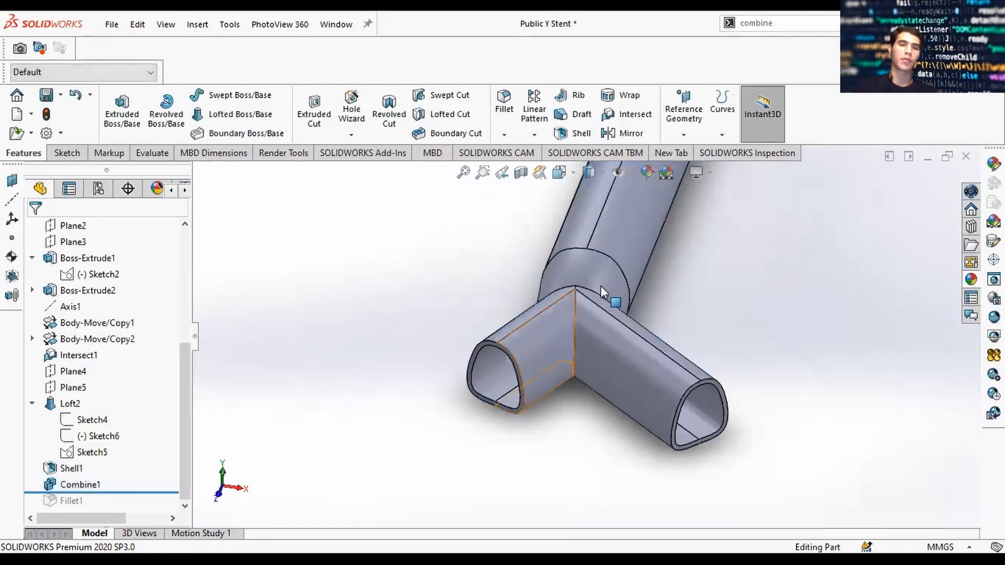
Step: Start a Fillet and select the crotch edge between the branches and the edges where both branches meet the transition
{"action": "left_click", "coordinate": [772, 24]}
{"action": "type", "text": "fill"}
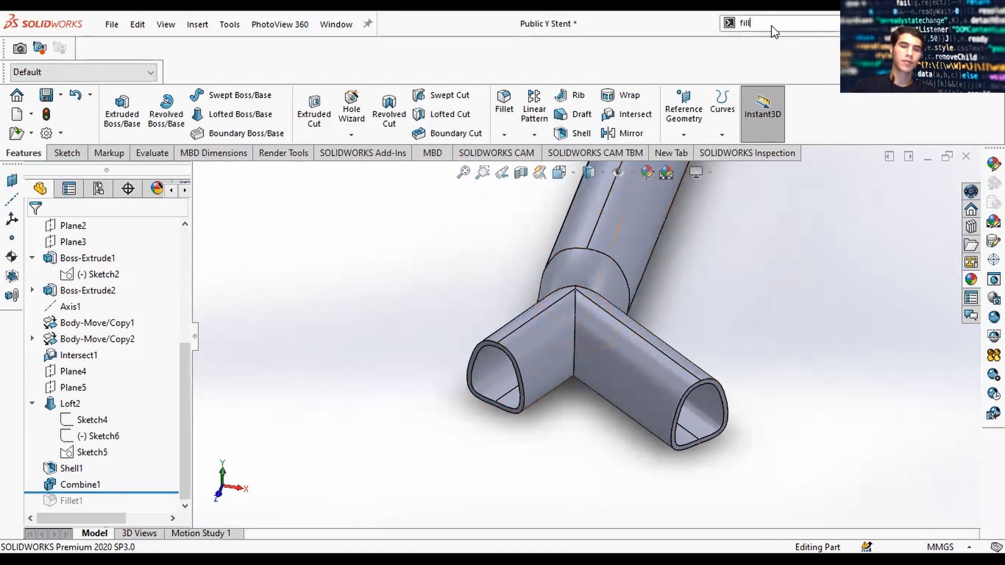
{"action": "type", "text": "et"}
{"action": "key", "text": "Return"}
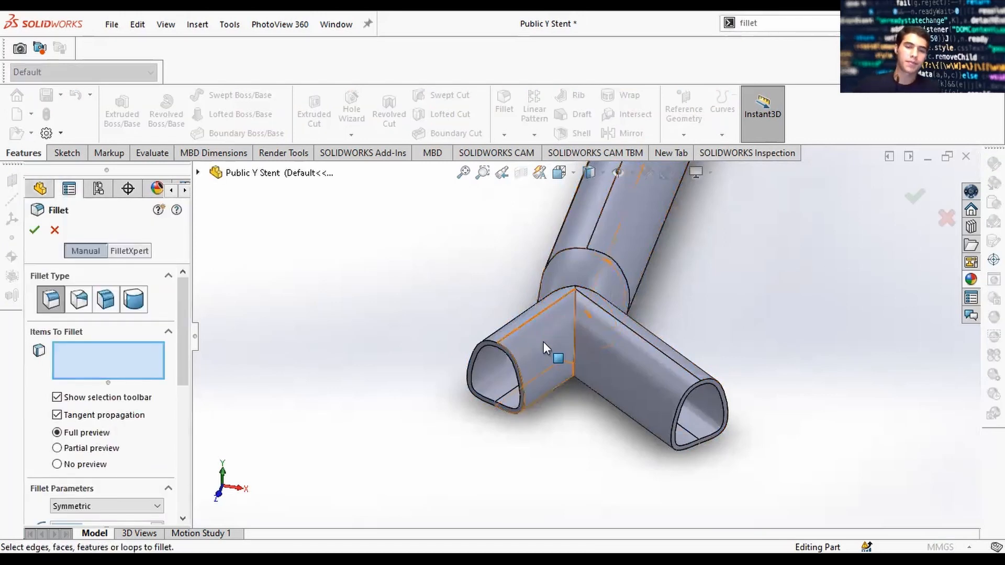
{"action": "scroll", "coordinate": [646, 249], "scroll_direction": "up", "scroll_amount": 5}
{"action": "scroll", "coordinate": [648, 282], "scroll_direction": "down", "scroll_amount": 1}
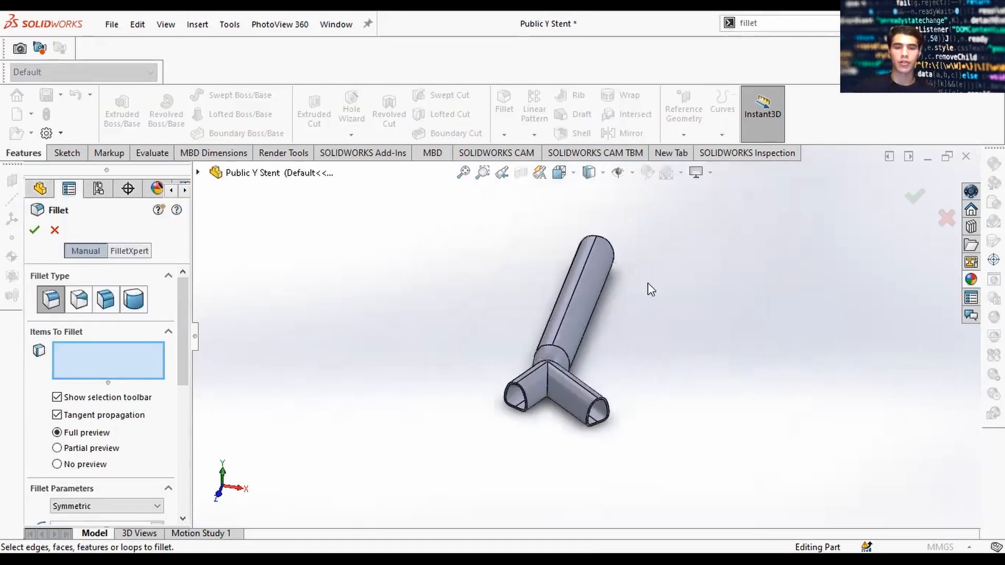
{"action": "scroll", "coordinate": [570, 403], "scroll_direction": "down", "scroll_amount": 4}
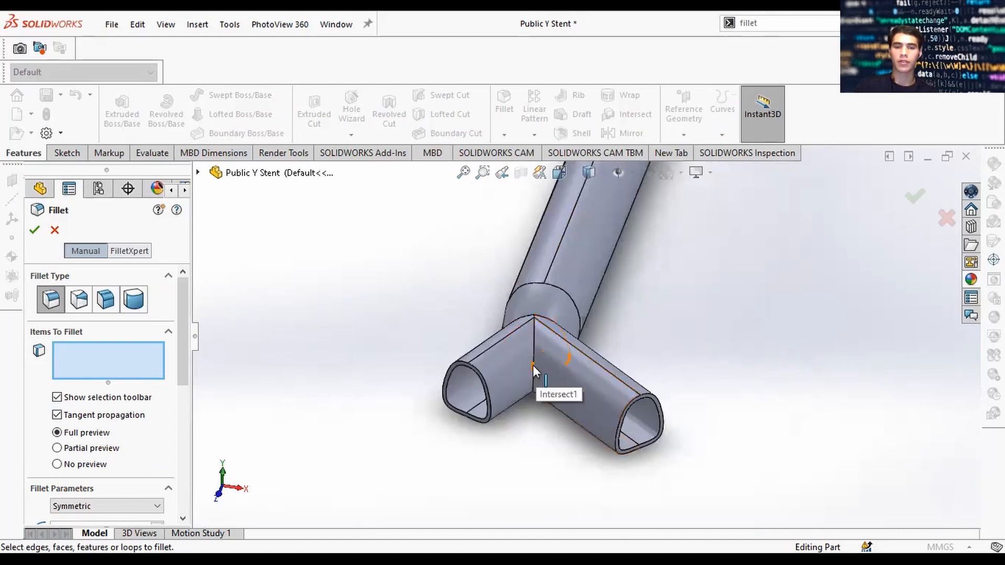
{"action": "scroll", "coordinate": [533, 362], "scroll_direction": "down", "scroll_amount": 3}
{"action": "left_click", "coordinate": [555, 316]}
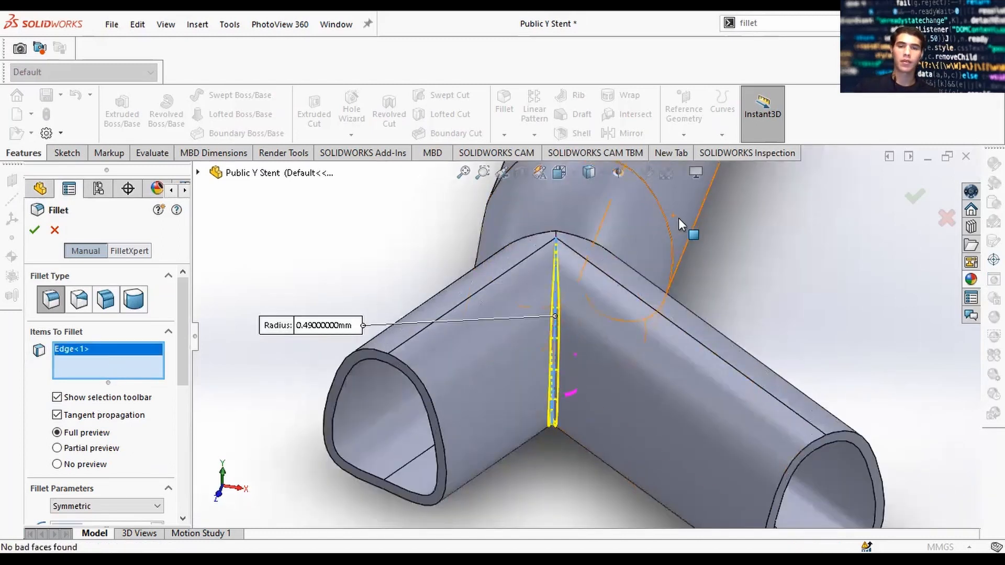
{"action": "middle_click_drag", "start_coordinate": [678, 218], "coordinate": [613, 333]}
{"action": "scroll", "coordinate": [544, 340], "scroll_direction": "down", "scroll_amount": 3}
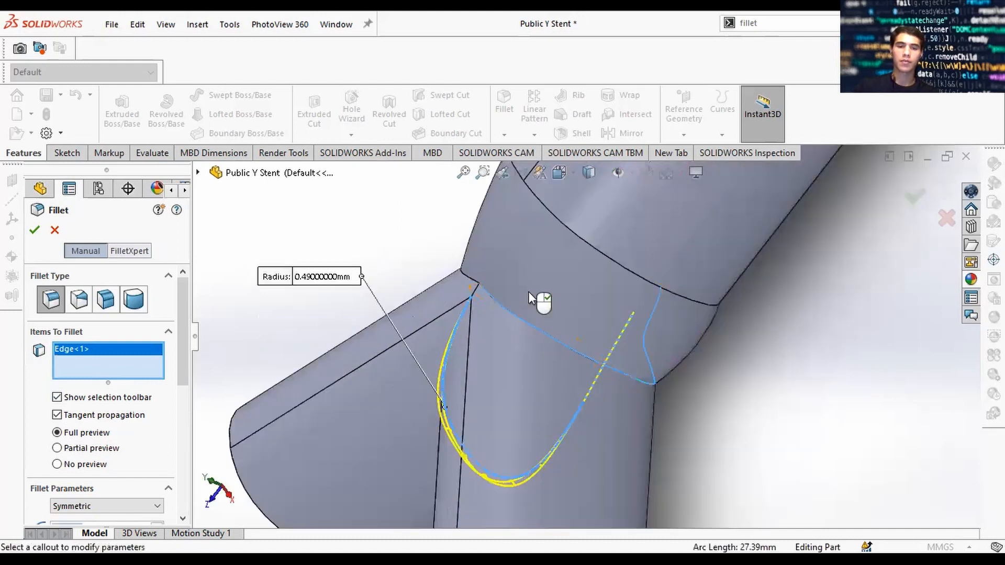
{"action": "middle_click_drag", "start_coordinate": [631, 261], "coordinate": [531, 301]}
{"action": "left_click", "coordinate": [406, 269]}
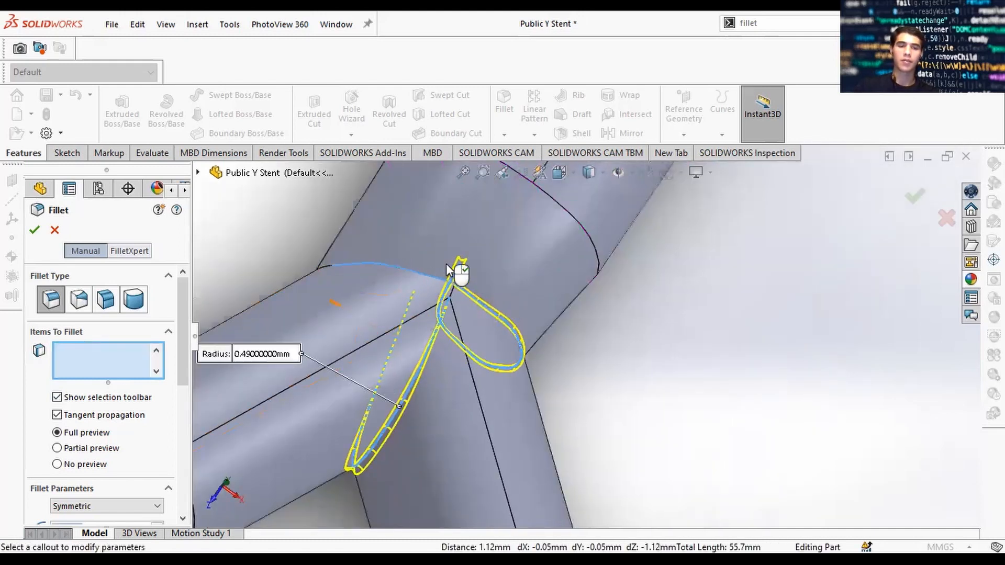
Step: Try to add the transition's curved edge on the underside of the junction to the fillet selection
{"action": "scroll", "coordinate": [503, 261], "scroll_direction": "up", "scroll_amount": 5}
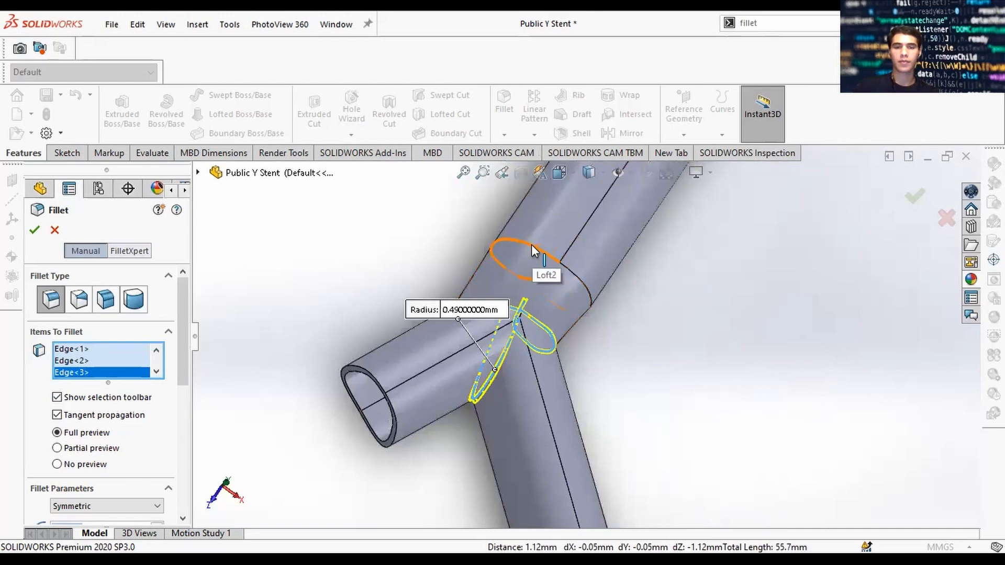
{"action": "middle_click_drag", "start_coordinate": [545, 293], "coordinate": [528, 310]}
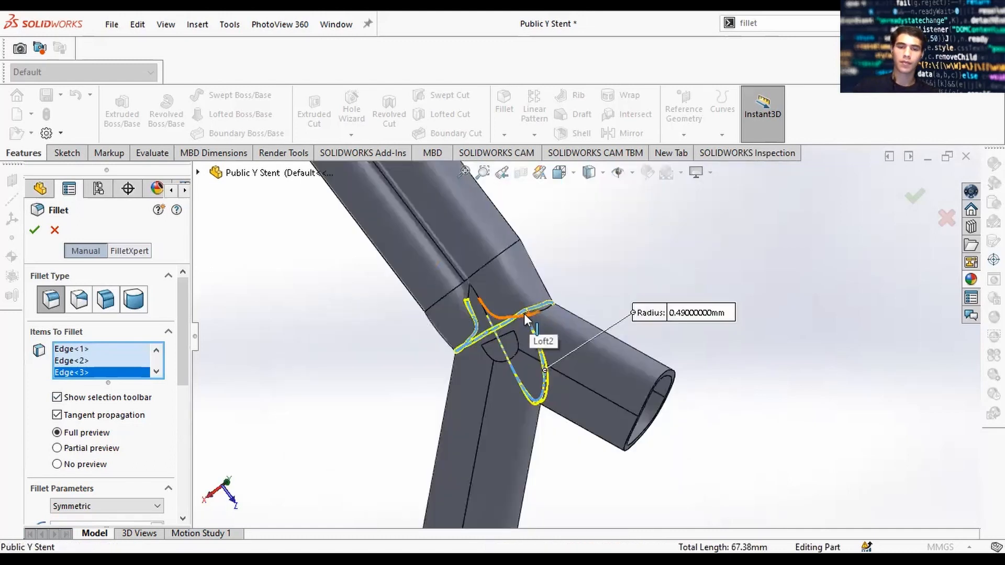
{"action": "left_click", "coordinate": [524, 314]}
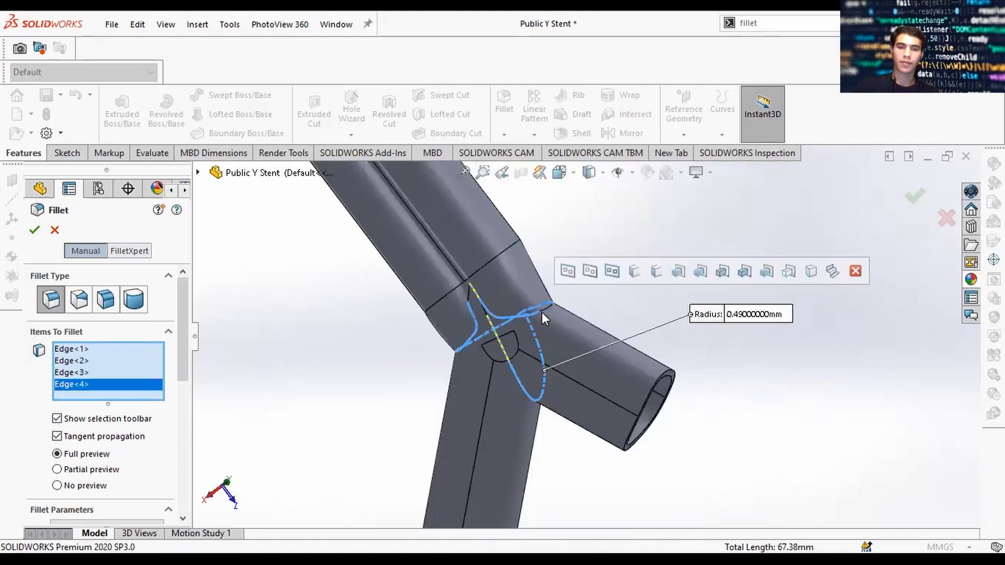
{"action": "right_click", "coordinate": [96, 384]}
{"action": "left_click", "coordinate": [121, 414]}
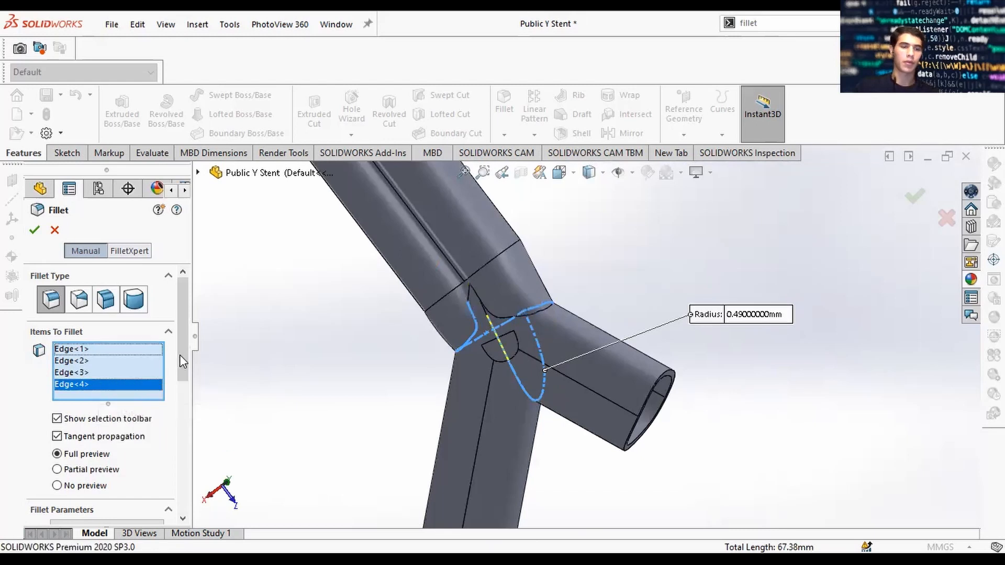
Step: Try a 1 mm radius for the junction fillet
{"action": "left_click_drag", "start_coordinate": [182, 362], "coordinate": [179, 425]}
{"action": "left_click_drag", "start_coordinate": [105, 399], "coordinate": [21, 406]}
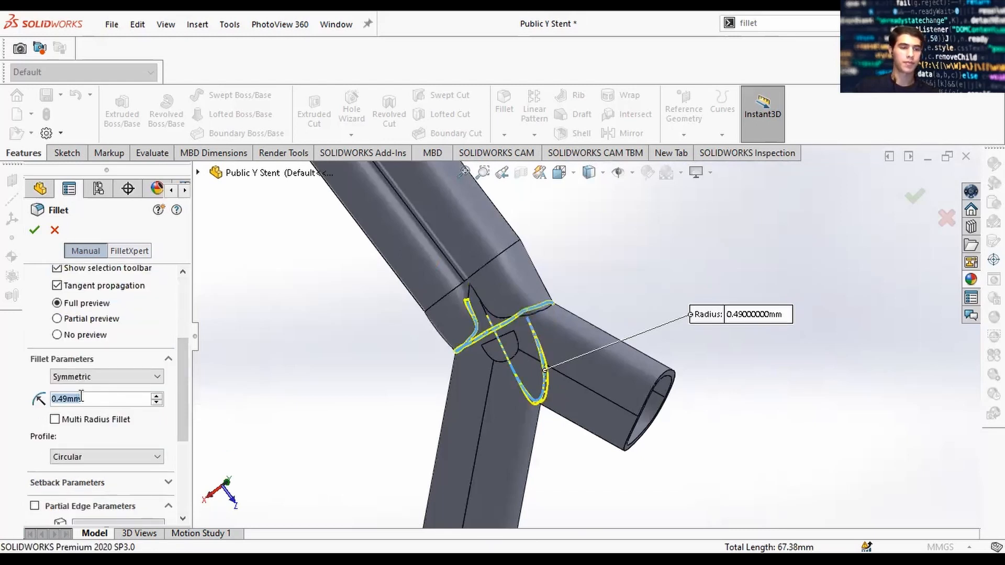
{"action": "type", "text": "1"}
{"action": "key", "text": "Return"}
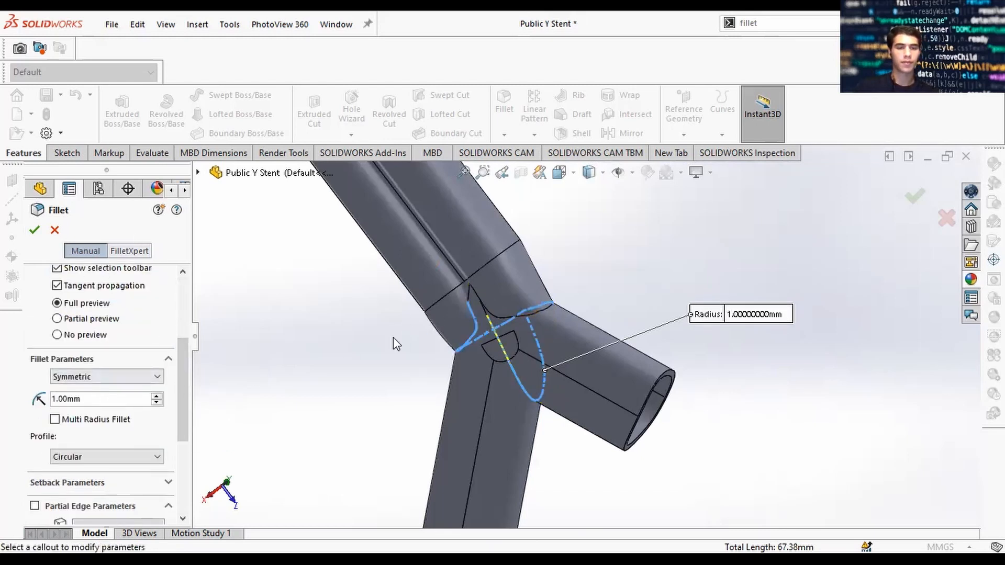
Step: Set the junction fillet's radius to 0.5 mm and apply it to the three selected edges
{"action": "left_click_drag", "start_coordinate": [95, 399], "coordinate": [24, 402]}
{"action": "key", "text": "BackSpace"}
{"action": "type", "text": "."}
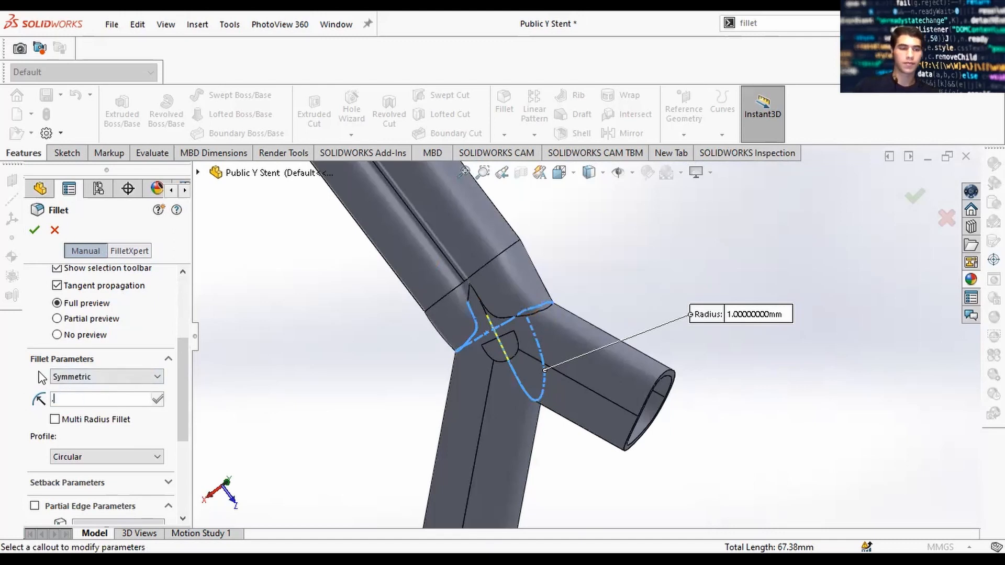
{"action": "type", "text": "5"}
{"action": "key", "text": "Return"}
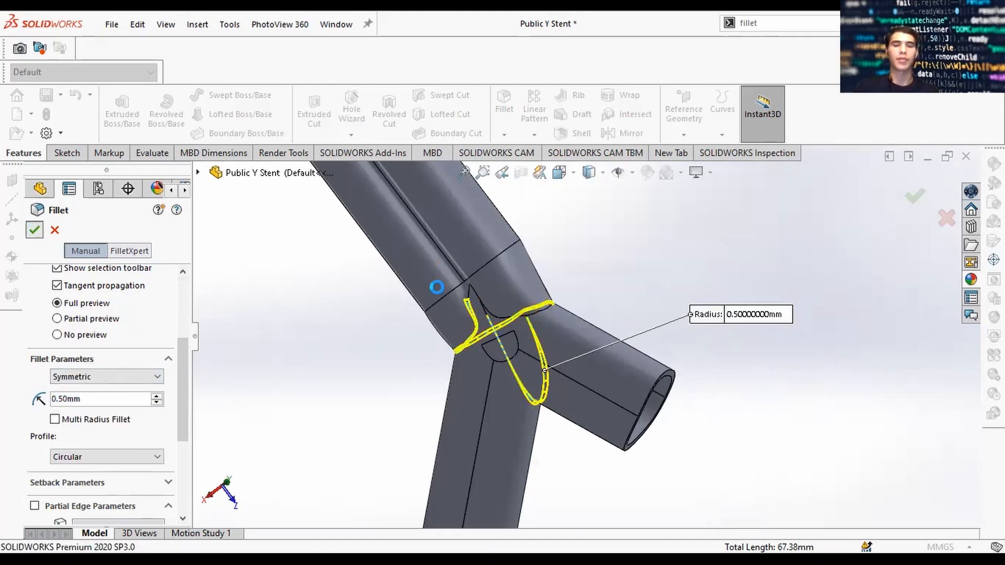
Step: Reopen the junction fillet for editing and set its radius to 0.49 mm
{"action": "middle_click_drag", "start_coordinate": [559, 281], "coordinate": [301, 365]}
{"action": "scroll", "coordinate": [417, 361], "scroll_direction": "up", "scroll_amount": 4}
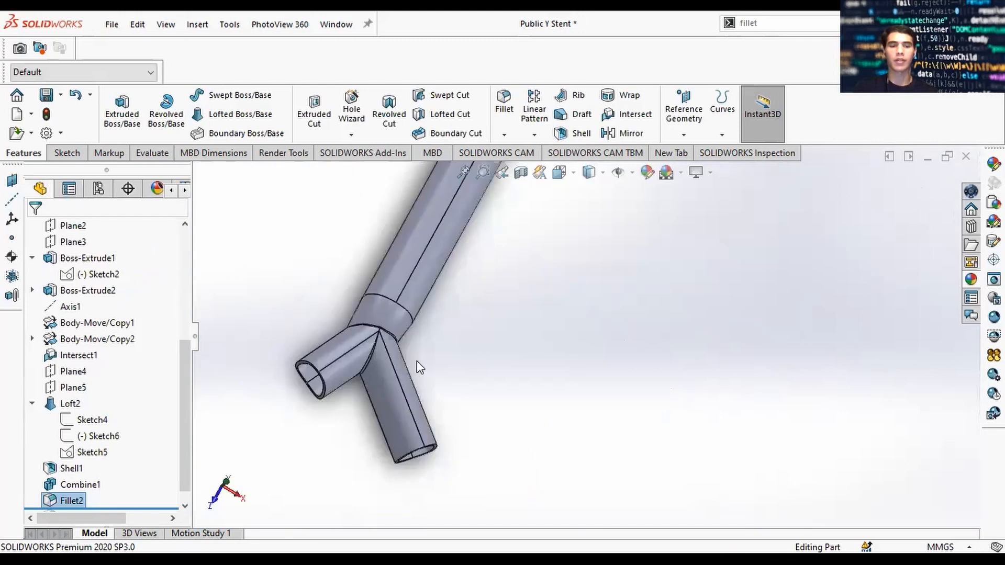
{"action": "scroll", "coordinate": [417, 360], "scroll_direction": "down", "scroll_amount": 3}
{"action": "scroll", "coordinate": [177, 463], "scroll_direction": "down", "scroll_amount": 1}
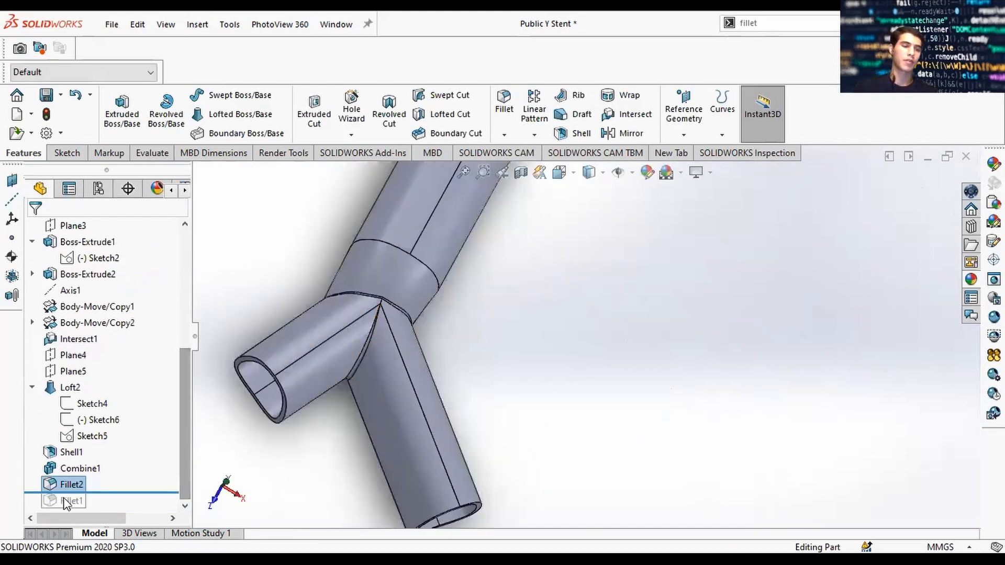
{"action": "mouse_move", "coordinate": [69, 491]}
{"action": "left_mouse_down"}
{"action": "mouse_move", "coordinate": [71, 501]}
{"action": "mouse_move", "coordinate": [71, 486]}
{"action": "left_mouse_up"}
{"action": "right_click", "coordinate": [60, 482]}
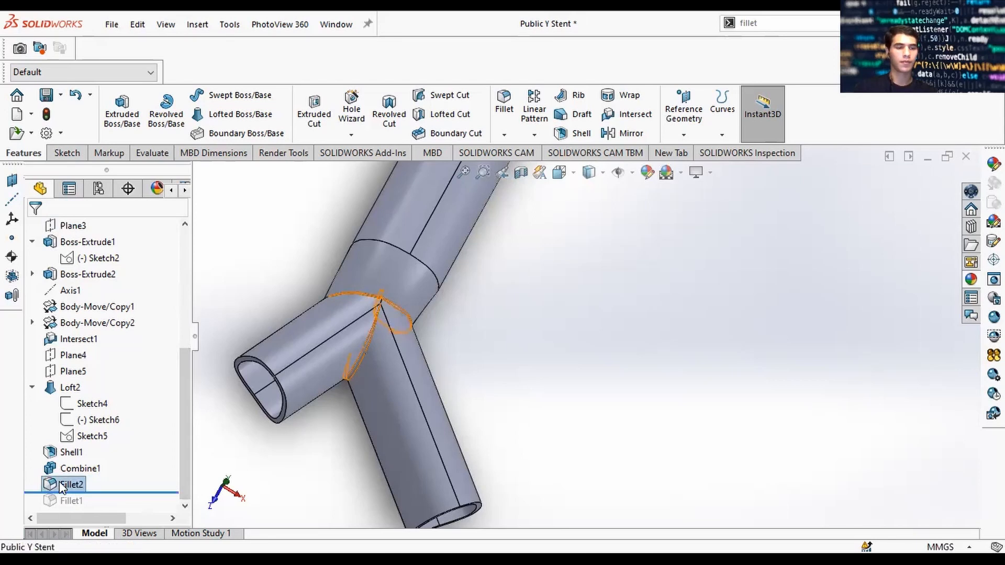
{"action": "left_click", "coordinate": [73, 183]}
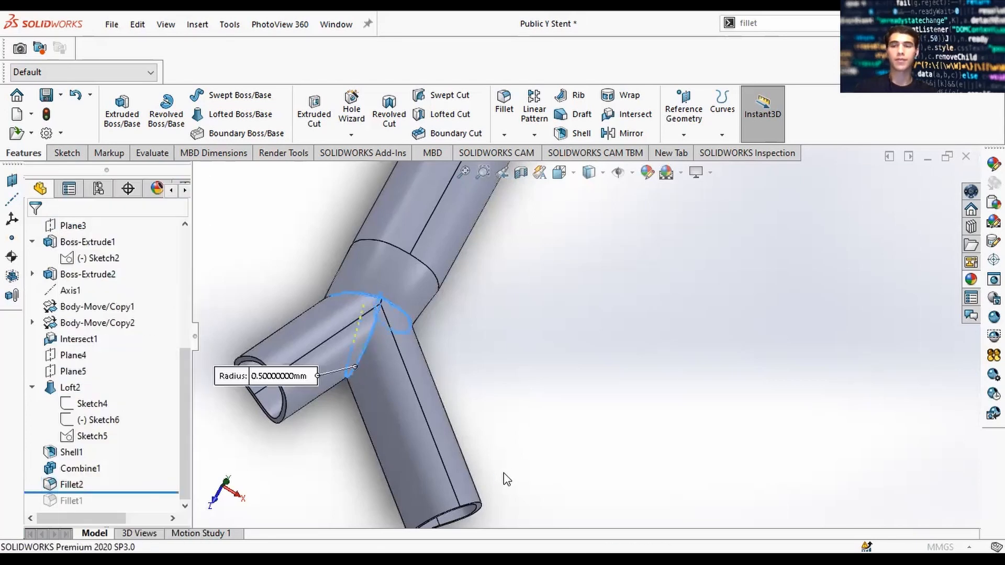
{"action": "middle_click_drag", "start_coordinate": [490, 373], "coordinate": [470, 406]}
{"action": "scroll", "coordinate": [432, 333], "scroll_direction": "down", "scroll_amount": 3}
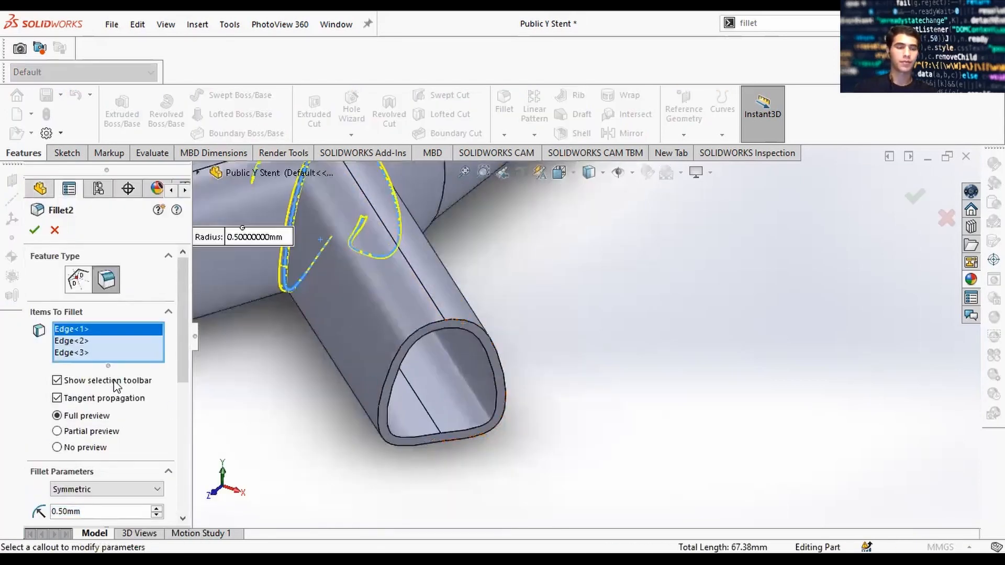
{"action": "scroll", "coordinate": [104, 419], "scroll_direction": "down", "scroll_amount": 3}
{"action": "left_click", "coordinate": [110, 430]}
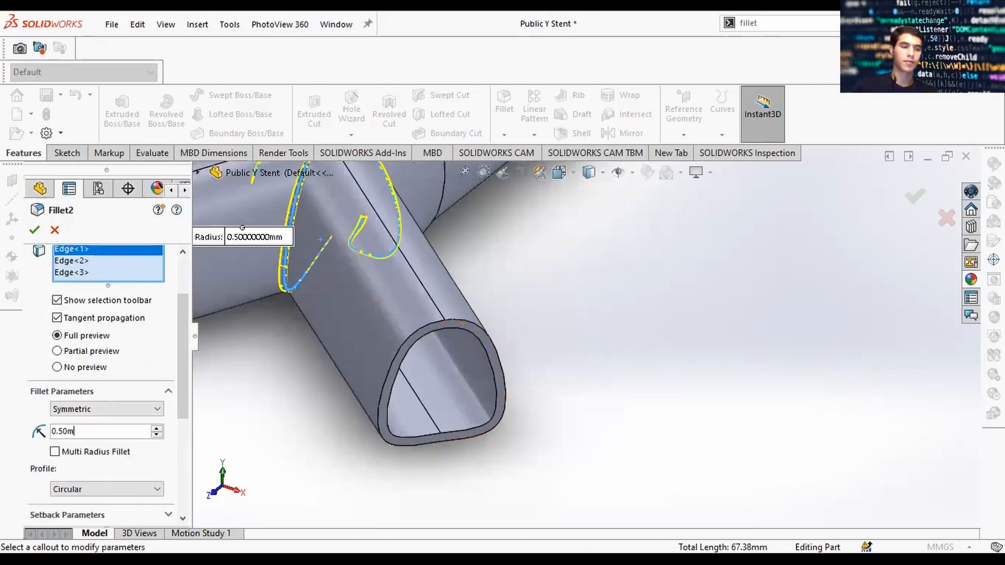
{"action": "key", "text": "BackSpace"}
{"action": "key", "text": "BackSpace"}
{"action": "key", "text": "BackSpace"}
{"action": "type", "text": "49"}
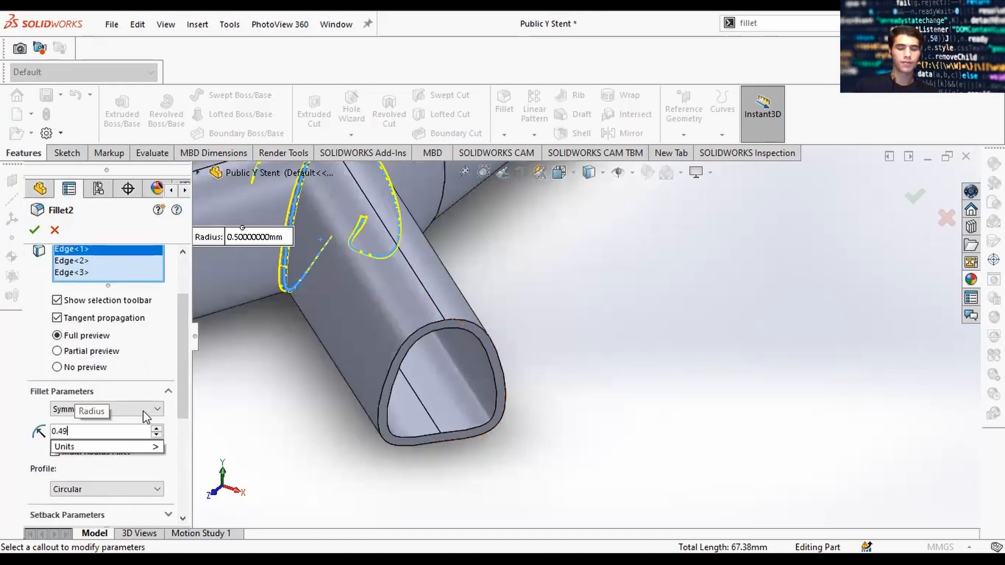
{"action": "key", "text": "Return"}
Step: Add the end faces of both branches and of the main tube to the junction fillet and apply it
{"action": "left_click", "coordinate": [424, 331]}
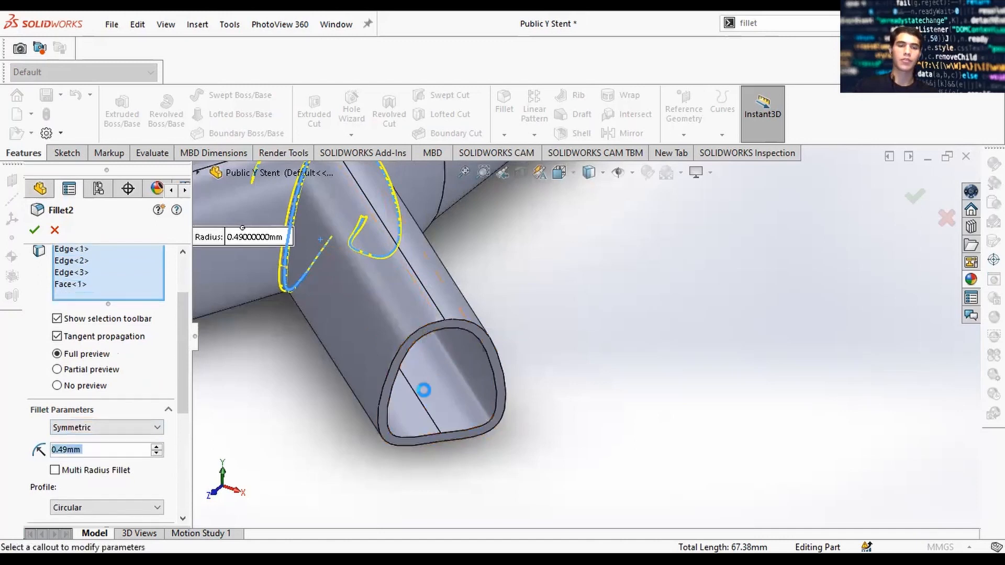
{"action": "scroll", "coordinate": [334, 369], "scroll_direction": "up", "scroll_amount": 4}
{"action": "scroll", "coordinate": [457, 290], "scroll_direction": "down", "scroll_amount": 3}
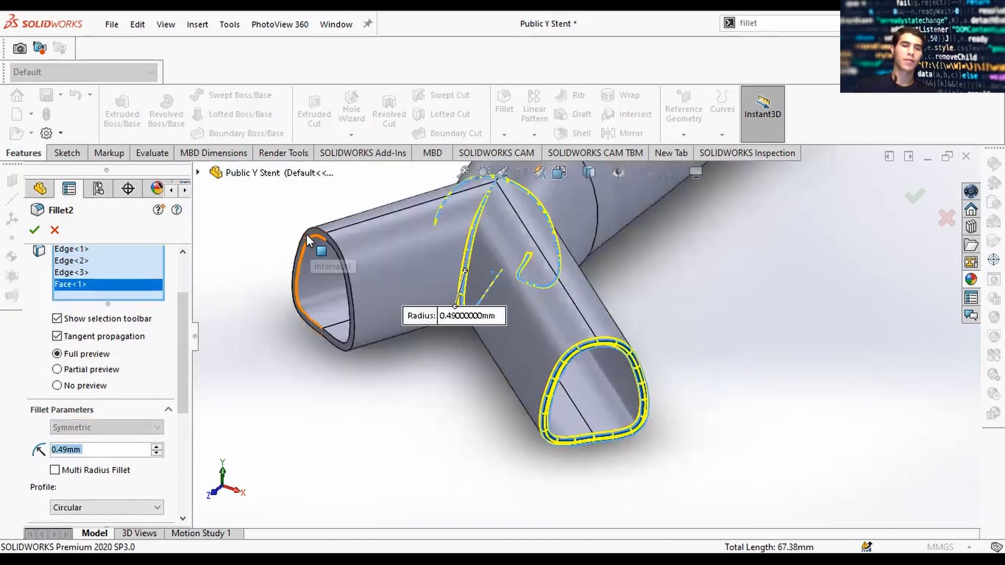
{"action": "left_click", "coordinate": [306, 234]}
{"action": "scroll", "coordinate": [687, 237], "scroll_direction": "up", "scroll_amount": 6}
{"action": "middle_click_drag", "start_coordinate": [712, 236], "coordinate": [547, 345]}
{"action": "scroll", "coordinate": [589, 272], "scroll_direction": "down", "scroll_amount": 3}
{"action": "scroll", "coordinate": [589, 273], "scroll_direction": "down", "scroll_amount": 3}
{"action": "left_click", "coordinate": [523, 283]}
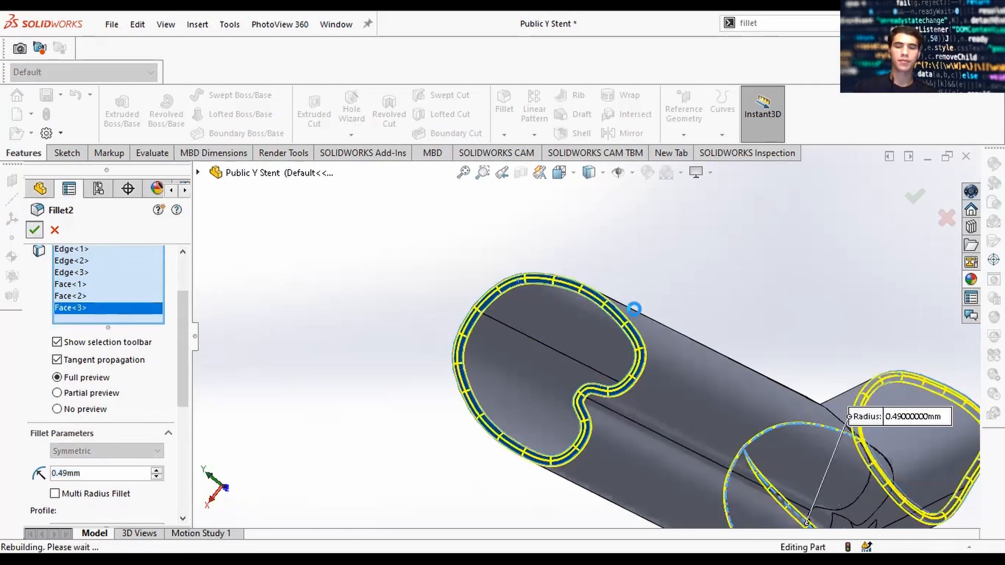
{"action": "middle_click_drag", "start_coordinate": [655, 350], "coordinate": [720, 304]}
{"action": "scroll", "coordinate": [721, 303], "scroll_direction": "up", "scroll_amount": 5}
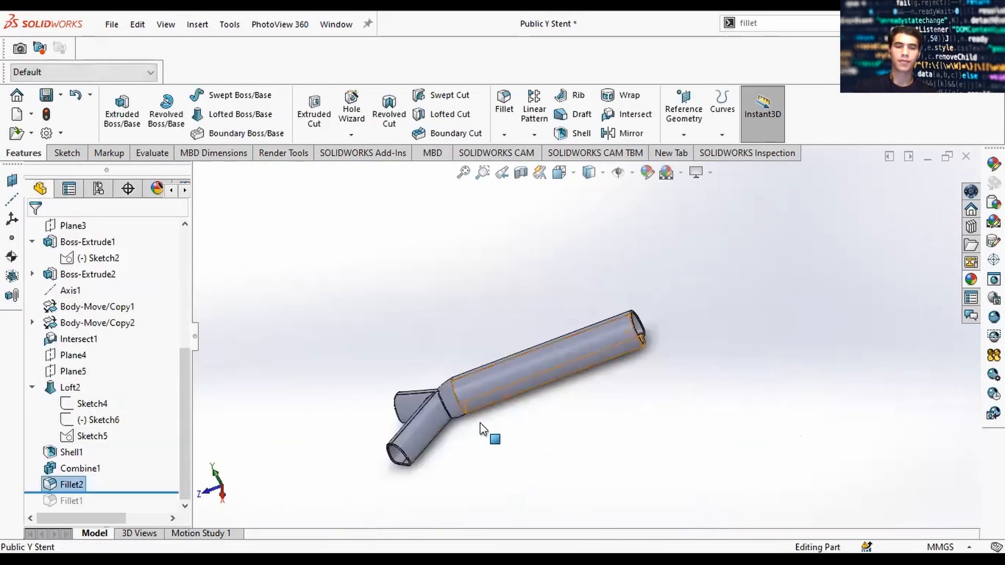
Step: Roll the feature history forward past the old Fillet1 and delete that fillet
{"action": "scroll", "coordinate": [479, 423], "scroll_direction": "down", "scroll_amount": 5}
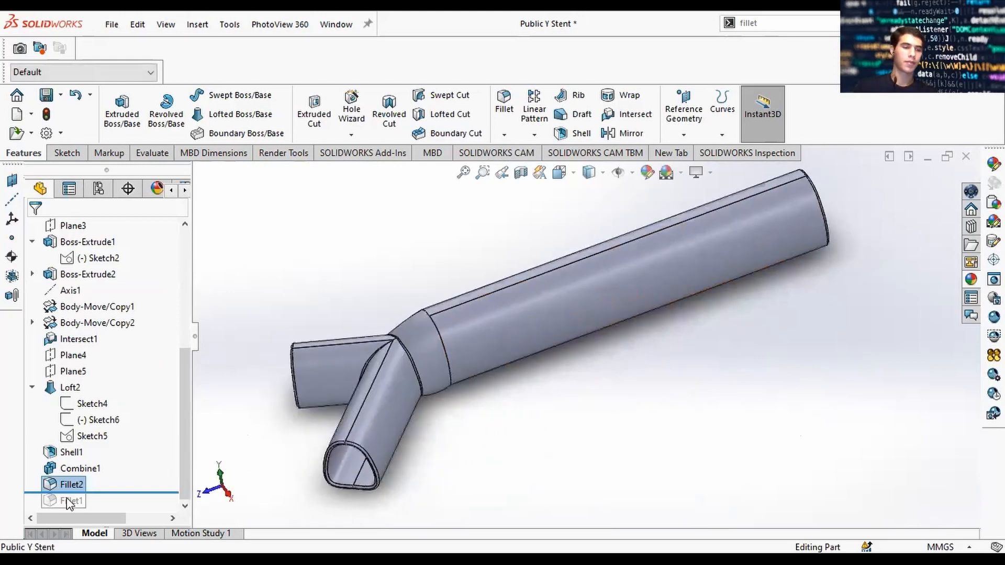
{"action": "left_click", "coordinate": [241, 502]}
{"action": "left_click_drag", "start_coordinate": [158, 492], "coordinate": [144, 508]}
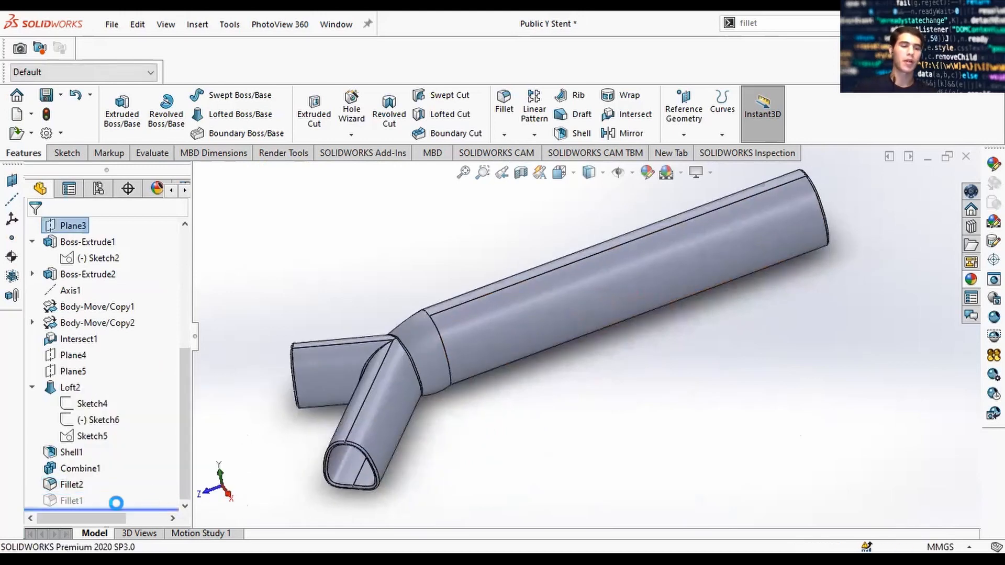
{"action": "left_click", "coordinate": [83, 503]}
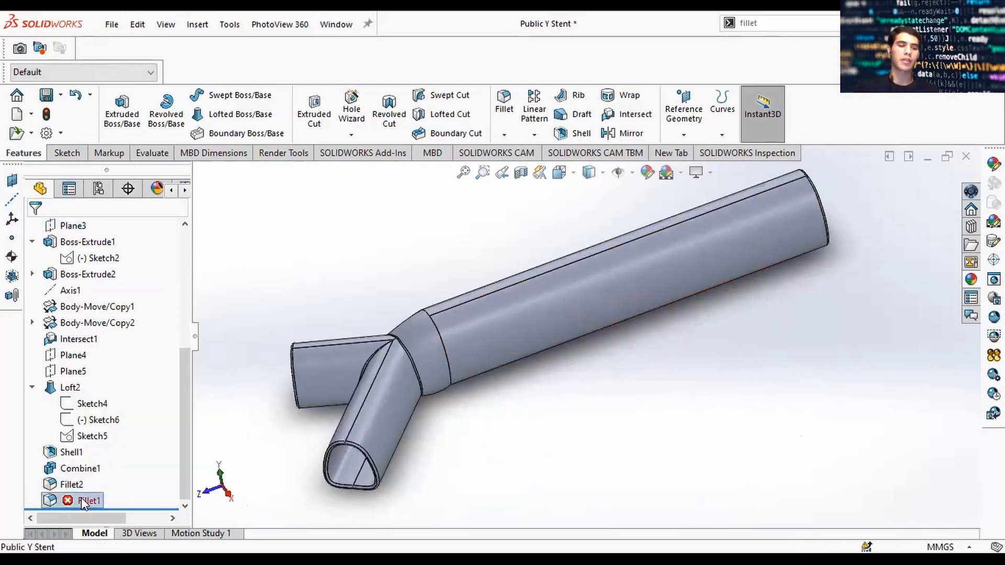
{"action": "right_click", "coordinate": [49, 502]}
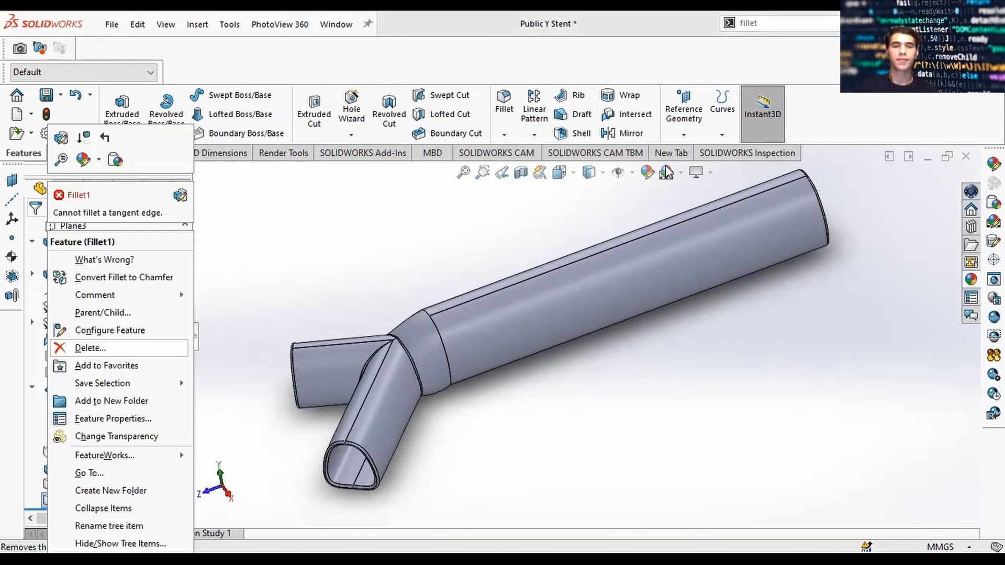
{"action": "left_click", "coordinate": [595, 219]}
{"action": "scroll", "coordinate": [749, 350], "scroll_direction": "up", "scroll_amount": 3}
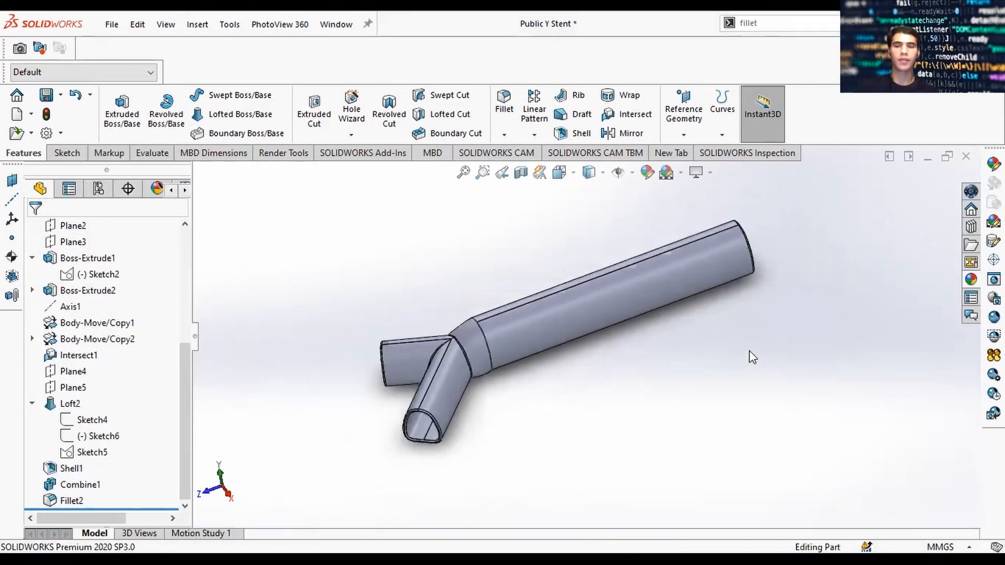
Step: Start a reference plane from the Front Plane, flip its offset toward the main tube's open end and set the distance to 105 mm
{"action": "middle_click_drag", "start_coordinate": [754, 310], "coordinate": [812, 368]}
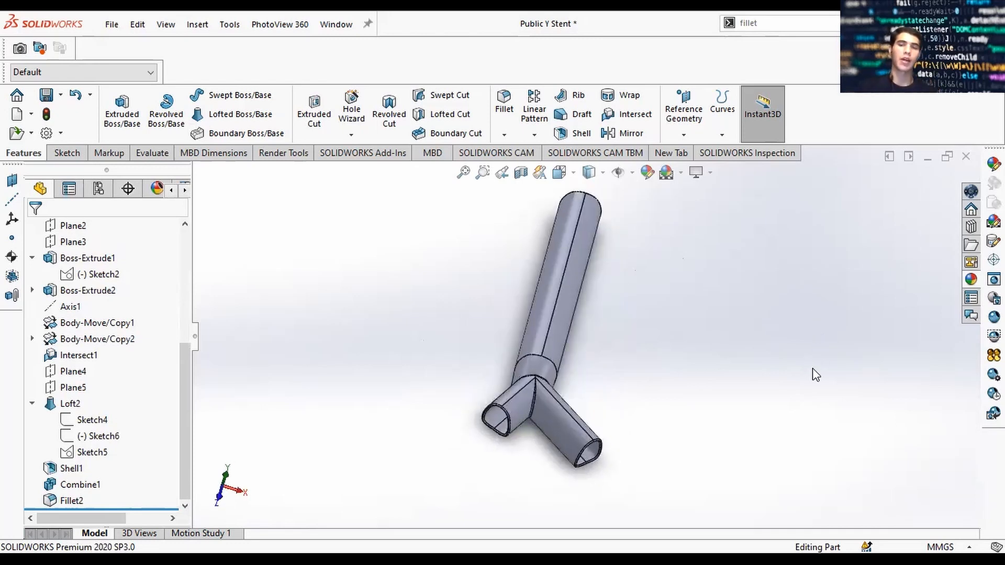
{"action": "mouse_move", "coordinate": [686, 281]}
{"action": "middle_mouse_down"}
{"action": "mouse_move", "coordinate": [675, 290]}
{"action": "mouse_move", "coordinate": [659, 275]}
{"action": "mouse_move", "coordinate": [619, 325]}
{"action": "middle_mouse_up"}
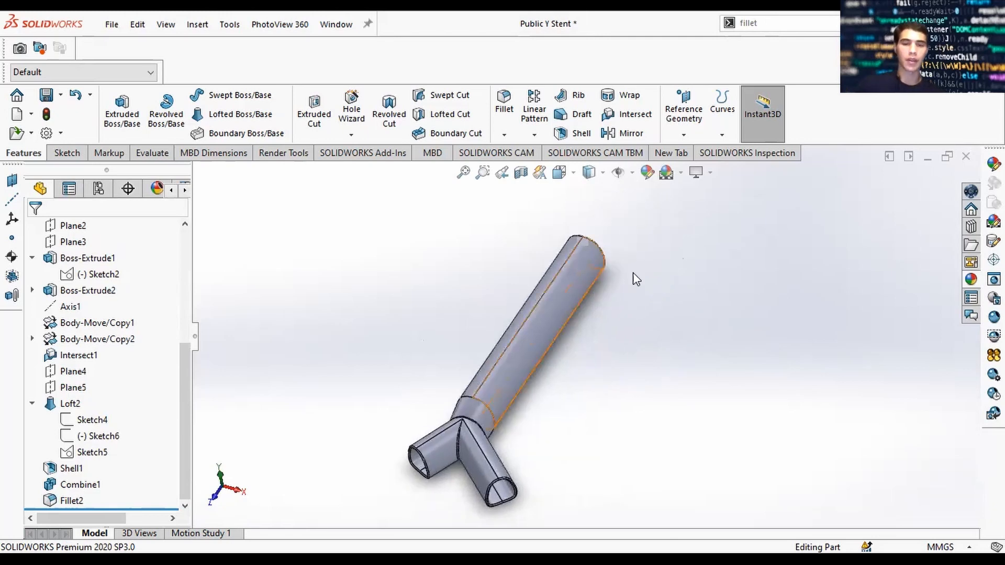
{"action": "middle_click_drag", "start_coordinate": [618, 210], "coordinate": [598, 274]}
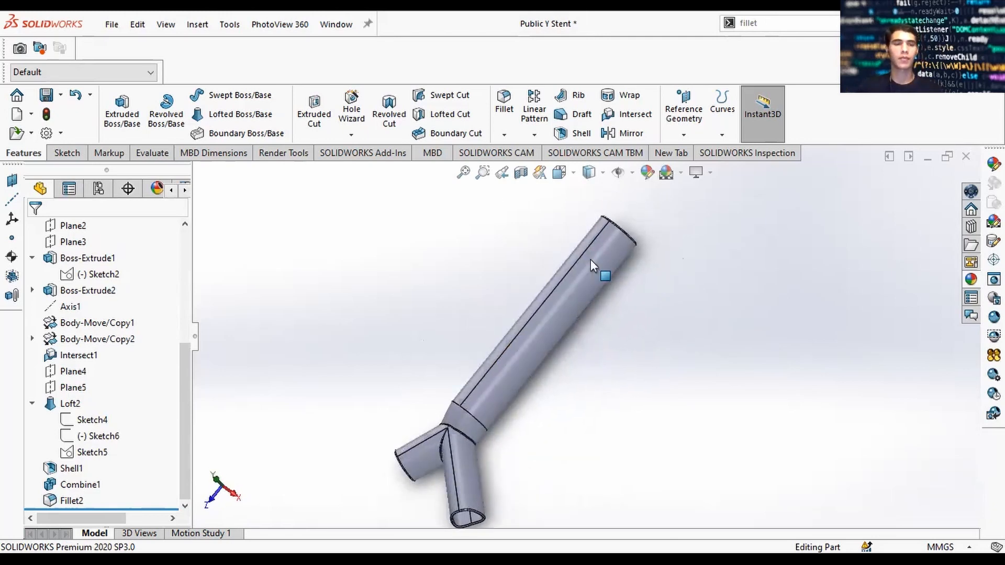
{"action": "left_click", "coordinate": [703, 159]}
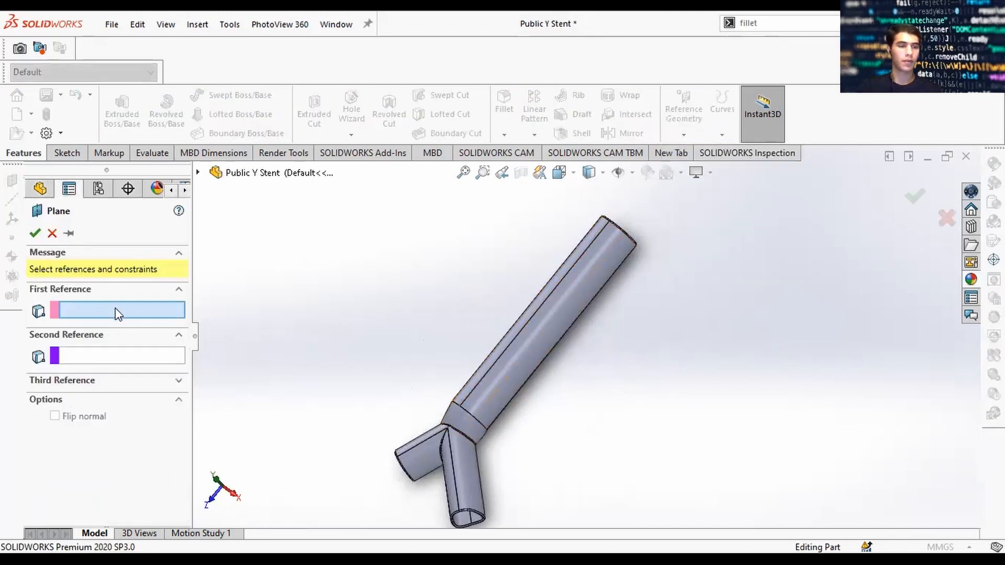
{"action": "left_click", "coordinate": [198, 172]}
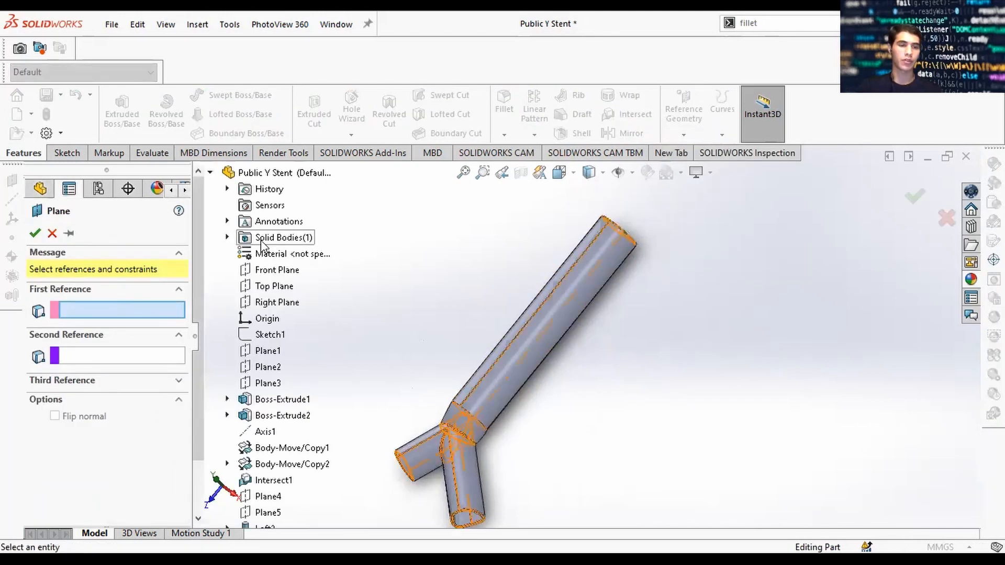
{"action": "left_click", "coordinate": [273, 270]}
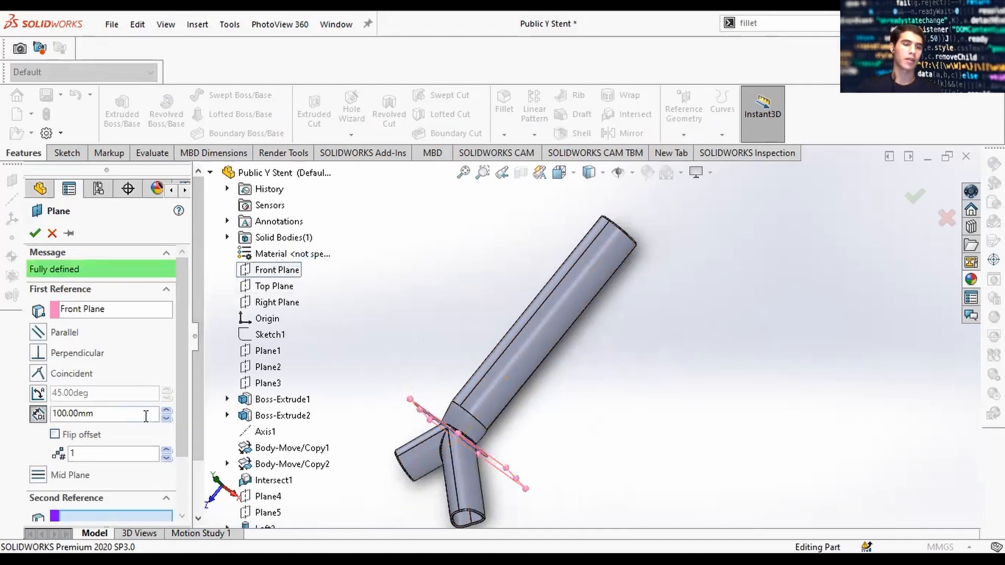
{"action": "left_click_drag", "start_coordinate": [182, 414], "coordinate": [183, 456]}
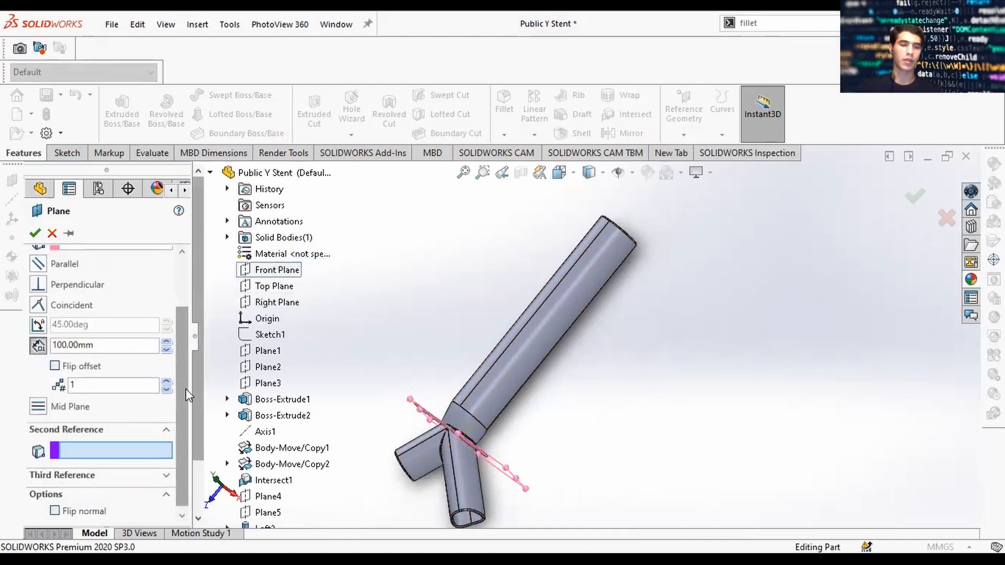
{"action": "scroll", "coordinate": [193, 375], "scroll_direction": "down", "scroll_amount": 1}
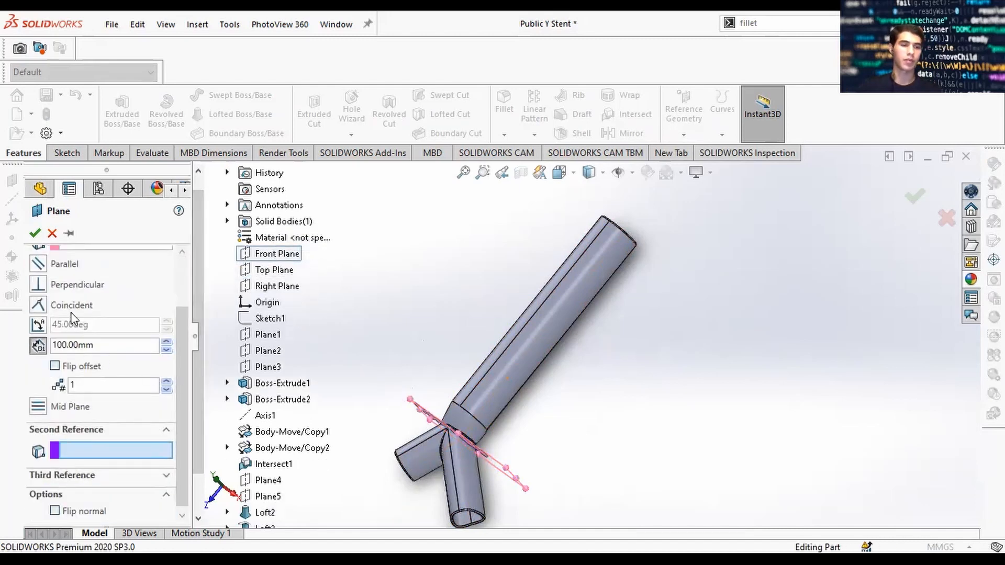
{"action": "scroll", "coordinate": [111, 332], "scroll_direction": "up", "scroll_amount": 3}
{"action": "left_click", "coordinate": [55, 434]}
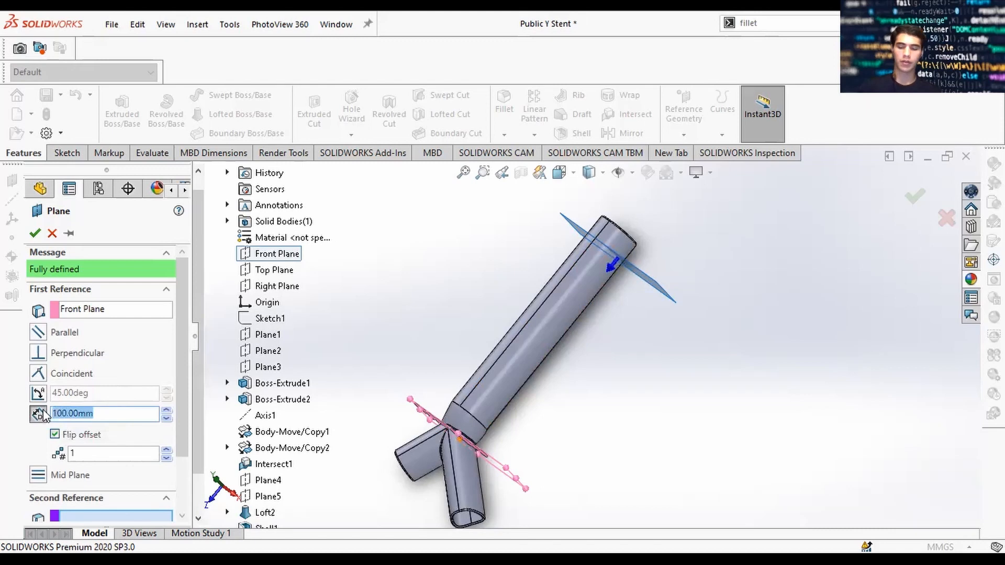
{"action": "type", "text": "105"}
{"action": "key", "text": "Return"}
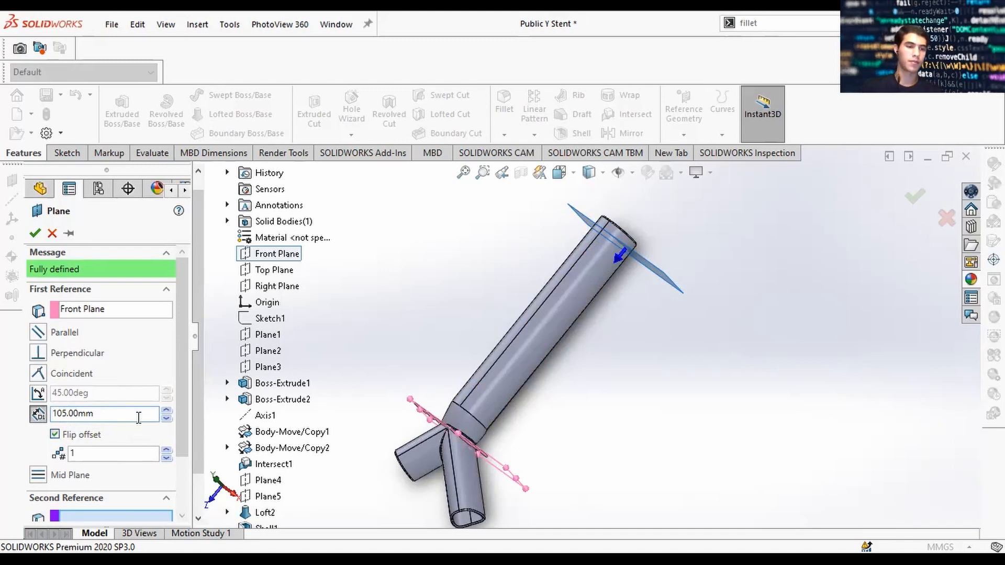
Step: Set the reference plane's offset from the Front Plane to 106 mm and create the plane
{"action": "left_click_drag", "start_coordinate": [139, 417], "coordinate": [32, 419]}
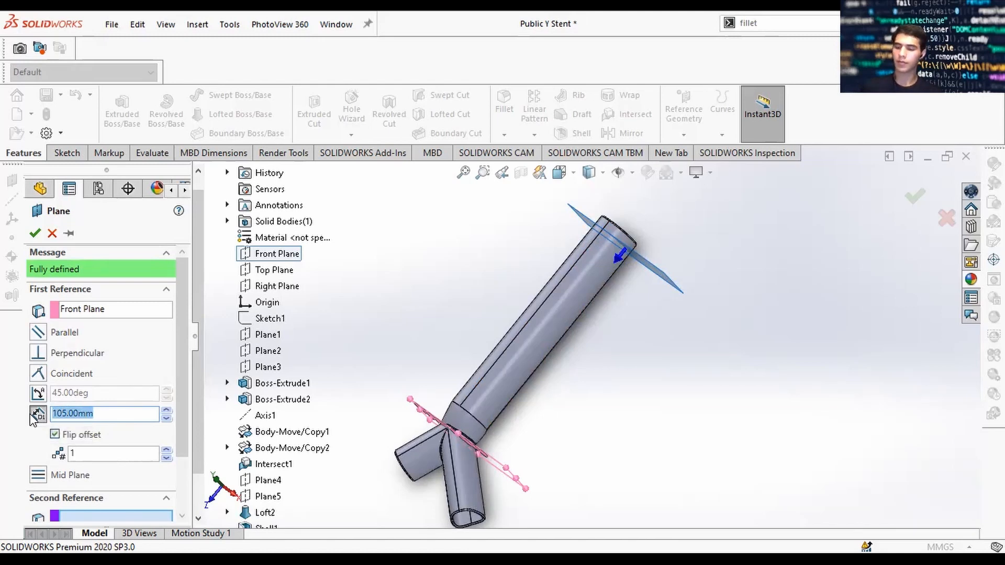
{"action": "key", "text": "BackSpace"}
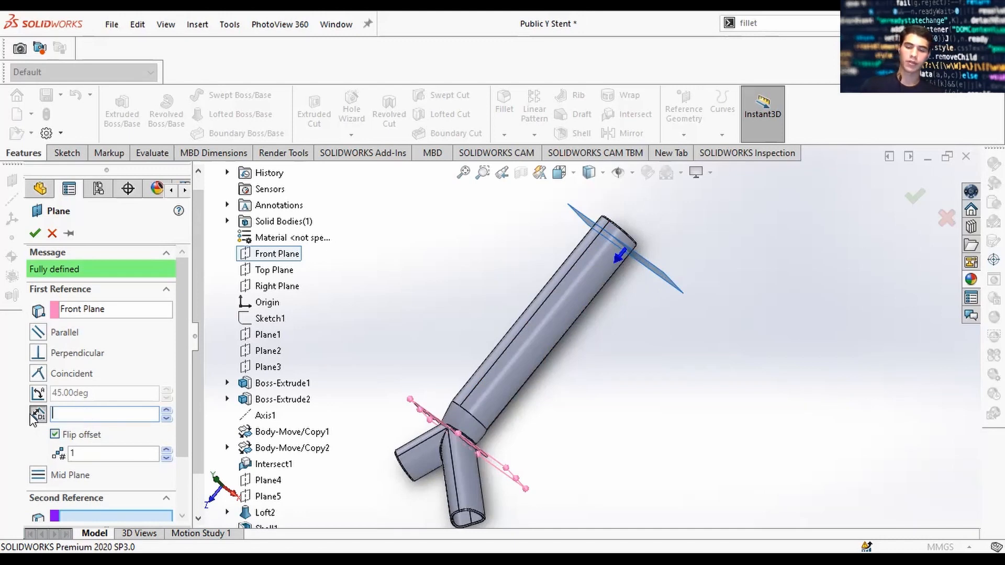
{"action": "key", "text": "Return"}
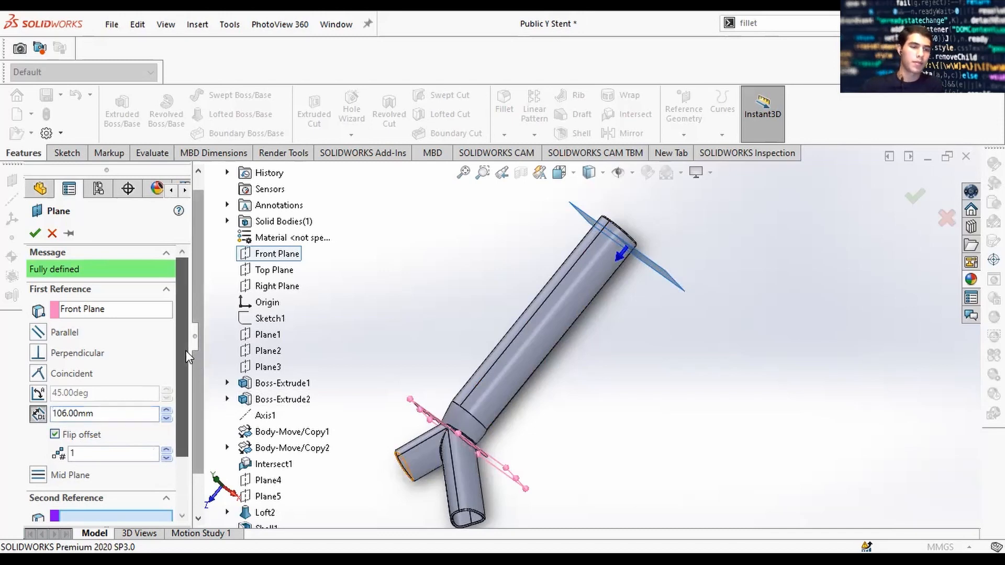
{"action": "scroll", "coordinate": [188, 390], "scroll_direction": "down", "scroll_amount": 2}
{"action": "scroll", "coordinate": [194, 401], "scroll_direction": "up", "scroll_amount": 2}
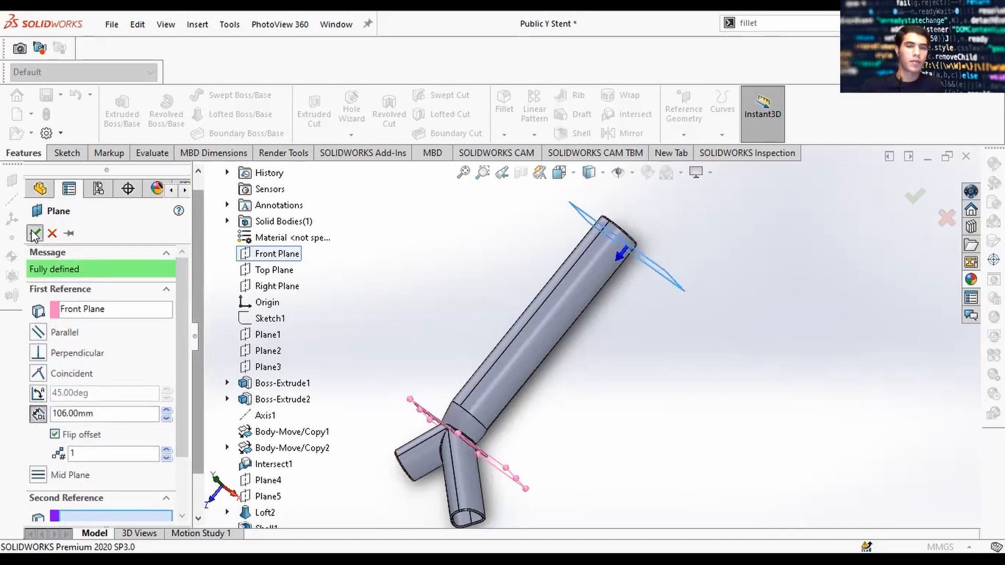
Step: Start a sketch on Plane6, the offset plane near the main tube's open end, viewed from the back
{"action": "middle_click_drag", "start_coordinate": [633, 265], "coordinate": [502, 435]}
{"action": "key", "text": "space"}
{"action": "left_click", "coordinate": [560, 335]}
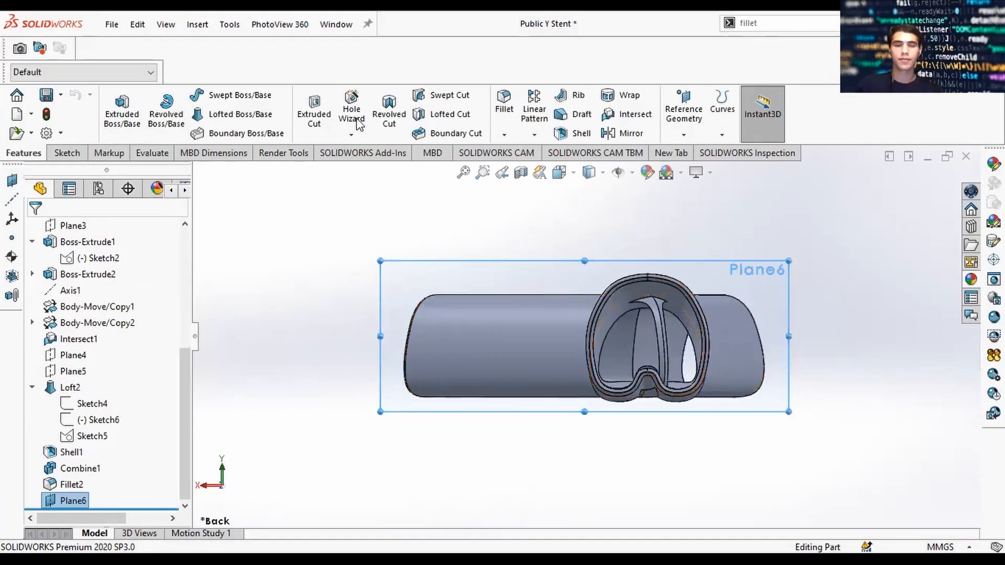
{"action": "left_click", "coordinate": [64, 153]}
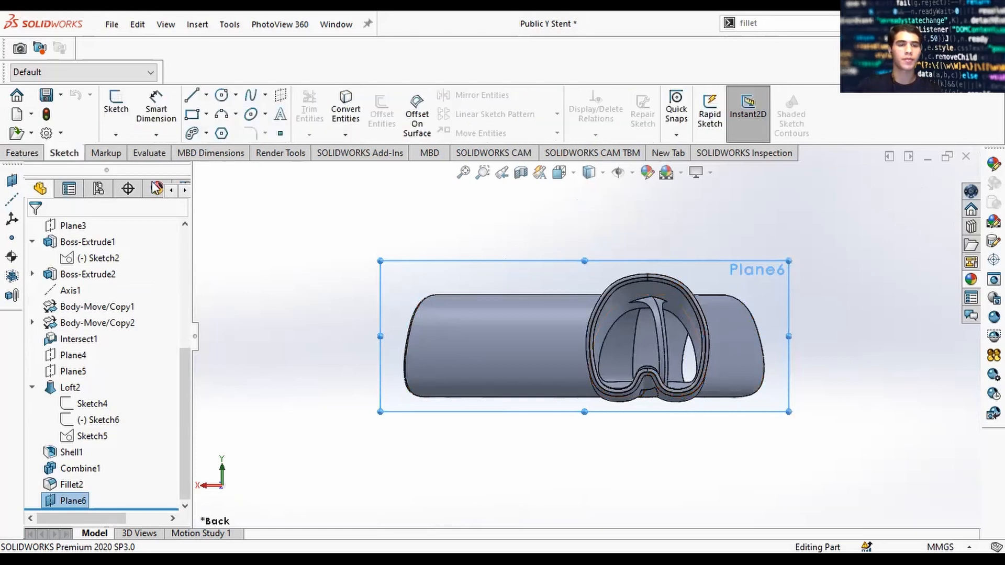
{"action": "left_click", "coordinate": [22, 153]}
{"action": "scroll", "coordinate": [642, 250], "scroll_direction": "down", "scroll_amount": 1}
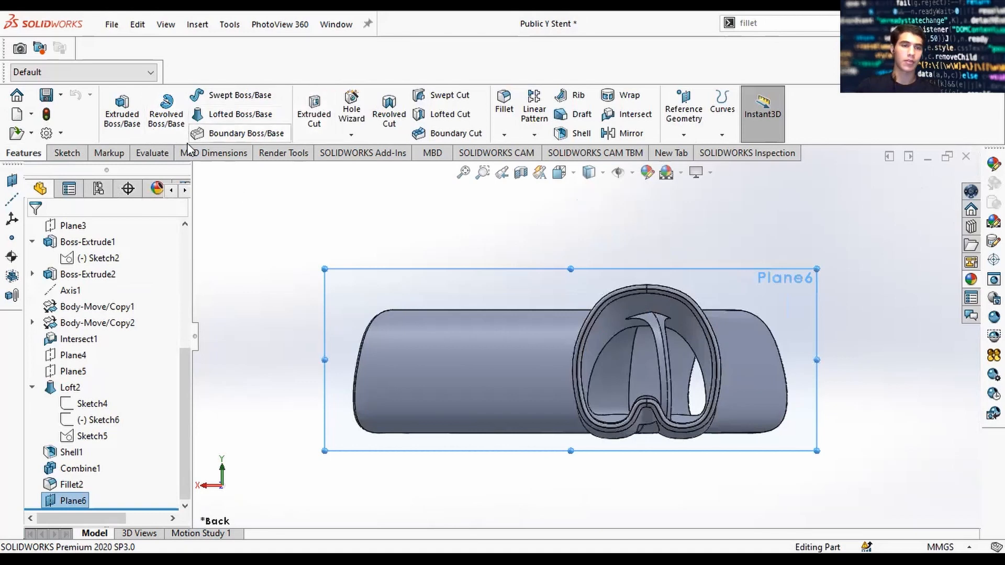
{"action": "left_click", "coordinate": [67, 153]}
{"action": "left_click", "coordinate": [116, 110]}
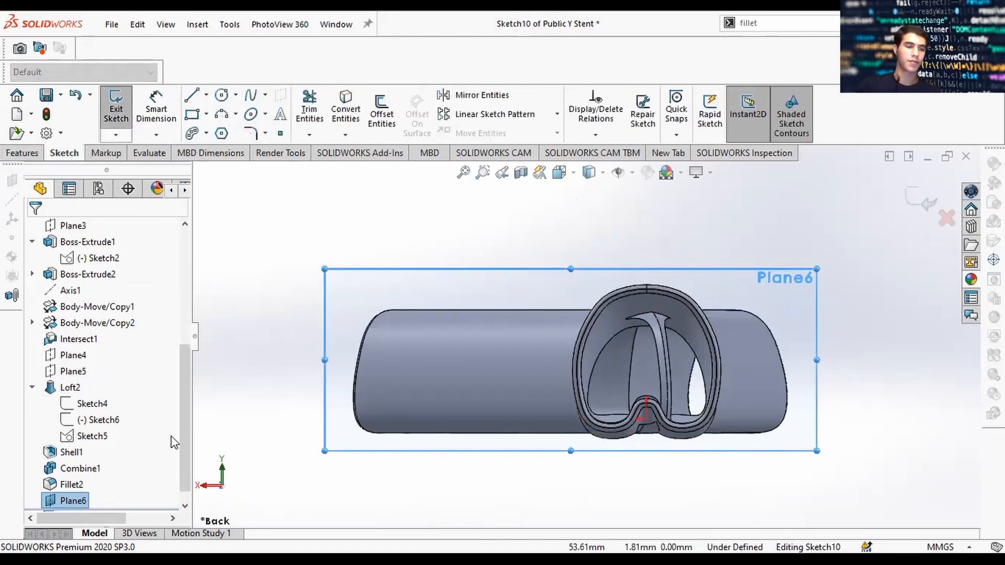
Step: Convert the tube profile from Sketch2 of Boss-Extrude1 into the Plane6 sketch and exit the sketch
{"action": "left_click_drag", "start_coordinate": [185, 442], "coordinate": [187, 451]}
{"action": "left_click", "coordinate": [345, 111]}
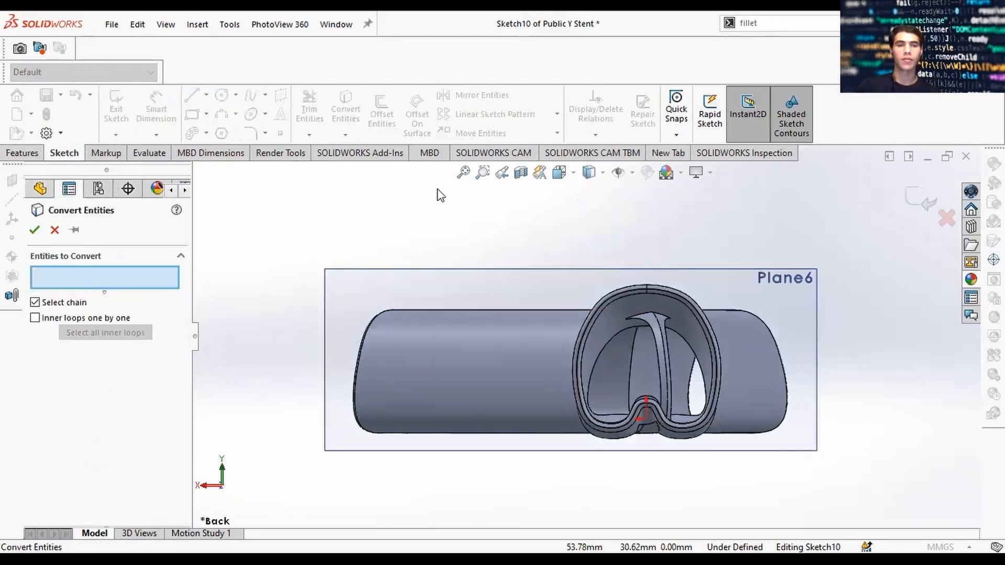
{"action": "left_click", "coordinate": [197, 173]}
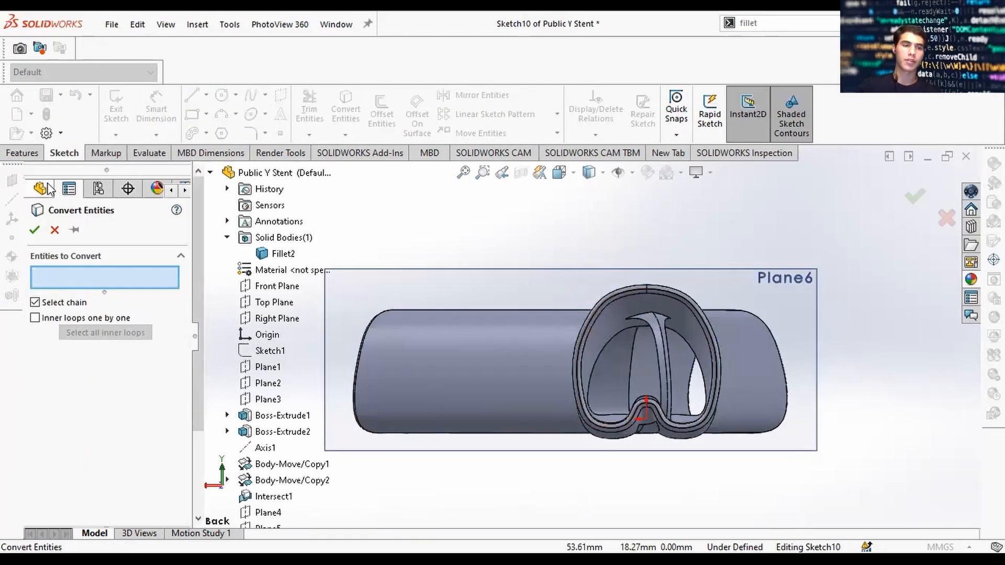
{"action": "scroll", "coordinate": [265, 318], "scroll_direction": "down", "scroll_amount": 2}
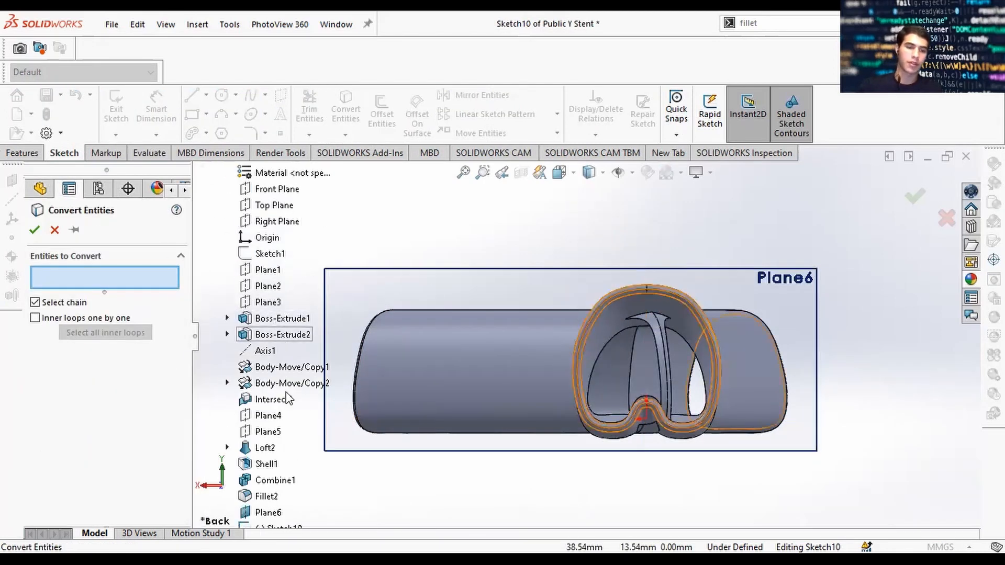
{"action": "left_click", "coordinate": [227, 318]}
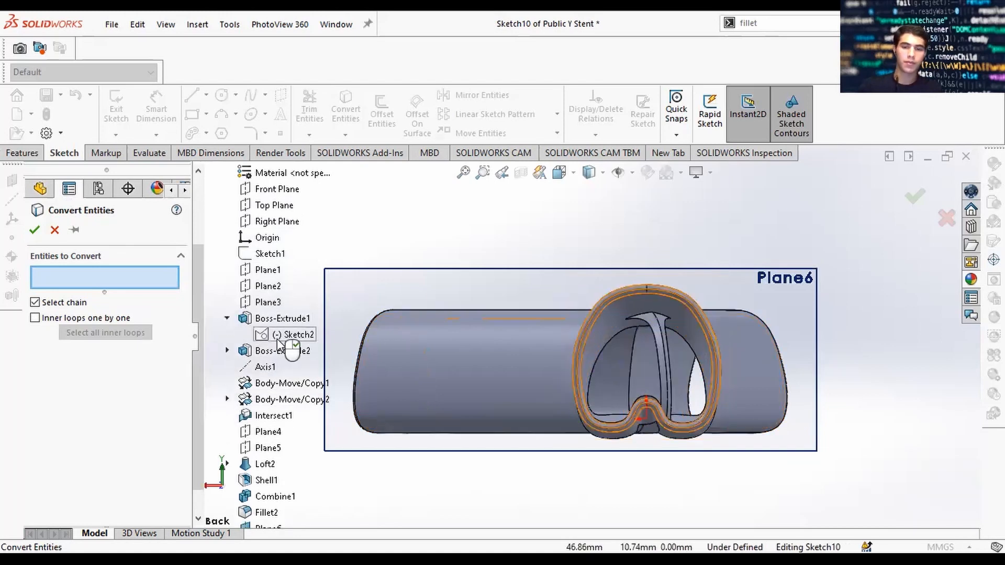
{"action": "left_click", "coordinate": [293, 335]}
{"action": "left_click", "coordinate": [41, 230]}
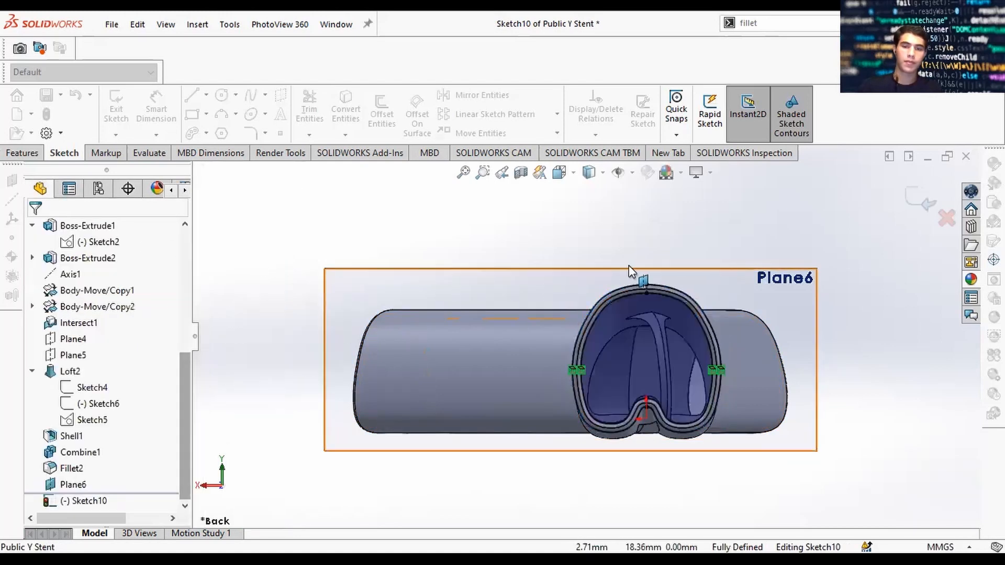
{"action": "middle_click_drag", "start_coordinate": [629, 267], "coordinate": [673, 273]}
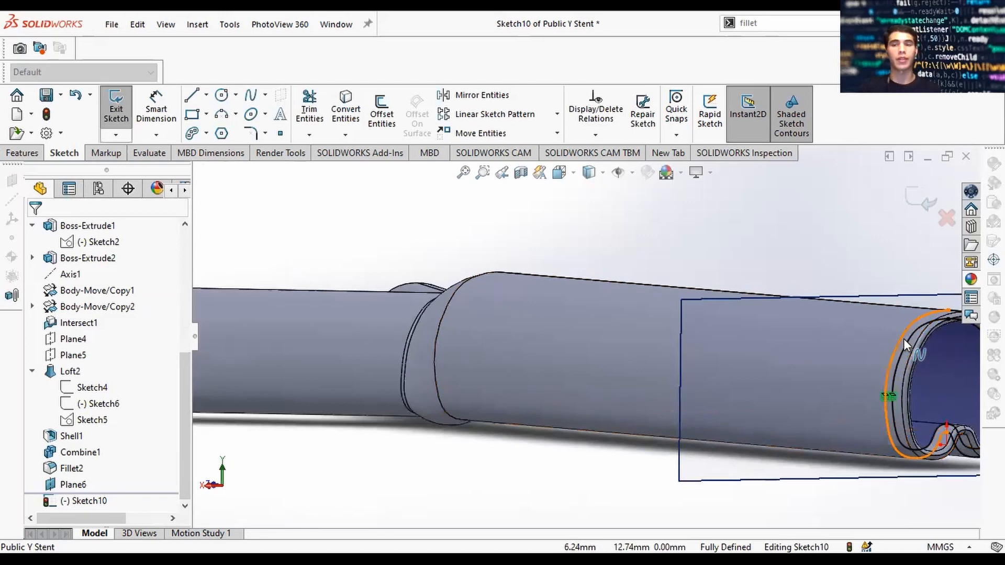
{"action": "middle_click_drag", "start_coordinate": [903, 338], "coordinate": [698, 257], "text": "ctrl"}
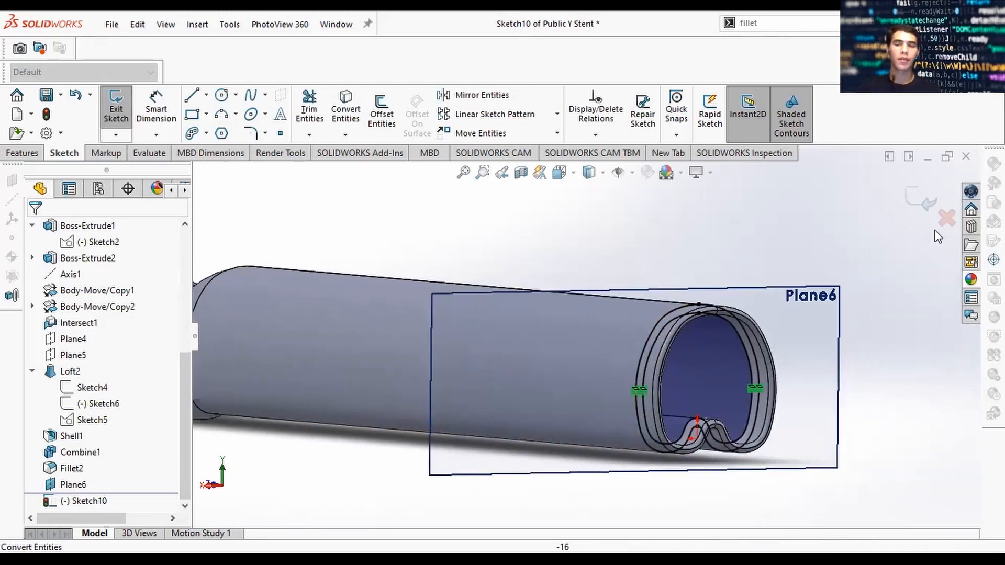
{"action": "left_click", "coordinate": [935, 203]}
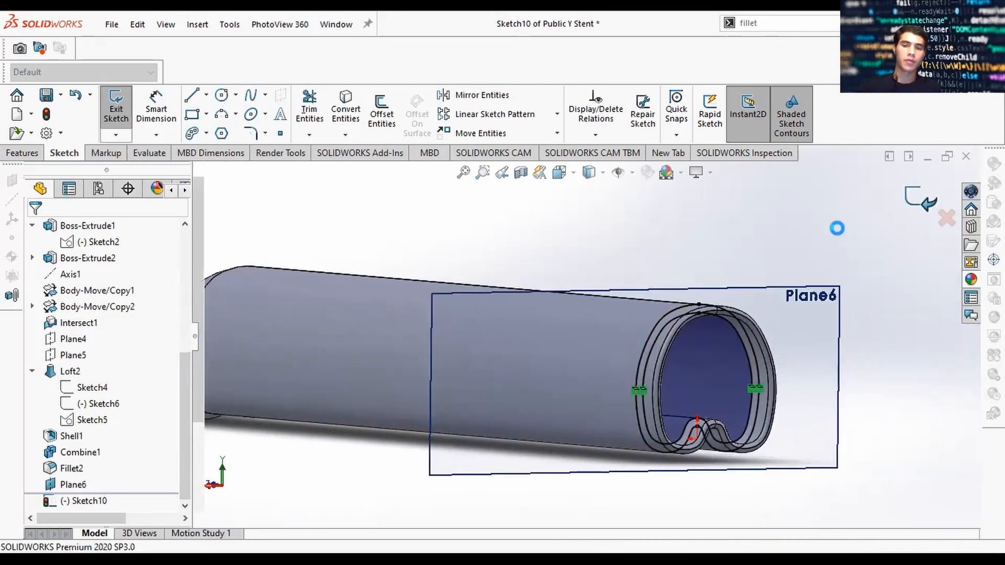
Step: Sweep a circular profile of 1.15 mm diameter along one half of the converted outer tube outline on Plane6
{"action": "left_click", "coordinate": [22, 153]}
{"action": "left_click", "coordinate": [239, 94]}
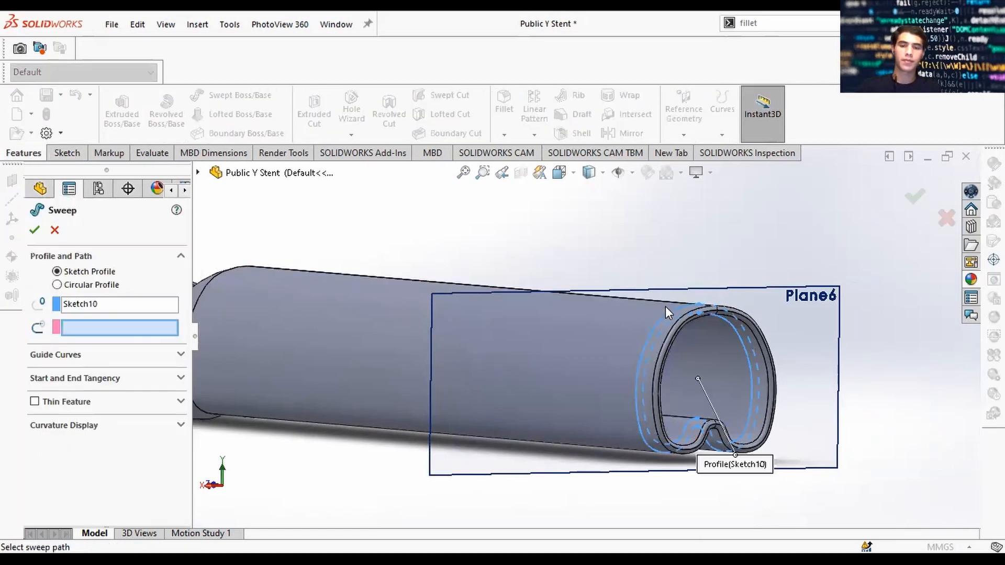
{"action": "left_click", "coordinate": [56, 284]}
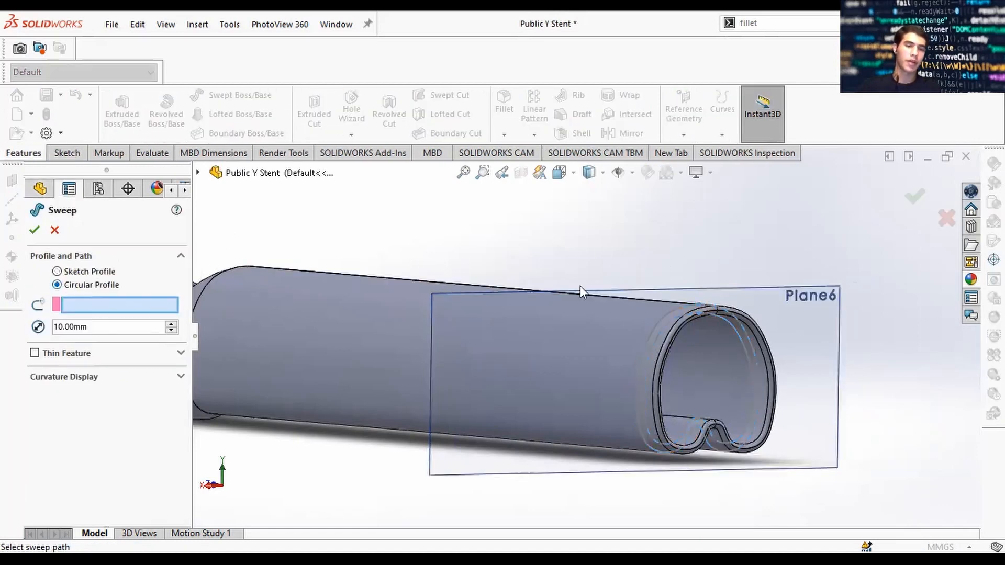
{"action": "left_click", "coordinate": [666, 312]}
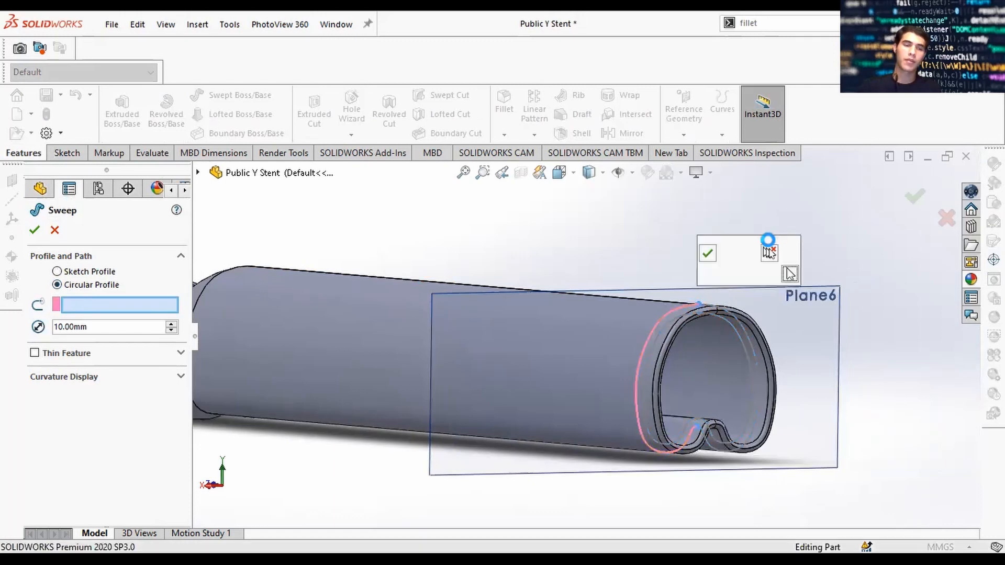
{"action": "left_click", "coordinate": [78, 307]}
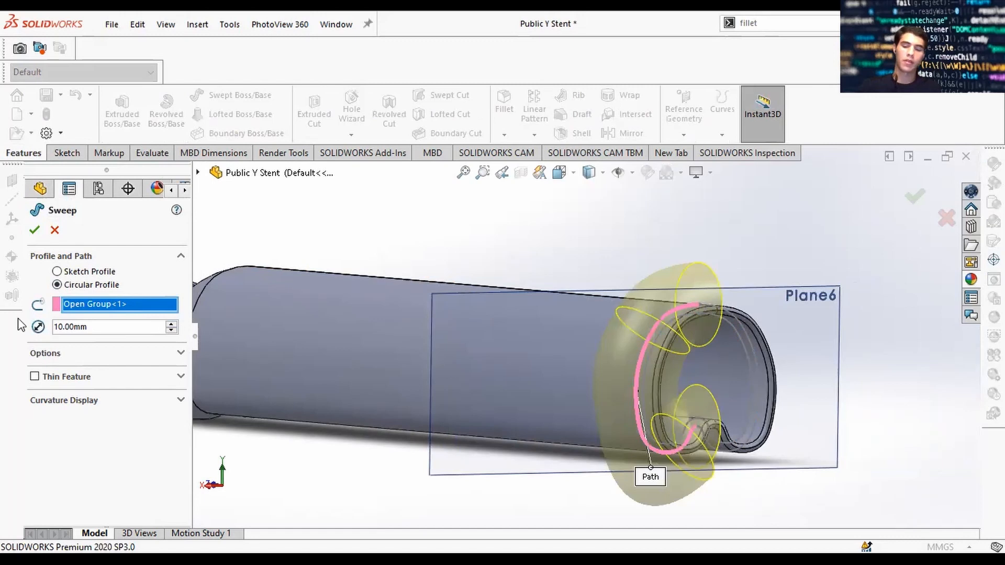
{"action": "left_click_drag", "start_coordinate": [100, 327], "coordinate": [18, 319]}
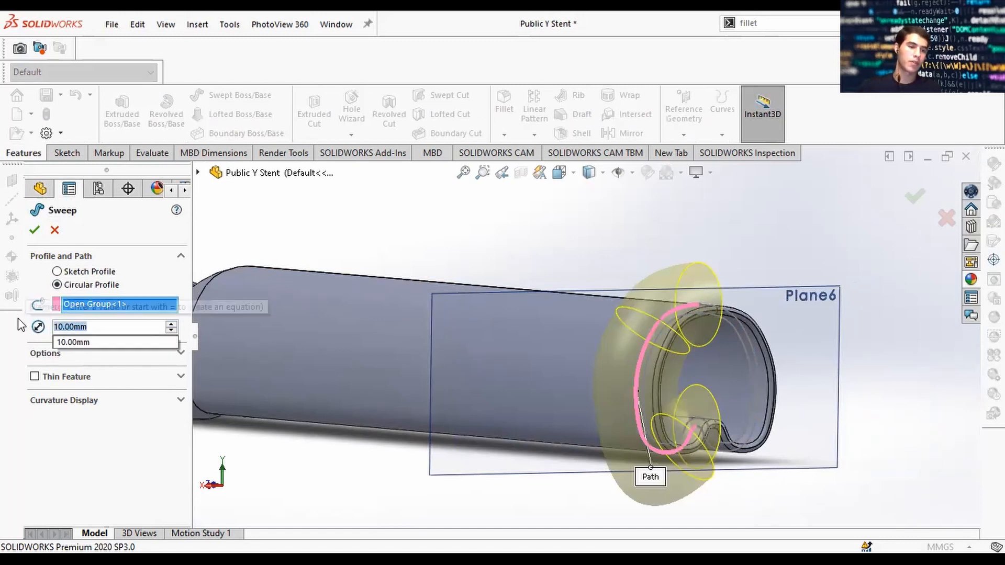
{"action": "type", "text": "1.15"}
{"action": "key", "text": "Return"}
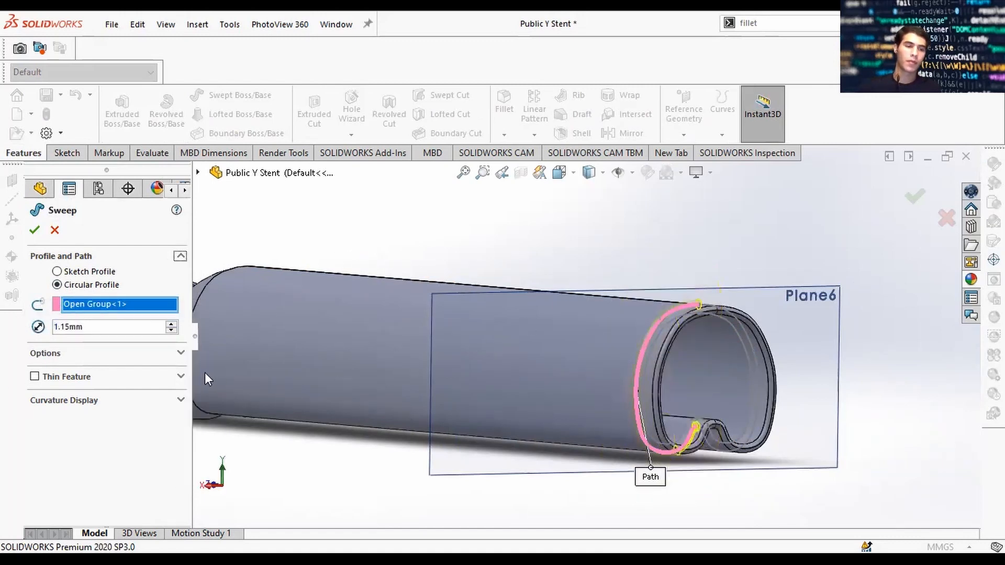
{"action": "left_click", "coordinate": [34, 228]}
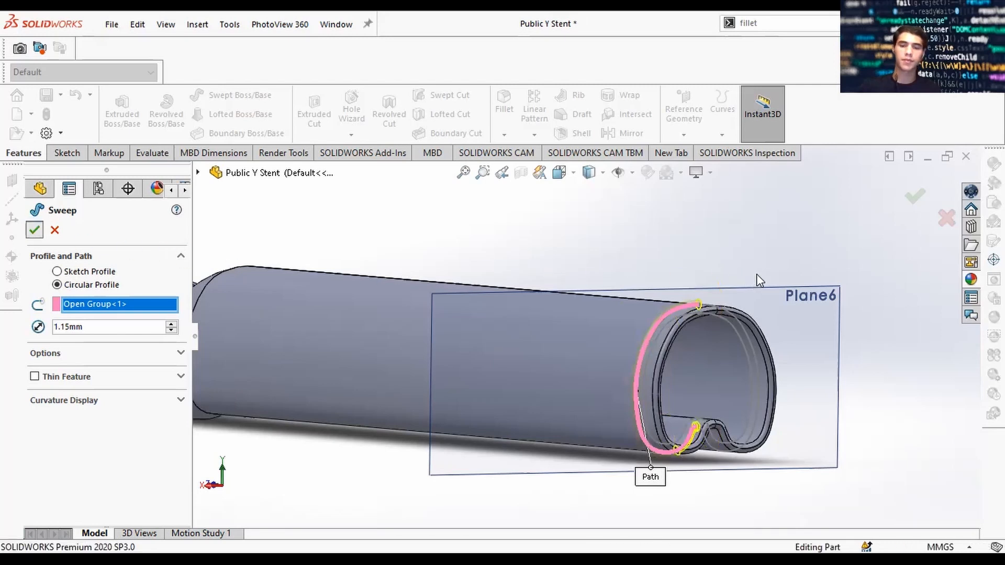
{"action": "left_click", "coordinate": [754, 246]}
{"action": "middle_click_drag", "start_coordinate": [775, 255], "coordinate": [697, 241]}
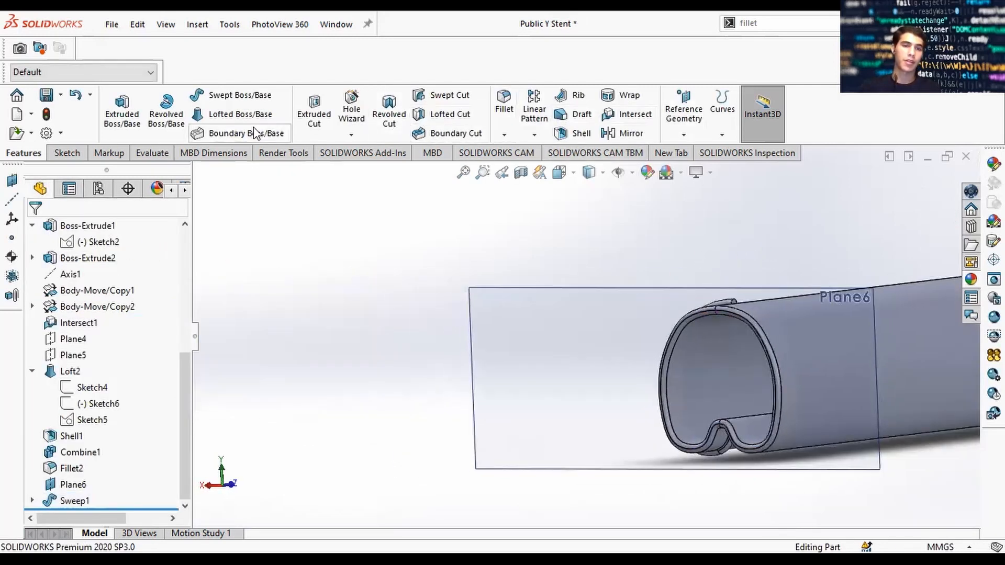
{"action": "left_click", "coordinate": [628, 133]}
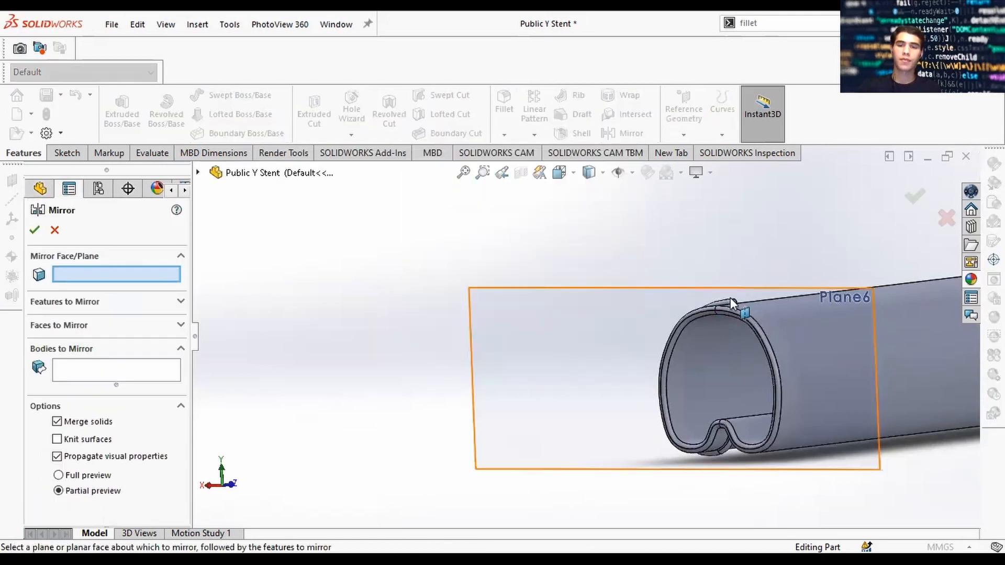
{"action": "scroll", "coordinate": [724, 301], "scroll_direction": "down", "scroll_amount": 3}
{"action": "scroll", "coordinate": [638, 327], "scroll_direction": "down", "scroll_amount": 2}
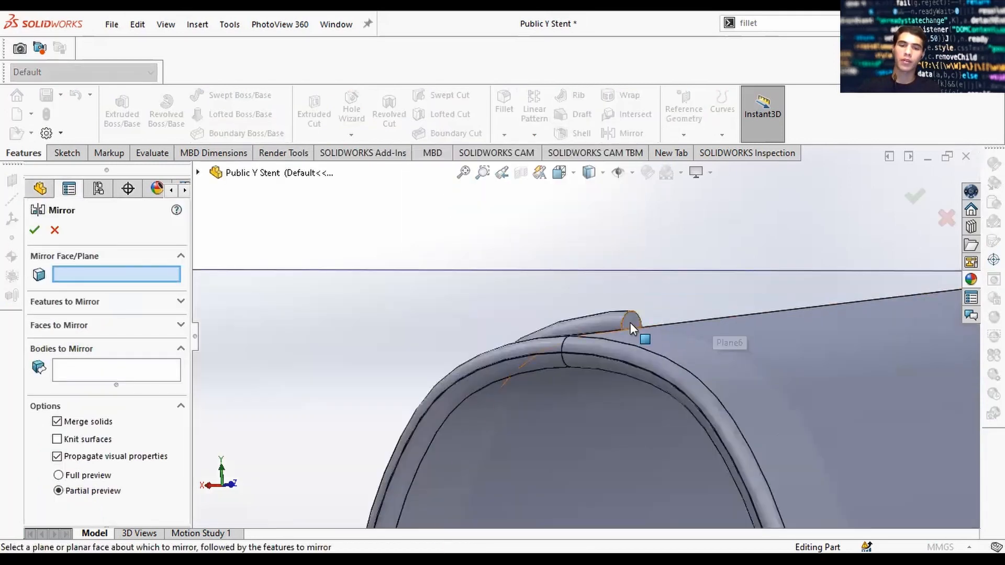
{"action": "left_click", "coordinate": [630, 322]}
{"action": "left_click", "coordinate": [104, 349]}
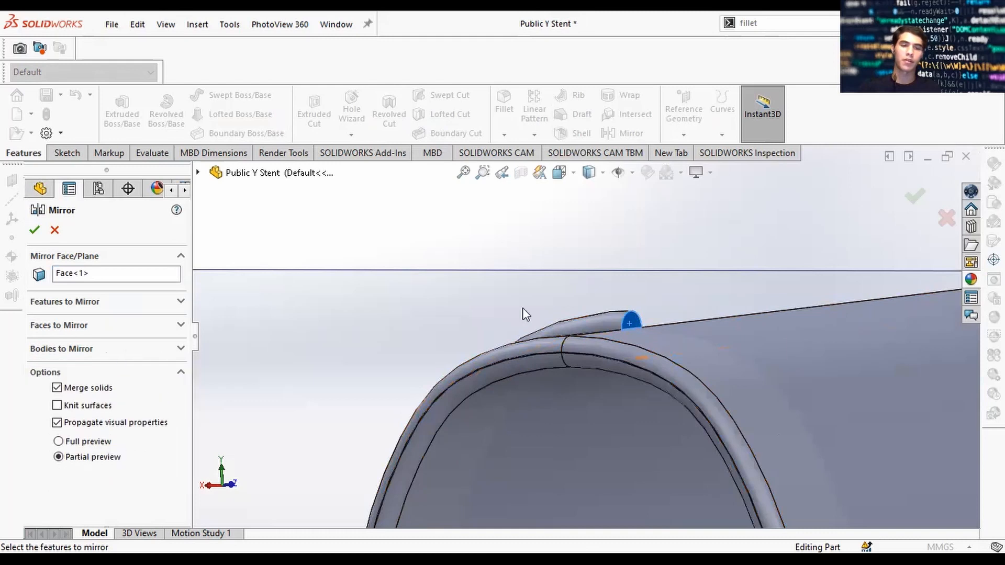
{"action": "left_click", "coordinate": [611, 340]}
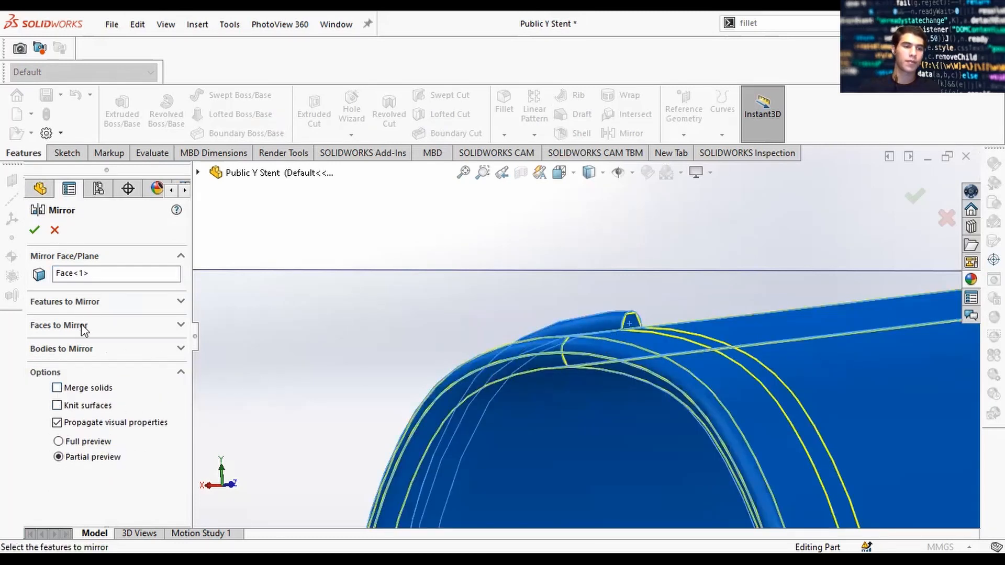
{"action": "left_click", "coordinate": [54, 230]}
Step: Edit Sweep1 to turn off Merge result, so that the half ring becomes a separate body
{"action": "left_click", "coordinate": [72, 500]}
{"action": "left_click", "coordinate": [86, 461]}
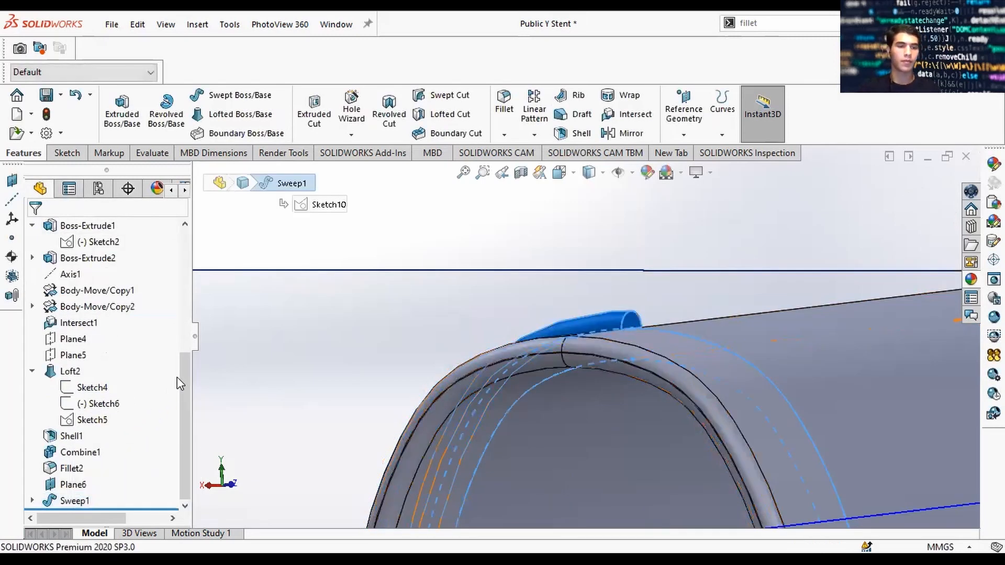
{"action": "left_click", "coordinate": [77, 355]}
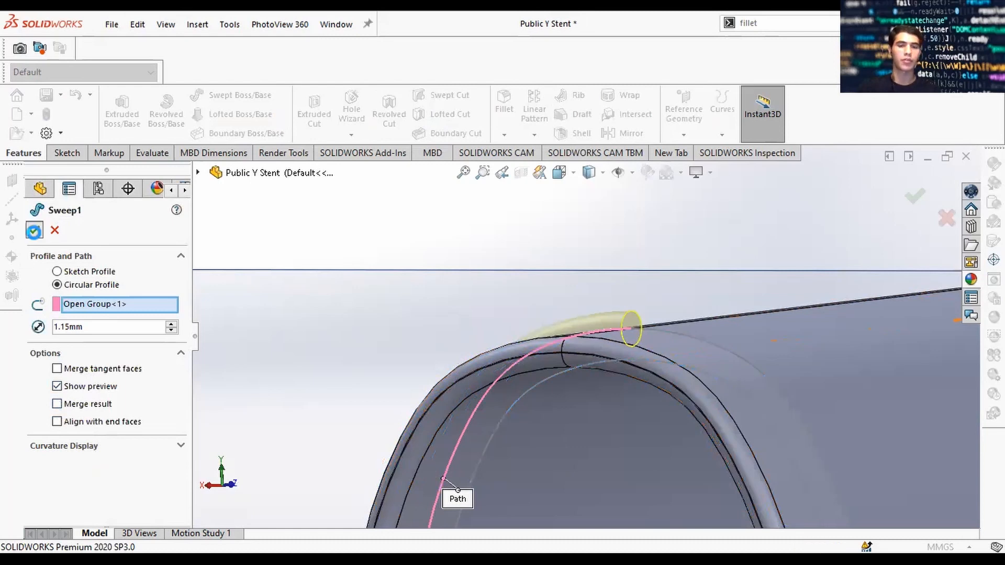
{"action": "left_click", "coordinate": [34, 231]}
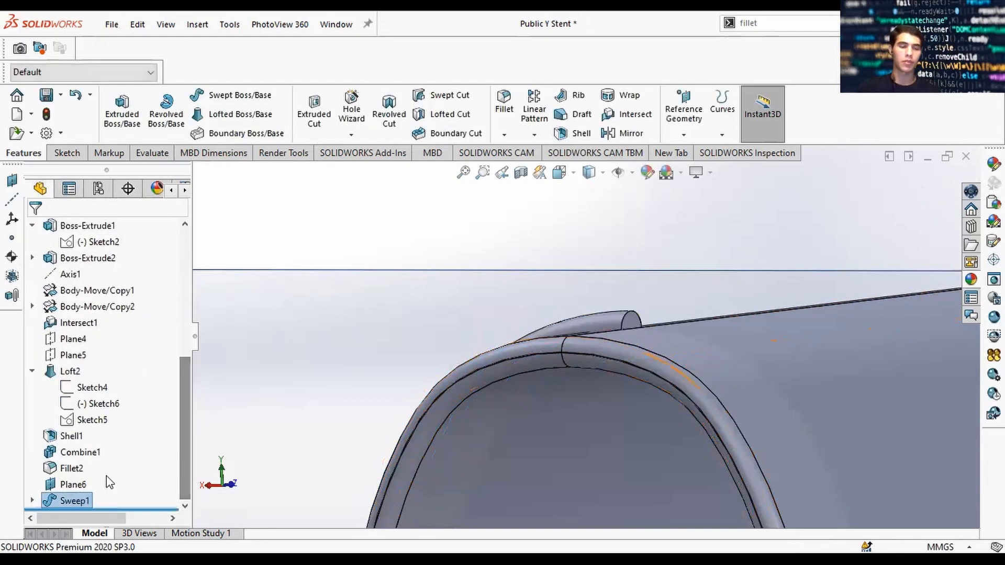
Step: Mirror the Sweep1 body about its flat end face at the top of the tube, with Merge solids off
{"action": "left_click", "coordinate": [625, 133]}
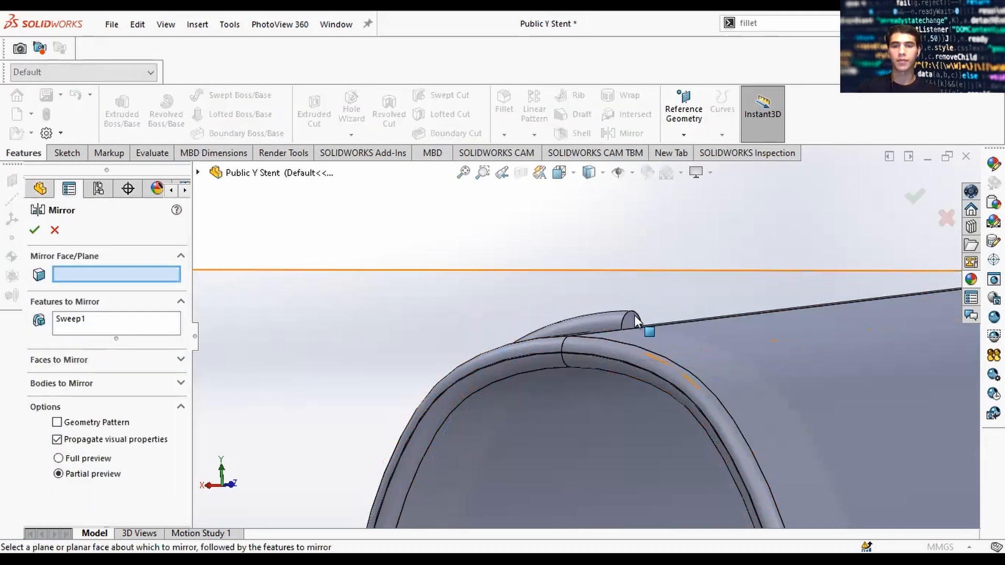
{"action": "left_click", "coordinate": [637, 323]}
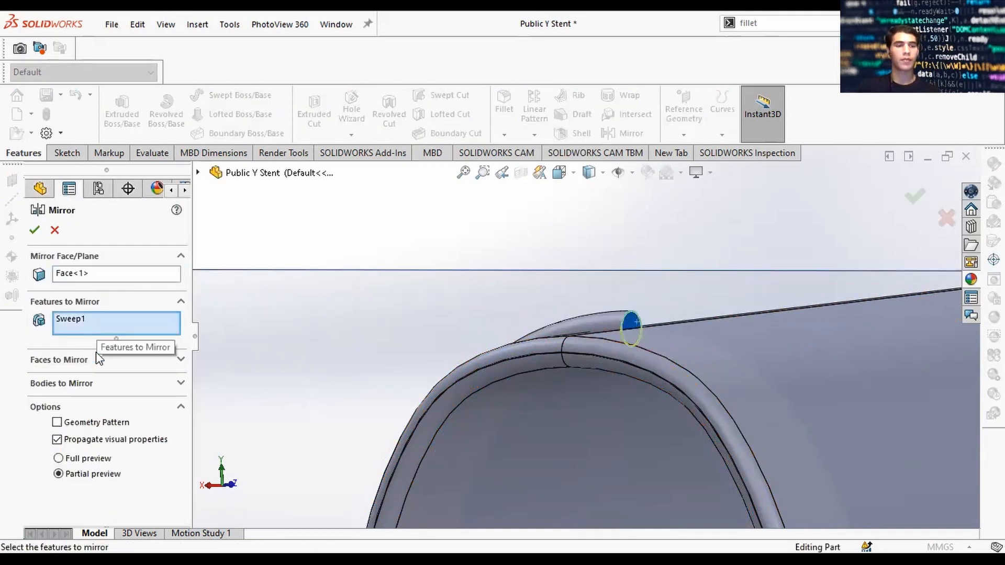
{"action": "left_click", "coordinate": [96, 384]}
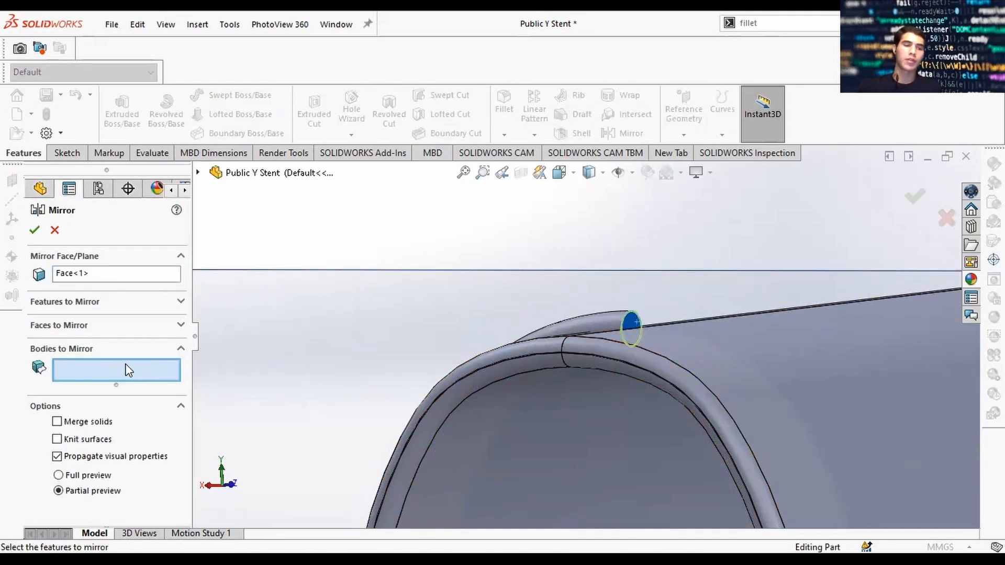
{"action": "left_click", "coordinate": [607, 329]}
{"action": "scroll", "coordinate": [463, 361], "scroll_direction": "up", "scroll_amount": 5}
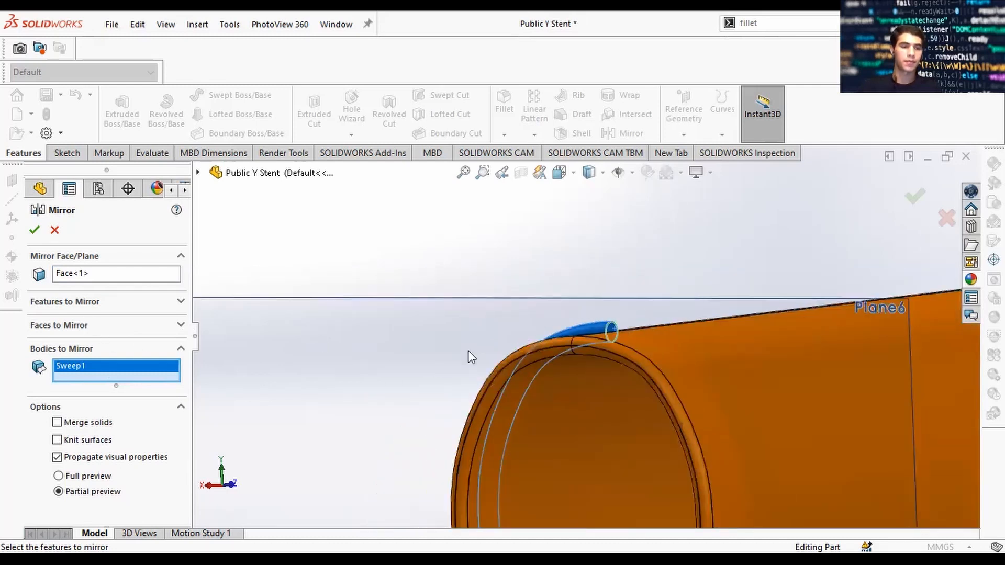
{"action": "scroll", "coordinate": [636, 451], "scroll_direction": "down", "scroll_amount": 5}
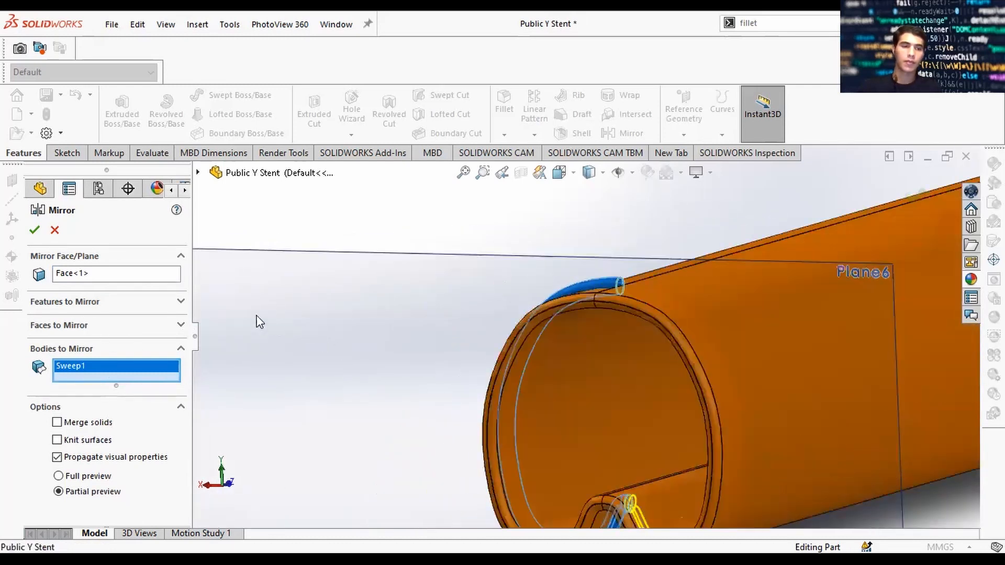
{"action": "left_click", "coordinate": [116, 274]}
{"action": "left_click", "coordinate": [620, 282]}
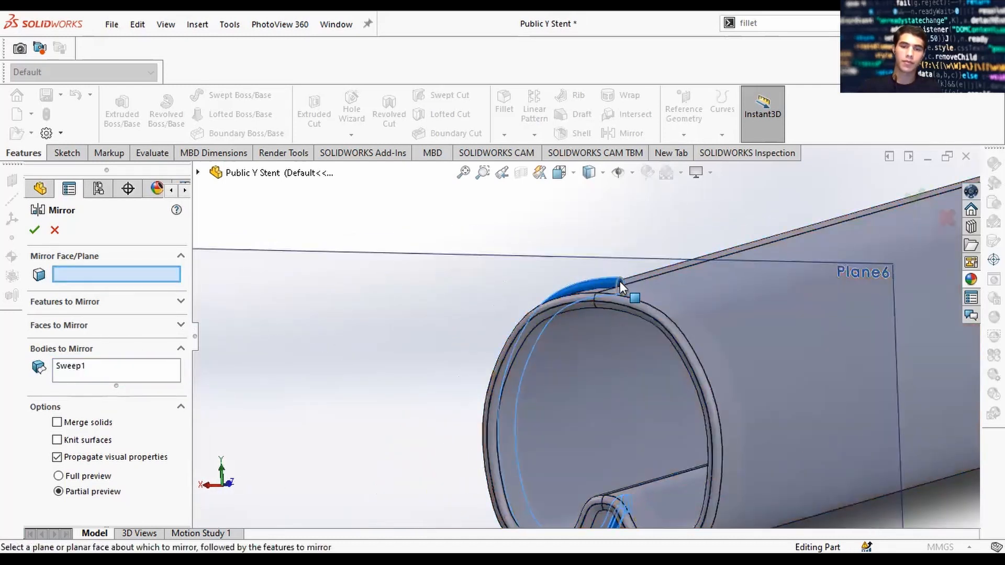
{"action": "left_click", "coordinate": [620, 282]}
{"action": "scroll", "coordinate": [581, 335], "scroll_direction": "up", "scroll_amount": 2}
{"action": "scroll", "coordinate": [524, 349], "scroll_direction": "up", "scroll_amount": 1}
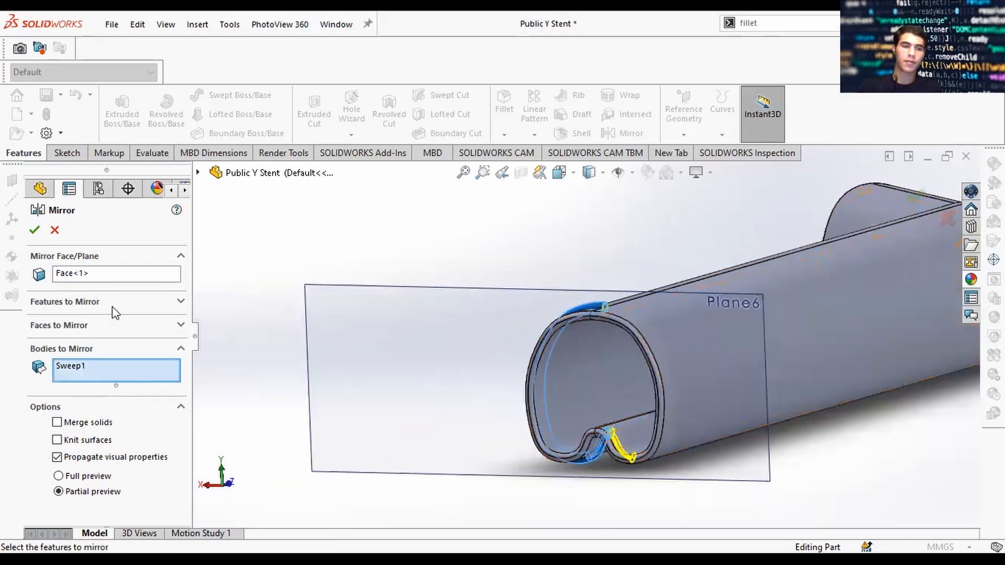
{"action": "left_click", "coordinate": [35, 231]}
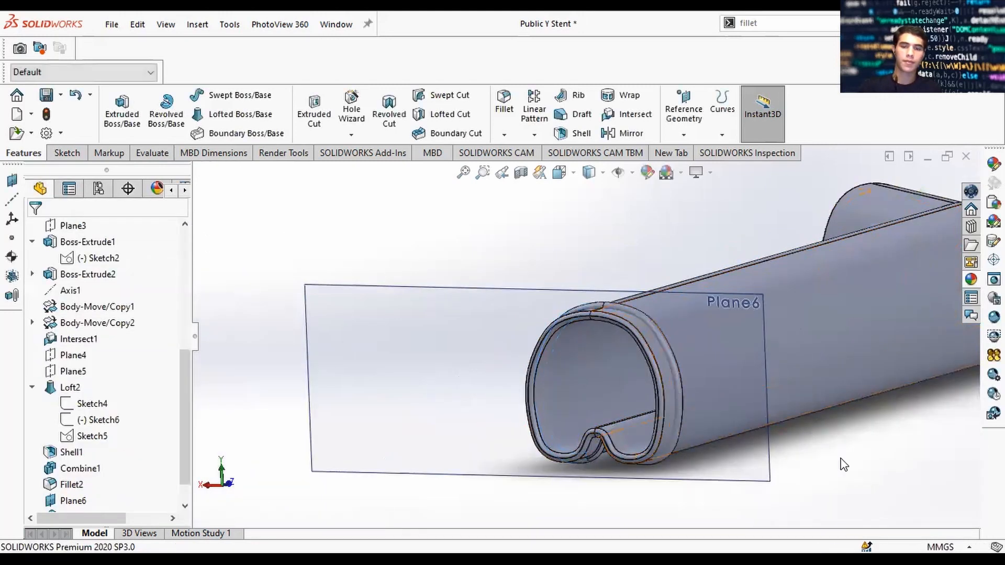
Step: Combine the Sweep1 and Mirror1 half-ring bodies at the main tube's open end into one body with the Add operation
{"action": "middle_click_drag", "start_coordinate": [848, 471], "coordinate": [831, 468]}
{"action": "scroll", "coordinate": [830, 461], "scroll_direction": "down", "scroll_amount": 3}
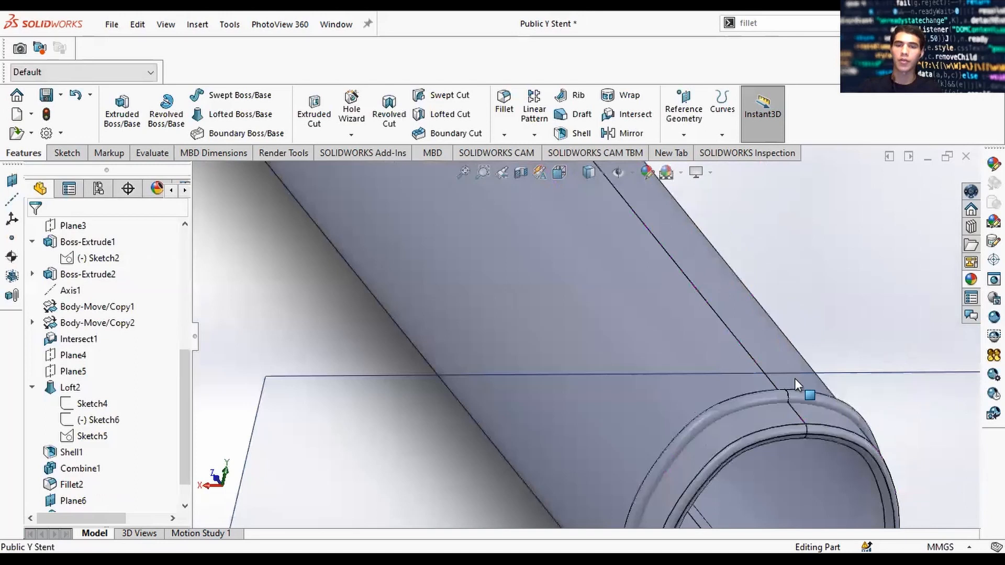
{"action": "left_click", "coordinate": [787, 21]}
{"action": "type", "text": "c"}
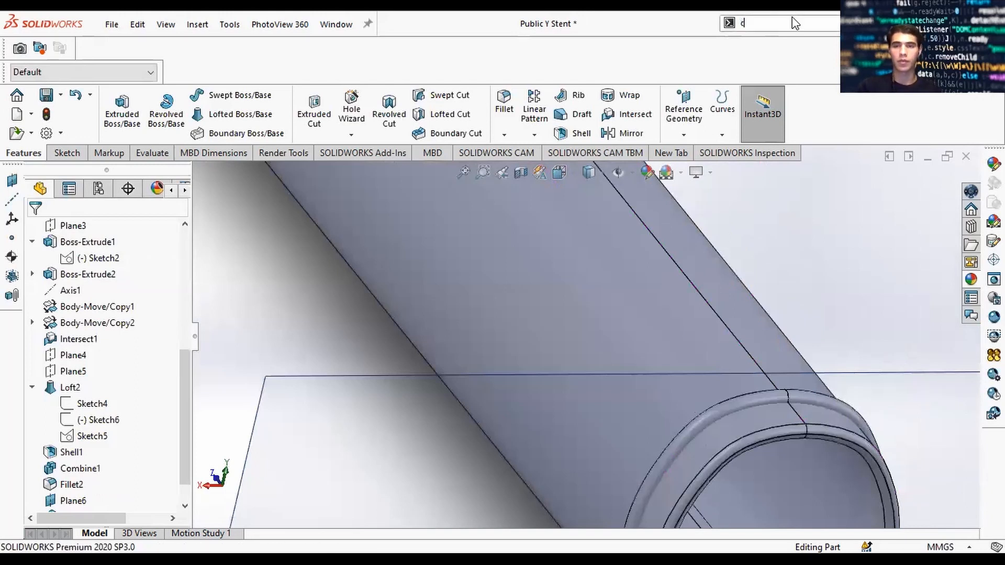
{"action": "type", "text": "ombine"}
{"action": "key", "text": "Return"}
{"action": "left_click", "coordinate": [778, 401]}
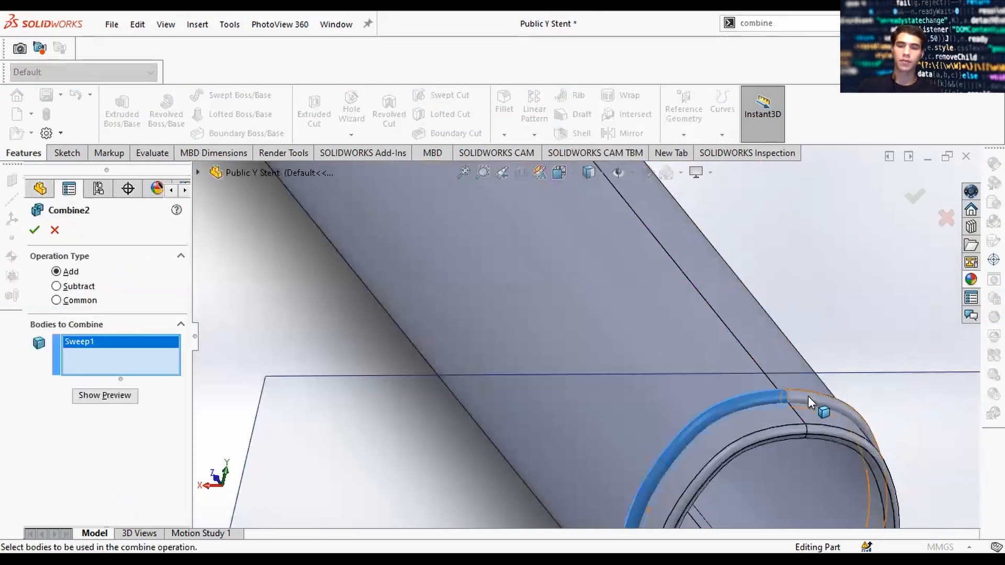
{"action": "left_click", "coordinate": [809, 399]}
{"action": "left_click", "coordinate": [35, 229]}
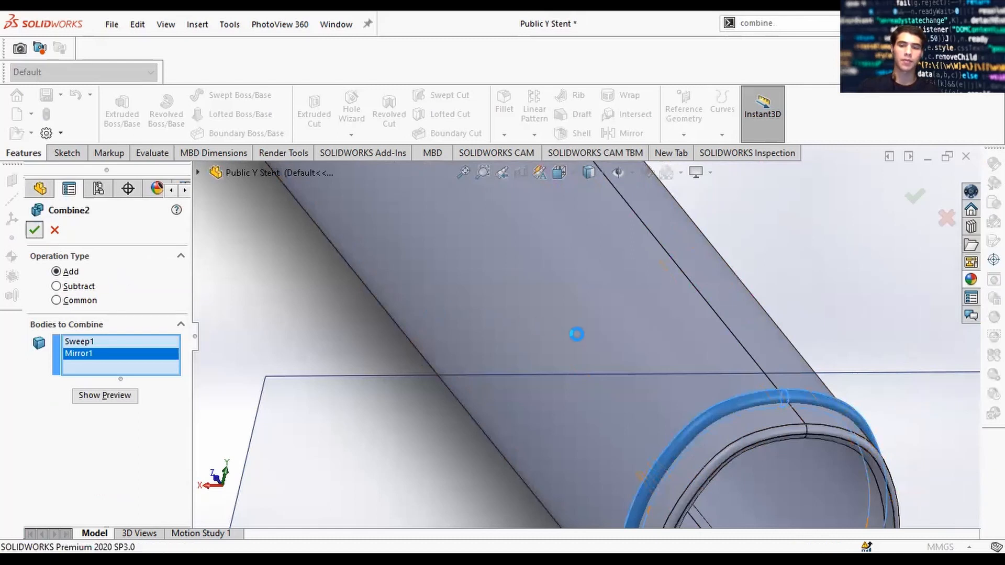
Step: Hide Plane6 at the open end of the main tube
{"action": "scroll", "coordinate": [820, 318], "scroll_direction": "up", "scroll_amount": 4}
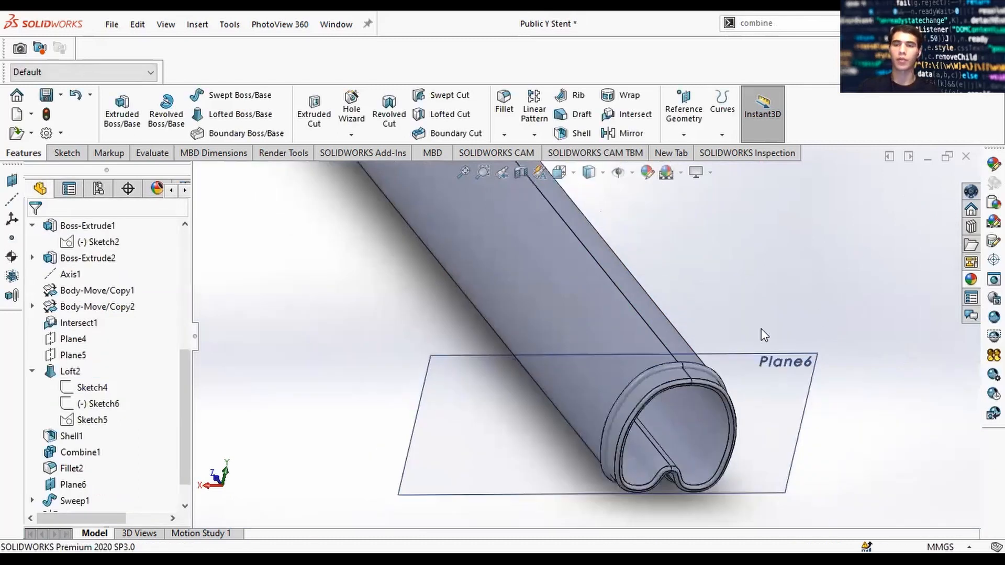
{"action": "left_click", "coordinate": [816, 361]}
{"action": "right_click", "coordinate": [802, 360]}
{"action": "left_click", "coordinate": [858, 331]}
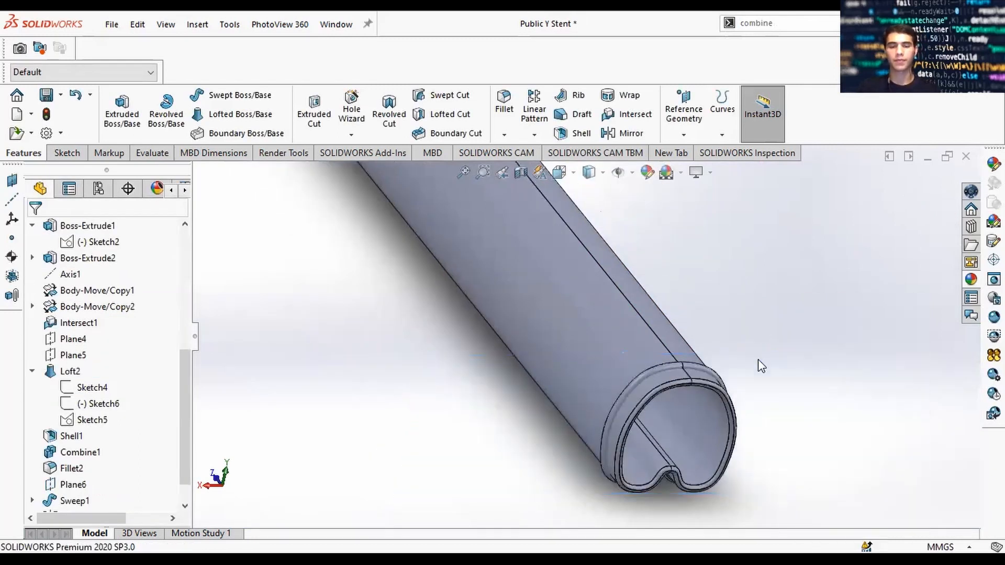
Step: Start a linear pattern along the main tube's lengthwise edge, with 100 mm spacing and 25 instances
{"action": "scroll", "coordinate": [758, 326], "scroll_direction": "up", "scroll_amount": 3}
{"action": "middle_click_drag", "start_coordinate": [736, 320], "coordinate": [769, 413]}
{"action": "type", "text": "linear"}
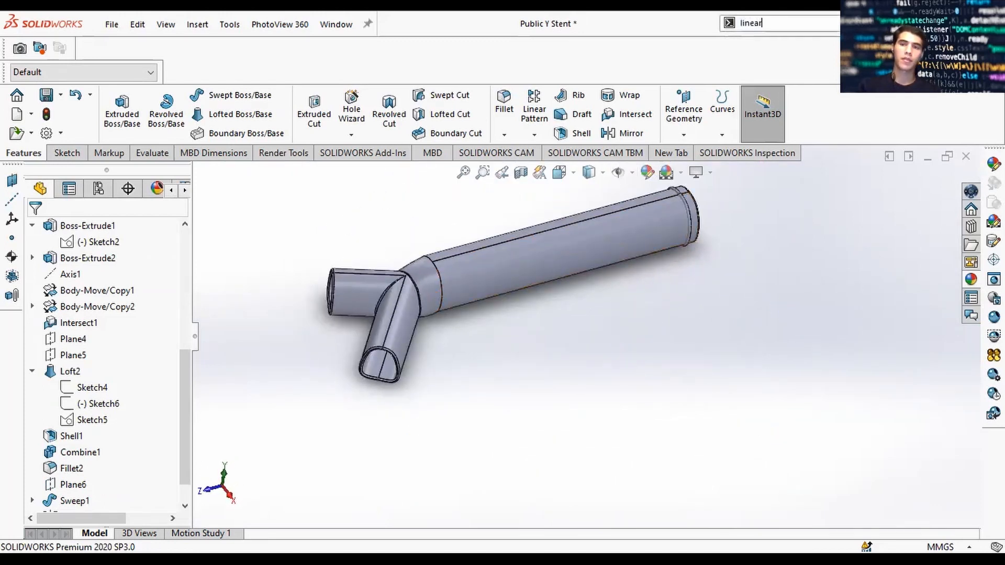
{"action": "left_click", "coordinate": [768, 41]}
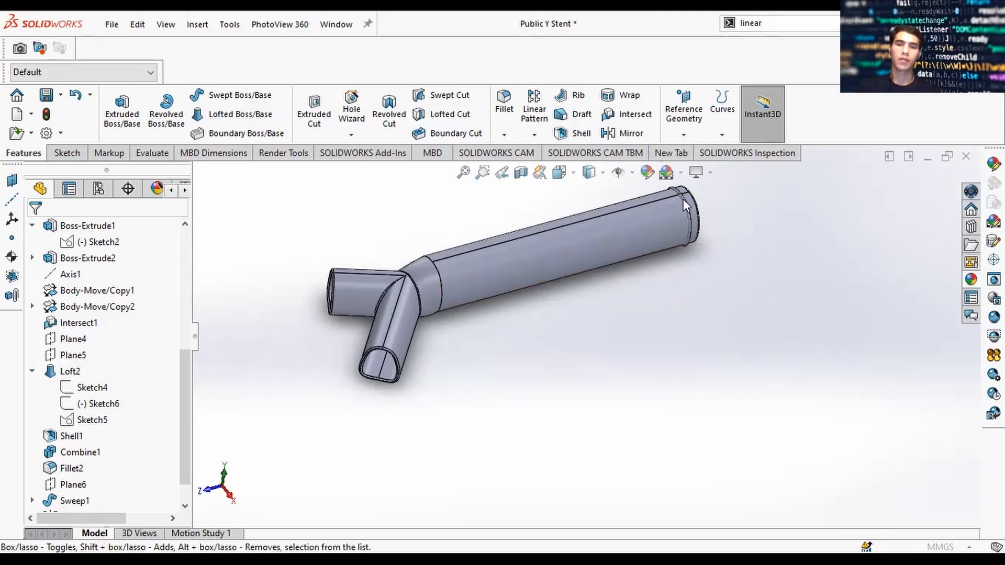
{"action": "scroll", "coordinate": [680, 203], "scroll_direction": "down", "scroll_amount": 2}
{"action": "scroll", "coordinate": [680, 203], "scroll_direction": "down", "scroll_amount": 3}
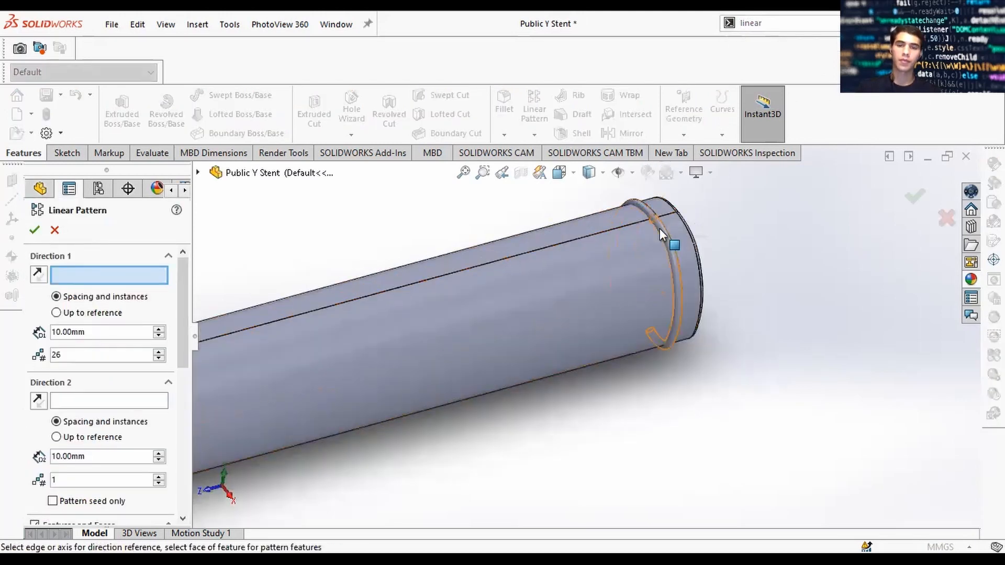
{"action": "left_click", "coordinate": [278, 318]}
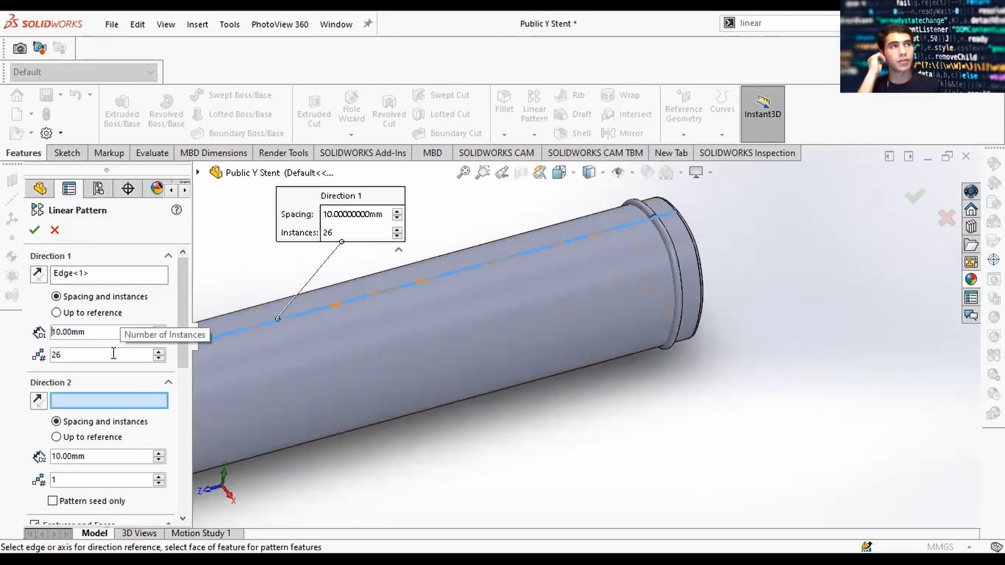
{"action": "left_click", "coordinate": [45, 335]}
{"action": "type", "text": "100"}
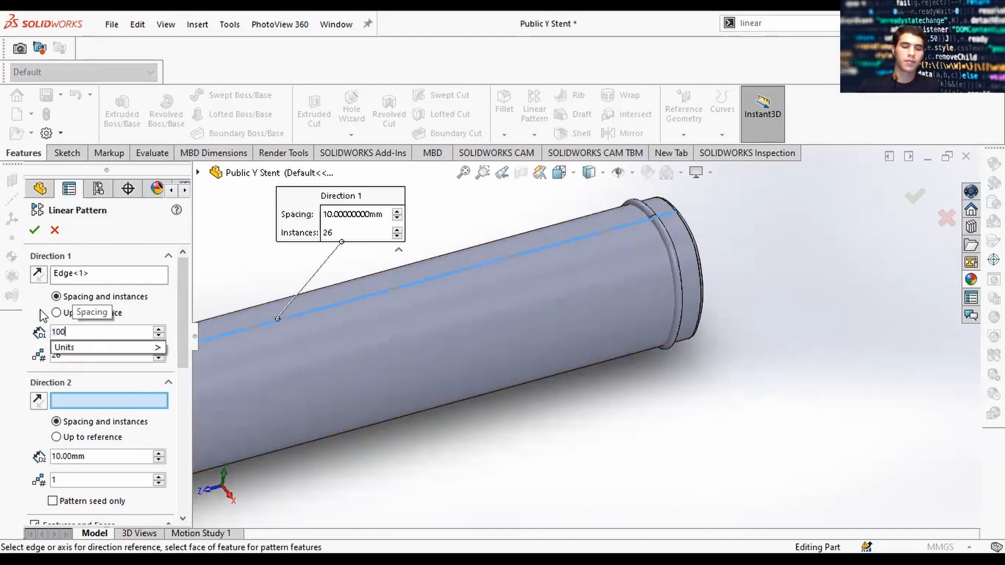
{"action": "key", "text": "Return"}
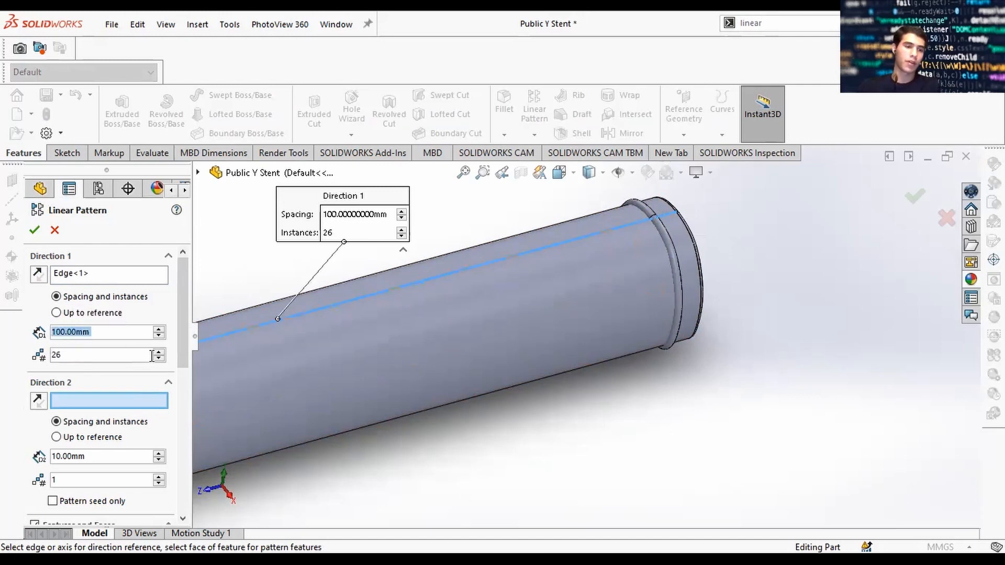
{"action": "left_click", "coordinate": [159, 359]}
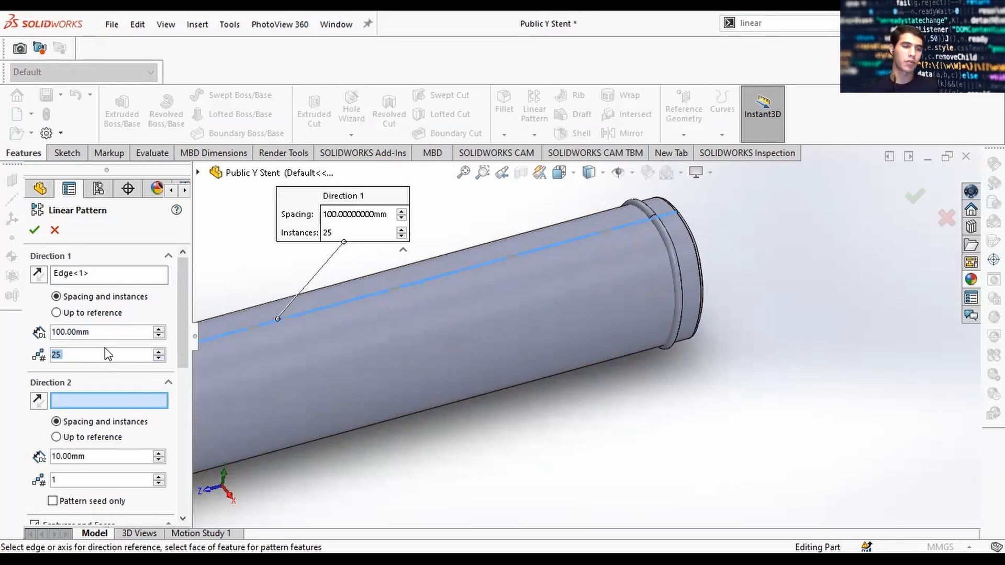
Step: Switch the linear pattern from features to bodies and select the combined ring body, Combine2, as the seed
{"action": "scroll", "coordinate": [368, 382], "scroll_direction": "up", "scroll_amount": 5}
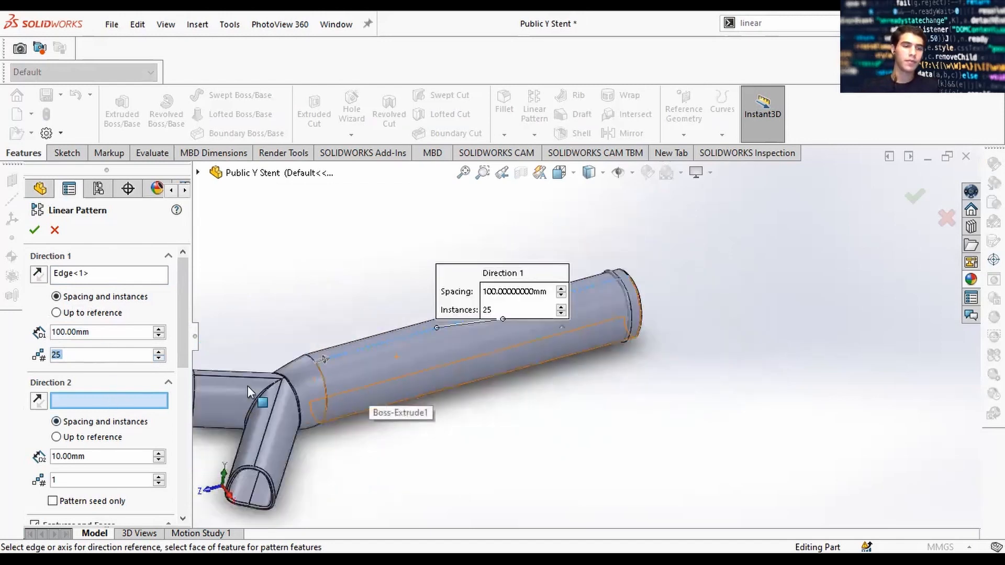
{"action": "scroll", "coordinate": [181, 341], "scroll_direction": "down", "scroll_amount": 3}
{"action": "scroll", "coordinate": [183, 384], "scroll_direction": "down", "scroll_amount": 8}
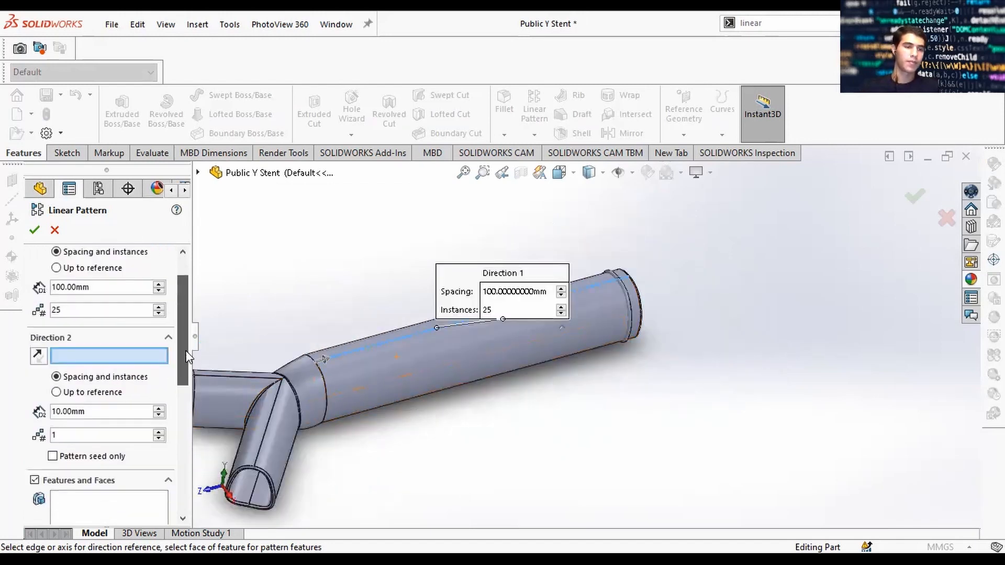
{"action": "left_click", "coordinate": [35, 357]}
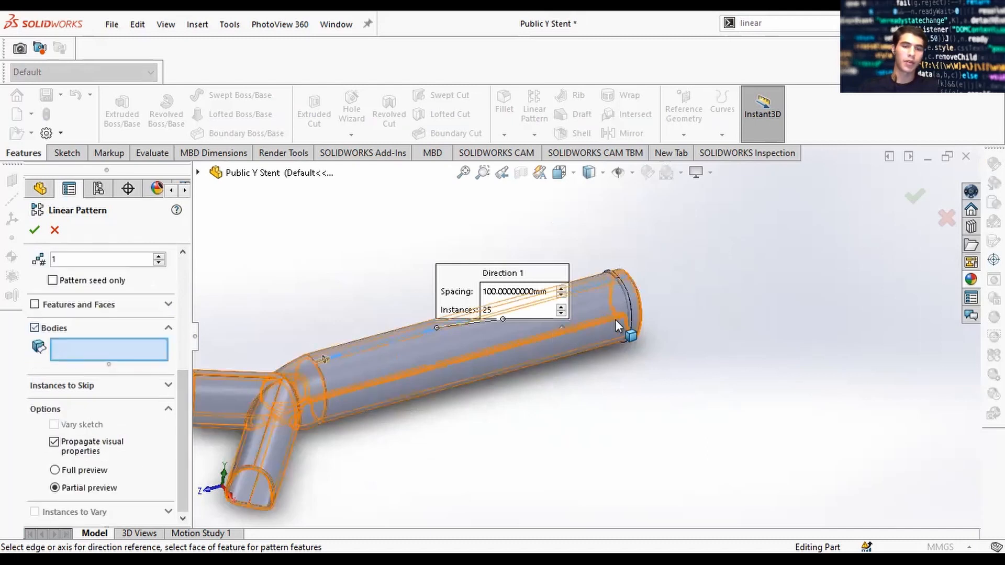
{"action": "left_click", "coordinate": [623, 291]}
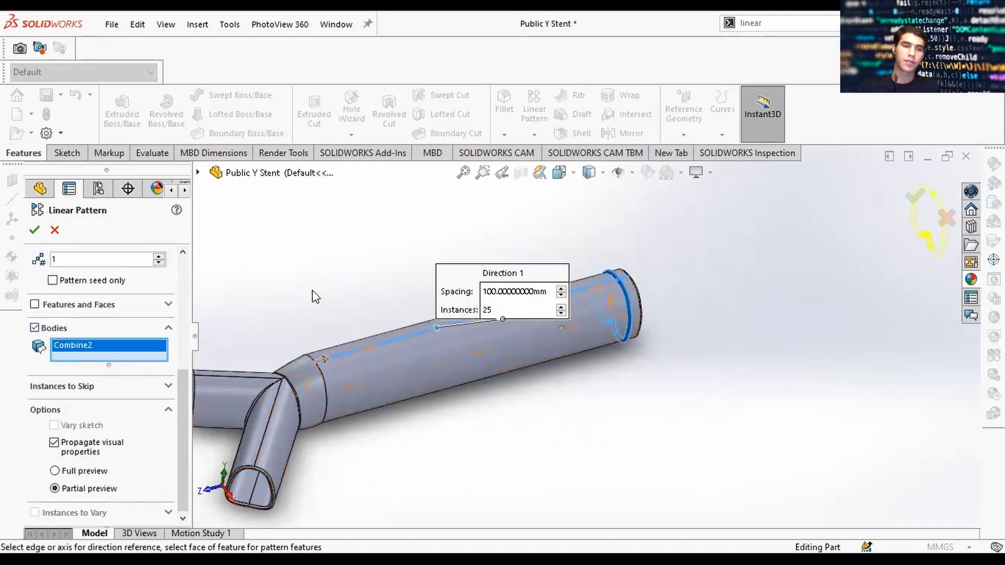
Step: Set the ring pattern's spacing to 4 mm, reverse its direction so it runs along the tube, and accept the pattern
{"action": "scroll", "coordinate": [121, 314], "scroll_direction": "up", "scroll_amount": 5}
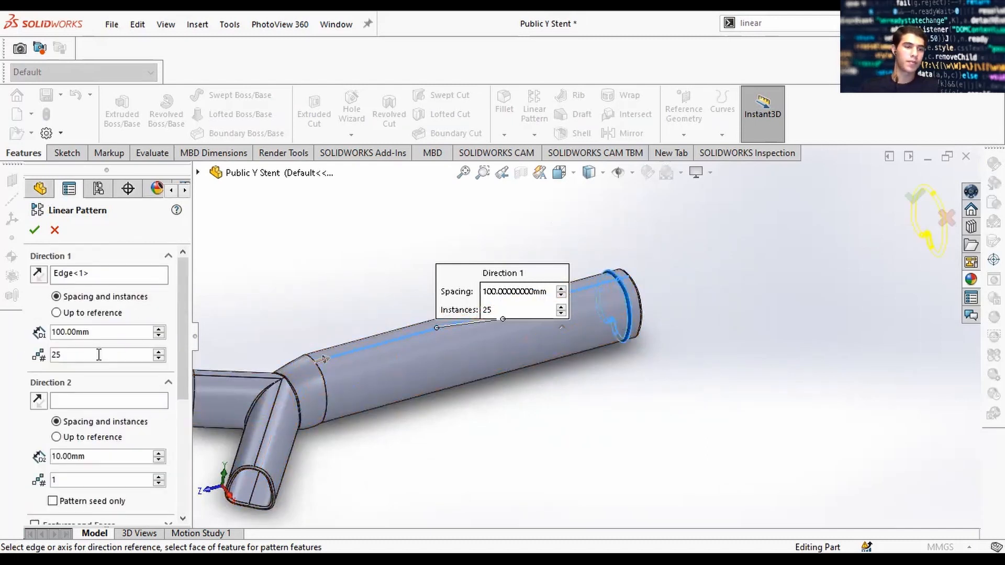
{"action": "left_click_drag", "start_coordinate": [129, 331], "coordinate": [3, 339]}
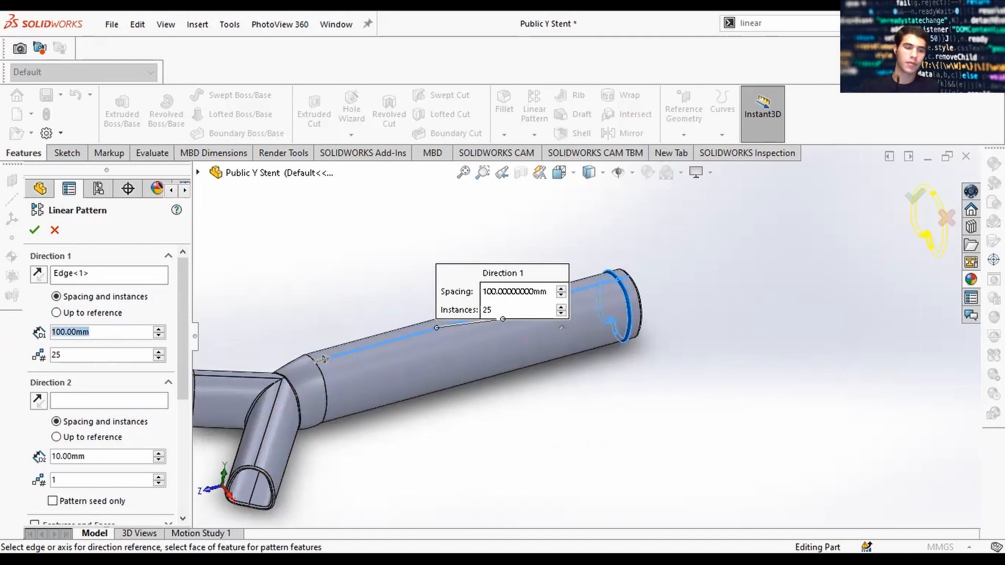
{"action": "type", "text": "4"}
{"action": "key", "text": "Return"}
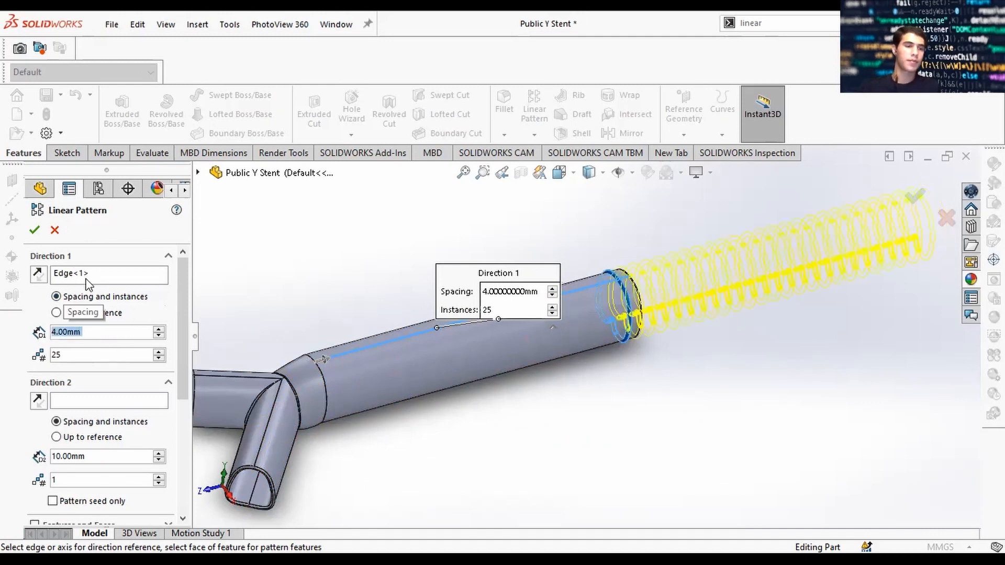
{"action": "left_click", "coordinate": [42, 275]}
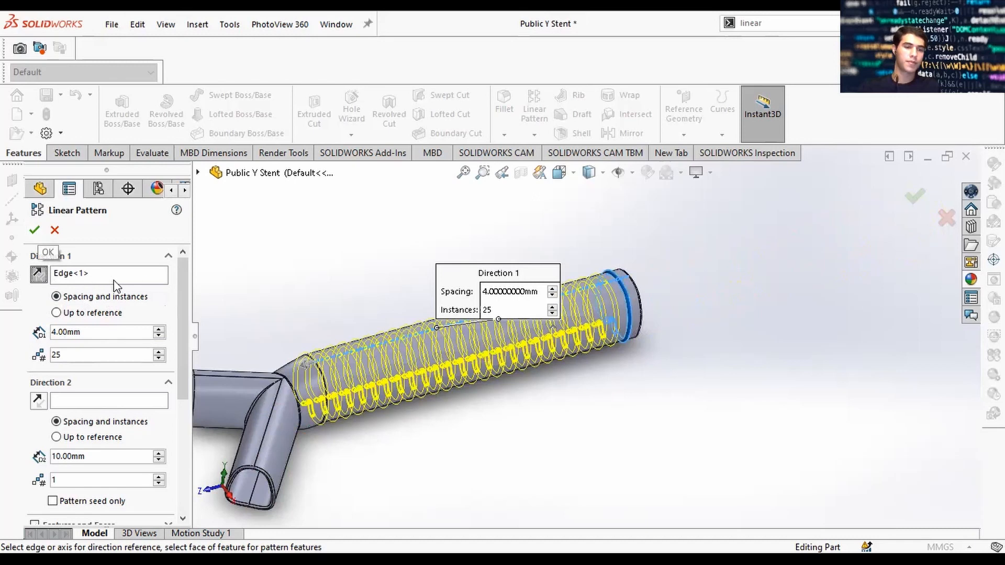
{"action": "left_click_drag", "start_coordinate": [183, 305], "coordinate": [172, 442]}
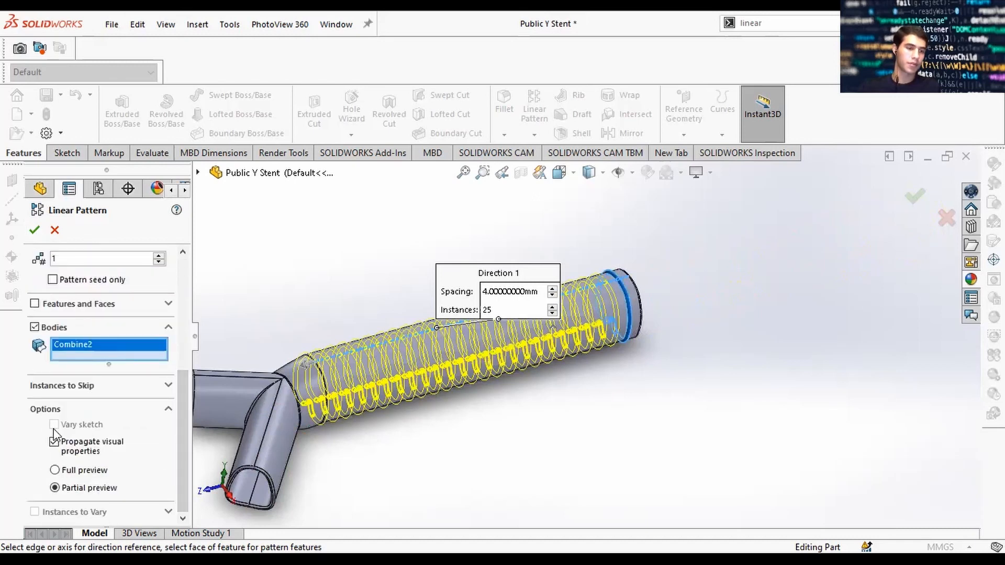
{"action": "scroll", "coordinate": [83, 449], "scroll_direction": "up", "scroll_amount": 6}
{"action": "scroll", "coordinate": [83, 449], "scroll_direction": "down", "scroll_amount": 6}
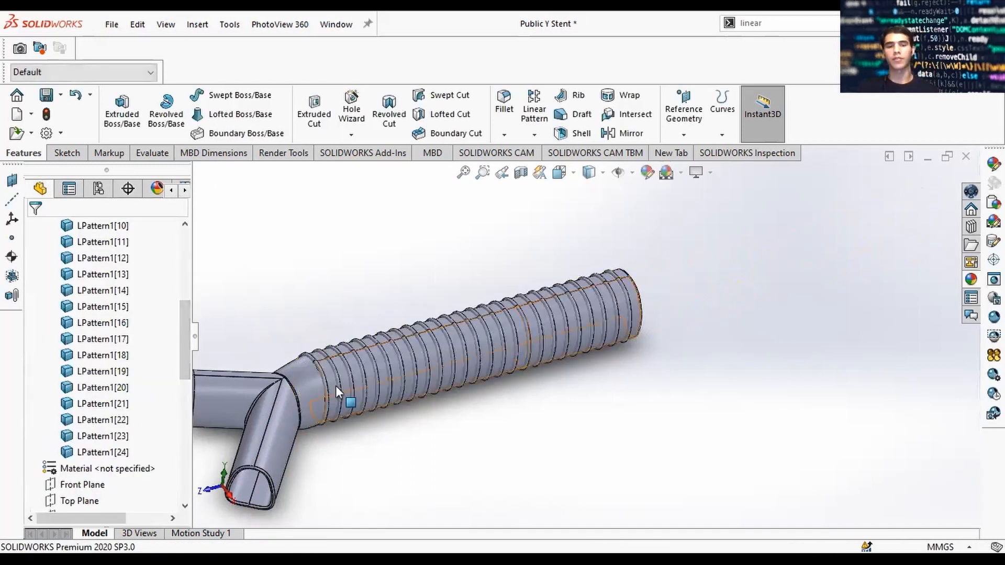
Step: Inspect the Combine2 ring among the part's solid bodies and collapse the Solid Bodies folder
{"action": "scroll", "coordinate": [419, 299], "scroll_direction": "up", "scroll_amount": 6}
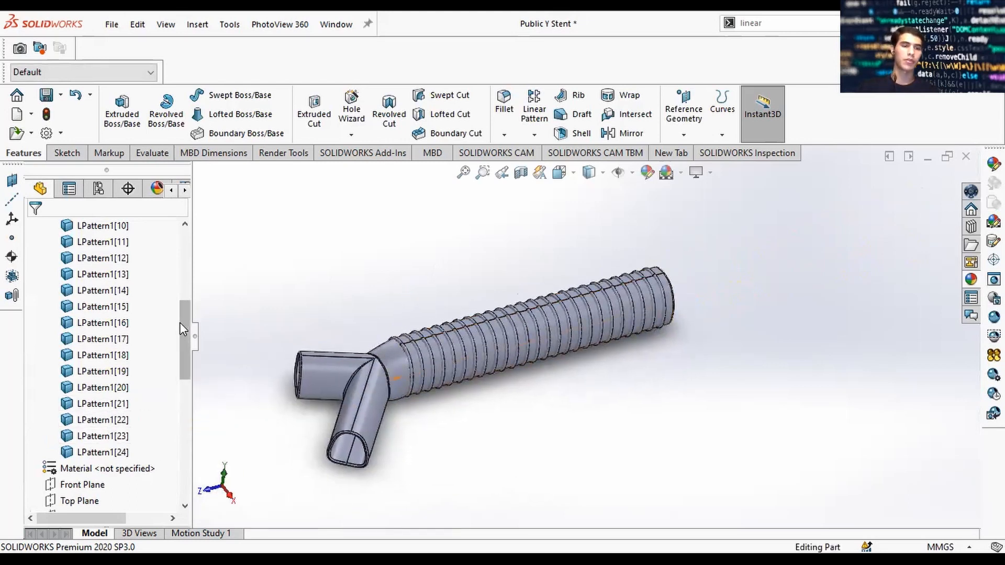
{"action": "left_click_drag", "start_coordinate": [180, 323], "coordinate": [183, 239]}
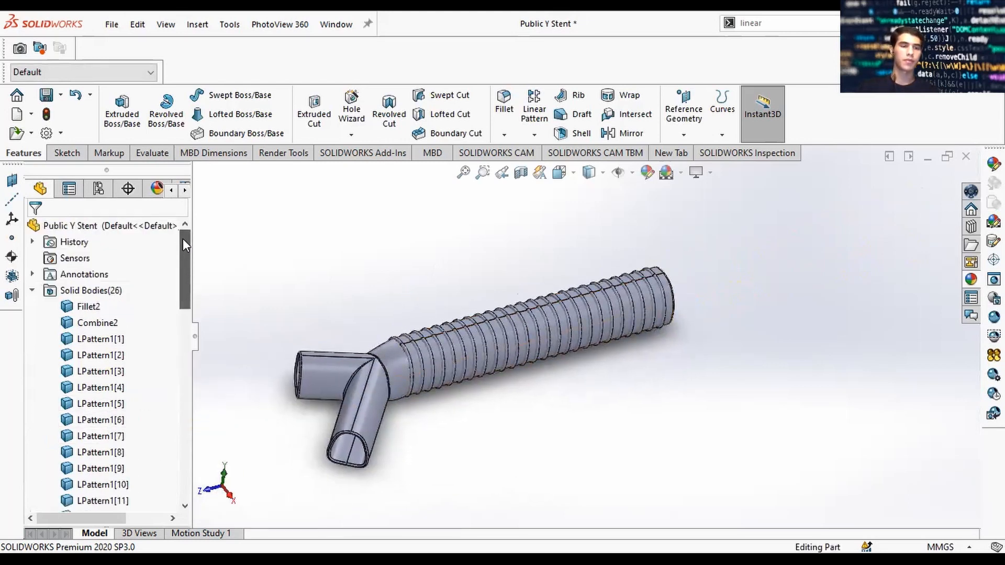
{"action": "left_click", "coordinate": [87, 322]}
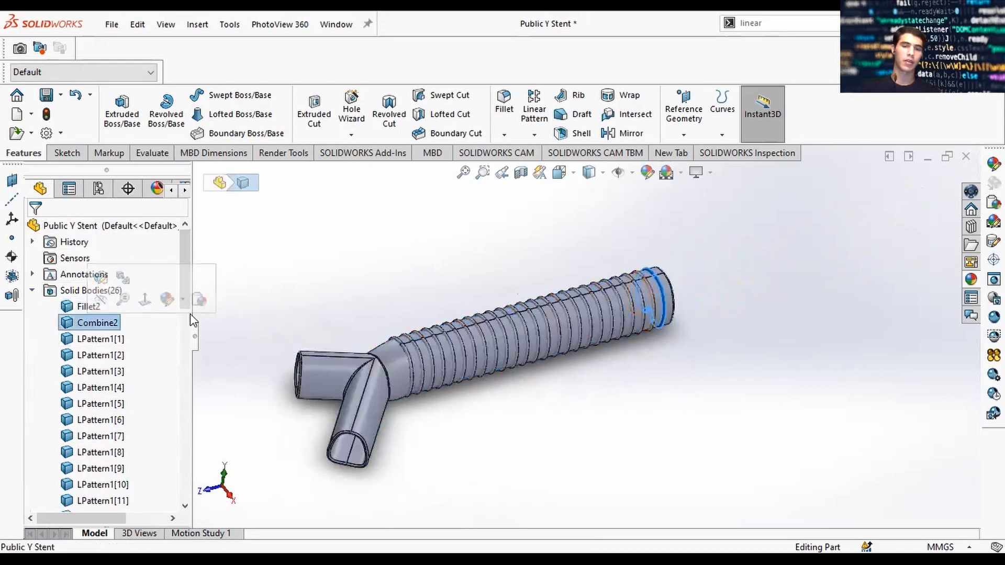
{"action": "left_click", "coordinate": [201, 314]}
{"action": "left_click", "coordinate": [32, 291]}
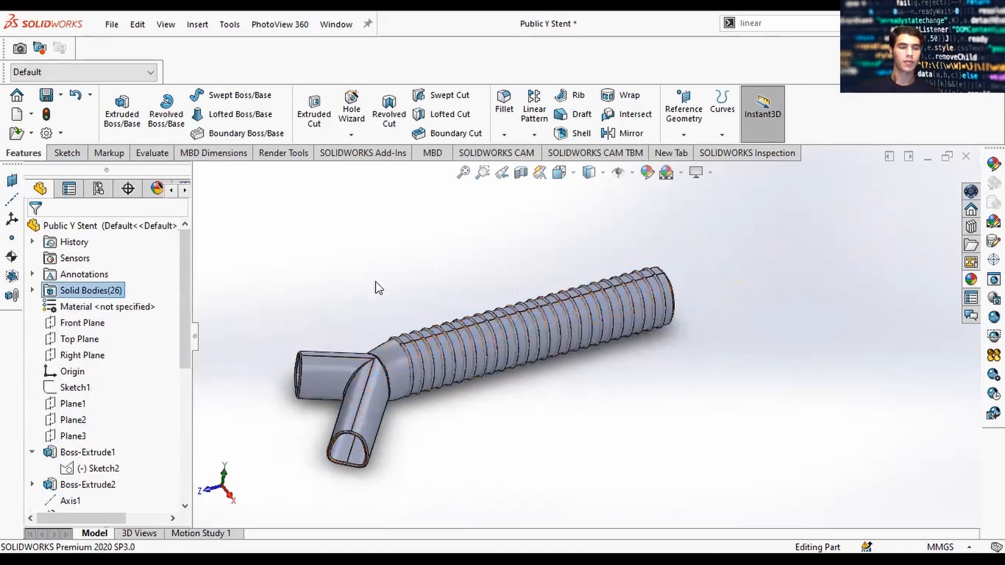
Step: Search the commands for "material" and open the material editor for the part
{"action": "scroll", "coordinate": [334, 302], "scroll_direction": "down", "scroll_amount": 1}
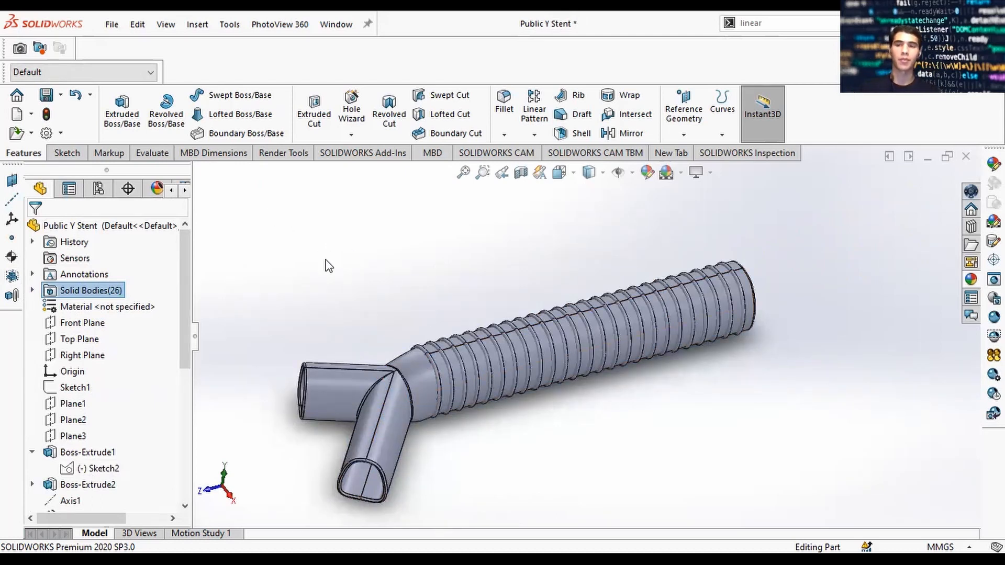
{"action": "type", "text": "s"}
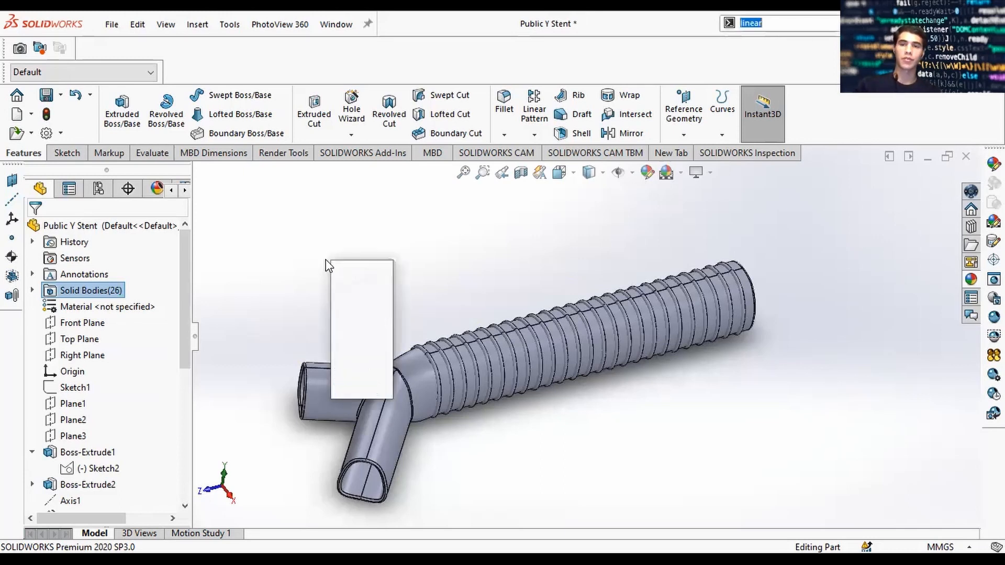
{"action": "type", "text": "material4"}
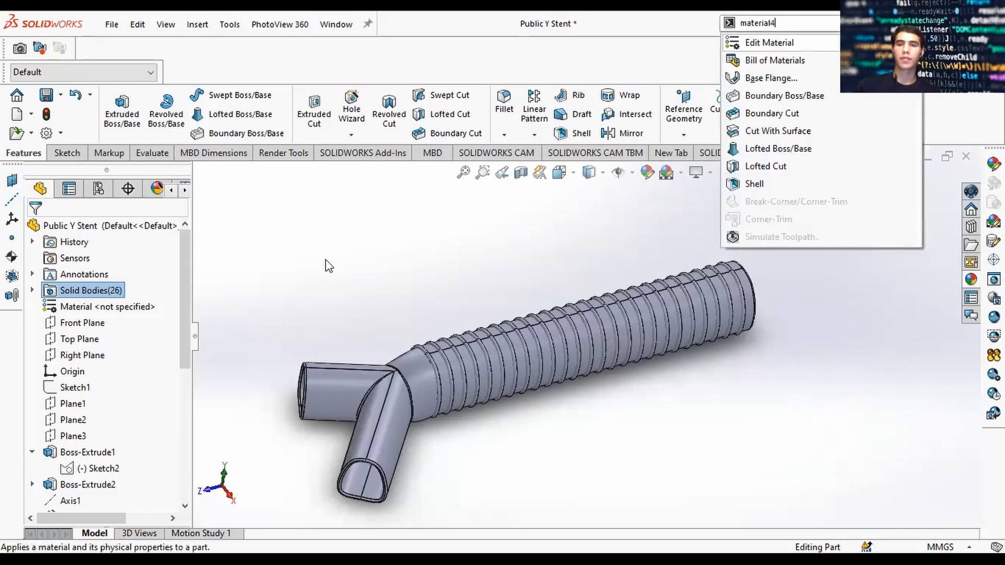
{"action": "key", "text": "Return"}
{"action": "left_click", "coordinate": [806, 23]}
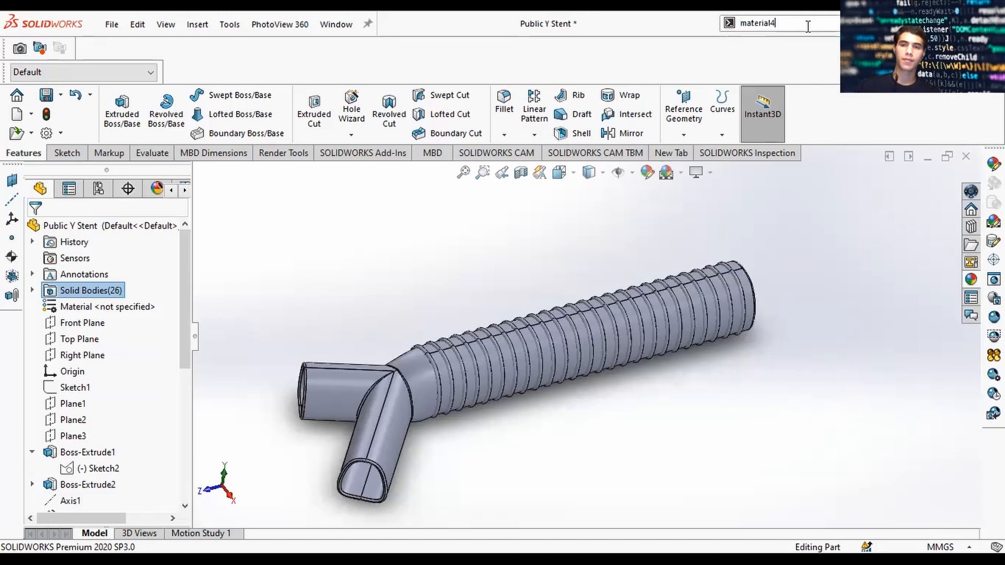
{"action": "double_click", "coordinate": [807, 26]}
{"action": "left_click", "coordinate": [808, 27]}
{"action": "key", "text": "BackSpace"}
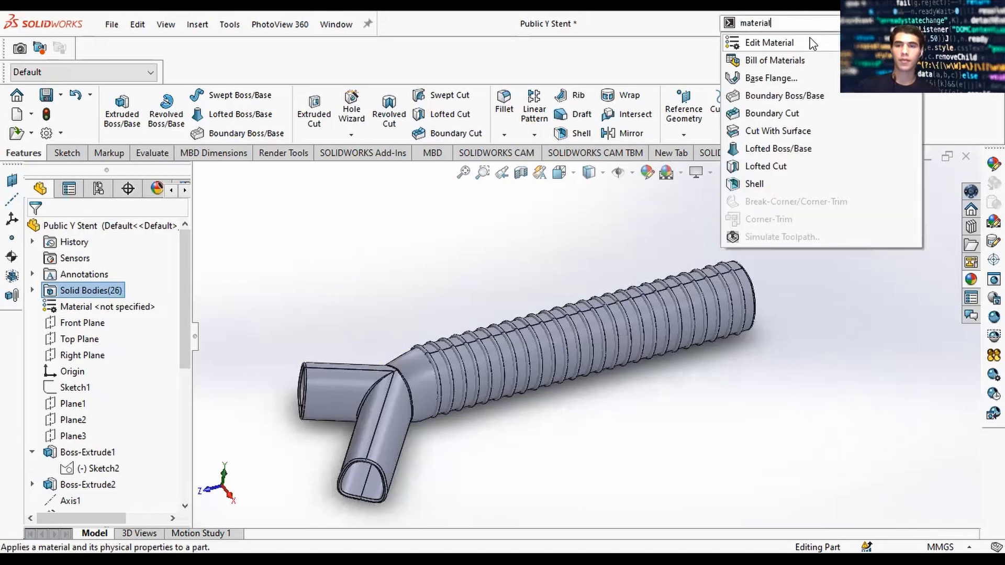
{"action": "left_click", "coordinate": [805, 43]}
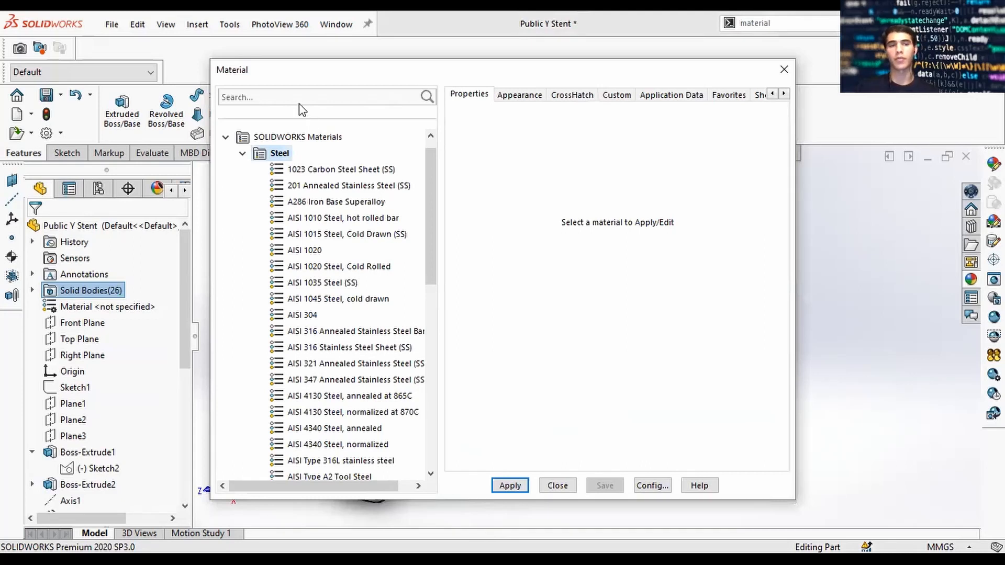
Step: Search the material library for "sili", apply Silicon to the part, and close the material editor
{"action": "left_click", "coordinate": [298, 101]}
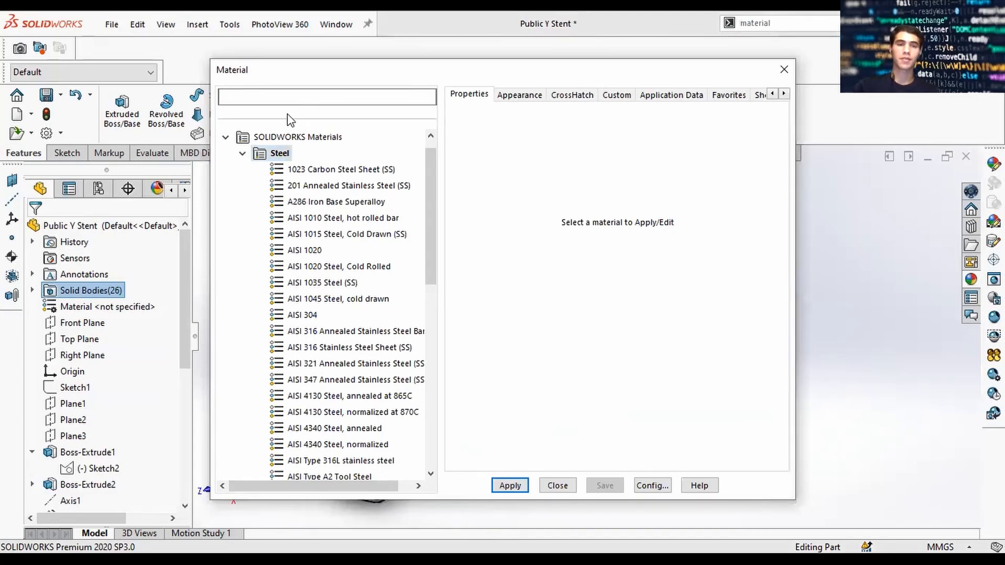
{"action": "type", "text": "sili"}
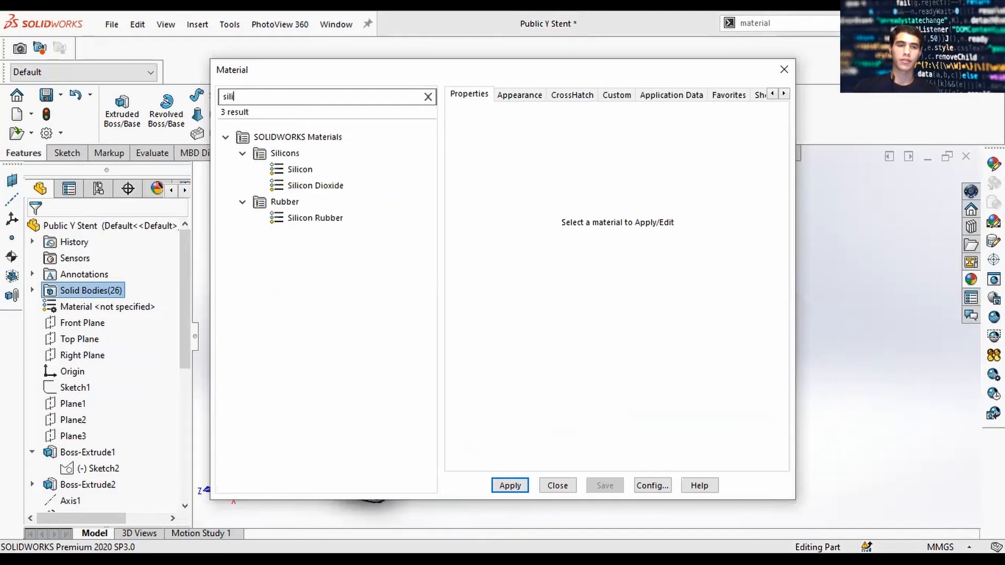
{"action": "left_click", "coordinate": [299, 169]}
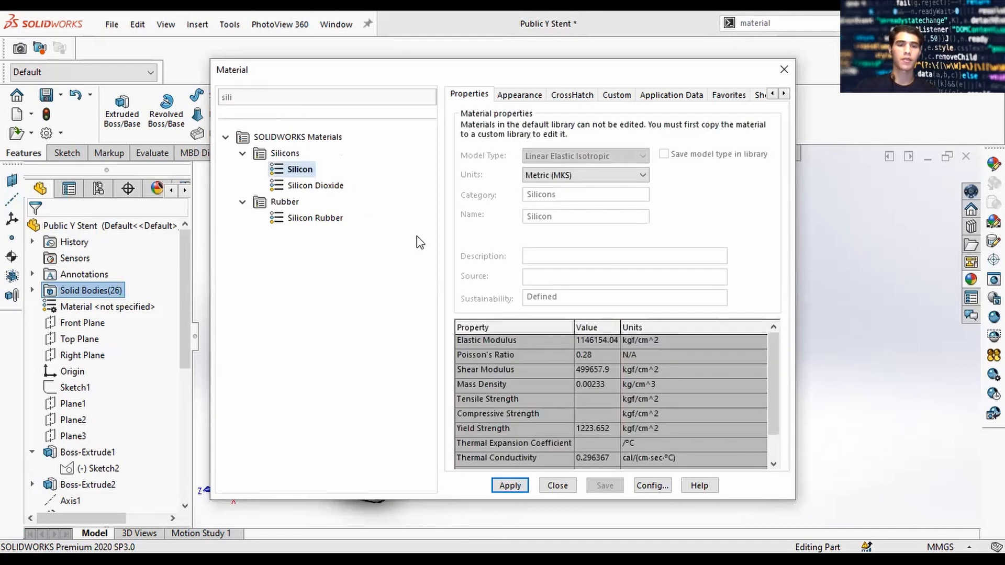
{"action": "left_click", "coordinate": [603, 179]}
{"action": "left_click", "coordinate": [604, 178]}
{"action": "left_click", "coordinate": [510, 486]}
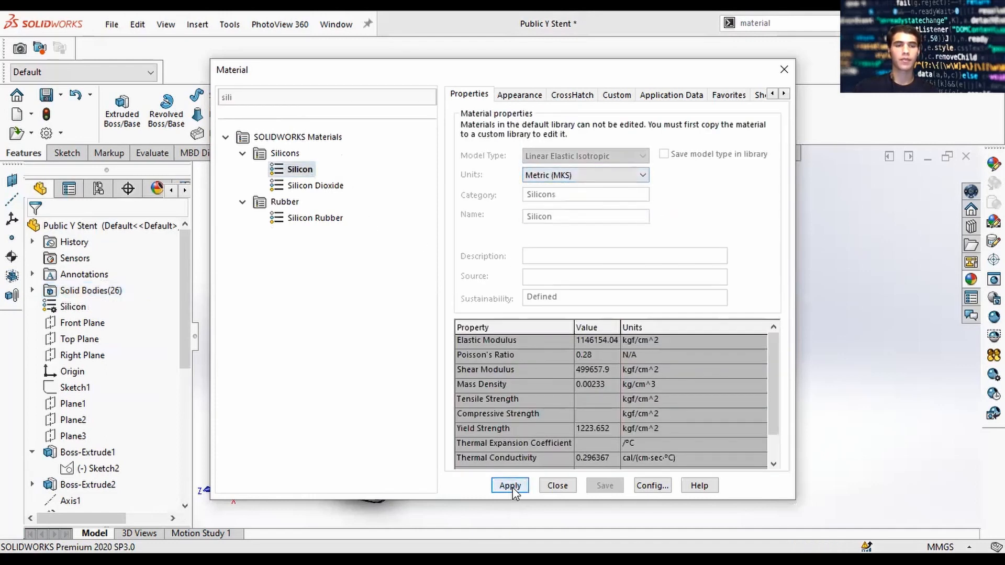
{"action": "left_click", "coordinate": [557, 486]}
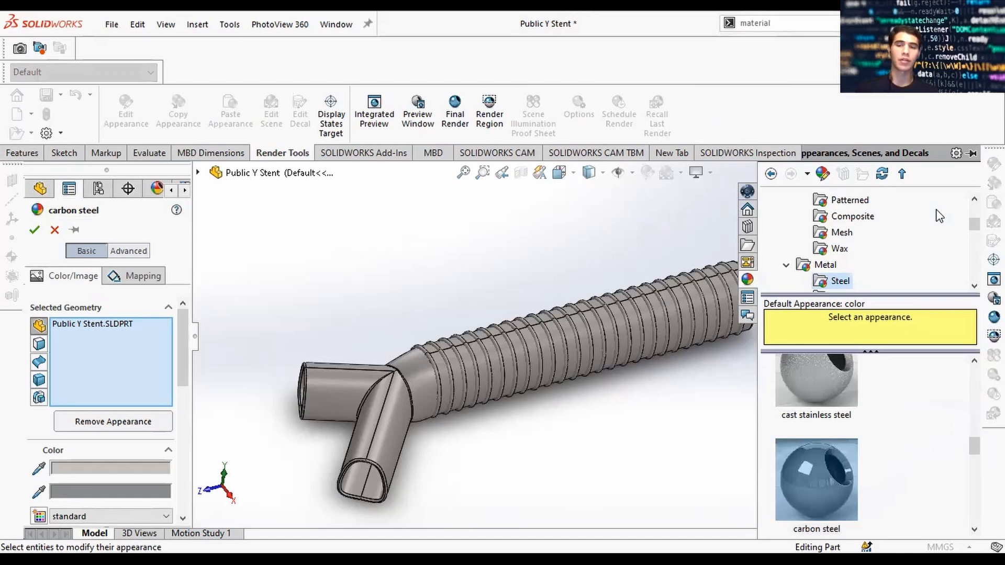
{"action": "middle_click_drag", "start_coordinate": [657, 384], "coordinate": [570, 357], "text": "ctrl"}
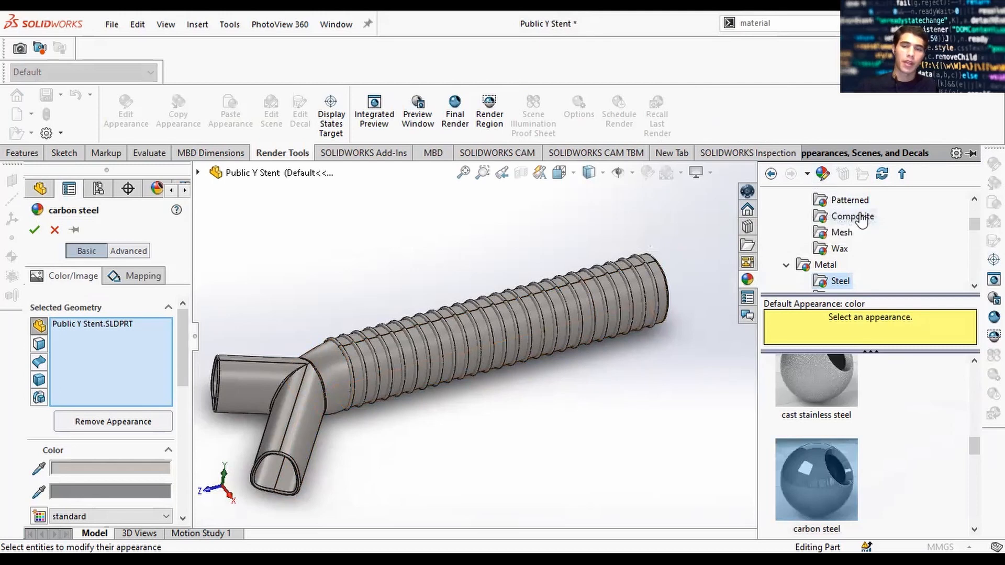
{"action": "scroll", "coordinate": [850, 219], "scroll_direction": "up", "scroll_amount": 3}
{"action": "scroll", "coordinate": [850, 222], "scroll_direction": "up", "scroll_amount": 1}
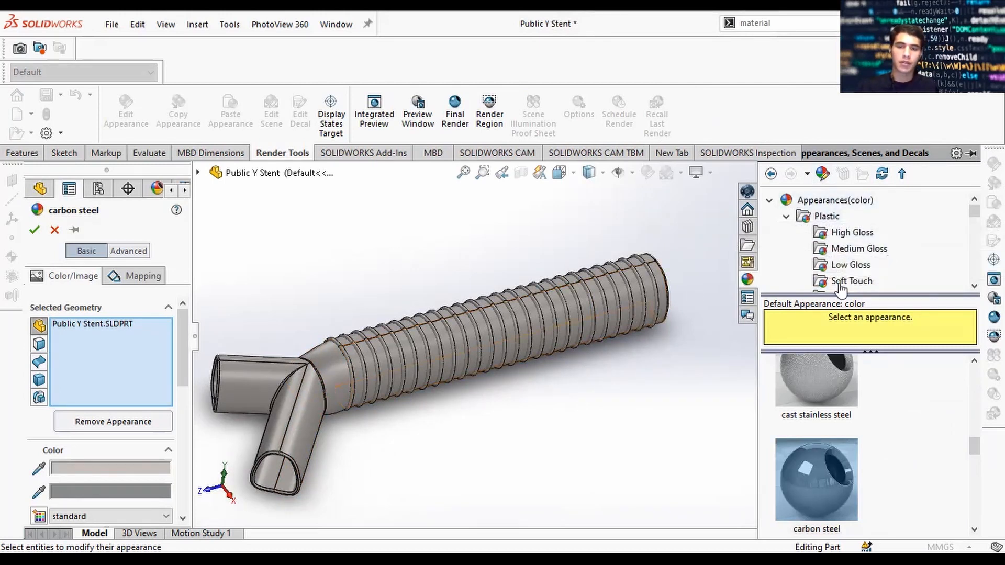
{"action": "scroll", "coordinate": [855, 251], "scroll_direction": "down", "scroll_amount": 1}
{"action": "left_click", "coordinate": [858, 265]}
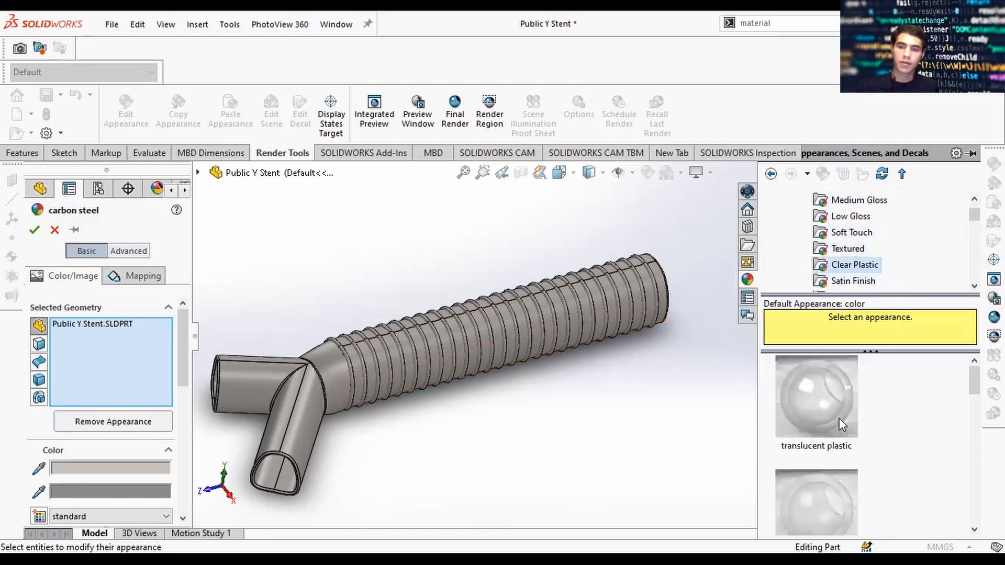
{"action": "left_click", "coordinate": [830, 394]}
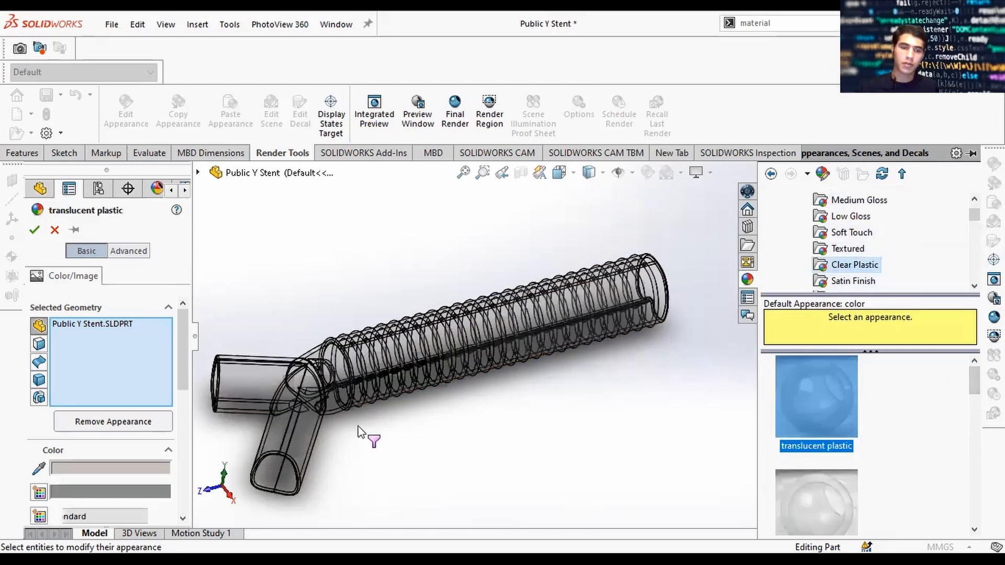
{"action": "mouse_move", "coordinate": [824, 412]}
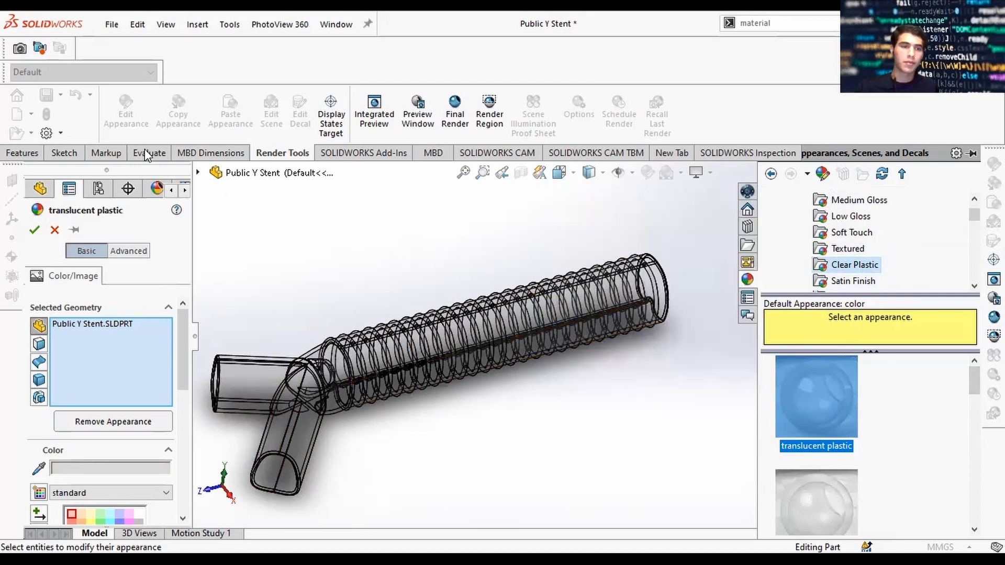
{"action": "left_click", "coordinate": [55, 231]}
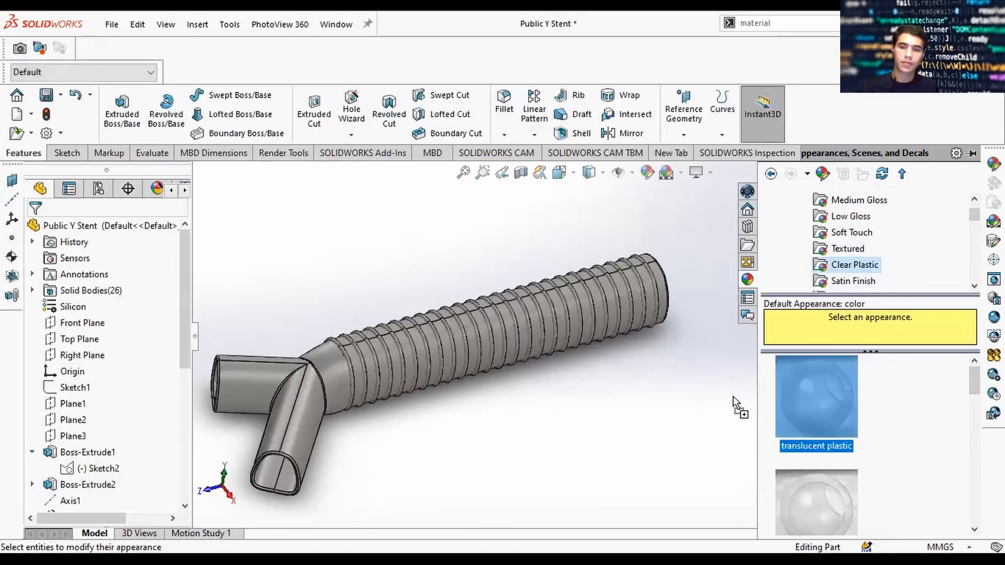
{"action": "left_click", "coordinate": [297, 421]}
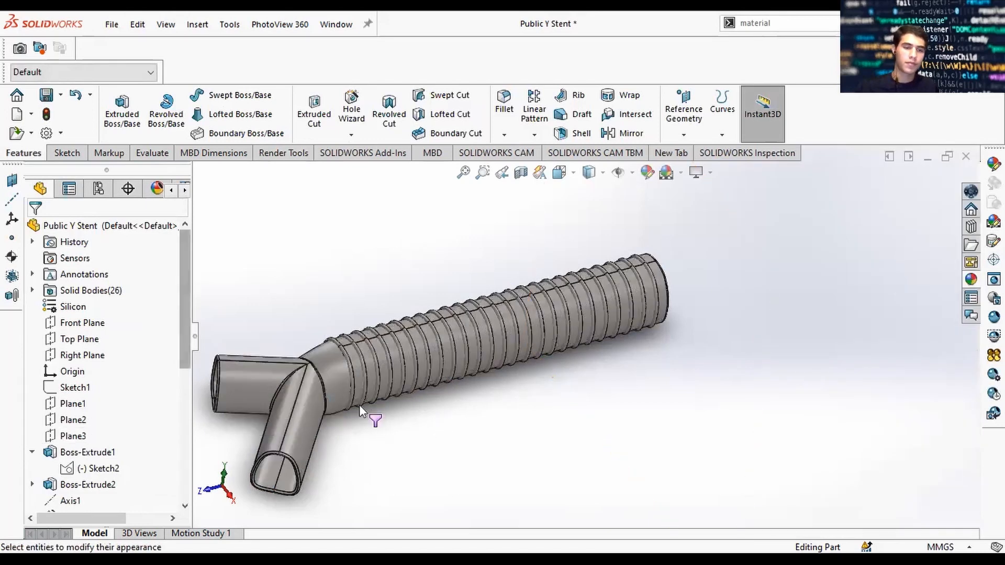
Step: Start editing the part's appearance and remove the whole part from the selected geometry
{"action": "left_click", "coordinate": [993, 165]}
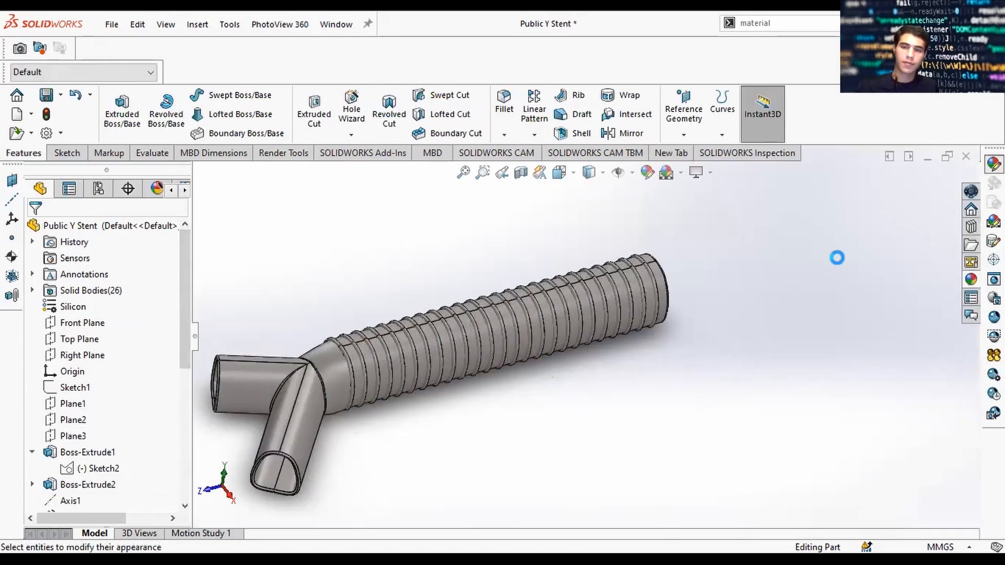
{"action": "left_click", "coordinate": [90, 324]}
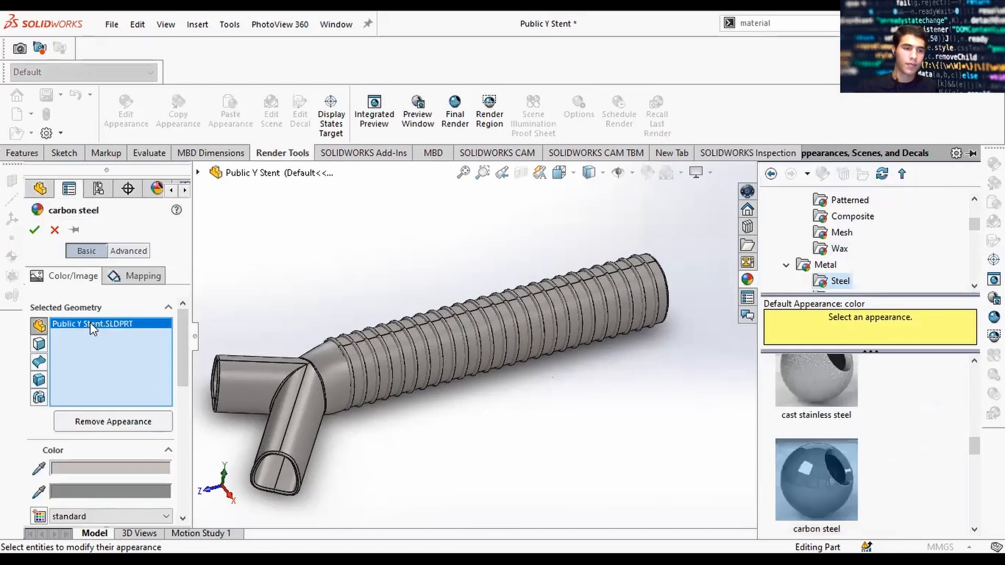
{"action": "right_click", "coordinate": [90, 322]}
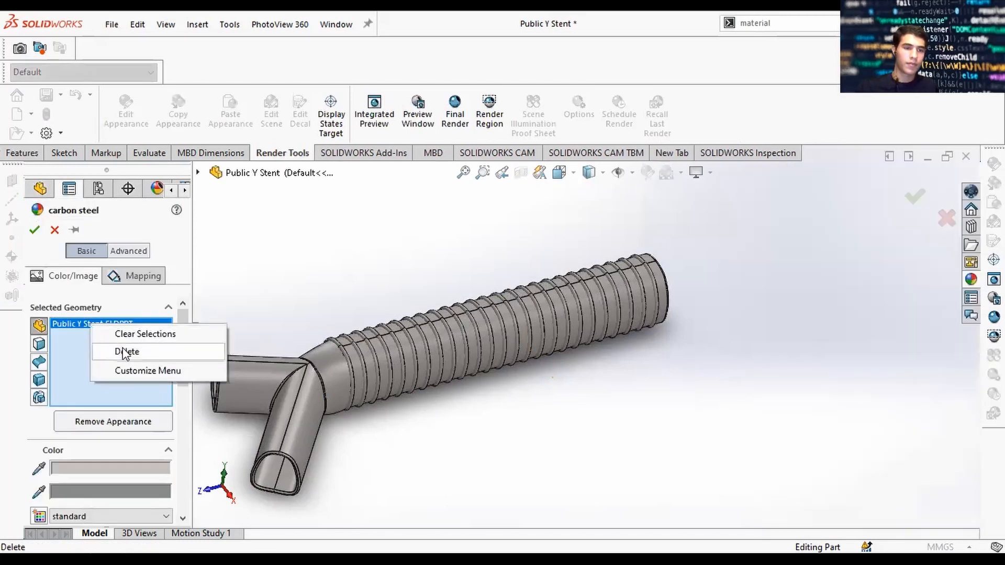
{"action": "left_click", "coordinate": [125, 348]}
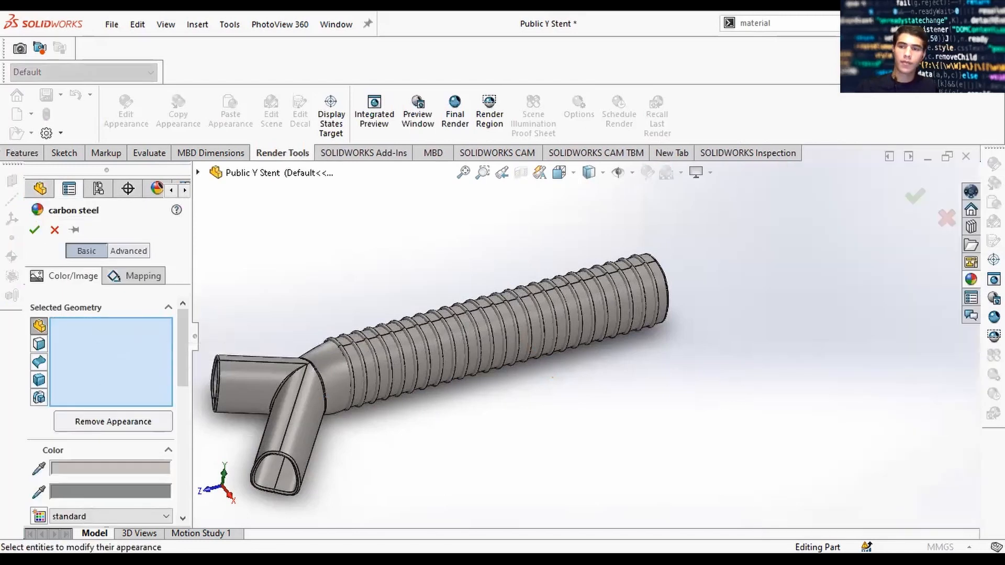
Step: Choose the translucent plastic appearance from the Clear Plastic category
{"action": "left_click", "coordinate": [970, 279]}
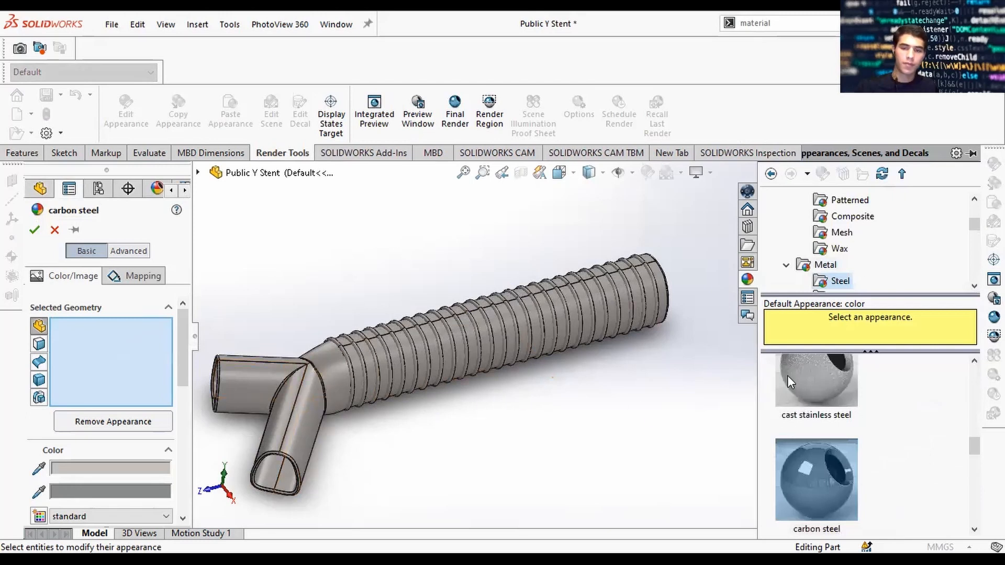
{"action": "scroll", "coordinate": [790, 382], "scroll_direction": "up", "scroll_amount": 3}
{"action": "scroll", "coordinate": [825, 256], "scroll_direction": "down", "scroll_amount": 1}
{"action": "scroll", "coordinate": [827, 251], "scroll_direction": "down", "scroll_amount": 6}
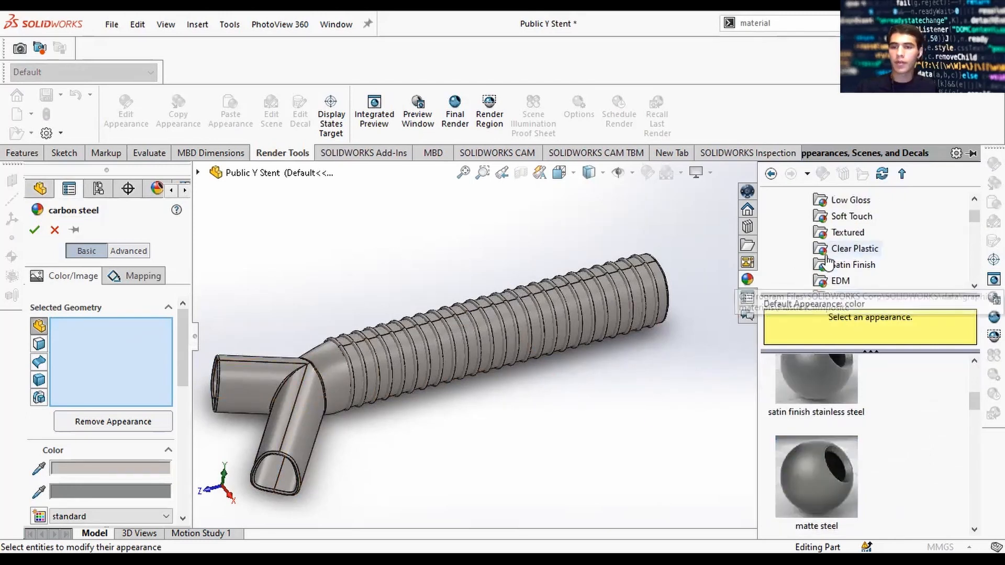
{"action": "left_click", "coordinate": [827, 253]}
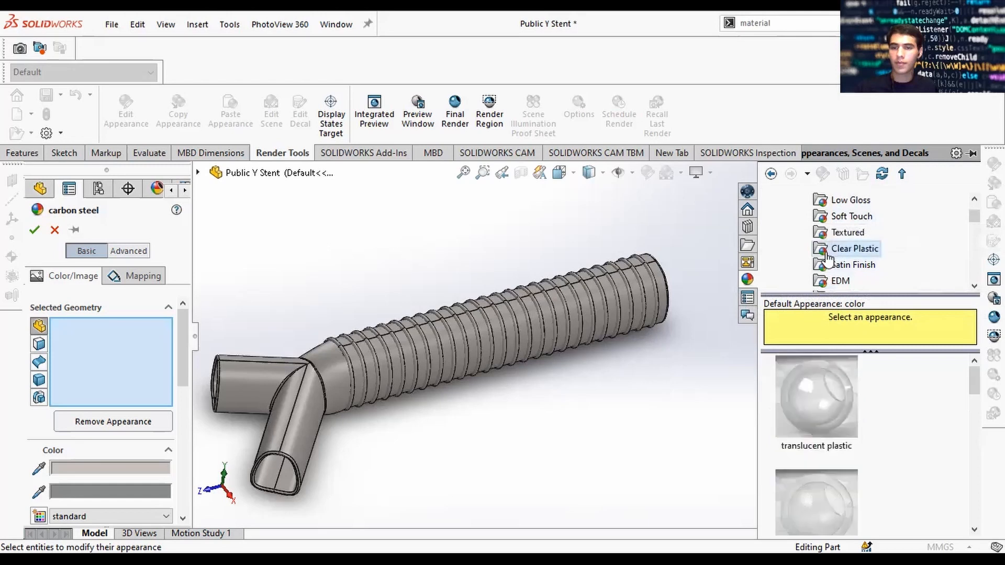
{"action": "left_click", "coordinate": [830, 403]}
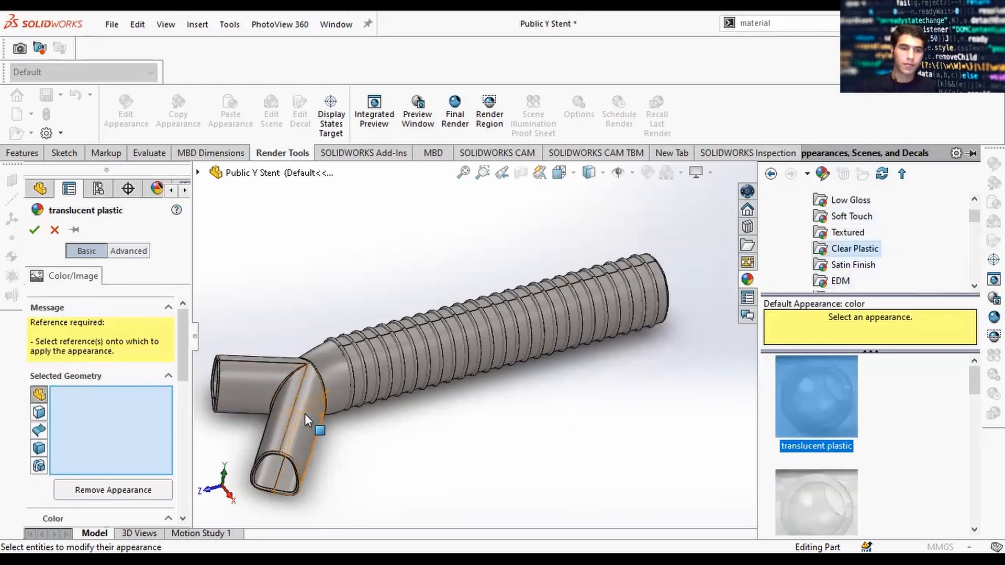
Step: Restrict the translucent plastic to bodies, replace the whole-part selection with the Y tube body, Fillet2, and accept the appearance
{"action": "left_click", "coordinate": [304, 413]}
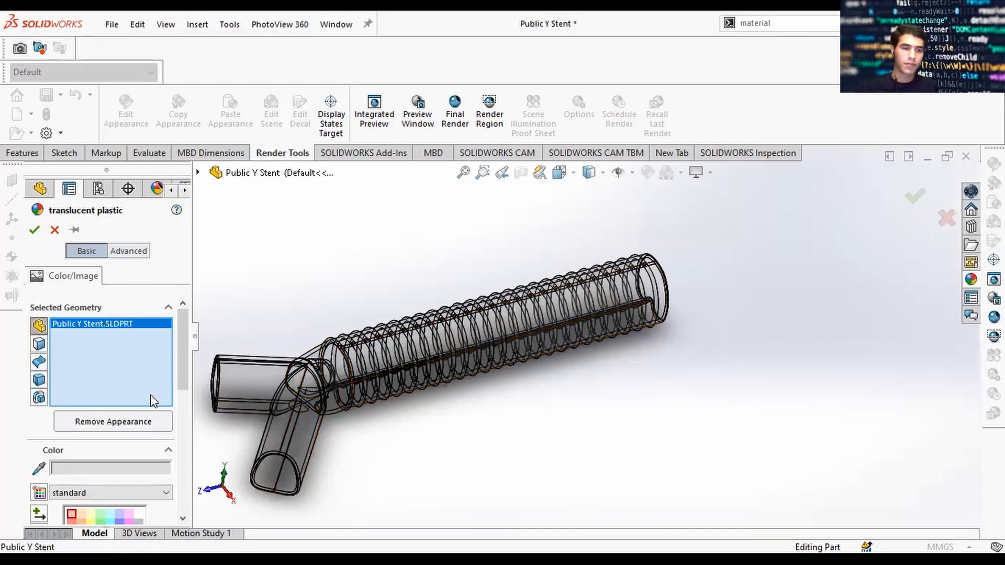
{"action": "left_click", "coordinate": [40, 380]}
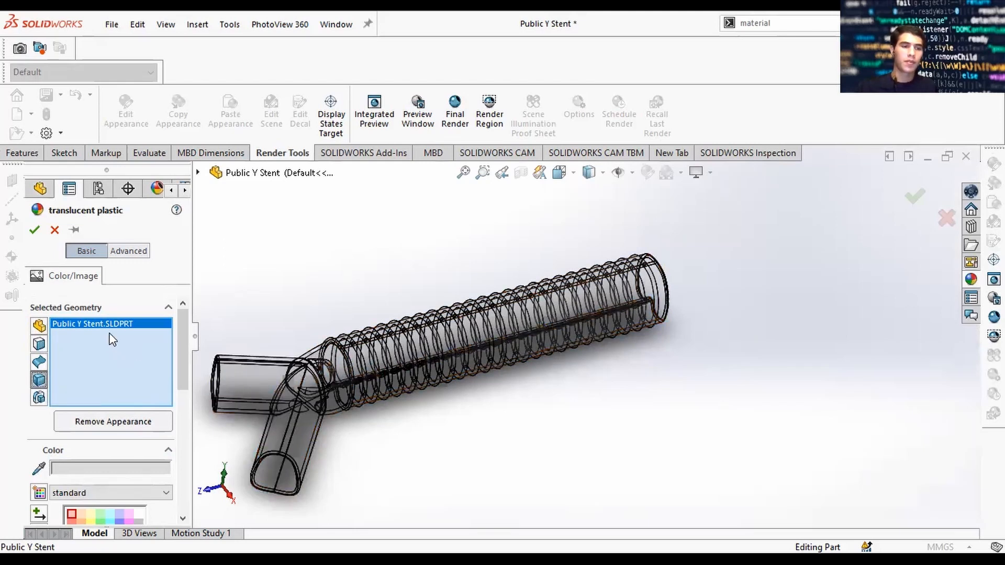
{"action": "key", "text": "Delete"}
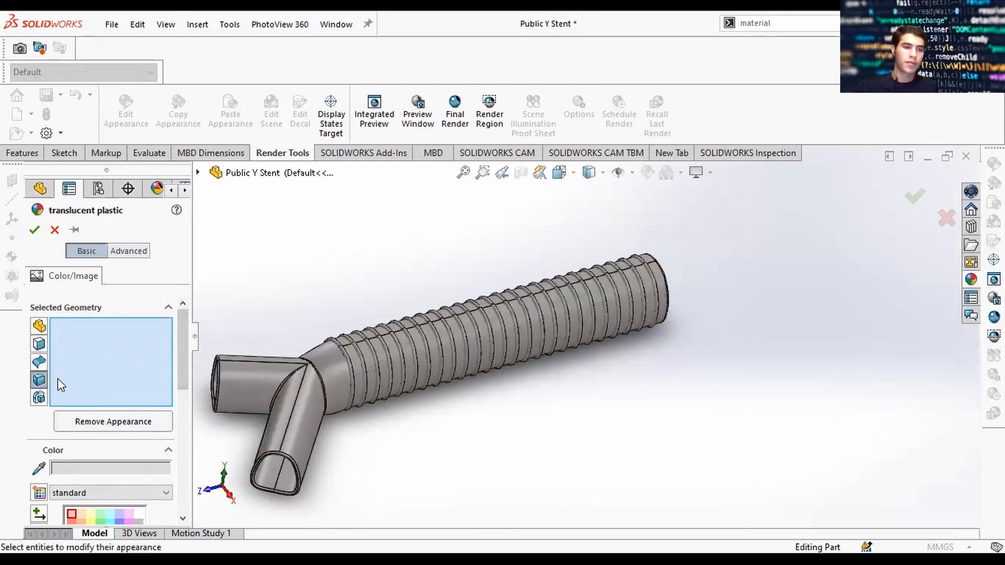
{"action": "left_click", "coordinate": [300, 405]}
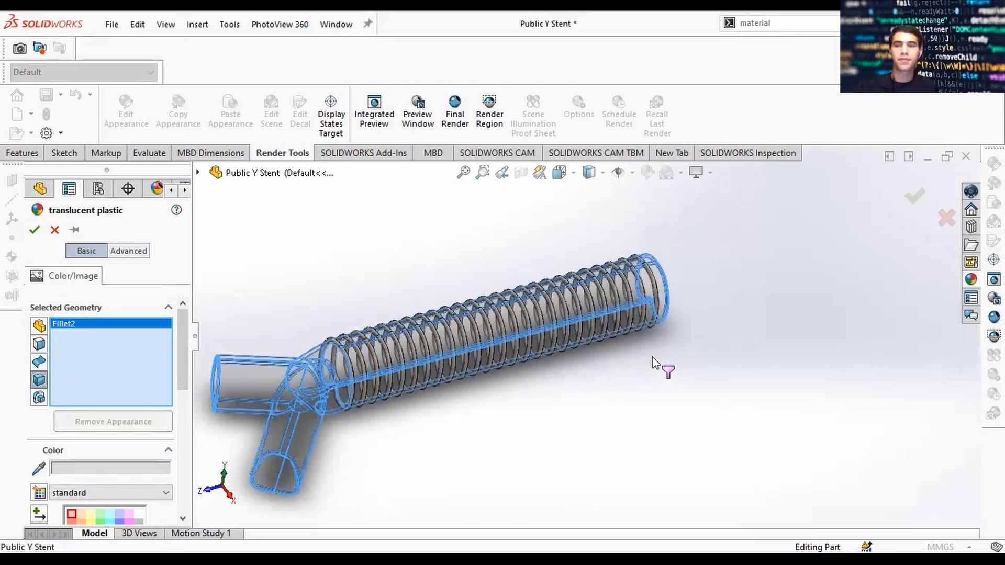
{"action": "left_click", "coordinate": [911, 198]}
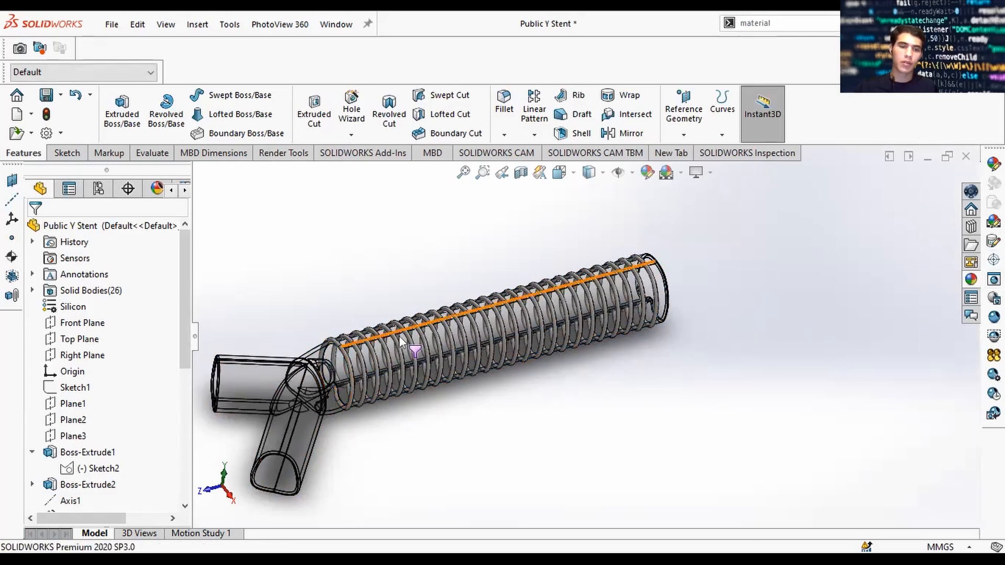
Step: Open the Steel category in the appearance library
{"action": "left_click", "coordinate": [971, 281]}
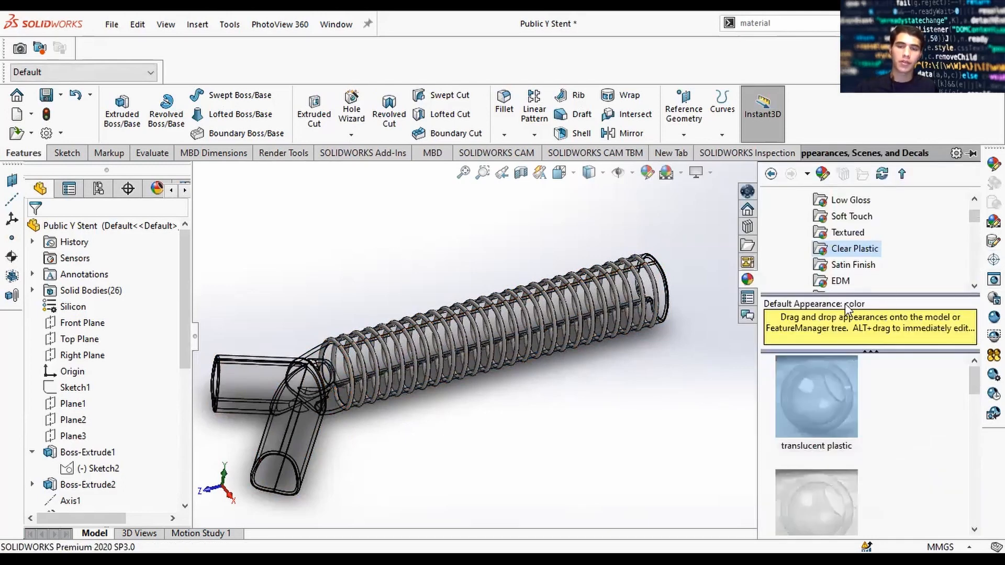
{"action": "scroll", "coordinate": [839, 249], "scroll_direction": "up", "scroll_amount": 1}
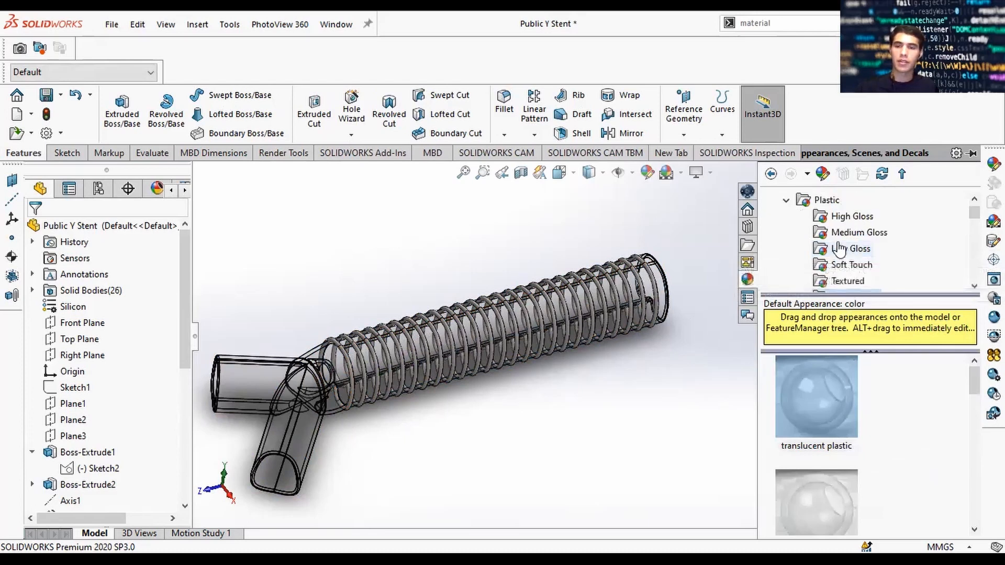
{"action": "scroll", "coordinate": [839, 249], "scroll_direction": "up", "scroll_amount": 1}
{"action": "left_click", "coordinate": [785, 216]}
{"action": "left_click", "coordinate": [827, 250]}
{"action": "scroll", "coordinate": [832, 245], "scroll_direction": "down", "scroll_amount": 1}
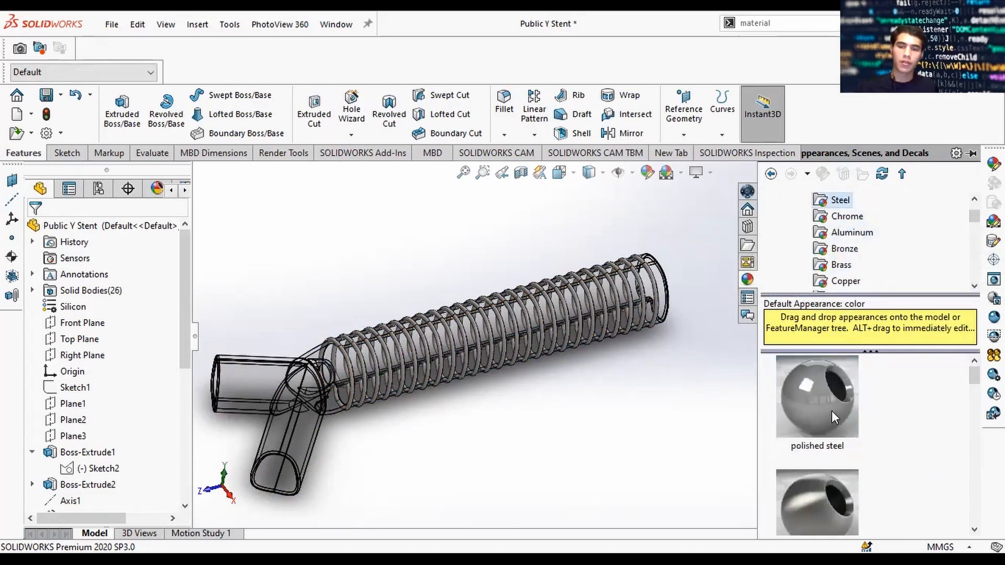
Step: Apply the polished steel appearance to the whole part
{"action": "left_click", "coordinate": [831, 411]}
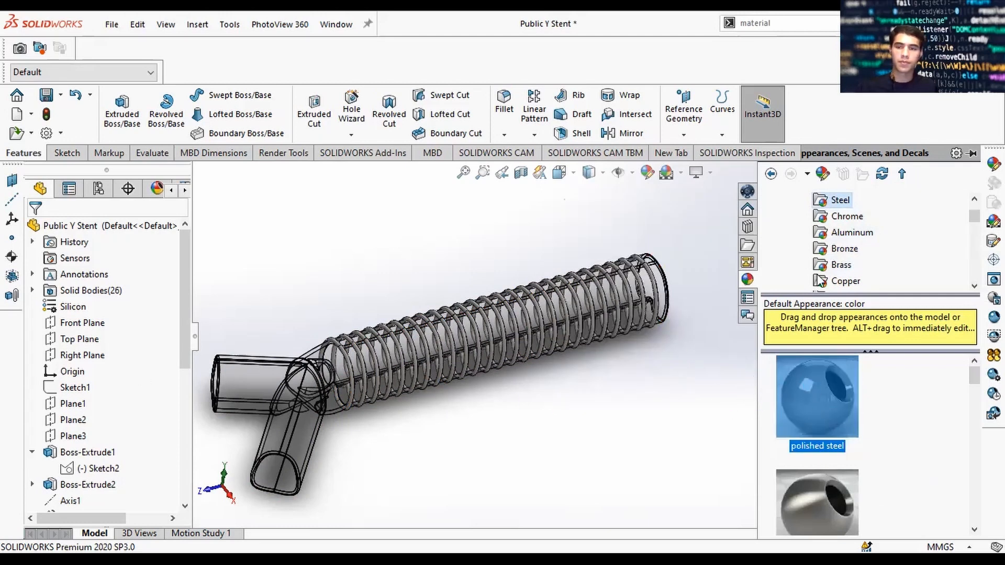
{"action": "right_click", "coordinate": [822, 398]}
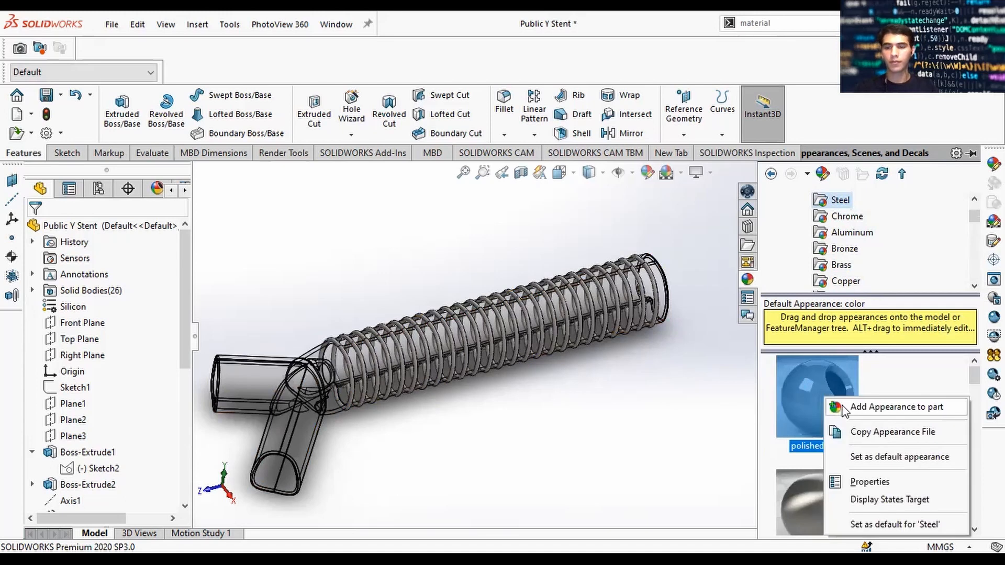
{"action": "left_click", "coordinate": [842, 407]}
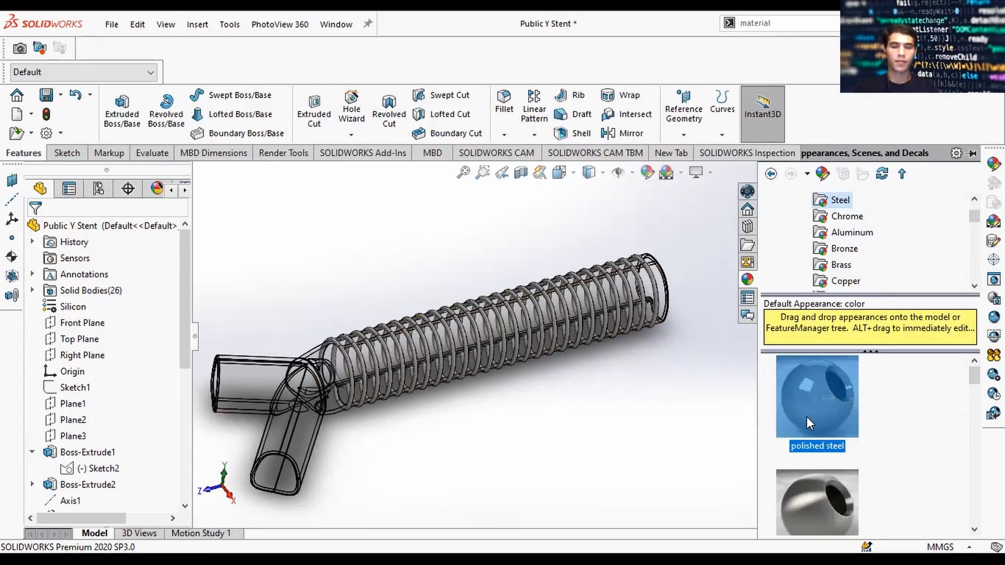
{"action": "left_click_drag", "start_coordinate": [697, 401], "coordinate": [349, 361]}
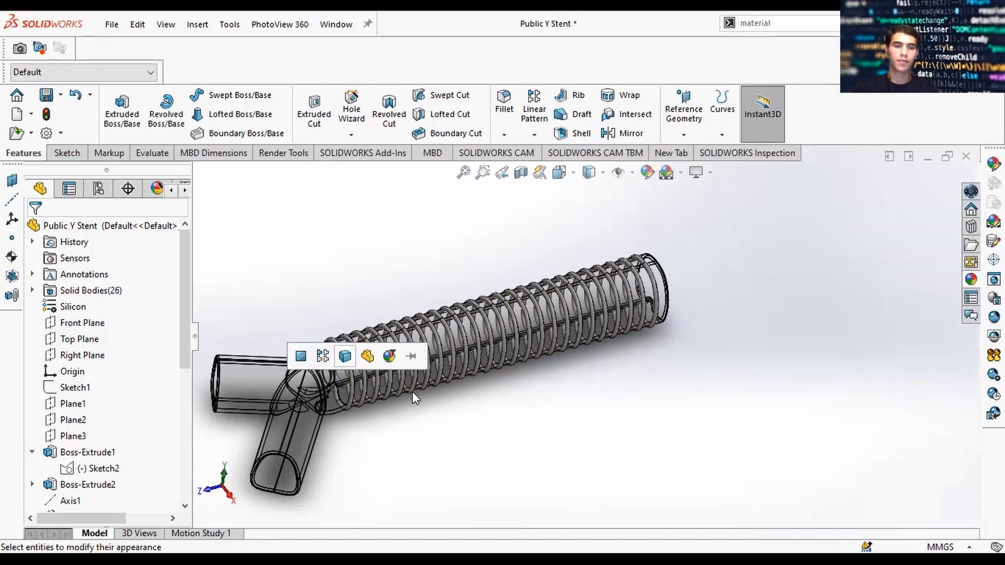
{"action": "left_click", "coordinate": [365, 355]}
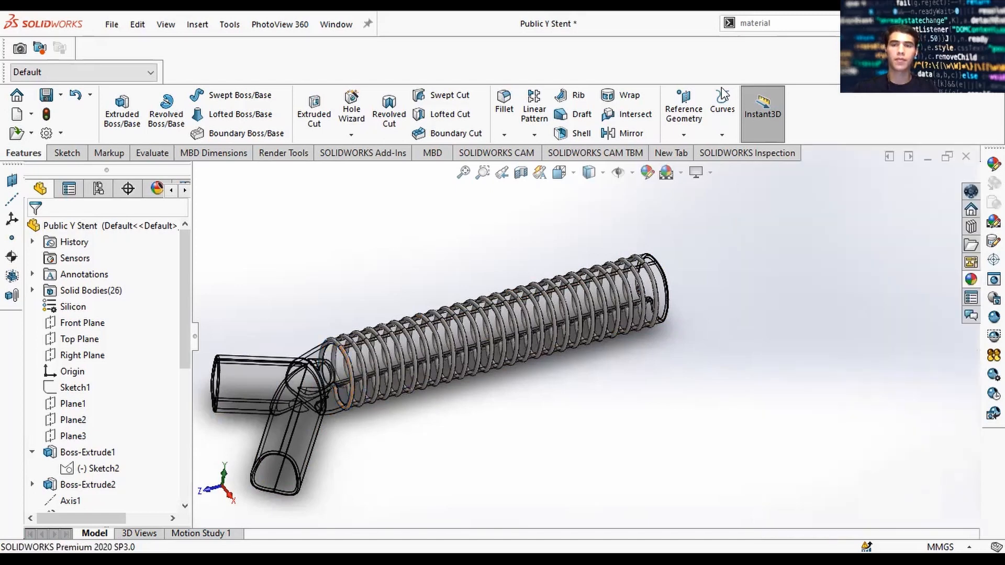
{"action": "left_click", "coordinate": [775, 23]}
{"action": "type", "text": "filter"}
{"action": "left_click", "coordinate": [758, 34]}
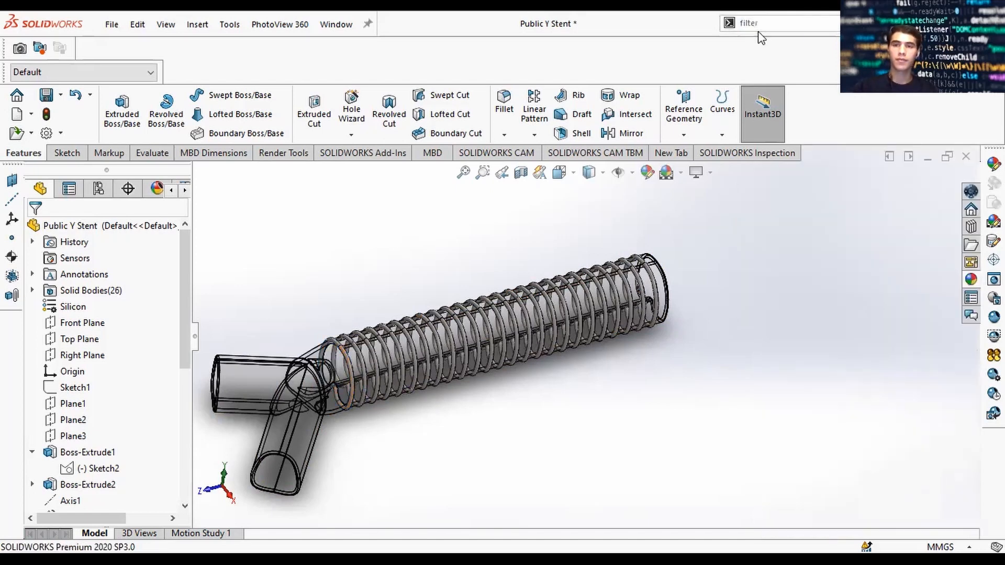
Step: Start editing the polished steel appearance, restrict it to bodies, and remove the whole part from the selected geometry
{"action": "left_click", "coordinate": [993, 163]}
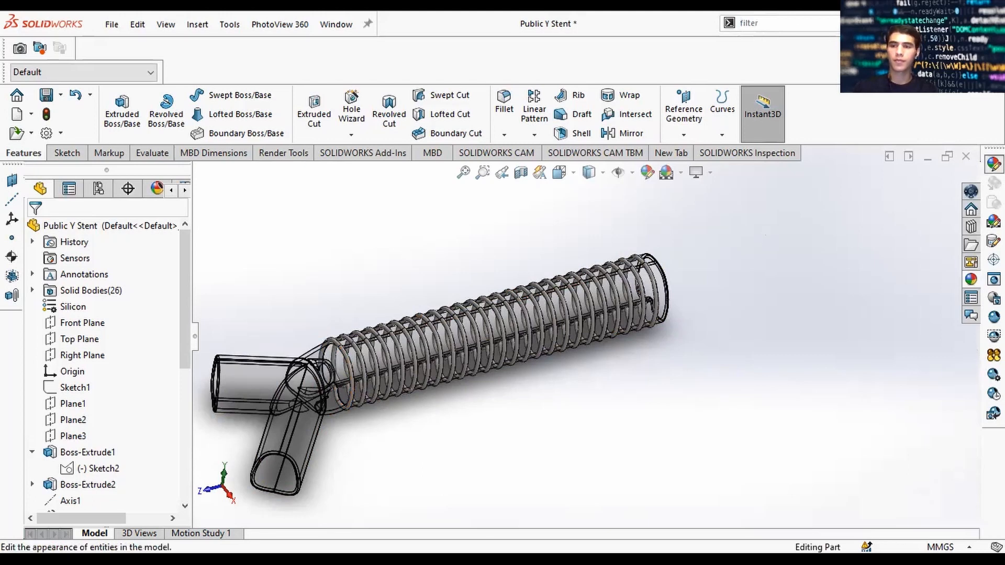
{"action": "left_click", "coordinate": [586, 345]}
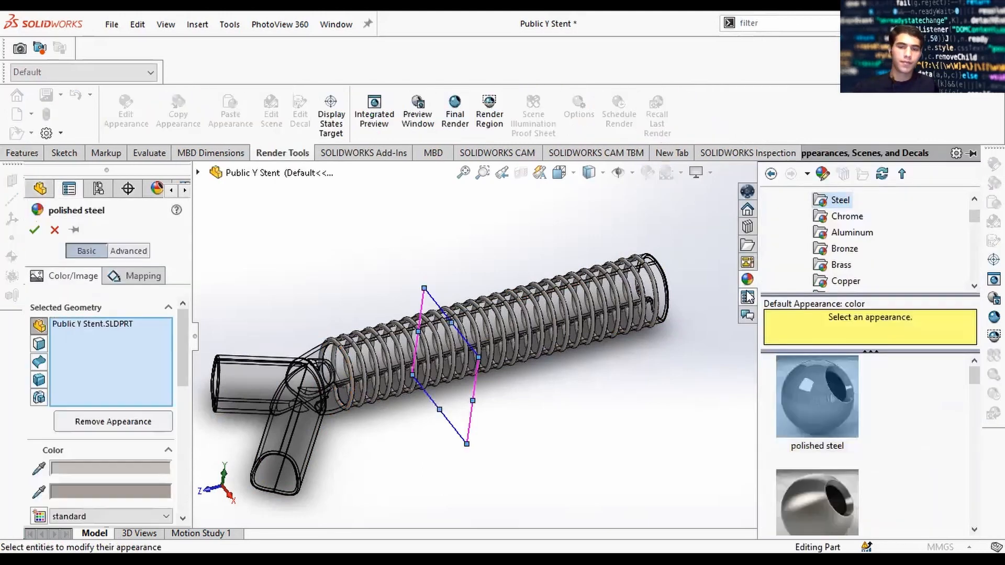
{"action": "left_click", "coordinate": [38, 379]}
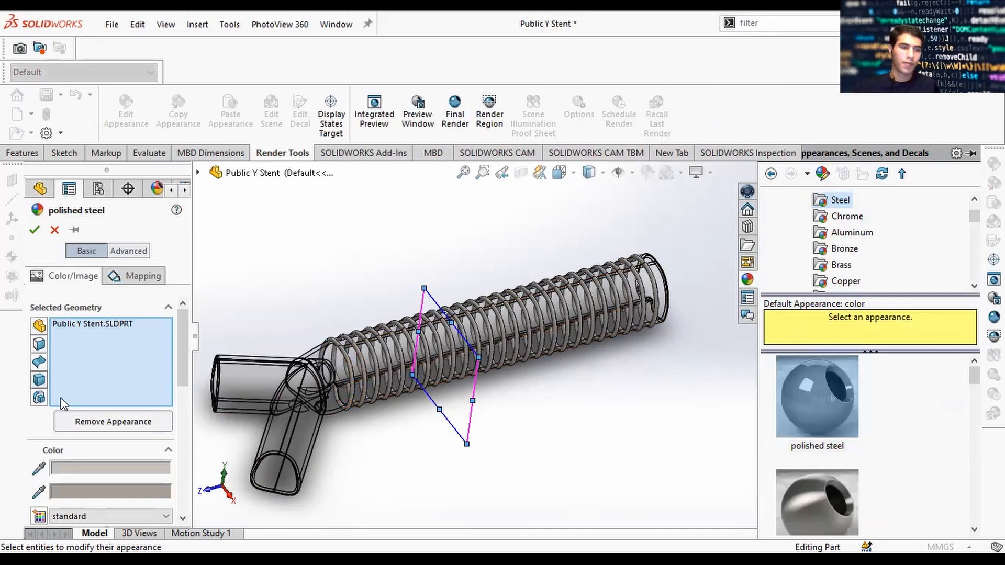
{"action": "left_click", "coordinate": [821, 396]}
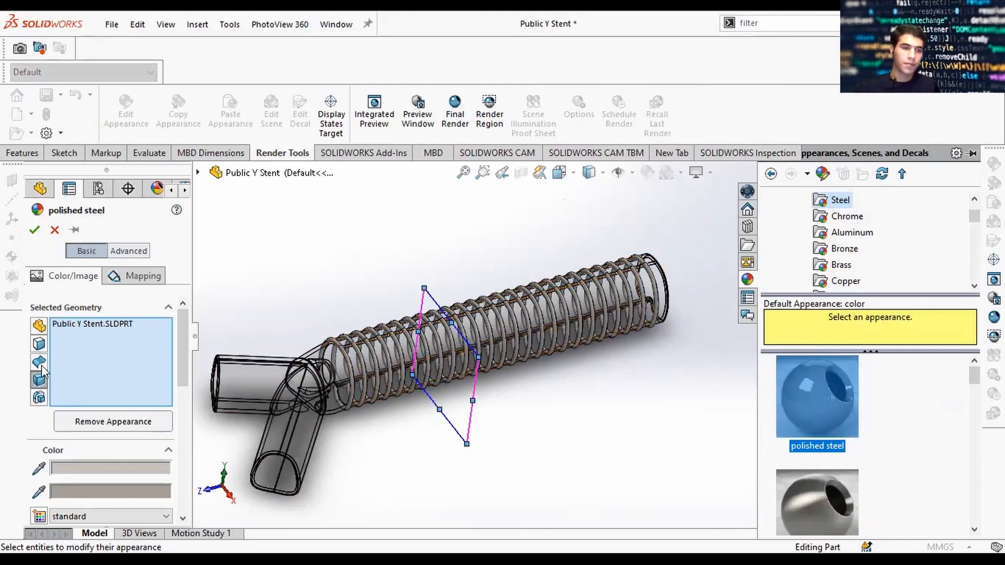
{"action": "left_click", "coordinate": [80, 323]}
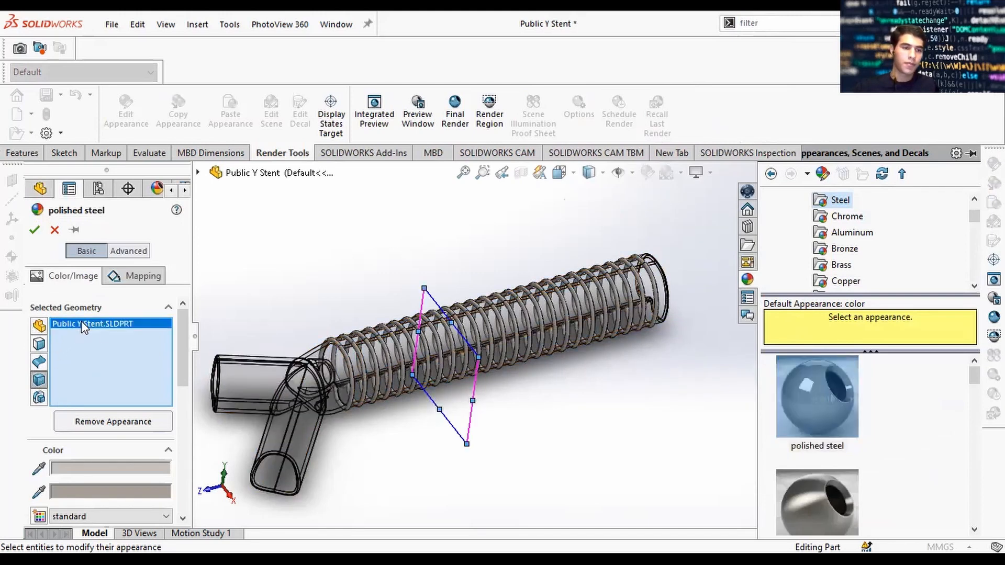
{"action": "right_click", "coordinate": [126, 325]}
{"action": "left_click", "coordinate": [151, 352]}
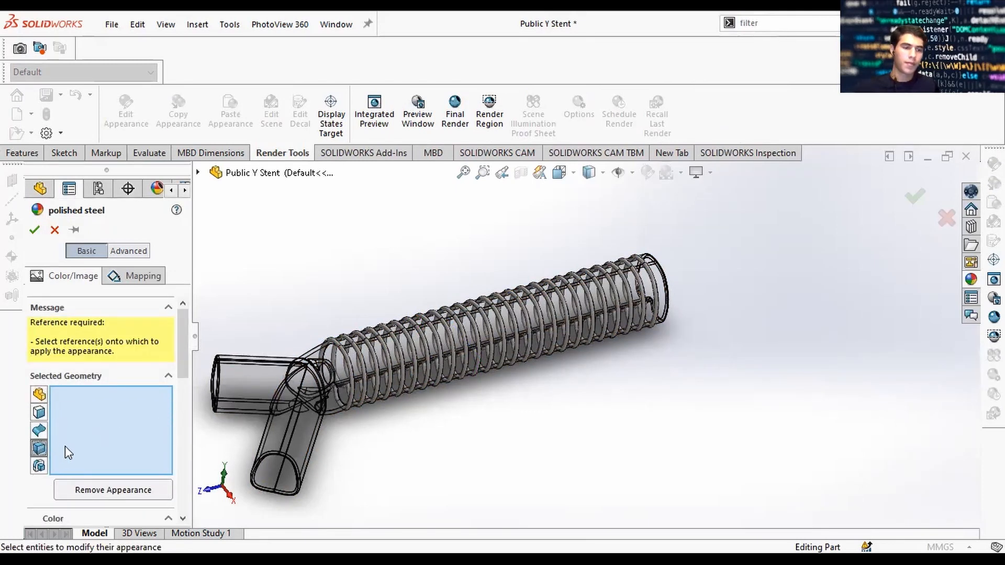
Step: Add the five rings nearest the Y junction, LPattern1[24] through LPattern1[20], to the polished steel selection
{"action": "left_click", "coordinate": [344, 354]}
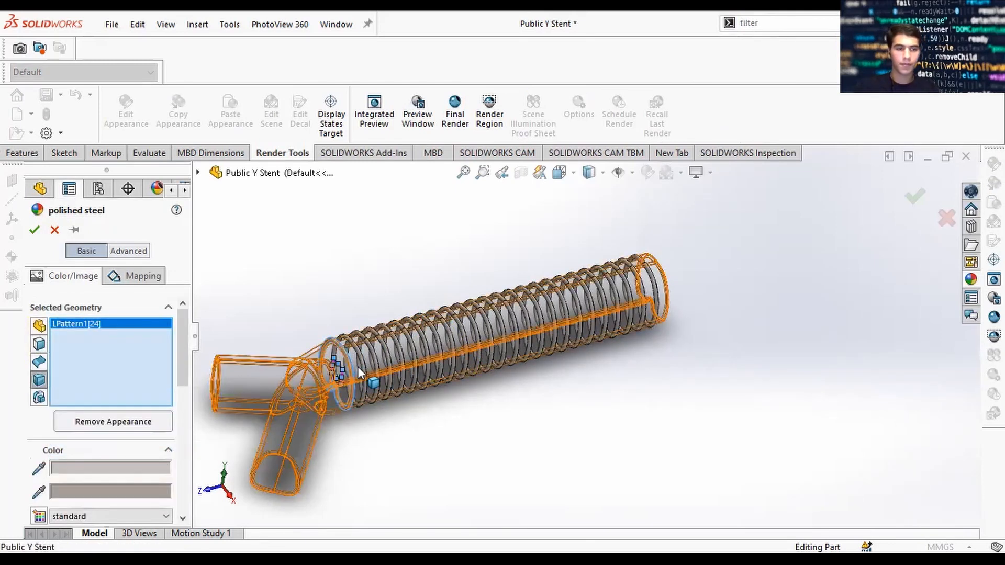
{"action": "left_click", "coordinate": [359, 356]}
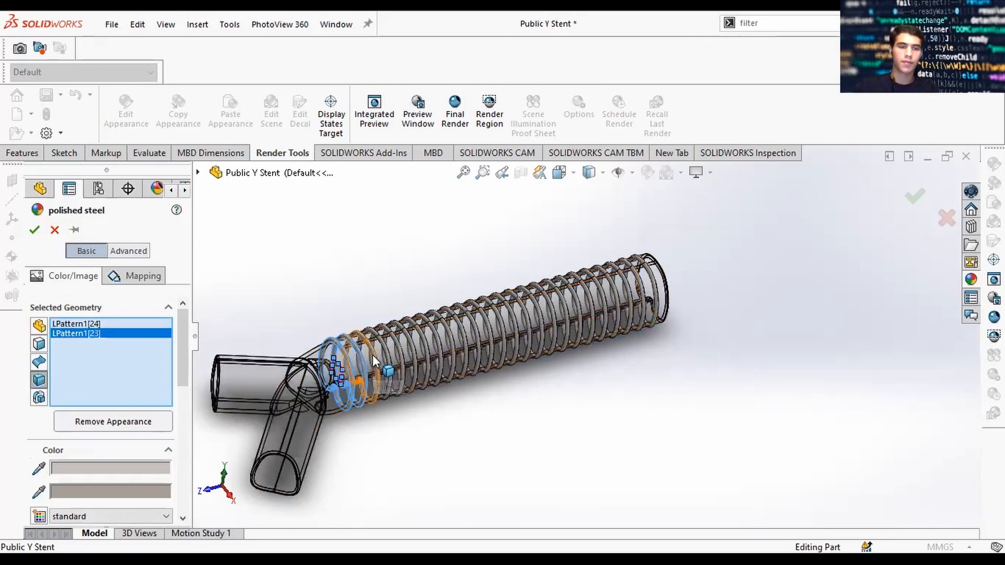
{"action": "left_click", "coordinate": [375, 361]}
{"action": "left_click", "coordinate": [388, 357]}
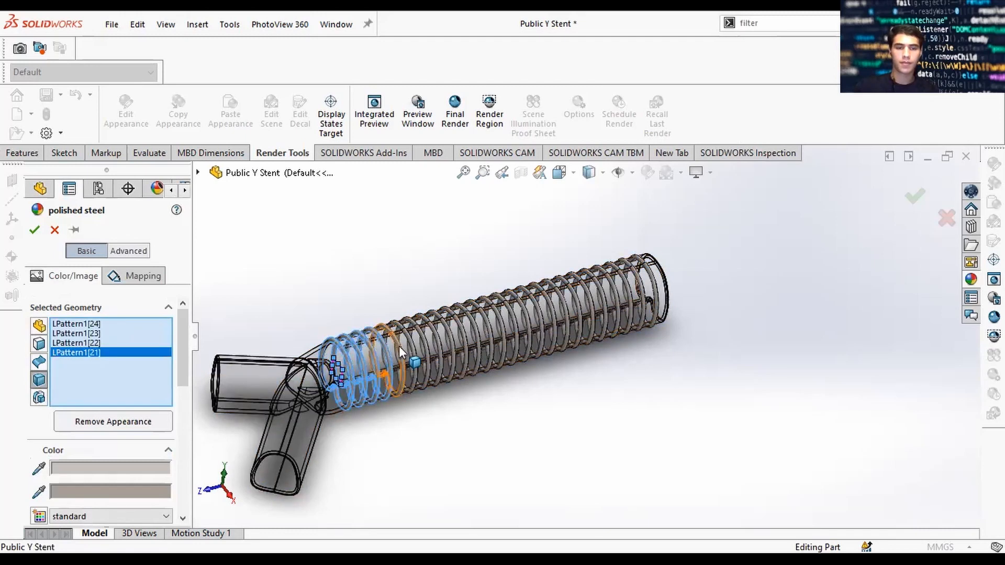
{"action": "left_click", "coordinate": [400, 352]}
Step: Expand the Solid Bodies folder and add ring bodies LPattern1[1] to [3], [19] and [17] to the polished steel selection
{"action": "key", "text": "c"}
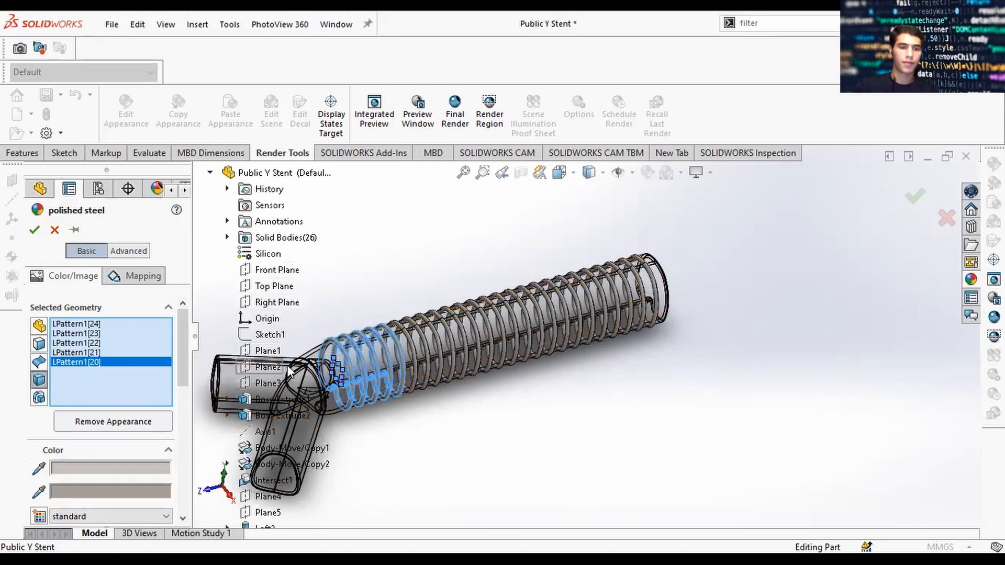
{"action": "scroll", "coordinate": [303, 370], "scroll_direction": "down", "scroll_amount": 3}
{"action": "scroll", "coordinate": [271, 368], "scroll_direction": "up", "scroll_amount": 3}
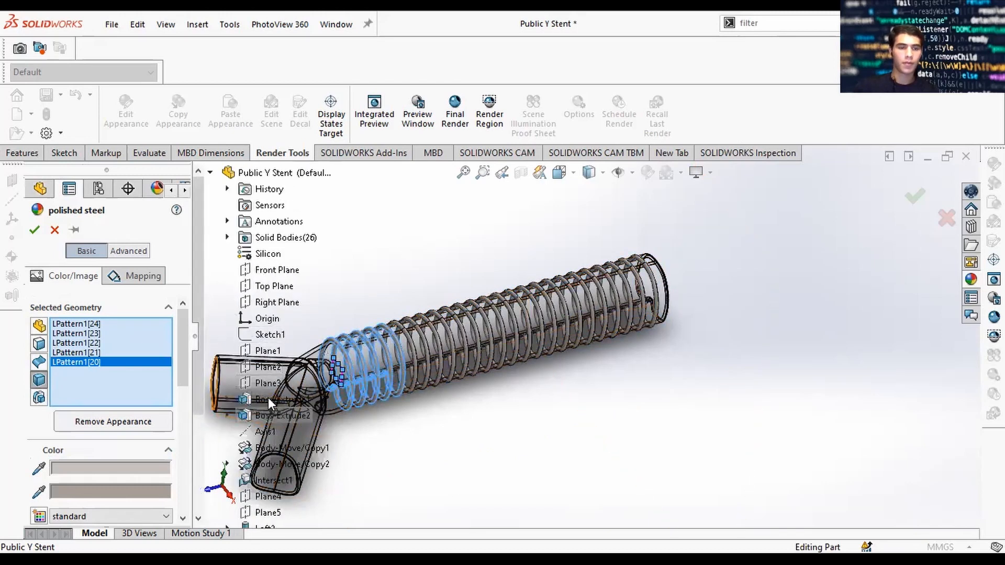
{"action": "left_click", "coordinate": [227, 237]}
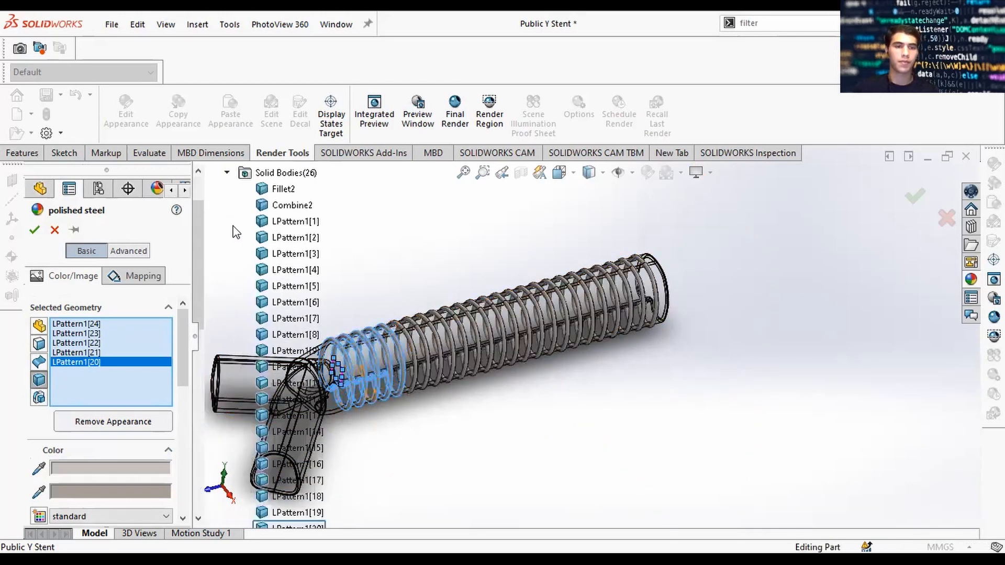
{"action": "left_click", "coordinate": [273, 221]}
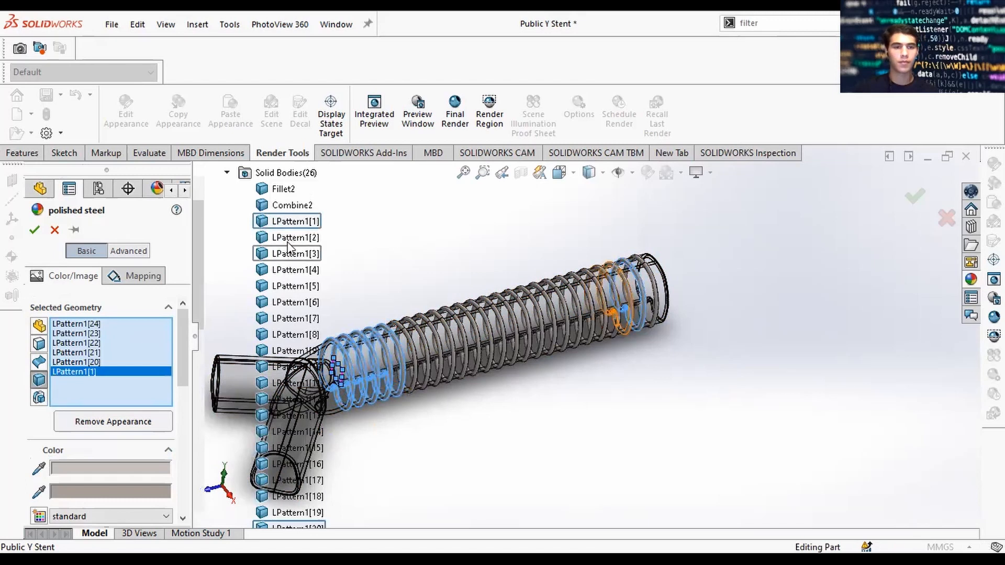
{"action": "left_click", "coordinate": [287, 238]}
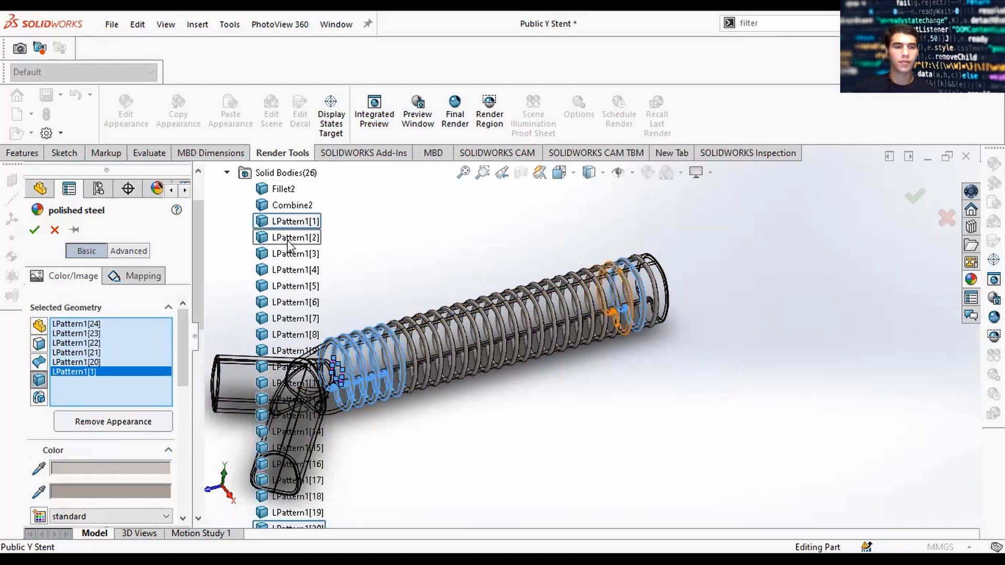
{"action": "left_click", "coordinate": [297, 271]}
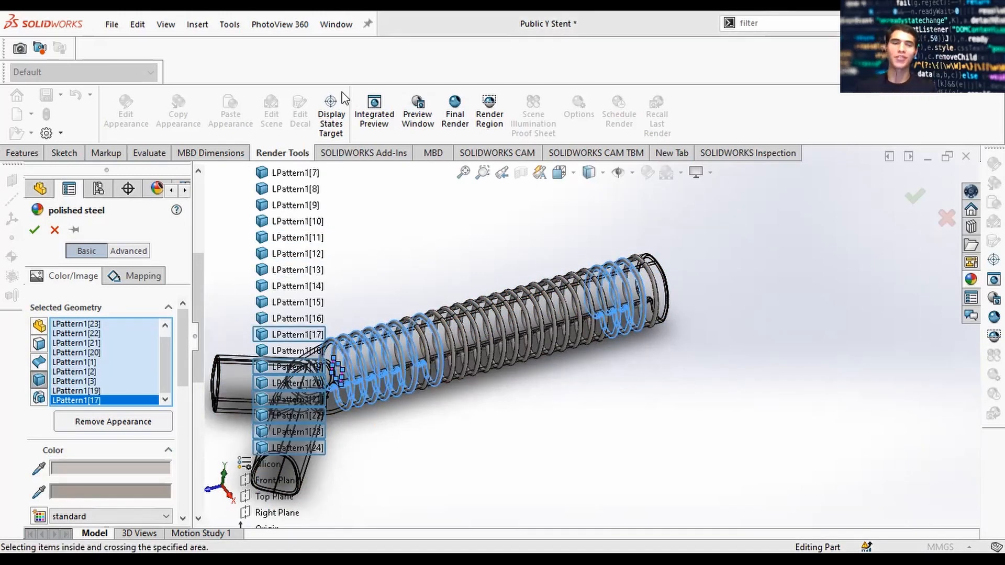
Step: Add ring bodies LPattern1[16] through LPattern1[9] to the polished steel selection
{"action": "left_click", "coordinate": [303, 315]}
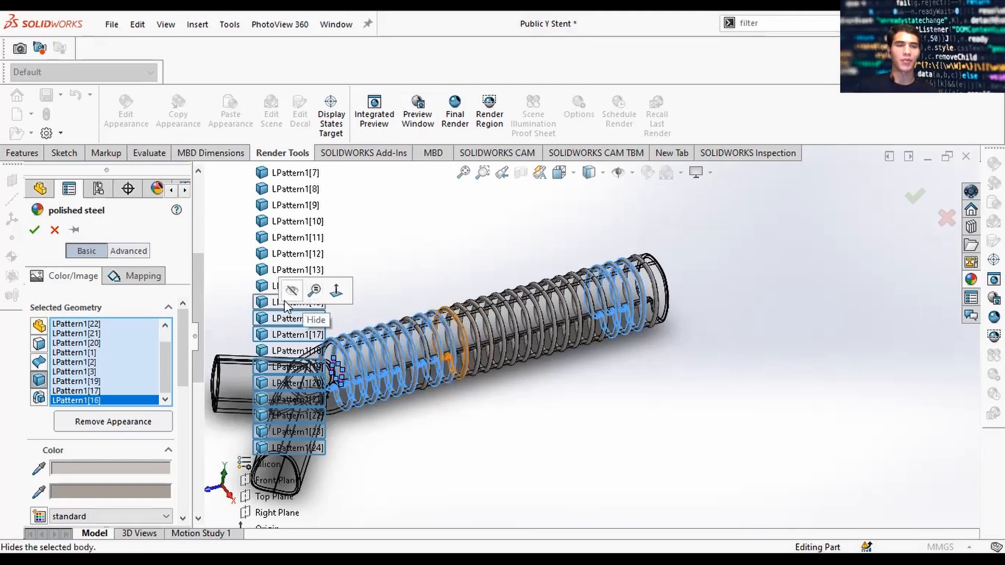
{"action": "left_click", "coordinate": [283, 302]}
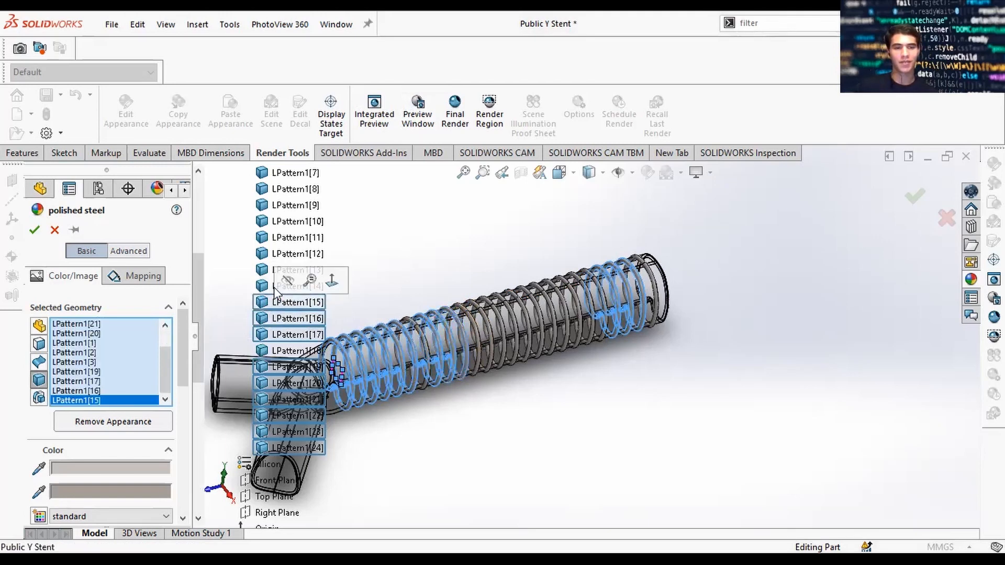
{"action": "left_click", "coordinate": [302, 283]}
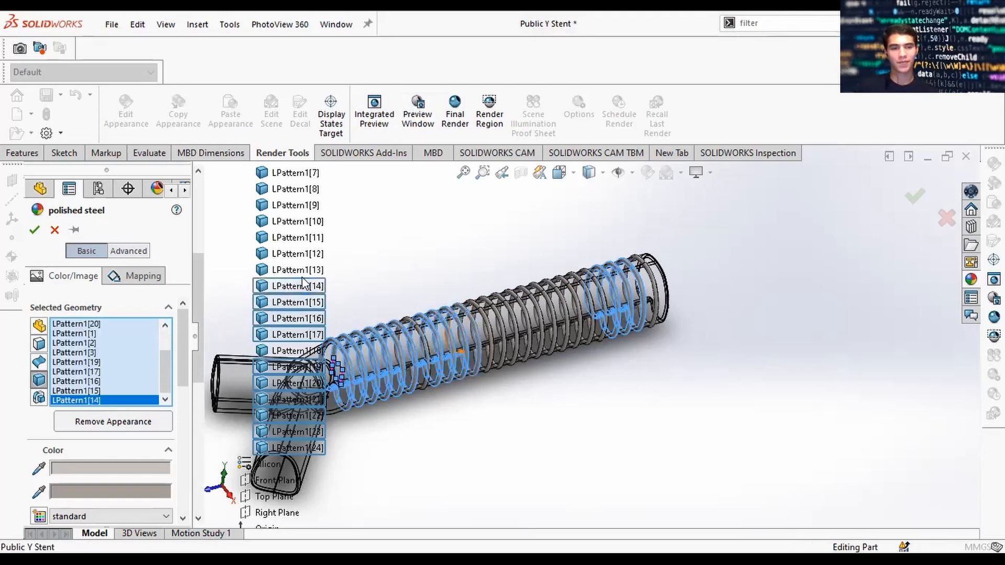
{"action": "left_click", "coordinate": [296, 271]}
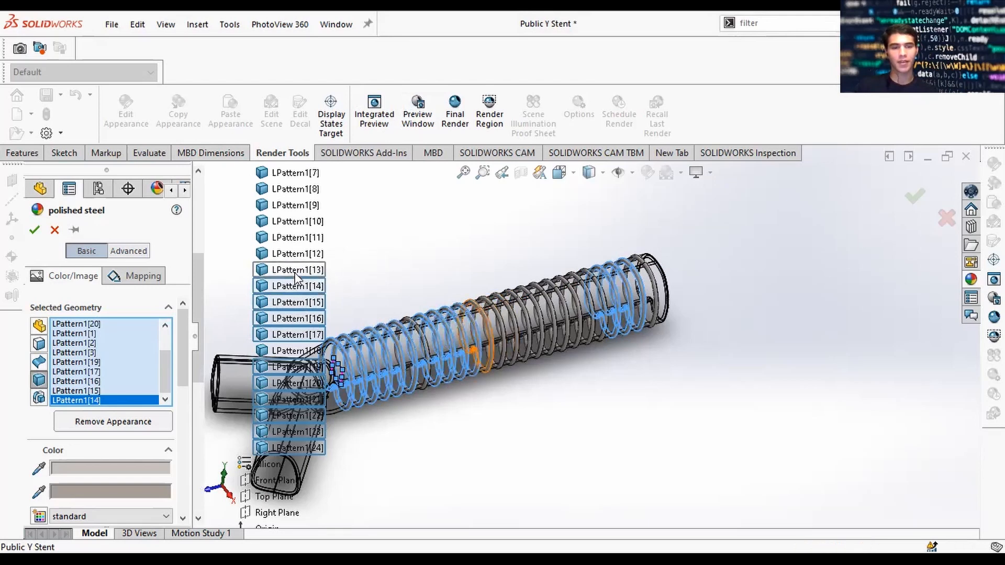
{"action": "left_click", "coordinate": [282, 255]}
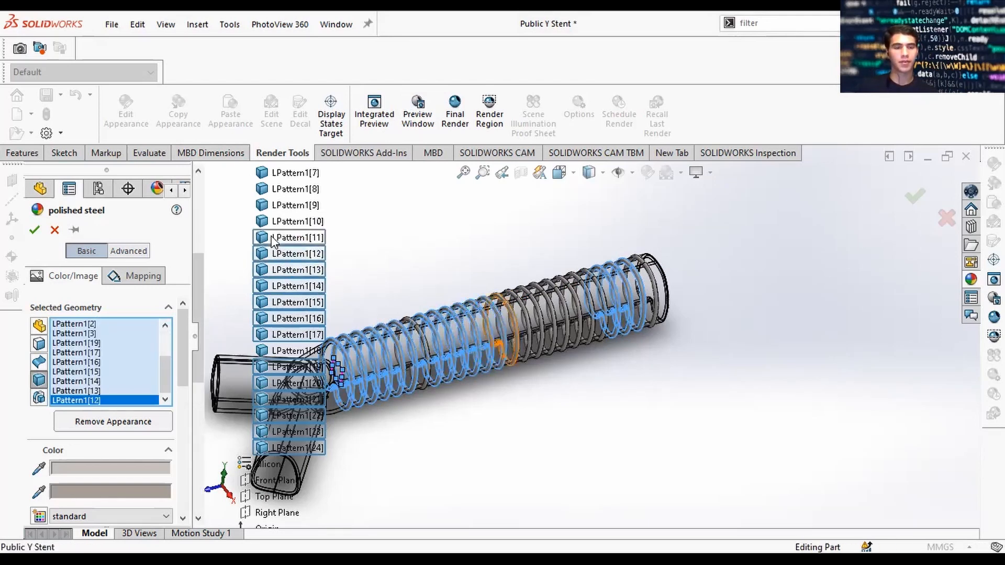
{"action": "left_click", "coordinate": [297, 237]}
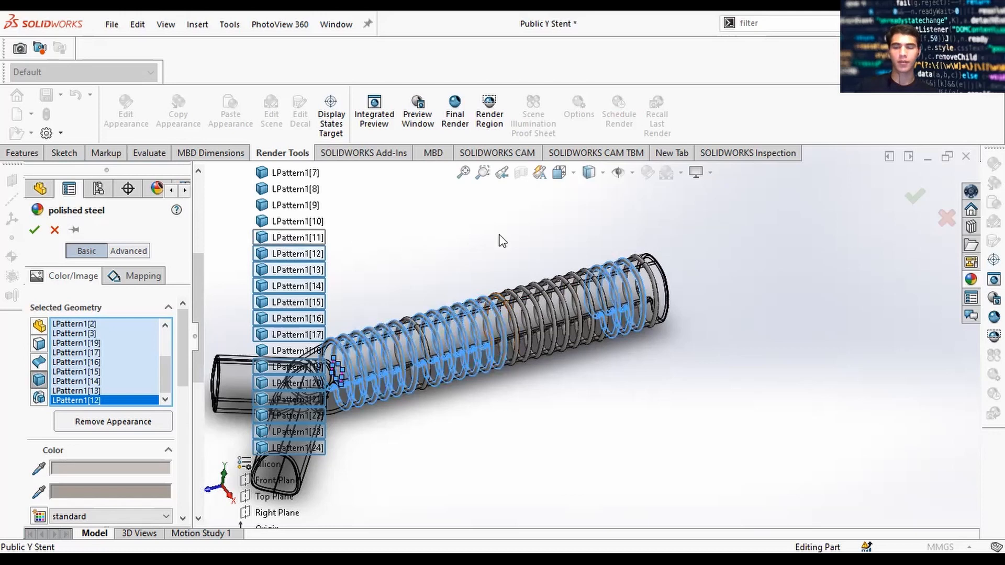
{"action": "left_click", "coordinate": [290, 206]}
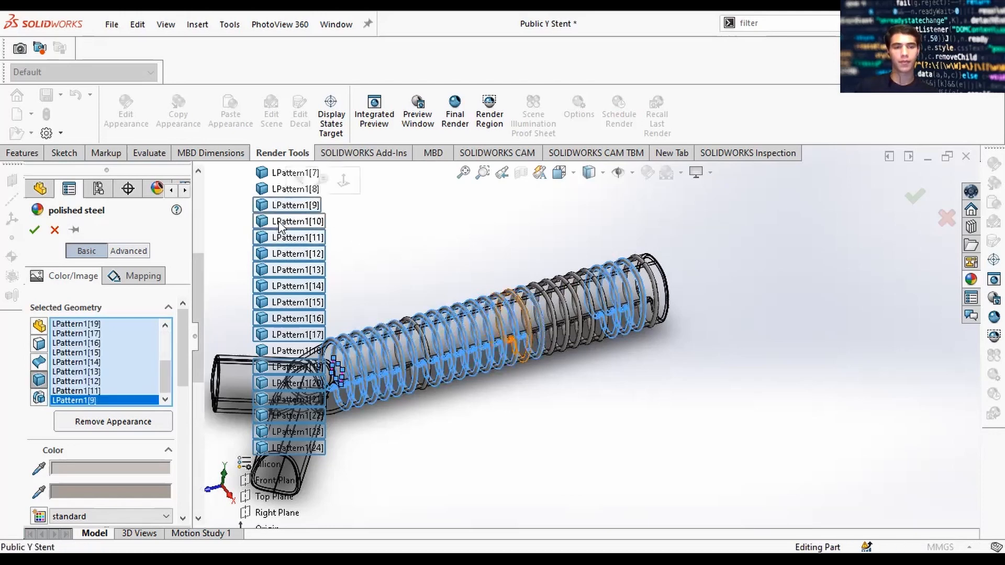
{"action": "left_click", "coordinate": [289, 224]}
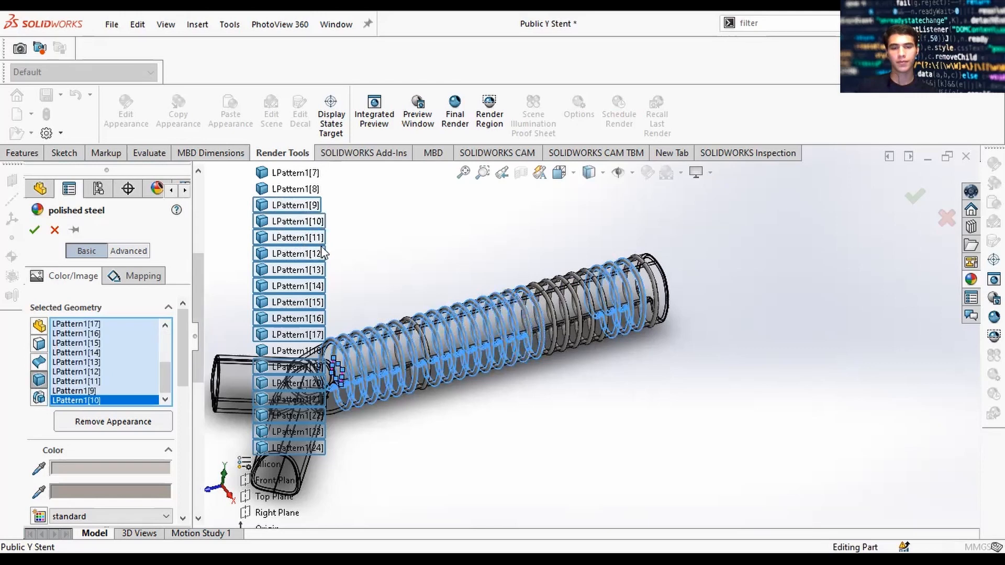
Step: Add ring bodies LPattern1[8] through LPattern1[4] to the polished steel selection, apply the appearance, and leave appearance editing
{"action": "scroll", "coordinate": [290, 235], "scroll_direction": "up", "scroll_amount": 2}
{"action": "left_click", "coordinate": [293, 284]}
{"action": "left_click", "coordinate": [285, 270]}
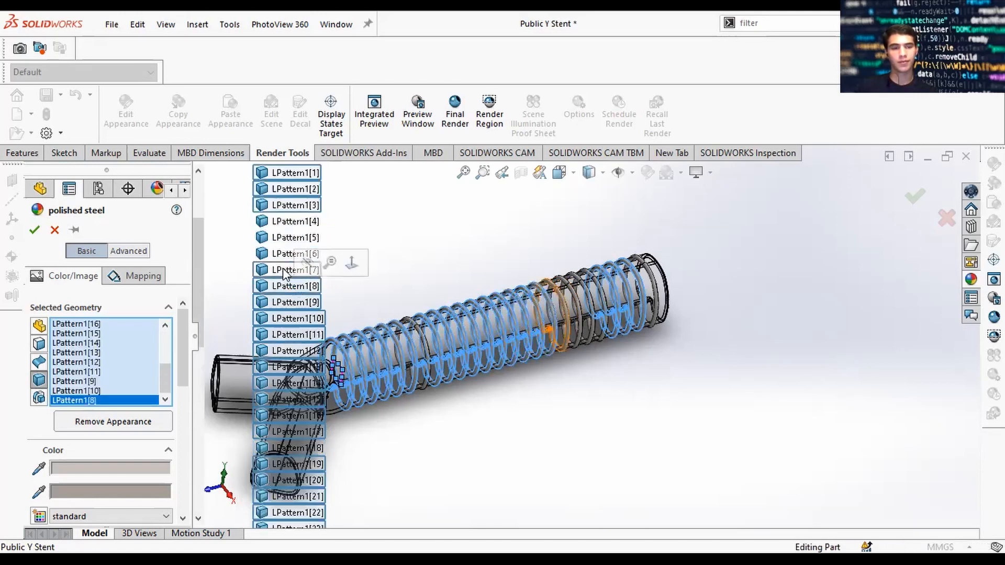
{"action": "left_click", "coordinate": [279, 253]}
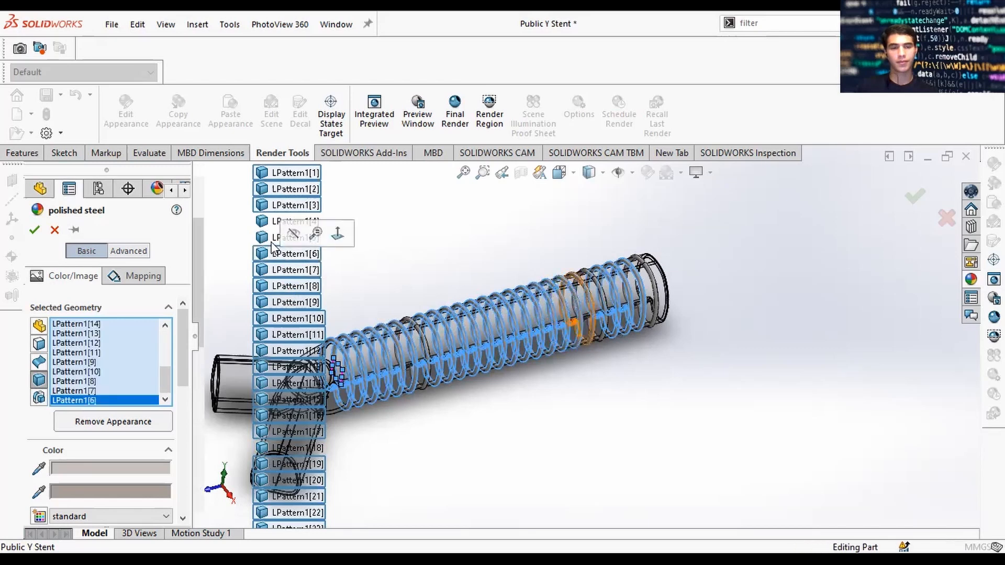
{"action": "left_click", "coordinate": [272, 241]}
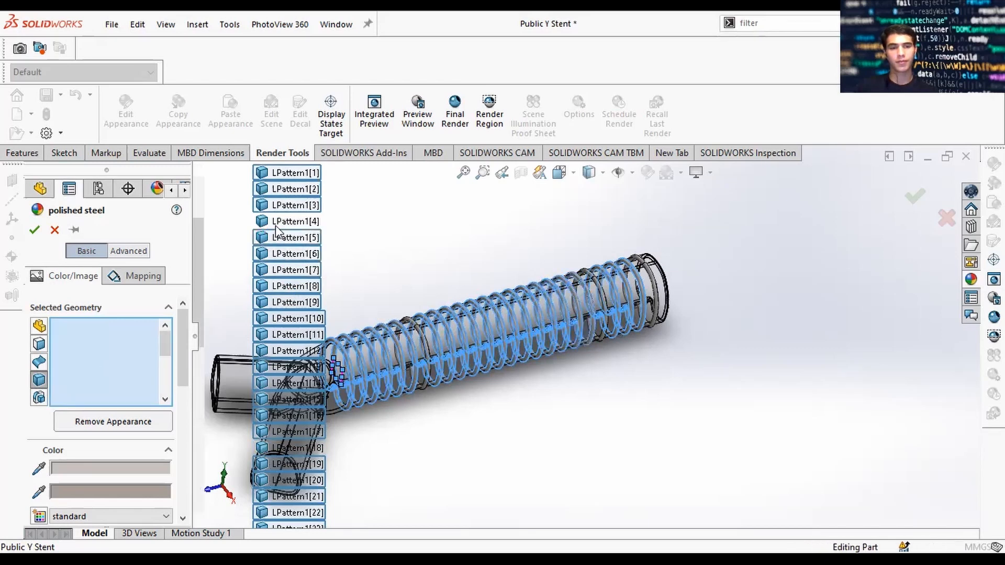
{"action": "left_click", "coordinate": [293, 222]}
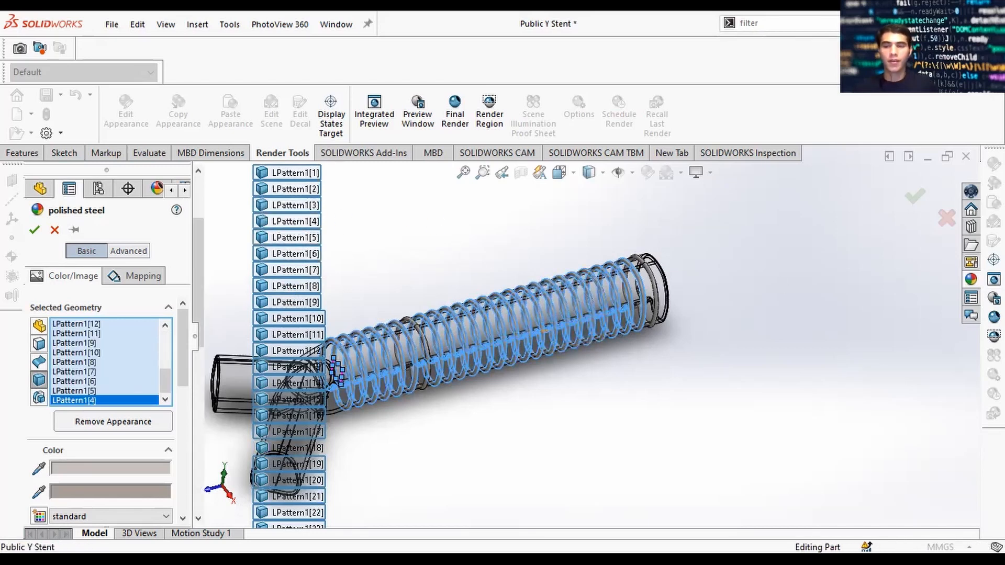
{"action": "left_click", "coordinate": [914, 196]}
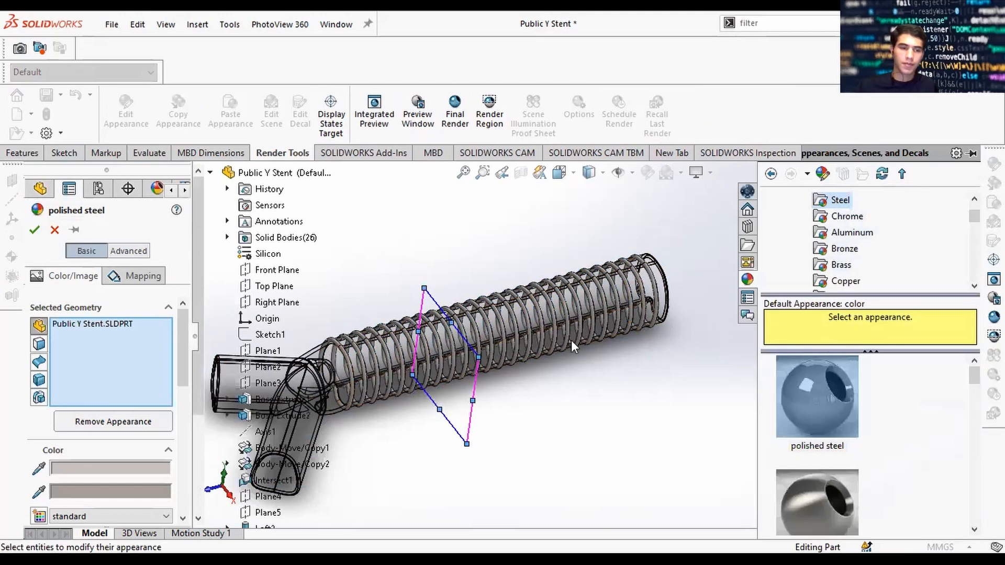
{"action": "left_click", "coordinate": [55, 230]}
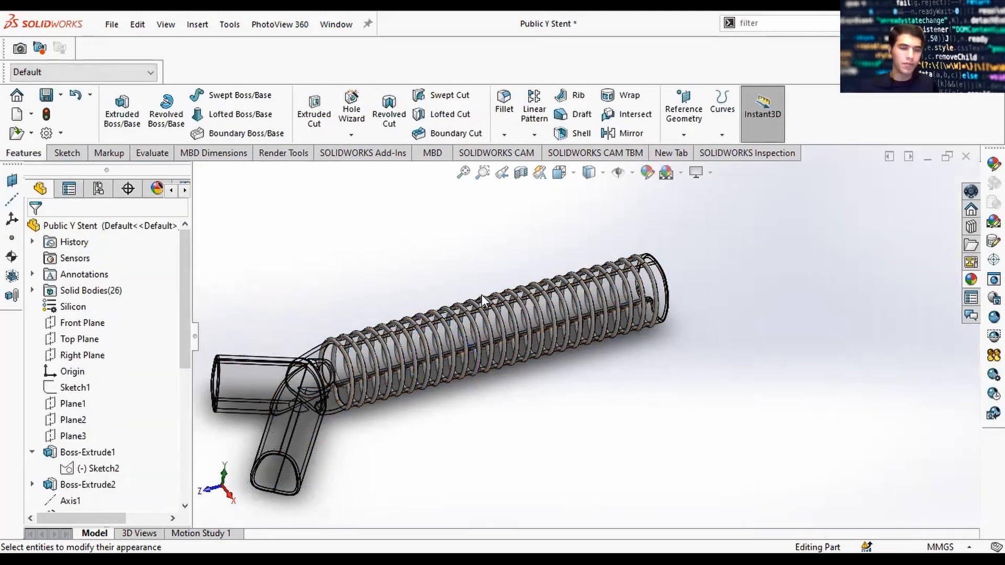
Step: Orient the stent isometrically and apply the Reflective Floor Black studio scene
{"action": "middle_click_drag", "start_coordinate": [541, 359], "coordinate": [548, 422]}
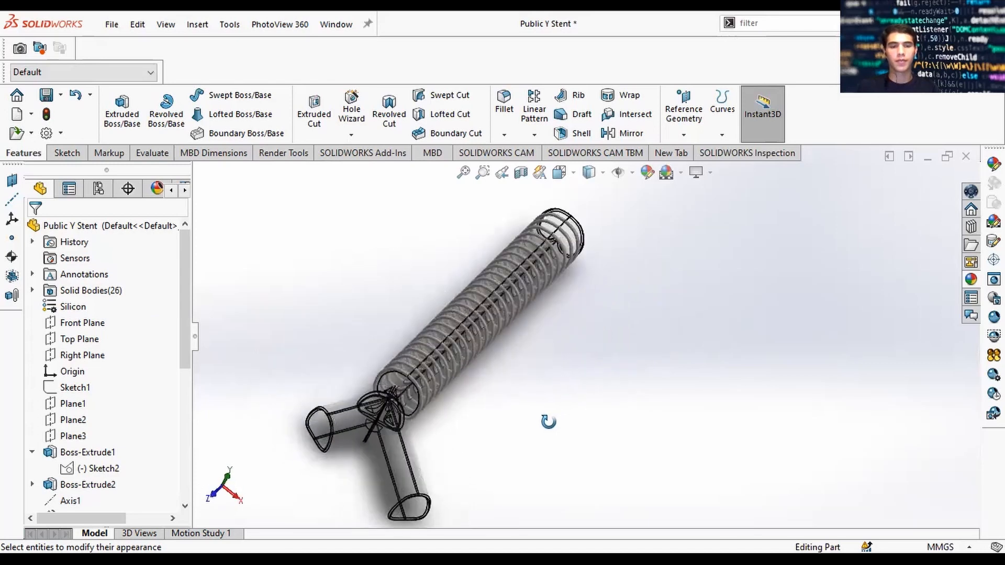
{"action": "key", "text": "space"}
{"action": "left_click", "coordinate": [488, 426]}
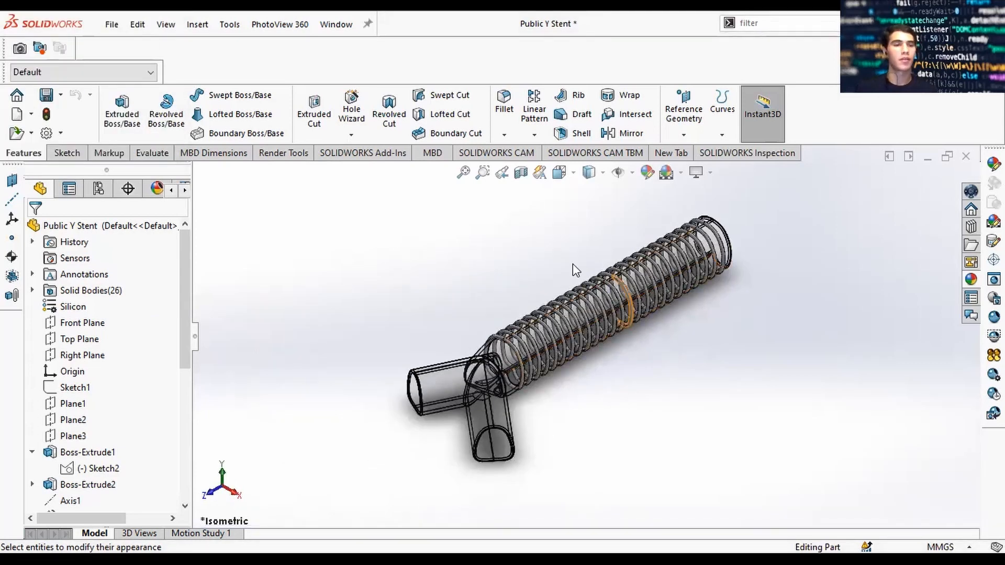
{"action": "left_click", "coordinate": [267, 155]}
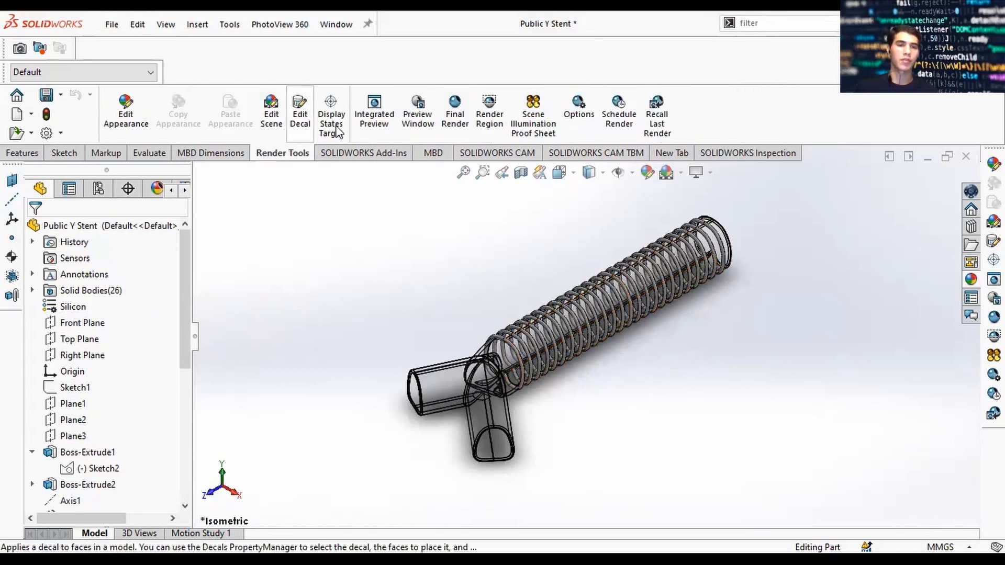
{"action": "left_click", "coordinate": [282, 126]}
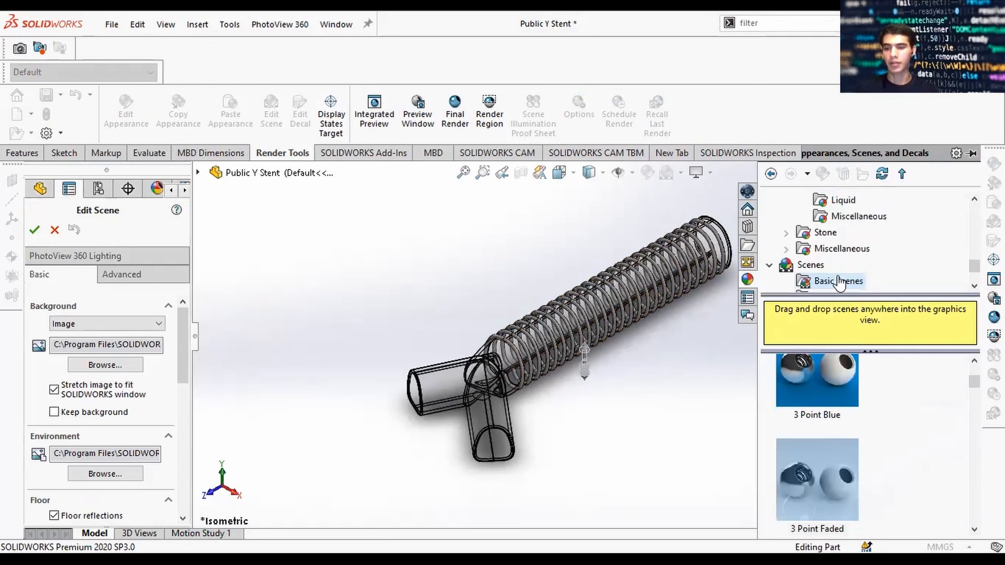
{"action": "scroll", "coordinate": [836, 268], "scroll_direction": "down", "scroll_amount": 1}
{"action": "left_click", "coordinate": [840, 248]}
{"action": "double_click", "coordinate": [826, 395]}
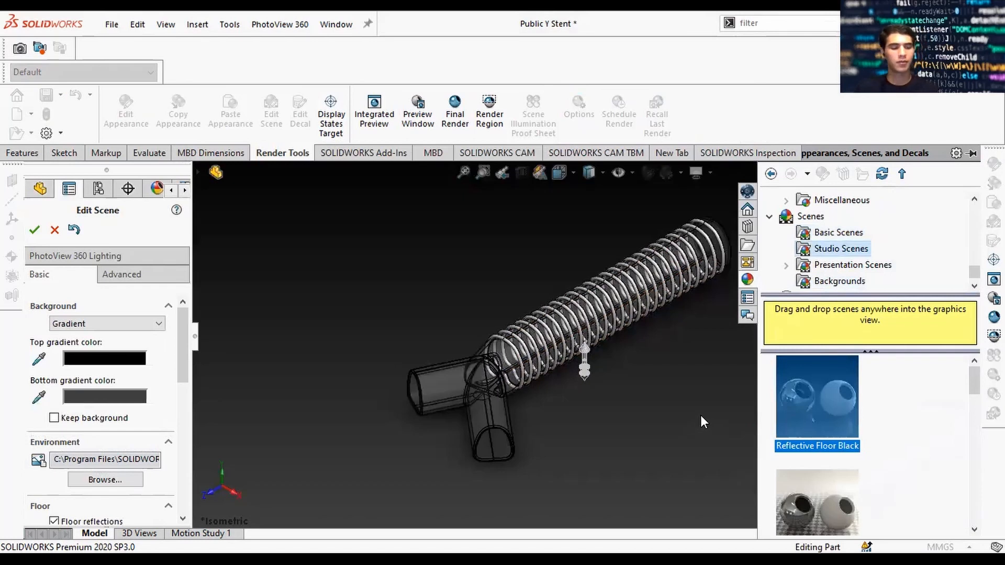
{"action": "left_click", "coordinate": [718, 343]}
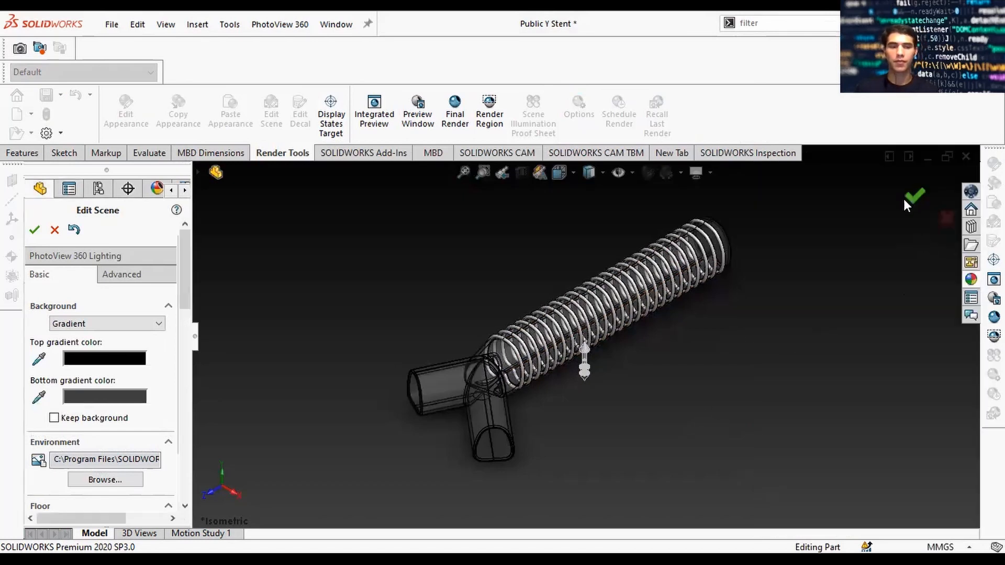
{"action": "left_click", "coordinate": [907, 199]}
Step: Frame the whole stent, open the render preview window, and produce a final render
{"action": "scroll", "coordinate": [746, 361], "scroll_direction": "down", "scroll_amount": 2}
{"action": "scroll", "coordinate": [740, 339], "scroll_direction": "up", "scroll_amount": 1}
{"action": "mouse_move", "coordinate": [738, 334]}
{"action": "middle_mouse_down", "text": "ctrl"}
{"action": "mouse_move", "coordinate": [731, 328]}
{"action": "mouse_move", "coordinate": [739, 340]}
{"action": "middle_mouse_up", "text": "ctrl"}
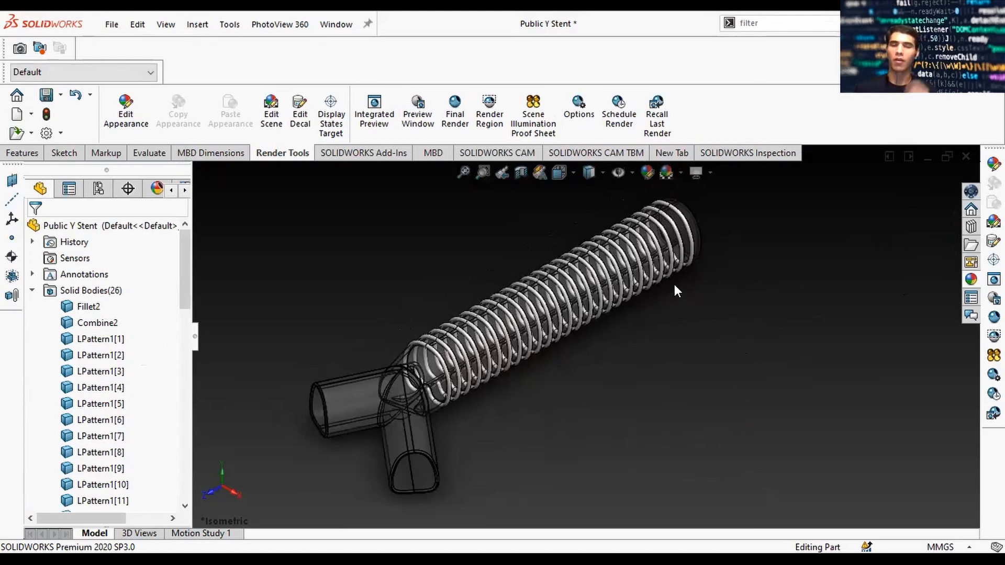
{"action": "left_click", "coordinate": [418, 120]}
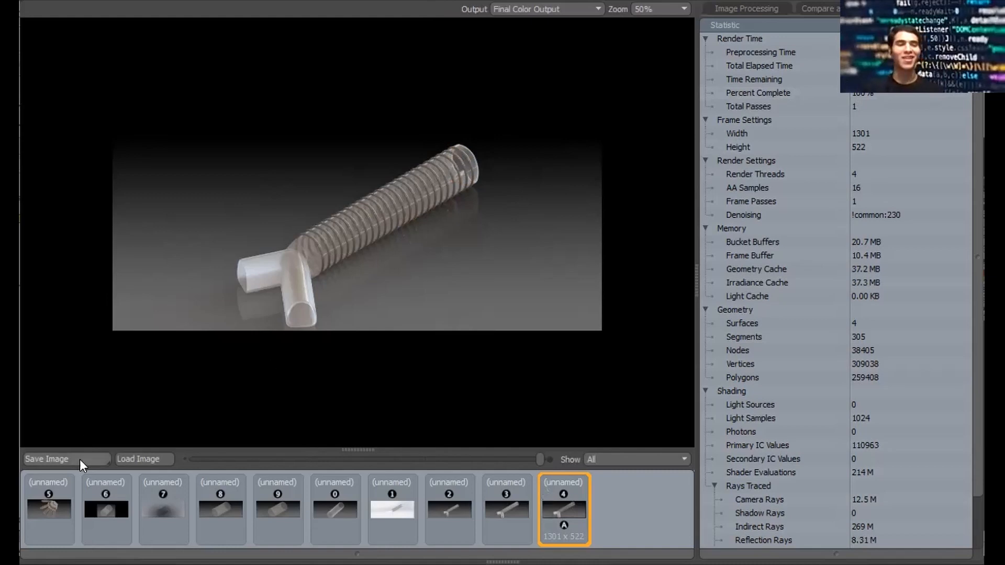
Step: Save the rendered image in Downloads as the JPEG "Public Dynamic Y Stent Render v4", and save the Public Y Stent part
{"action": "left_click", "coordinate": [104, 457]}
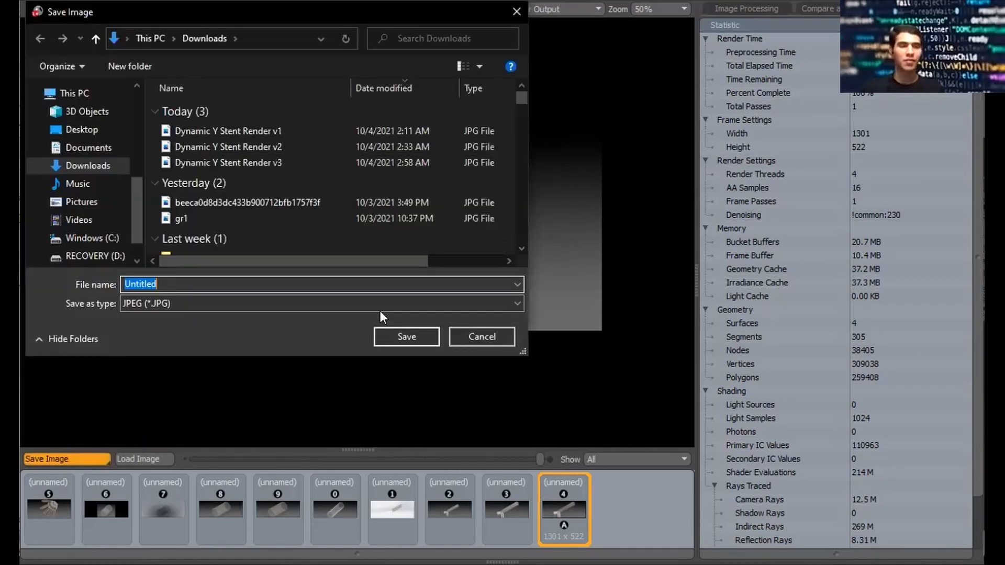
{"action": "left_click", "coordinate": [230, 131]}
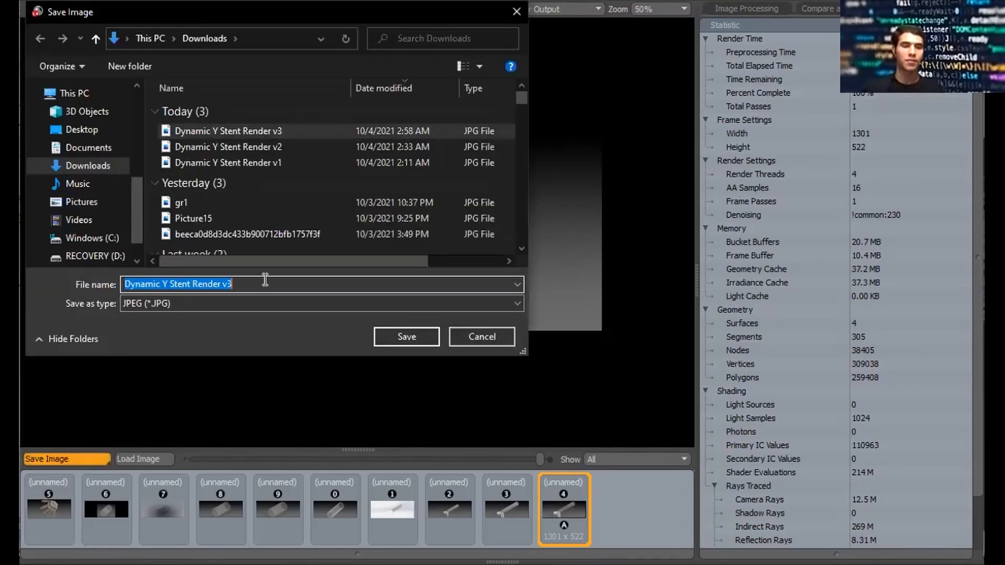
{"action": "left_click", "coordinate": [265, 283]}
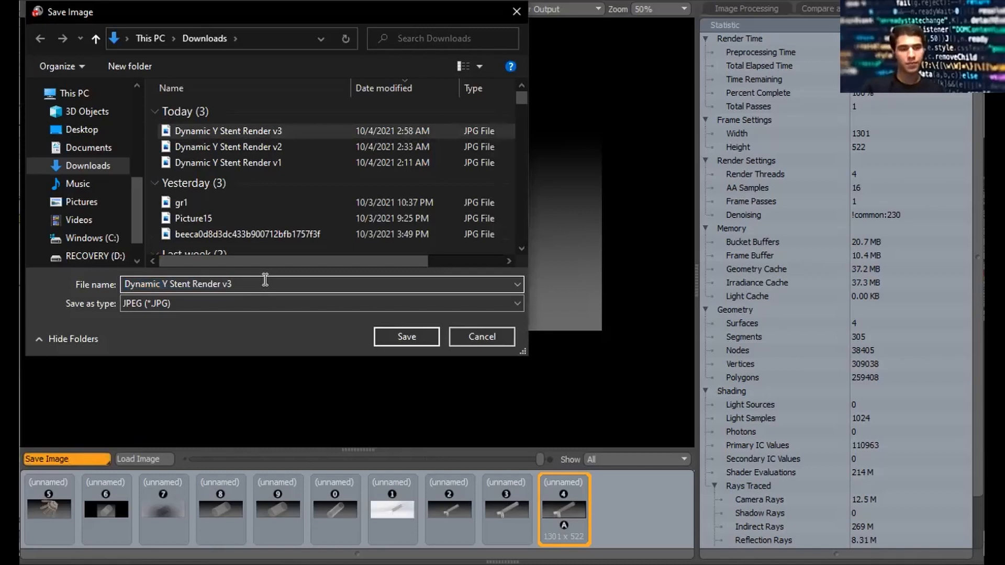
{"action": "key", "text": "BackSpace"}
{"action": "type", "text": "4"}
{"action": "key", "text": "Home"}
{"action": "type", "text": "Public"}
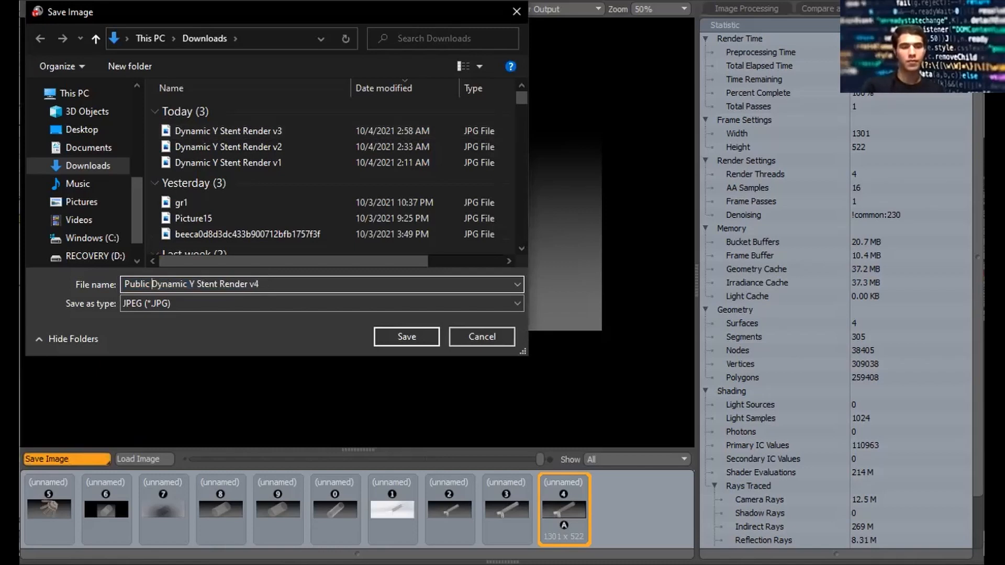
{"action": "key", "text": "Return"}
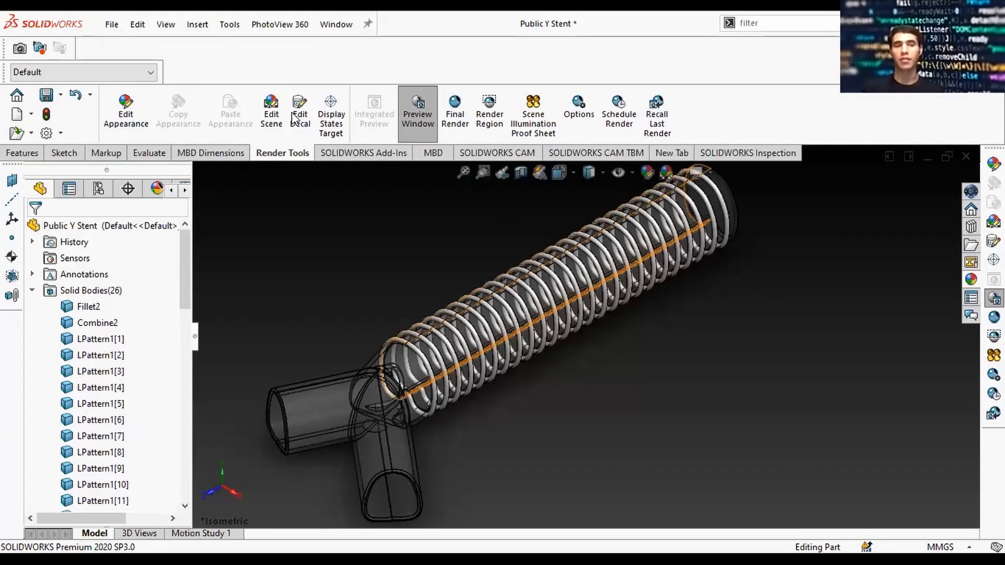
{"action": "left_click", "coordinate": [46, 95]}
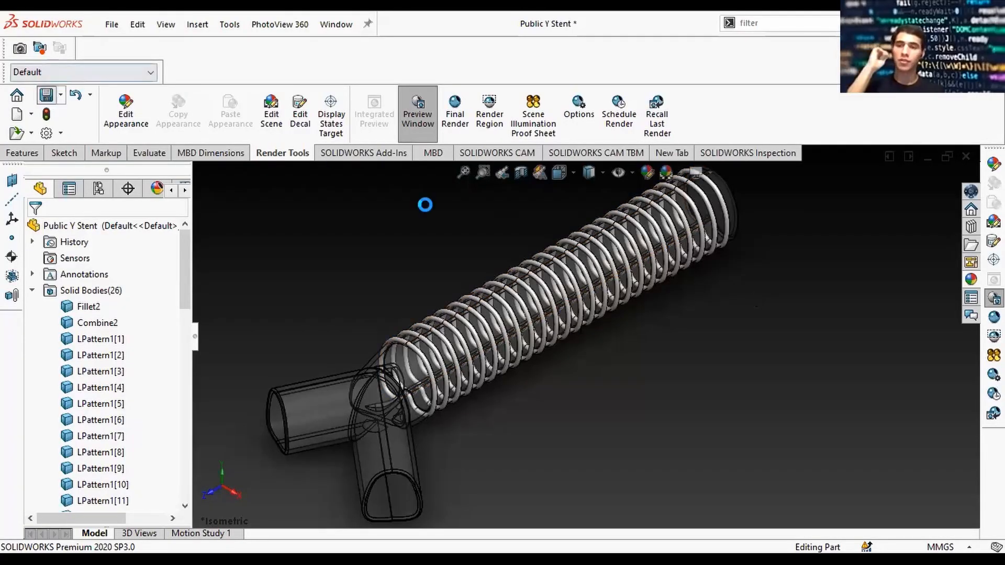